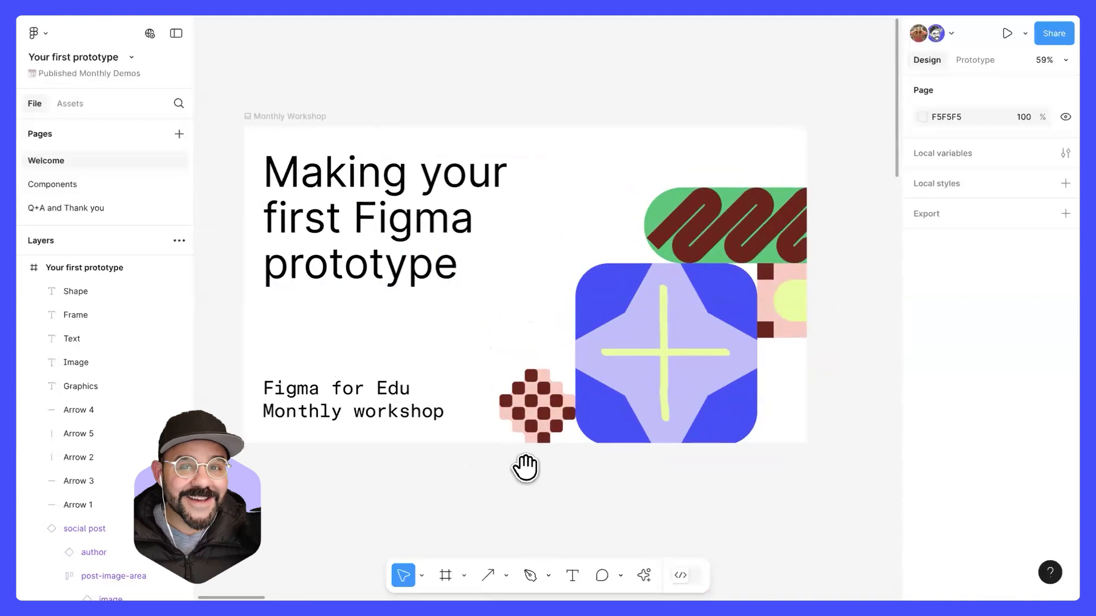
{"action": "scroll", "coordinate": [521, 481], "scroll_direction": "down", "scroll_amount": 10}
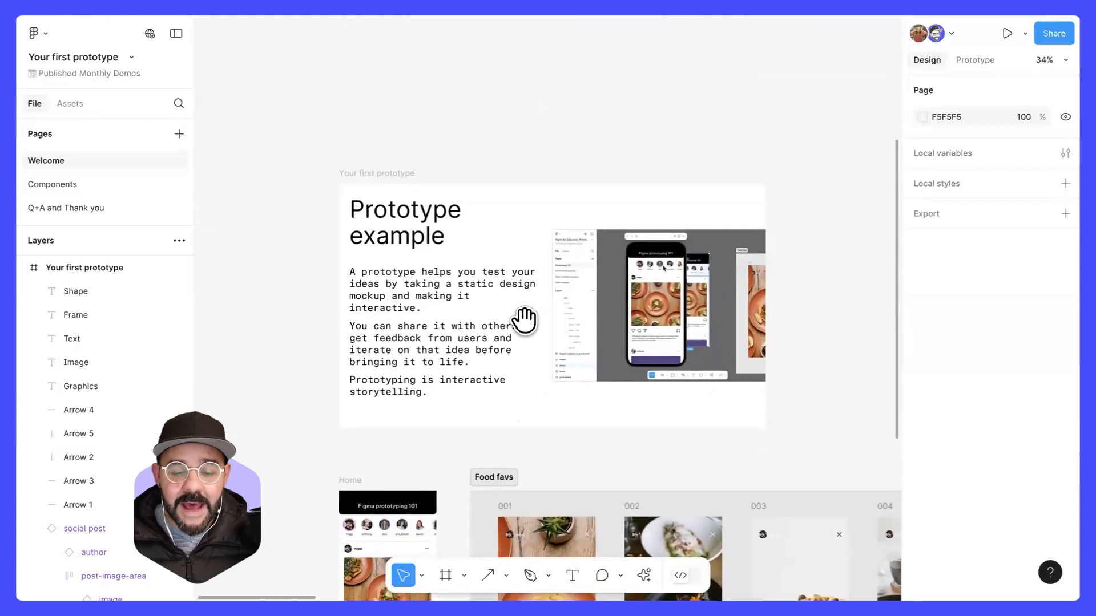
Step: Look over the Prototype example frame and the Home and Food favs screens beneath it
{"action": "left_click_drag", "start_coordinate": [525, 321], "coordinate": [506, 261]}
{"action": "scroll", "coordinate": [518, 246], "scroll_direction": "up", "scroll_amount": 2}
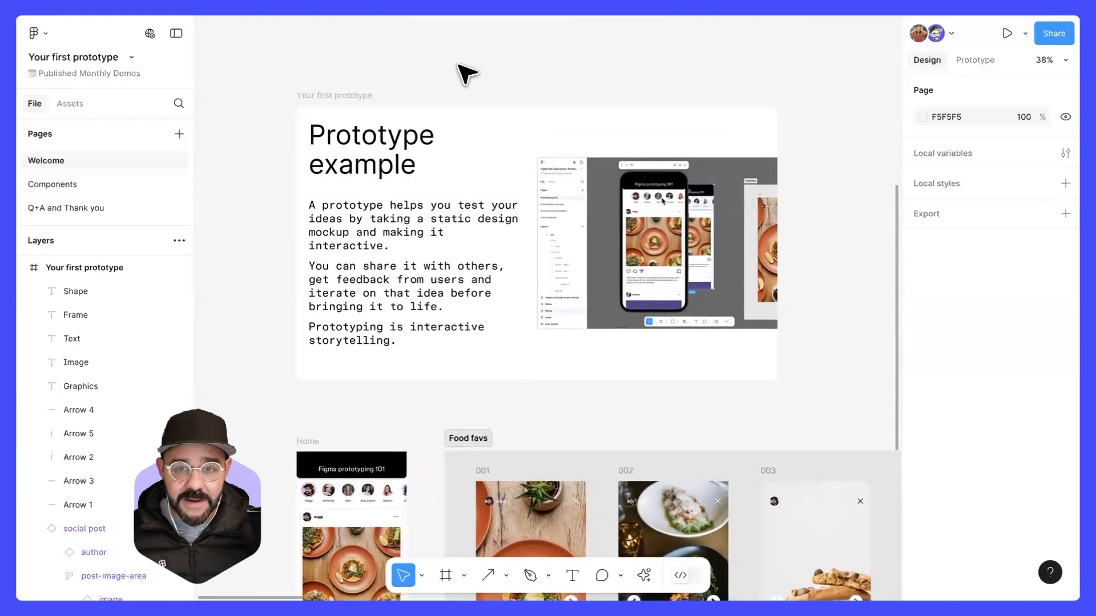
{"action": "scroll", "coordinate": [555, 40], "scroll_direction": "down", "scroll_amount": 5}
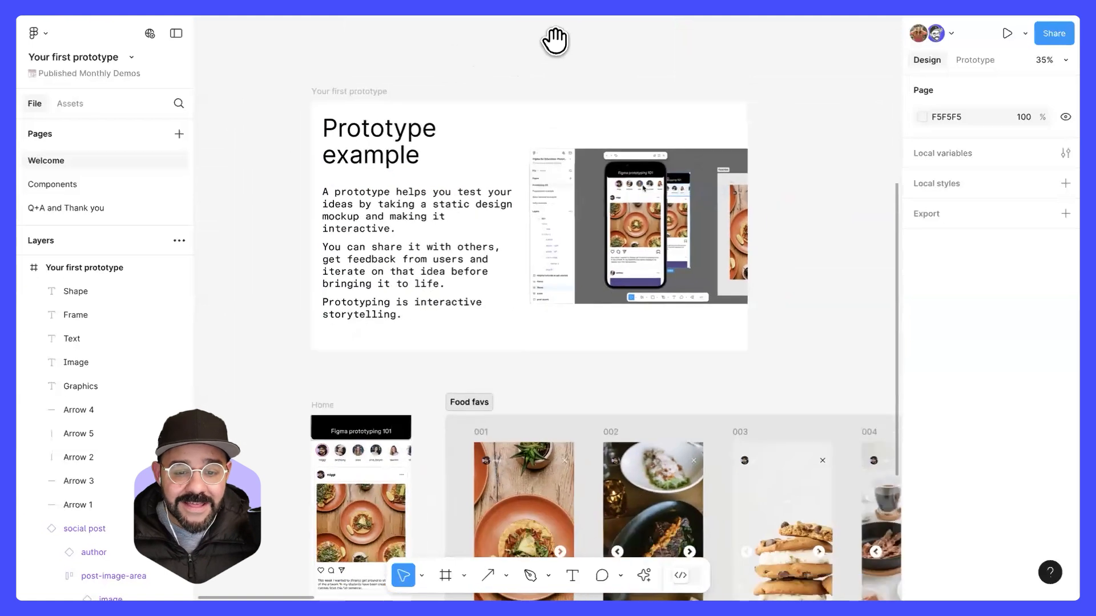
{"action": "left_click_drag", "start_coordinate": [552, 355], "coordinate": [324, 206]}
{"action": "scroll", "coordinate": [411, 230], "scroll_direction": "up", "scroll_amount": 5}
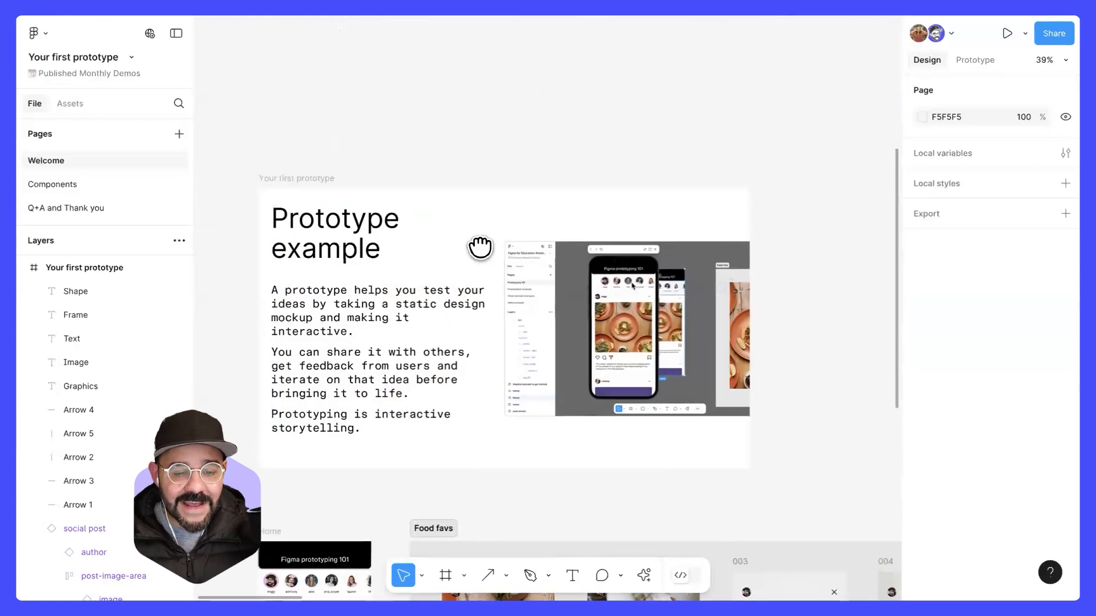
{"action": "left_click_drag", "start_coordinate": [479, 247], "coordinate": [465, 153]}
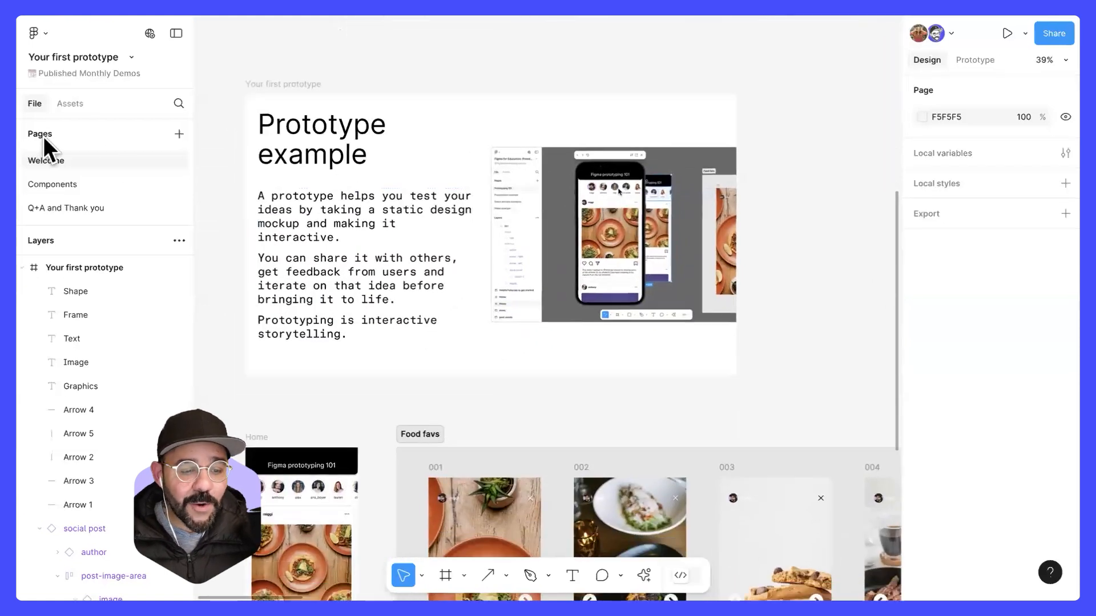
Step: View the Components and Q+A and Thank you pages, ending back on the Welcome page
{"action": "left_click", "coordinate": [68, 184]}
{"action": "left_click", "coordinate": [74, 209]}
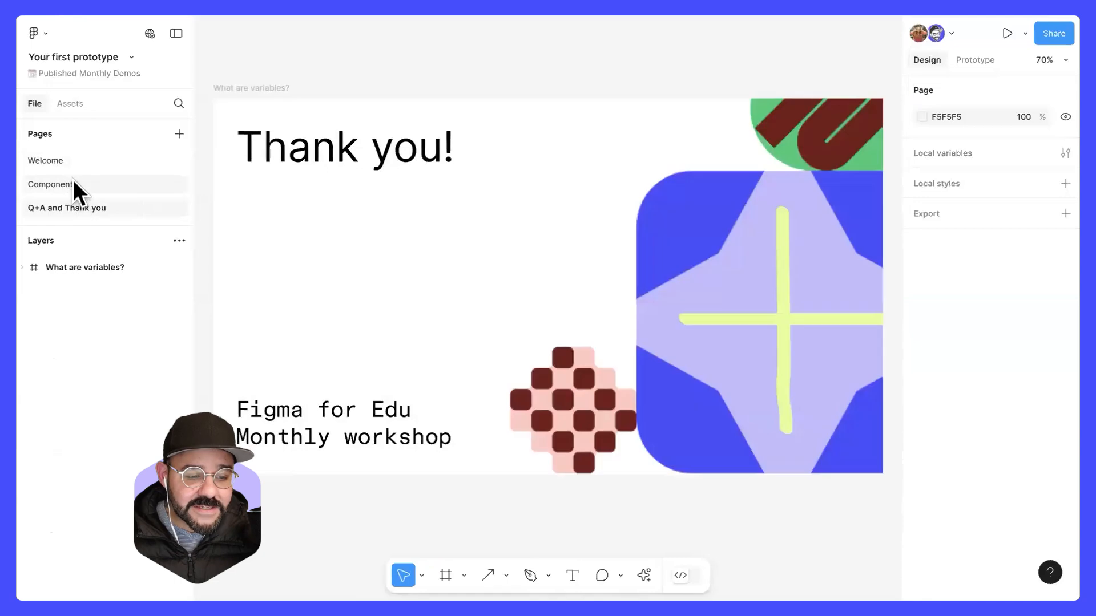
{"action": "left_click", "coordinate": [71, 182]}
{"action": "left_click", "coordinate": [66, 160]}
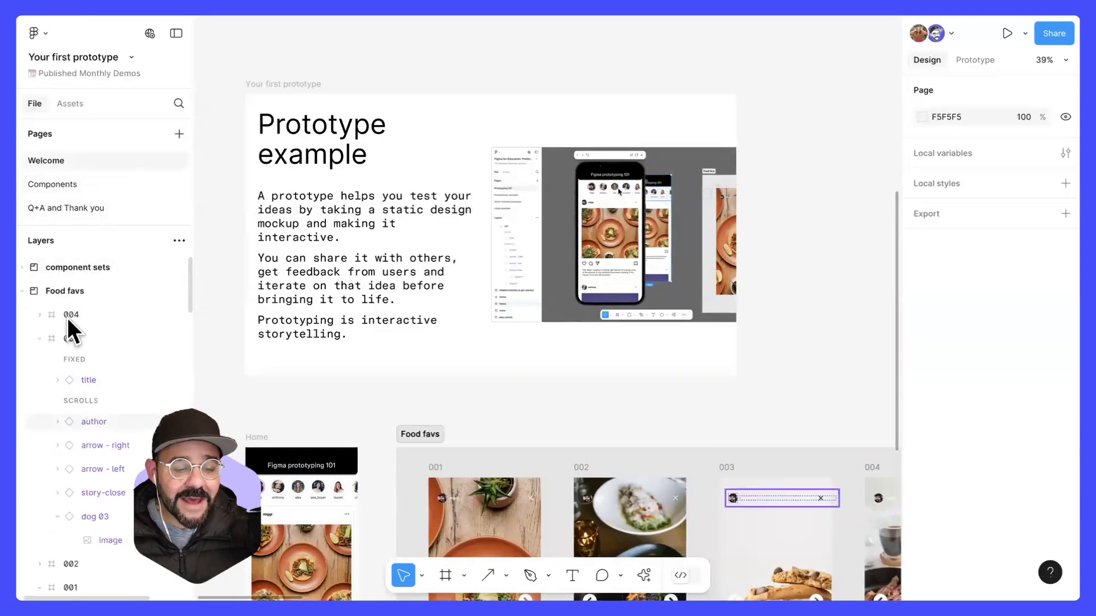
Step: Collapse the Food favs and Assets sections in the layer list
{"action": "left_click", "coordinate": [22, 290]}
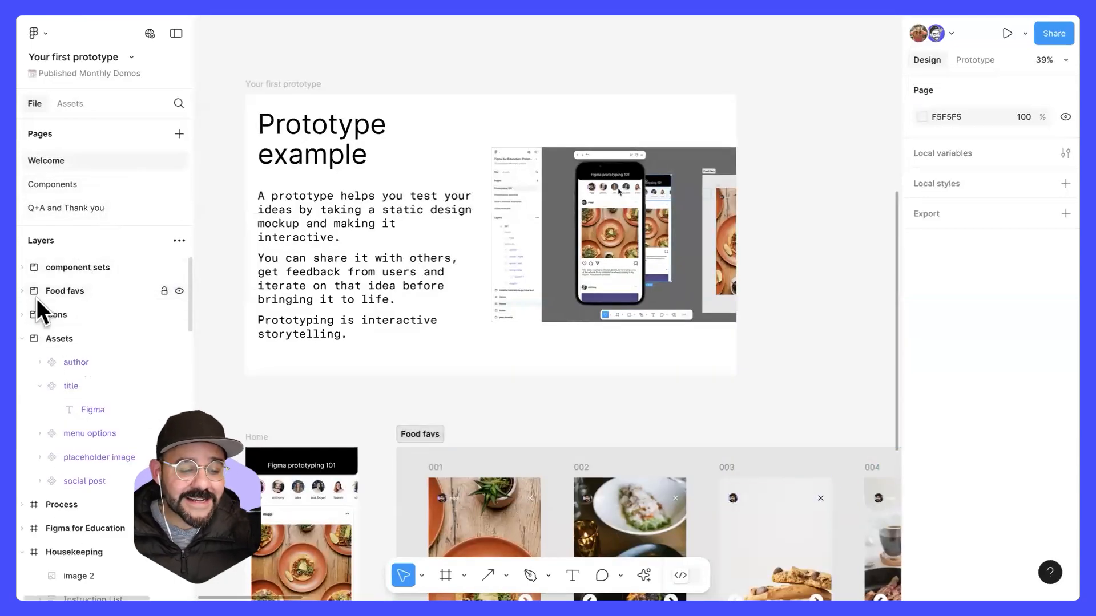
{"action": "left_click", "coordinate": [22, 338]}
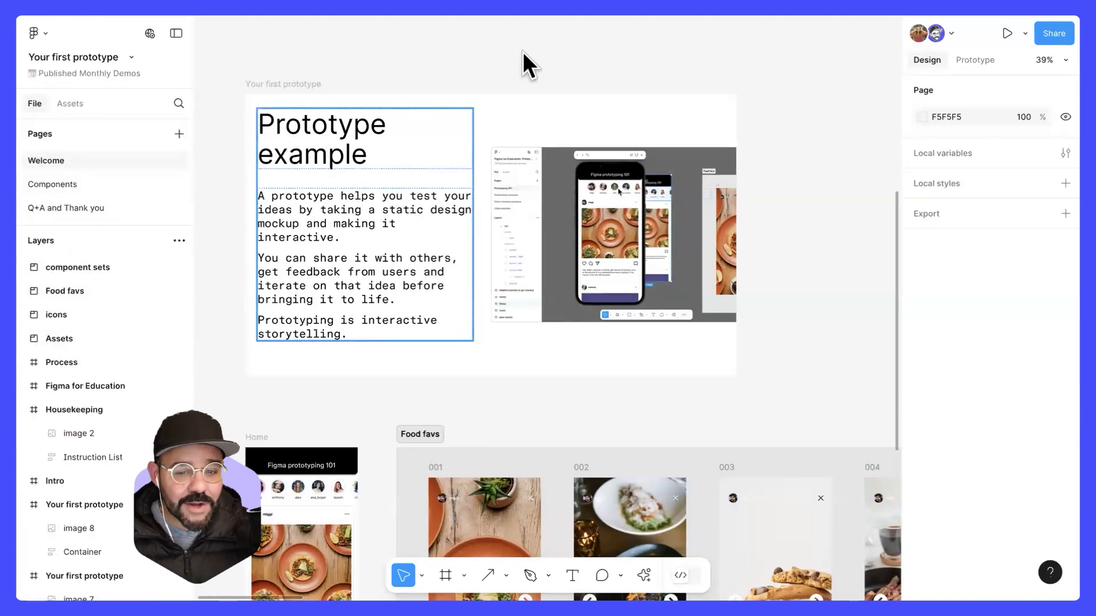
Step: Try moving the Prototype example frame slightly on the canvas and undo the move
{"action": "left_click", "coordinate": [316, 83]}
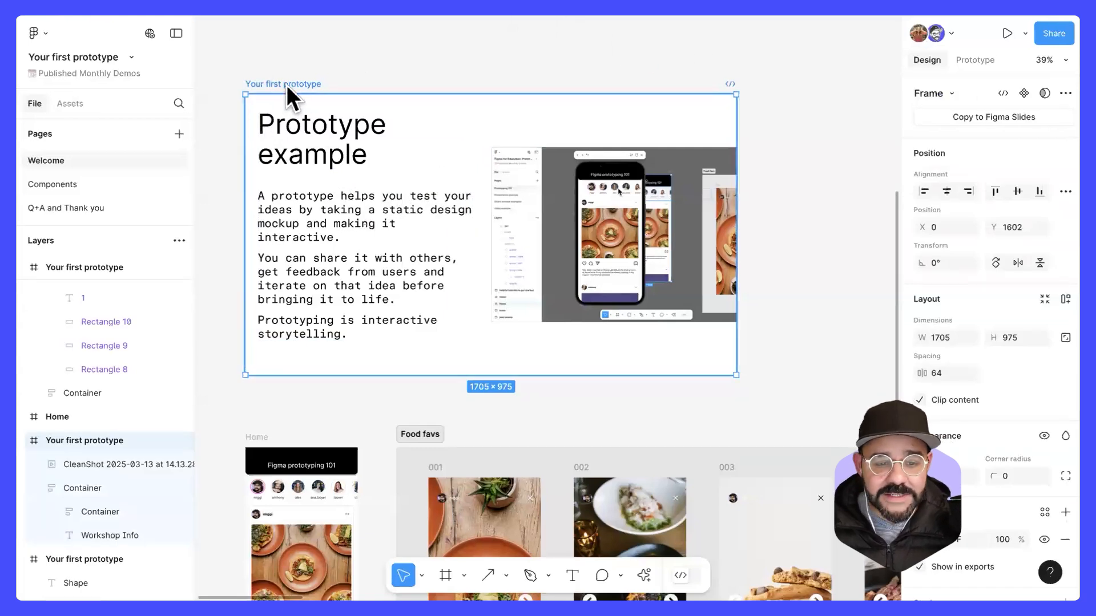
{"action": "left_click_drag", "start_coordinate": [299, 83], "coordinate": [319, 89]}
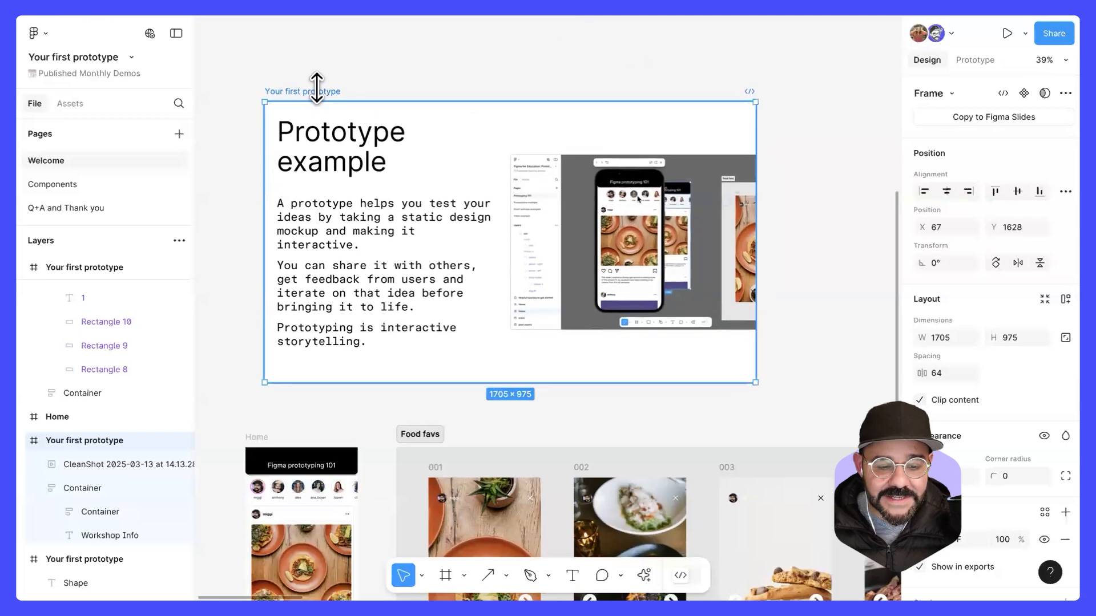
{"action": "key", "text": "super+z"}
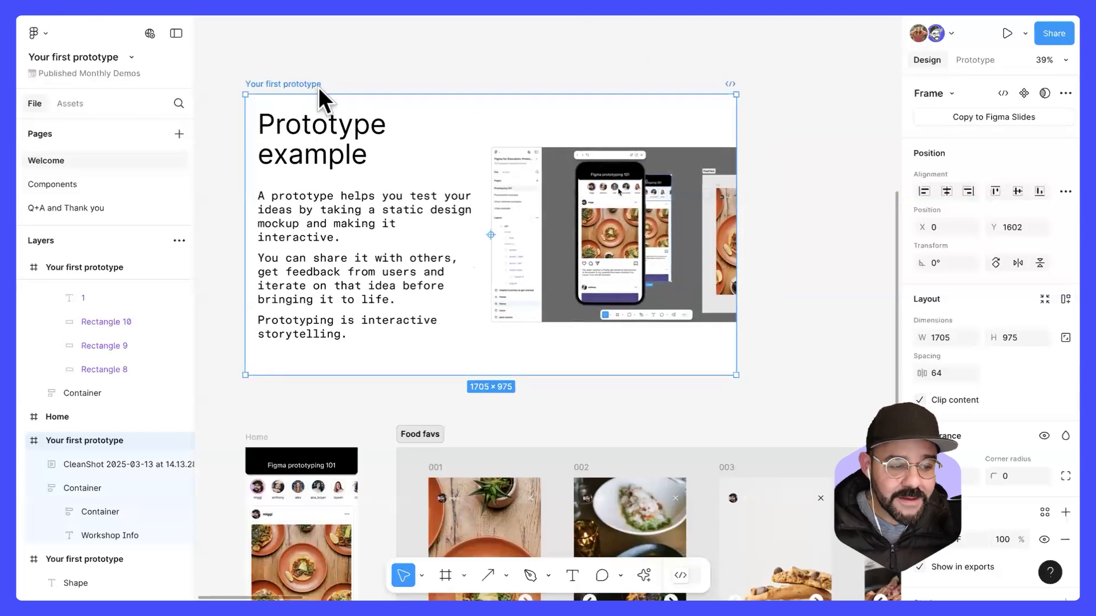
Step: Preview the Prototype example frame inline in an enlarged preview window, and close the preview
{"action": "key", "text": "shift+space"}
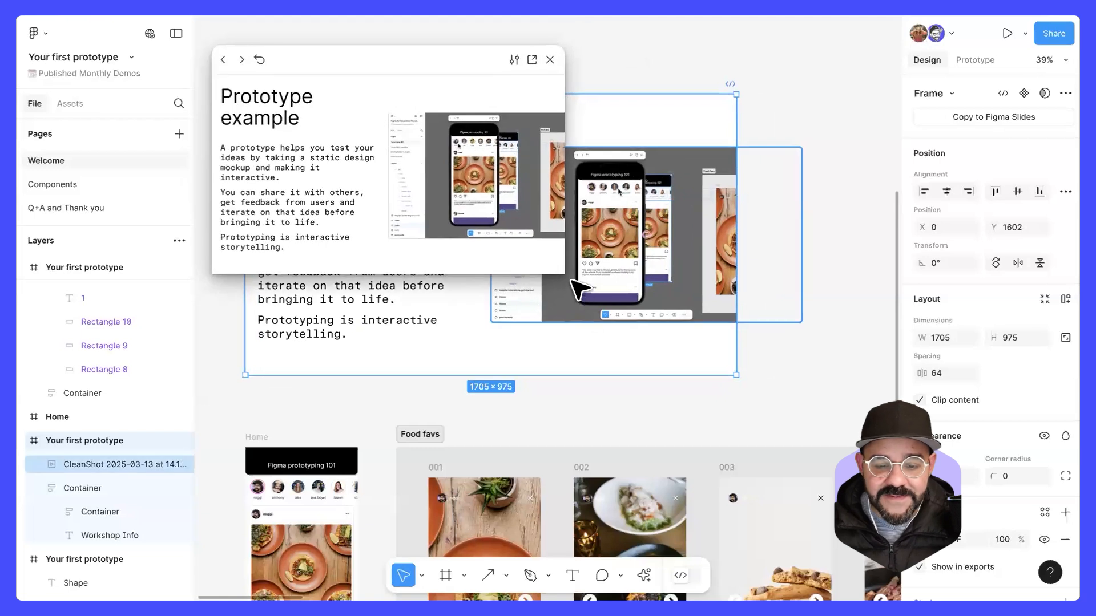
{"action": "left_click_drag", "start_coordinate": [565, 274], "coordinate": [789, 443]}
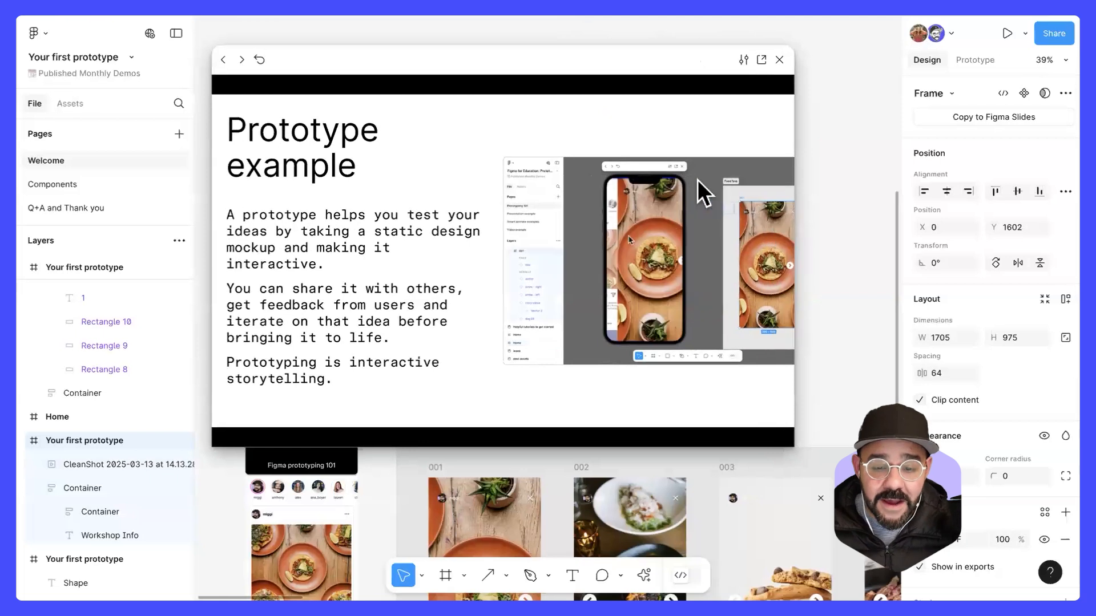
{"action": "left_click_drag", "start_coordinate": [671, 64], "coordinate": [709, 56]}
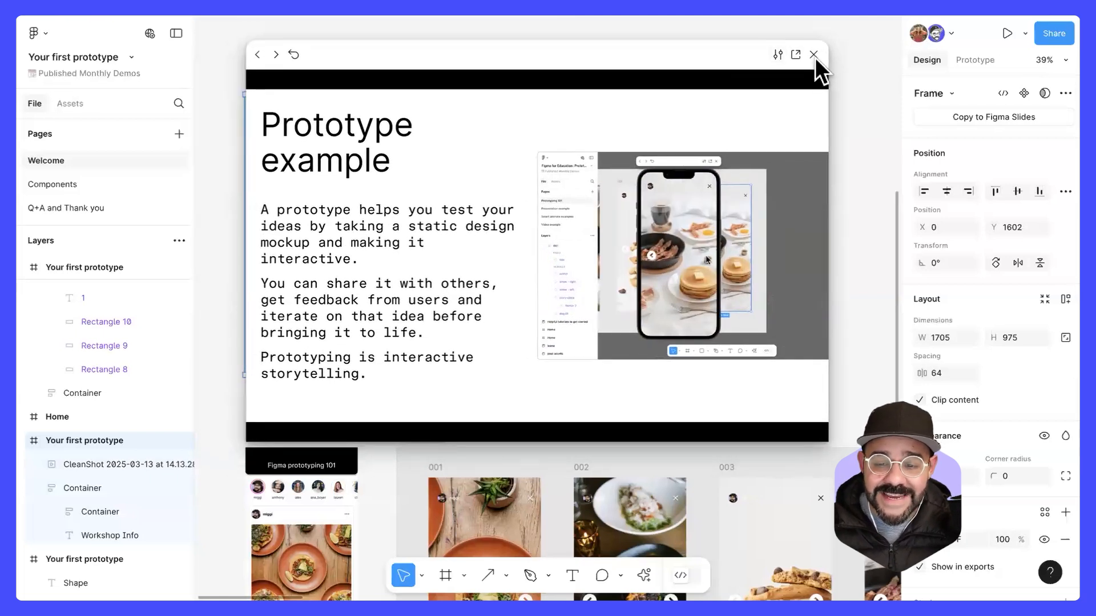
{"action": "left_click", "coordinate": [814, 55]}
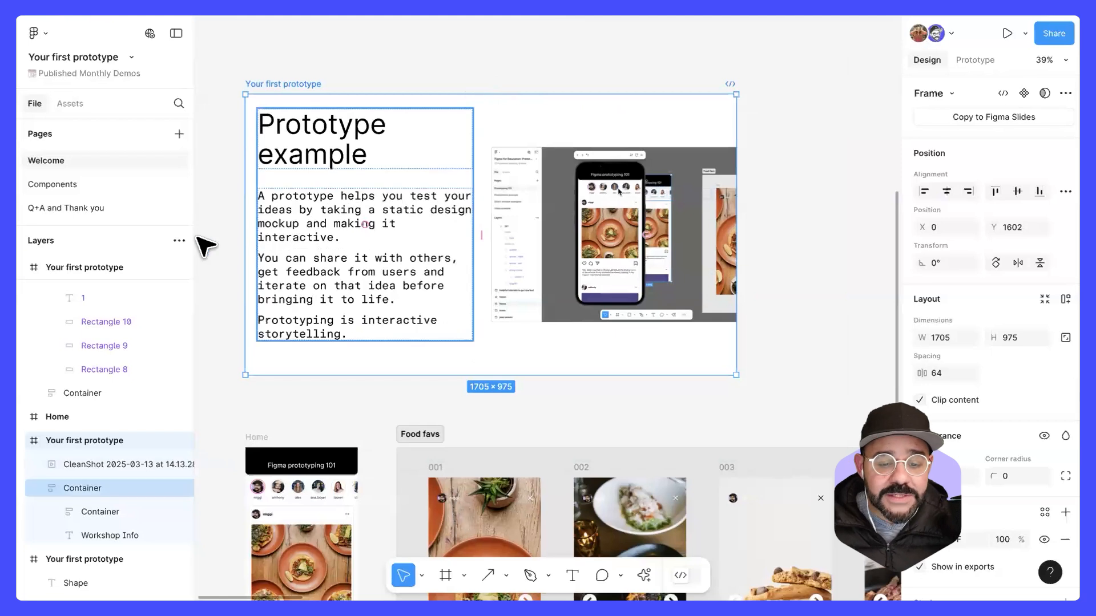
Step: Clear the selection and examine the Prototype example frame down to the Home frame and Food favs section
{"action": "scroll", "coordinate": [225, 239], "scroll_direction": "up", "scroll_amount": 3}
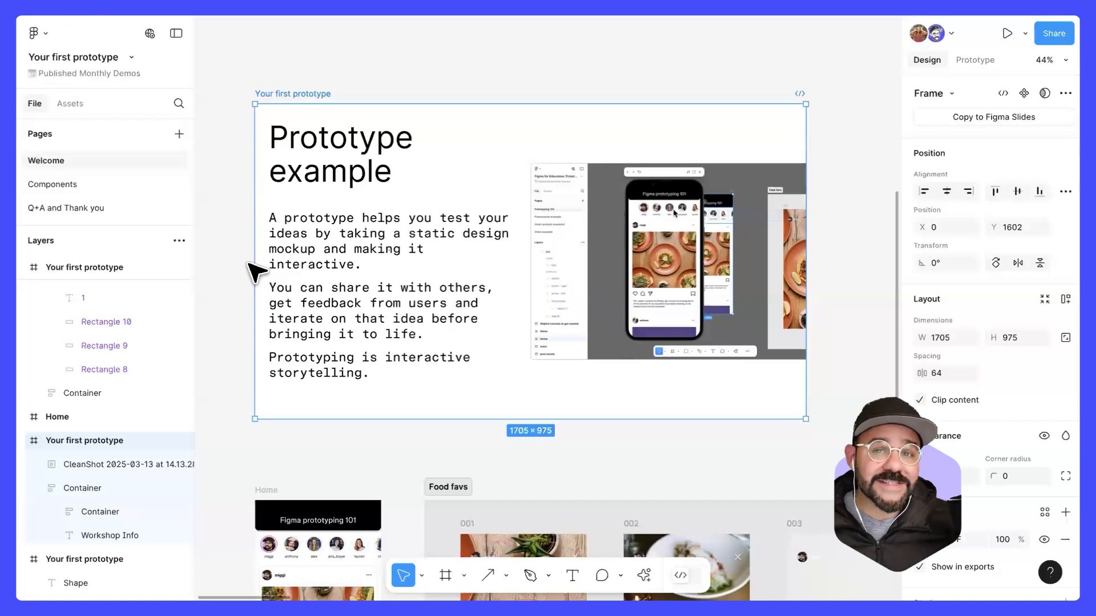
{"action": "right_click", "coordinate": [259, 282]}
{"action": "left_click", "coordinate": [644, 446]}
{"action": "left_click", "coordinate": [532, 437]}
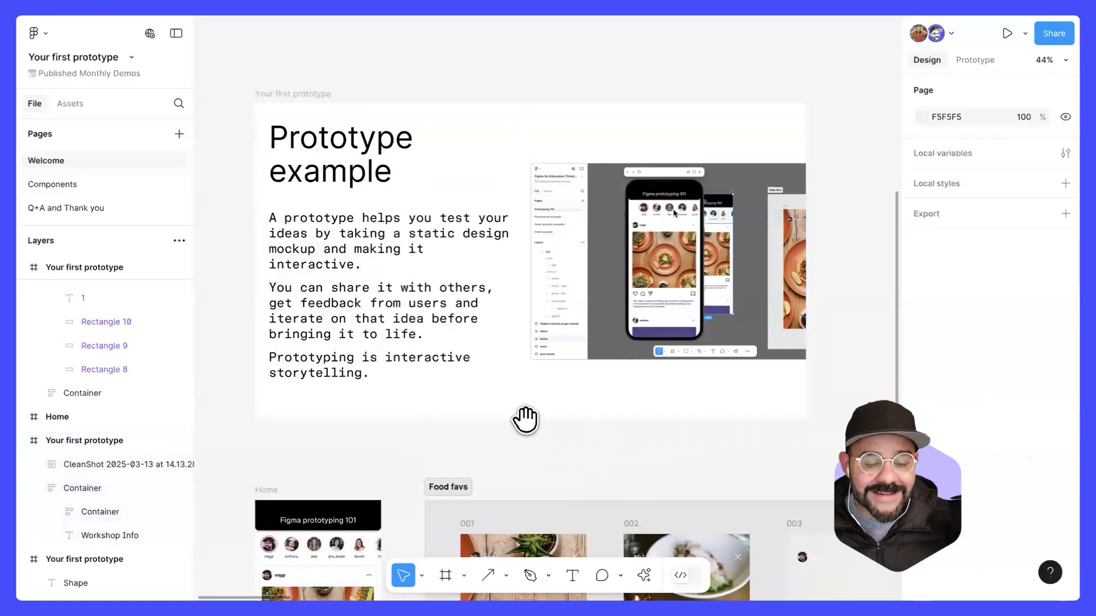
{"action": "scroll", "coordinate": [525, 420], "scroll_direction": "up", "scroll_amount": 5}
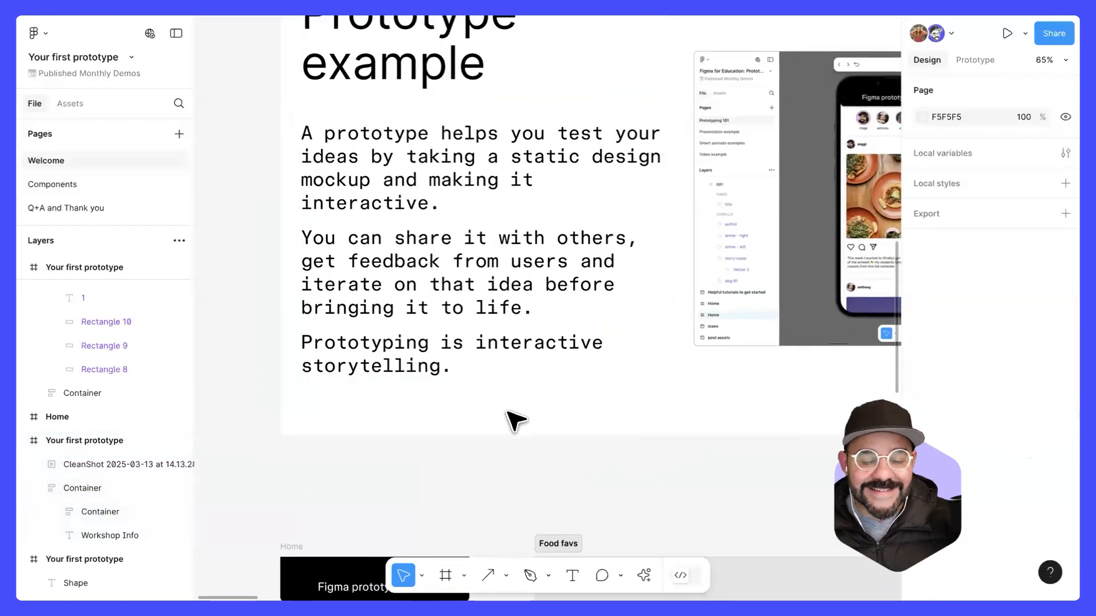
{"action": "scroll", "coordinate": [507, 413], "scroll_direction": "down", "scroll_amount": 5}
{"action": "left_click_drag", "start_coordinate": [683, 423], "coordinate": [625, 294]}
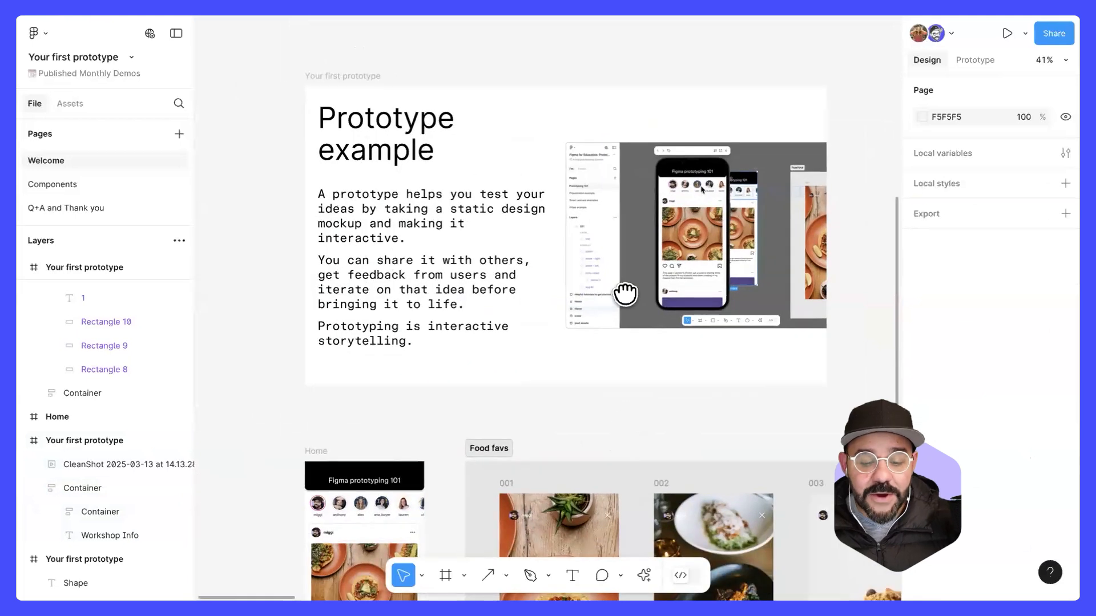
{"action": "left_click_drag", "start_coordinate": [622, 402], "coordinate": [590, 298]}
{"action": "scroll", "coordinate": [594, 318], "scroll_direction": "down", "scroll_amount": 3}
{"action": "left_click_drag", "start_coordinate": [599, 341], "coordinate": [514, 307]}
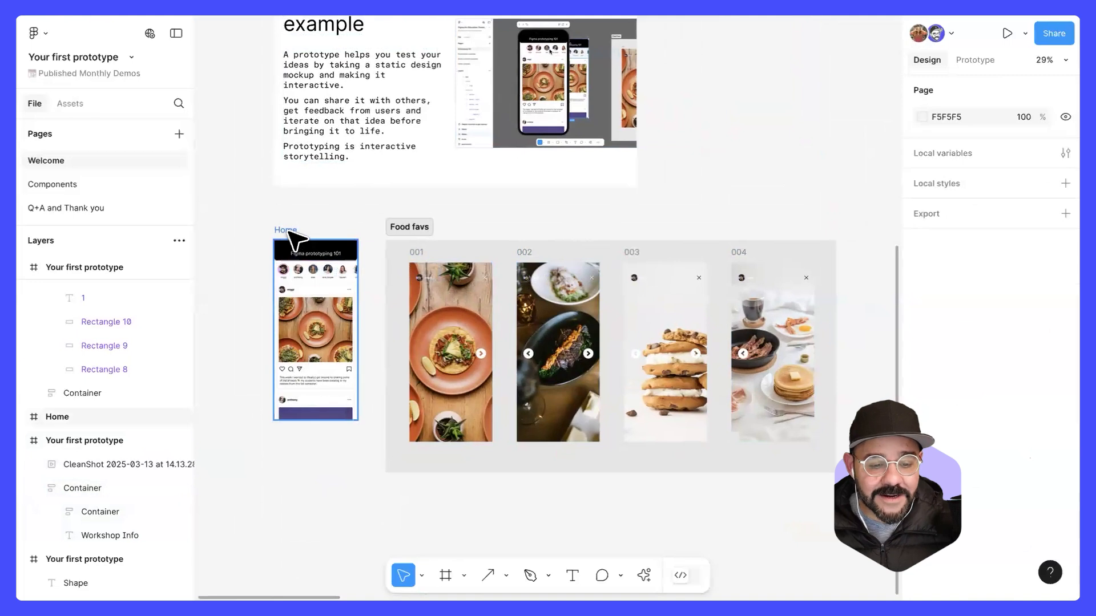
Step: Inspect the Home frame and the Food favs section by selecting each in turn, and clear the selection
{"action": "left_click", "coordinate": [287, 230]}
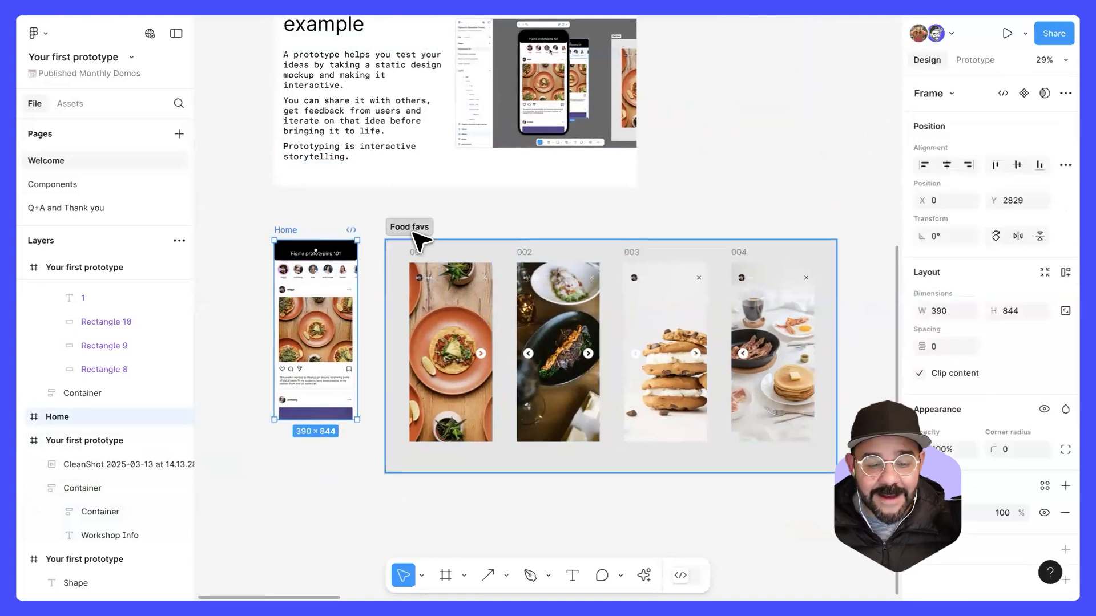
{"action": "left_click", "coordinate": [412, 233]}
{"action": "left_click", "coordinate": [290, 231]}
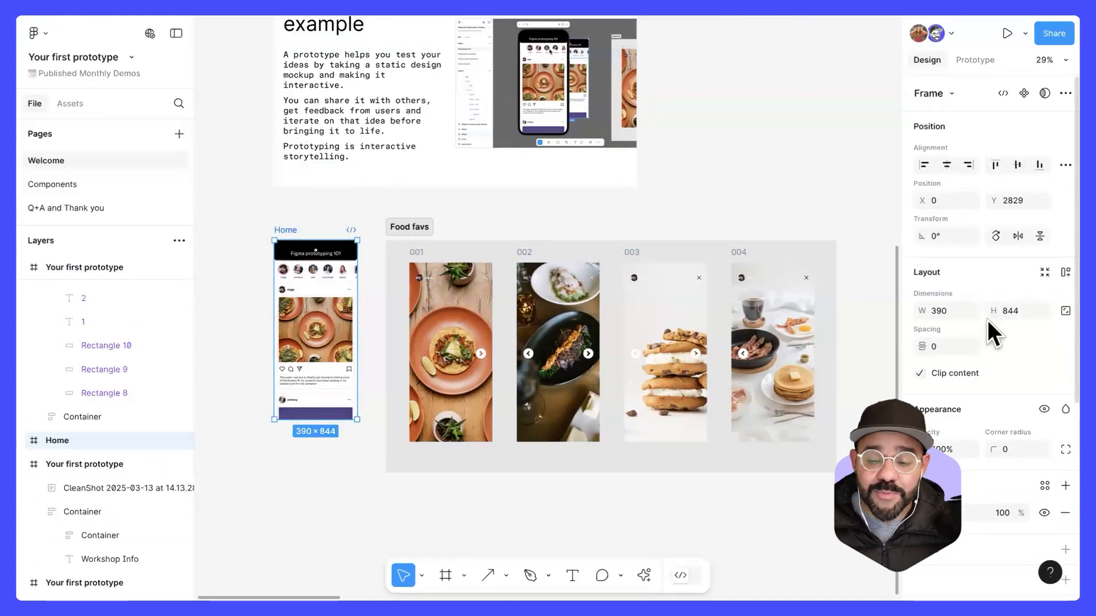
{"action": "left_click", "coordinate": [618, 222]}
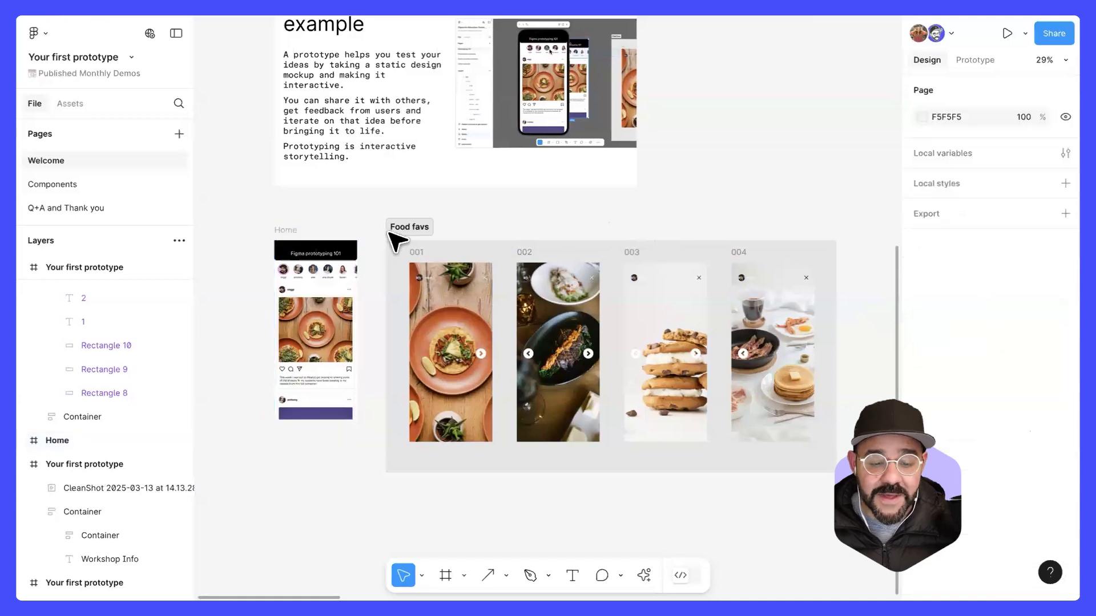
Step: Display the Home frame's prototype settings and view the connections between Home and the Food favs screens
{"action": "left_click", "coordinate": [277, 231]}
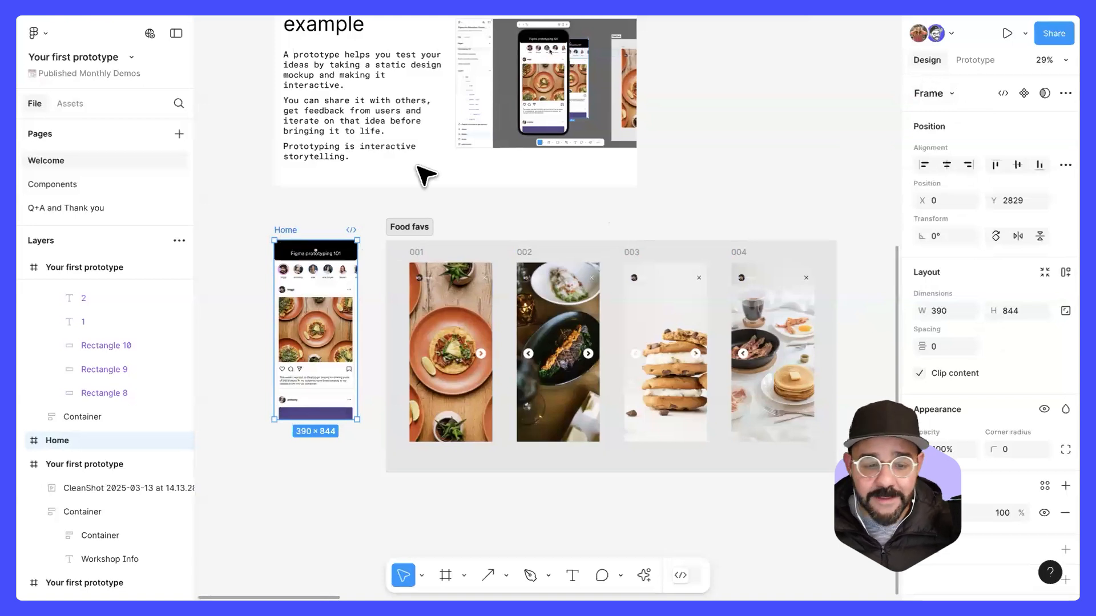
{"action": "left_click", "coordinate": [975, 62]}
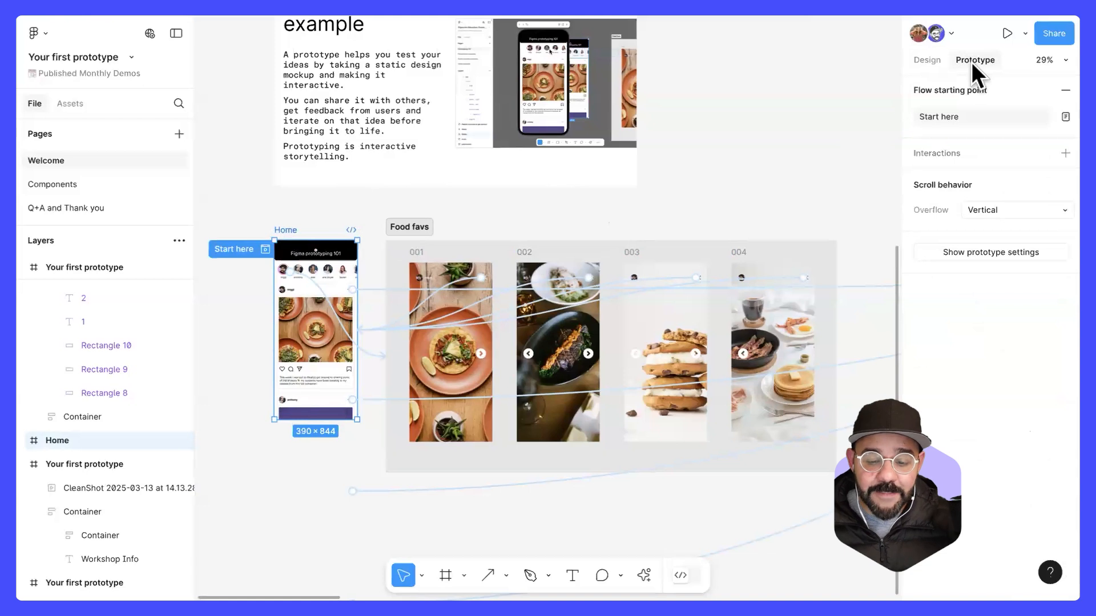
{"action": "scroll", "coordinate": [821, 165], "scroll_direction": "down", "scroll_amount": 5}
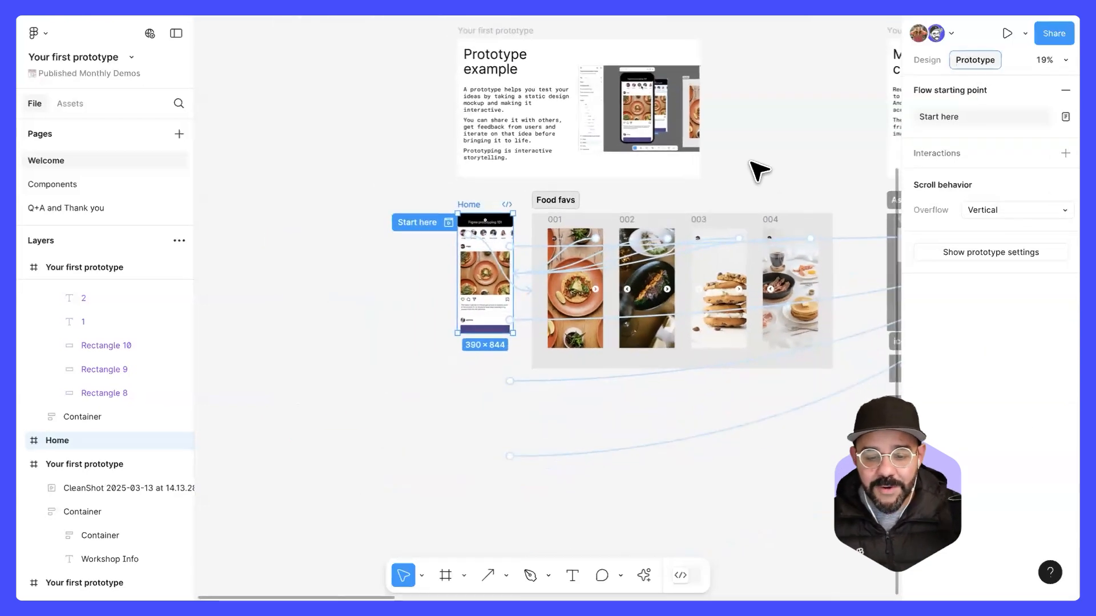
{"action": "left_click", "coordinate": [753, 170]}
{"action": "scroll", "coordinate": [472, 314], "scroll_direction": "up", "scroll_amount": 5}
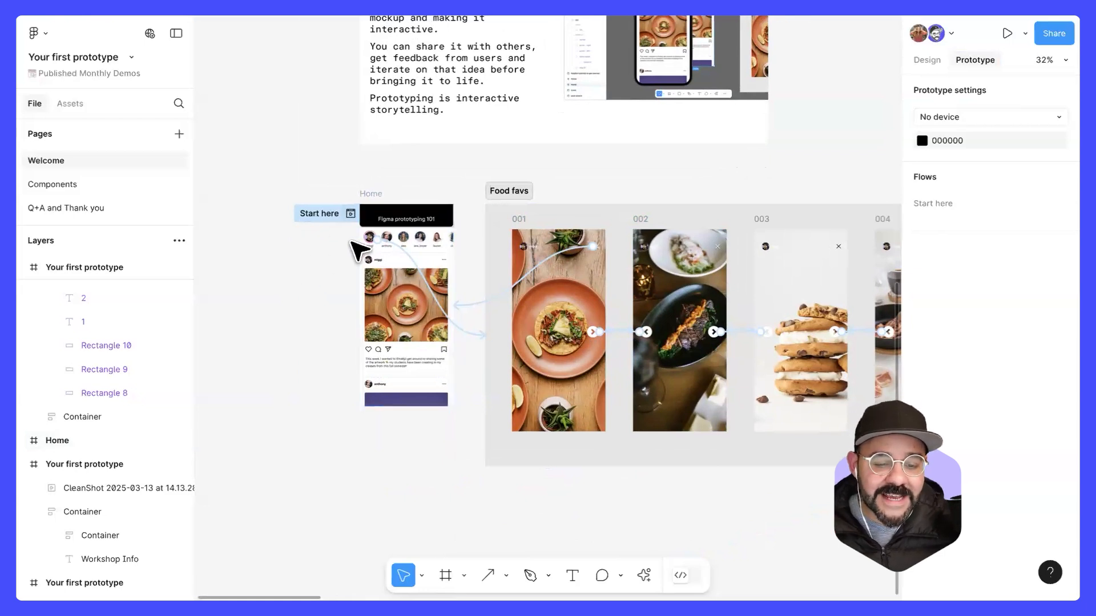
Step: Open the Start here flow of the Home frame in an inline preview and reposition the preview window
{"action": "scroll", "coordinate": [357, 249], "scroll_direction": "up", "scroll_amount": 5}
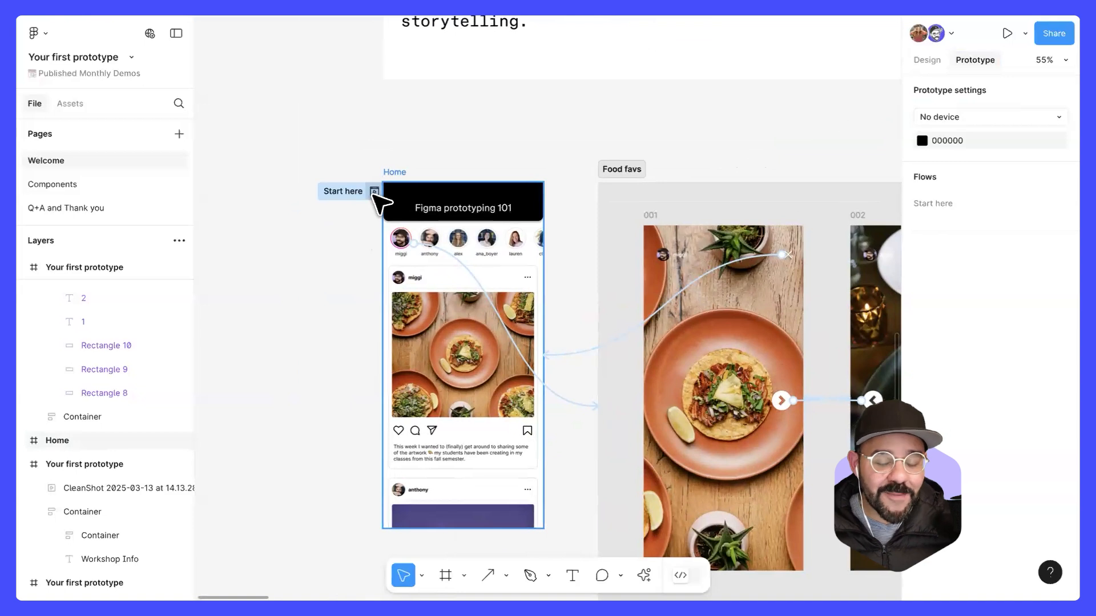
{"action": "left_click", "coordinate": [374, 192]}
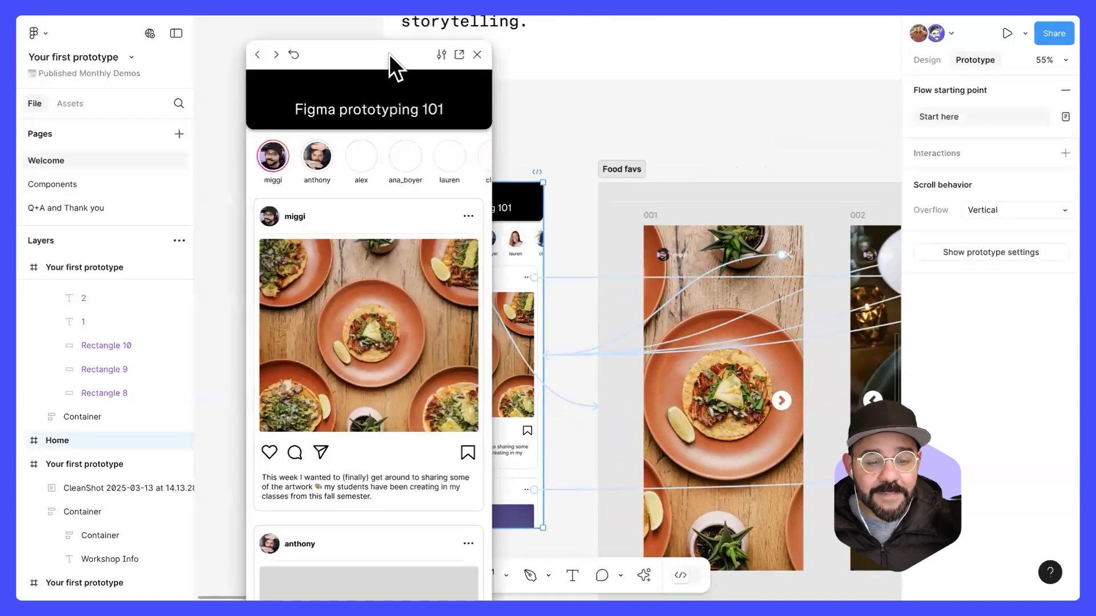
{"action": "left_click_drag", "start_coordinate": [390, 54], "coordinate": [381, 29]}
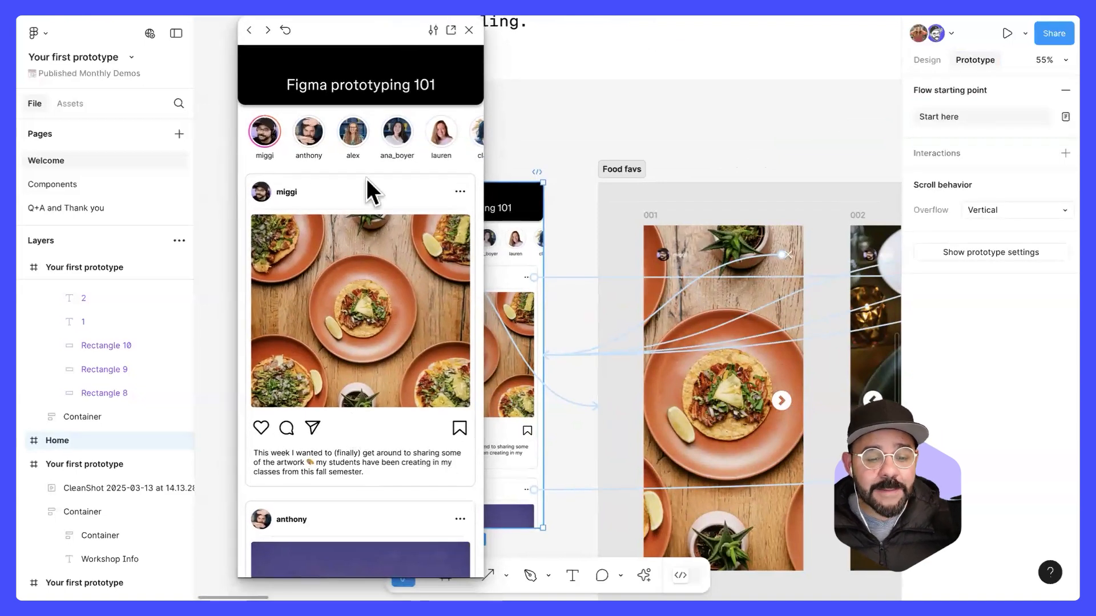
Step: Test the vertical scrolling of the Home feed and the horizontal scrolling of its profile row in the preview
{"action": "scroll", "coordinate": [366, 180], "scroll_direction": "down", "scroll_amount": 10}
{"action": "scroll", "coordinate": [374, 159], "scroll_direction": "up", "scroll_amount": 10}
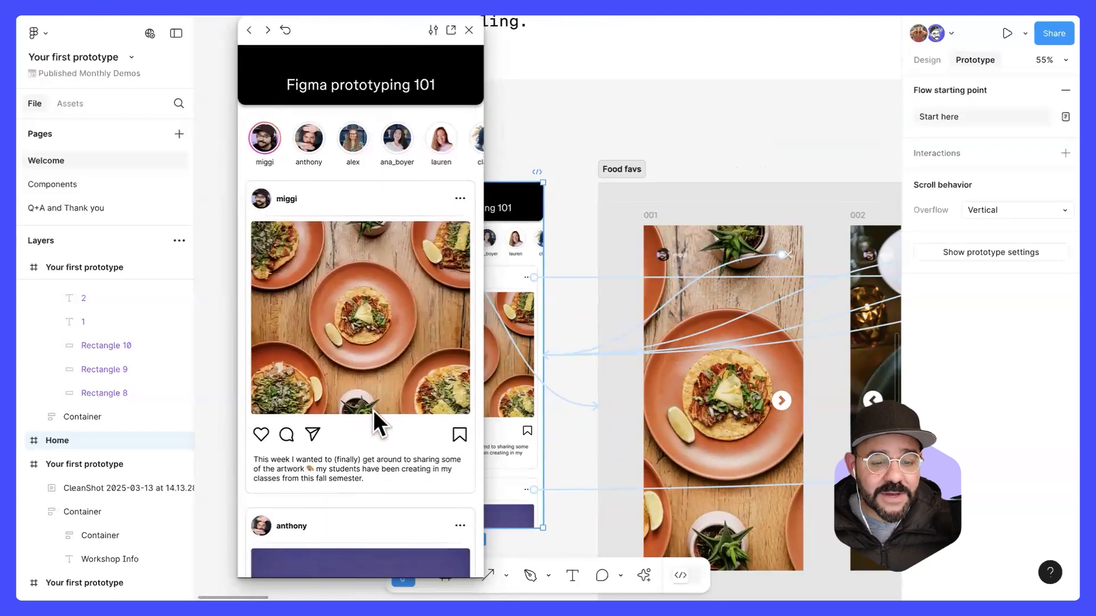
{"action": "scroll", "coordinate": [381, 127], "scroll_direction": "down", "scroll_amount": 15}
{"action": "scroll", "coordinate": [367, 453], "scroll_direction": "up", "scroll_amount": 15}
{"action": "scroll", "coordinate": [366, 457], "scroll_direction": "up", "scroll_amount": 3}
{"action": "scroll", "coordinate": [301, 153], "scroll_direction": "right", "scroll_amount": 5}
{"action": "scroll", "coordinate": [414, 148], "scroll_direction": "left", "scroll_amount": 5}
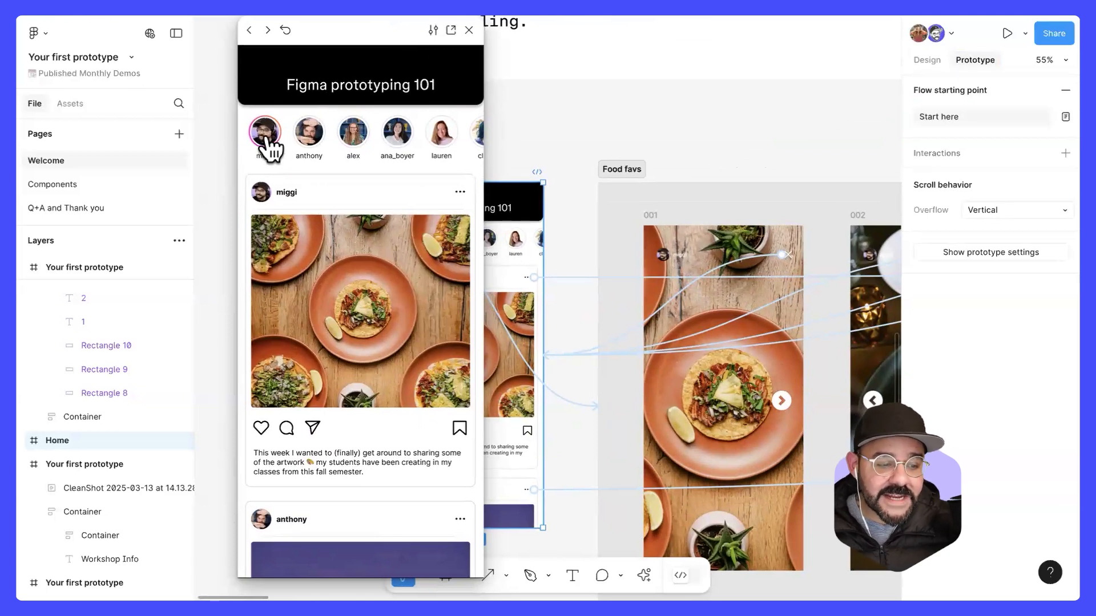
Step: Open the first profile's story in the preview, advance through its food screens, and return to the first screen
{"action": "left_click", "coordinate": [267, 137]}
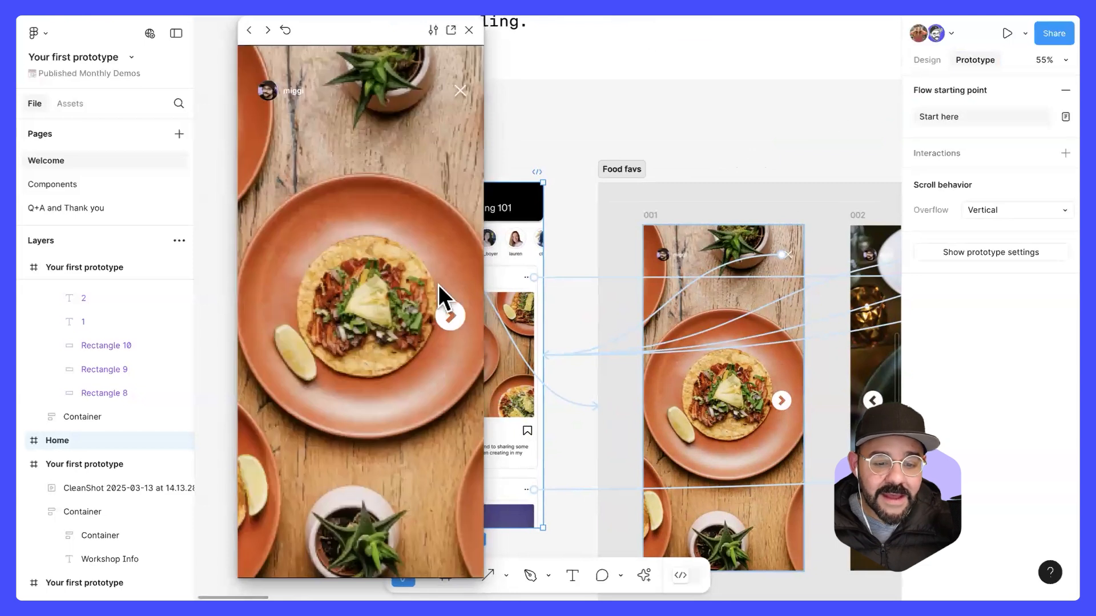
{"action": "left_click", "coordinate": [450, 316]}
{"action": "left_click", "coordinate": [451, 317]}
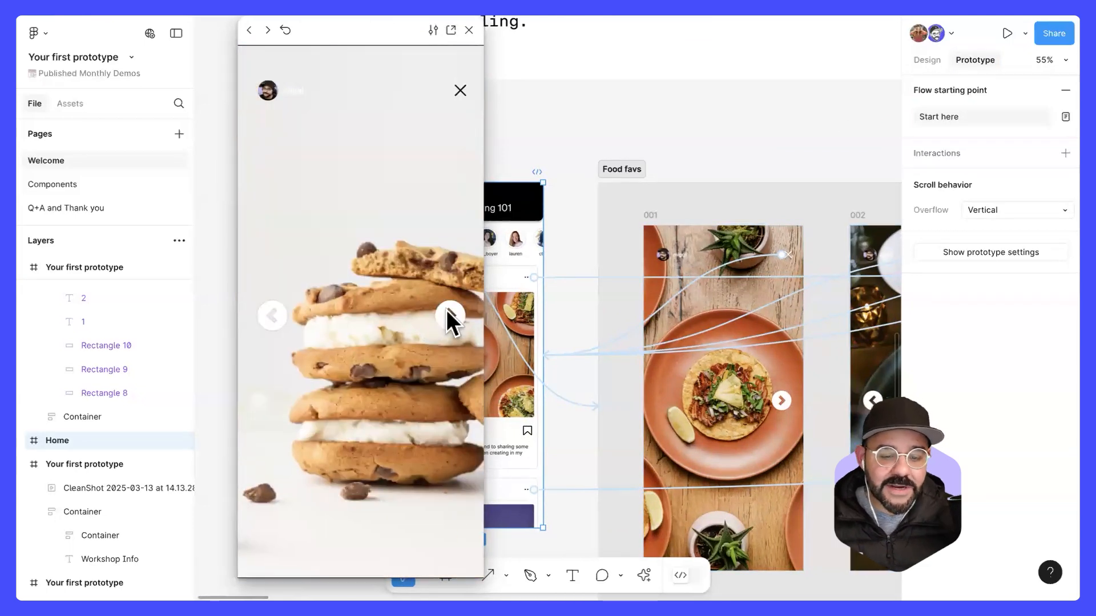
{"action": "left_click", "coordinate": [447, 310]}
{"action": "left_click", "coordinate": [273, 314]}
{"action": "left_click", "coordinate": [272, 314]}
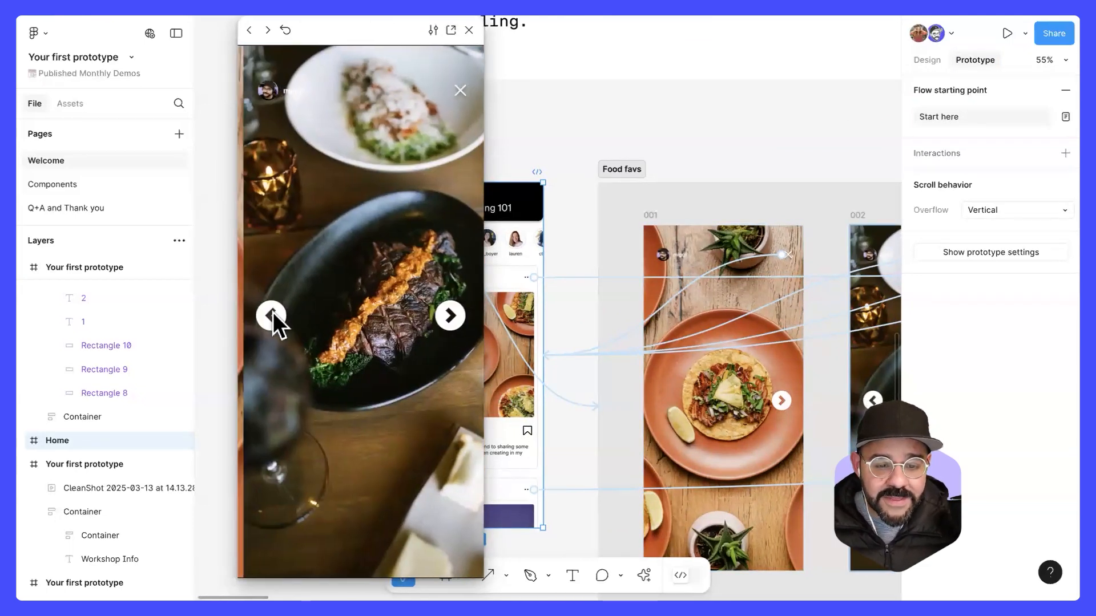
{"action": "left_click", "coordinate": [272, 314]}
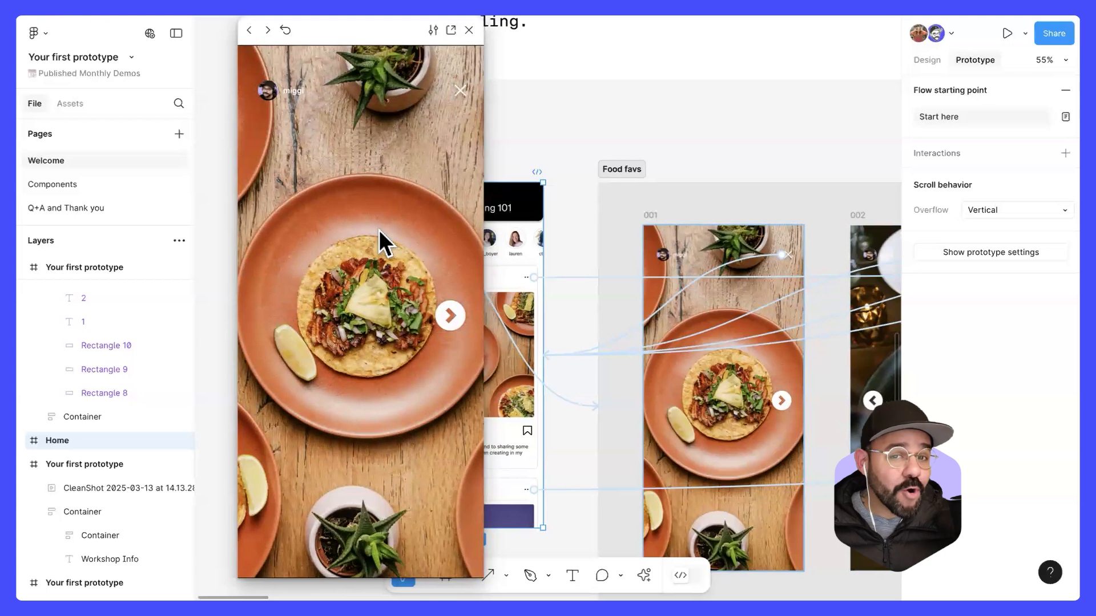
Step: Turn on Follow prototype for the preview, test it by moving forward and back through the story screens, and close the story
{"action": "left_click", "coordinate": [432, 31]}
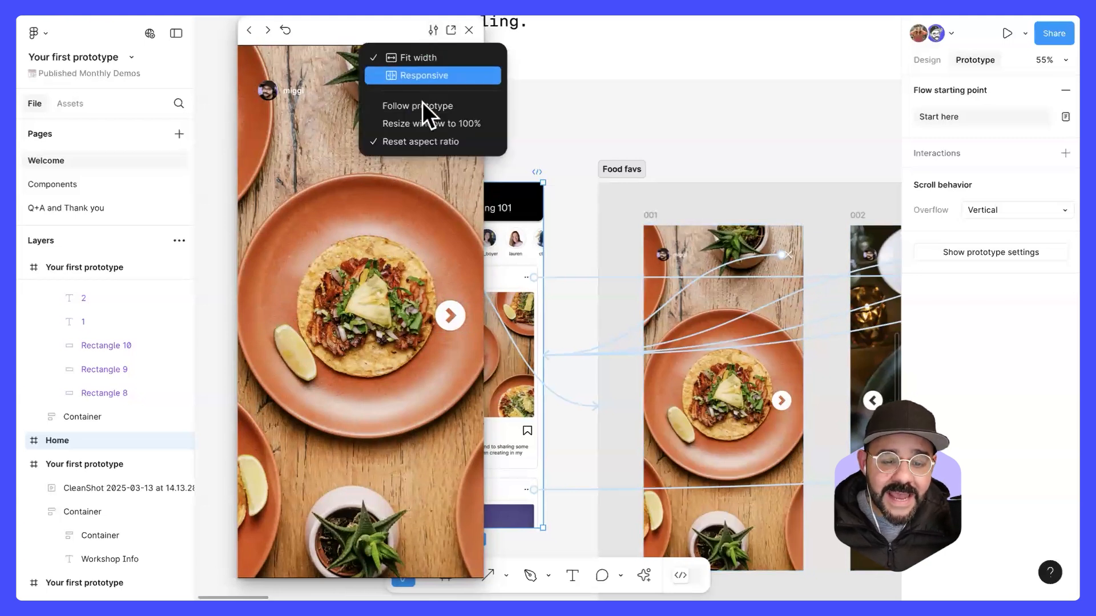
{"action": "left_click", "coordinate": [453, 107]}
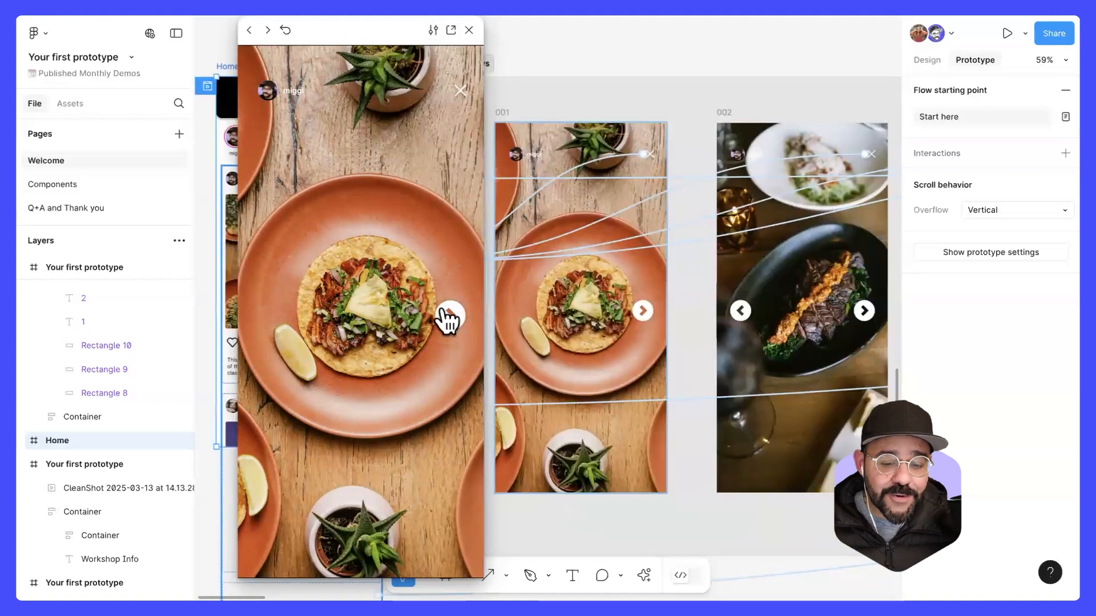
{"action": "left_click", "coordinate": [449, 315]}
{"action": "left_click", "coordinate": [446, 314]}
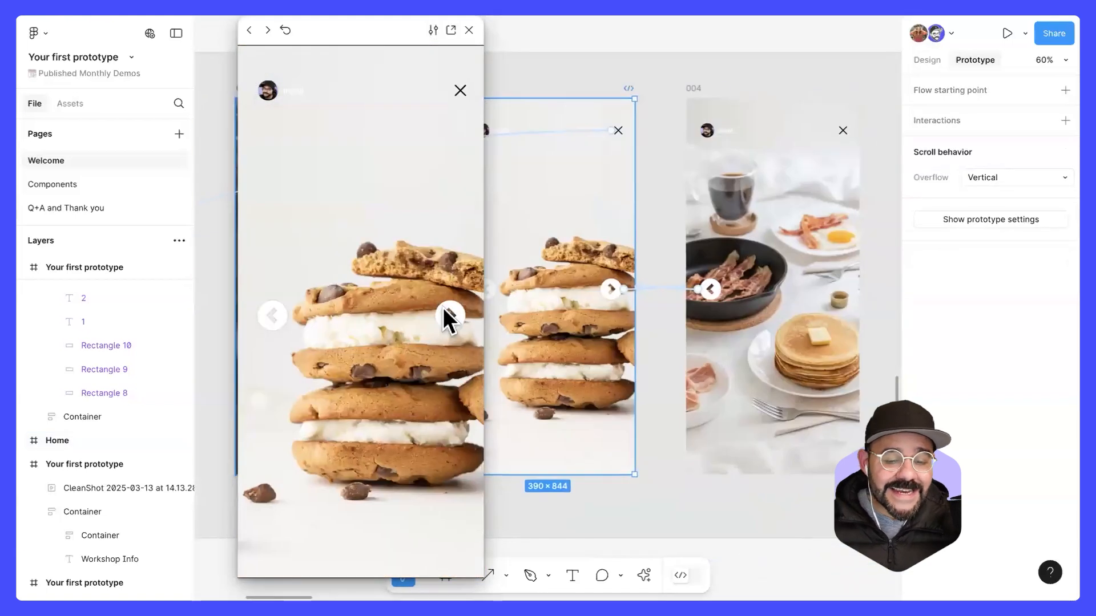
{"action": "left_click", "coordinate": [443, 308]}
{"action": "left_click", "coordinate": [273, 316]}
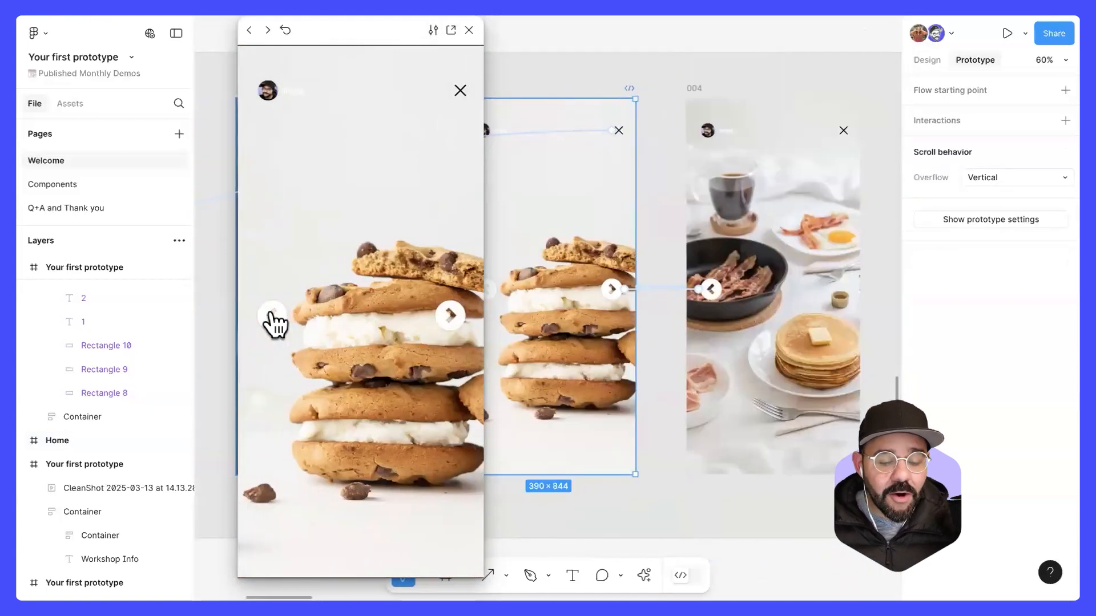
{"action": "left_click", "coordinate": [272, 314]}
{"action": "left_click", "coordinate": [272, 310]}
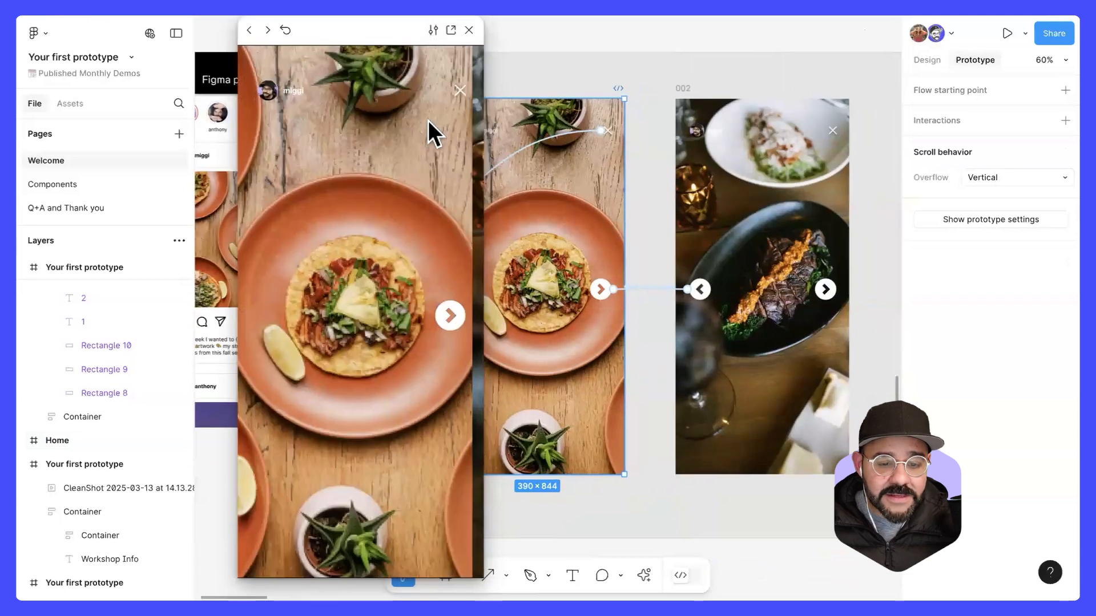
{"action": "left_click", "coordinate": [461, 90]}
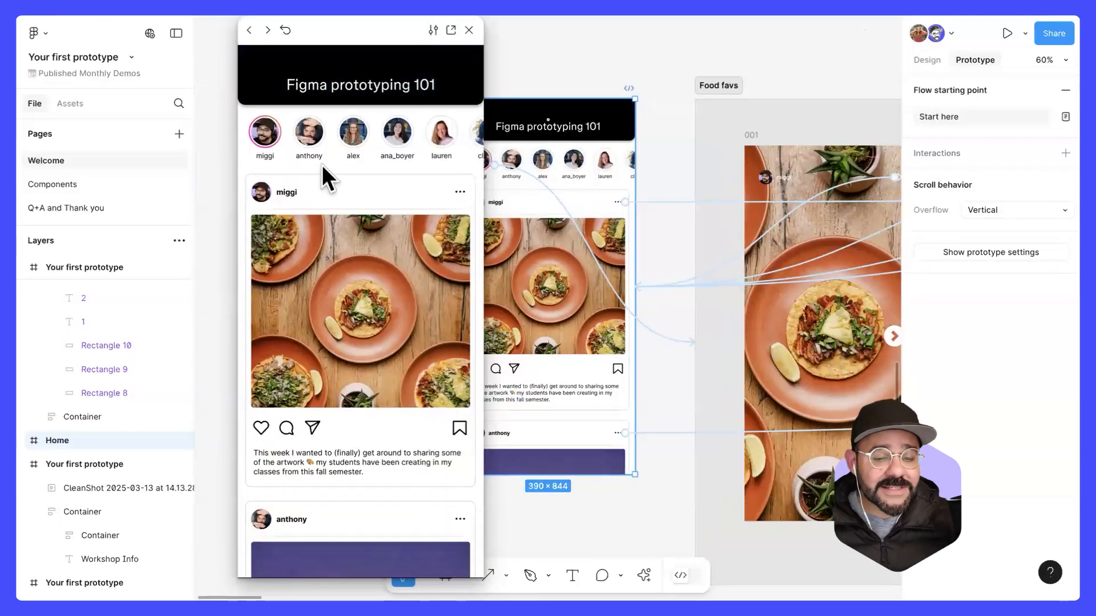
Step: Test the horizontal scrolling of the profile row on the Home screen in the preview, in both directions
{"action": "scroll", "coordinate": [330, 173], "scroll_direction": "right", "scroll_amount": 4}
{"action": "scroll", "coordinate": [328, 140], "scroll_direction": "left", "scroll_amount": 3}
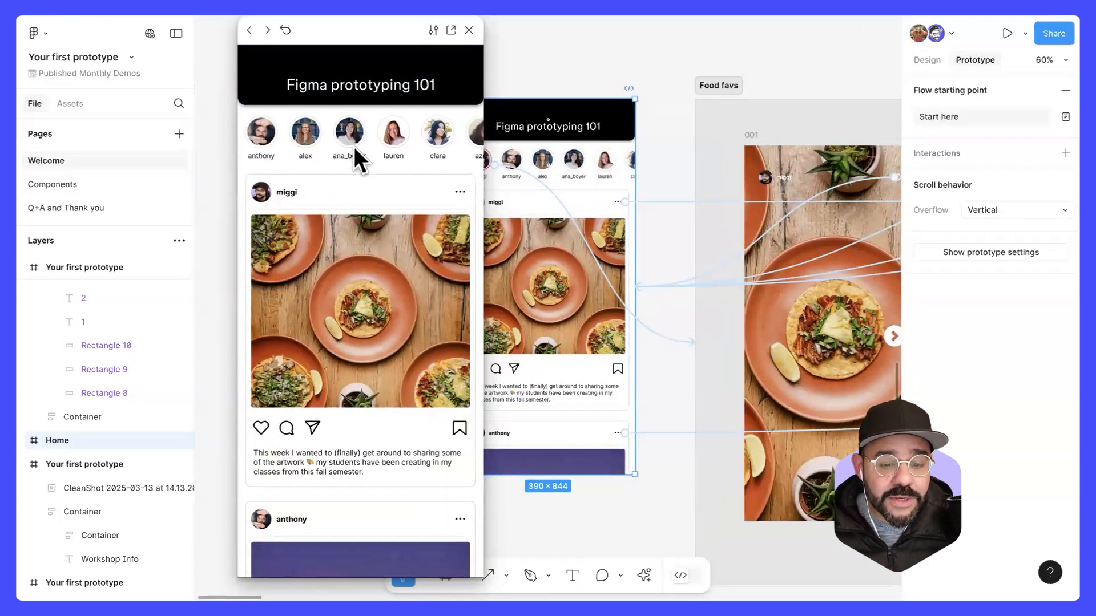
{"action": "scroll", "coordinate": [354, 146], "scroll_direction": "left", "scroll_amount": 2}
{"action": "scroll", "coordinate": [289, 156], "scroll_direction": "right", "scroll_amount": 3}
{"action": "scroll", "coordinate": [313, 135], "scroll_direction": "left", "scroll_amount": 4}
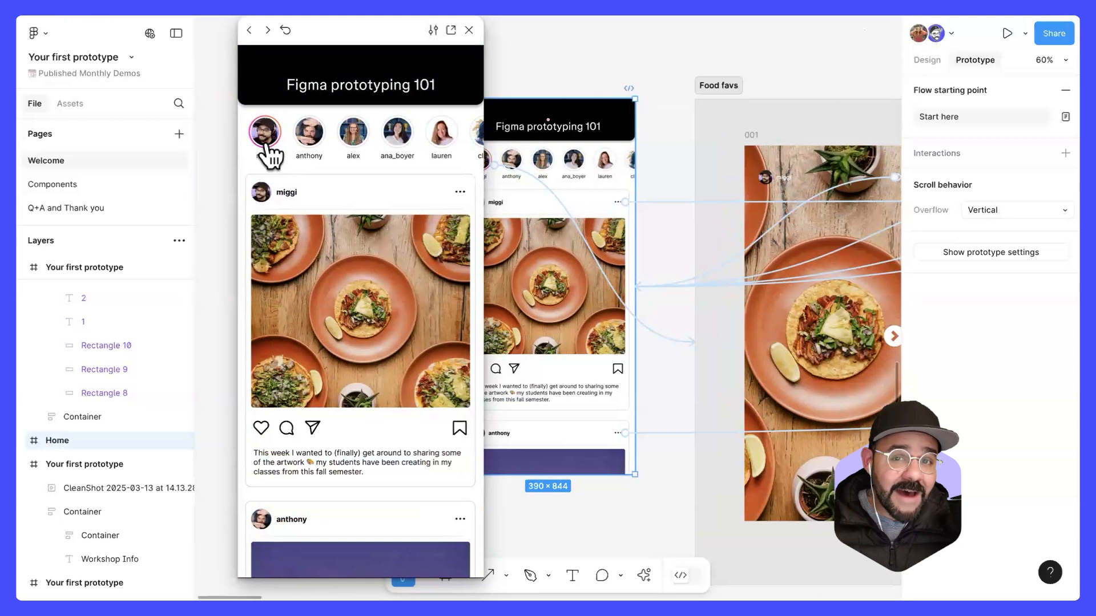
{"action": "left_click_drag", "start_coordinate": [427, 133], "coordinate": [414, 169]}
{"action": "left_click_drag", "start_coordinate": [373, 388], "coordinate": [345, 457]}
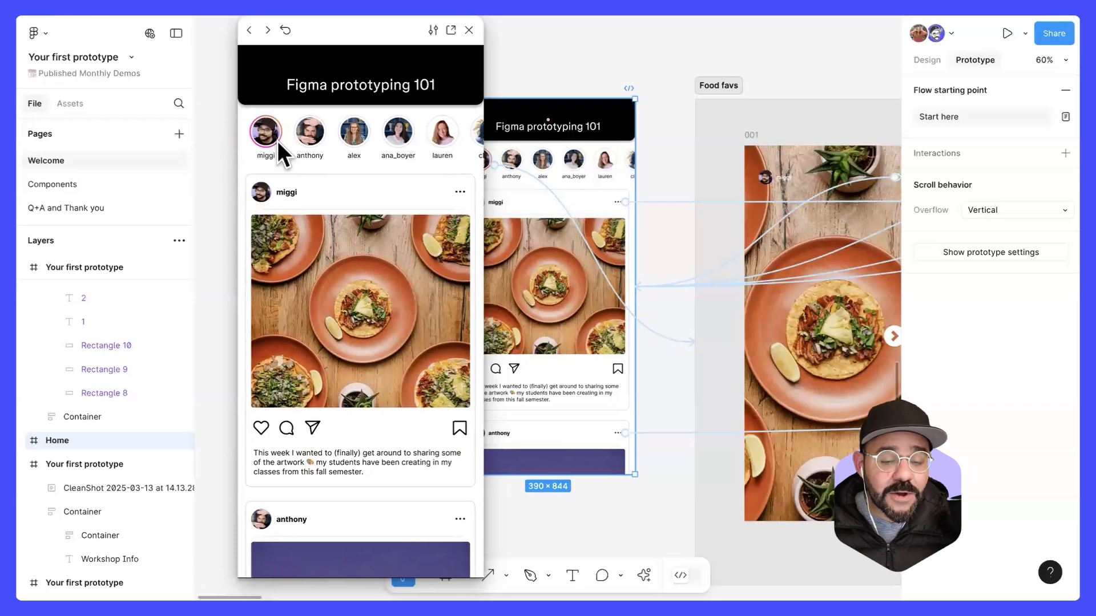
Step: Reopen the first profile's story, advance to screen 004, exit the story to Home, and close the preview
{"action": "left_click", "coordinate": [269, 140]}
{"action": "left_click", "coordinate": [450, 317]}
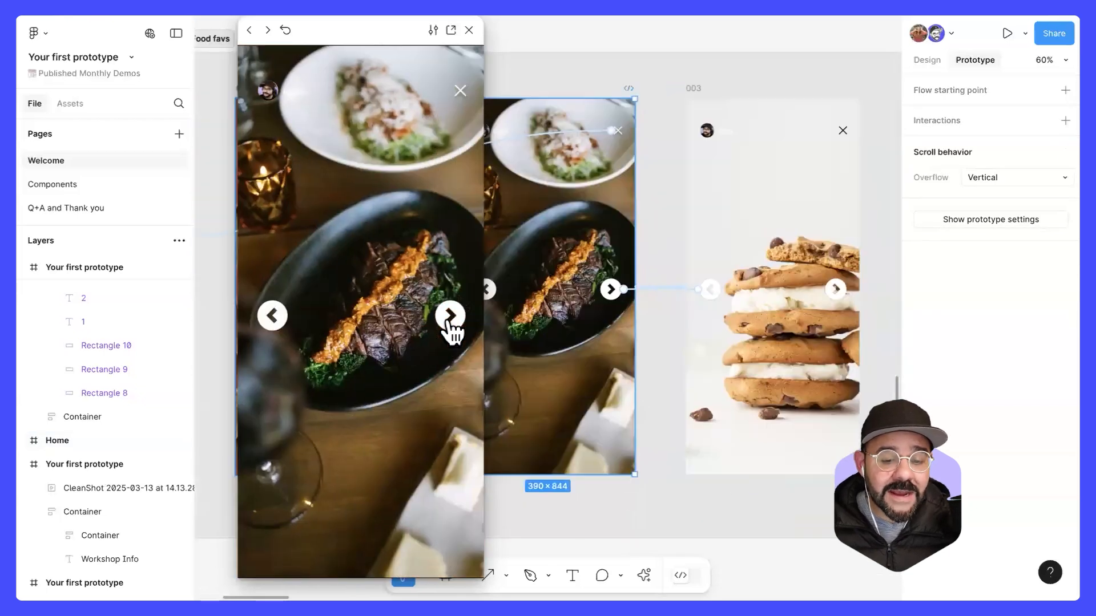
{"action": "left_click", "coordinate": [450, 317]}
{"action": "left_click", "coordinate": [450, 318]}
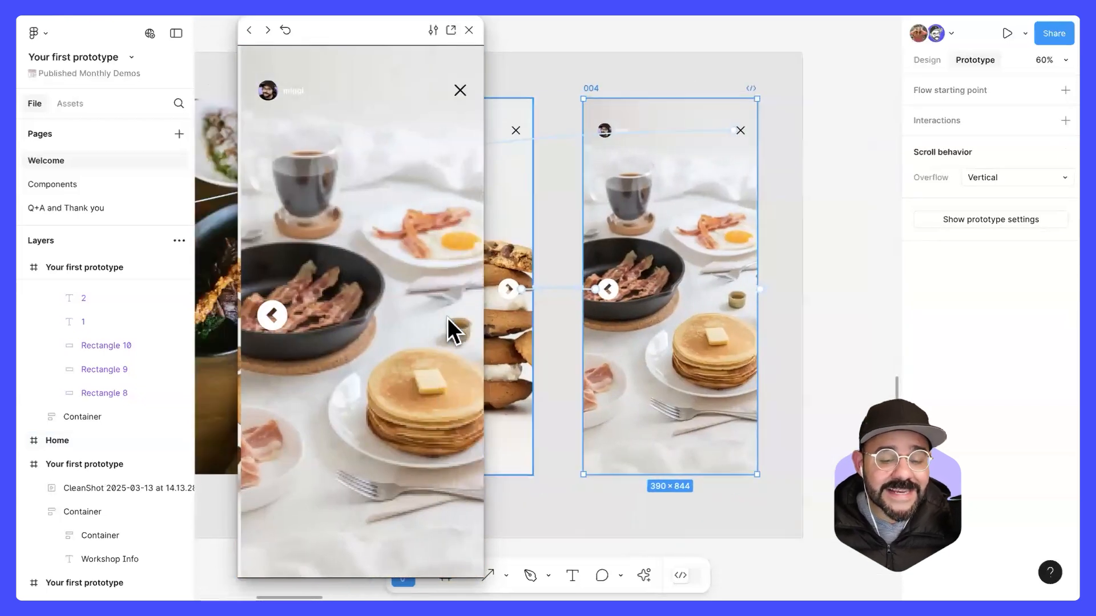
{"action": "left_click", "coordinate": [460, 91]}
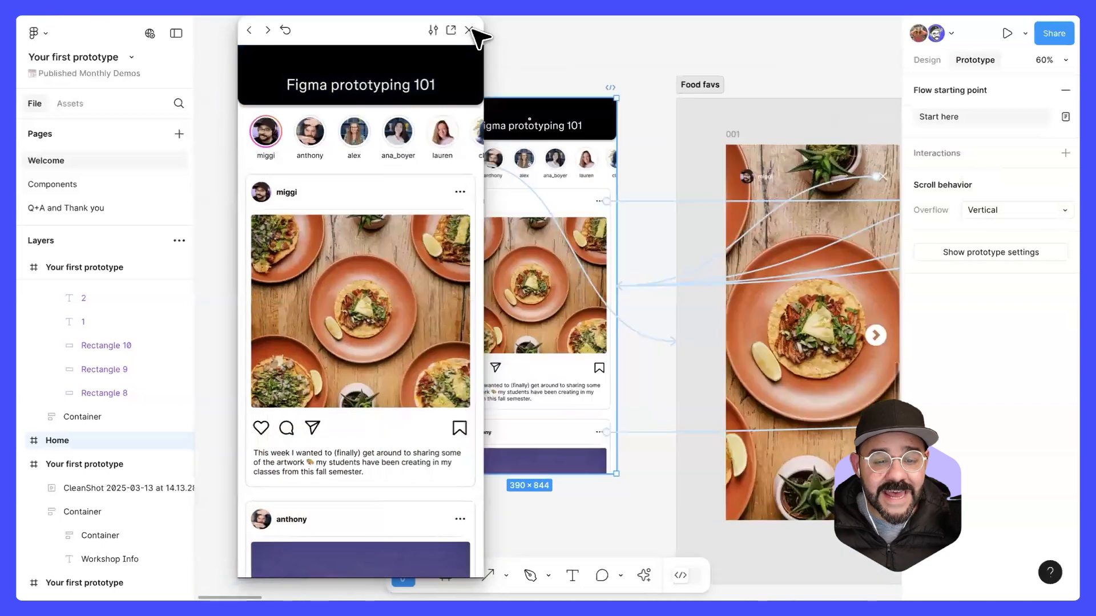
{"action": "left_click", "coordinate": [470, 30]}
Step: Examine the Prototype example slide above the Home and Food favs screens
{"action": "scroll", "coordinate": [563, 69], "scroll_direction": "down", "scroll_amount": 5}
{"action": "key", "text": "space"}
{"action": "left_click_drag", "start_coordinate": [524, 126], "coordinate": [525, 303]}
{"action": "scroll", "coordinate": [526, 303], "scroll_direction": "up", "scroll_amount": 5}
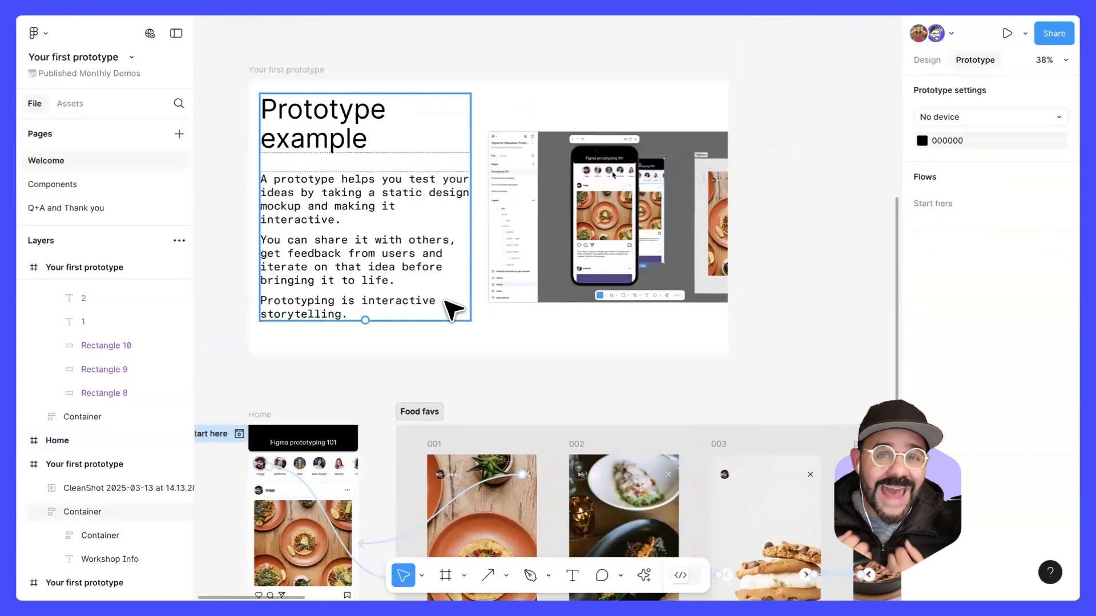
{"action": "left_click", "coordinate": [528, 367]}
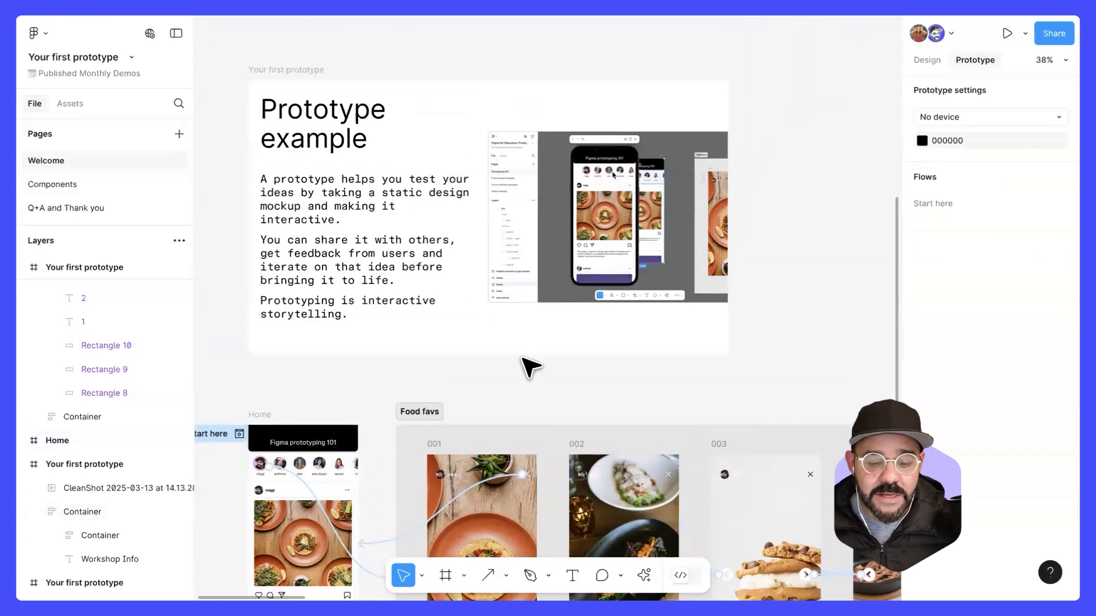
{"action": "scroll", "coordinate": [611, 289], "scroll_direction": "down", "scroll_amount": 3}
{"action": "scroll", "coordinate": [601, 328], "scroll_direction": "up", "scroll_amount": 3}
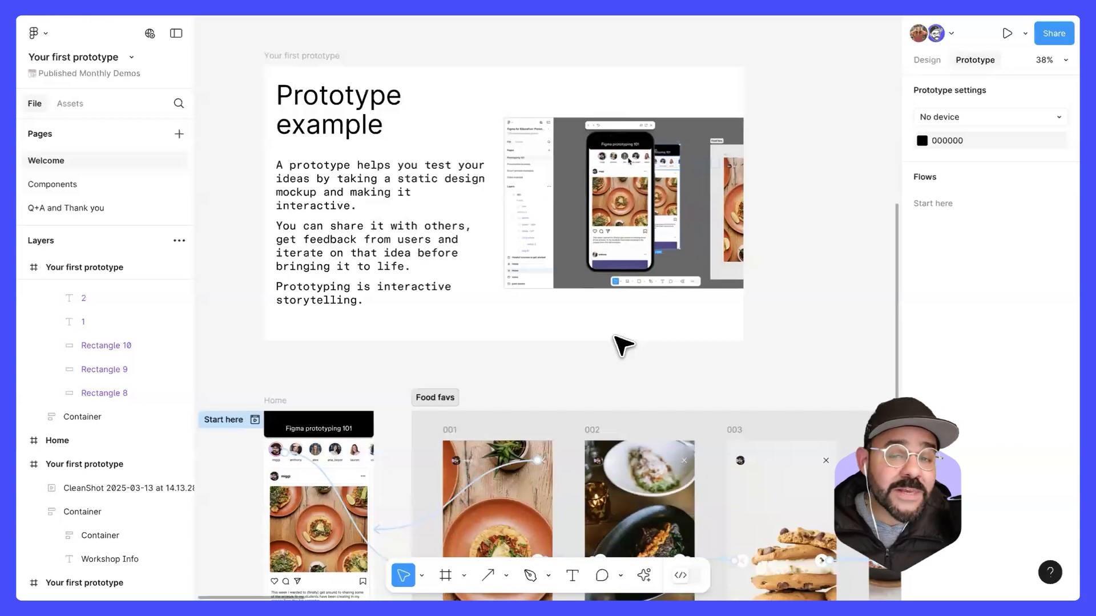
Step: Go to the Making a component slide, inspect its social post by selecting it, and clear the selection
{"action": "left_click_drag", "start_coordinate": [682, 324], "coordinate": [508, 339]}
{"action": "scroll", "coordinate": [525, 334], "scroll_direction": "right", "scroll_amount": 10}
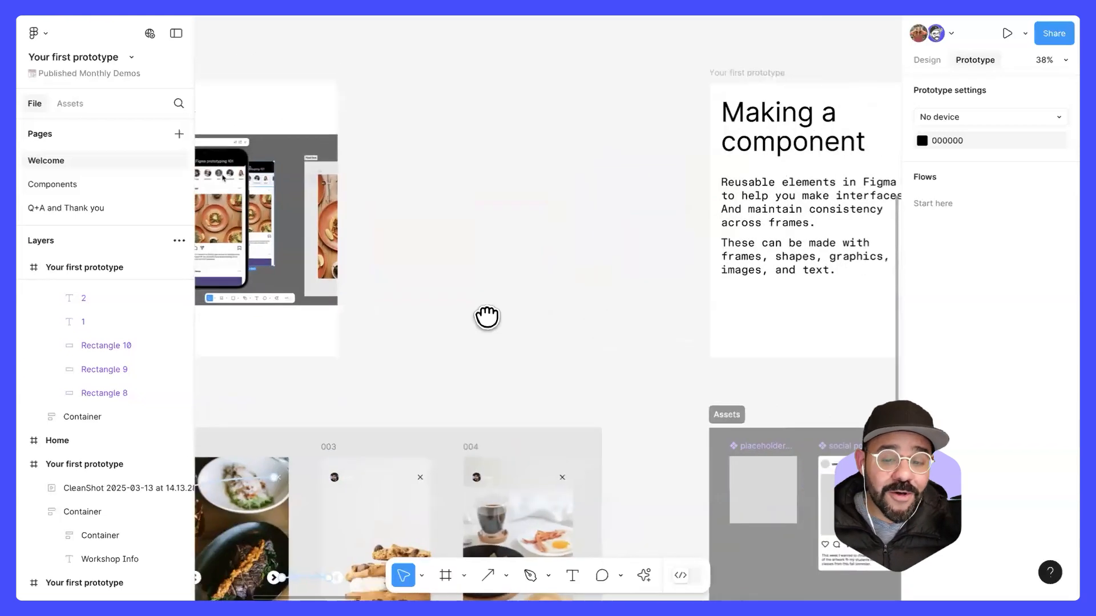
{"action": "left_click_drag", "start_coordinate": [594, 315], "coordinate": [626, 313]}
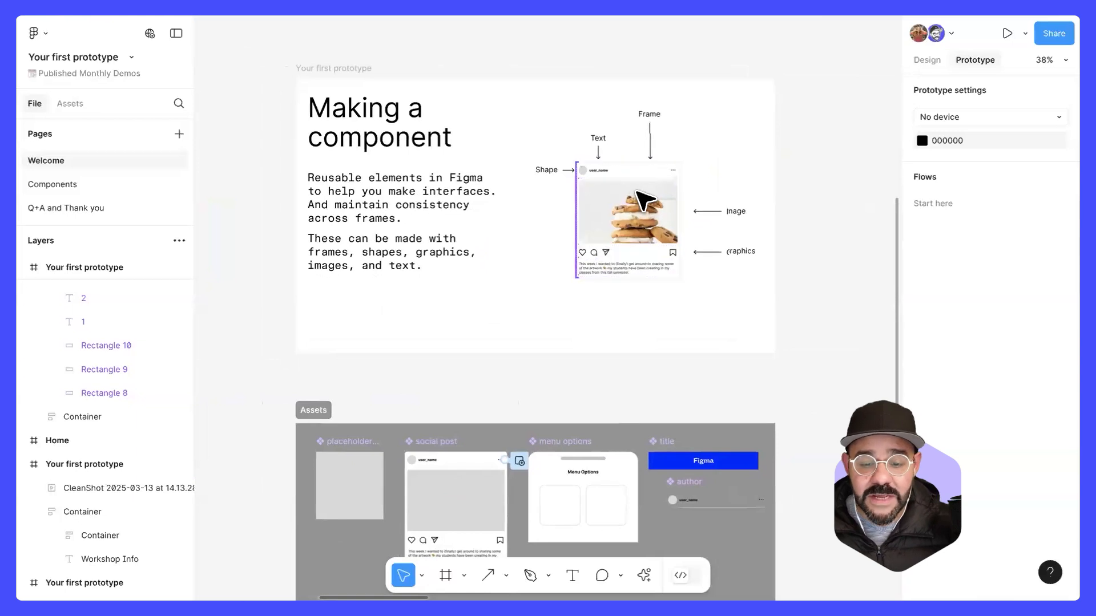
{"action": "scroll", "coordinate": [634, 191], "scroll_direction": "up", "scroll_amount": 5}
{"action": "left_click", "coordinate": [577, 169]}
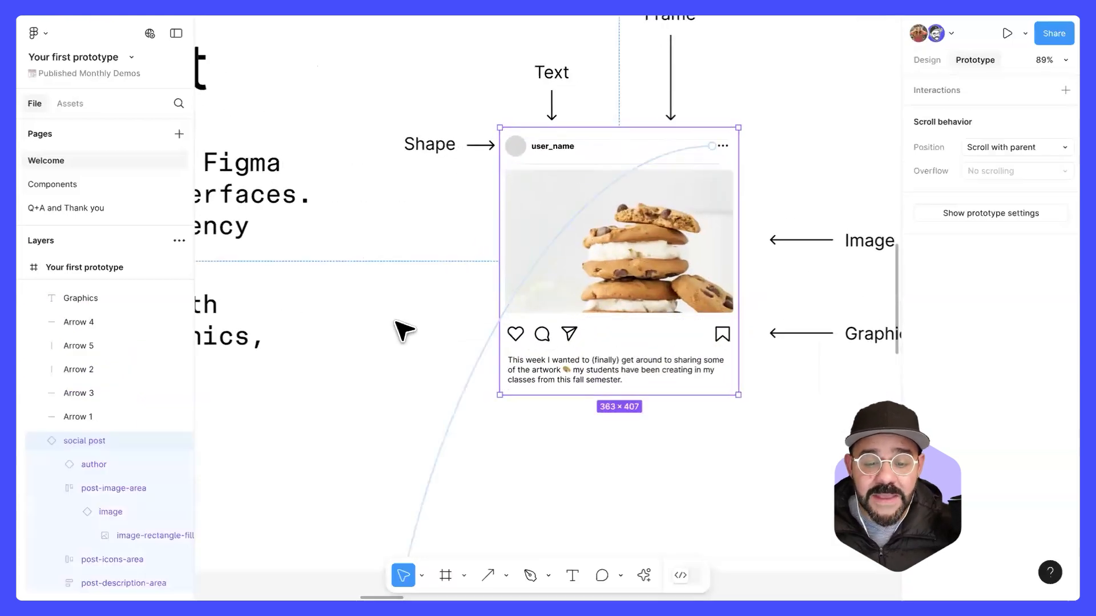
{"action": "left_click", "coordinate": [433, 211]}
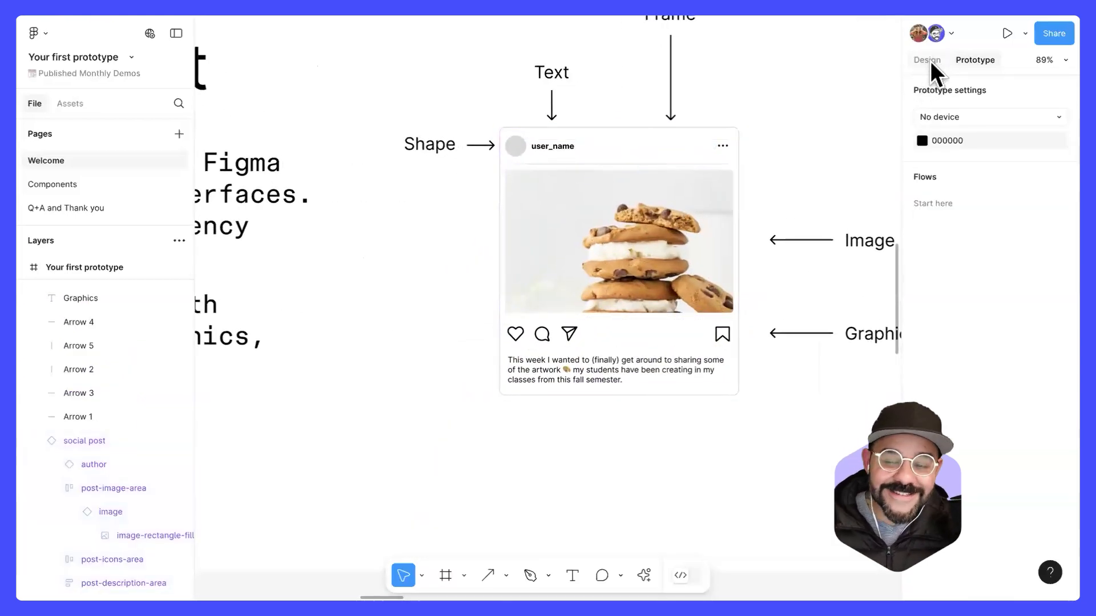
Step: Show the design properties and move the social post on the Making a component slide to X 1019, Y 307
{"action": "left_click", "coordinate": [929, 61]}
{"action": "scroll", "coordinate": [759, 98], "scroll_direction": "down", "scroll_amount": 2}
{"action": "key", "text": "space"}
{"action": "left_click_drag", "start_coordinate": [791, 74], "coordinate": [732, 149]}
{"action": "left_click", "coordinate": [637, 307]}
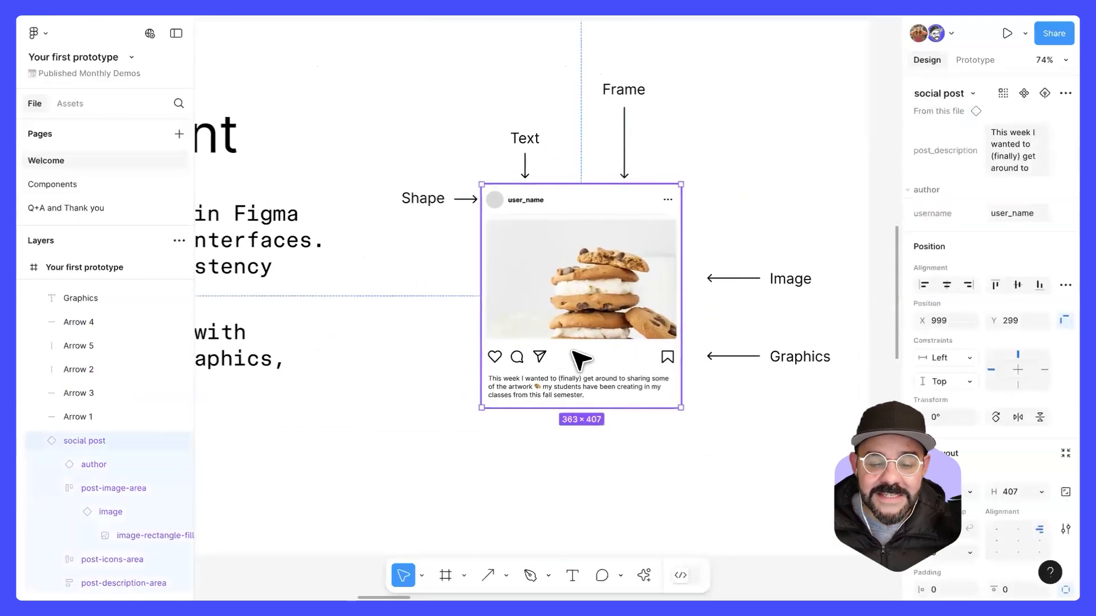
{"action": "left_click_drag", "start_coordinate": [530, 235], "coordinate": [587, 276]}
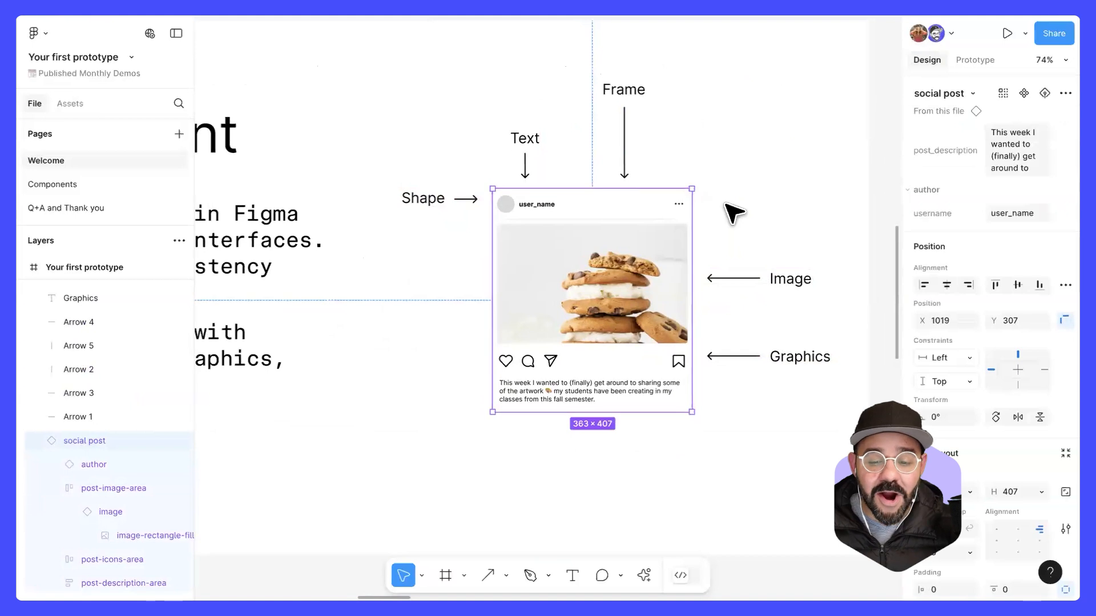
{"action": "left_click", "coordinate": [741, 210]}
Step: Examine the labelled shape, text, frame, image and graphics parts of the social post on the Making a component slide
{"action": "scroll", "coordinate": [741, 210], "scroll_direction": "up", "scroll_amount": 1}
{"action": "scroll", "coordinate": [694, 225], "scroll_direction": "up", "scroll_amount": 2}
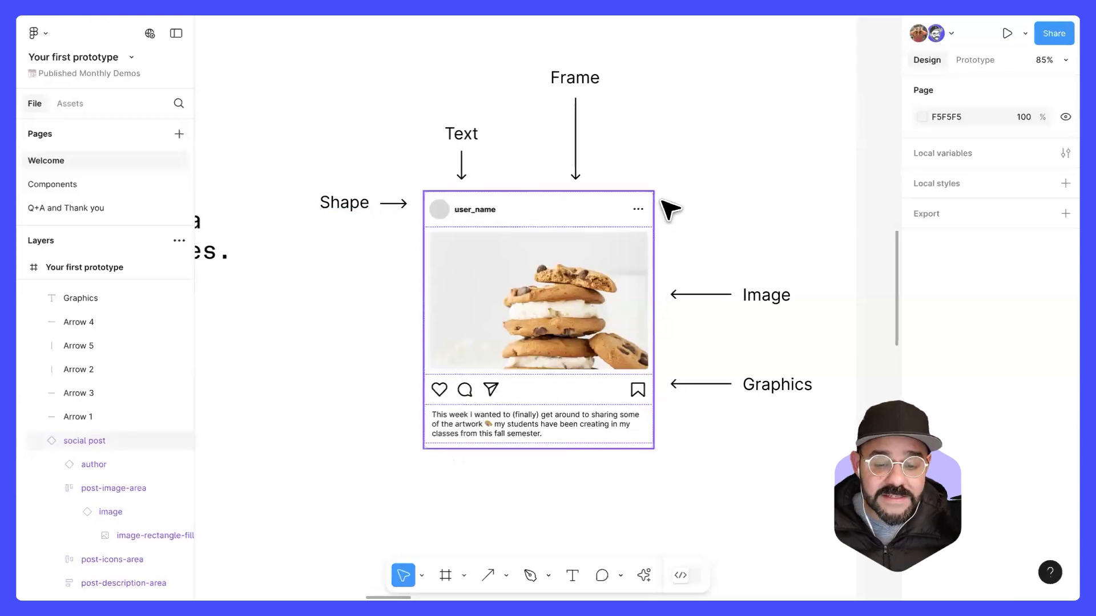
{"action": "scroll", "coordinate": [721, 232], "scroll_direction": "down", "scroll_amount": 3}
{"action": "scroll", "coordinate": [721, 232], "scroll_direction": "left", "scroll_amount": 3}
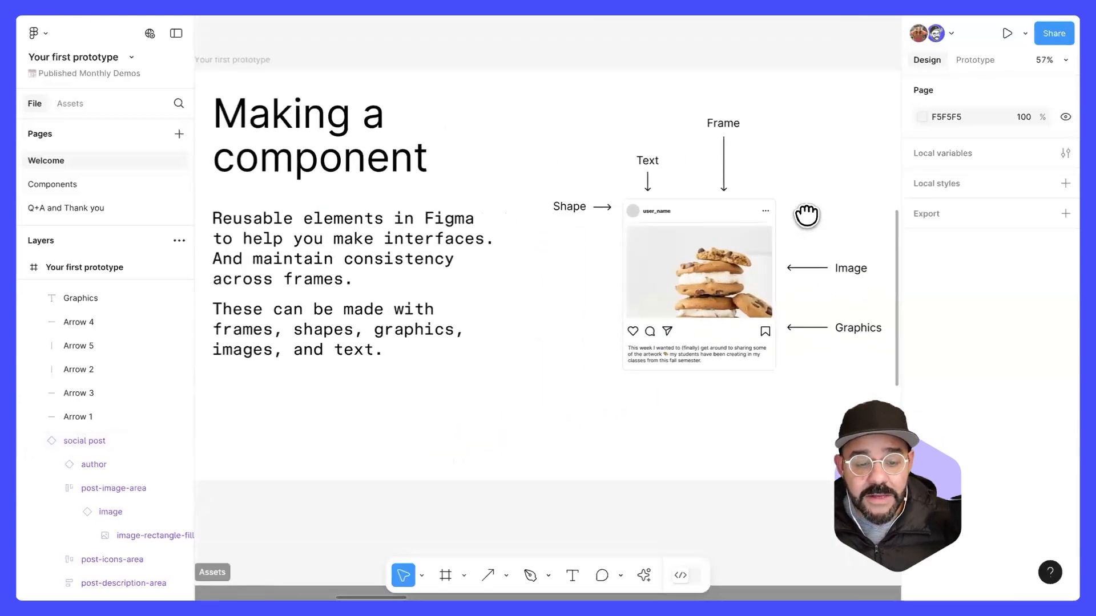
{"action": "scroll", "coordinate": [799, 217], "scroll_direction": "down", "scroll_amount": 2}
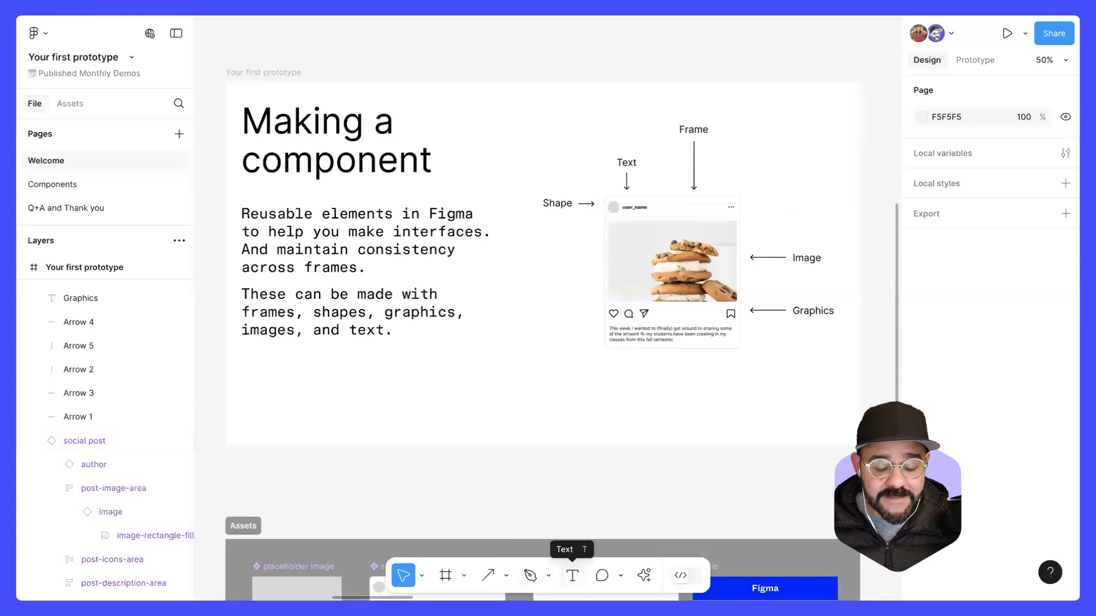
Step: Start a text object on the empty canvas above the Making a component slide and discard it
{"action": "scroll", "coordinate": [599, 533], "scroll_direction": "up", "scroll_amount": 3}
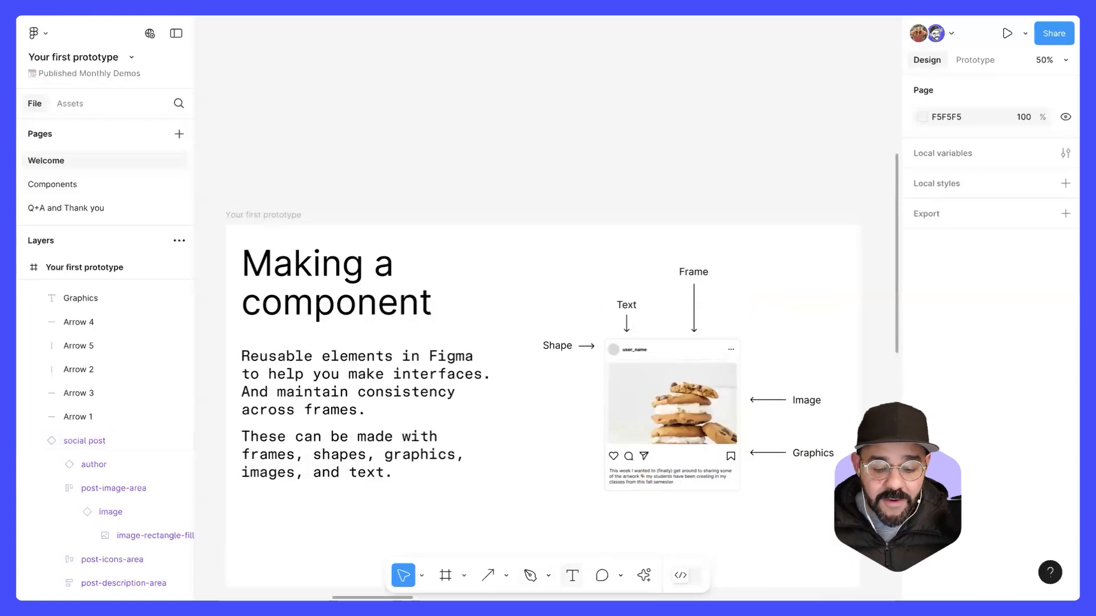
{"action": "key", "text": "t"}
{"action": "left_click", "coordinate": [556, 163]}
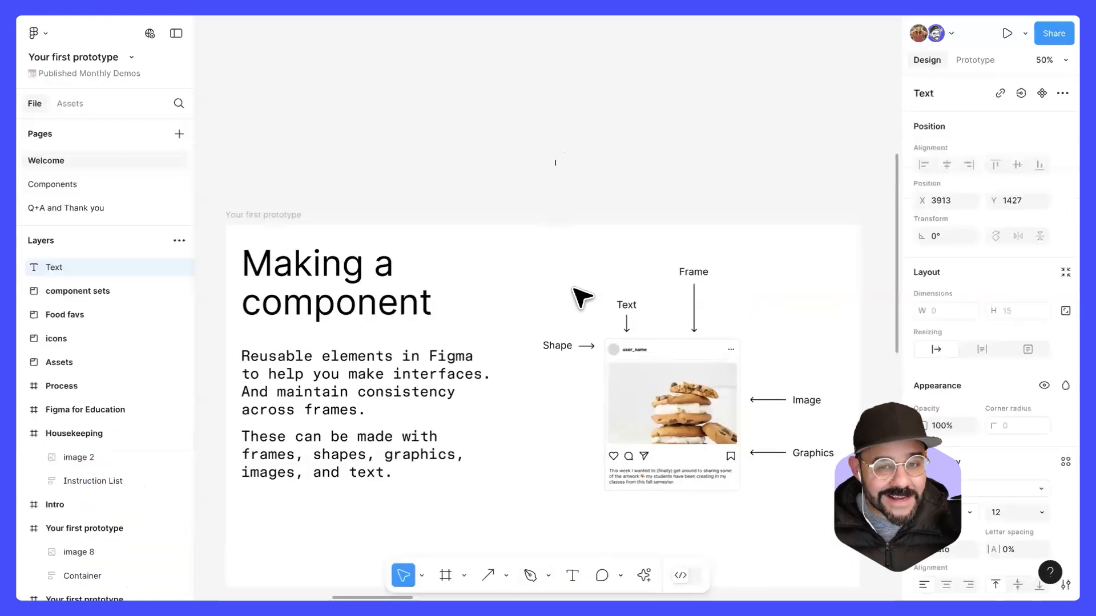
{"action": "key", "text": "Escape"}
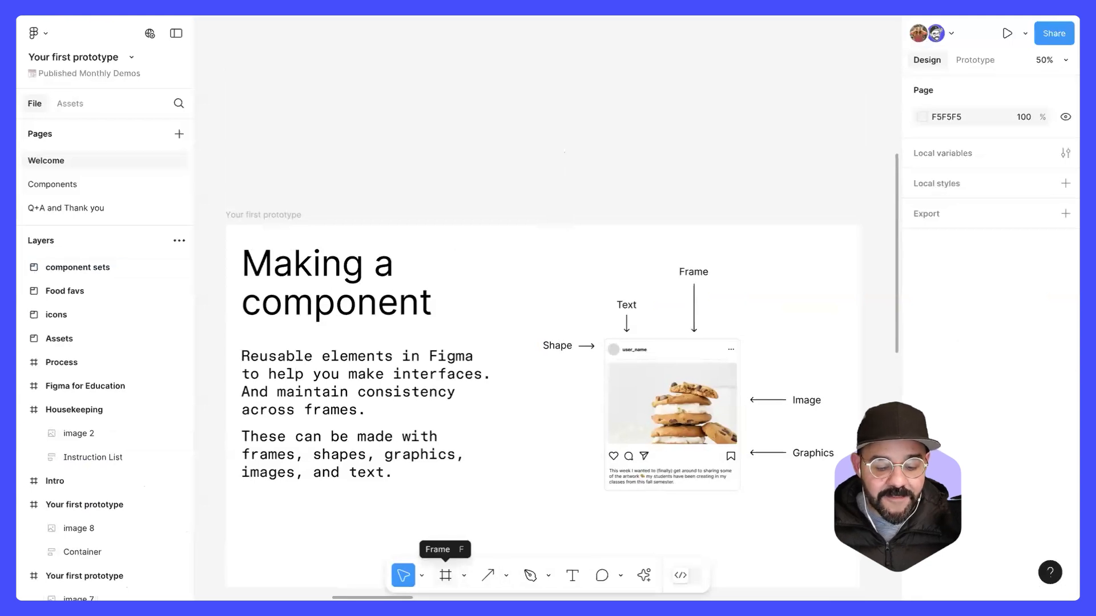
Step: Draw a frame about 181 × 251 on the empty canvas above the Making a component slide and delete it
{"action": "left_click", "coordinate": [445, 575]}
{"action": "left_click_drag", "start_coordinate": [484, 71], "coordinate": [549, 164]}
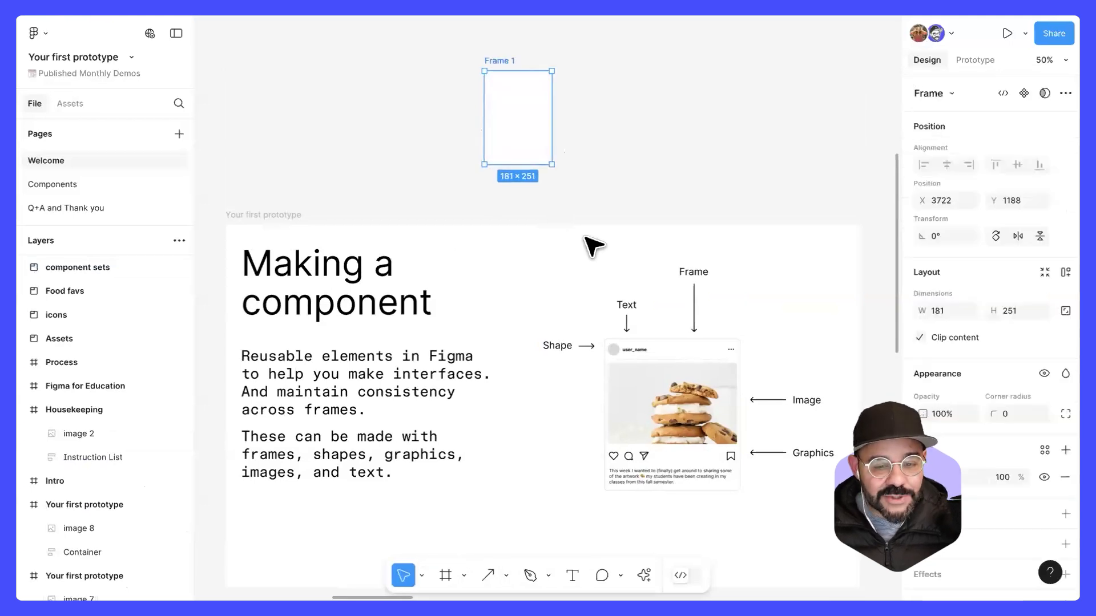
{"action": "key", "text": "Delete"}
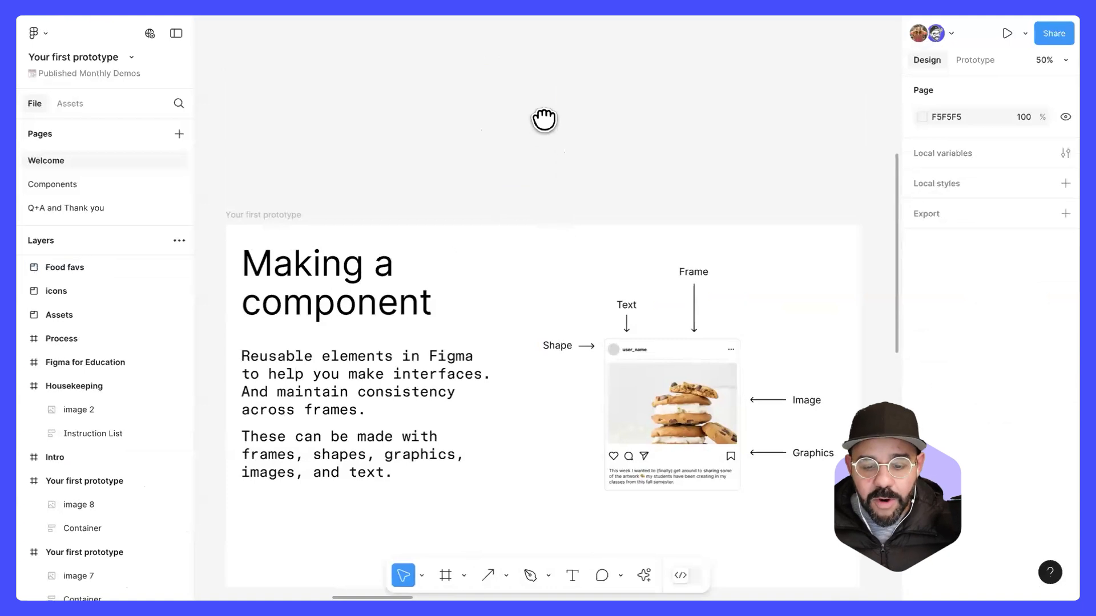
Step: Examine the component assets in the Assets section below the Making a component slide
{"action": "scroll", "coordinate": [545, 117], "scroll_direction": "down", "scroll_amount": 4}
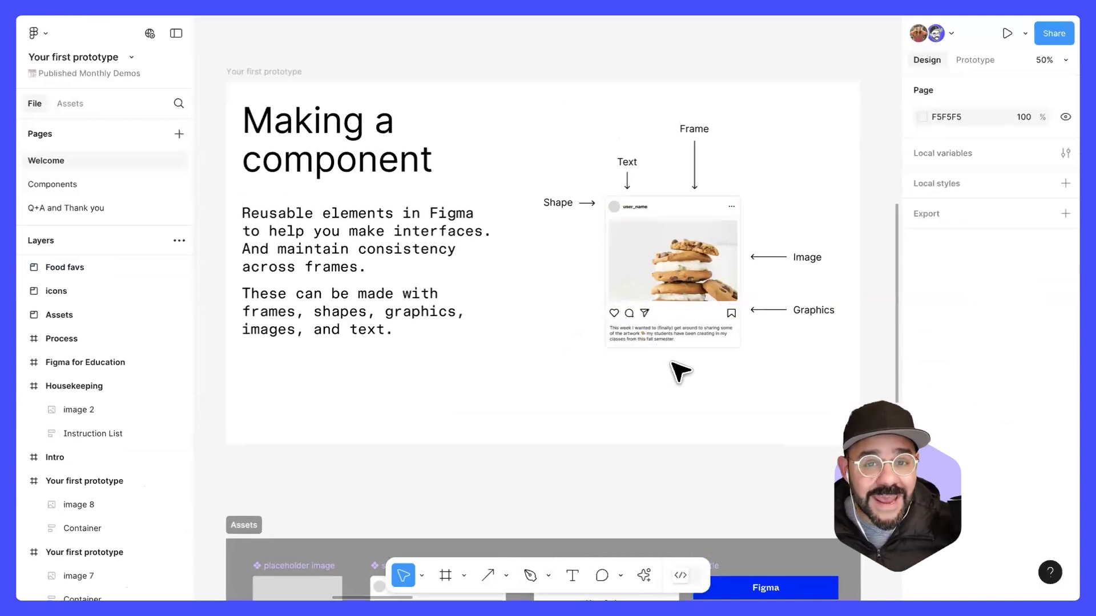
{"action": "scroll", "coordinate": [651, 443], "scroll_direction": "down", "scroll_amount": 10}
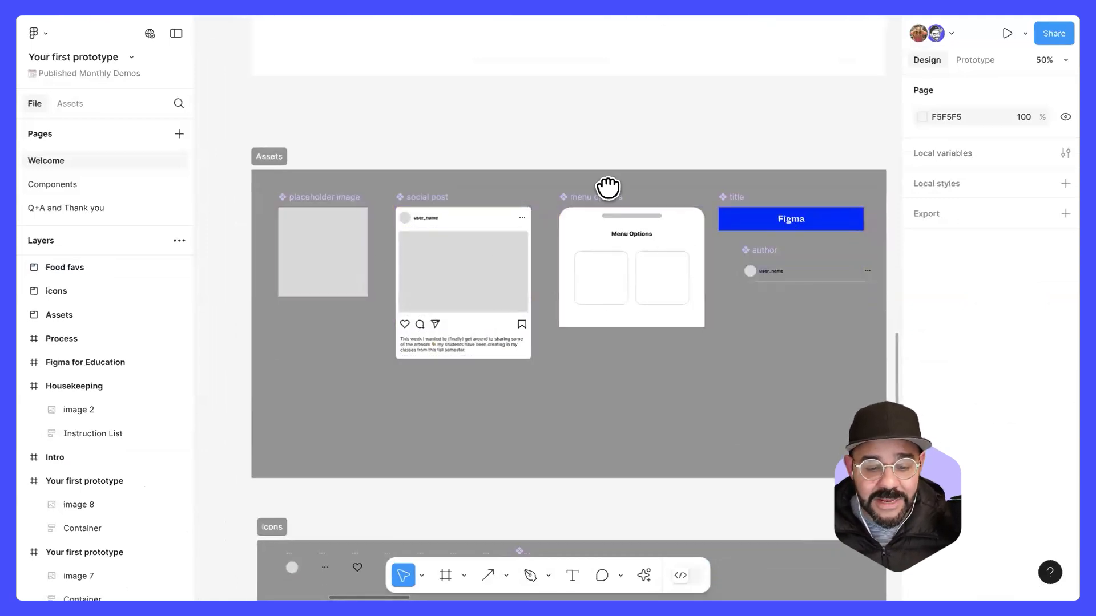
Step: Examine the Assets, icons and component sets sections along with the Home and Food favs screens that use them
{"action": "scroll", "coordinate": [558, 320], "scroll_direction": "down", "scroll_amount": 5}
{"action": "scroll", "coordinate": [404, 356], "scroll_direction": "down", "scroll_amount": 3, "text": "ctrl"}
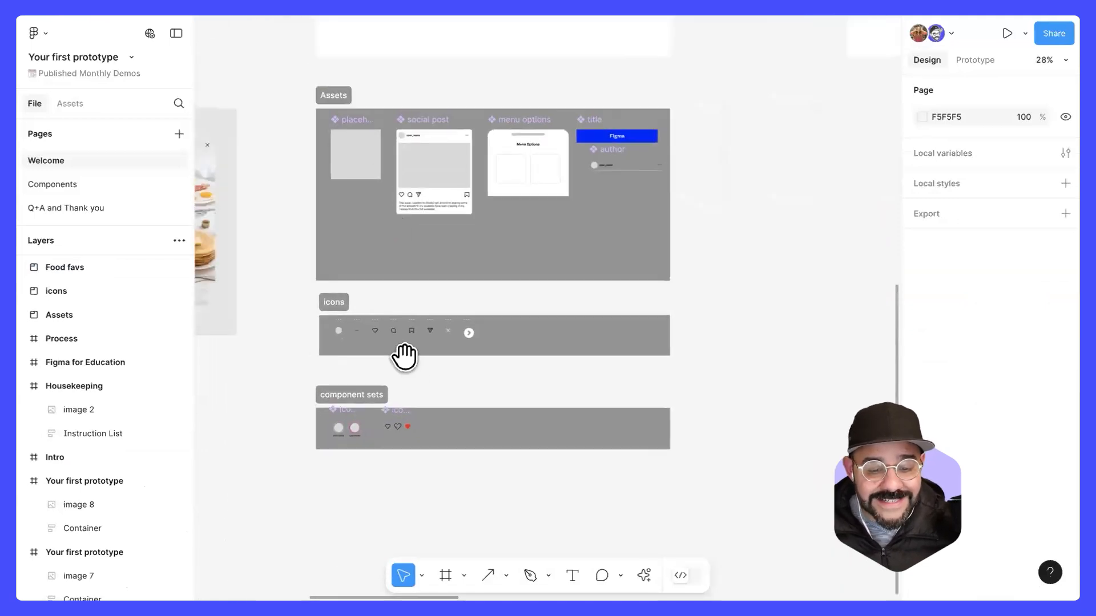
{"action": "scroll", "coordinate": [404, 356], "scroll_direction": "up", "scroll_amount": 2}
{"action": "scroll", "coordinate": [404, 356], "scroll_direction": "left", "scroll_amount": 10}
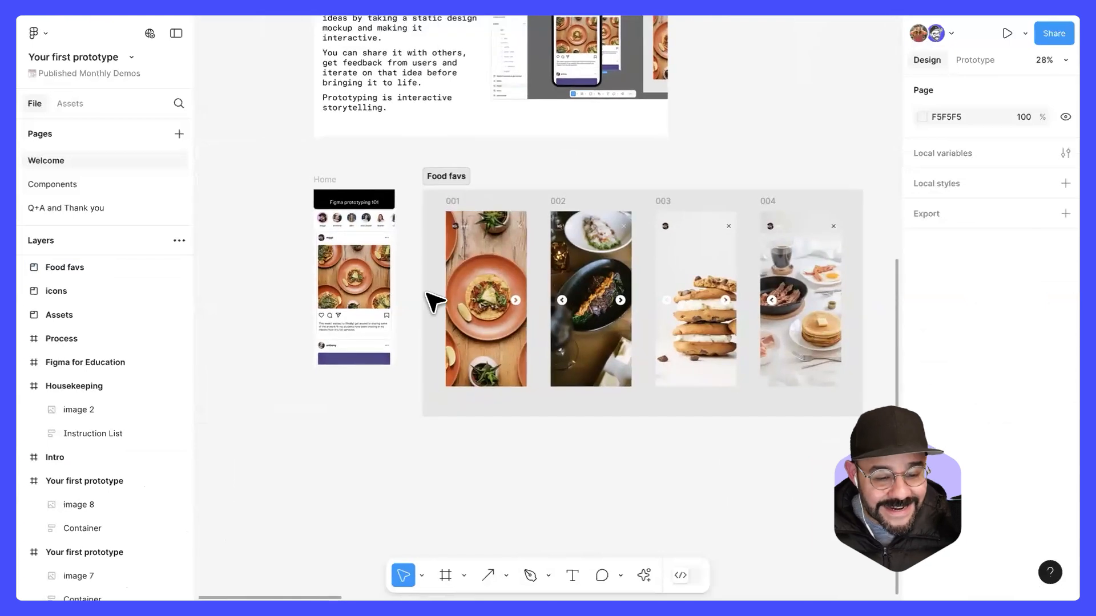
{"action": "scroll", "coordinate": [318, 249], "scroll_direction": "up", "scroll_amount": 5, "text": "ctrl"}
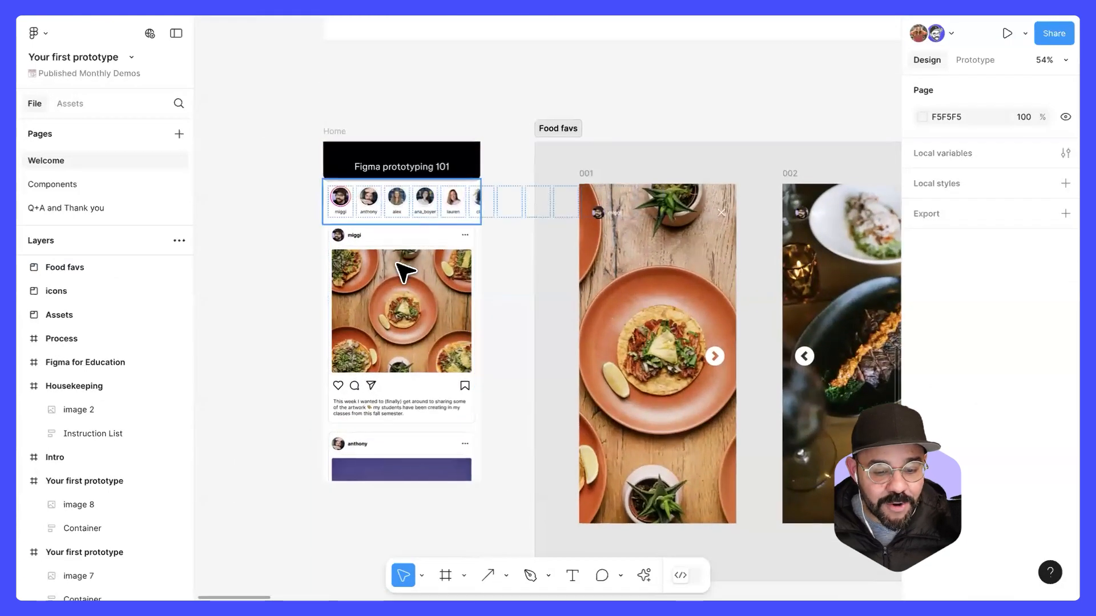
{"action": "scroll", "coordinate": [498, 225], "scroll_direction": "right", "scroll_amount": 6}
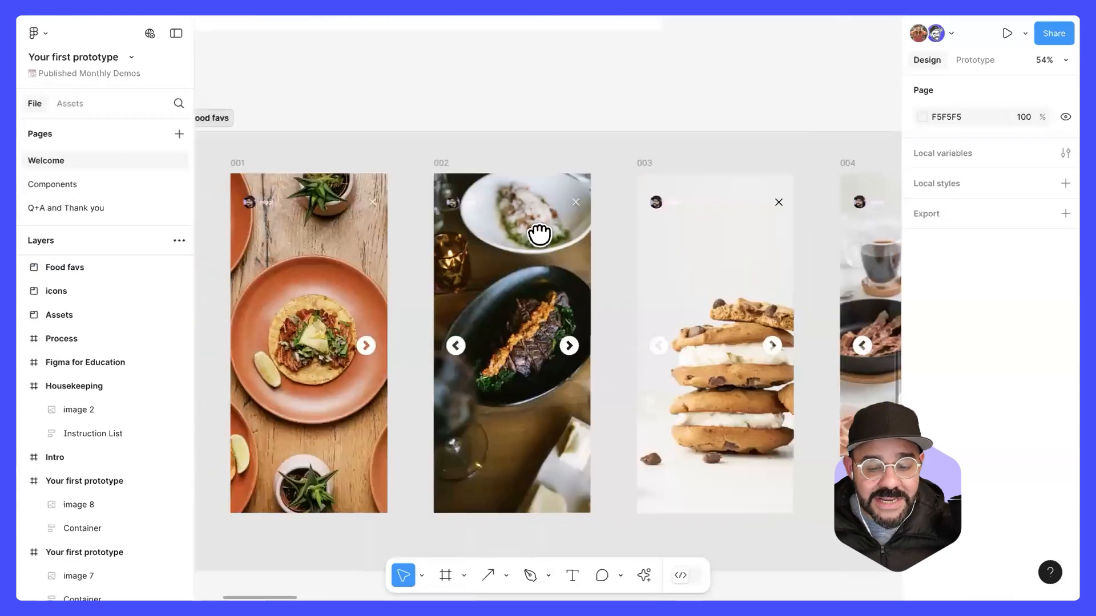
{"action": "scroll", "coordinate": [539, 233], "scroll_direction": "right", "scroll_amount": 15}
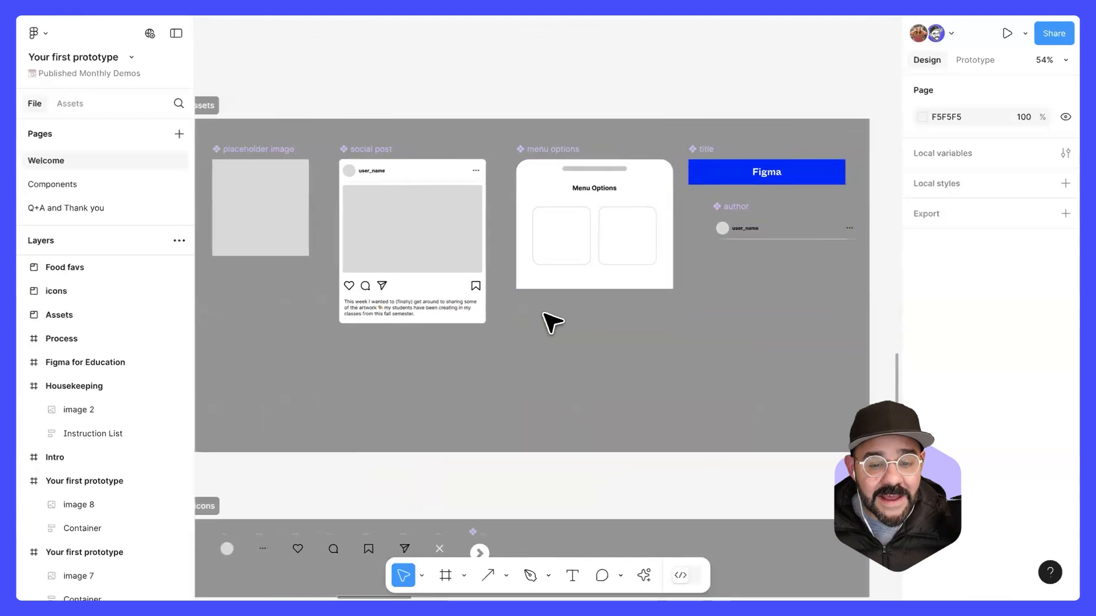
{"action": "scroll", "coordinate": [548, 323], "scroll_direction": "down", "scroll_amount": 5, "text": "ctrl"}
{"action": "scroll", "coordinate": [351, 228], "scroll_direction": "down", "scroll_amount": 2}
{"action": "left_click_drag", "start_coordinate": [351, 109], "coordinate": [807, 514]}
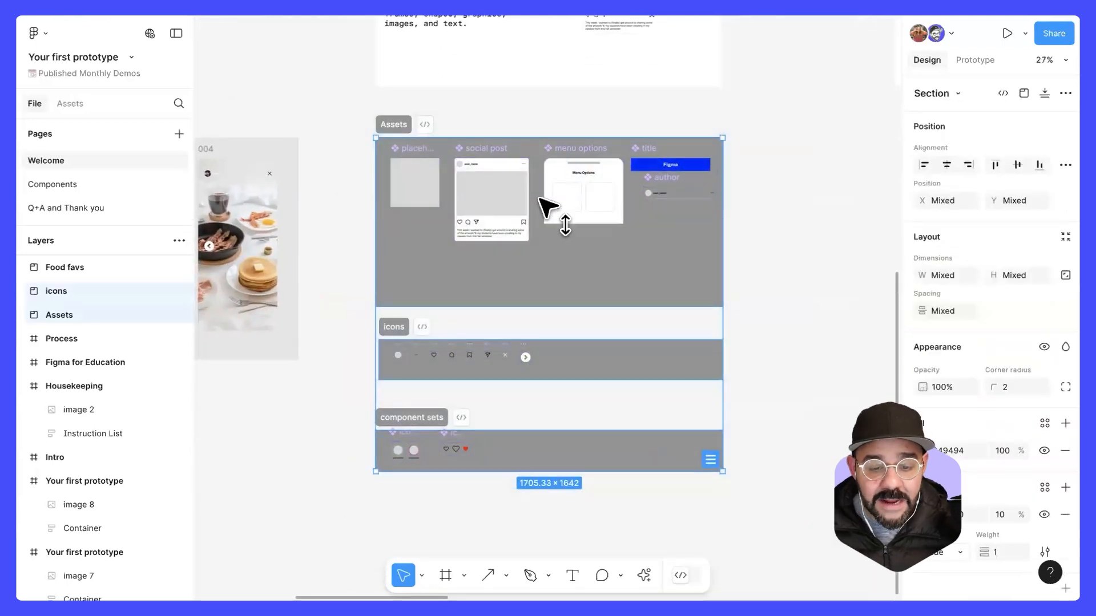
{"action": "left_click_drag", "start_coordinate": [540, 199], "coordinate": [539, 346]}
{"action": "left_click", "coordinate": [529, 142]}
Step: Draw a frame about 445 × 103 on the empty canvas just below the Making a component slide
{"action": "left_click_drag", "start_coordinate": [533, 114], "coordinate": [520, 334]}
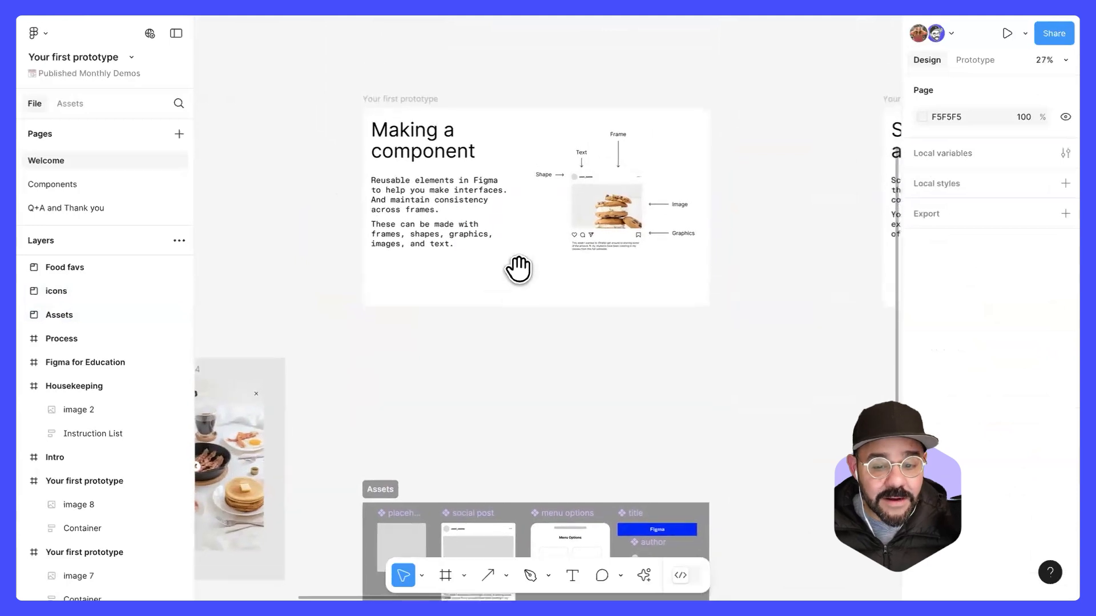
{"action": "left_click_drag", "start_coordinate": [519, 269], "coordinate": [518, 273]}
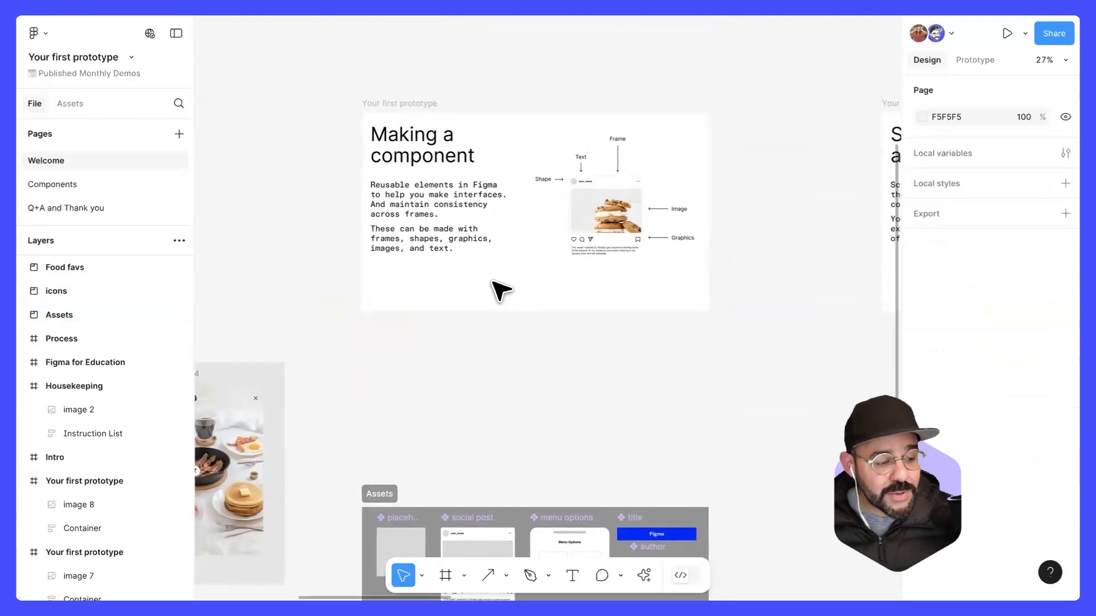
{"action": "scroll", "coordinate": [503, 282], "scroll_direction": "up", "scroll_amount": 3}
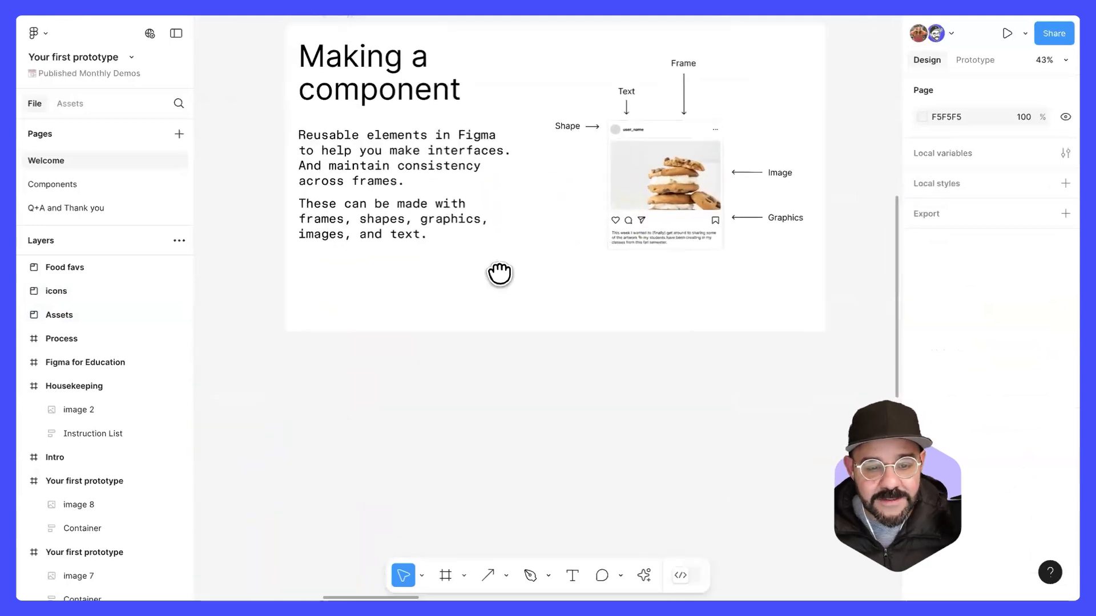
{"action": "left_click_drag", "start_coordinate": [499, 272], "coordinate": [492, 328]}
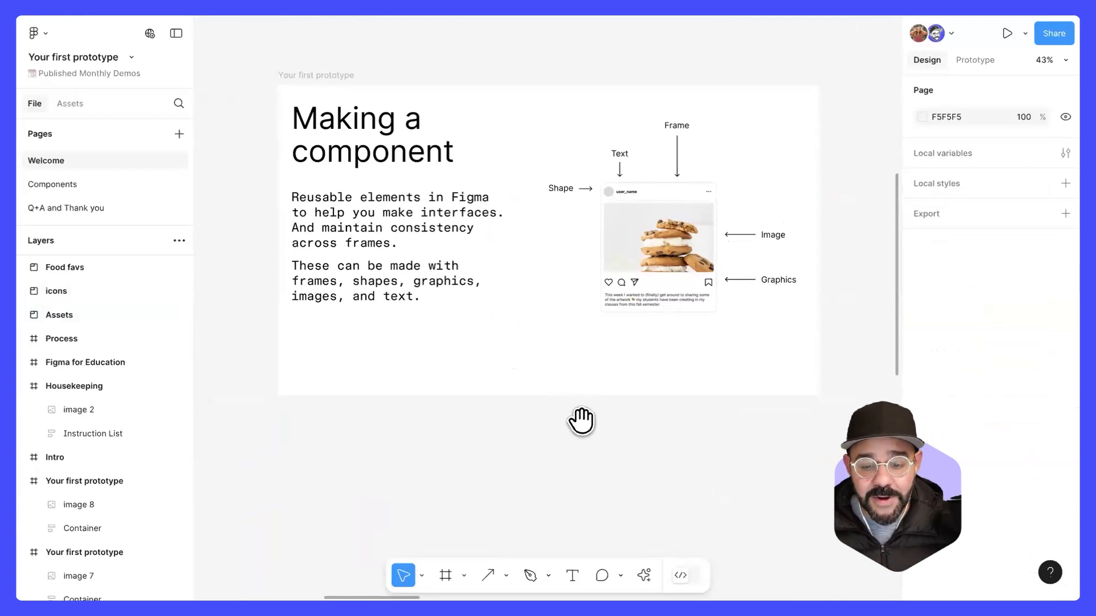
{"action": "left_click_drag", "start_coordinate": [582, 421], "coordinate": [570, 372]}
{"action": "left_click_drag", "start_coordinate": [529, 418], "coordinate": [553, 420]}
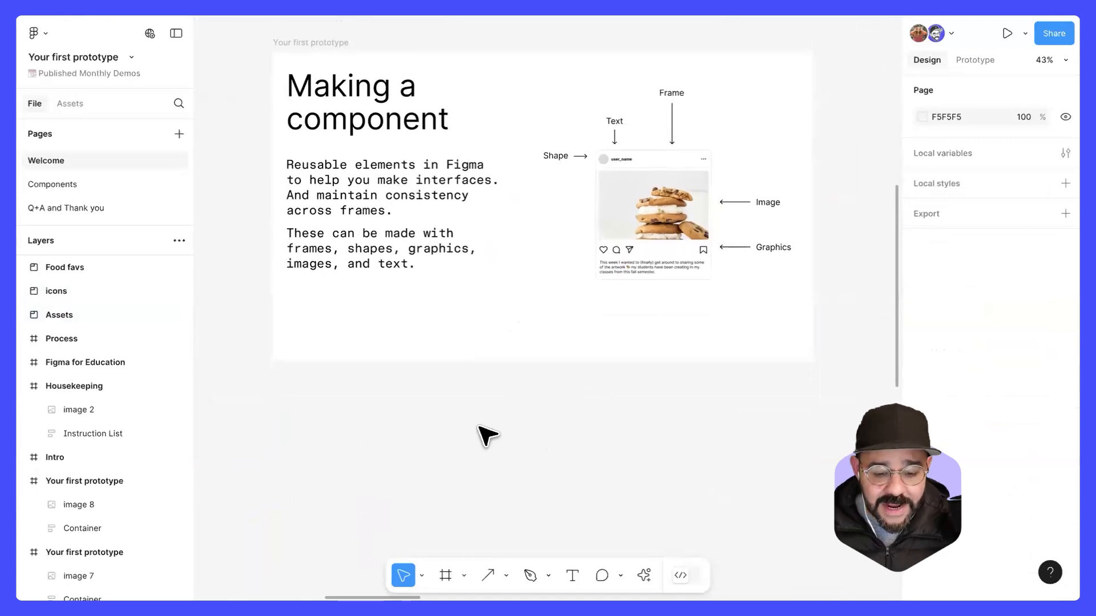
{"action": "key", "text": "f"}
{"action": "left_click_drag", "start_coordinate": [441, 413], "coordinate": [581, 446]}
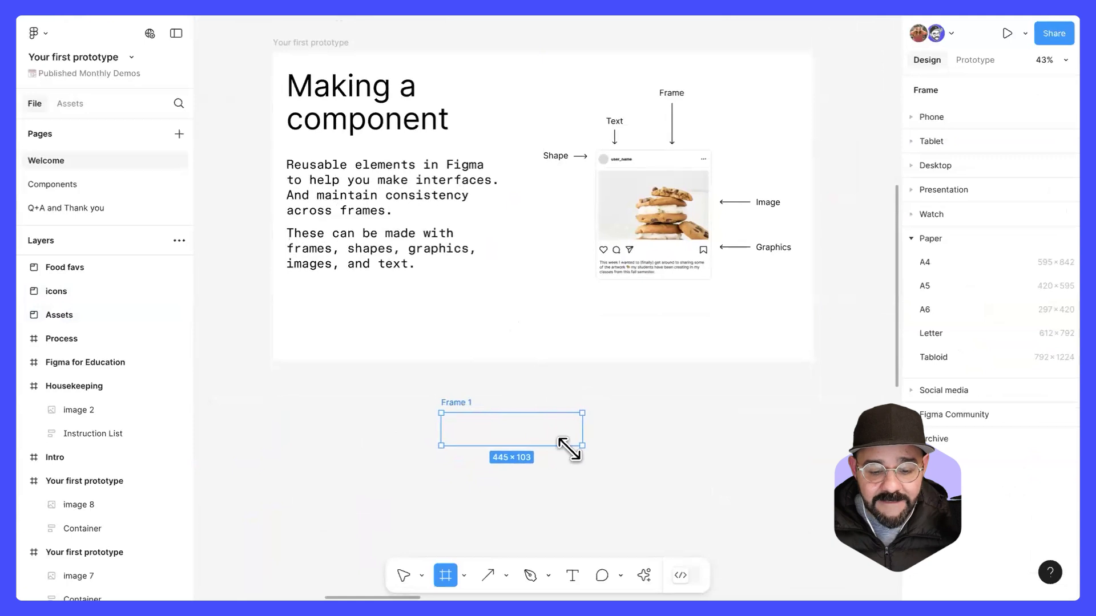
Step: Draw a circle as an avatar placeholder inside the left end of the new frame and nudge the frame slightly
{"action": "scroll", "coordinate": [489, 472], "scroll_direction": "up", "scroll_amount": 5}
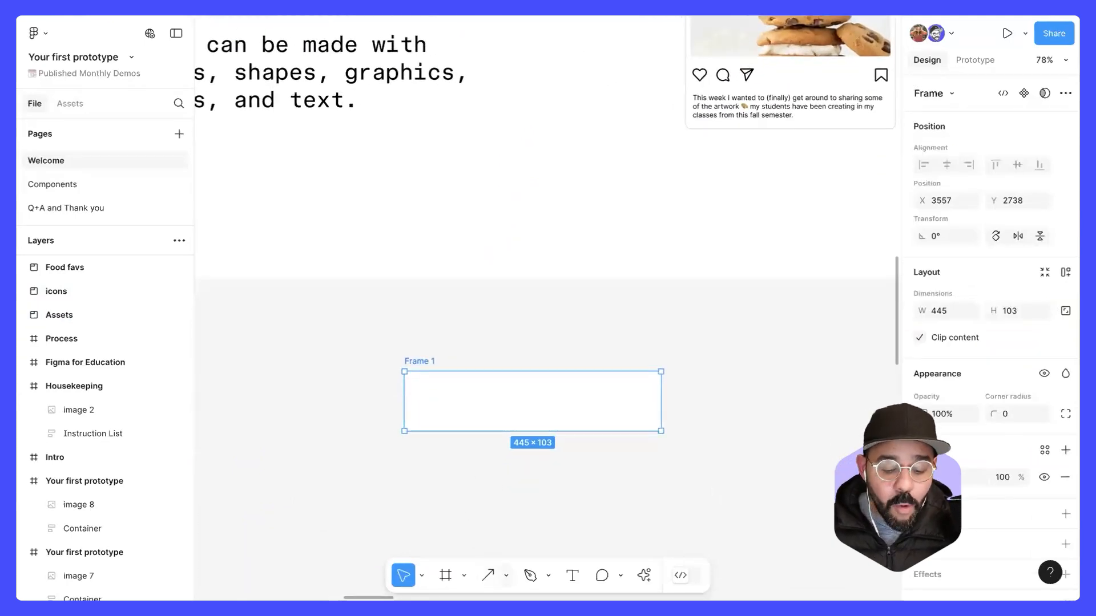
{"action": "left_click", "coordinate": [506, 575]}
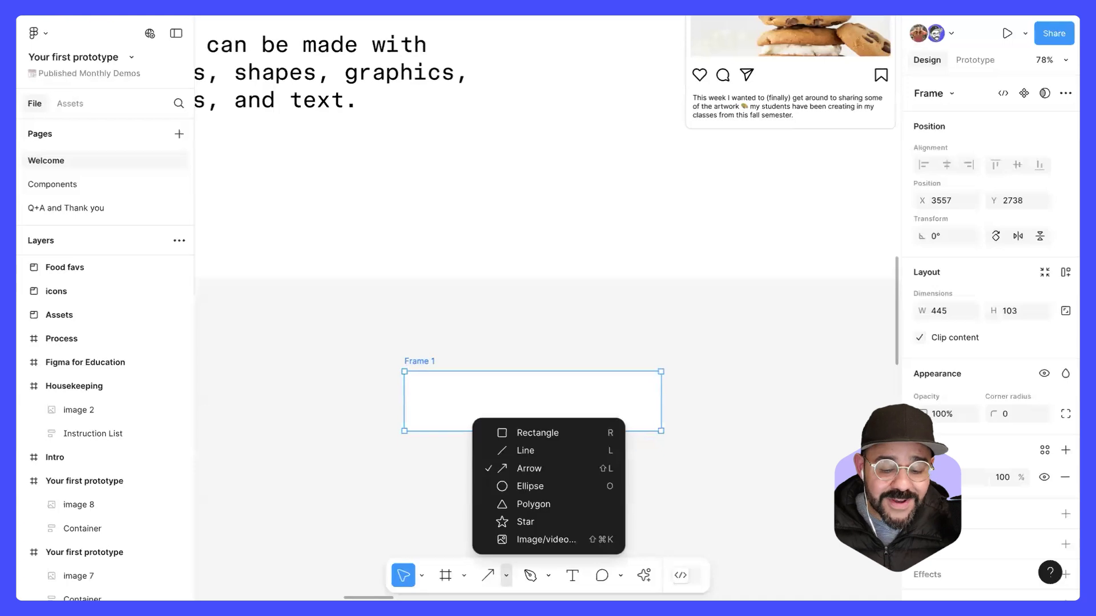
{"action": "left_click", "coordinate": [541, 487]}
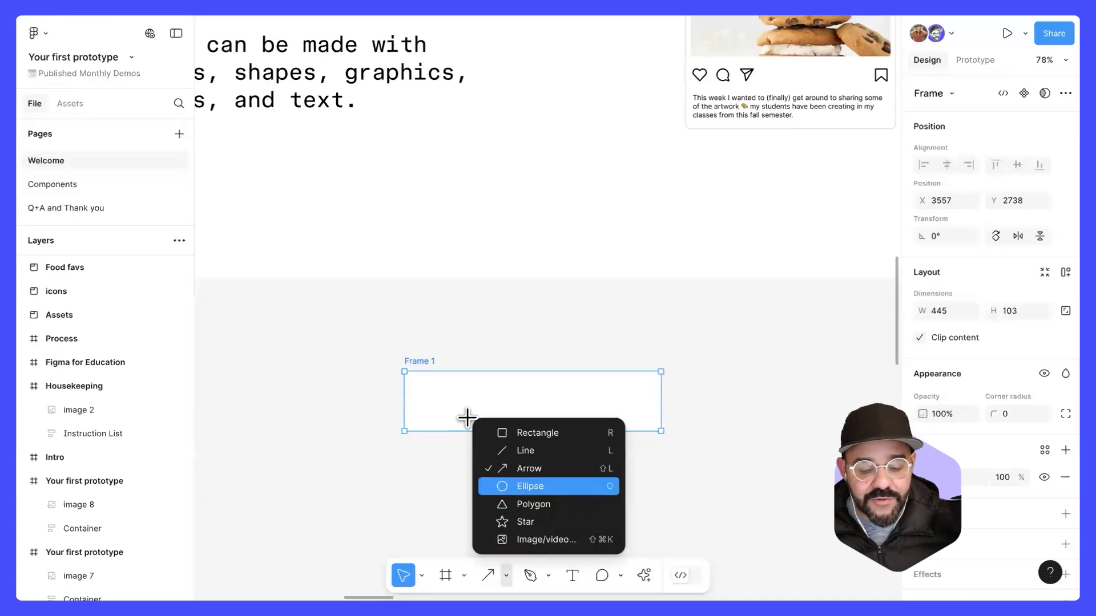
{"action": "left_click_drag", "start_coordinate": [423, 383], "coordinate": [445, 418]}
{"action": "left_click", "coordinate": [470, 460]}
{"action": "left_click_drag", "start_coordinate": [473, 453], "coordinate": [464, 402]}
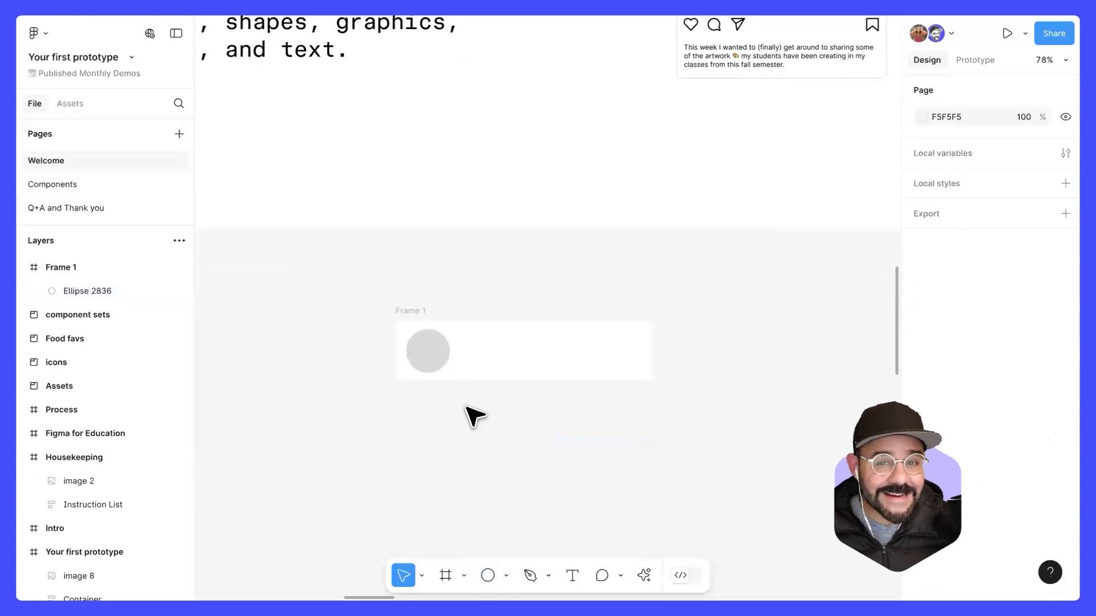
{"action": "left_click", "coordinate": [415, 317]}
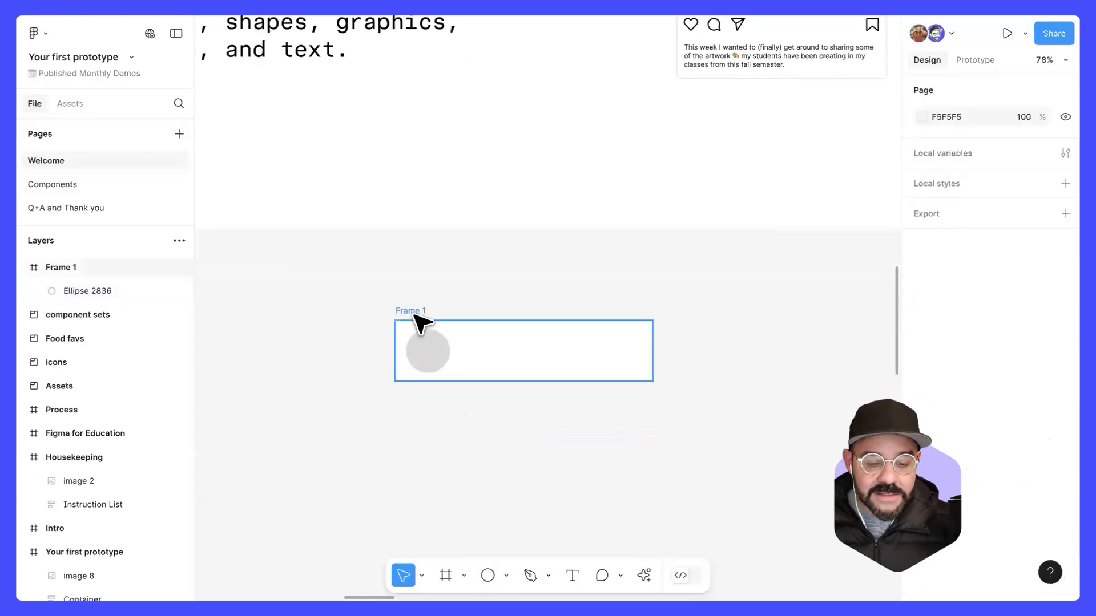
{"action": "left_click_drag", "start_coordinate": [422, 357], "coordinate": [430, 356]}
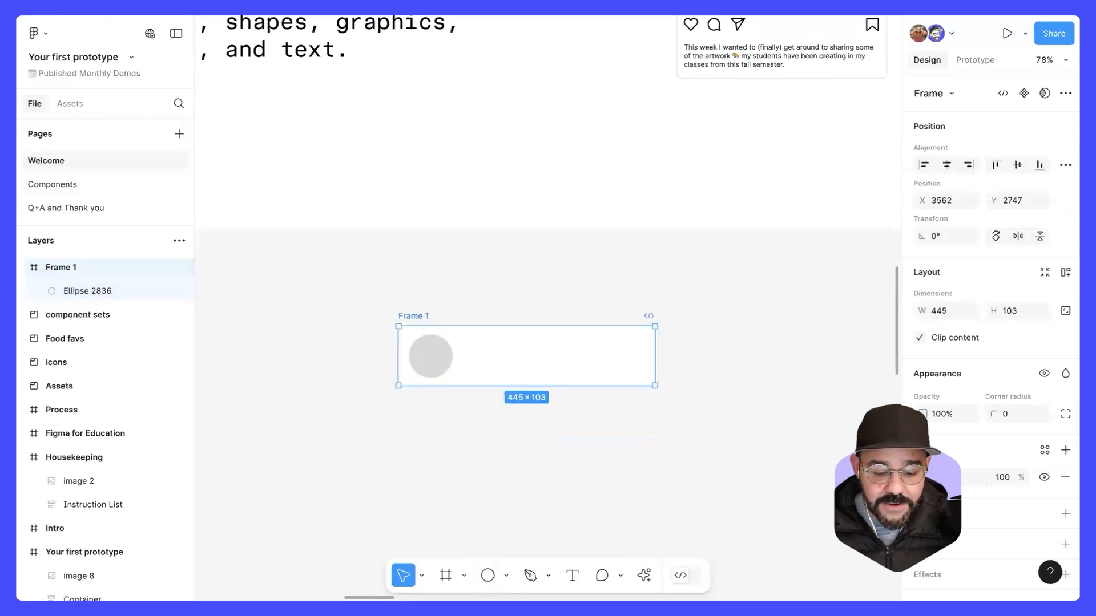
Step: Add the text "First name Last name" to the right of the circle inside the frame
{"action": "key", "text": "t"}
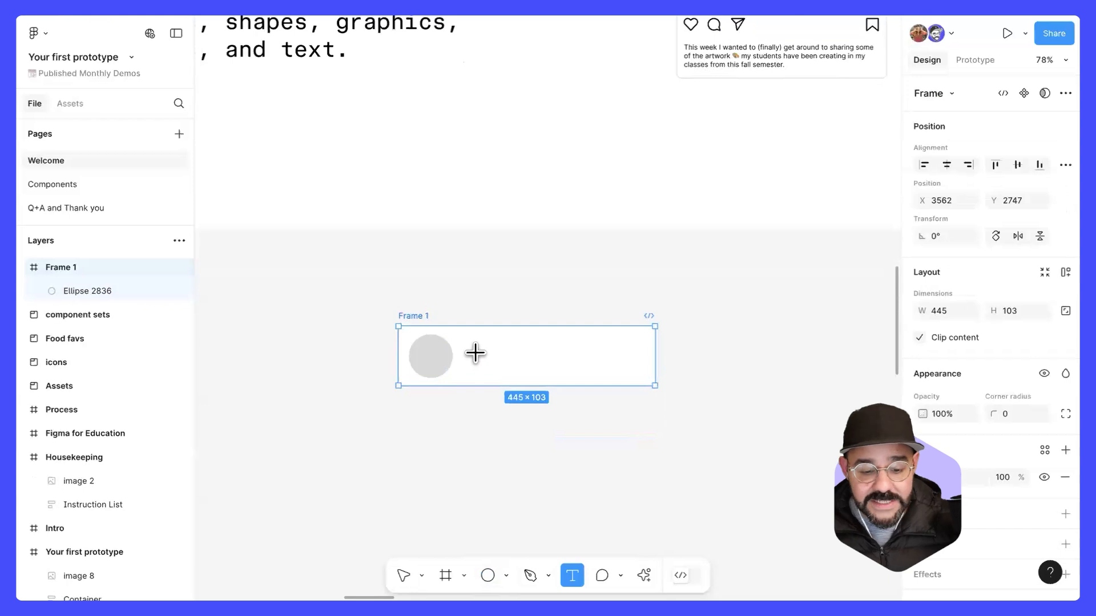
{"action": "left_click", "coordinate": [477, 360]}
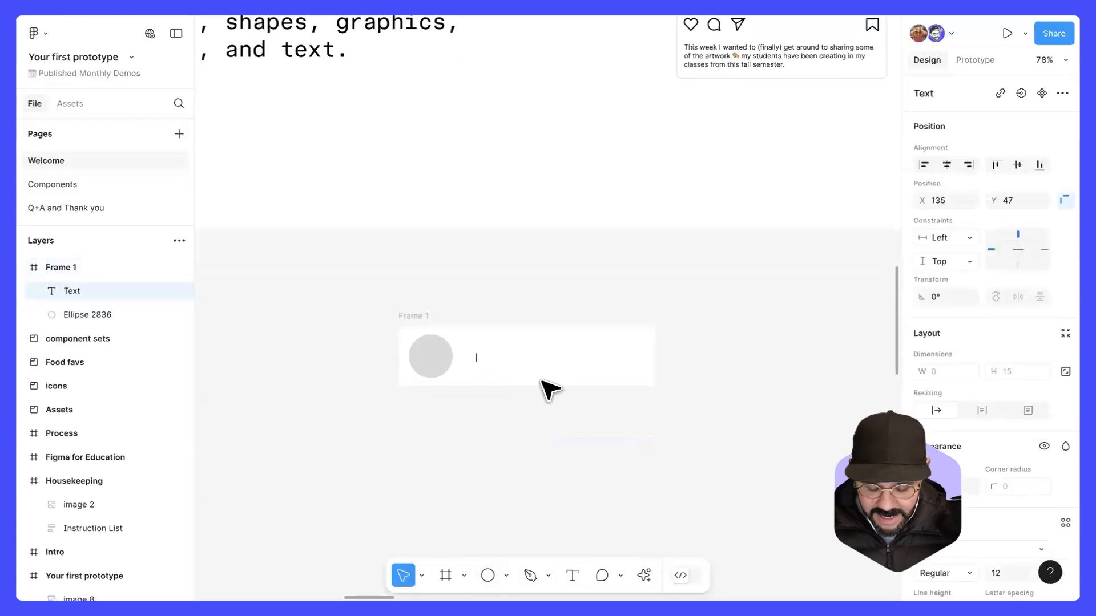
{"action": "type", "text": "Fig"}
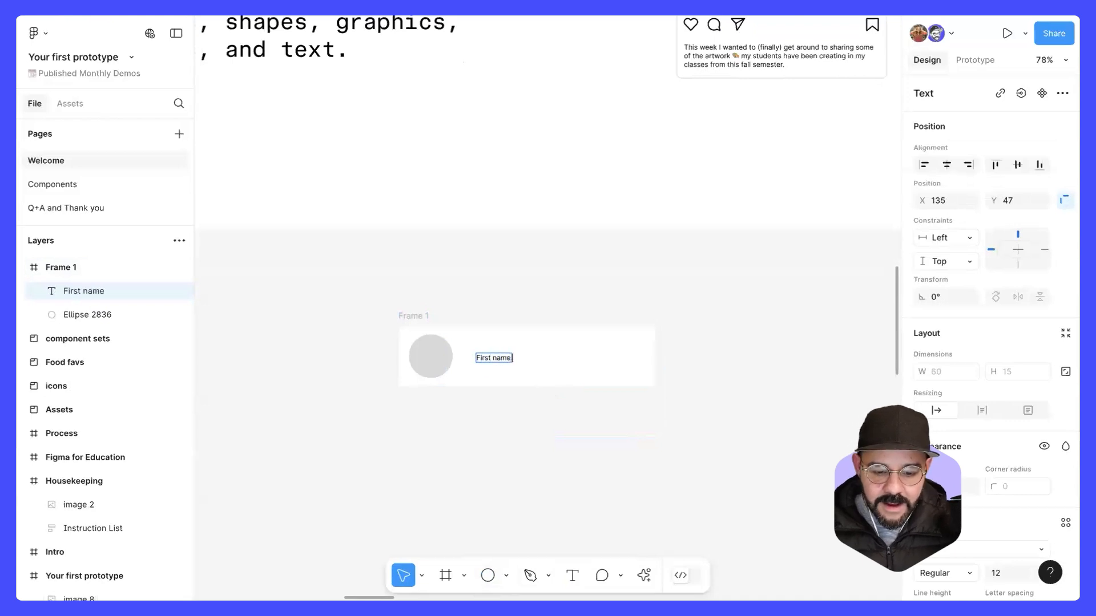
{"action": "type", "text": "me"}
{"action": "key", "text": "Escape"}
{"action": "left_click", "coordinate": [518, 447]}
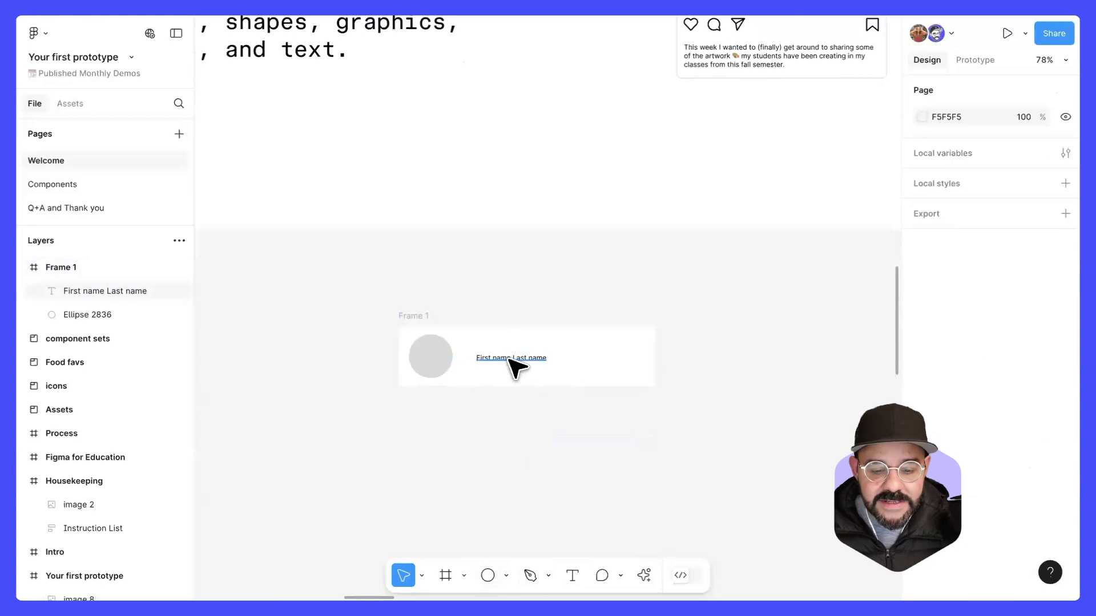
Step: Set the font size of the "First name Last name" text to 18
{"action": "left_click", "coordinate": [516, 361]}
{"action": "scroll", "coordinate": [927, 392], "scroll_direction": "down", "scroll_amount": 5}
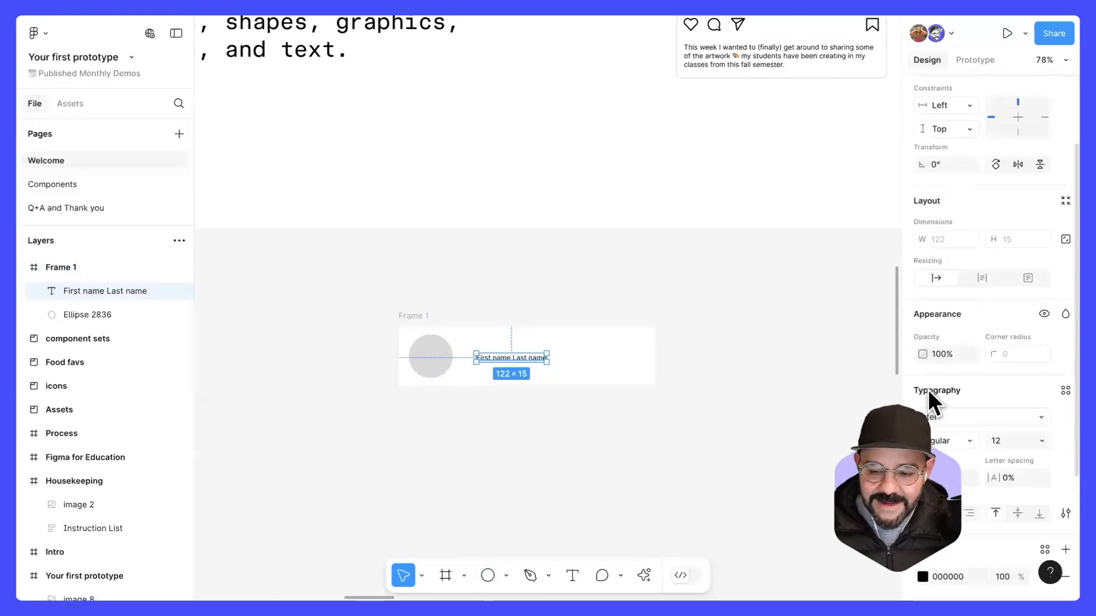
{"action": "left_click", "coordinate": [1000, 286]}
{"action": "type", "text": "18"}
{"action": "key", "text": "Return"}
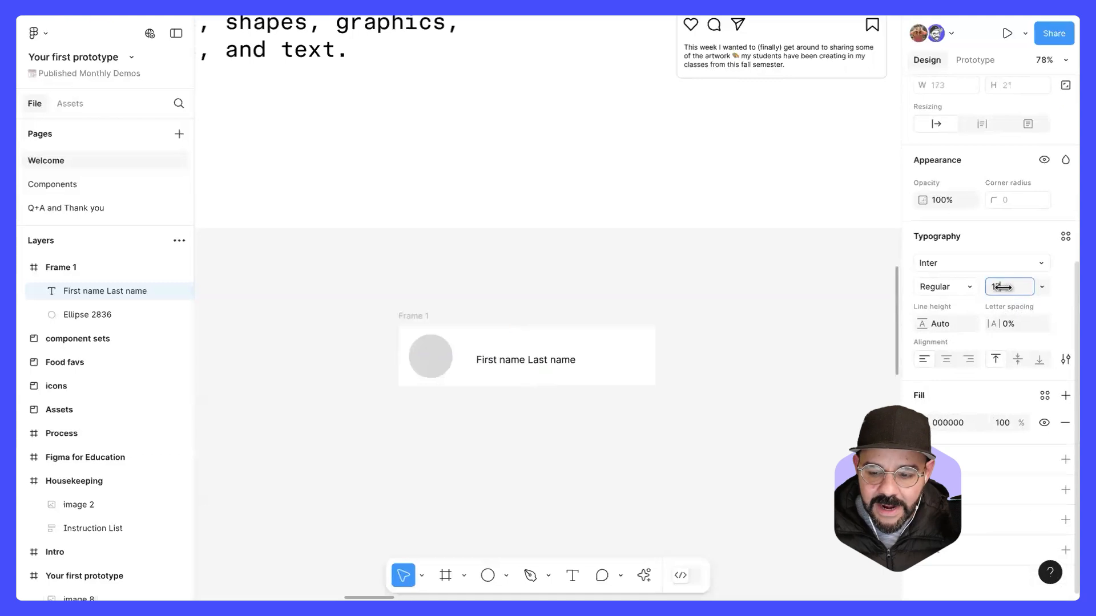
{"action": "left_click", "coordinate": [1040, 285]}
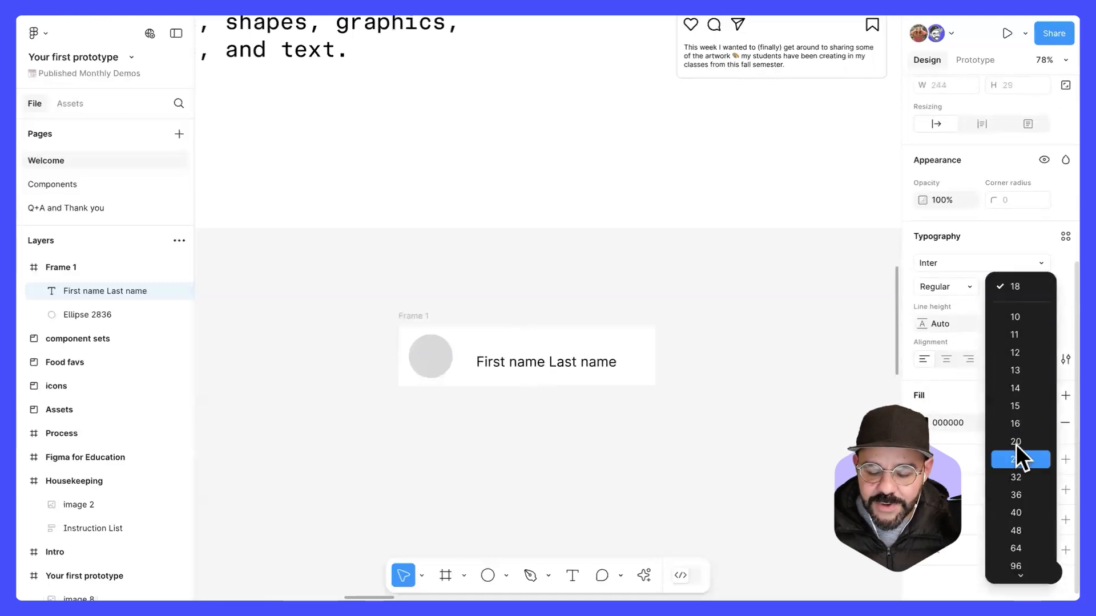
{"action": "left_click", "coordinate": [959, 395]}
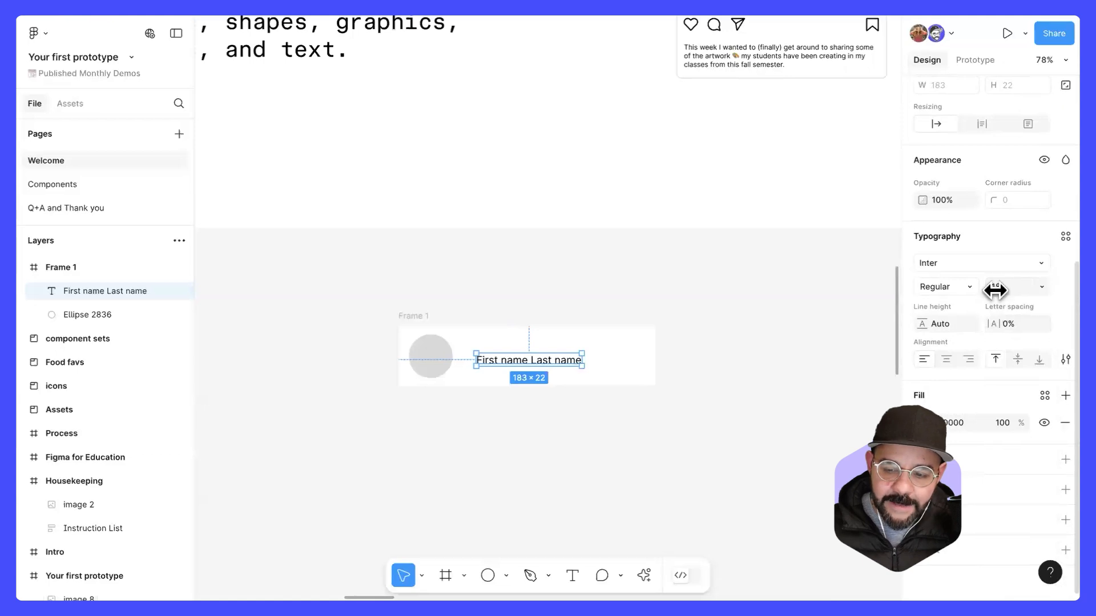
Step: Enlarge the "First name Last name" text further and move it closer to the circle, vertically centred on it
{"action": "mouse_move", "coordinate": [996, 289]}
{"action": "left_mouse_down"}
{"action": "mouse_move", "coordinate": [1006, 286]}
{"action": "mouse_move", "coordinate": [991, 289]}
{"action": "left_mouse_up"}
{"action": "left_click_drag", "start_coordinate": [525, 379], "coordinate": [504, 362]}
{"action": "left_click", "coordinate": [497, 424]}
{"action": "left_click_drag", "start_coordinate": [495, 423], "coordinate": [481, 405]}
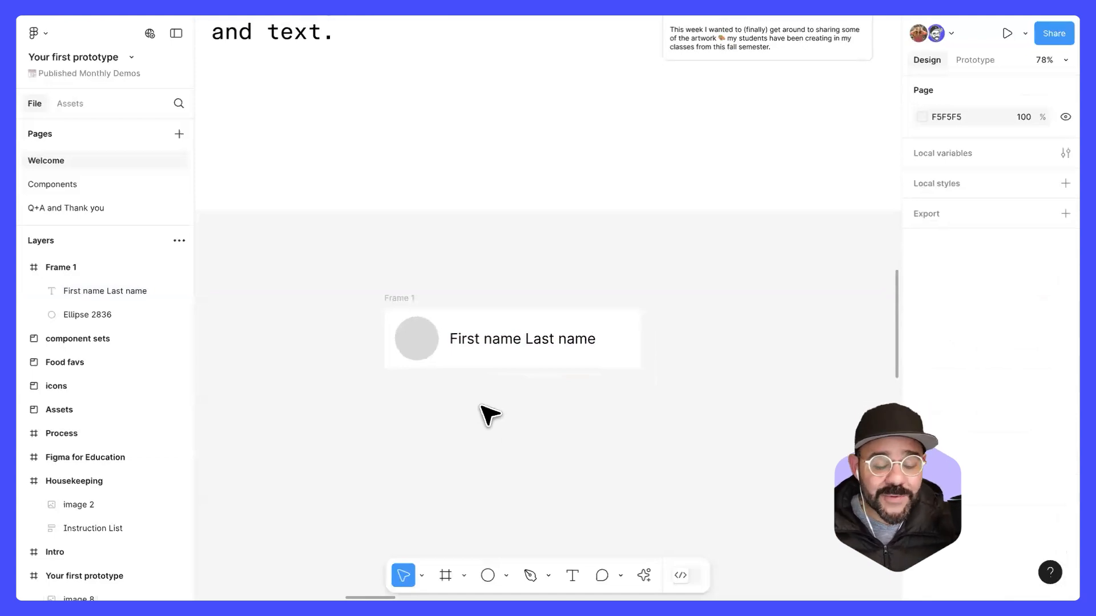
Step: Draw a second frame about 445 × 101 aligned below the name frame, and move the name frame up to about Y 2717
{"action": "left_click_drag", "start_coordinate": [396, 298], "coordinate": [396, 295]}
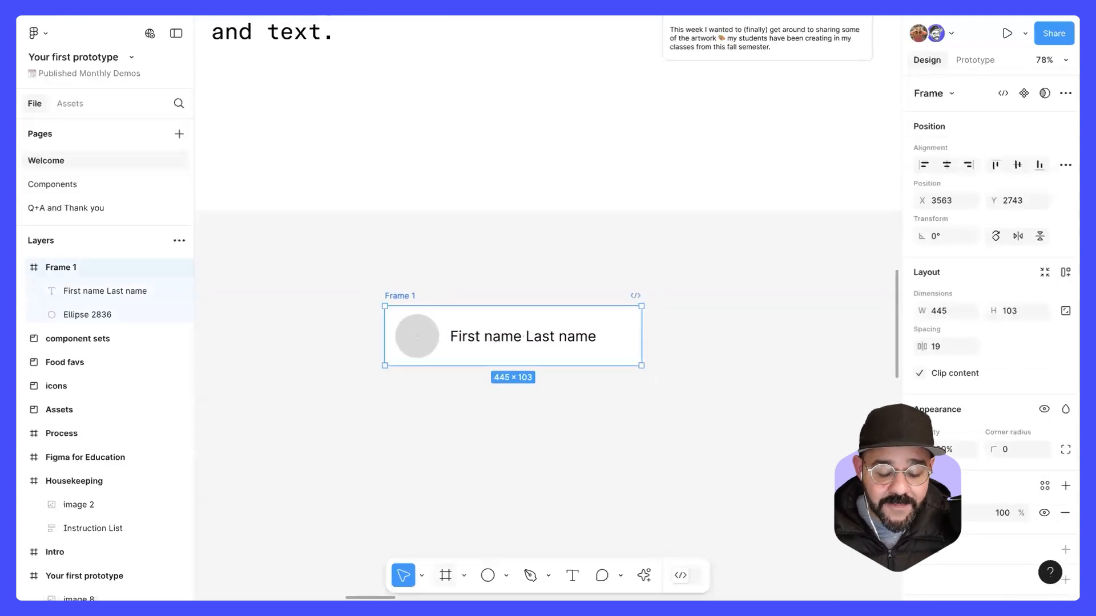
{"action": "key", "text": "f"}
{"action": "mouse_move", "coordinate": [385, 399]}
{"action": "left_mouse_down"}
{"action": "mouse_move", "coordinate": [605, 462]}
{"action": "mouse_move", "coordinate": [641, 449]}
{"action": "left_mouse_up"}
{"action": "left_click_drag", "start_coordinate": [572, 453], "coordinate": [572, 457]}
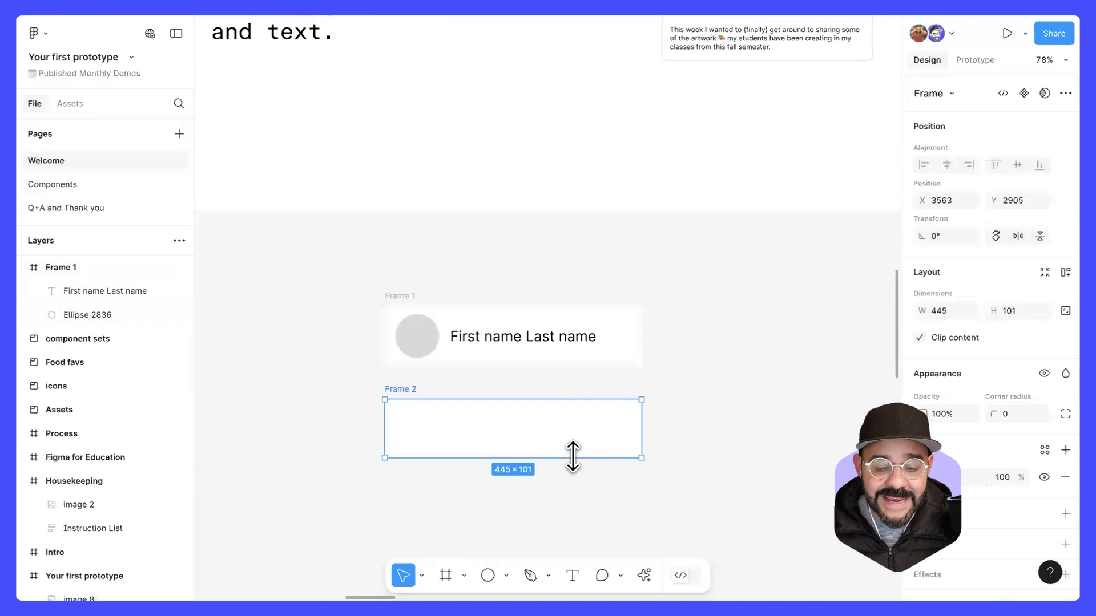
{"action": "mouse_move", "coordinate": [393, 294]}
{"action": "left_mouse_down"}
{"action": "mouse_move", "coordinate": [440, 277]}
{"action": "mouse_move", "coordinate": [392, 279]}
{"action": "left_mouse_up"}
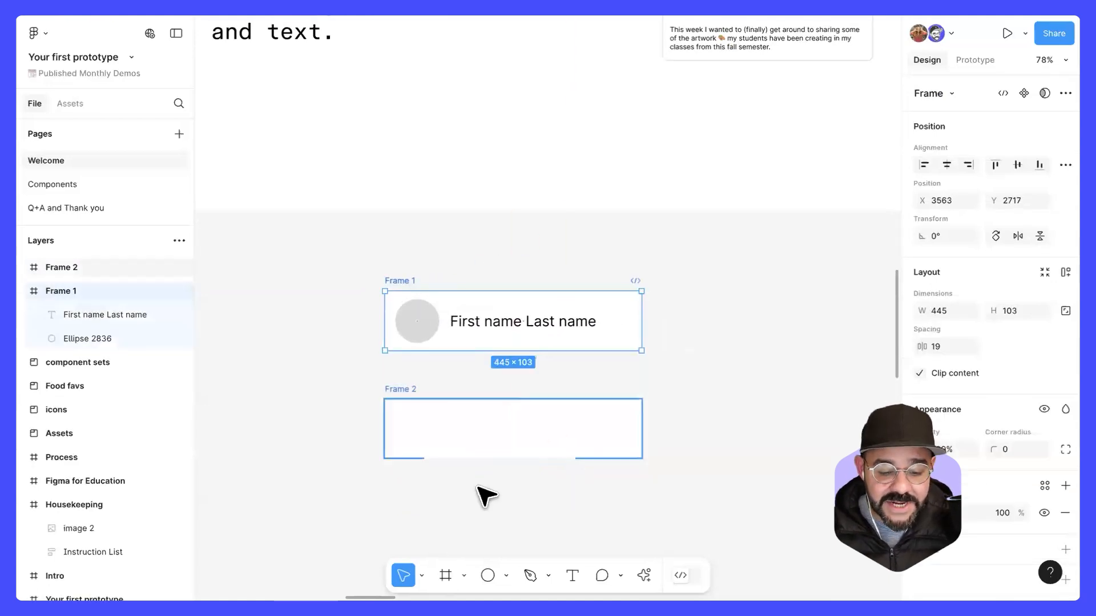
Step: Draw a square about 68 × 68 inside the left end of the second frame and leave it selected
{"action": "left_click", "coordinate": [488, 575]}
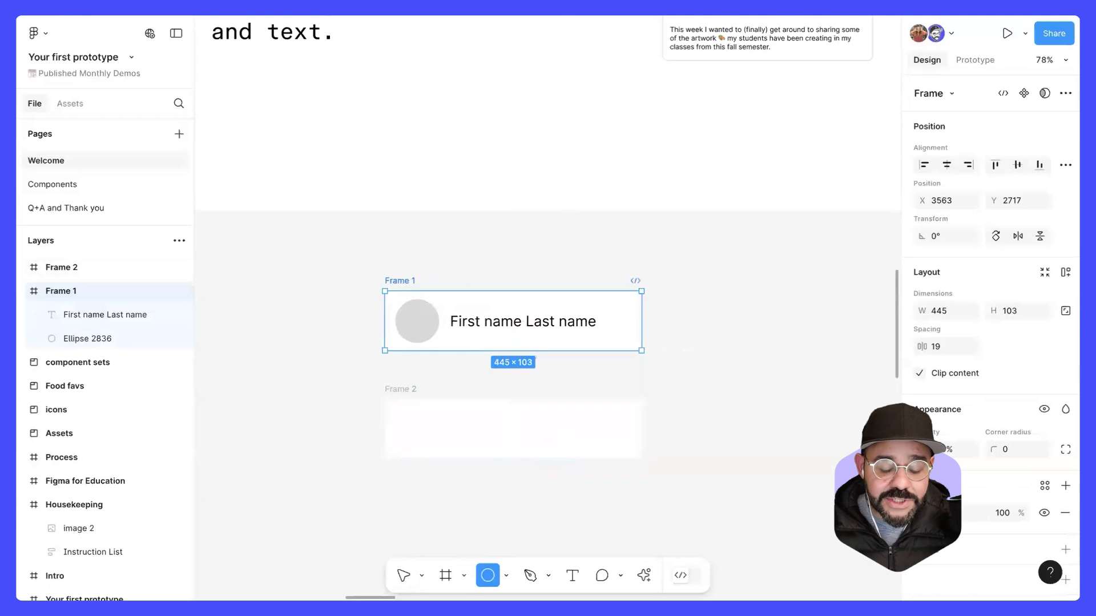
{"action": "left_click", "coordinate": [506, 575]}
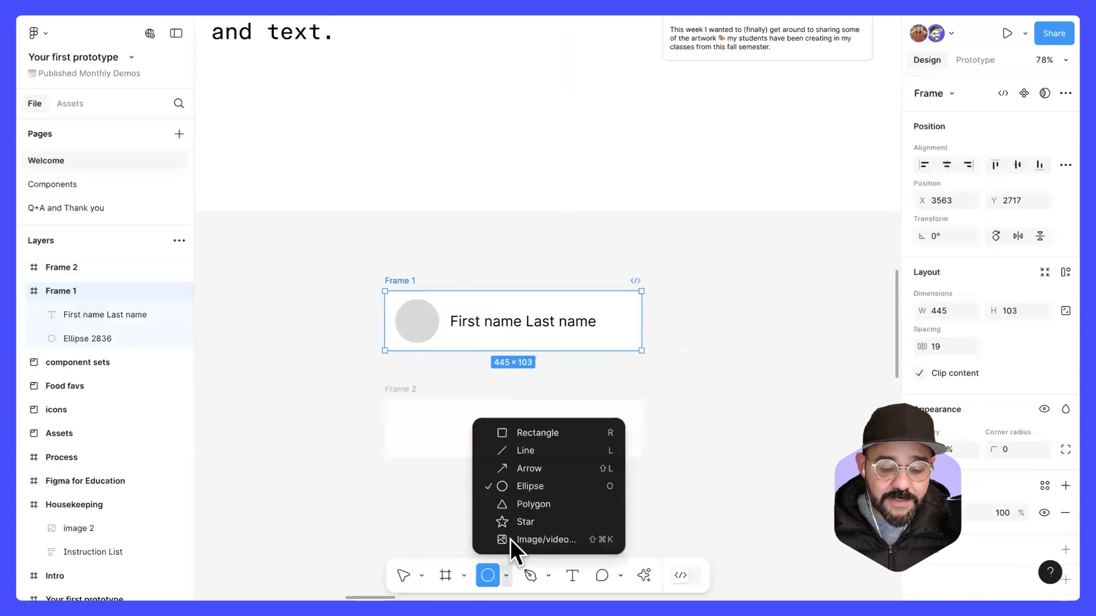
{"action": "left_click", "coordinate": [524, 433]}
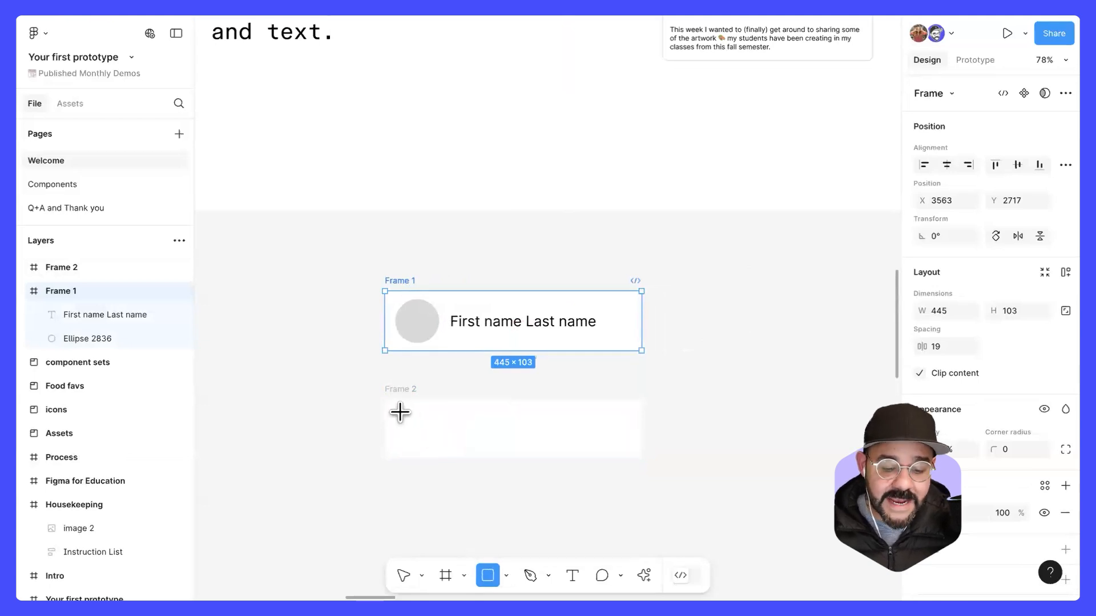
{"action": "mouse_move", "coordinate": [399, 412]}
{"action": "left_mouse_down"}
{"action": "mouse_move", "coordinate": [443, 447]}
{"action": "mouse_move", "coordinate": [417, 429]}
{"action": "left_mouse_up"}
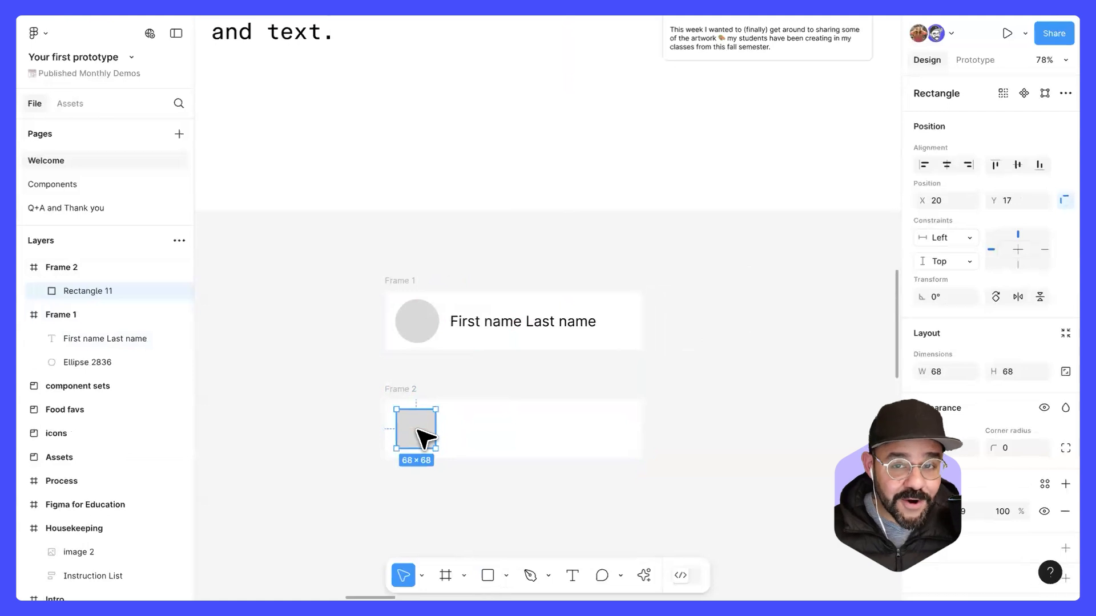
{"action": "left_click", "coordinate": [416, 487]}
{"action": "left_click", "coordinate": [409, 432]}
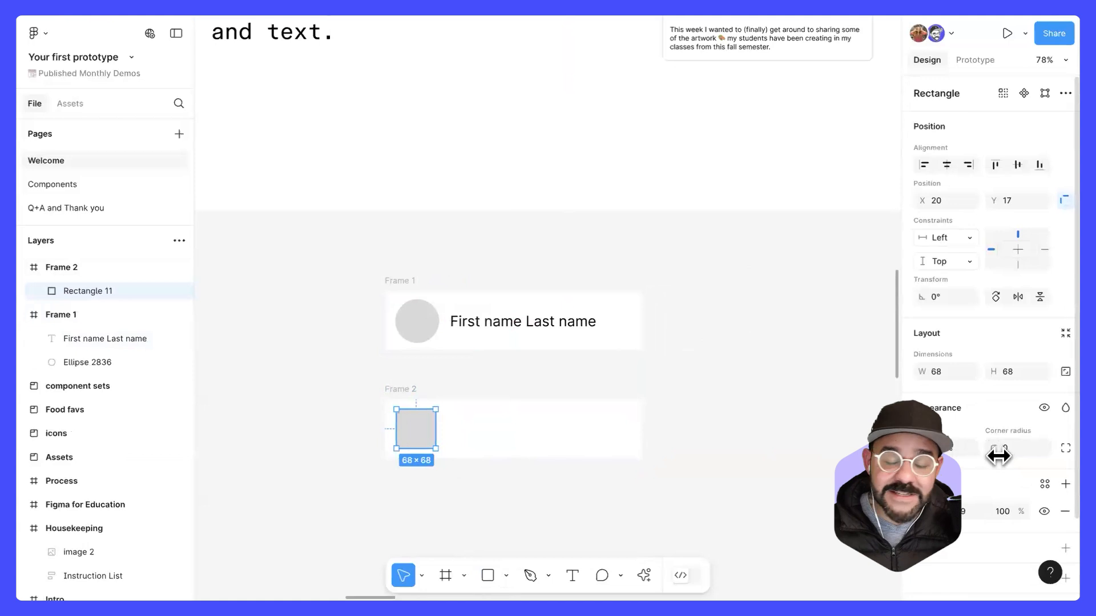
Step: Round the square in Frame 2 into a circle with corner radius 128 and nudge it slightly closer to the frame's left edge
{"action": "left_click_drag", "start_coordinate": [998, 456], "coordinate": [385, 464]}
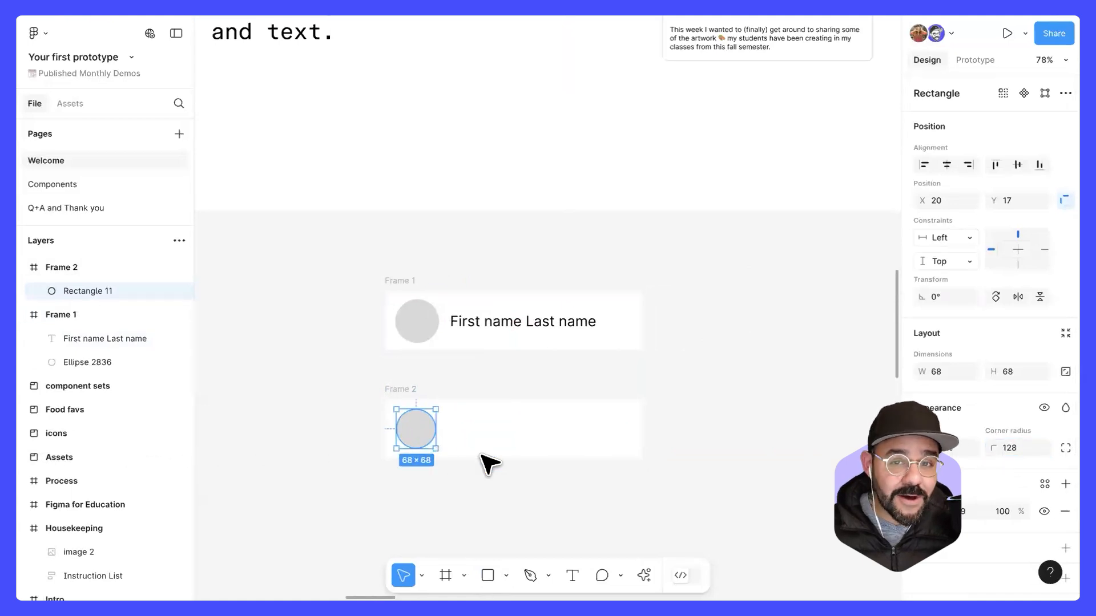
{"action": "left_click", "coordinate": [485, 478]}
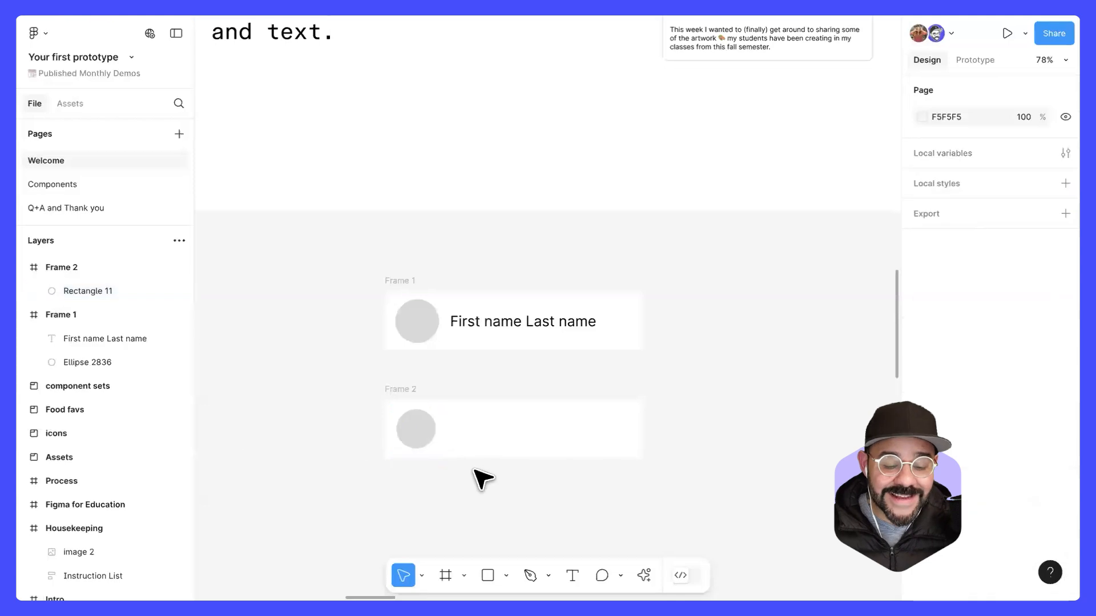
{"action": "left_click", "coordinate": [415, 434]}
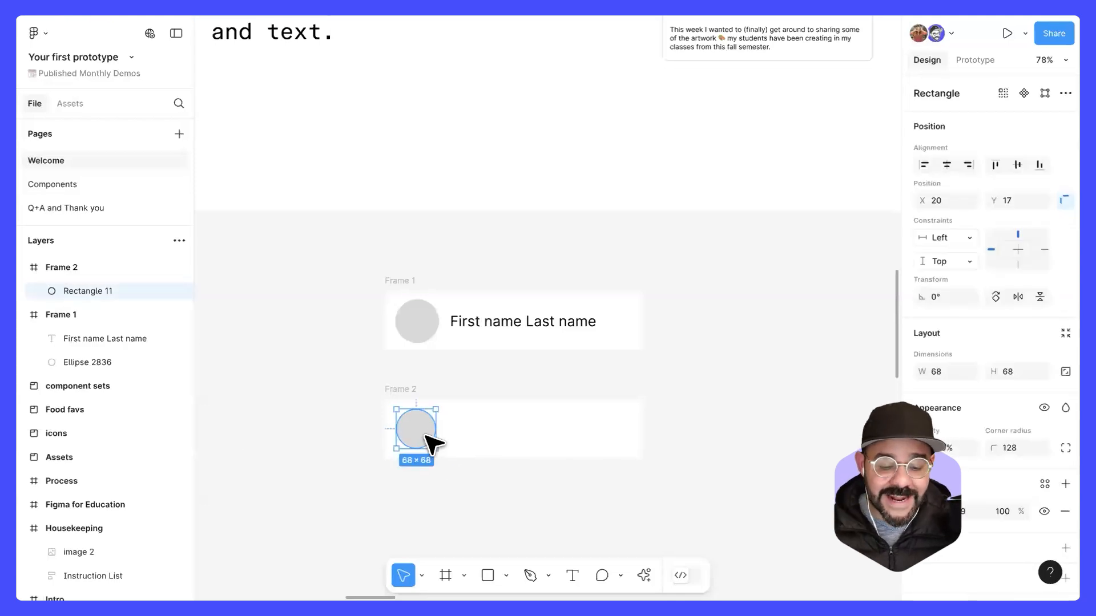
{"action": "left_click_drag", "start_coordinate": [423, 429], "coordinate": [417, 434]}
{"action": "left_click", "coordinate": [435, 467]}
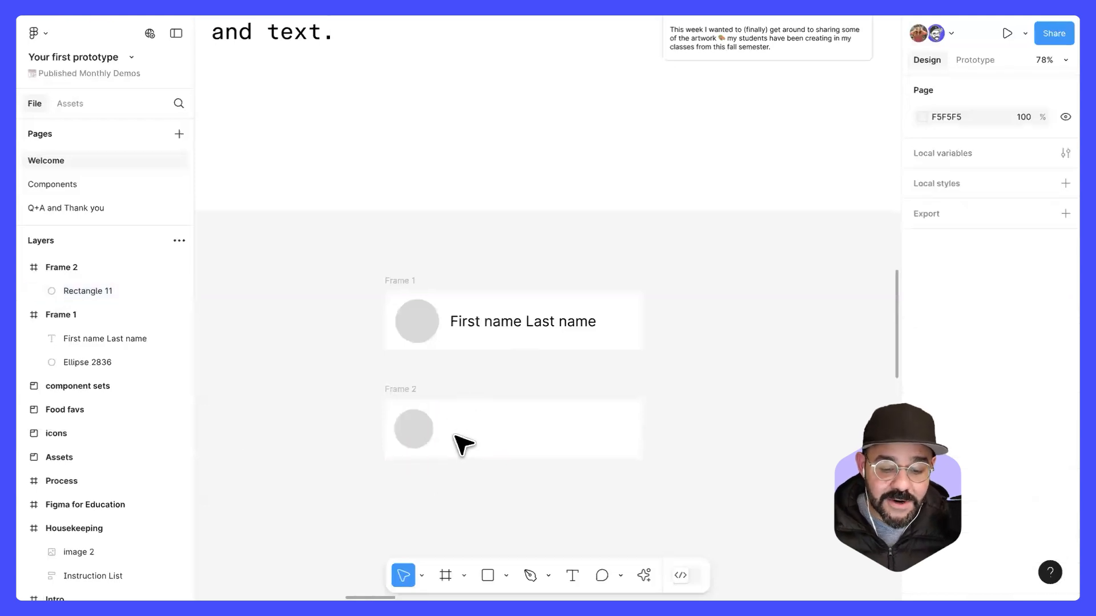
Step: Add a text layer beside the circle in Frame 2 containing a person's full name
{"action": "key", "text": "t"}
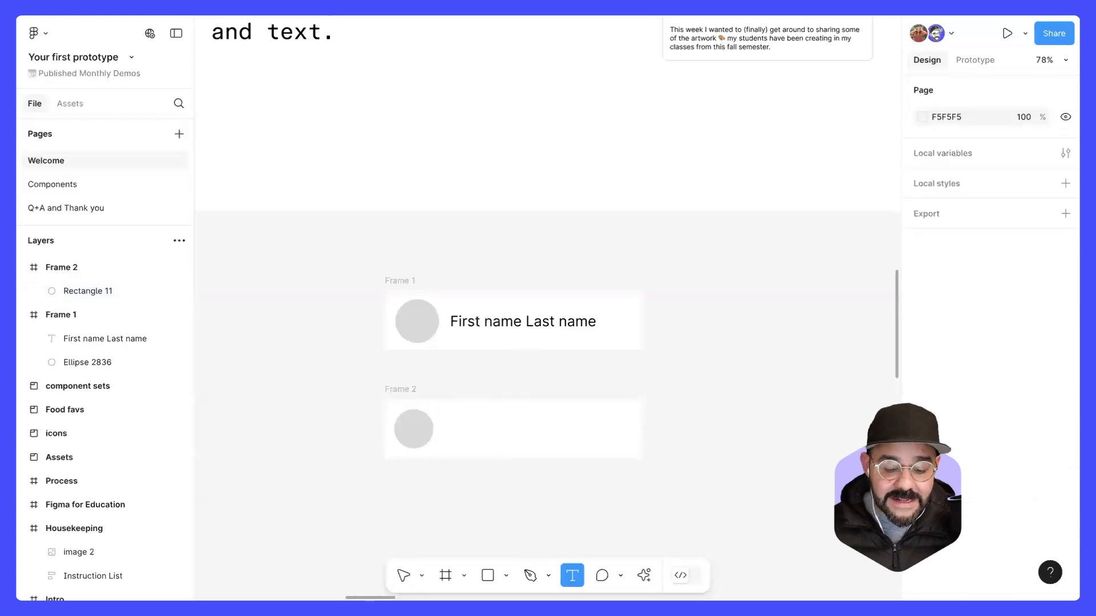
{"action": "left_click", "coordinate": [461, 434]}
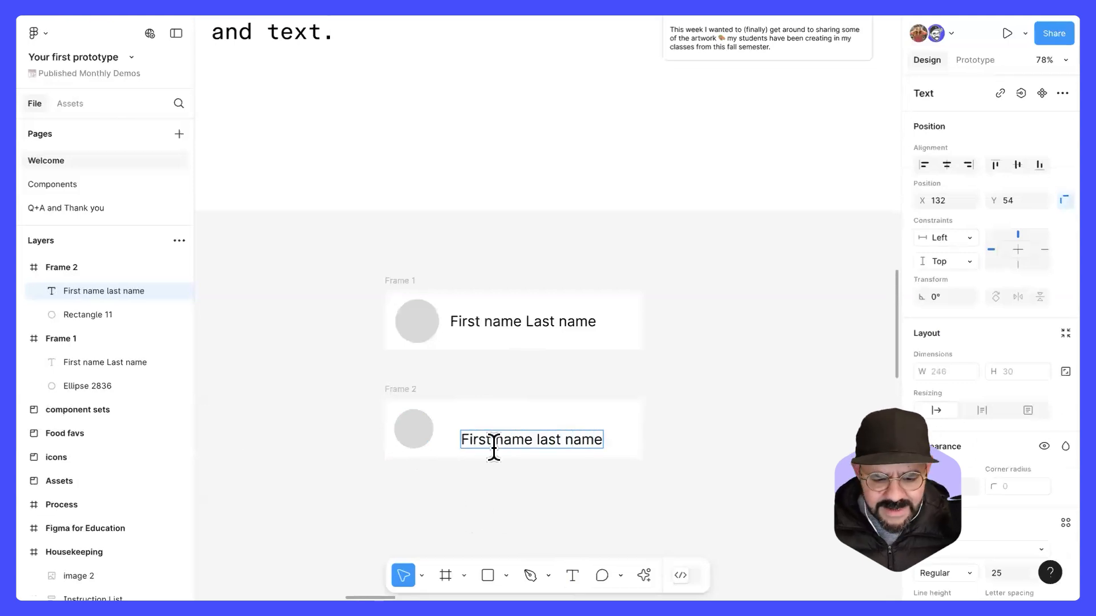
{"action": "key", "text": "ctrl+a"}
{"action": "type", "text": "Mig"}
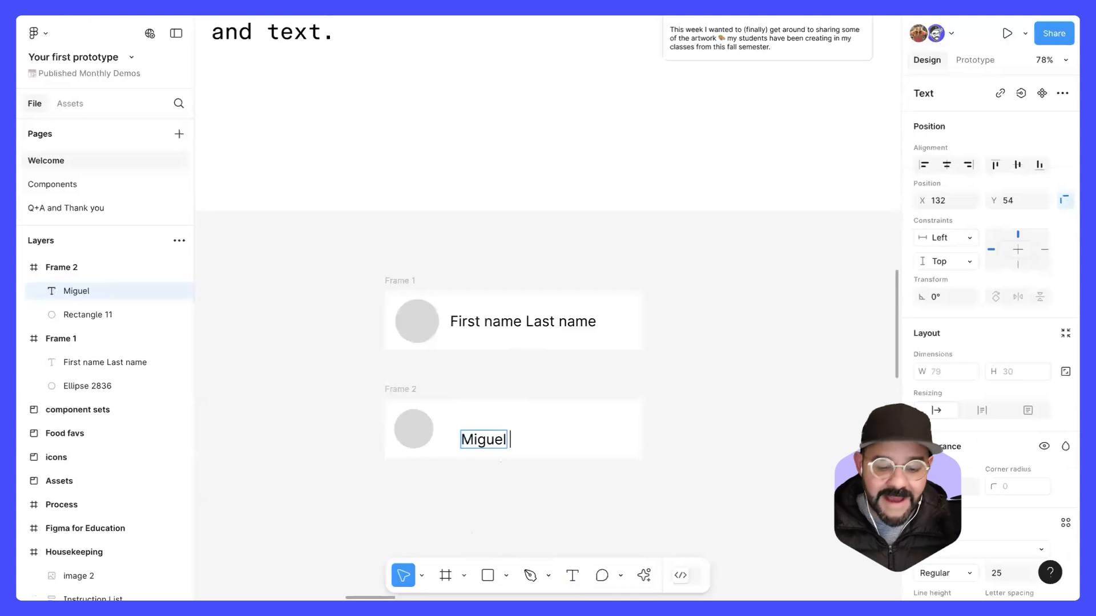
{"action": "left_click", "coordinate": [503, 483]}
Step: Move the name text in Frame 2 beside the circle to about X 106, Y 36, and widen its text box to about 289
{"action": "left_click_drag", "start_coordinate": [497, 443], "coordinate": [487, 432]}
{"action": "scroll", "coordinate": [440, 394], "scroll_direction": "down", "scroll_amount": 1}
{"action": "scroll", "coordinate": [440, 394], "scroll_direction": "right", "scroll_amount": 1}
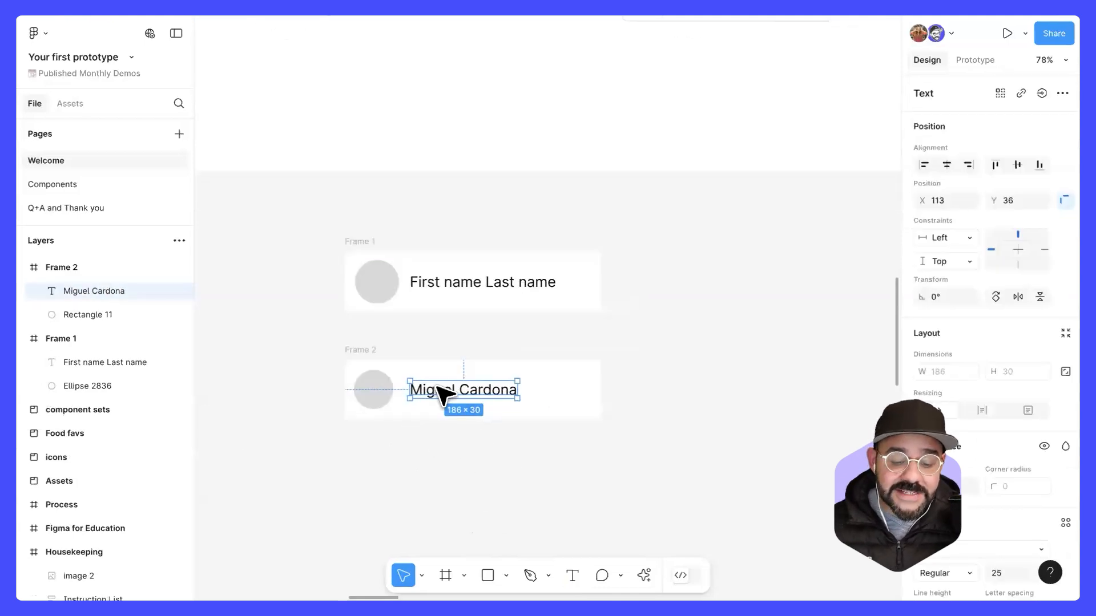
{"action": "left_click_drag", "start_coordinate": [446, 386], "coordinate": [429, 401]}
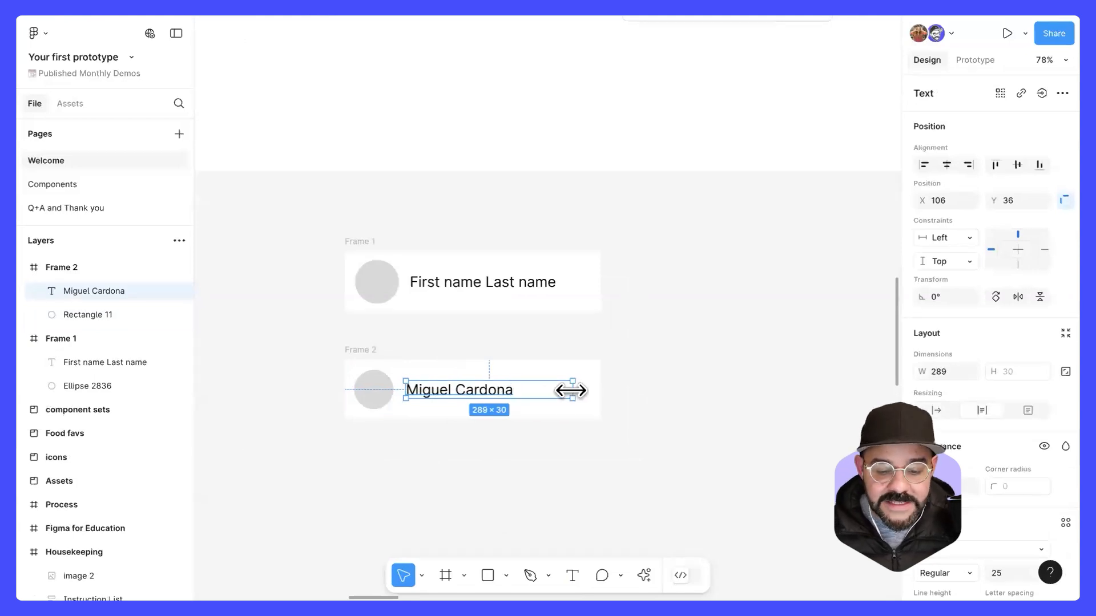
{"action": "left_click", "coordinate": [476, 436]}
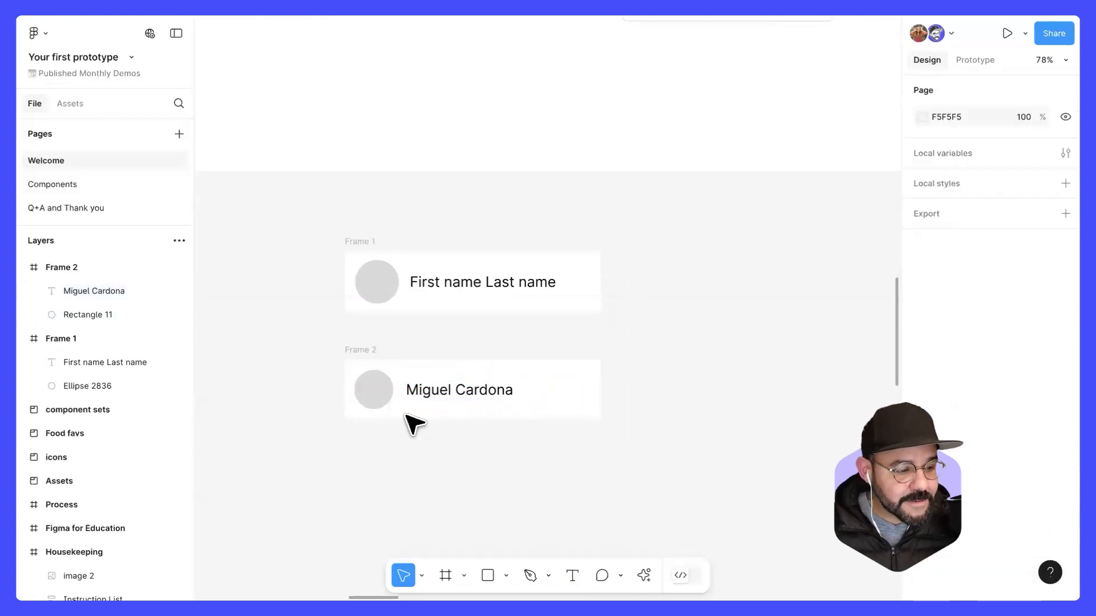
Step: Left-align Frame 2 under Frame 1 at about X 3563, Y 2901, and turn it into a component
{"action": "left_click_drag", "start_coordinate": [414, 429], "coordinate": [376, 358]}
{"action": "left_click", "coordinate": [385, 358]}
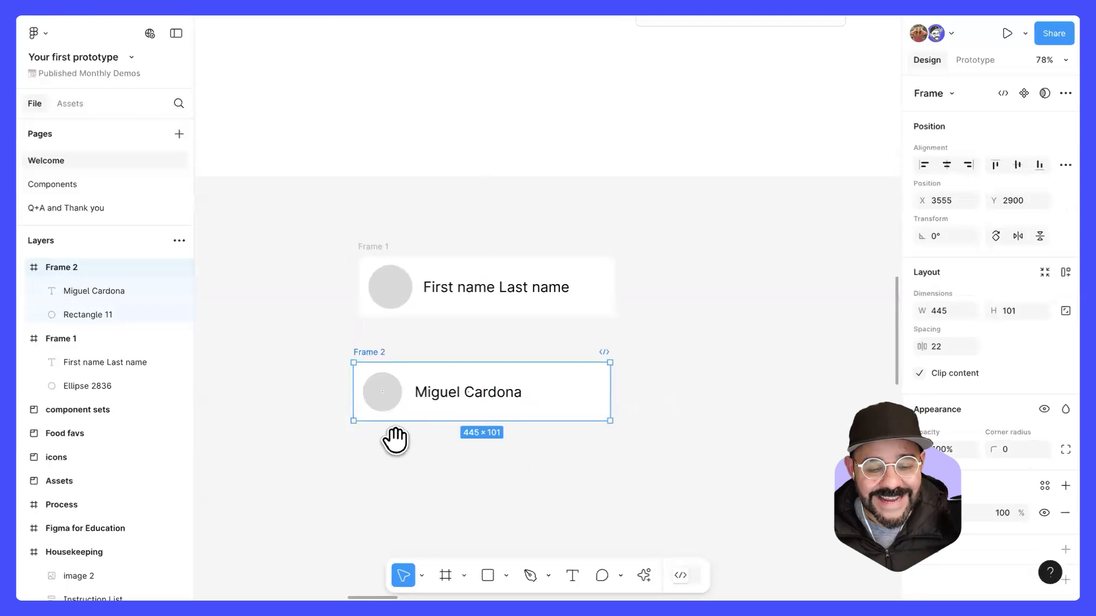
{"action": "left_click_drag", "start_coordinate": [396, 440], "coordinate": [376, 417]}
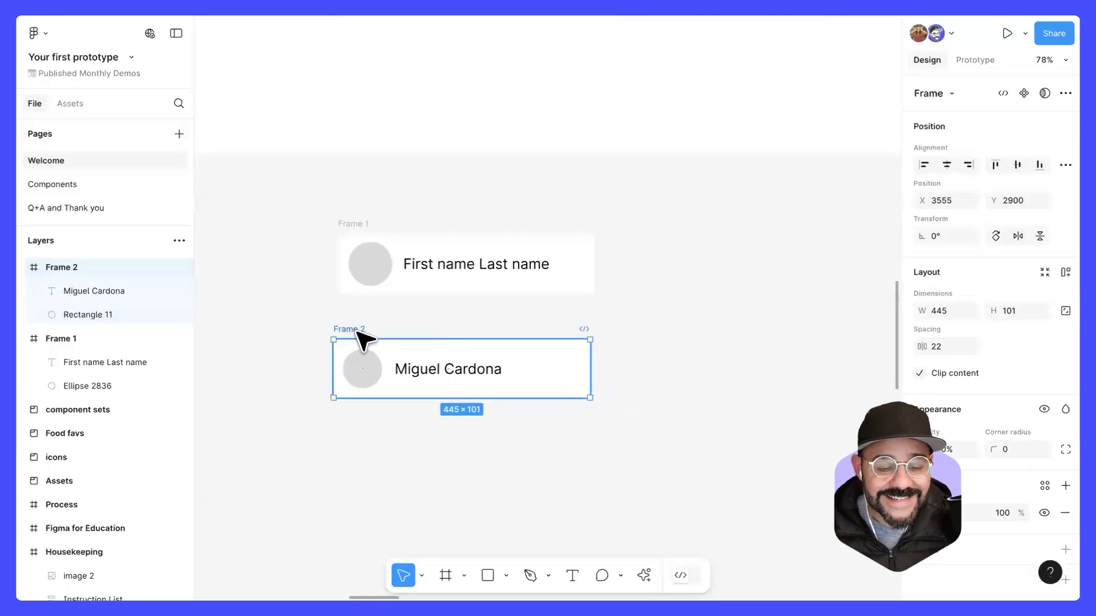
{"action": "left_click_drag", "start_coordinate": [360, 339], "coordinate": [365, 341]}
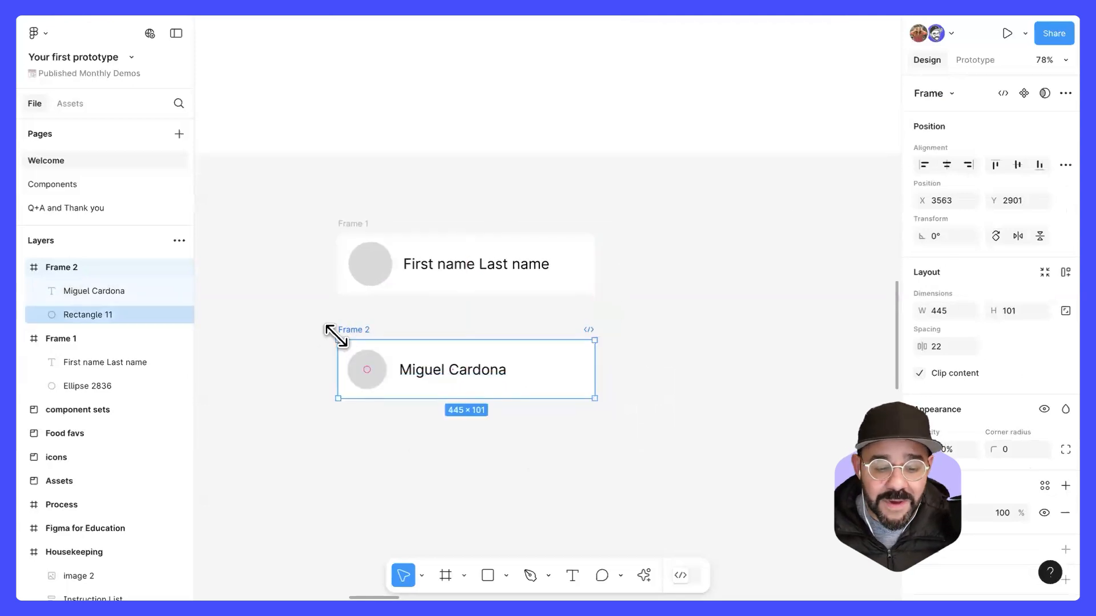
{"action": "left_click", "coordinate": [1025, 93]}
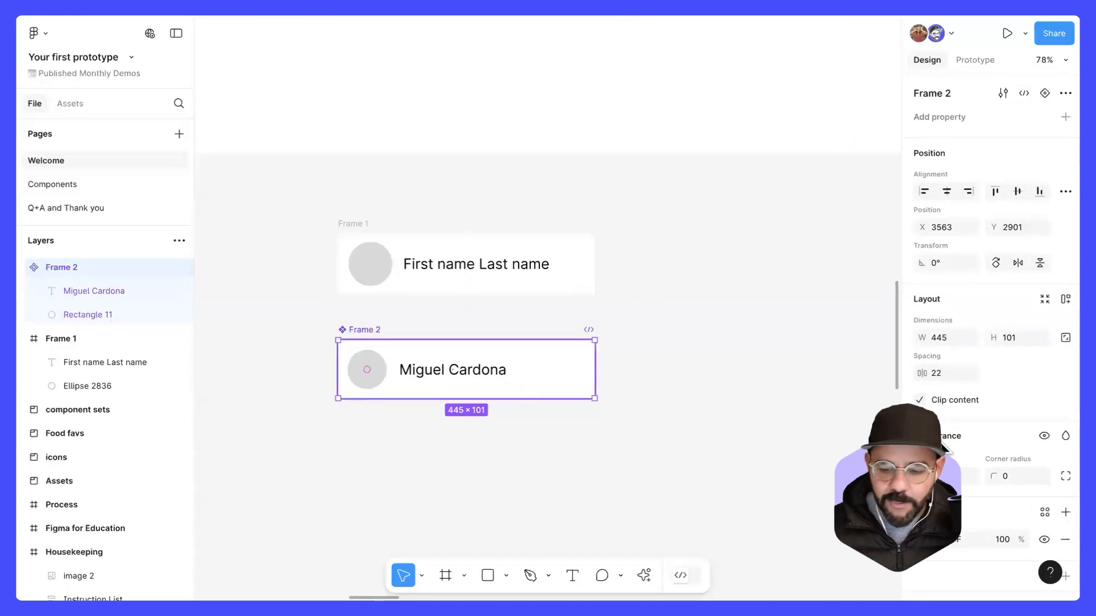
Step: Set the font size of the "First name Last name" text in Frame 1 to 27
{"action": "left_click", "coordinate": [520, 278]}
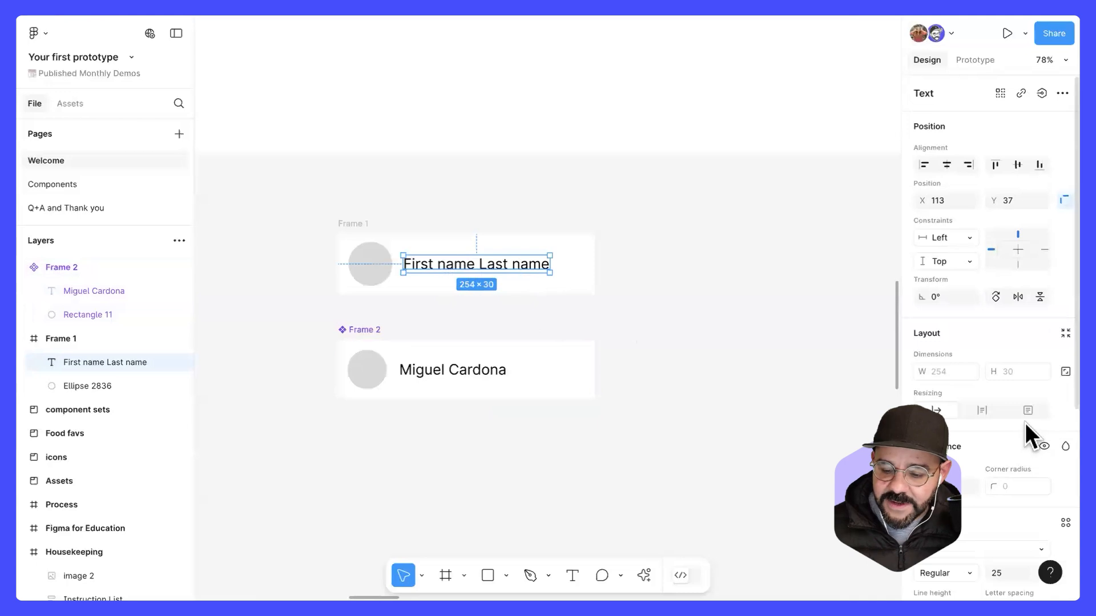
{"action": "scroll", "coordinate": [1024, 425], "scroll_direction": "down", "scroll_amount": 4}
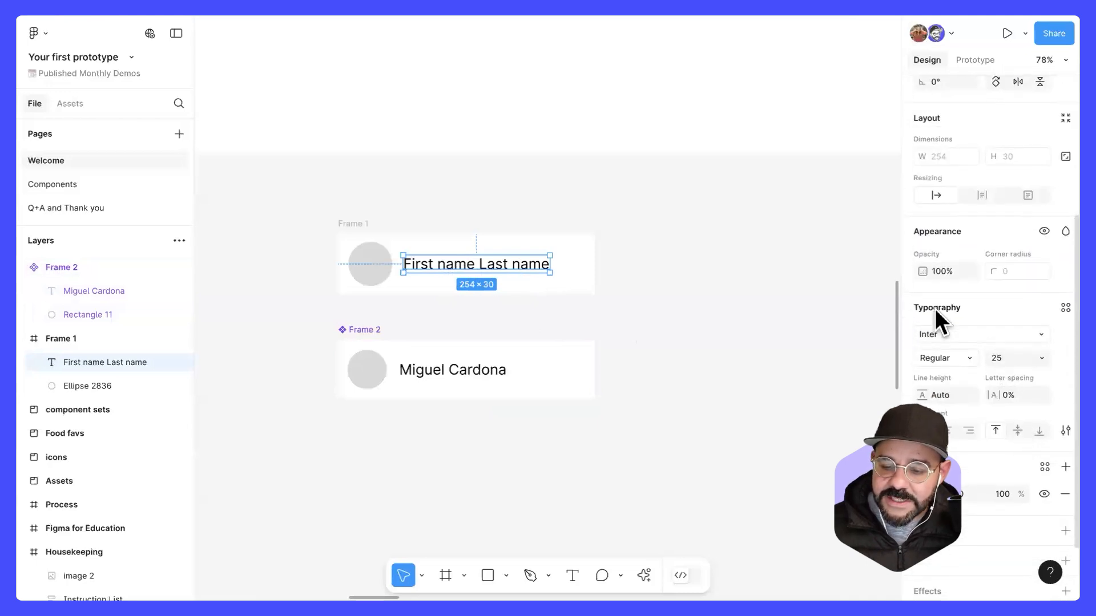
{"action": "left_click", "coordinate": [996, 358]}
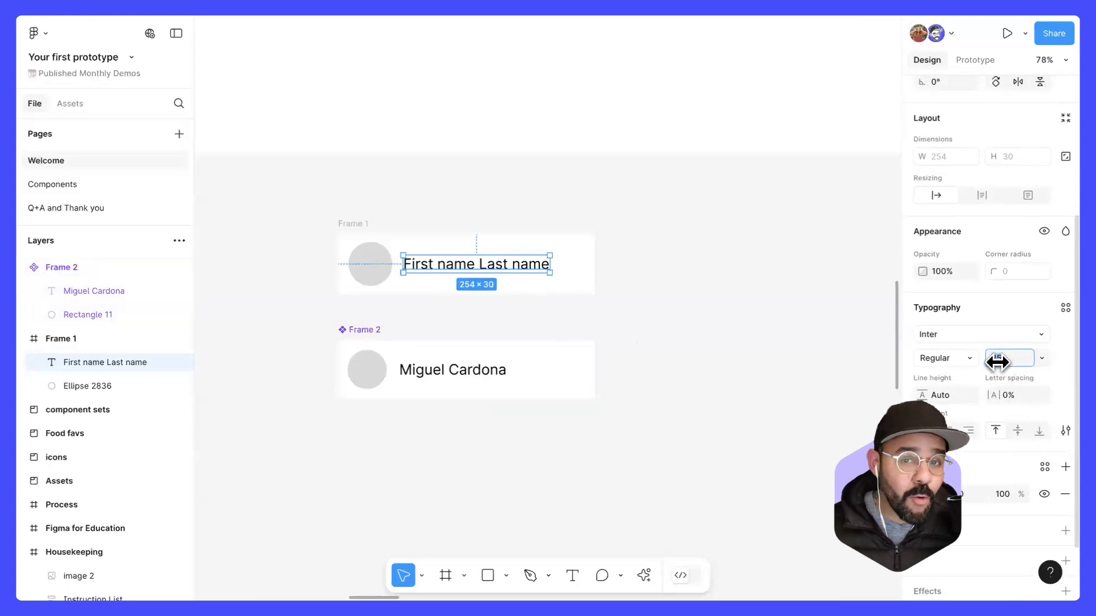
{"action": "mouse_move", "coordinate": [998, 363]}
{"action": "left_mouse_down"}
{"action": "mouse_move", "coordinate": [1071, 367]}
{"action": "mouse_move", "coordinate": [978, 366]}
{"action": "mouse_move", "coordinate": [1035, 367]}
{"action": "mouse_move", "coordinate": [985, 372]}
{"action": "mouse_move", "coordinate": [1027, 374]}
{"action": "mouse_move", "coordinate": [1002, 379]}
{"action": "mouse_move", "coordinate": [993, 362]}
{"action": "left_mouse_up"}
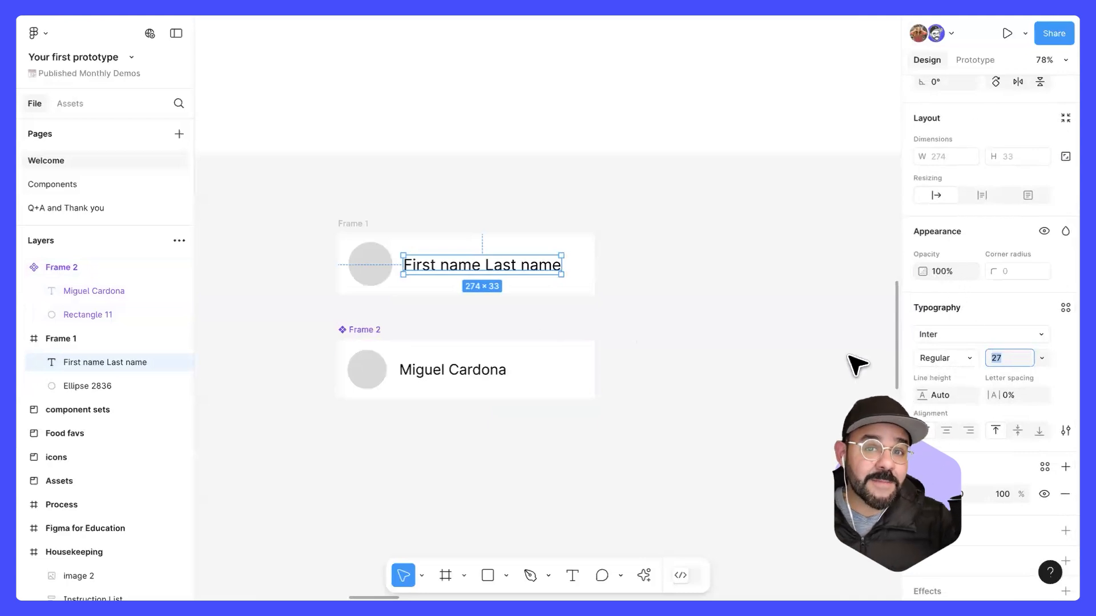
{"action": "left_click", "coordinate": [617, 333]}
Step: Darken the page background colour to the grey ABABAB
{"action": "scroll", "coordinate": [474, 294], "scroll_direction": "down", "scroll_amount": 1}
{"action": "left_click", "coordinate": [362, 325]}
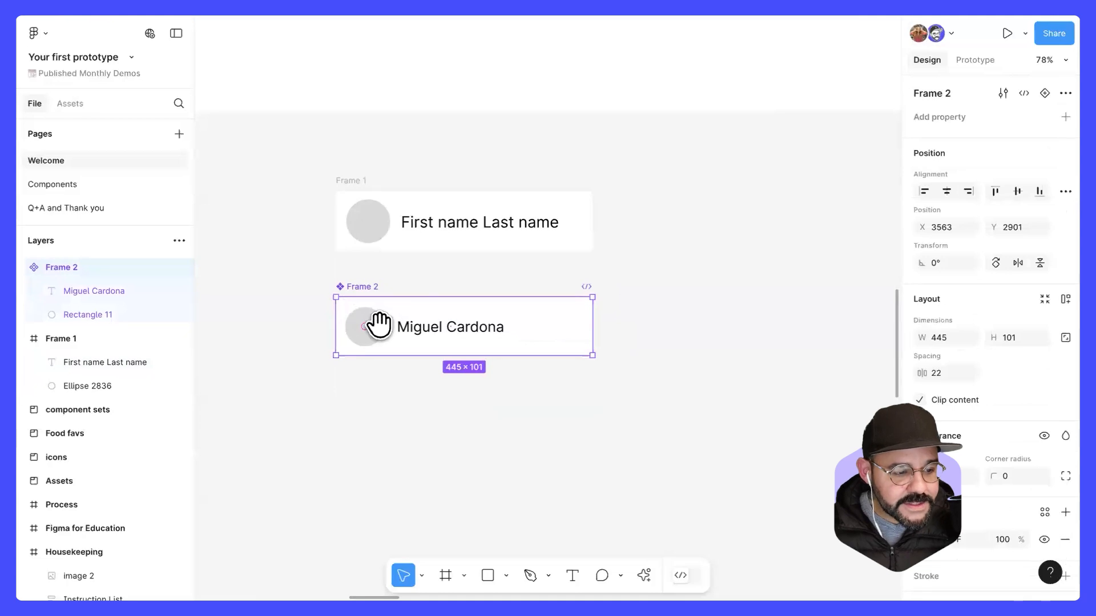
{"action": "left_click_drag", "start_coordinate": [359, 357], "coordinate": [379, 325]}
{"action": "scroll", "coordinate": [382, 325], "scroll_direction": "up", "scroll_amount": 3}
{"action": "left_click_drag", "start_coordinate": [533, 376], "coordinate": [509, 392]}
{"action": "left_click", "coordinate": [882, 167]}
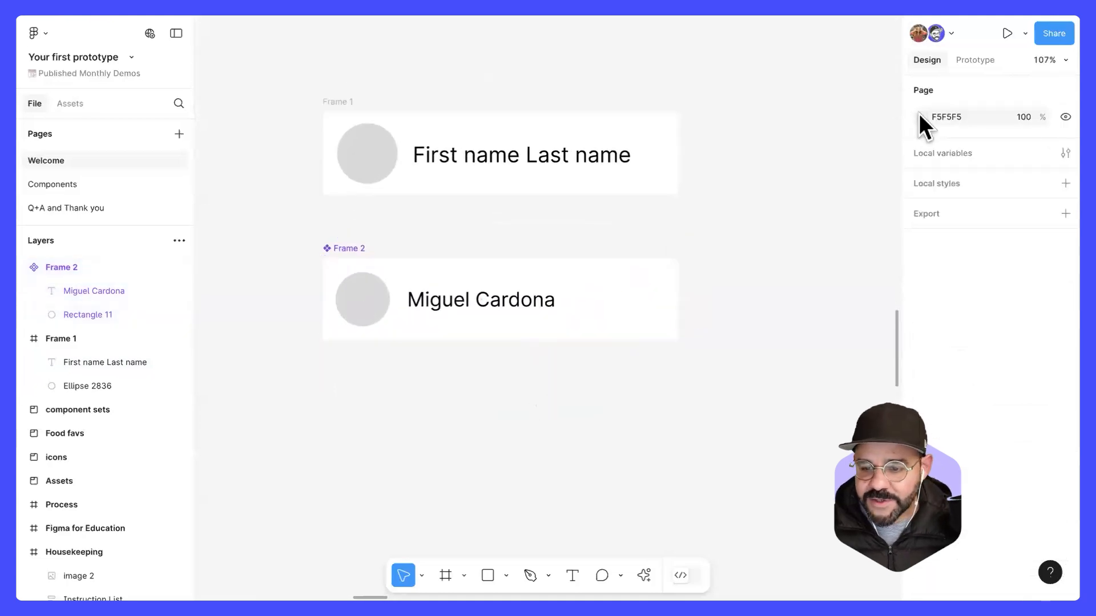
{"action": "left_click", "coordinate": [921, 117]}
{"action": "left_click_drag", "start_coordinate": [775, 173], "coordinate": [720, 198]}
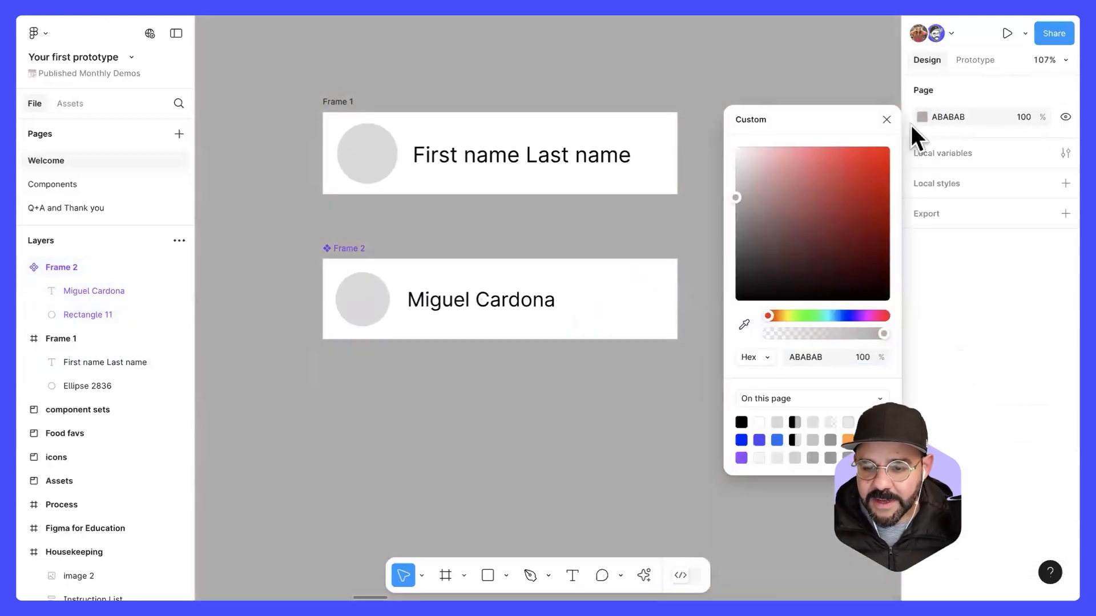
{"action": "left_click", "coordinate": [886, 120]}
Step: Duplicate the Frame 2 component and place the instance beside it at about X 4058, Y 2872
{"action": "left_click", "coordinate": [349, 250]}
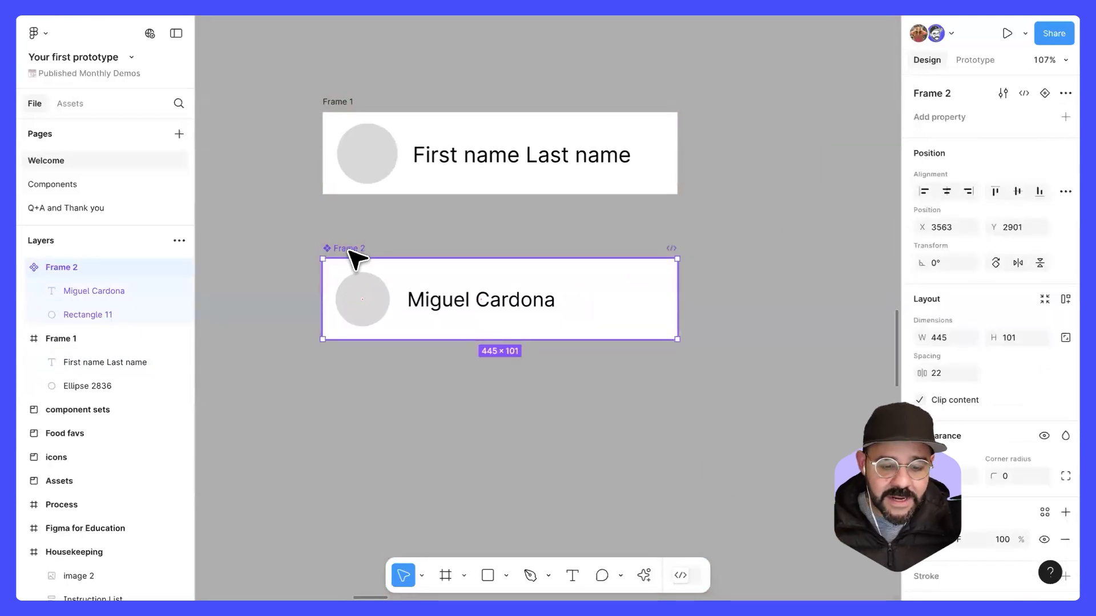
{"action": "scroll", "coordinate": [367, 289], "scroll_direction": "down", "scroll_amount": 5}
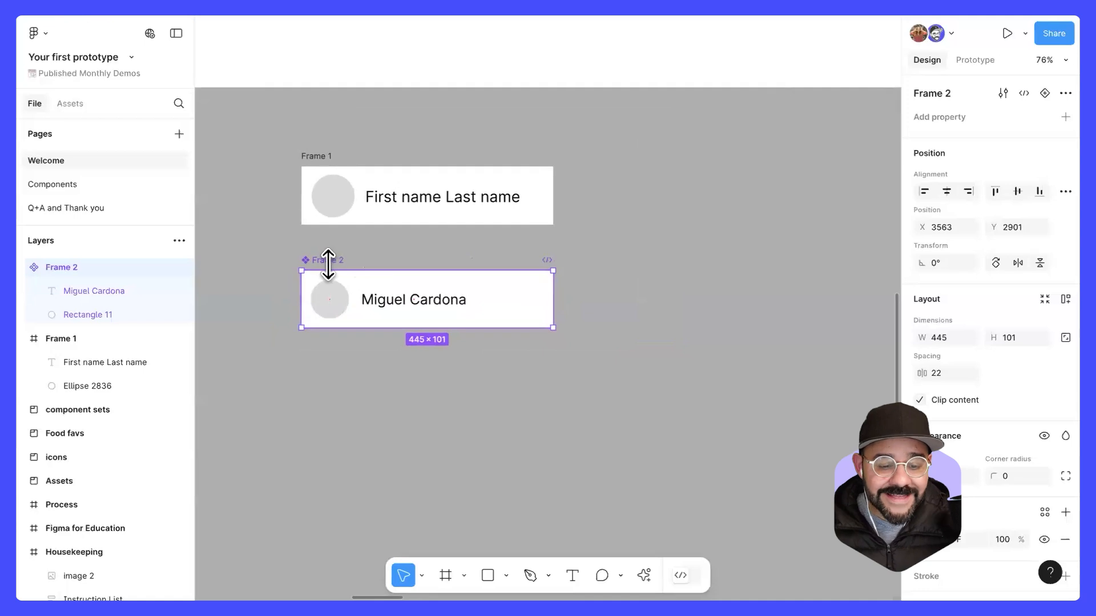
{"action": "scroll", "coordinate": [328, 264], "scroll_direction": "up", "scroll_amount": 5}
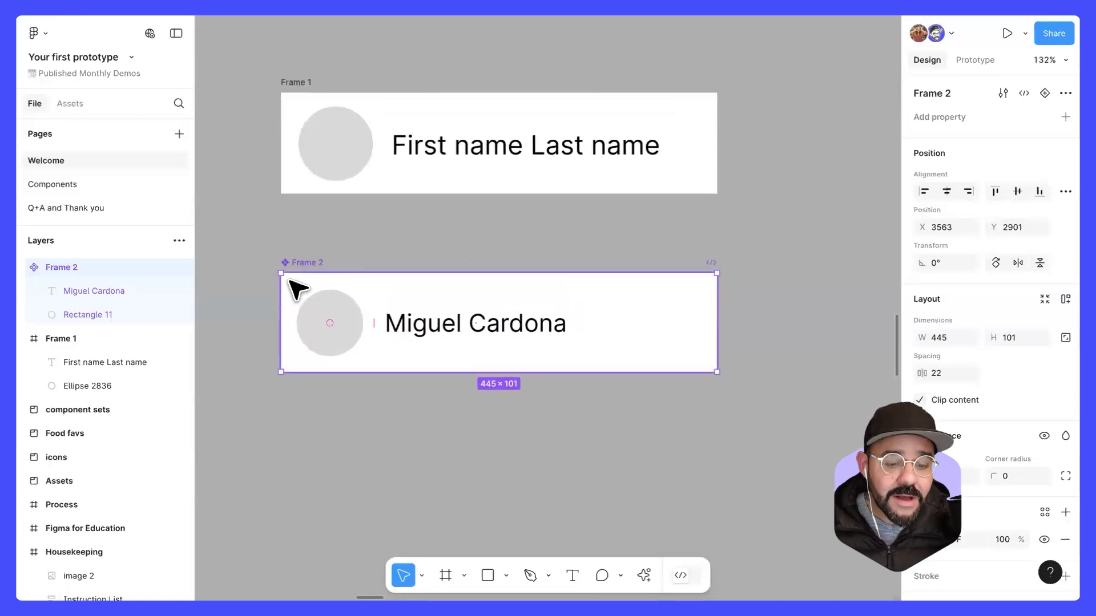
{"action": "scroll", "coordinate": [308, 297], "scroll_direction": "down", "scroll_amount": 4}
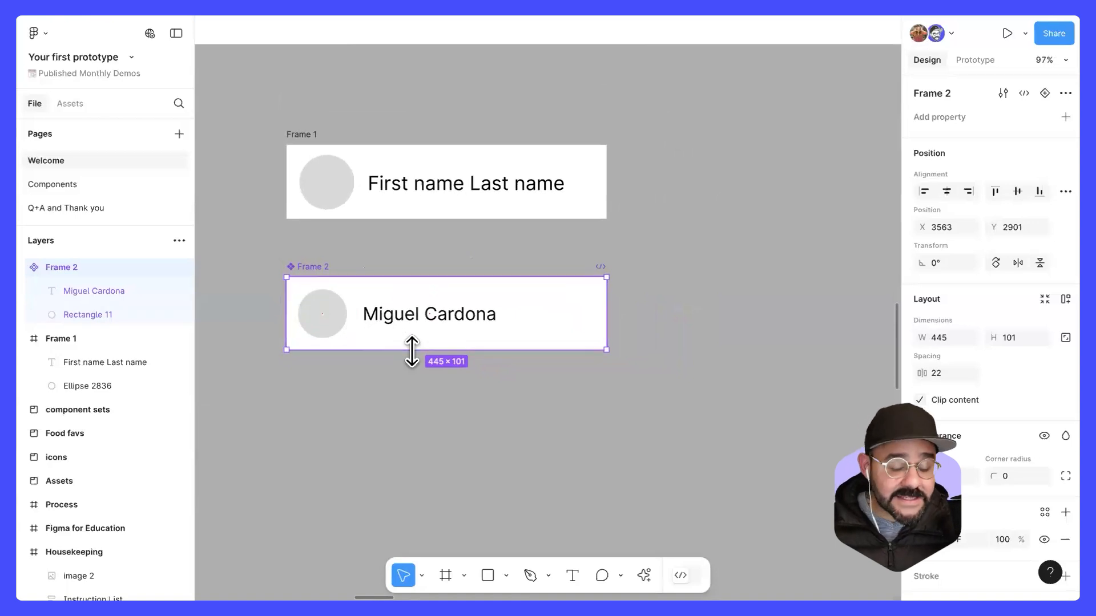
{"action": "key", "text": "super+d"}
{"action": "left_click_drag", "start_coordinate": [419, 316], "coordinate": [771, 290]}
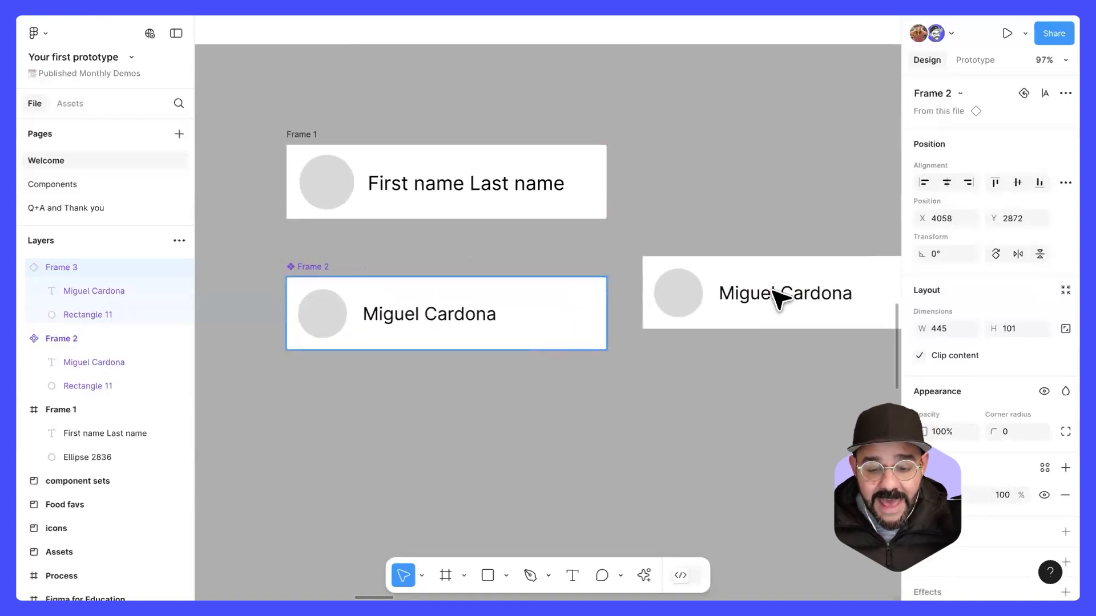
Step: Duplicate the Frame 2 component again and place this instance directly below the first one
{"action": "left_click", "coordinate": [450, 330]}
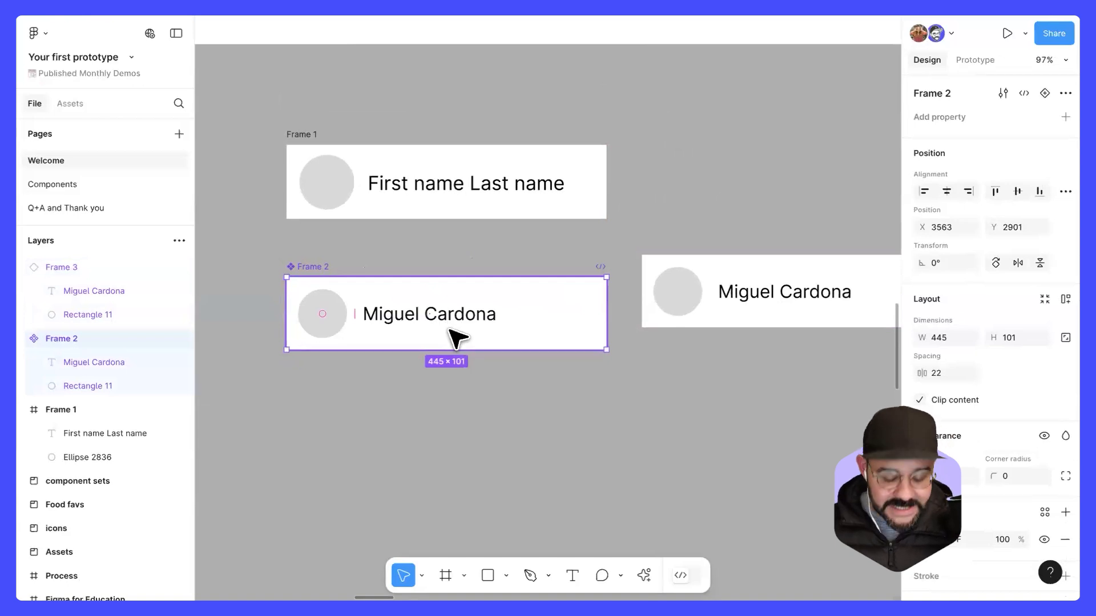
{"action": "key", "text": "super+d"}
{"action": "left_click_drag", "start_coordinate": [393, 318], "coordinate": [729, 384]}
{"action": "left_click_drag", "start_coordinate": [667, 358], "coordinate": [564, 324]}
Step: Compare the two instances with the main Frame 2 component by selecting them in turn
{"action": "left_click", "coordinate": [633, 256]}
{"action": "left_click", "coordinate": [633, 343]}
{"action": "left_click", "coordinate": [634, 228]}
{"action": "left_click", "coordinate": [619, 345]}
{"action": "left_click", "coordinate": [645, 251]}
{"action": "left_click", "coordinate": [373, 270]}
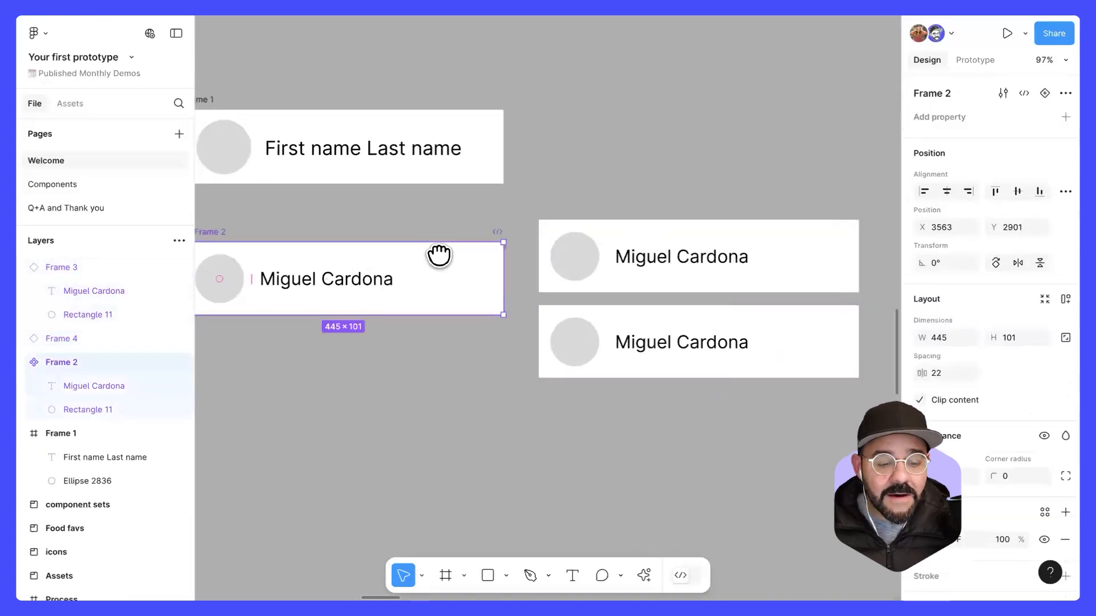
{"action": "left_click_drag", "start_coordinate": [440, 255], "coordinate": [492, 223]}
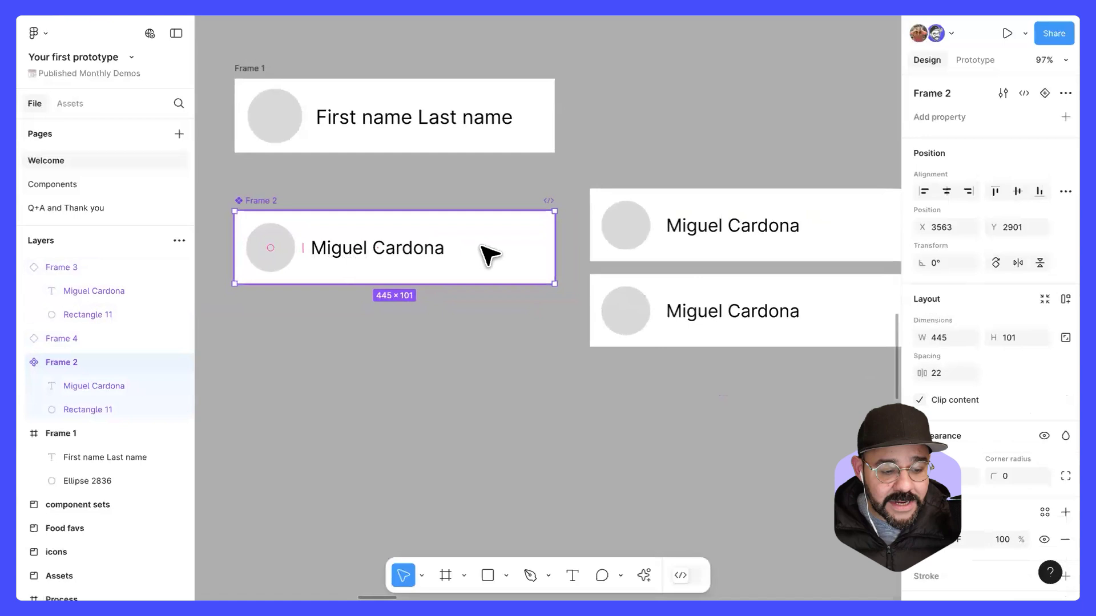
{"action": "left_click", "coordinate": [700, 226]}
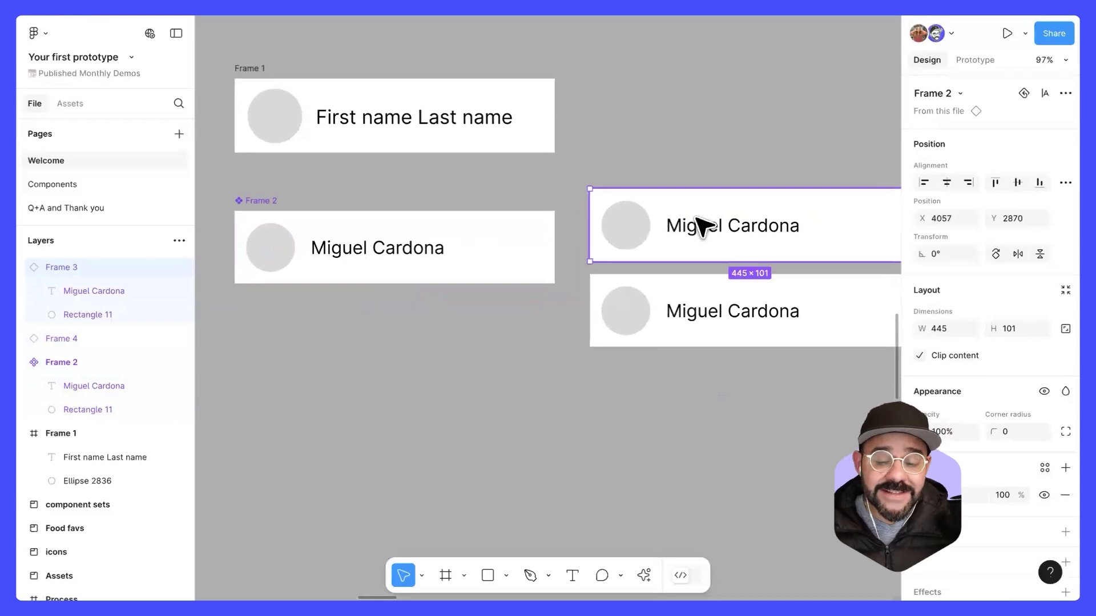
{"action": "left_click_drag", "start_coordinate": [672, 226], "coordinate": [633, 223]}
Step: Copy the lower instance downward at even spacing until the stack reaches Y 3322, and move the top instance to Y 2878
{"action": "scroll", "coordinate": [628, 221], "scroll_direction": "down", "scroll_amount": 1}
{"action": "left_click_drag", "start_coordinate": [648, 326], "coordinate": [657, 390]}
{"action": "left_click_drag", "start_coordinate": [704, 354], "coordinate": [688, 308]}
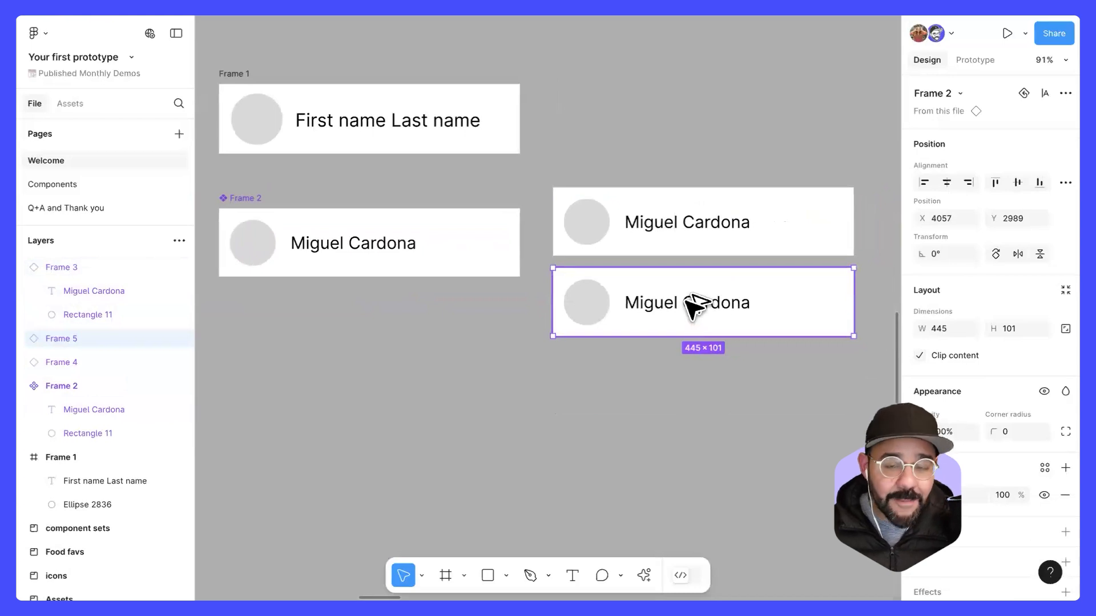
{"action": "left_click_drag", "start_coordinate": [693, 311], "coordinate": [750, 362]}
{"action": "scroll", "coordinate": [749, 362], "scroll_direction": "down", "scroll_amount": 2}
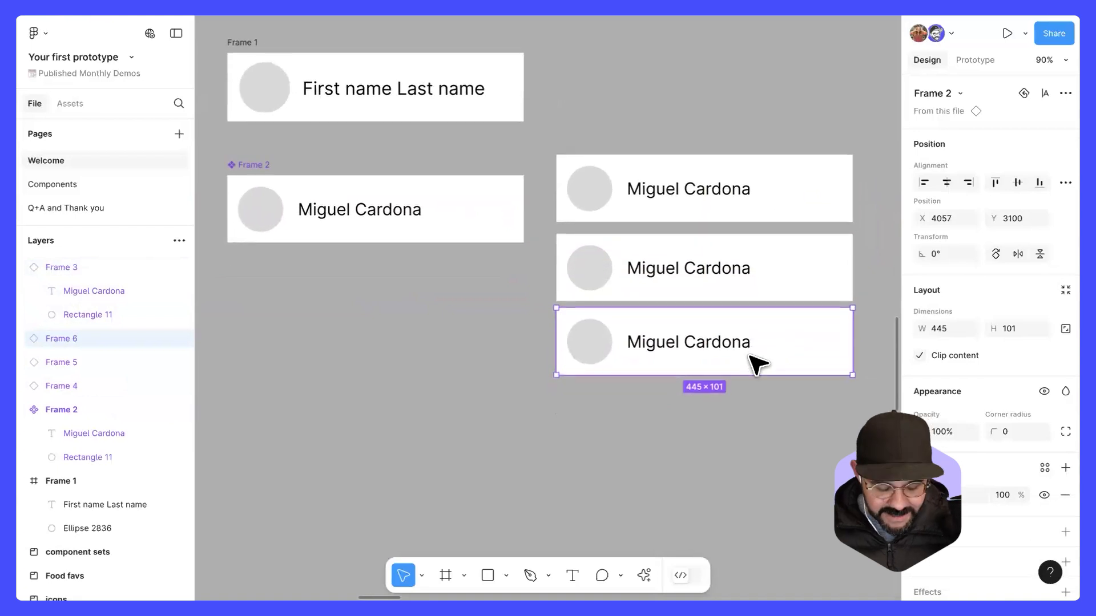
{"action": "key", "text": "ctrl+d"}
{"action": "key", "text": "ctrl+d"}
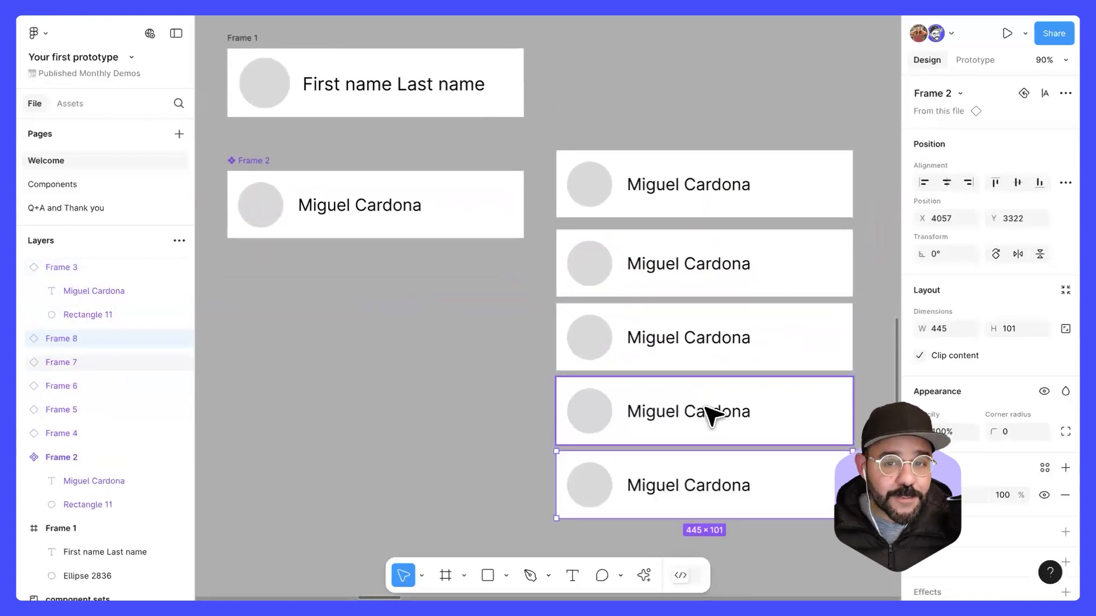
{"action": "left_click", "coordinate": [479, 416]}
{"action": "left_click_drag", "start_coordinate": [629, 221], "coordinate": [633, 214]}
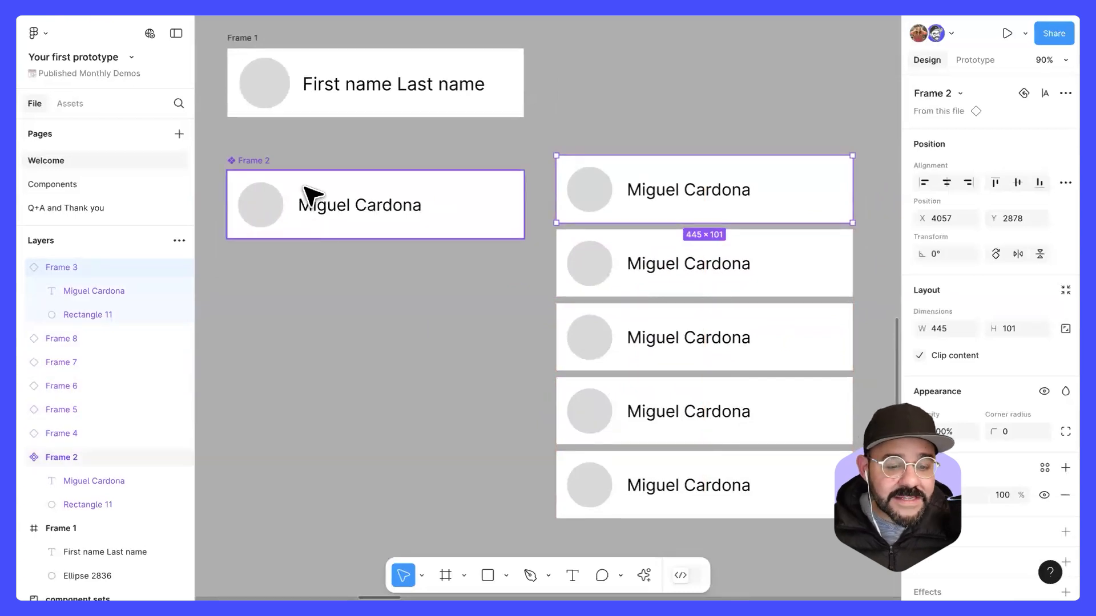
Step: Rename the Frame 2 component as Directory listing
{"action": "double_click", "coordinate": [255, 161]}
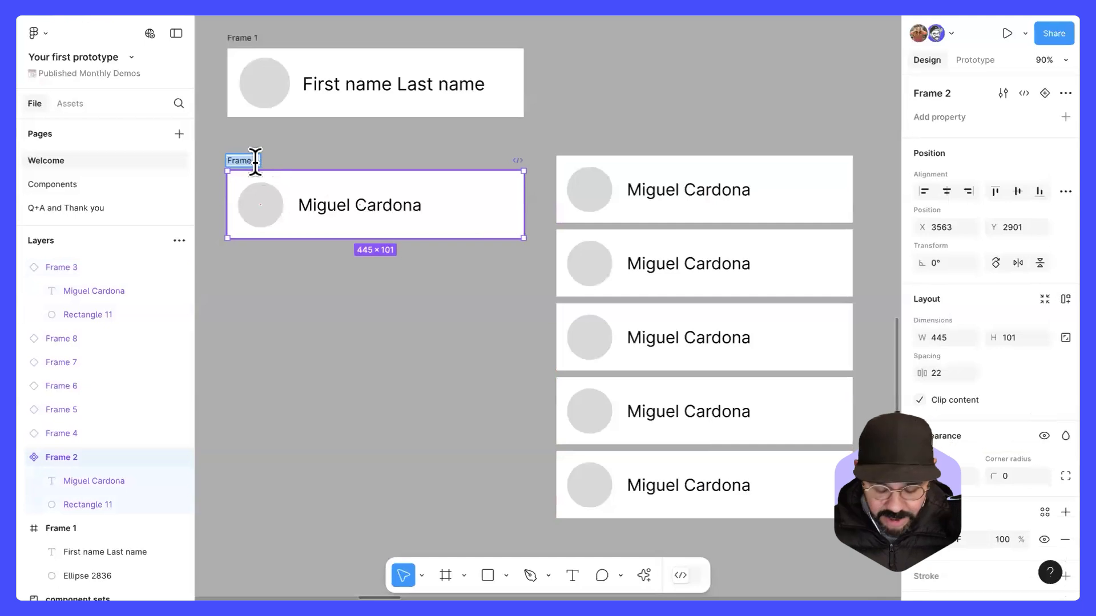
{"action": "type", "text": "Director"}
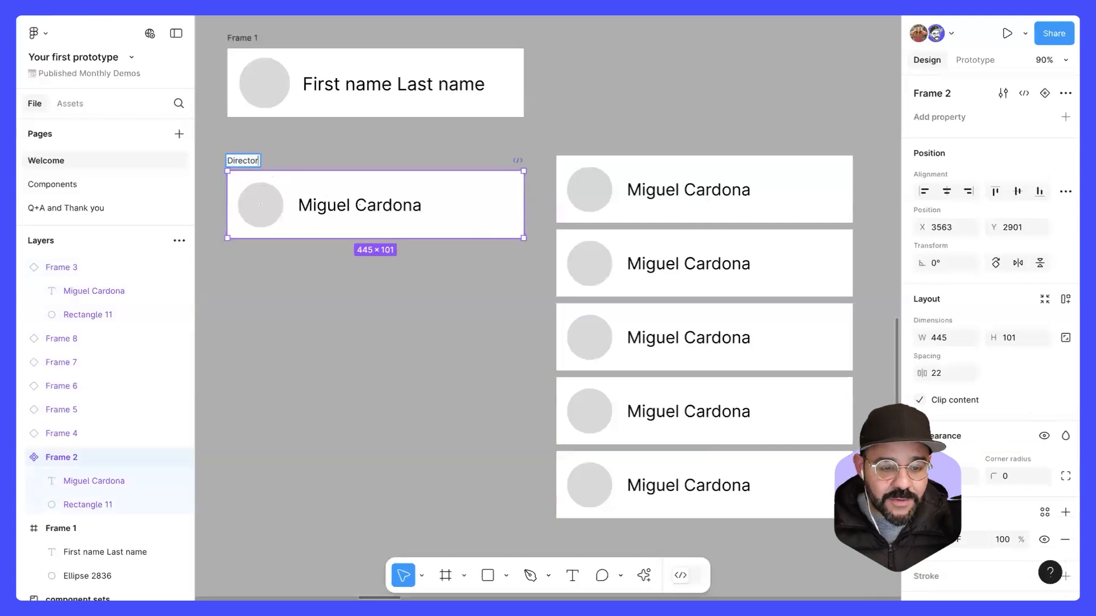
{"action": "type", "text": "y listing"}
{"action": "key", "text": "Return"}
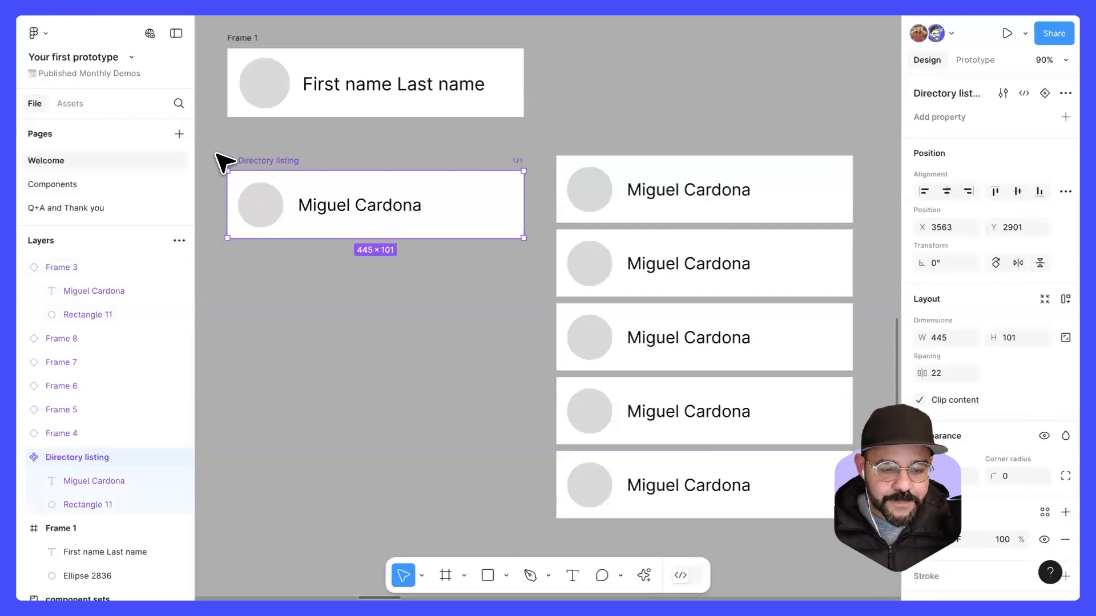
Step: Try moving the component's name text to X 130 and enlarging its circle to 94 × 94, undoing each change
{"action": "left_click_drag", "start_coordinate": [337, 216], "coordinate": [377, 215]}
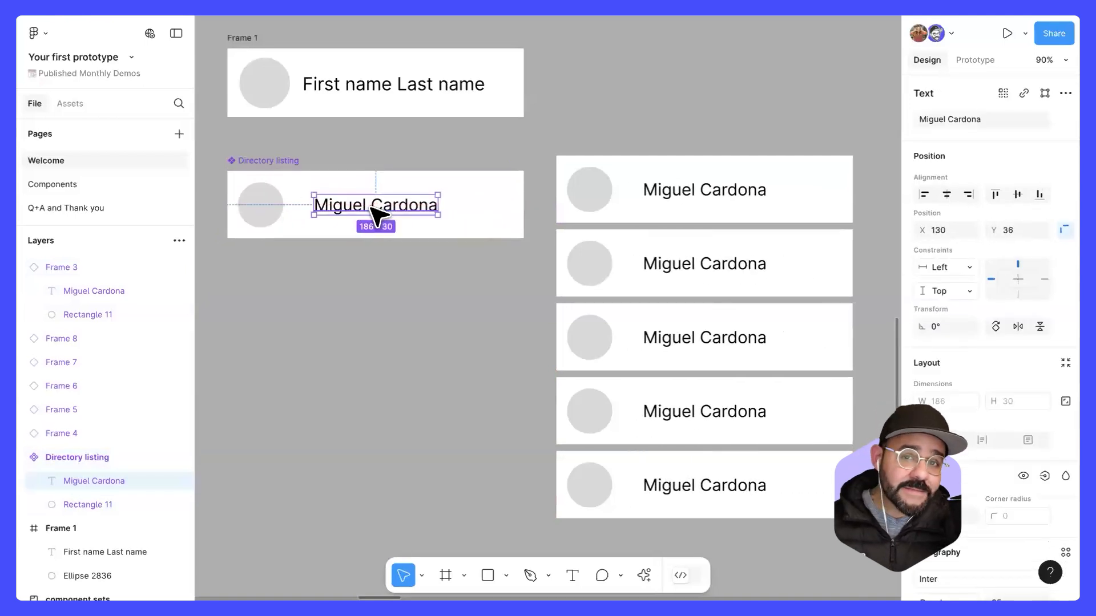
{"action": "key", "text": "ctrl+z"}
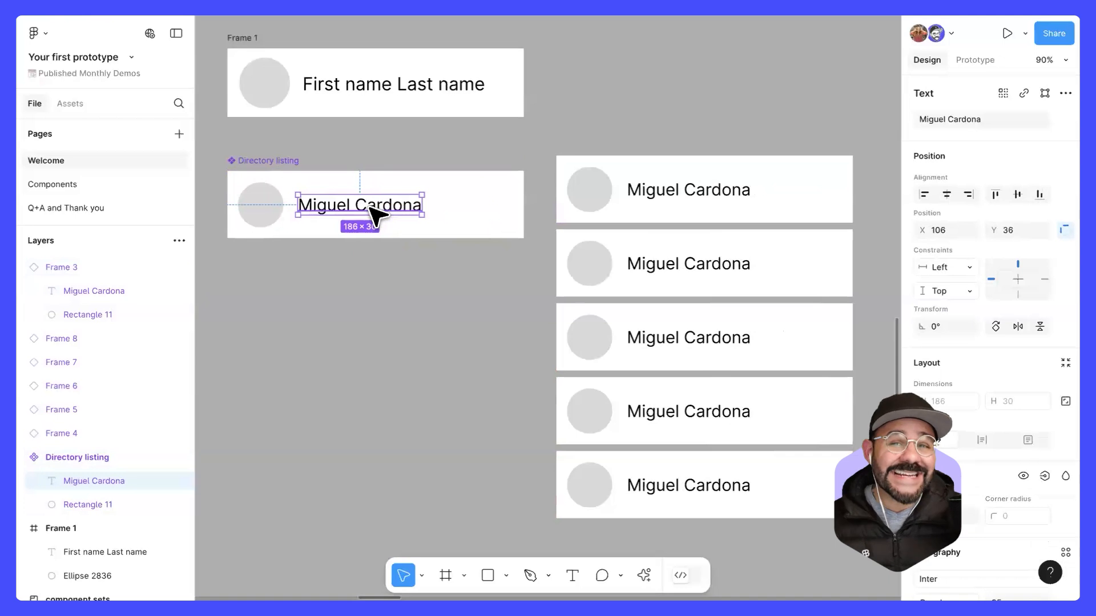
{"action": "left_click", "coordinate": [258, 201]}
{"action": "left_click_drag", "start_coordinate": [285, 178], "coordinate": [290, 179]}
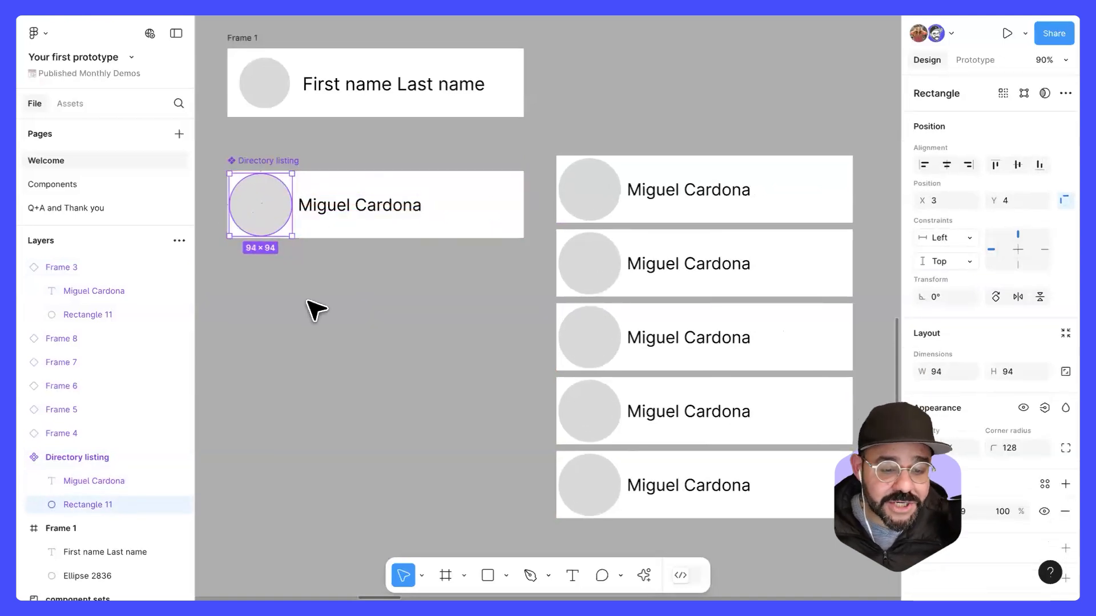
{"action": "key", "text": "ctrl+z"}
Step: Set the Directory listing component's corner radius to 8
{"action": "left_click", "coordinate": [289, 176]}
{"action": "left_click", "coordinate": [279, 160]}
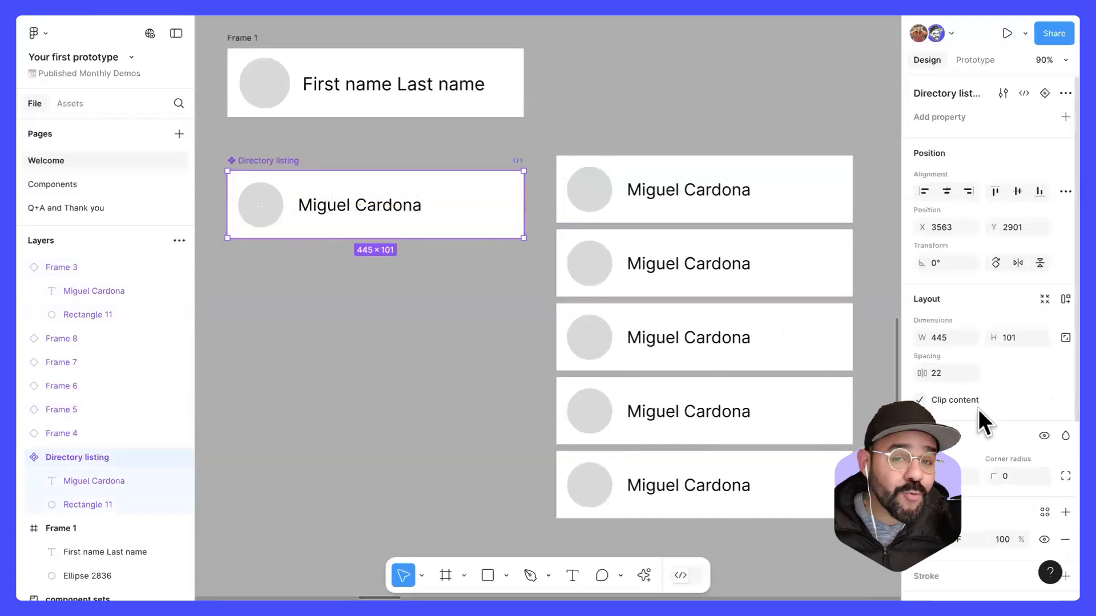
{"action": "scroll", "coordinate": [988, 393], "scroll_direction": "down", "scroll_amount": 2}
{"action": "left_click_drag", "start_coordinate": [993, 420], "coordinate": [50, 417]}
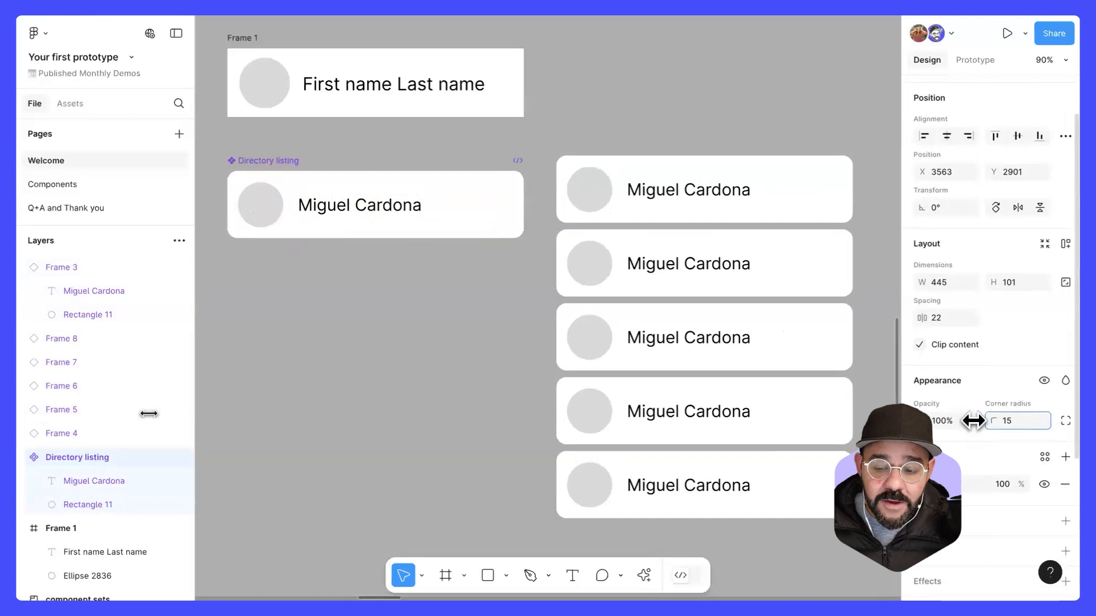
{"action": "left_click", "coordinate": [1008, 423]}
{"action": "type", "text": "8"}
{"action": "key", "text": "Return"}
{"action": "left_click", "coordinate": [408, 405]}
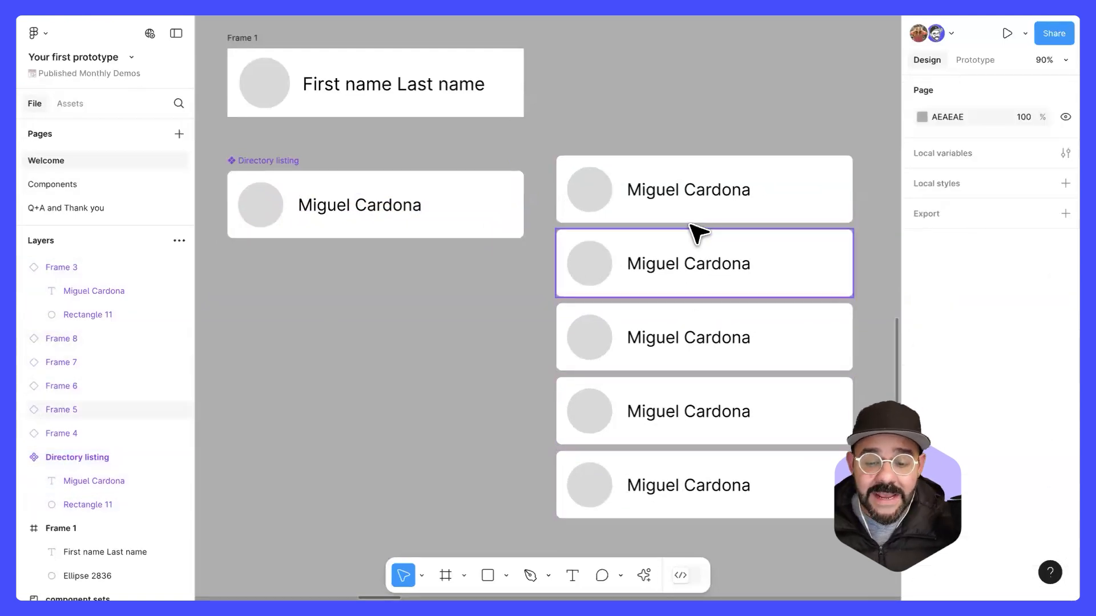
Step: Override the name text in each of the three uppermost instances with a different person's first name
{"action": "double_click", "coordinate": [684, 194]}
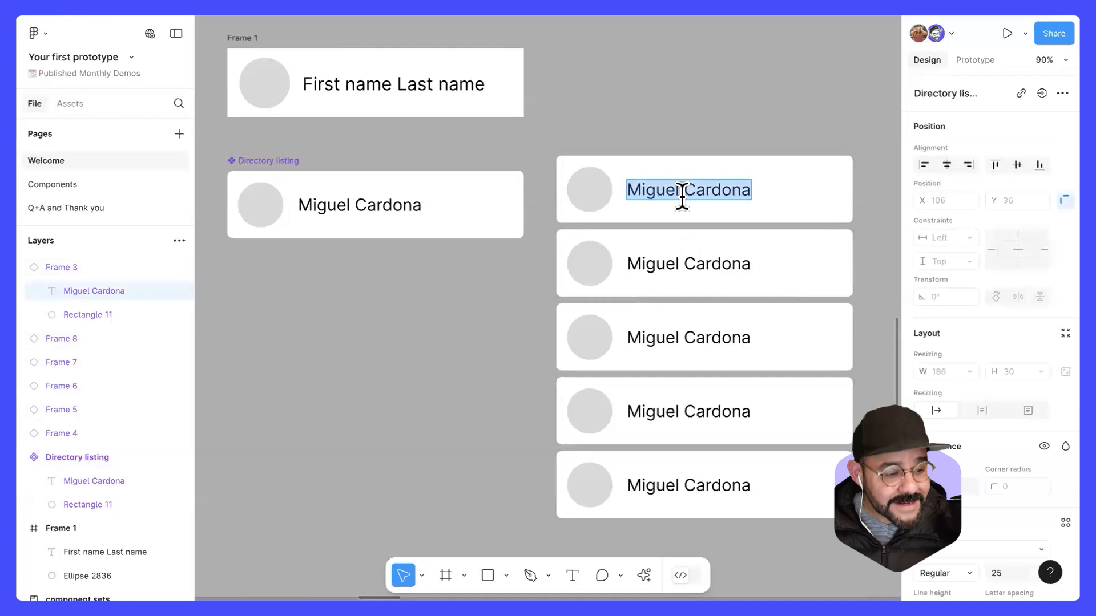
{"action": "type", "text": "Victor"}
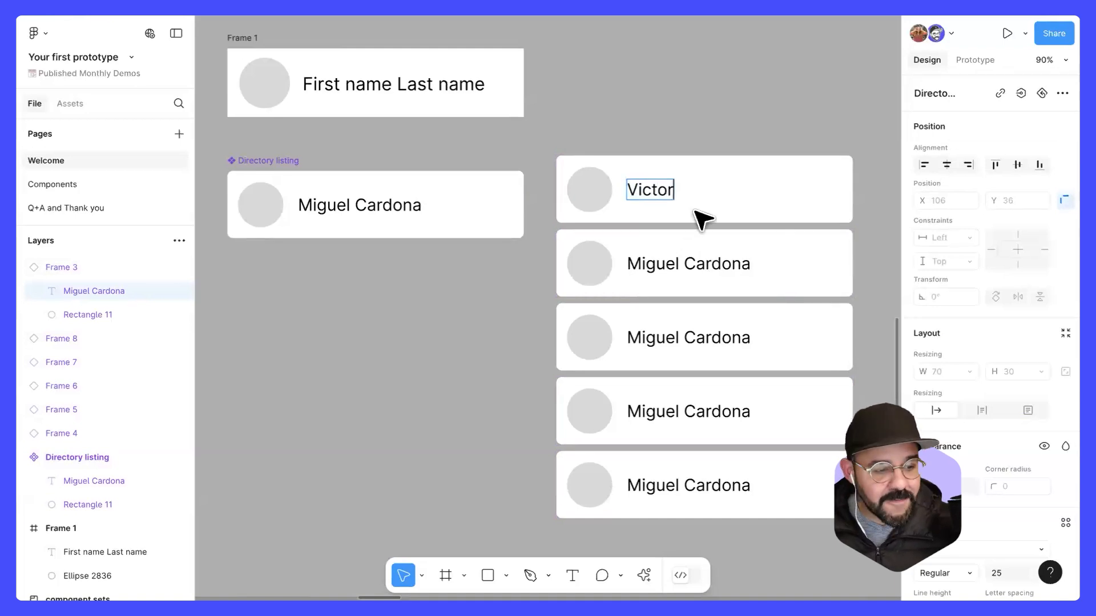
{"action": "double_click", "coordinate": [701, 264]}
{"action": "type", "text": "Jerick"}
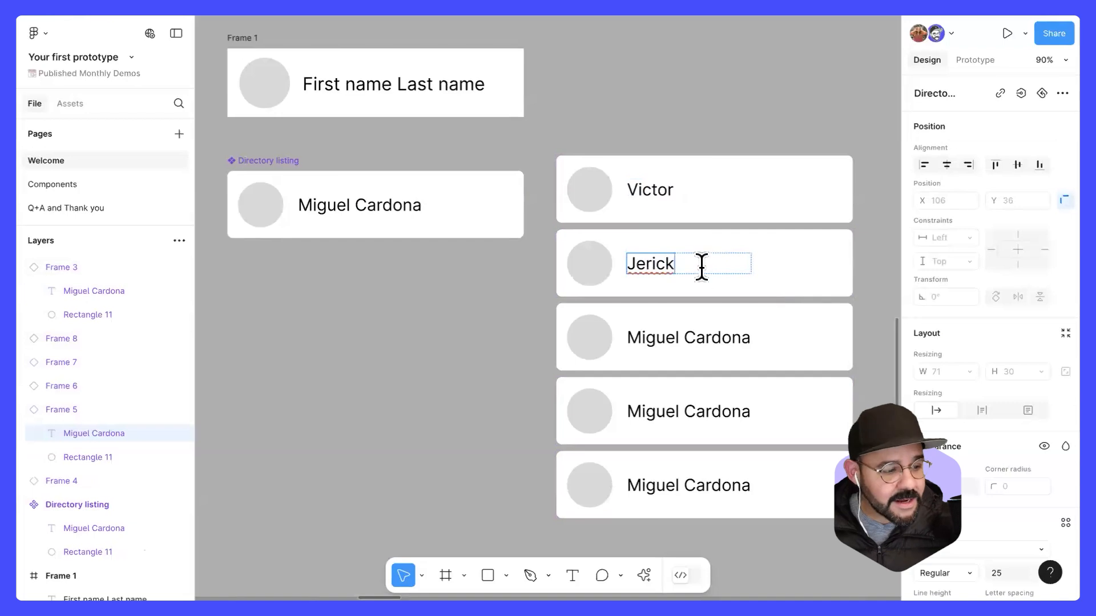
{"action": "double_click", "coordinate": [700, 331]}
{"action": "type", "text": "X"}
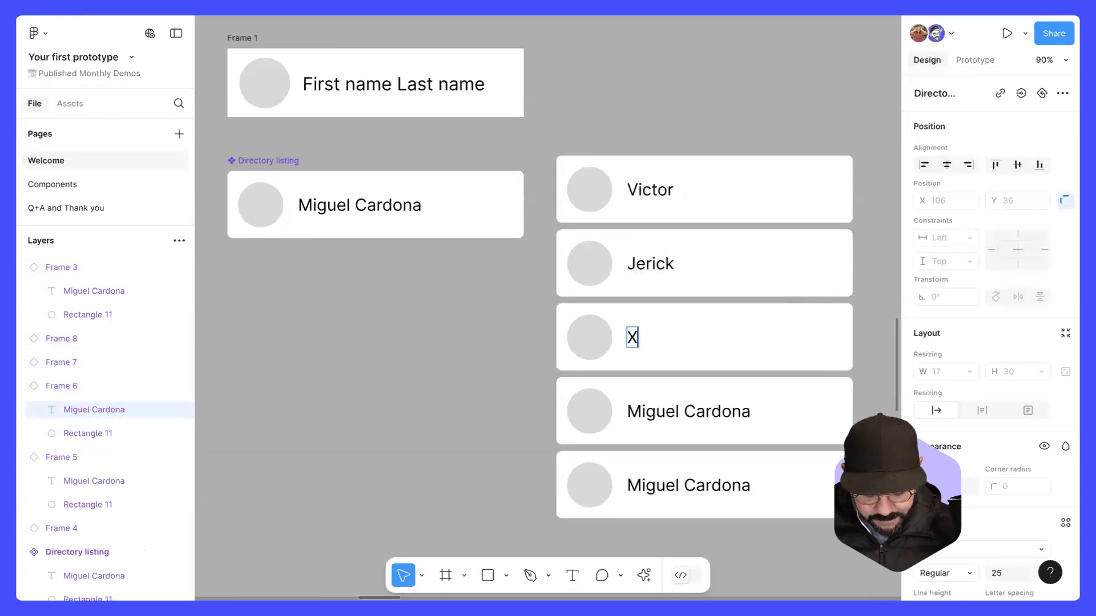
{"action": "left_click", "coordinate": [468, 346]}
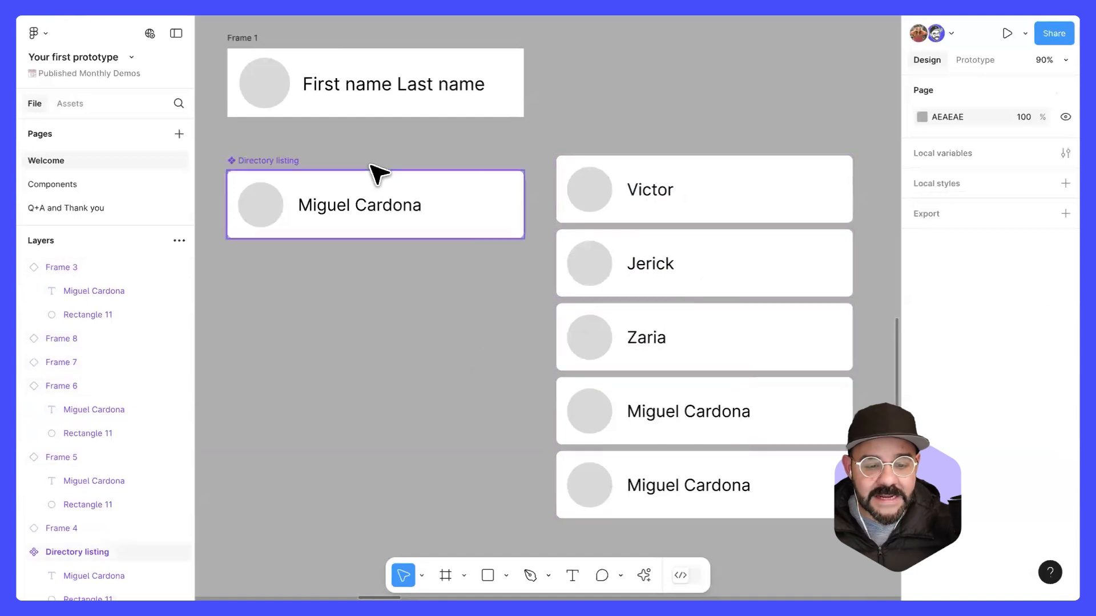
Step: Try shifting the name text inside the Directory listing component horizontally
{"action": "double_click", "coordinate": [379, 206]}
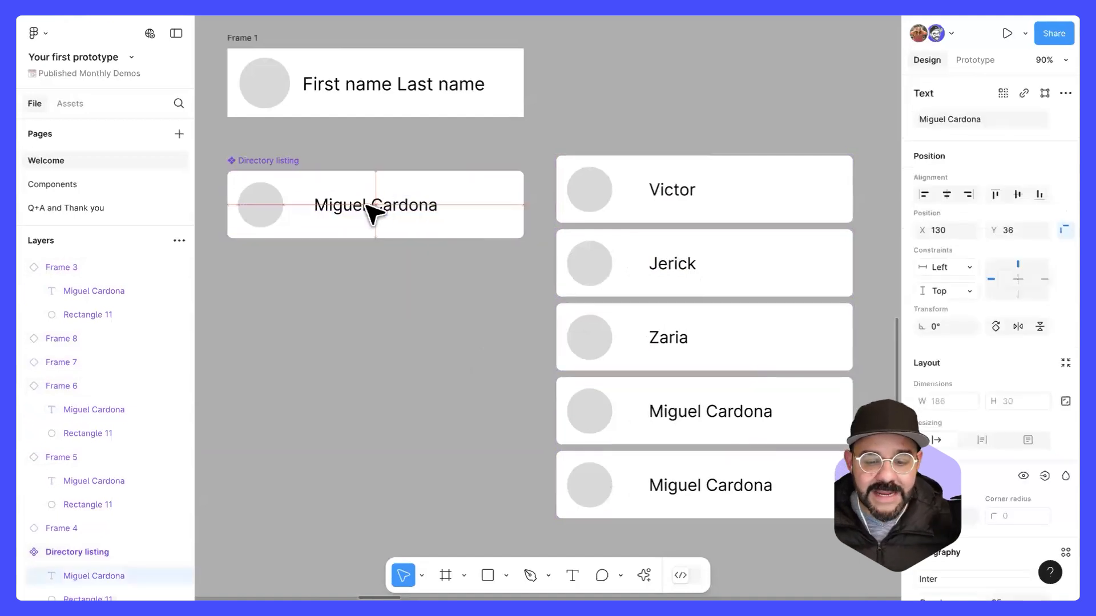
{"action": "left_click", "coordinate": [435, 314]}
{"action": "scroll", "coordinate": [436, 315], "scroll_direction": "down", "scroll_amount": 2}
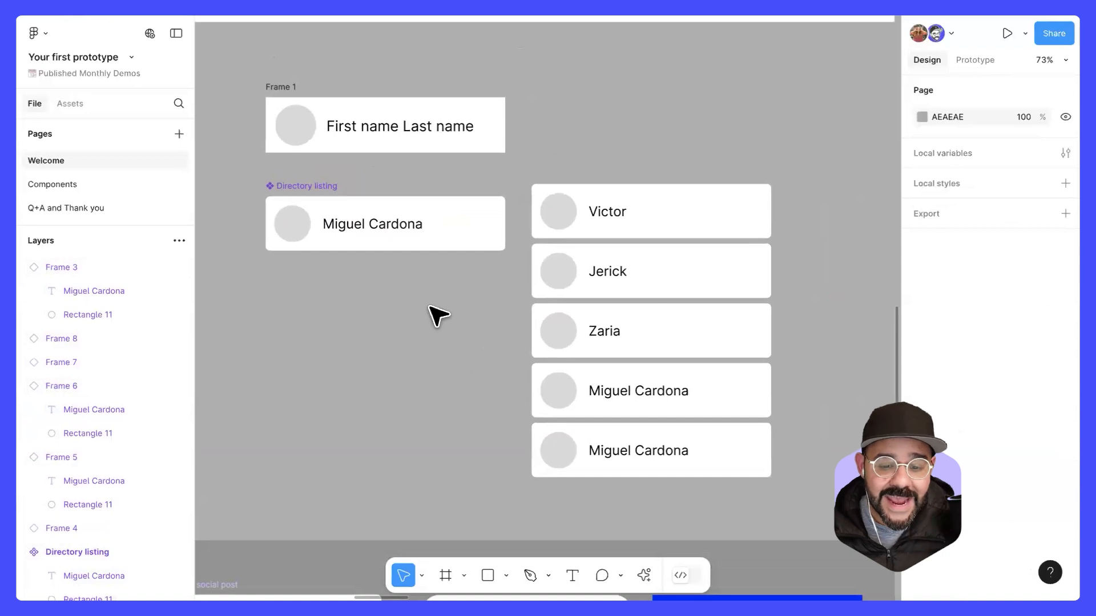
{"action": "scroll", "coordinate": [439, 314], "scroll_direction": "down", "scroll_amount": 2}
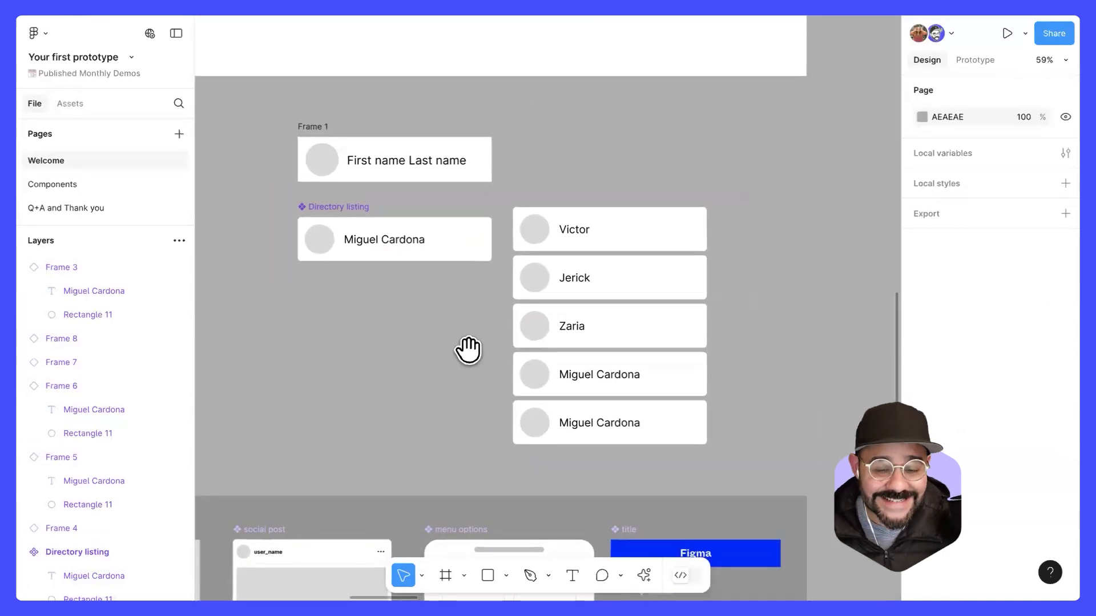
{"action": "scroll", "coordinate": [399, 331], "scroll_direction": "down", "scroll_amount": 2}
{"action": "scroll", "coordinate": [381, 315], "scroll_direction": "down", "scroll_amount": 1}
{"action": "left_click_drag", "start_coordinate": [352, 334], "coordinate": [406, 297]}
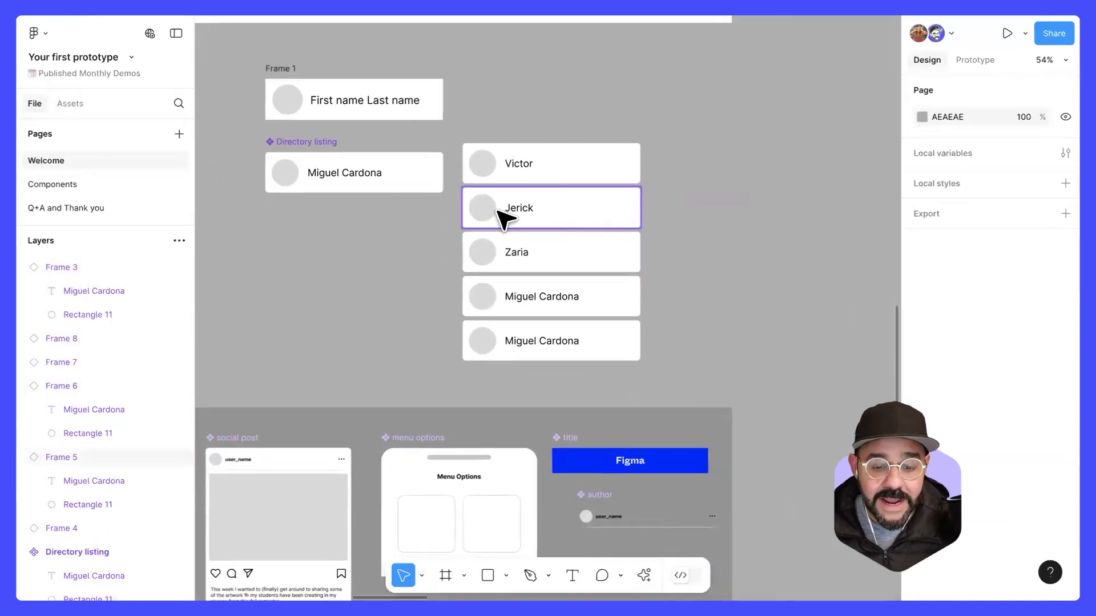
{"action": "scroll", "coordinate": [492, 209], "scroll_direction": "up", "scroll_amount": 3}
{"action": "scroll", "coordinate": [492, 209], "scroll_direction": "up", "scroll_amount": 1}
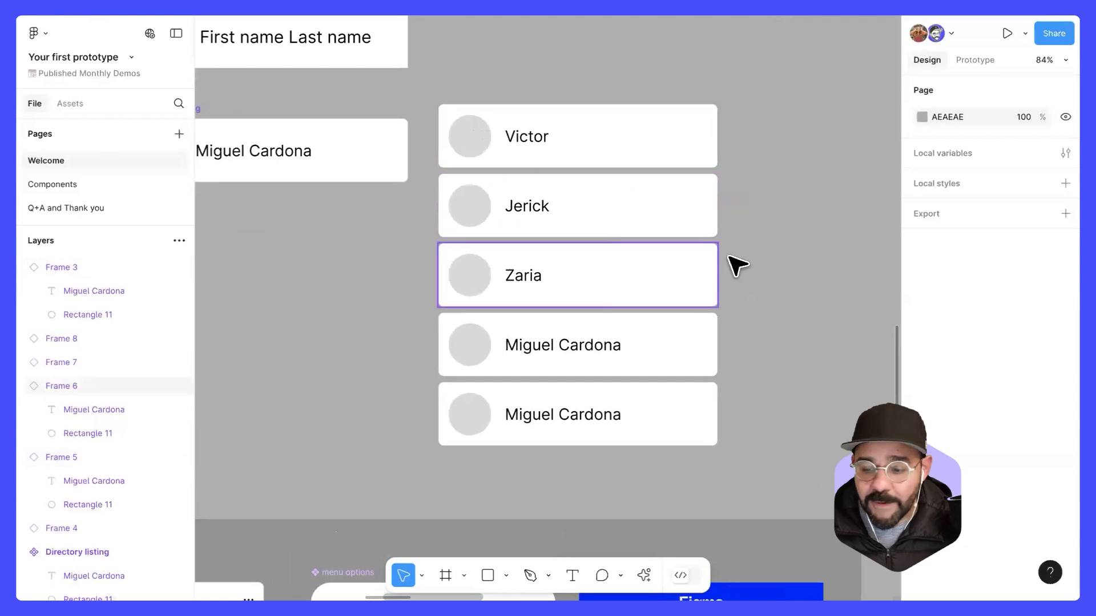
Step: Change the fill of the circle in the Directory listing component to light red F56666
{"action": "left_click", "coordinate": [489, 147], "text": "super"}
{"action": "left_click", "coordinate": [359, 215]}
{"action": "left_click_drag", "start_coordinate": [364, 219], "coordinate": [477, 233]}
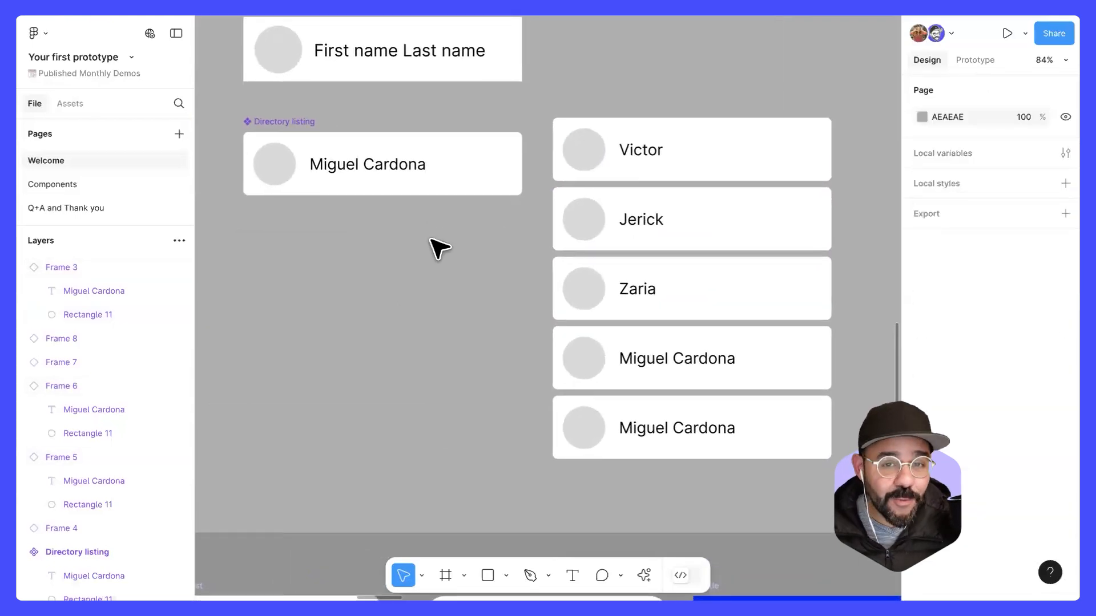
{"action": "left_click", "coordinate": [274, 168], "text": "super"}
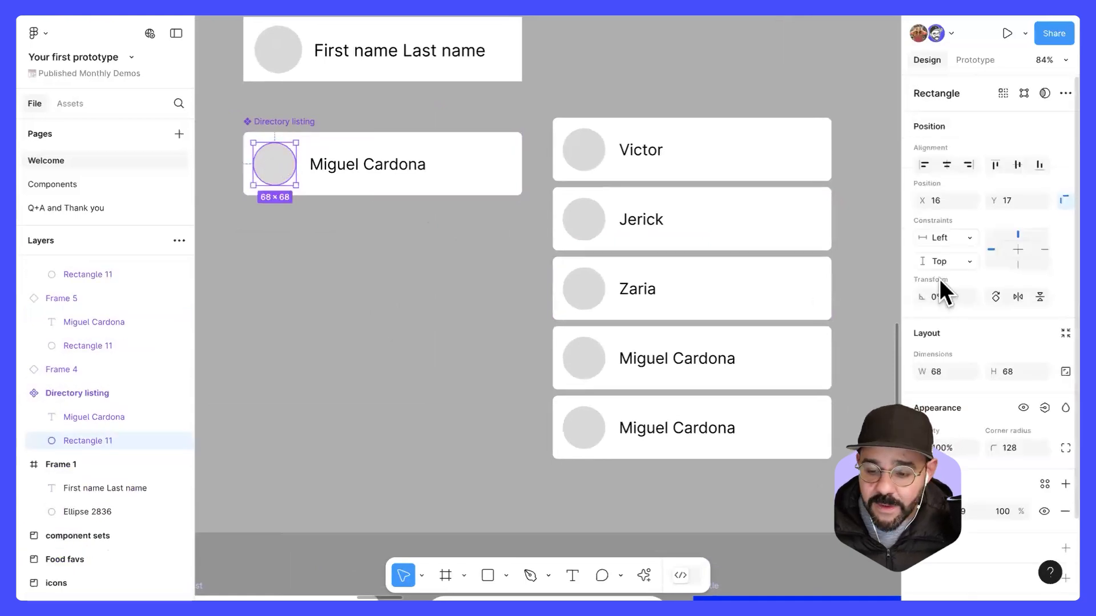
{"action": "scroll", "coordinate": [939, 279], "scroll_direction": "down", "scroll_amount": 3}
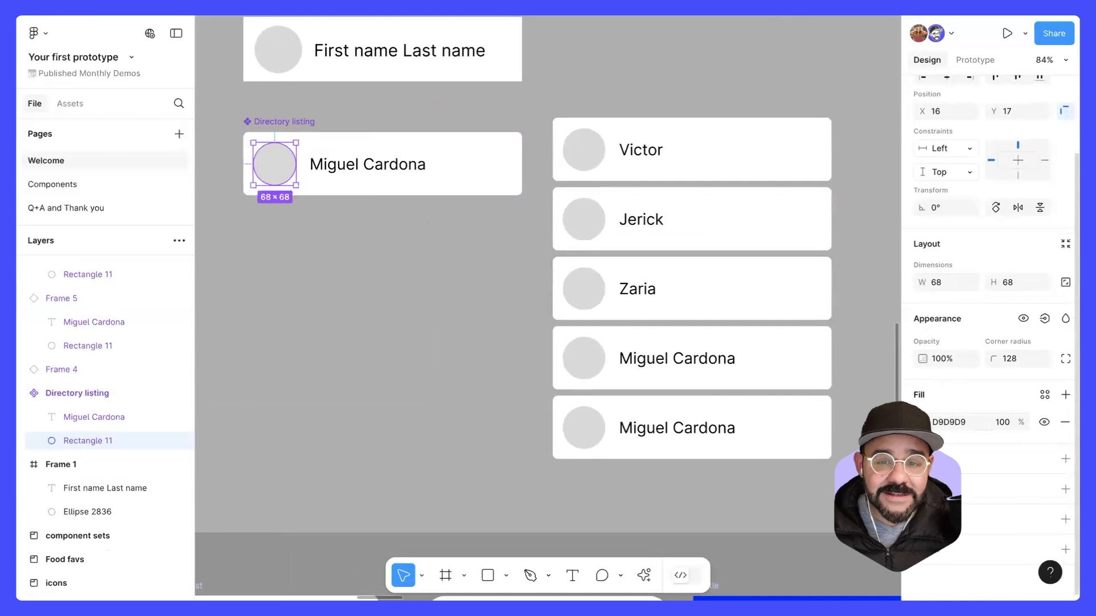
{"action": "left_click", "coordinate": [923, 423]}
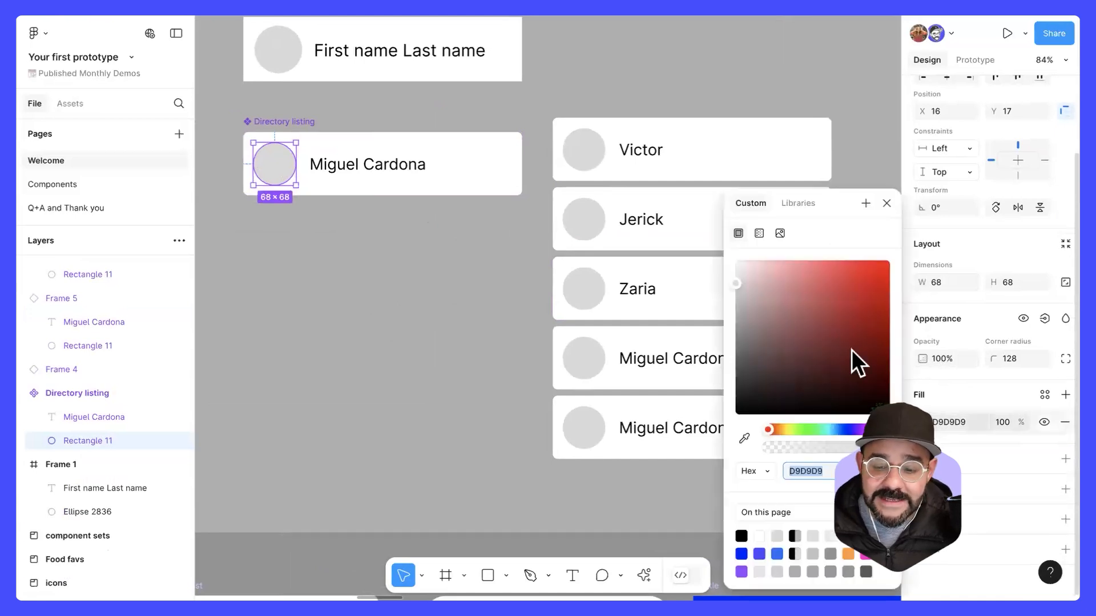
{"action": "left_click", "coordinate": [826, 267]}
{"action": "left_click", "coordinate": [401, 334]}
Step: Override the circle's fill with blue in the second instance and with green 66F5BC in the third instance
{"action": "left_click", "coordinate": [588, 218], "text": "super"}
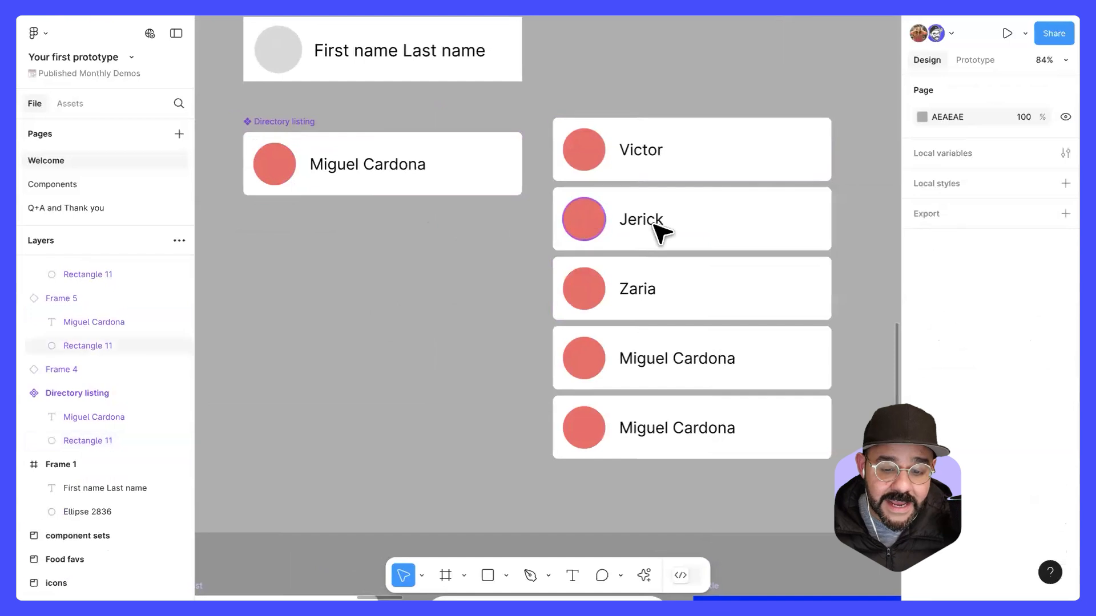
{"action": "left_click", "coordinate": [922, 510]}
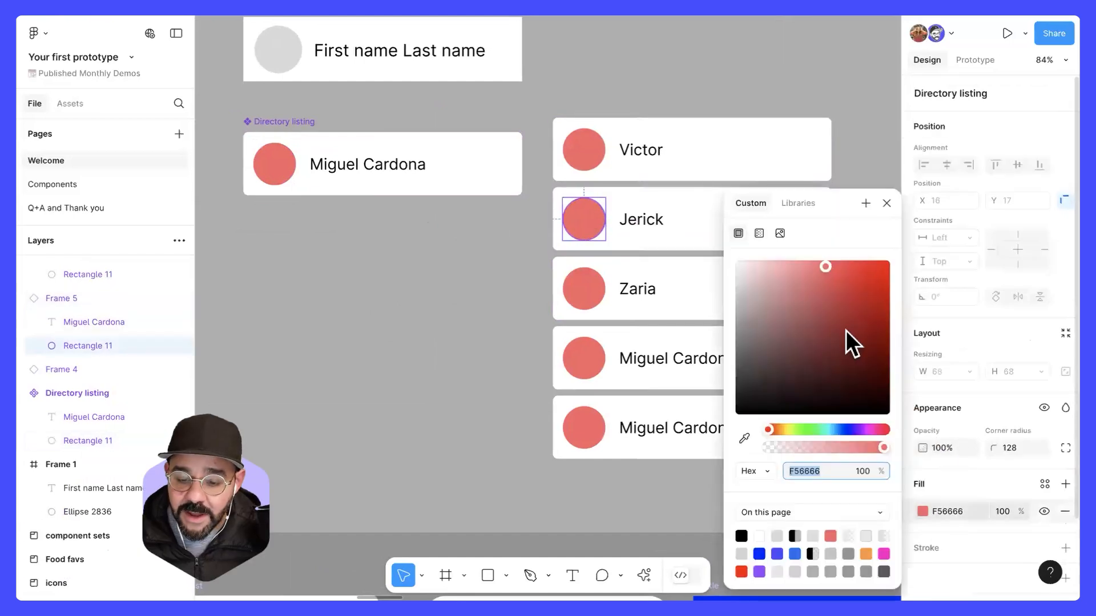
{"action": "left_click", "coordinate": [846, 430]}
{"action": "left_click", "coordinate": [592, 295], "text": "super"}
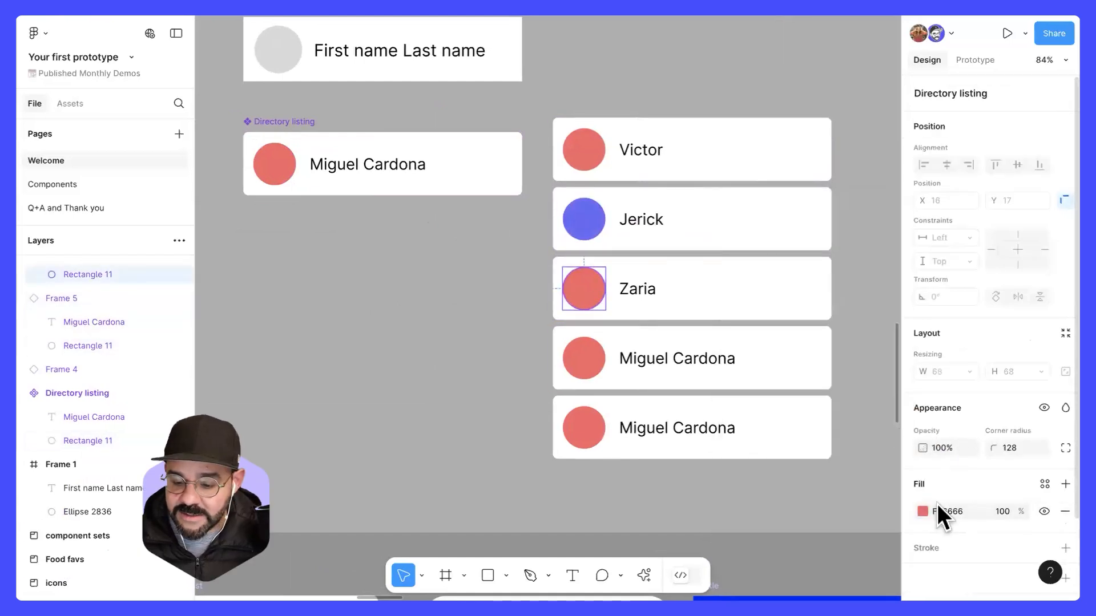
{"action": "left_click", "coordinate": [923, 511]}
{"action": "left_click", "coordinate": [818, 430]}
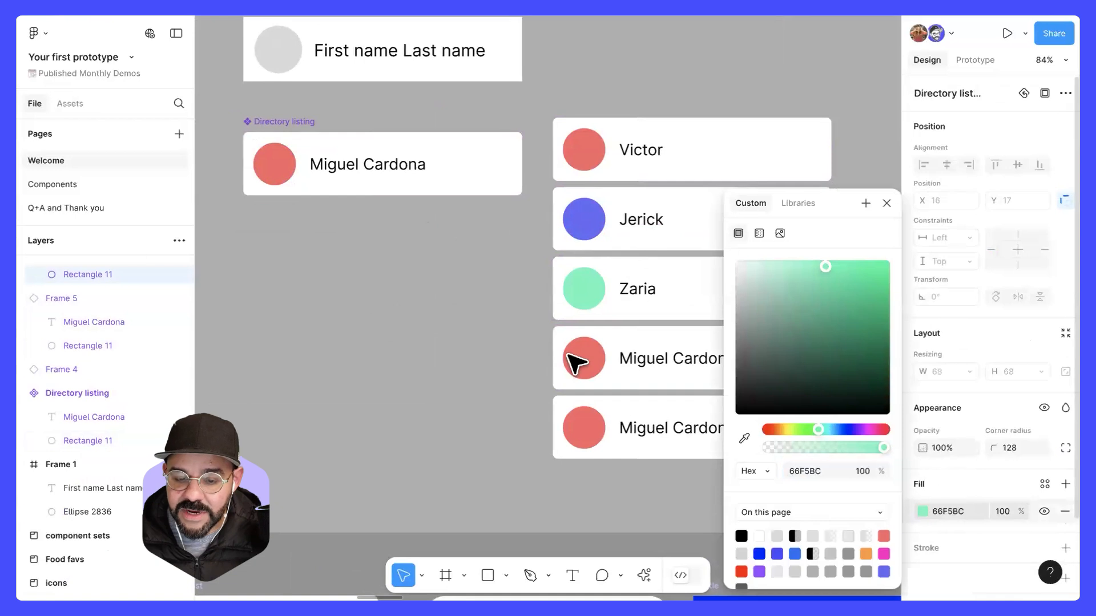
{"action": "left_click", "coordinate": [451, 300]}
Step: Switch the Directory listing component's circle from a solid fill to an image fill, keeping the placeholder image
{"action": "left_click", "coordinate": [291, 177], "text": "super"}
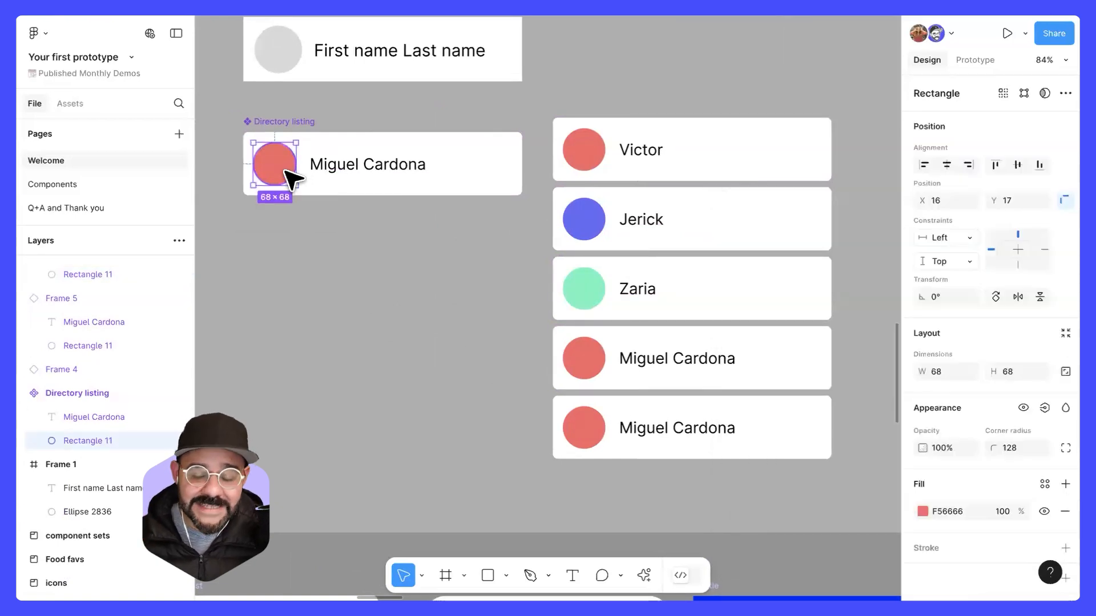
{"action": "left_click", "coordinate": [922, 510]}
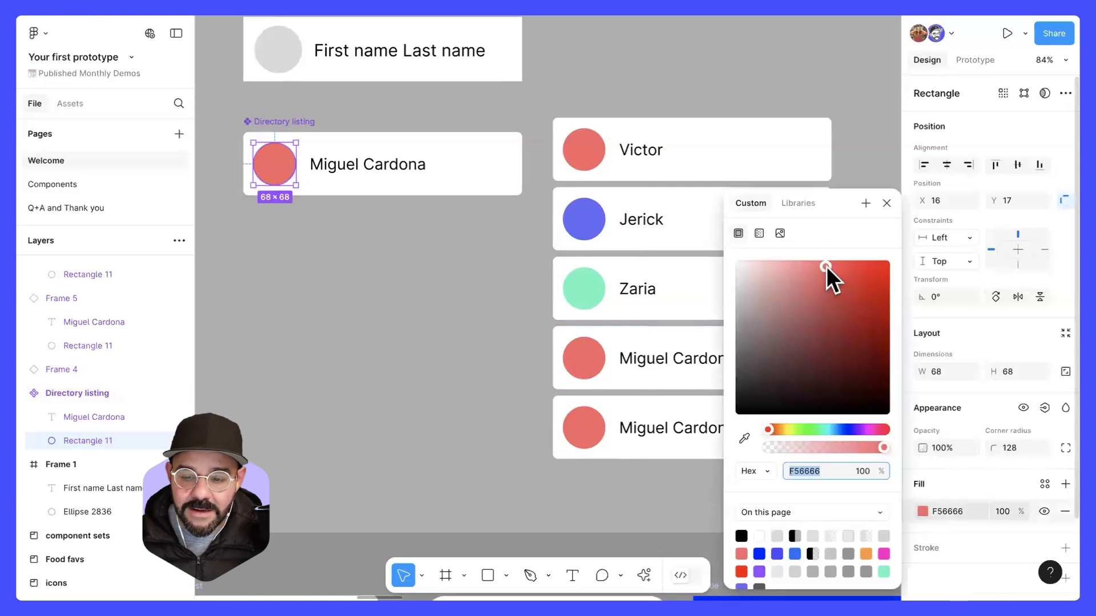
{"action": "left_click", "coordinate": [781, 233]}
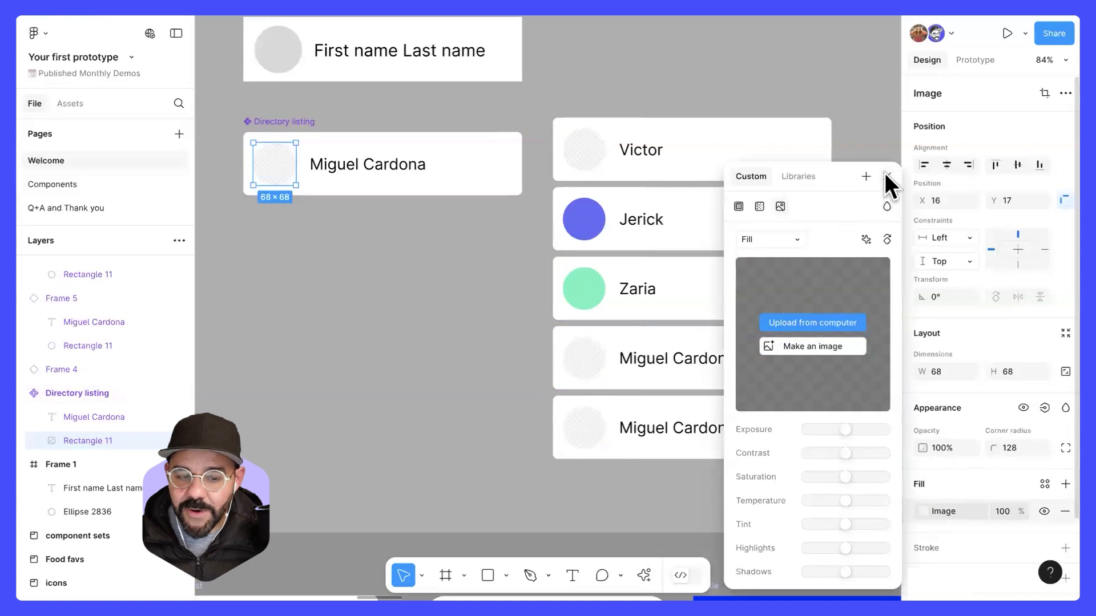
{"action": "left_click", "coordinate": [886, 175]}
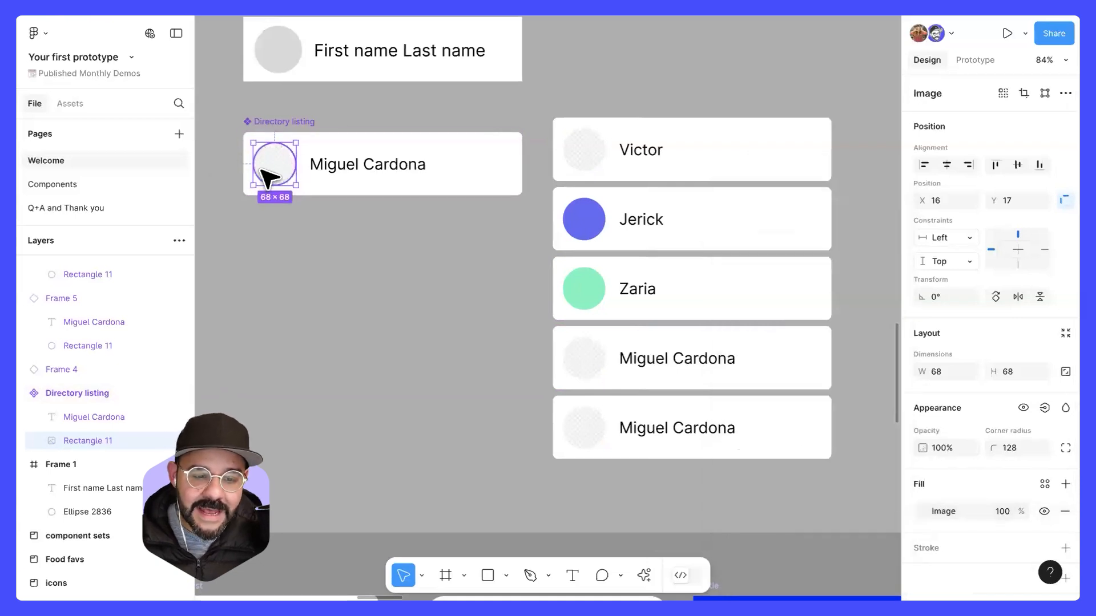
Step: Fill the circle in the first Directory listing instance with a portrait photo uploaded from the computer
{"action": "left_click", "coordinate": [580, 149]}
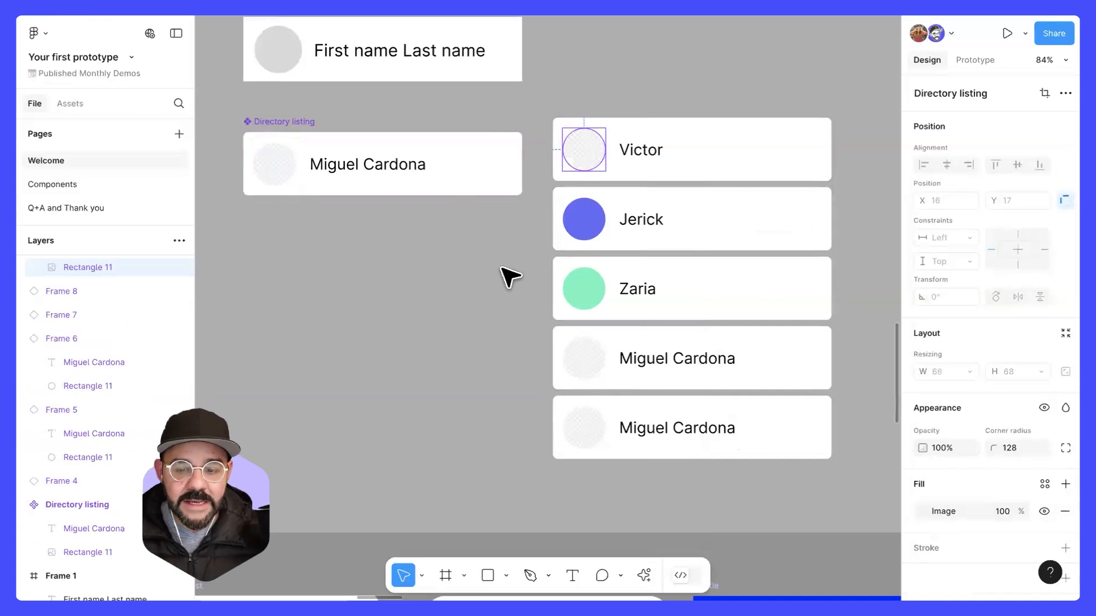
{"action": "left_click", "coordinate": [481, 285]}
{"action": "scroll", "coordinate": [460, 282], "scroll_direction": "down", "scroll_amount": 2}
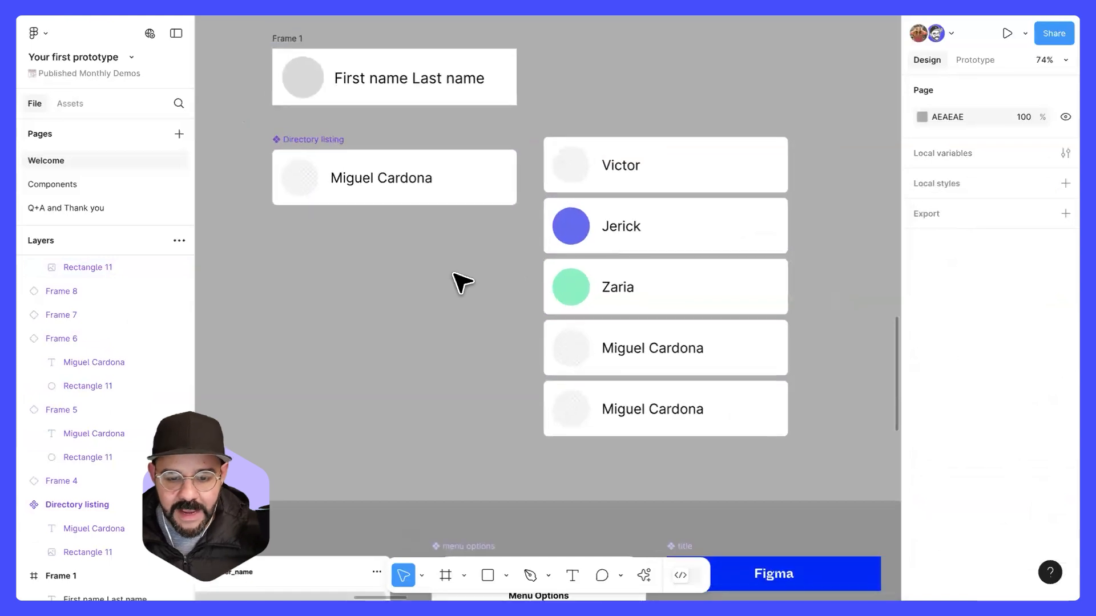
{"action": "scroll", "coordinate": [548, 171], "scroll_direction": "up", "scroll_amount": 1}
{"action": "left_click", "coordinate": [571, 165]}
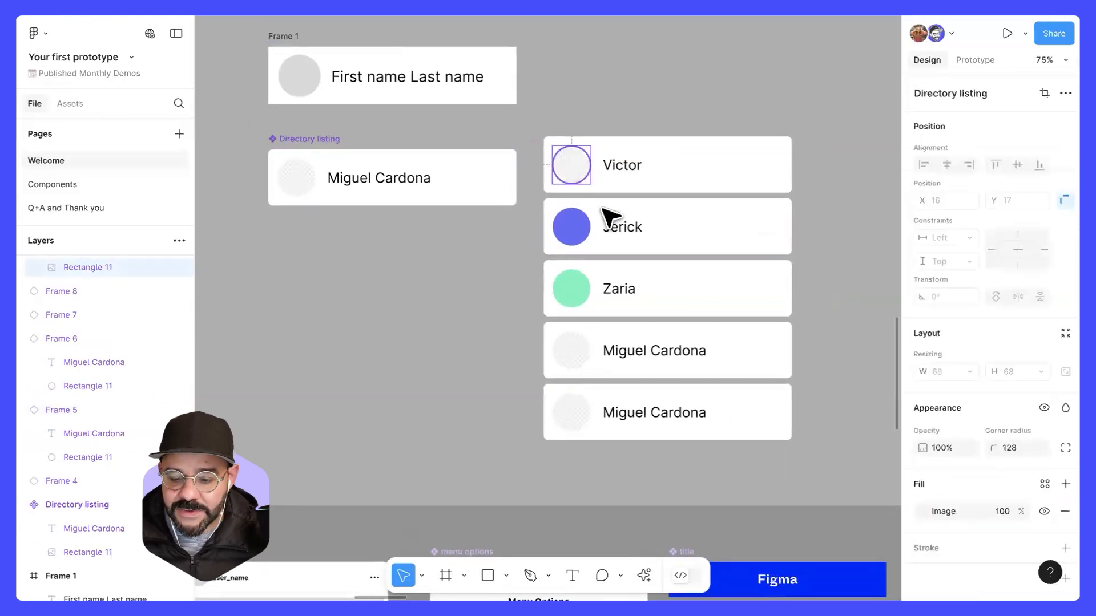
{"action": "left_click", "coordinate": [922, 510]}
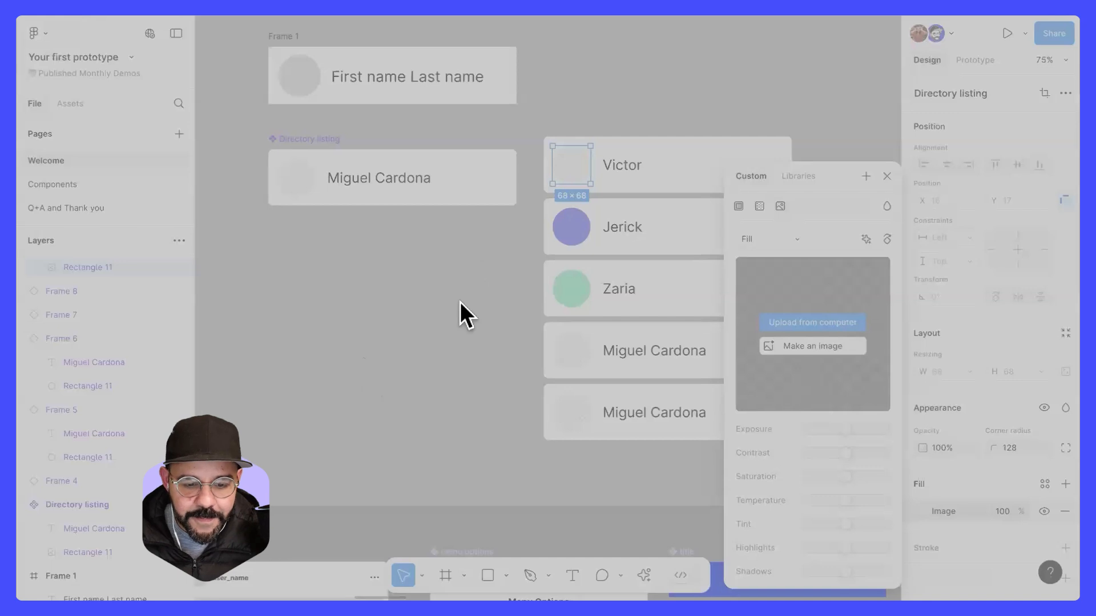
{"action": "left_click", "coordinate": [755, 412]}
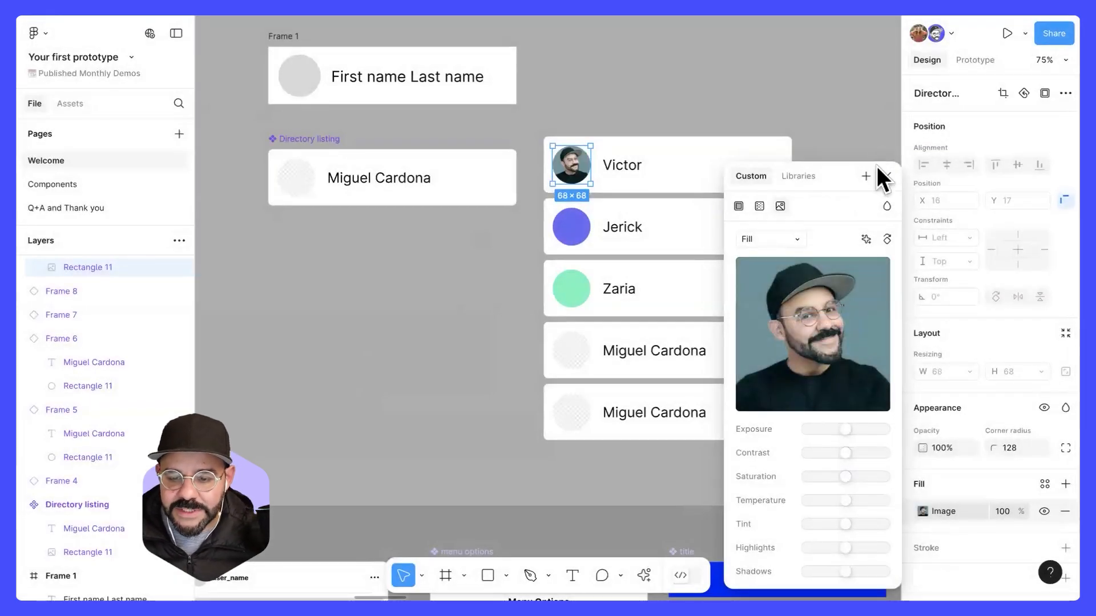
{"action": "left_click", "coordinate": [734, 98]}
{"action": "scroll", "coordinate": [583, 173], "scroll_direction": "up", "scroll_amount": 5}
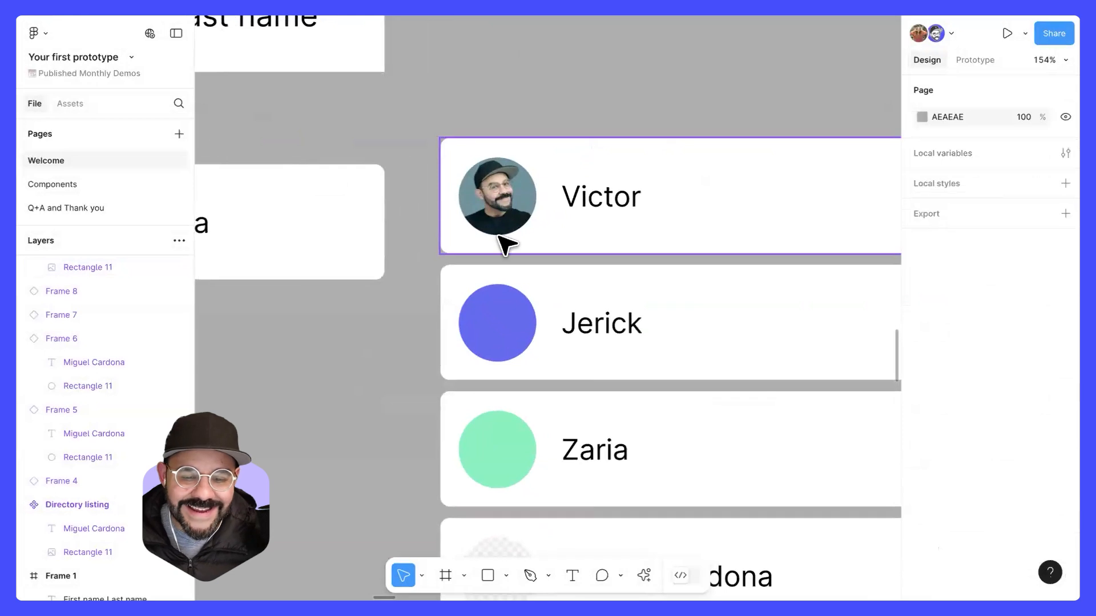
Step: Review the Directory listing component alongside its five instances and their overrides
{"action": "scroll", "coordinate": [399, 306], "scroll_direction": "down", "scroll_amount": 5}
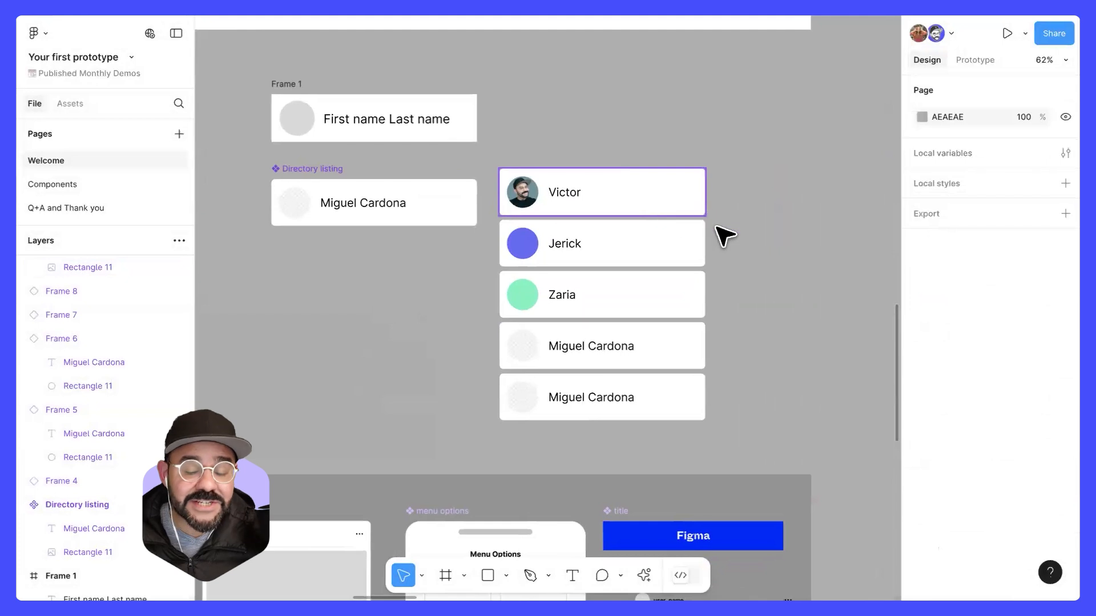
{"action": "scroll", "coordinate": [736, 230], "scroll_direction": "down", "scroll_amount": 3}
{"action": "left_click_drag", "start_coordinate": [677, 243], "coordinate": [512, 240]}
{"action": "left_click_drag", "start_coordinate": [583, 182], "coordinate": [506, 378]}
{"action": "left_click", "coordinate": [599, 236]}
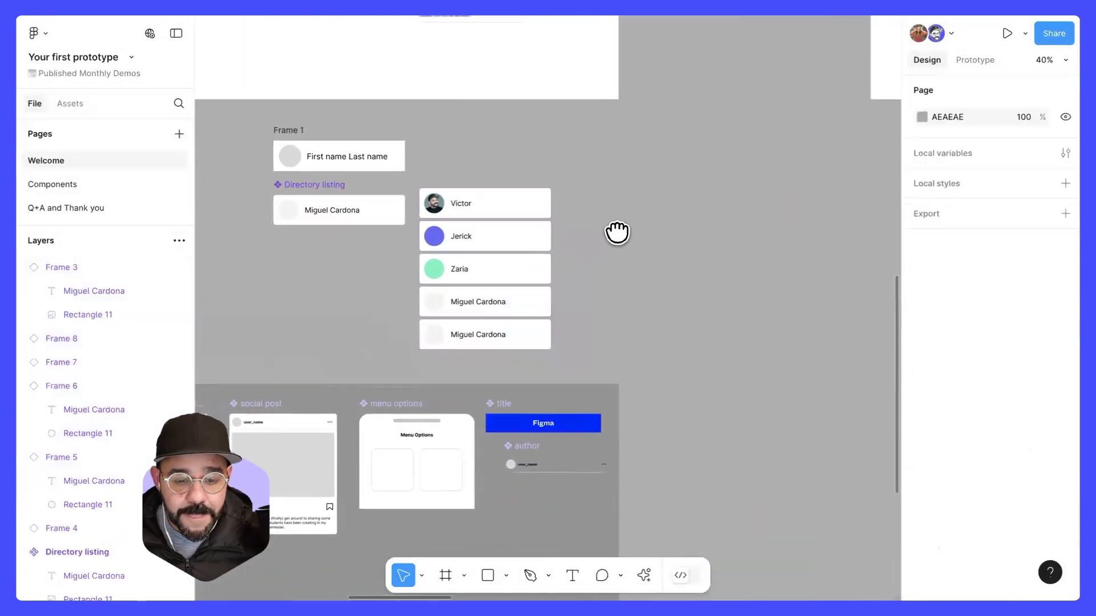
{"action": "left_click_drag", "start_coordinate": [617, 233], "coordinate": [727, 206]}
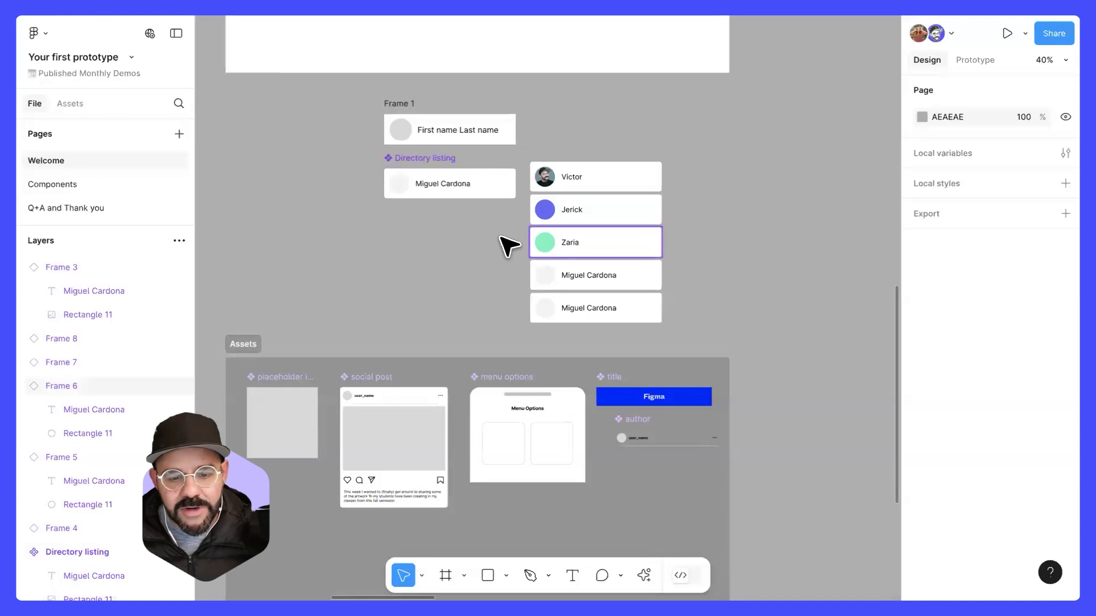
{"action": "scroll", "coordinate": [513, 227], "scroll_direction": "up", "scroll_amount": 5}
{"action": "scroll", "coordinate": [499, 244], "scroll_direction": "left", "scroll_amount": 2}
{"action": "scroll", "coordinate": [428, 205], "scroll_direction": "down", "scroll_amount": 3}
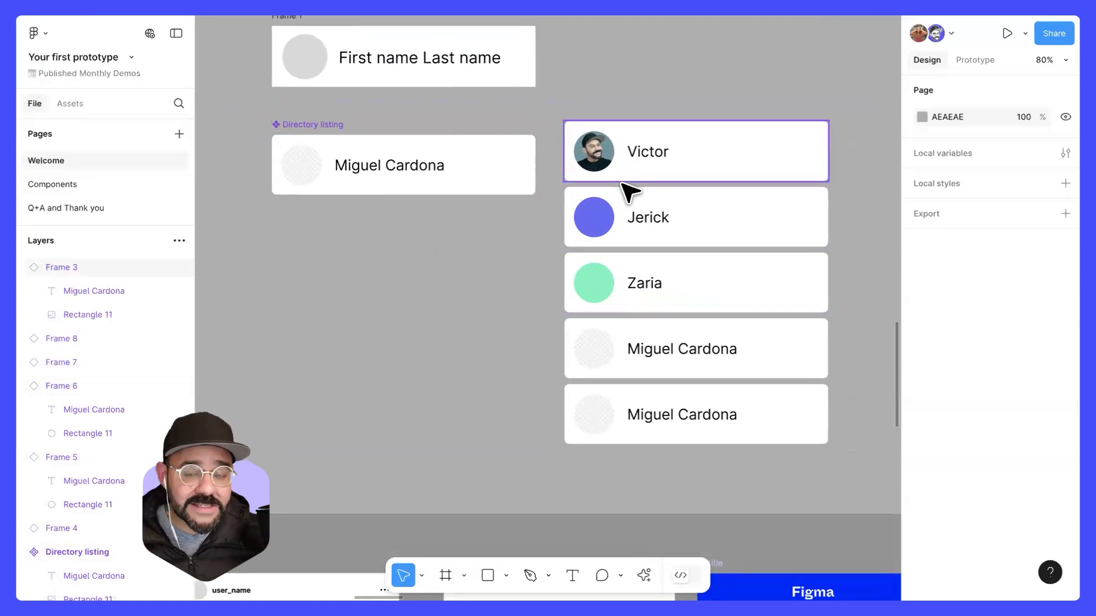
{"action": "scroll", "coordinate": [495, 280], "scroll_direction": "down", "scroll_amount": 3}
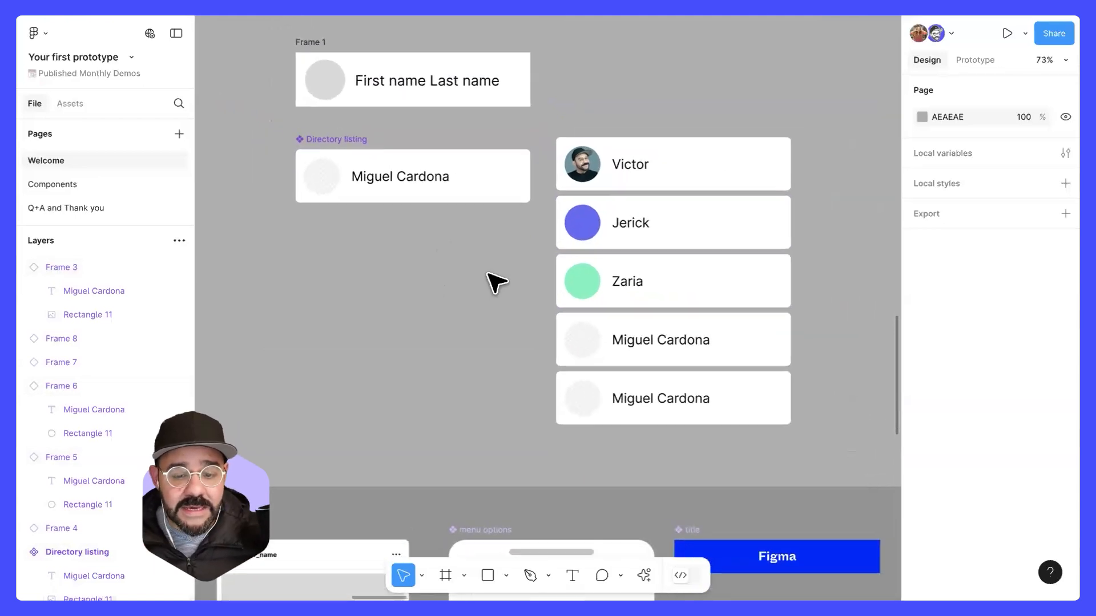
{"action": "left_click_drag", "start_coordinate": [665, 224], "coordinate": [636, 207]}
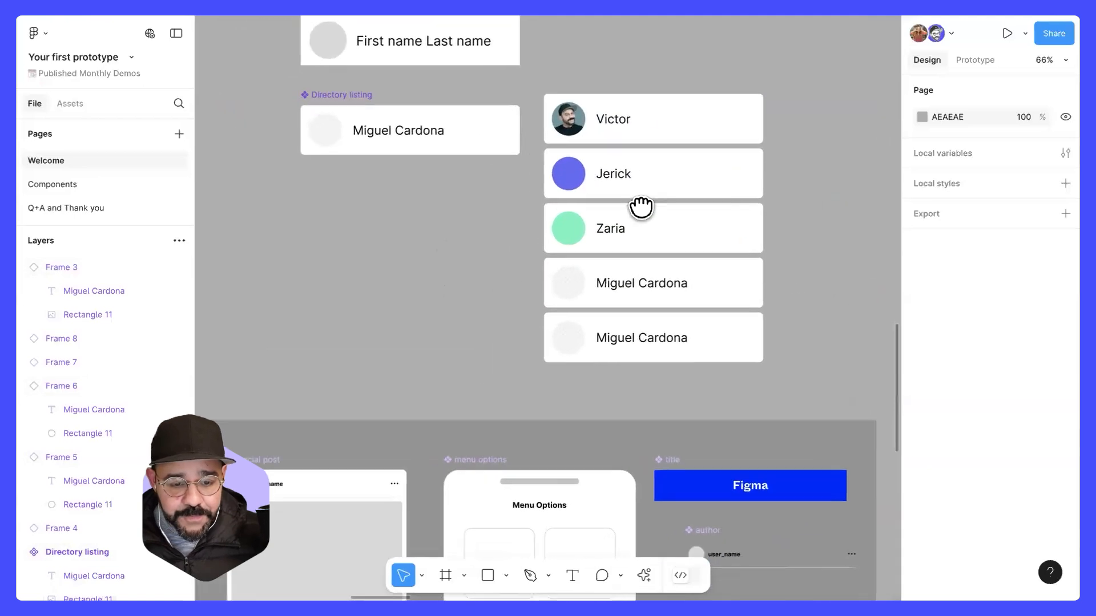
{"action": "key", "text": "f"}
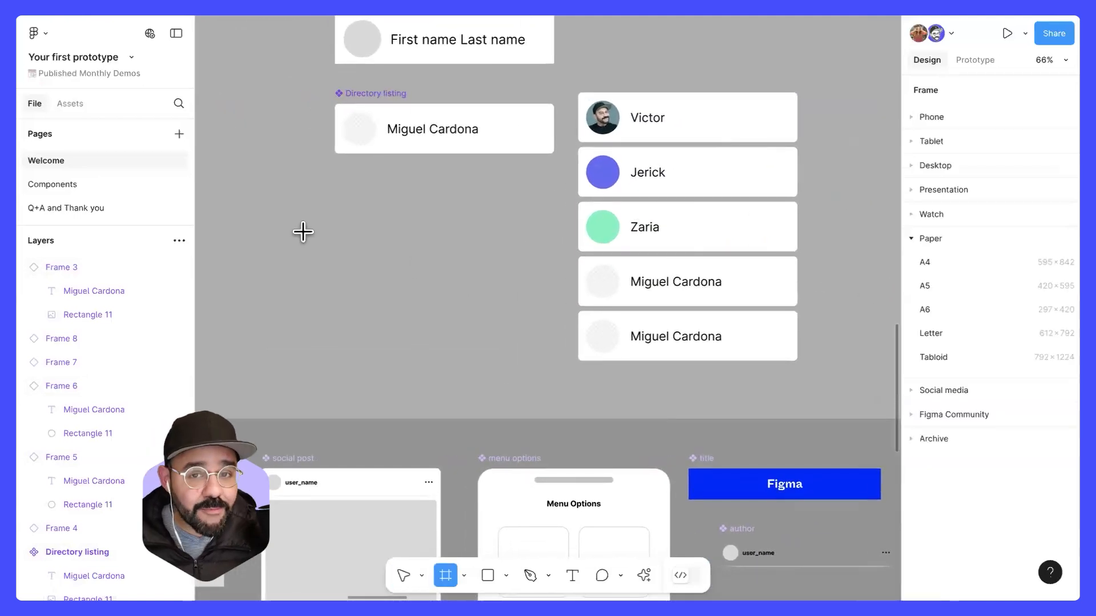
{"action": "left_click_drag", "start_coordinate": [303, 226], "coordinate": [510, 291]}
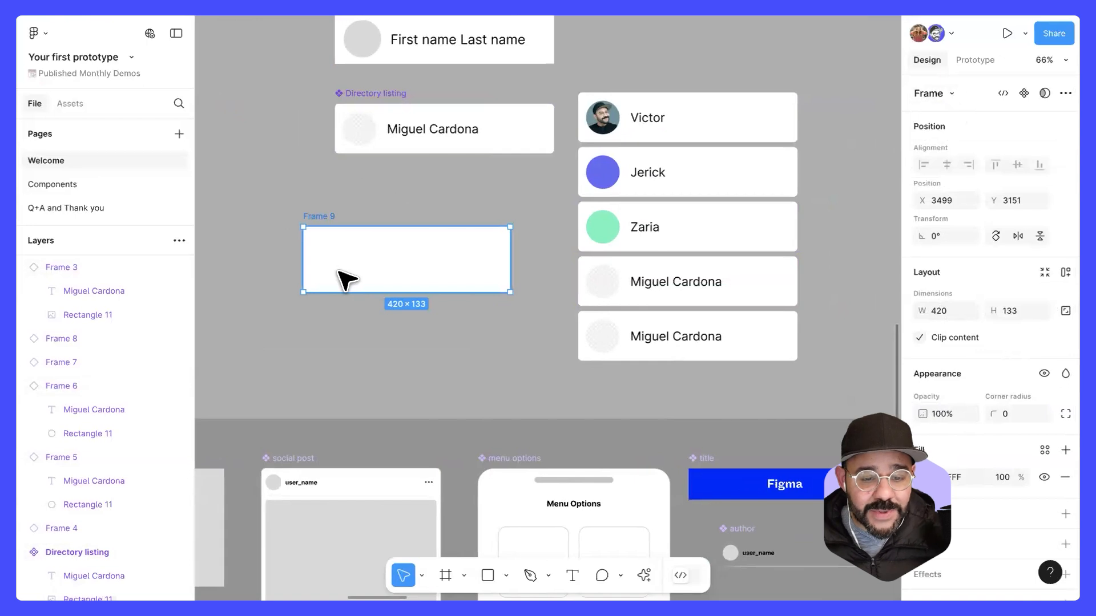
{"action": "scroll", "coordinate": [387, 289], "scroll_direction": "down", "scroll_amount": 3}
{"action": "left_click_drag", "start_coordinate": [408, 281], "coordinate": [739, 245]}
{"action": "scroll", "coordinate": [640, 249], "scroll_direction": "right", "scroll_amount": 5}
{"action": "left_click_drag", "start_coordinate": [309, 232], "coordinate": [521, 204]}
{"action": "key", "text": "space"}
{"action": "scroll", "coordinate": [528, 308], "scroll_direction": "down", "scroll_amount": 1}
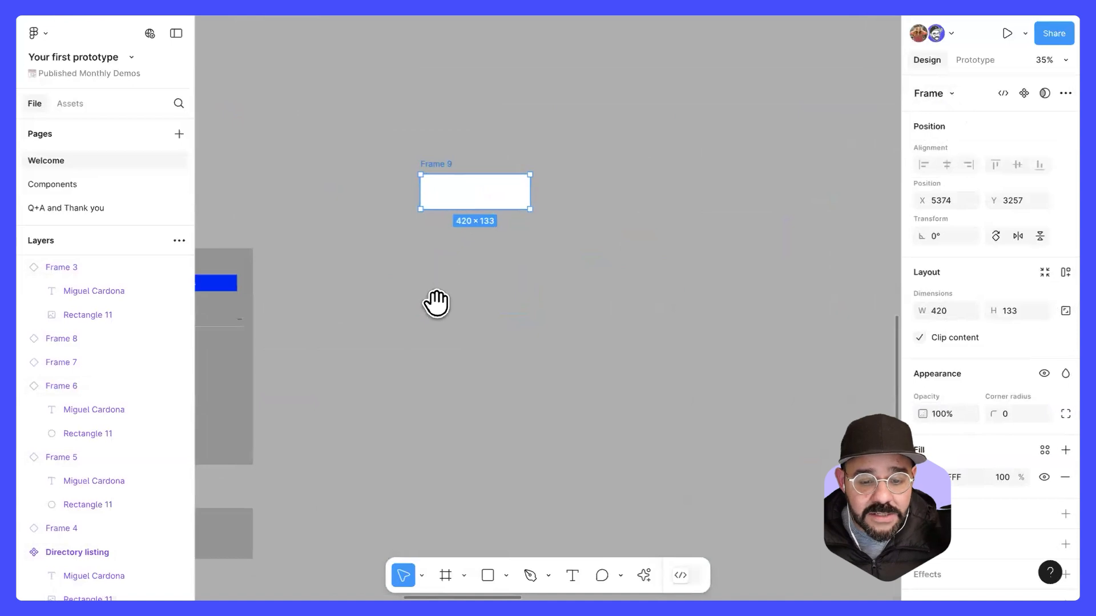
{"action": "scroll", "coordinate": [436, 301], "scroll_direction": "up", "scroll_amount": 3}
{"action": "left_click_drag", "start_coordinate": [453, 311], "coordinate": [451, 277]}
{"action": "key", "text": "Delete"}
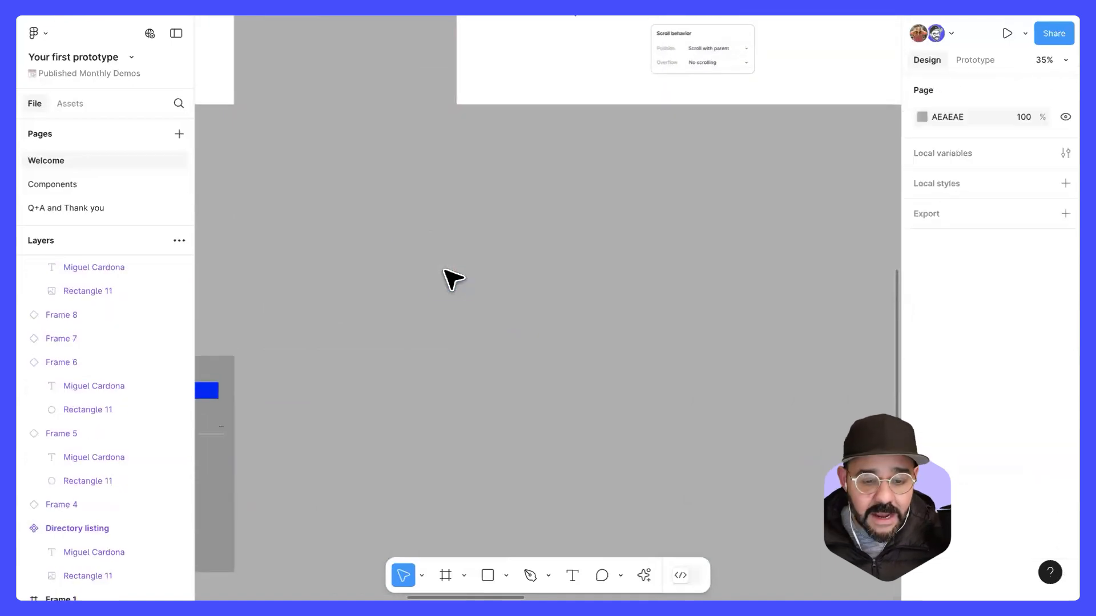
Step: Move the Directory listing component and its five instances to an empty area of the canvas, away from the Assets section
{"action": "key", "text": "space"}
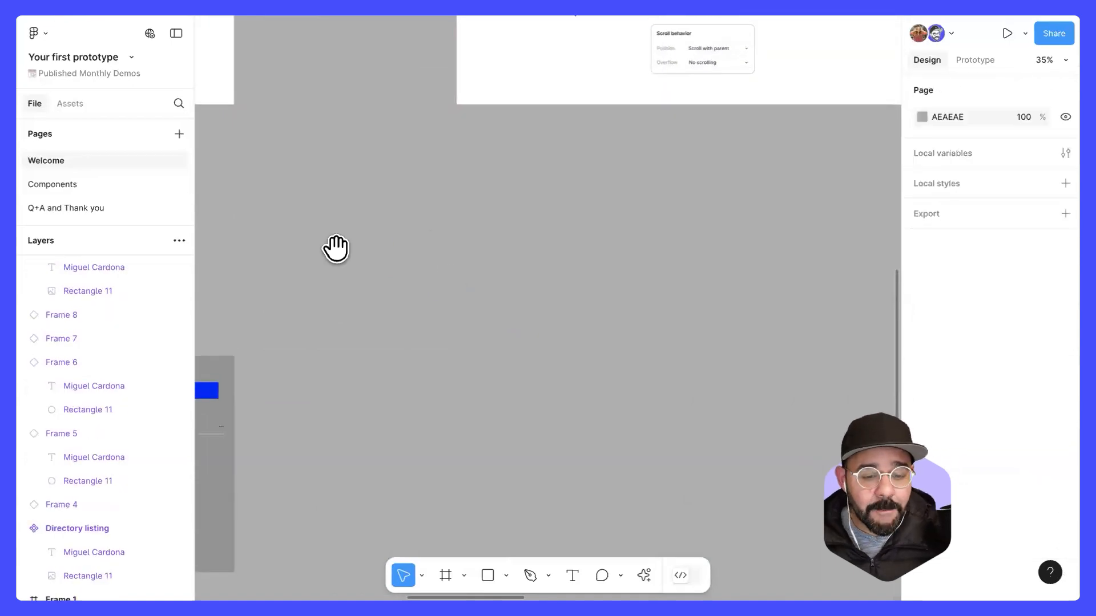
{"action": "left_click_drag", "start_coordinate": [335, 247], "coordinate": [608, 302]}
{"action": "left_click_drag", "start_coordinate": [491, 251], "coordinate": [280, 378]}
{"action": "left_click_drag", "start_coordinate": [406, 264], "coordinate": [869, 283]}
{"action": "key", "text": "space"}
{"action": "left_click_drag", "start_coordinate": [734, 276], "coordinate": [470, 231]}
{"action": "key", "text": "space"}
{"action": "mouse_move", "coordinate": [485, 189]}
{"action": "left_mouse_down"}
{"action": "mouse_move", "coordinate": [466, 343]}
{"action": "mouse_move", "coordinate": [481, 210]}
{"action": "left_mouse_up"}
{"action": "left_click", "coordinate": [652, 317]}
{"action": "key", "text": "space"}
{"action": "left_click_drag", "start_coordinate": [619, 357], "coordinate": [675, 298]}
{"action": "scroll", "coordinate": [653, 297], "scroll_direction": "up", "scroll_amount": 2, "text": "ctrl"}
{"action": "key", "text": "space"}
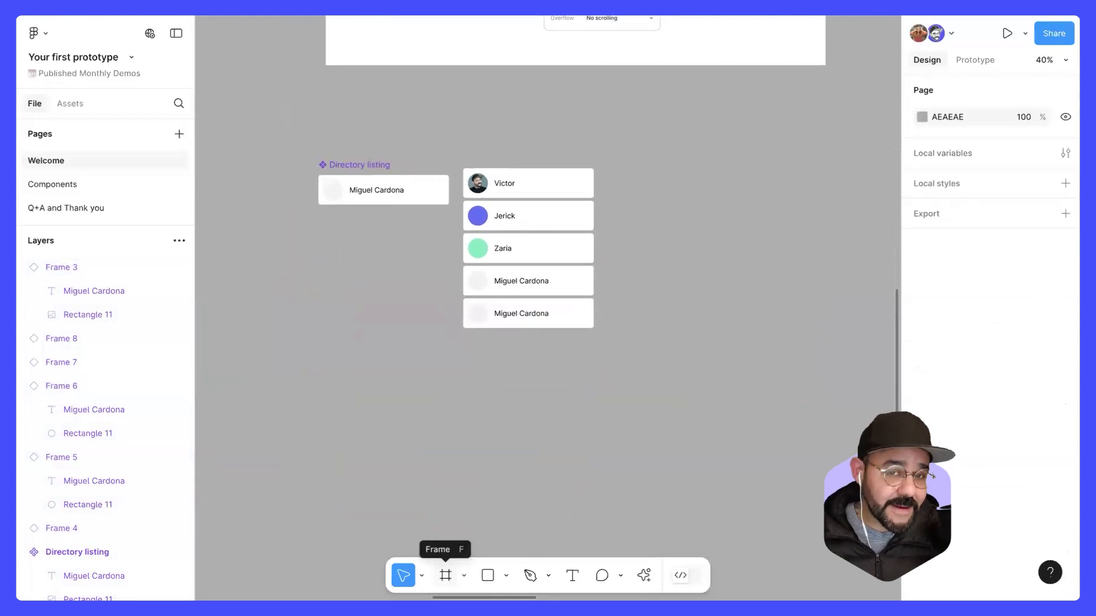
Step: Add an iPhone 16 preset frame (393 × 852) beside the five Directory listing instances
{"action": "left_click", "coordinate": [445, 575]}
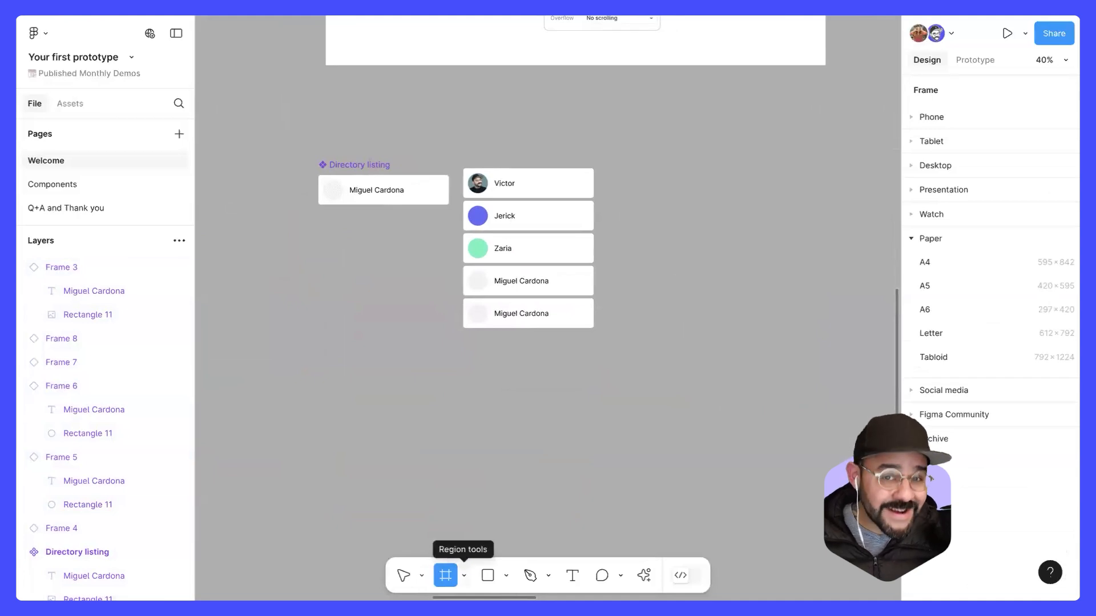
{"action": "left_click", "coordinate": [940, 118]}
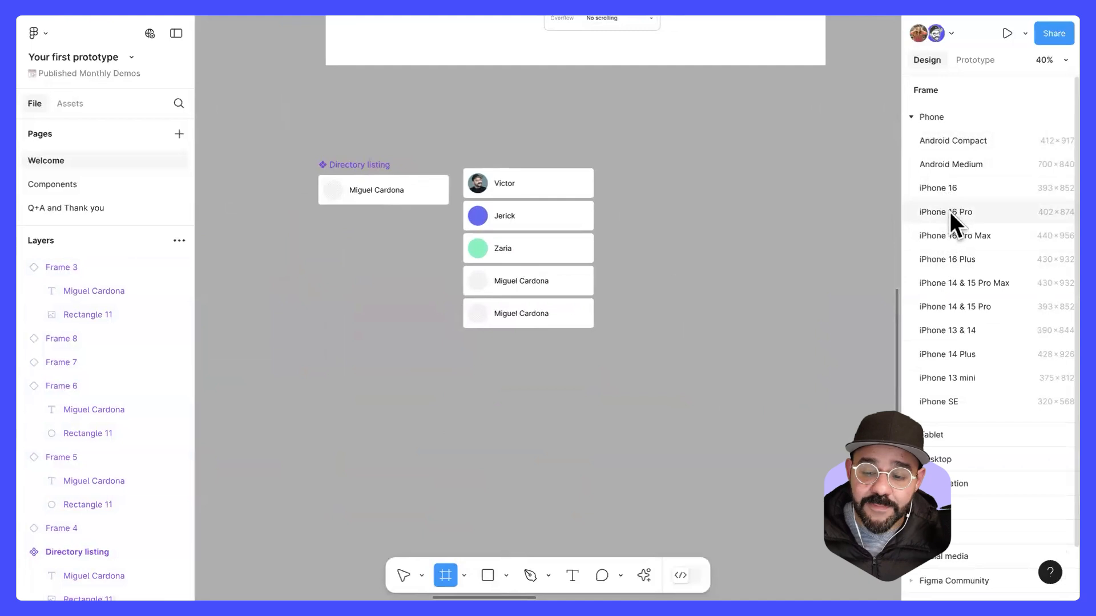
{"action": "left_click", "coordinate": [948, 188]}
{"action": "left_click_drag", "start_coordinate": [685, 252], "coordinate": [687, 255]}
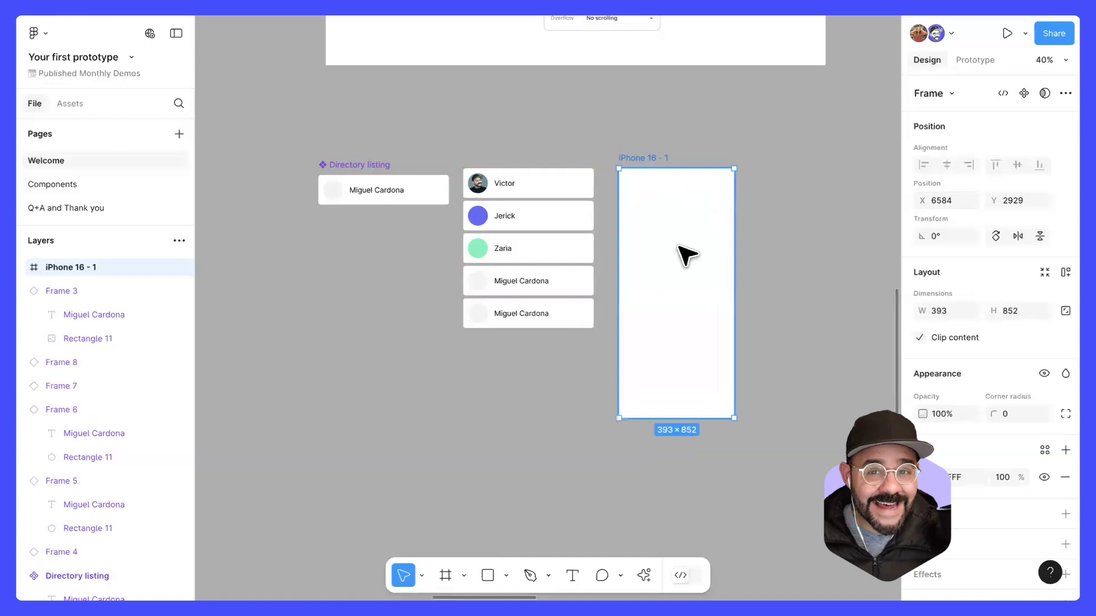
Step: Move the first Directory listing instance up, apart from the other four instances
{"action": "scroll", "coordinate": [628, 228], "scroll_direction": "right", "scroll_amount": 3}
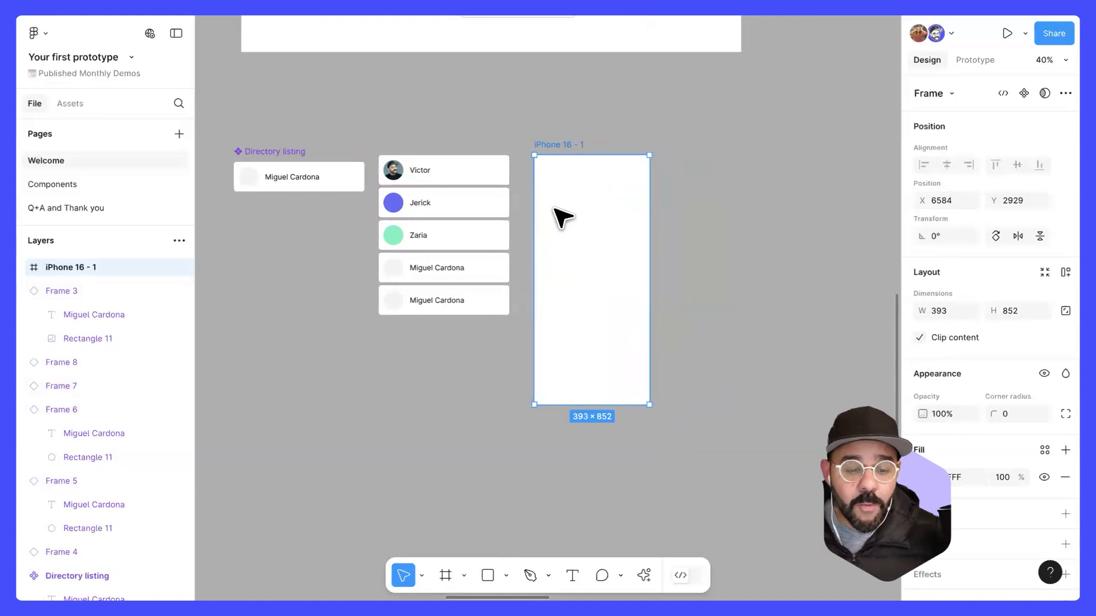
{"action": "scroll", "coordinate": [562, 214], "scroll_direction": "up", "scroll_amount": 4}
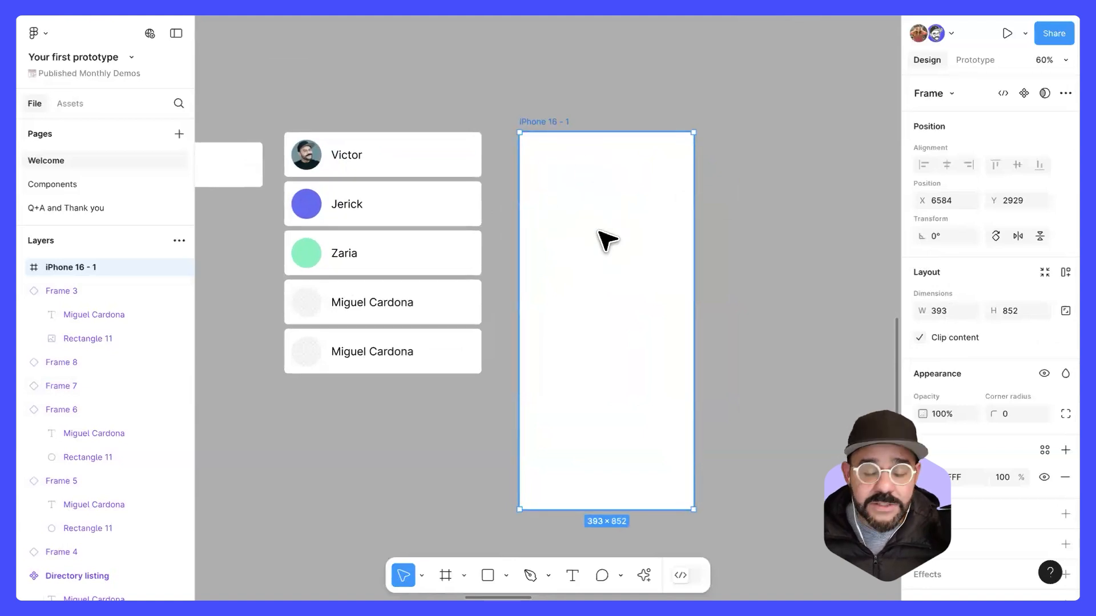
{"action": "left_click_drag", "start_coordinate": [421, 177], "coordinate": [421, 154]}
{"action": "scroll", "coordinate": [552, 216], "scroll_direction": "up", "scroll_amount": 2}
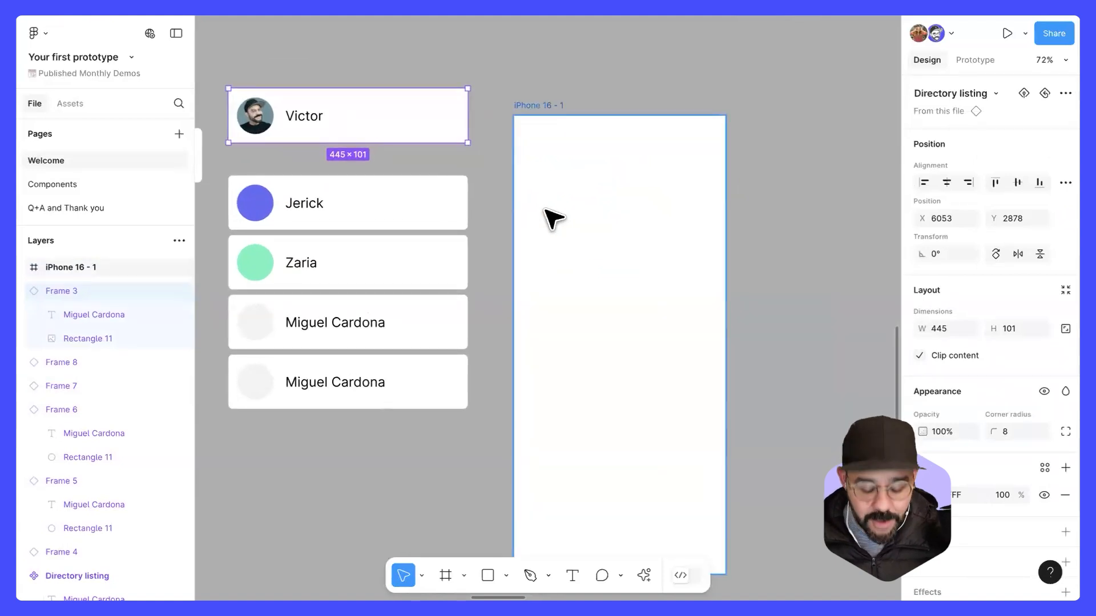
Step: Draw a frame about 332 × 86 in the upper part of the iPhone frame and give it a light grey DEDEDE fill
{"action": "key", "text": "f"}
{"action": "left_click_drag", "start_coordinate": [530, 202], "coordinate": [710, 250]}
{"action": "scroll", "coordinate": [991, 399], "scroll_direction": "down", "scroll_amount": 2}
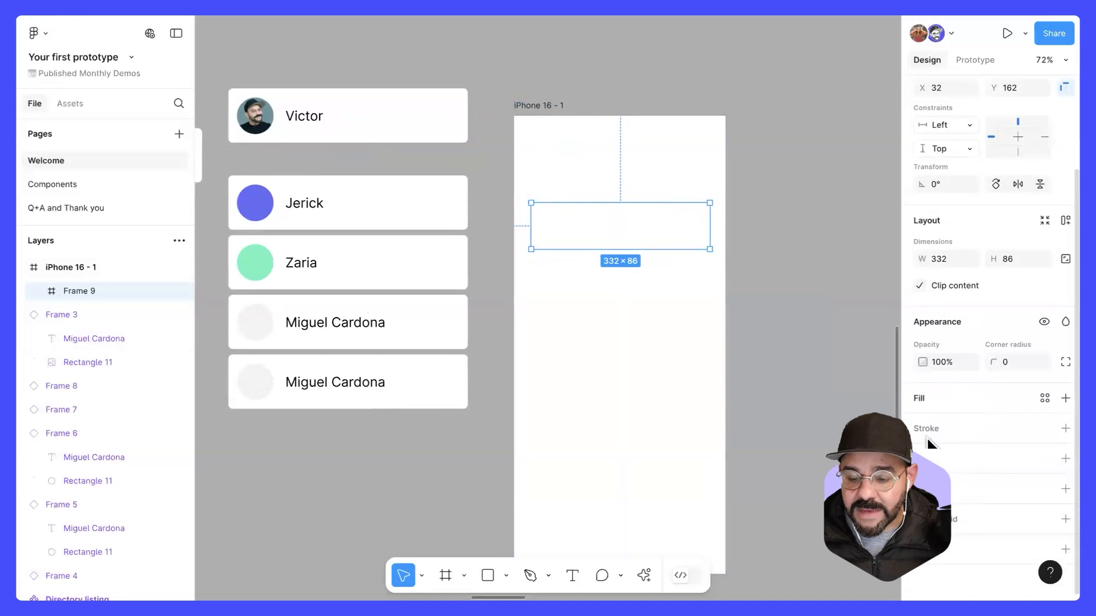
{"action": "left_click", "coordinate": [921, 399]}
{"action": "left_click_drag", "start_coordinate": [768, 334], "coordinate": [714, 282]}
Step: Widen the grey frame to about 352 and position it at about X 21, Y 166 within the iPhone frame
{"action": "left_click", "coordinate": [640, 230]}
{"action": "left_click_drag", "start_coordinate": [641, 230], "coordinate": [631, 228]}
{"action": "left_click_drag", "start_coordinate": [707, 227], "coordinate": [713, 227]}
{"action": "left_click_drag", "start_coordinate": [641, 235], "coordinate": [632, 233]}
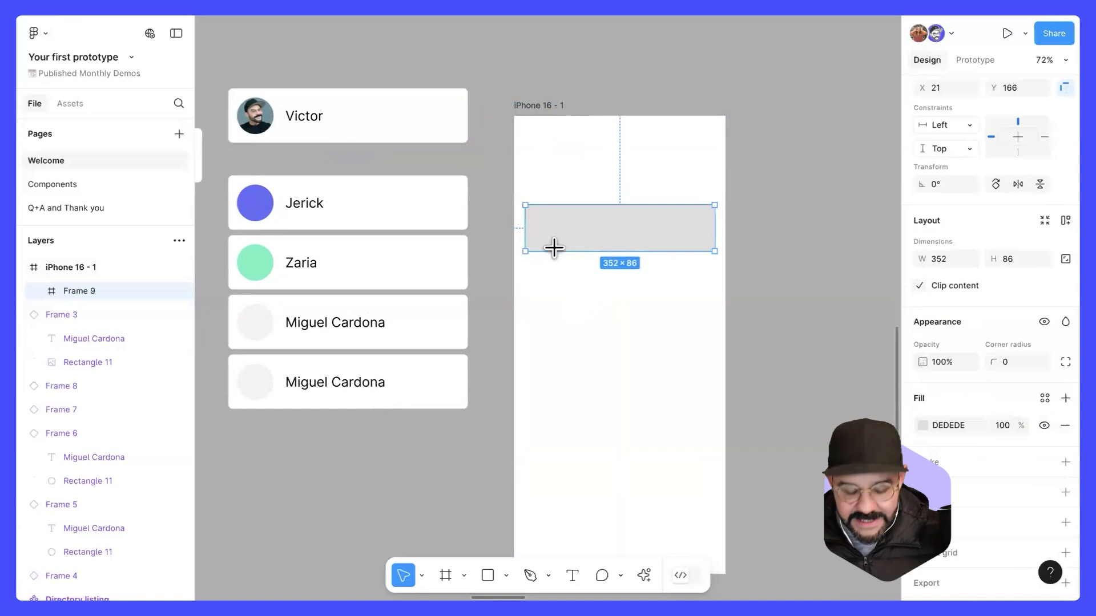
Step: Draw a circle about 61 × 61 near the left end of the grey frame and switch its fill to the placeholder image
{"action": "key", "text": "o"}
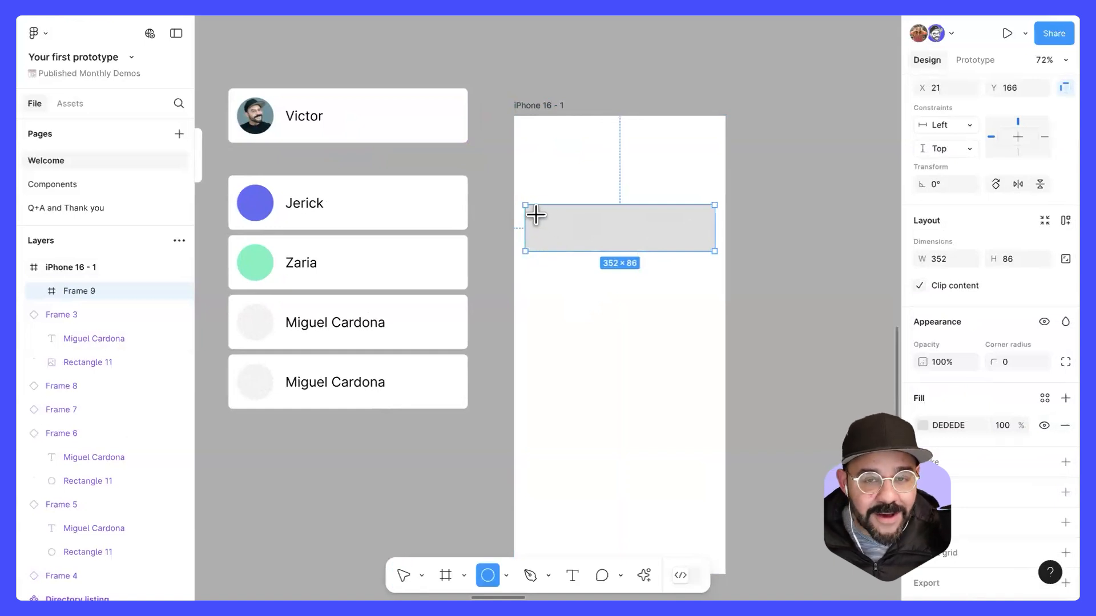
{"action": "mouse_move", "coordinate": [537, 216]}
{"action": "left_mouse_down"}
{"action": "mouse_move", "coordinate": [569, 244]}
{"action": "mouse_move", "coordinate": [563, 181]}
{"action": "mouse_move", "coordinate": [560, 242]}
{"action": "left_mouse_up"}
{"action": "left_click", "coordinate": [921, 421]}
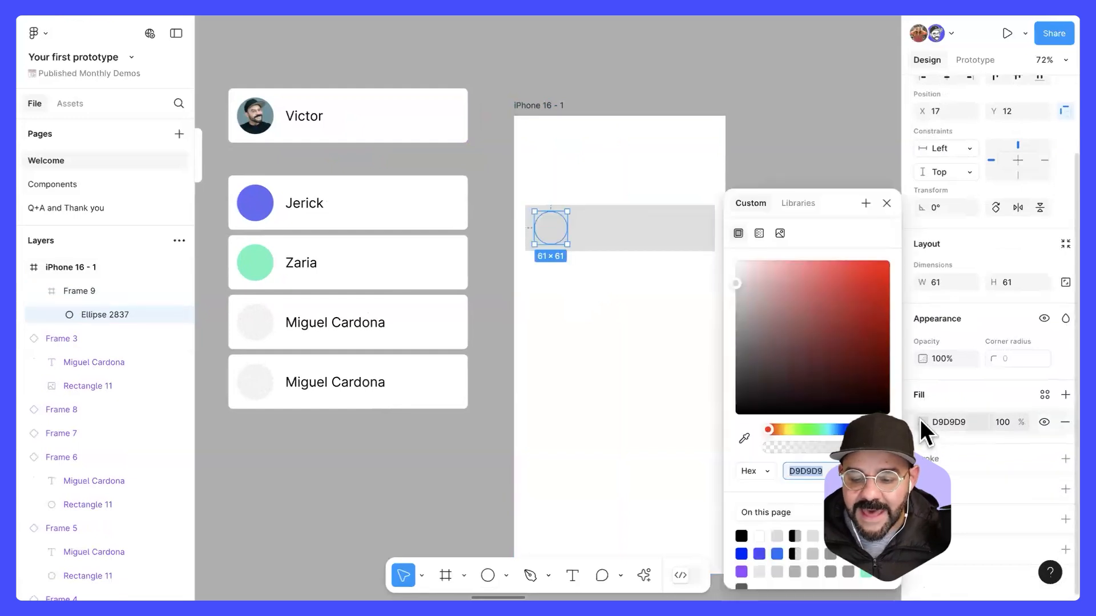
{"action": "left_click", "coordinate": [780, 232]}
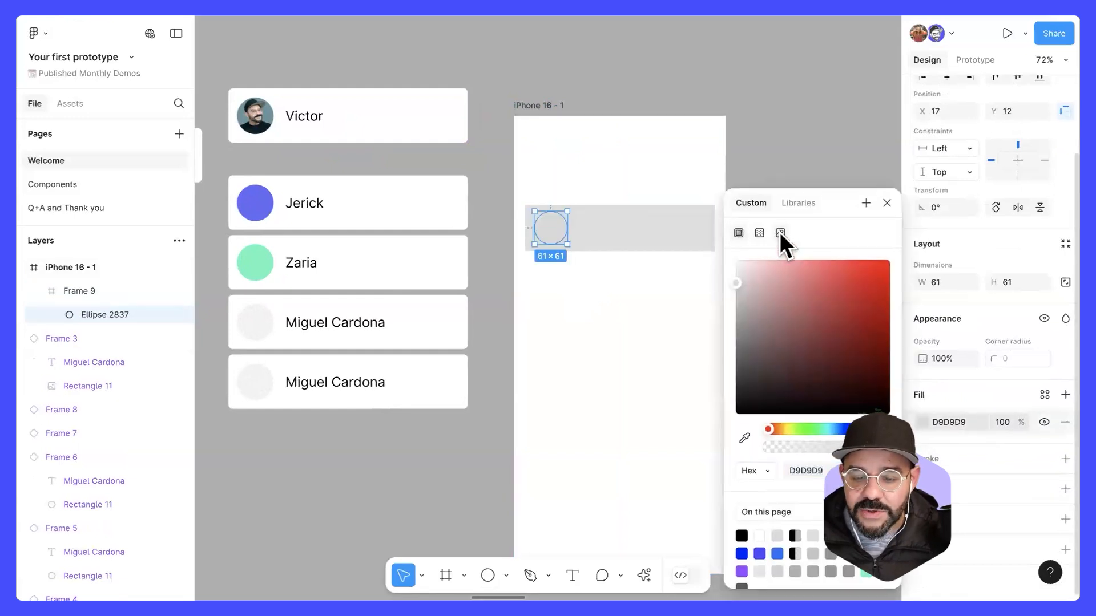
{"action": "left_click", "coordinate": [884, 171]}
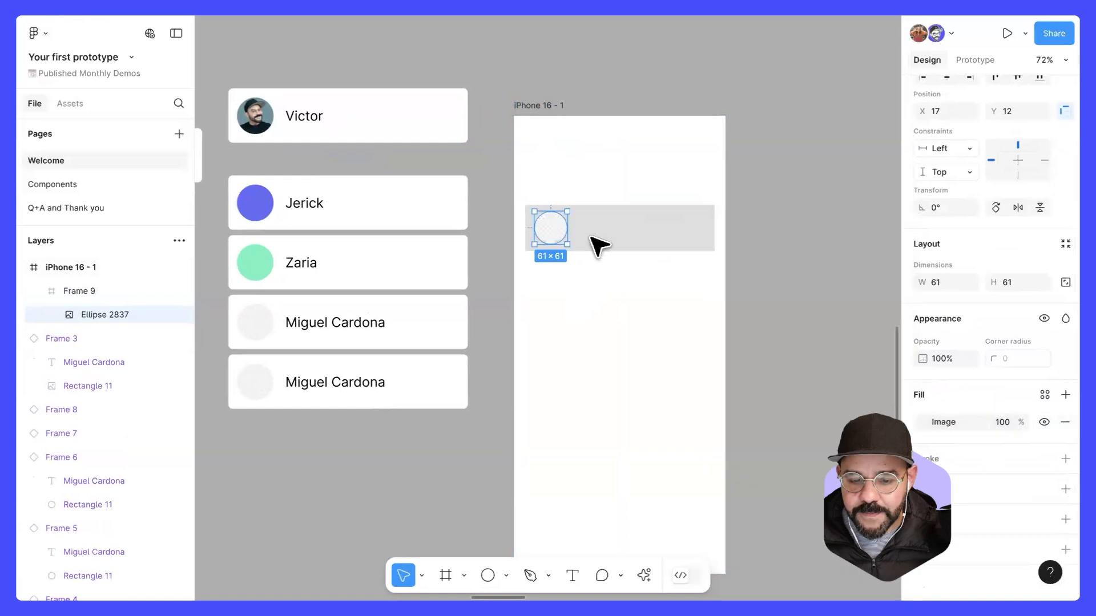
{"action": "scroll", "coordinate": [547, 244], "scroll_direction": "up", "scroll_amount": 1}
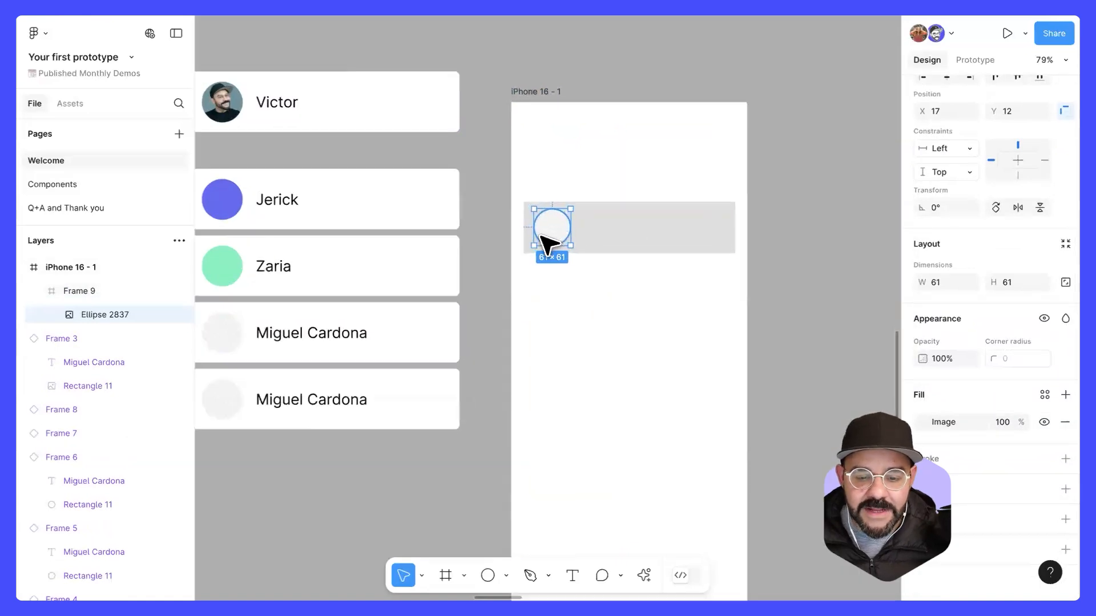
{"action": "scroll", "coordinate": [542, 237], "scroll_direction": "up", "scroll_amount": 4}
{"action": "scroll", "coordinate": [579, 237], "scroll_direction": "down", "scroll_amount": 3}
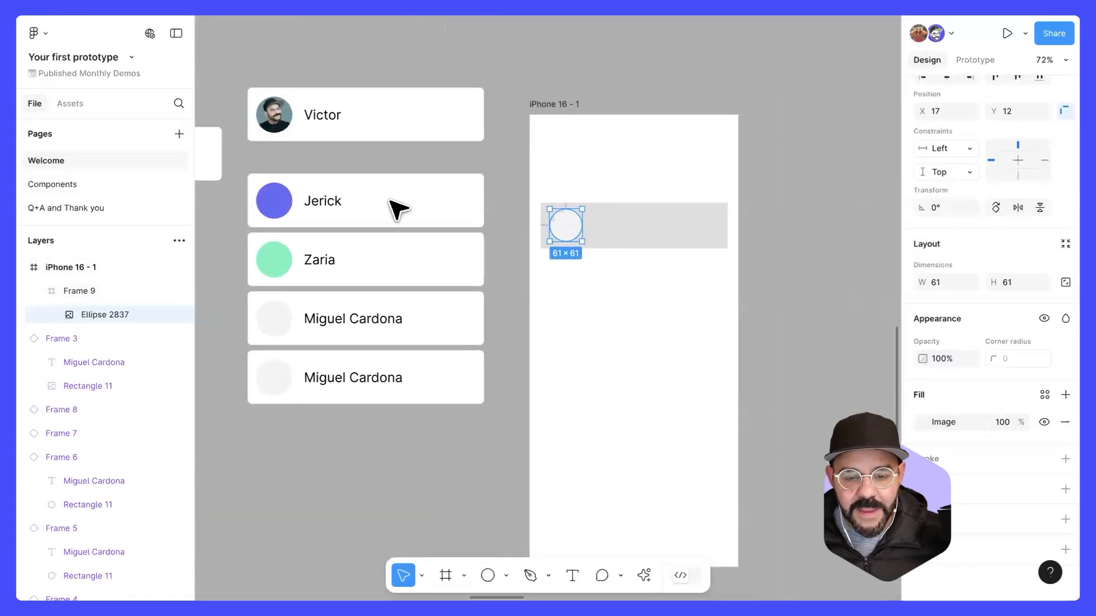
{"action": "left_click", "coordinate": [624, 255]}
Step: Add a text layer with a person's full name to the grey frame, beside the circle at X 94, Y 28
{"action": "scroll", "coordinate": [626, 253], "scroll_direction": "up", "scroll_amount": 5}
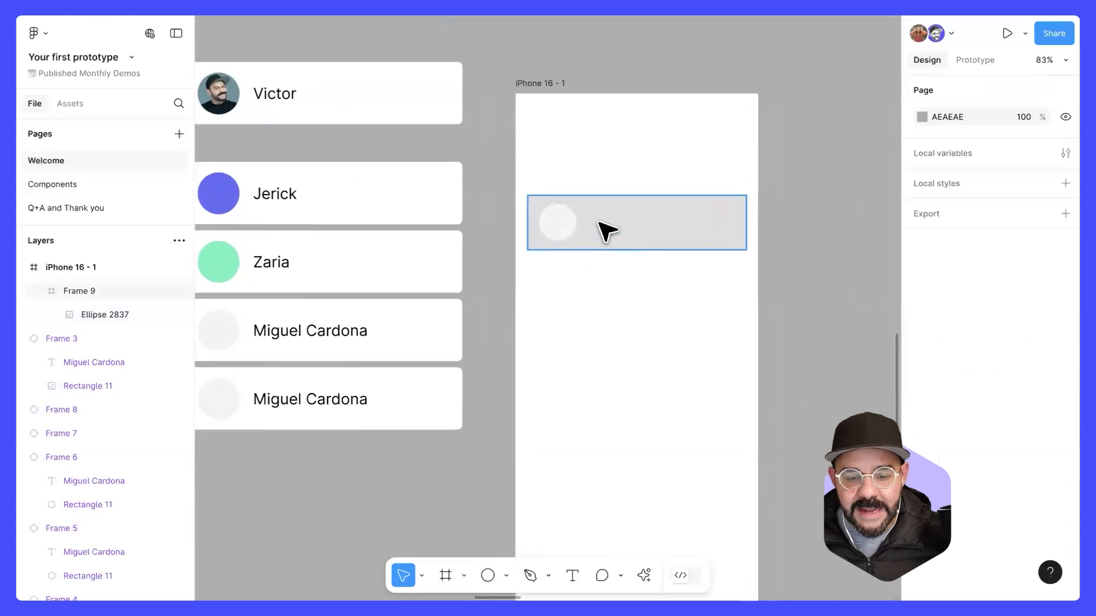
{"action": "key", "text": "t"}
{"action": "left_click", "coordinate": [598, 225]}
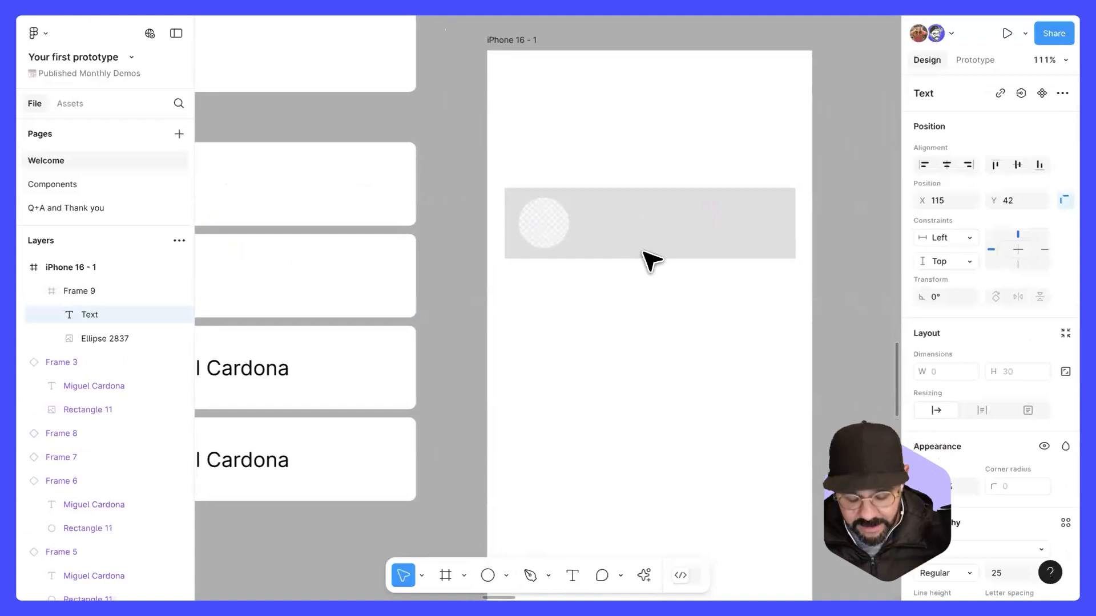
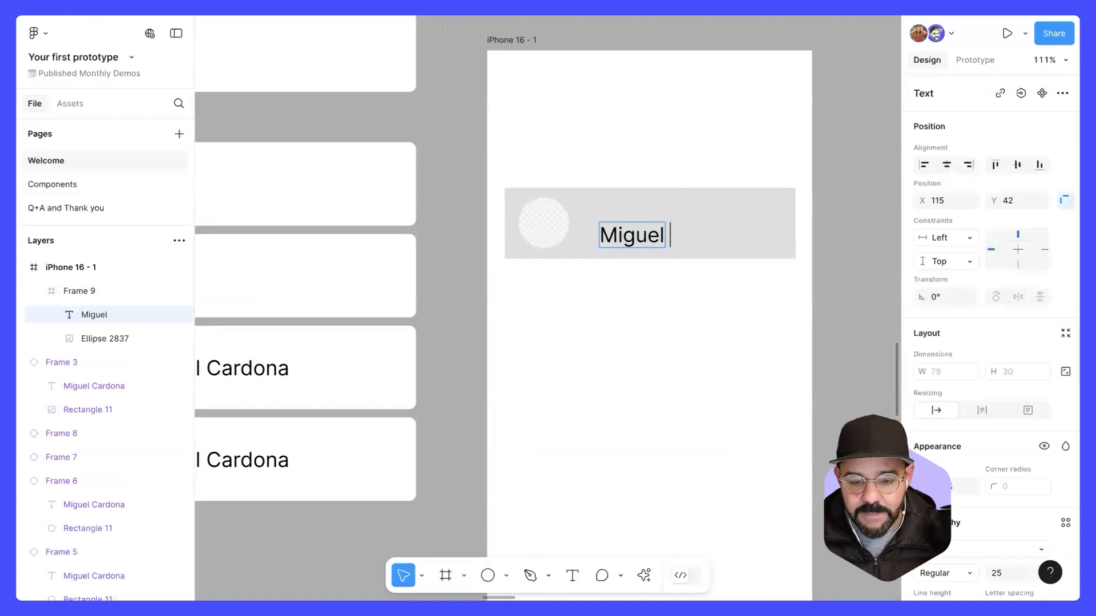
{"action": "key", "text": "Escape"}
{"action": "left_click_drag", "start_coordinate": [624, 239], "coordinate": [606, 227]}
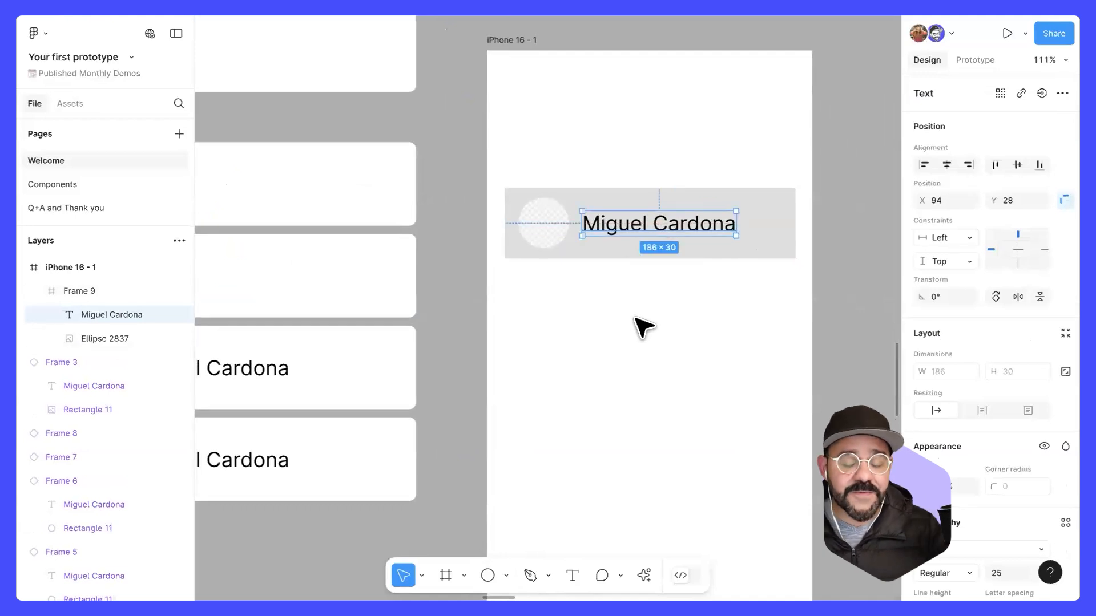
Step: Widen the grey row frame to 393 so it spans the iPhone frame, at X 0, Y 165
{"action": "scroll", "coordinate": [643, 327], "scroll_direction": "down", "scroll_amount": 3}
{"action": "left_click", "coordinate": [678, 300]}
{"action": "left_click", "coordinate": [707, 261]}
{"action": "left_click_drag", "start_coordinate": [737, 247], "coordinate": [766, 247]}
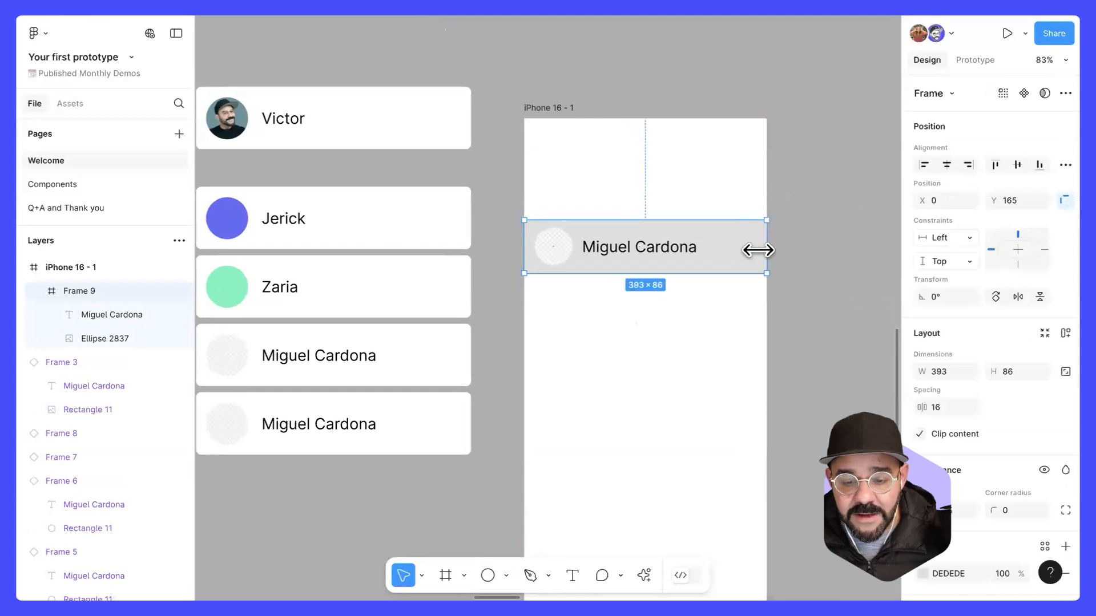
{"action": "left_click", "coordinate": [674, 343]}
{"action": "scroll", "coordinate": [682, 296], "scroll_direction": "right", "scroll_amount": 1}
{"action": "left_click", "coordinate": [655, 254]}
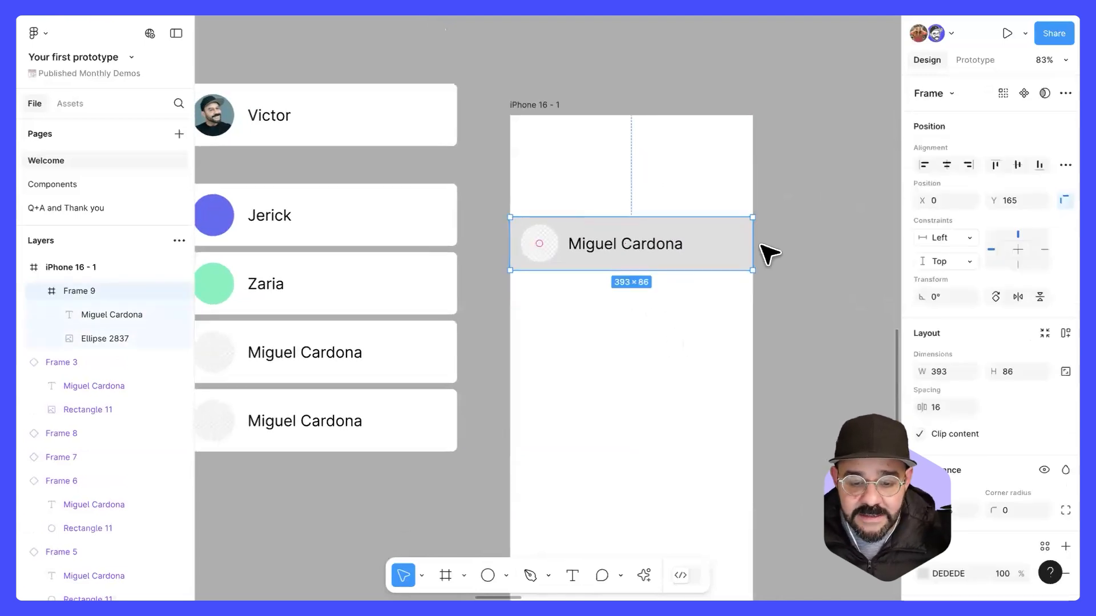
Step: Move the placeholder circle to X 12 within the grey row frame
{"action": "left_click", "coordinate": [570, 313]}
{"action": "left_click", "coordinate": [550, 261]}
{"action": "left_click", "coordinate": [549, 254]}
{"action": "mouse_move", "coordinate": [549, 254]}
{"action": "left_mouse_down"}
{"action": "mouse_move", "coordinate": [533, 254]}
{"action": "mouse_move", "coordinate": [552, 256]}
{"action": "left_mouse_up"}
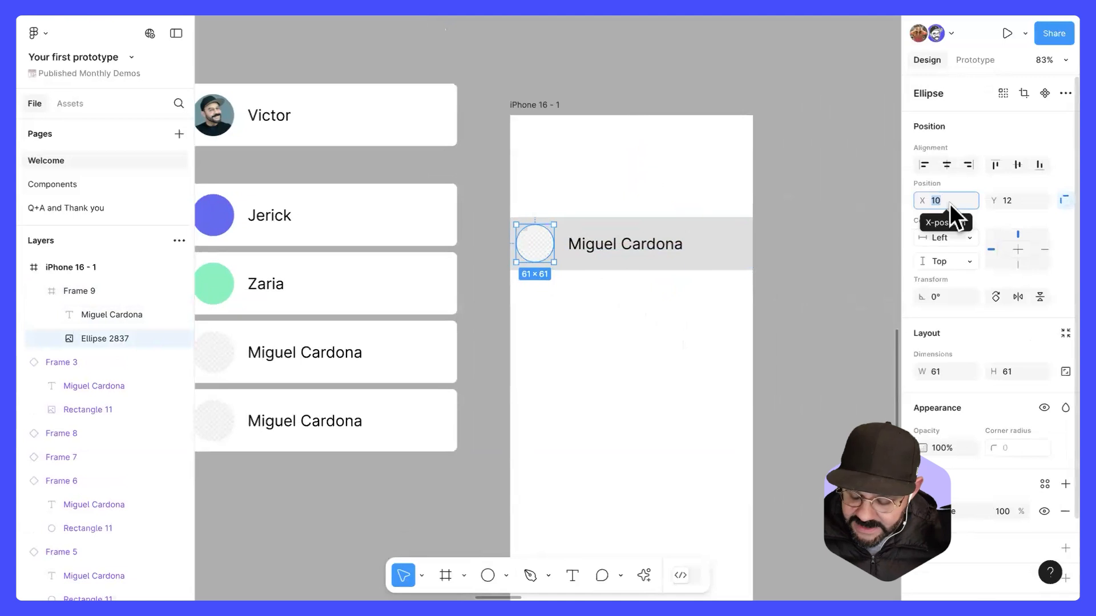
{"action": "type", "text": "8"}
{"action": "key", "text": "Return"}
{"action": "type", "text": "12"}
{"action": "key", "text": "Return"}
{"action": "left_click", "coordinate": [568, 317]}
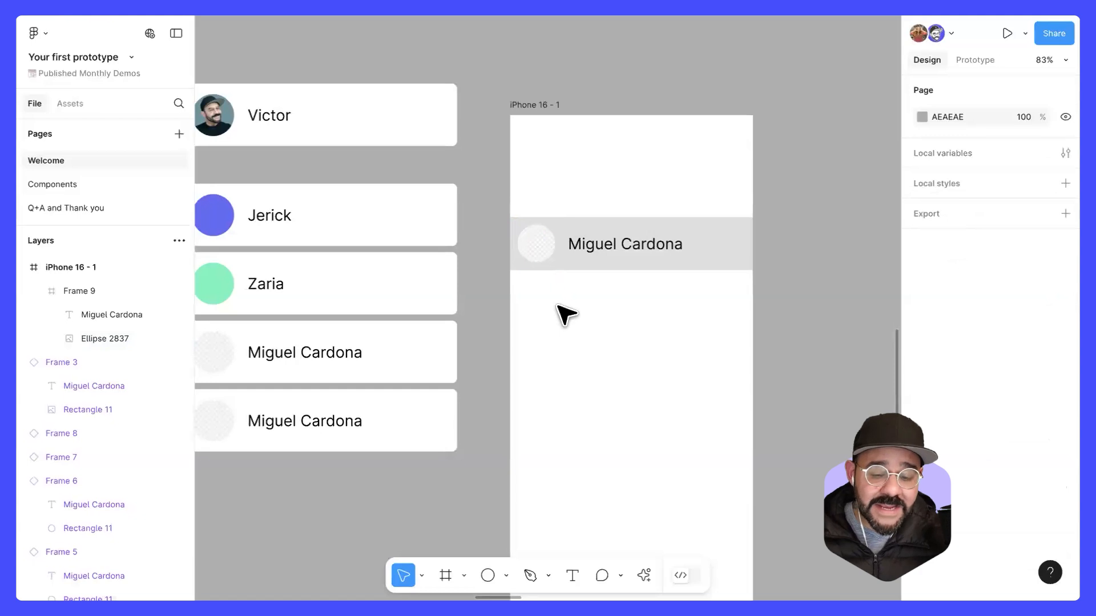
Step: Move the full-name text closer to the circle, leaving a spacing of 15 between them
{"action": "left_click", "coordinate": [593, 254]}
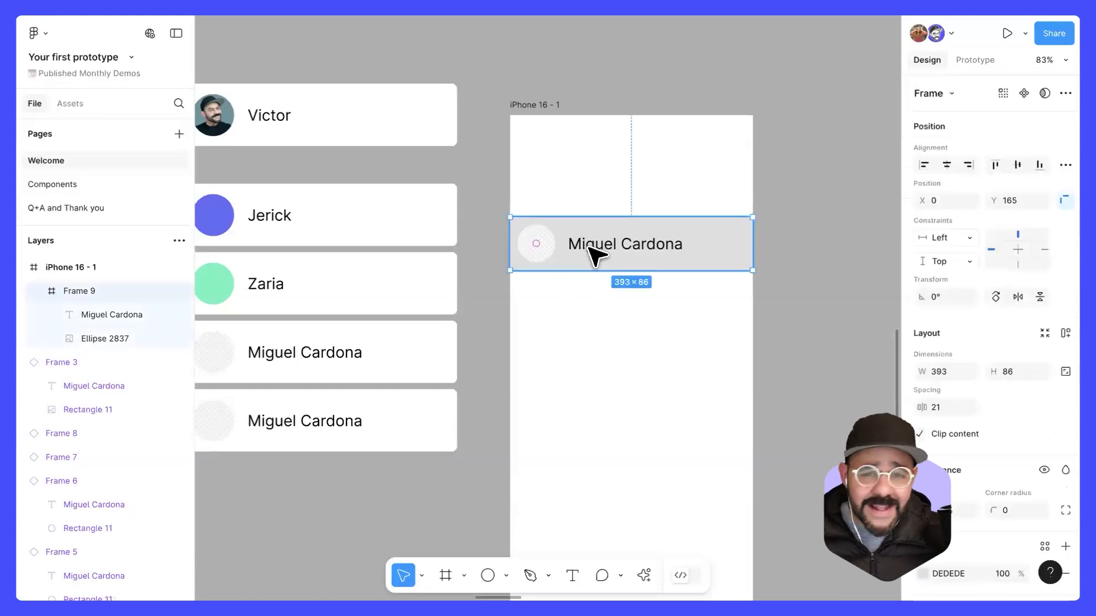
{"action": "left_click", "coordinate": [594, 255]}
{"action": "left_click_drag", "start_coordinate": [593, 251], "coordinate": [588, 248]}
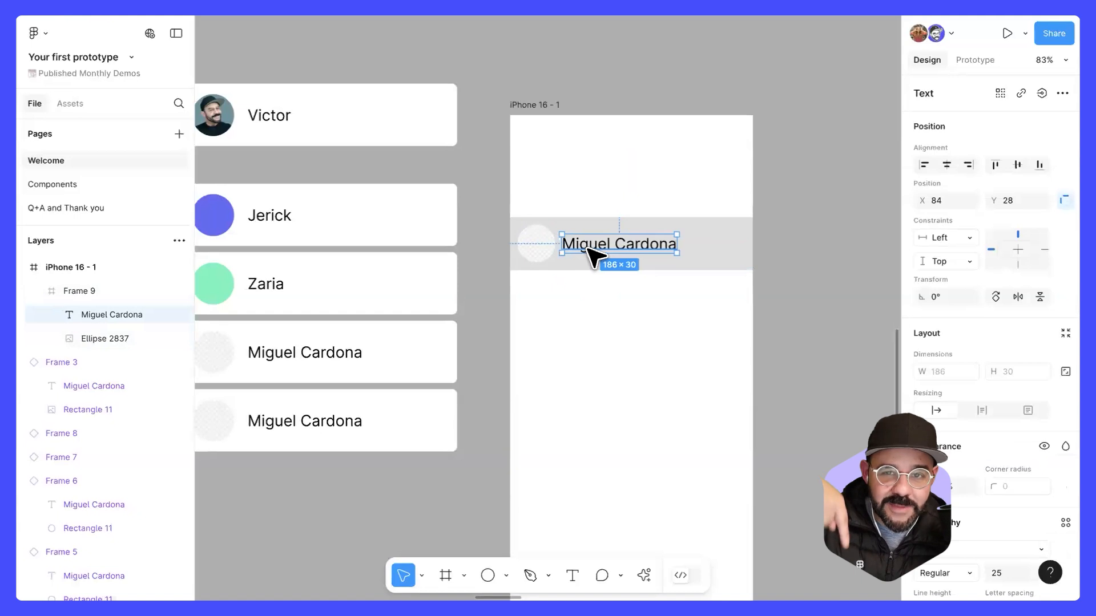
{"action": "left_click_drag", "start_coordinate": [587, 248], "coordinate": [589, 247]}
Step: Move the grey row frame out of the iPhone frame onto the canvas below the white listing instances, about X 6066, Y 3553
{"action": "left_click_drag", "start_coordinate": [614, 299], "coordinate": [575, 209]}
{"action": "scroll", "coordinate": [586, 220], "scroll_direction": "down", "scroll_amount": 1}
{"action": "left_click", "coordinate": [545, 294]}
{"action": "left_click", "coordinate": [587, 241]}
{"action": "left_click_drag", "start_coordinate": [686, 256], "coordinate": [480, 422]}
{"action": "left_click_drag", "start_coordinate": [494, 453], "coordinate": [573, 383]}
{"action": "left_click_drag", "start_coordinate": [459, 385], "coordinate": [491, 345]}
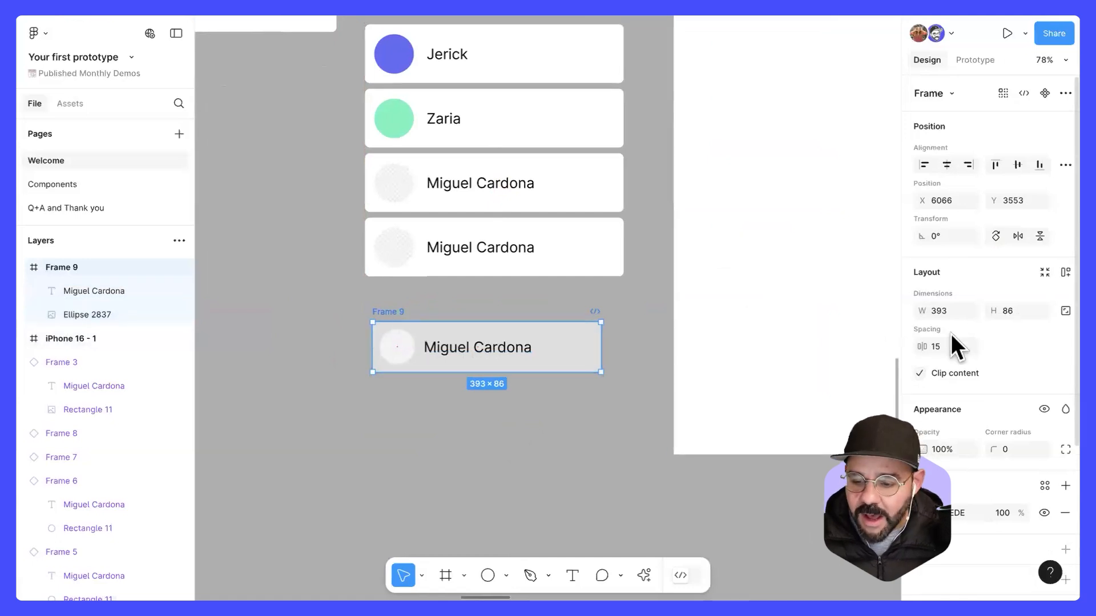
Step: Set the row frame's corner radius to 5 and rename the frame Directory object
{"action": "left_click_drag", "start_coordinate": [1000, 454], "coordinate": [1060, 454]}
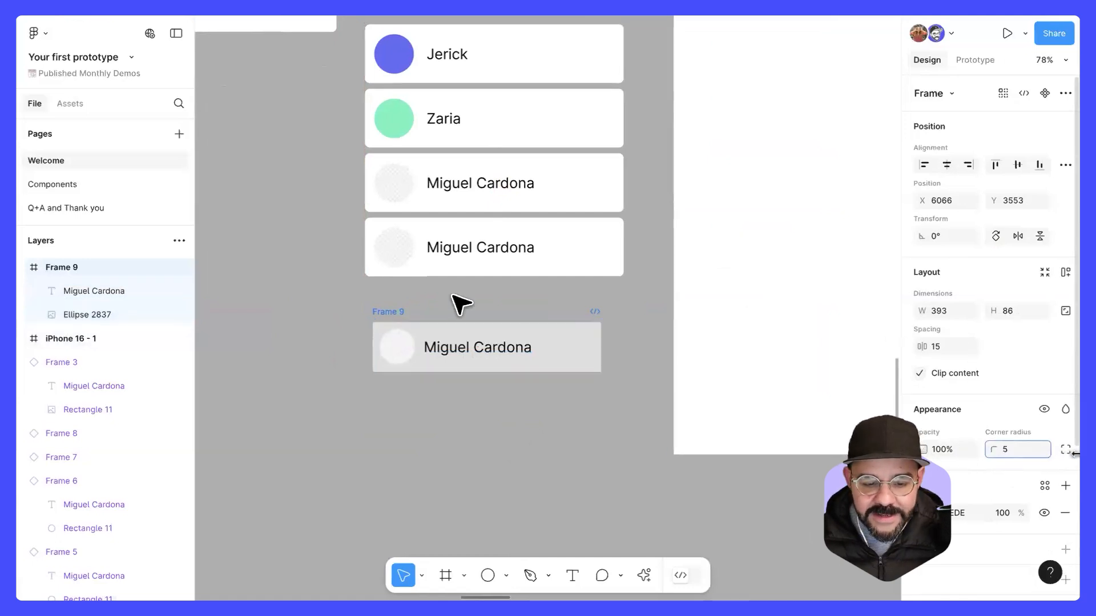
{"action": "left_click_drag", "start_coordinate": [385, 313], "coordinate": [375, 314]}
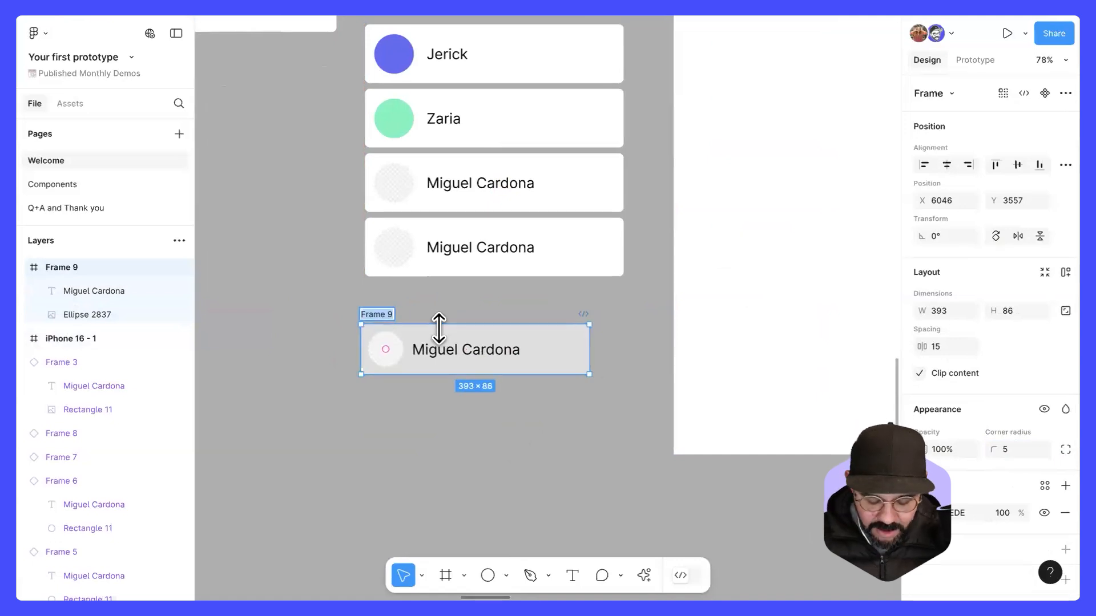
{"action": "type", "text": "Directory obj"}
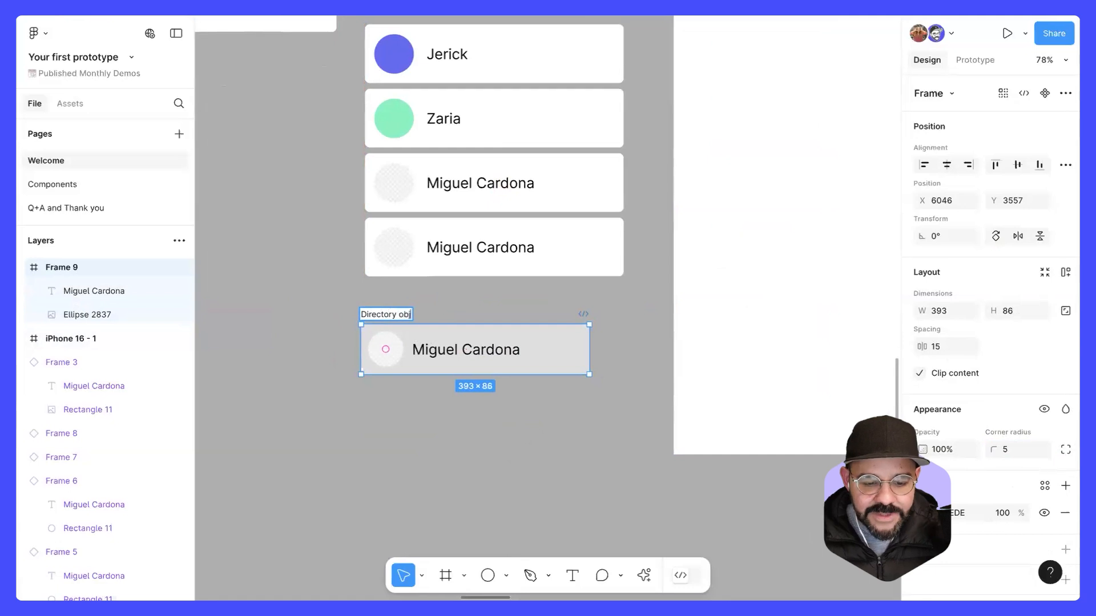
{"action": "type", "text": "ect"}
{"action": "key", "text": "Return"}
{"action": "left_click", "coordinate": [453, 294]}
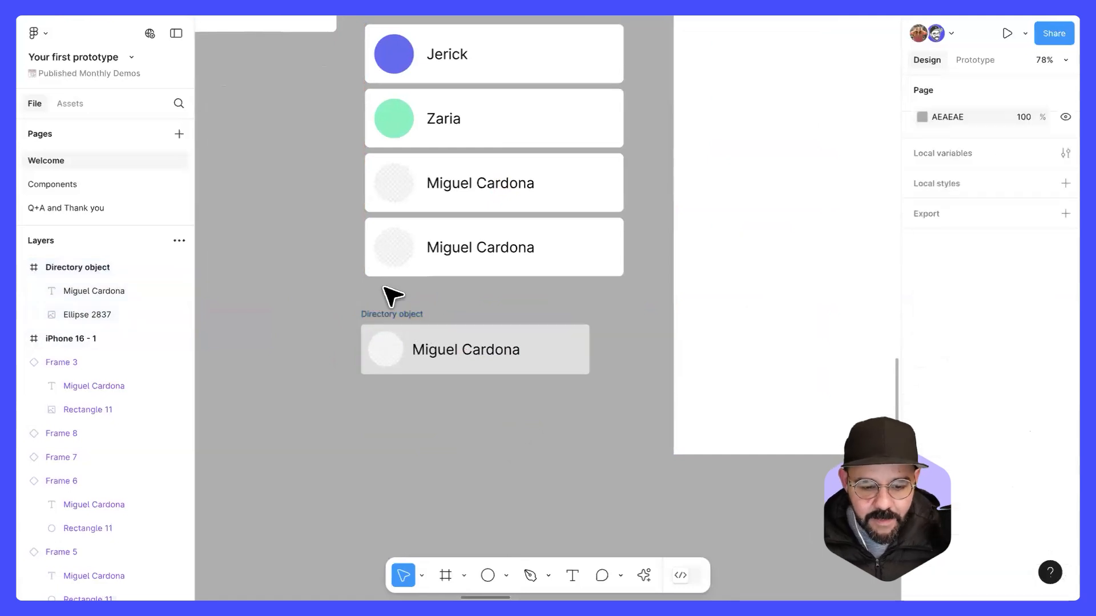
Step: Turn the Directory object frame into a component
{"action": "left_click", "coordinate": [404, 314]}
{"action": "left_click_drag", "start_coordinate": [570, 296], "coordinate": [506, 317]}
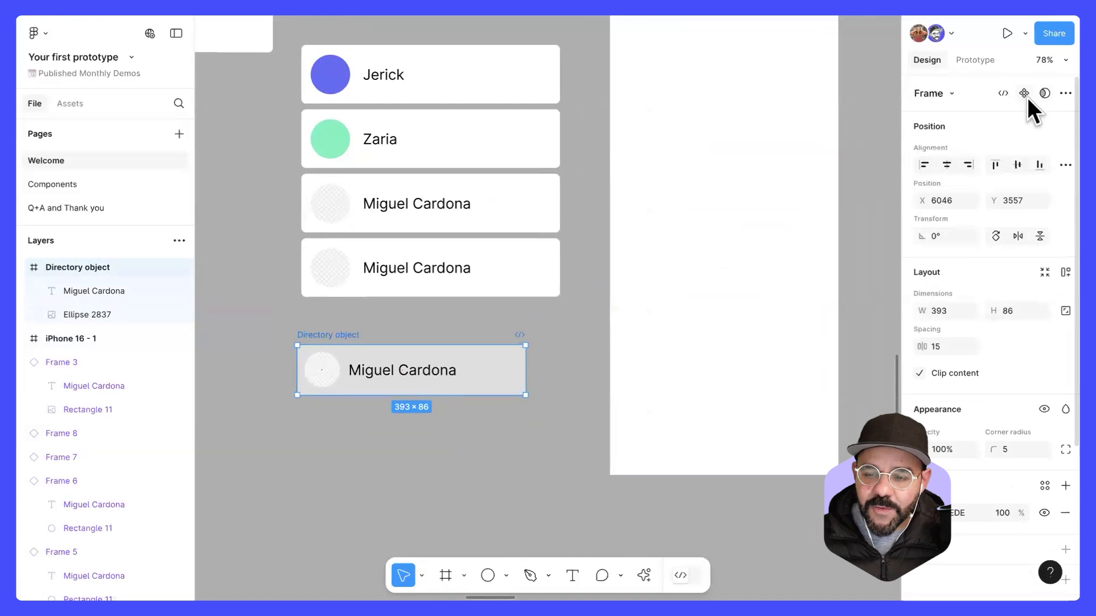
{"action": "right_click", "coordinate": [355, 337]}
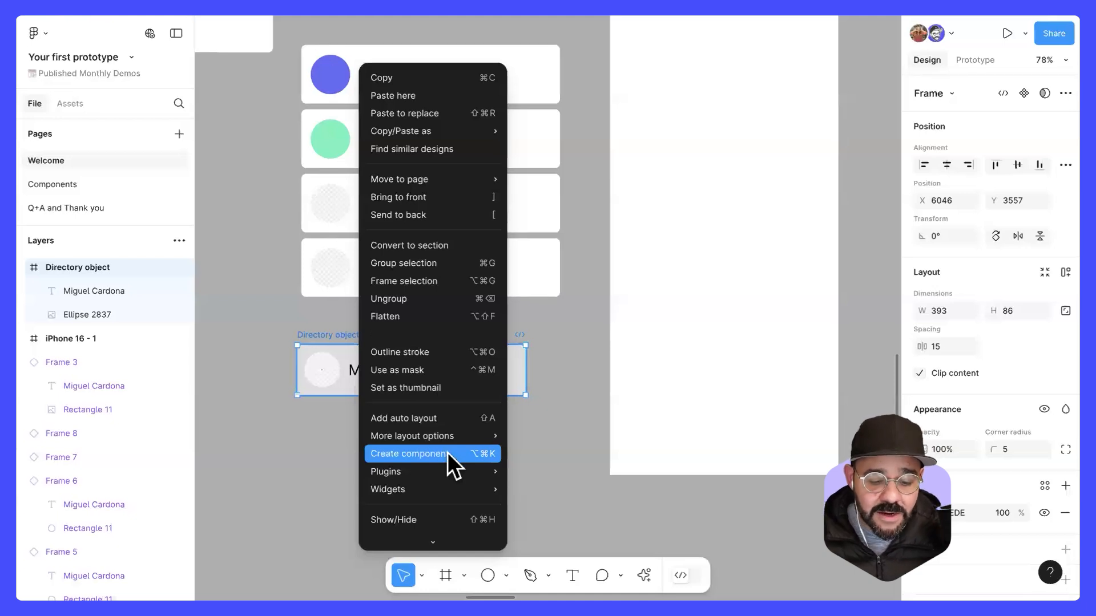
{"action": "left_click", "coordinate": [1024, 95]}
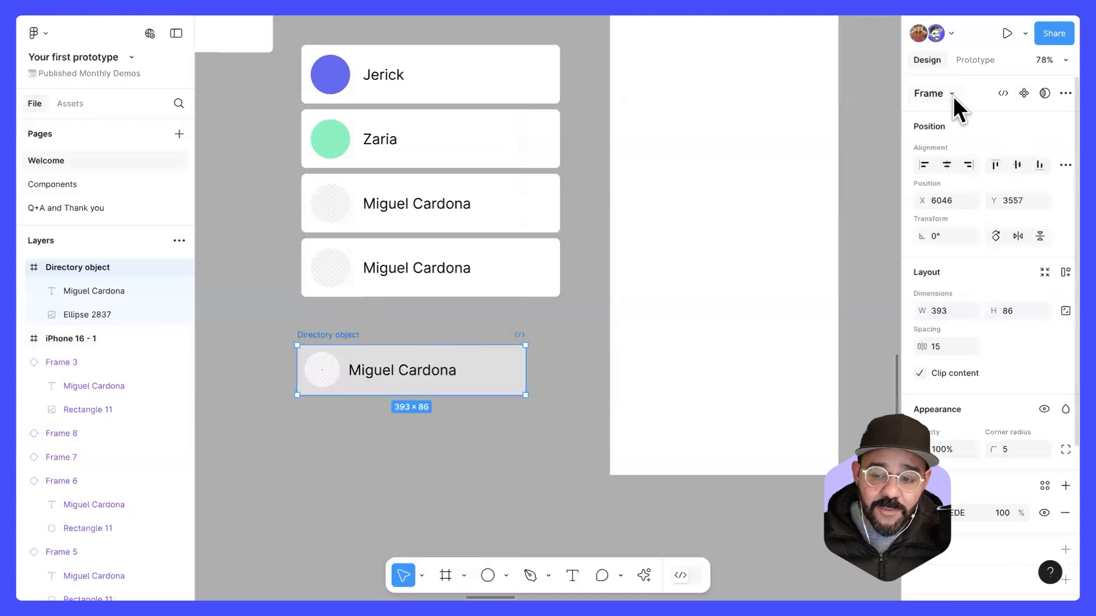
{"action": "left_click", "coordinate": [1024, 93]}
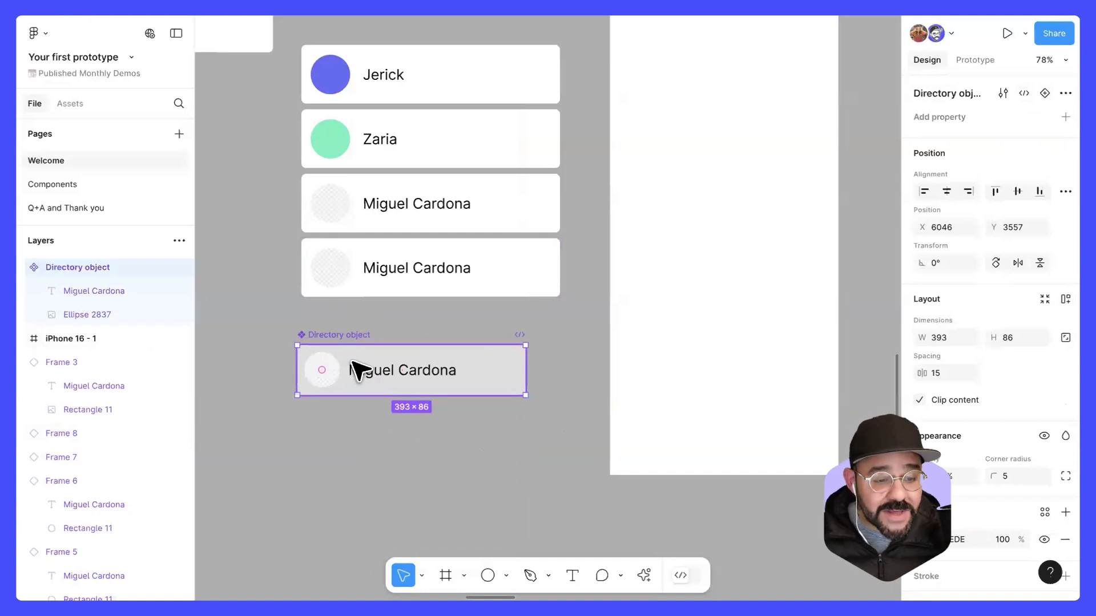
Step: Place two instances of the Directory object component in the iPhone frame, stacked at Y 233 and Y 319
{"action": "left_click_drag", "start_coordinate": [366, 355], "coordinate": [377, 443]}
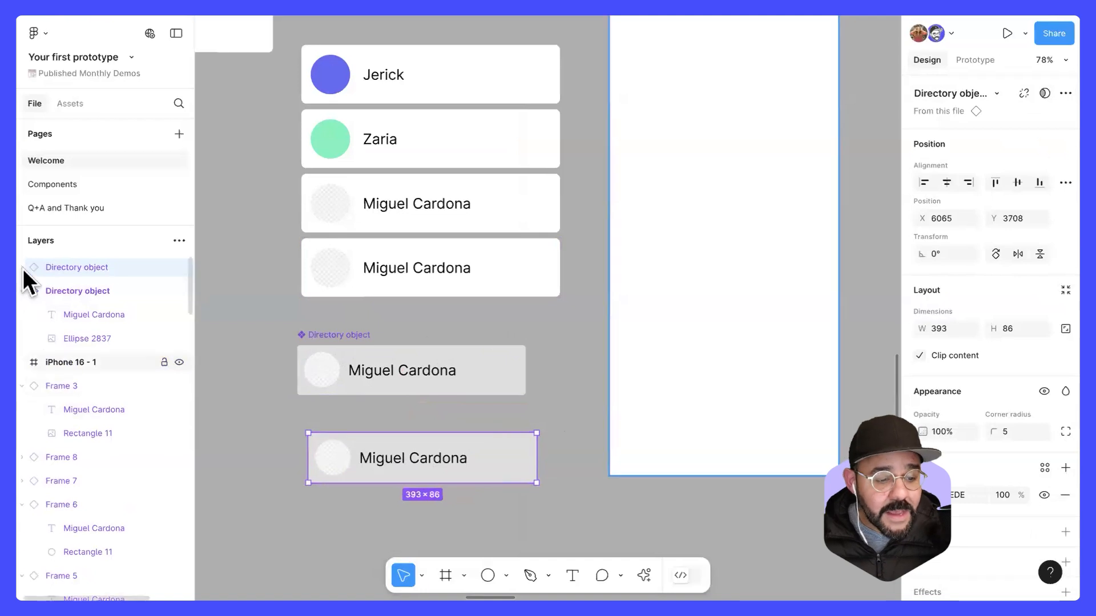
{"action": "left_click_drag", "start_coordinate": [196, 296], "coordinate": [221, 300]}
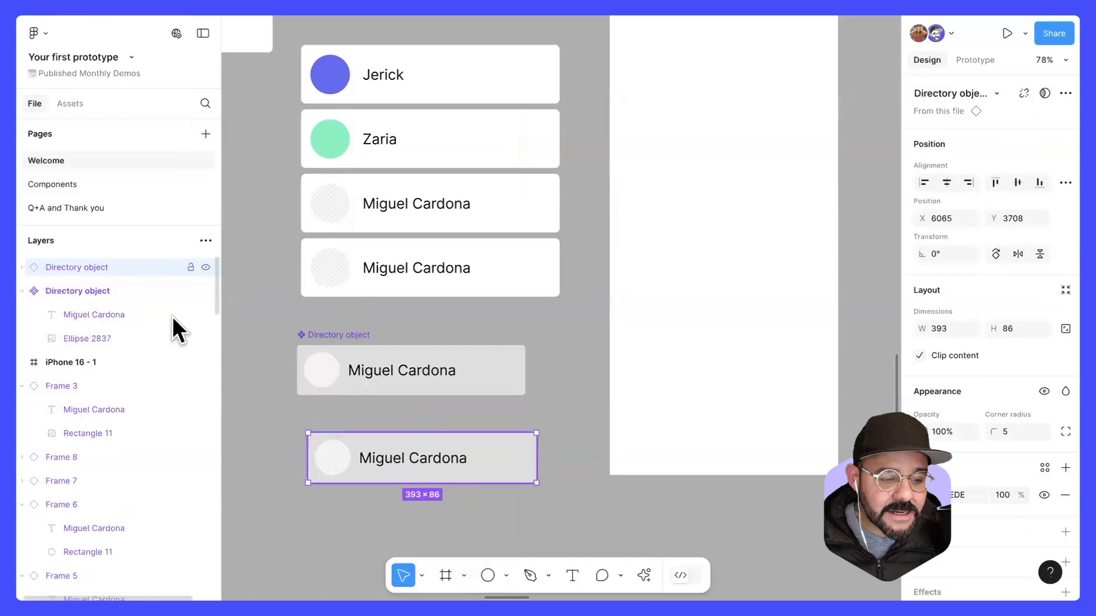
{"action": "left_click_drag", "start_coordinate": [472, 443], "coordinate": [682, 205]}
{"action": "left_click_drag", "start_coordinate": [374, 445], "coordinate": [662, 279]}
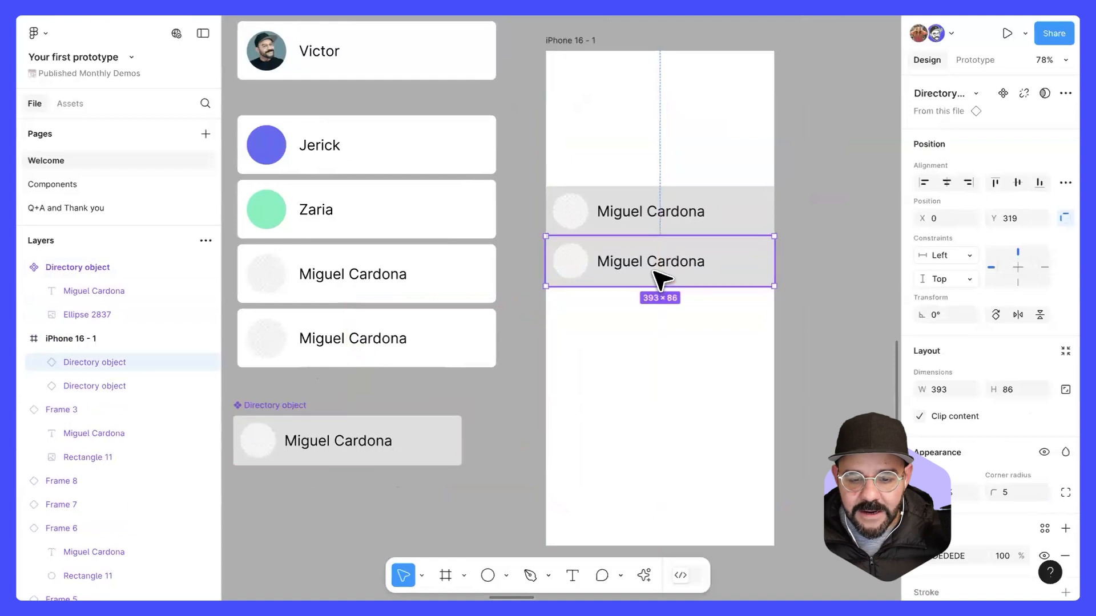
Step: Move the second Directory object instance down slightly to leave a small gap below the first
{"action": "double_click", "coordinate": [655, 273]}
{"action": "double_click", "coordinate": [650, 273]}
{"action": "left_click", "coordinate": [643, 324]}
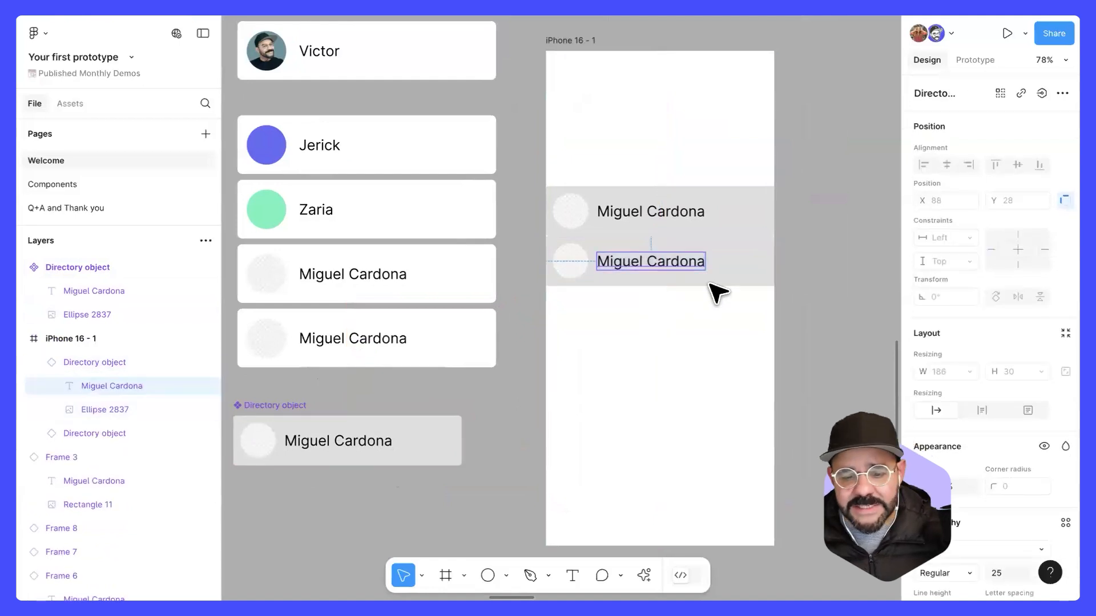
{"action": "left_click_drag", "start_coordinate": [709, 277], "coordinate": [709, 284]}
{"action": "left_click", "coordinate": [696, 346]}
{"action": "left_click", "coordinate": [709, 282]}
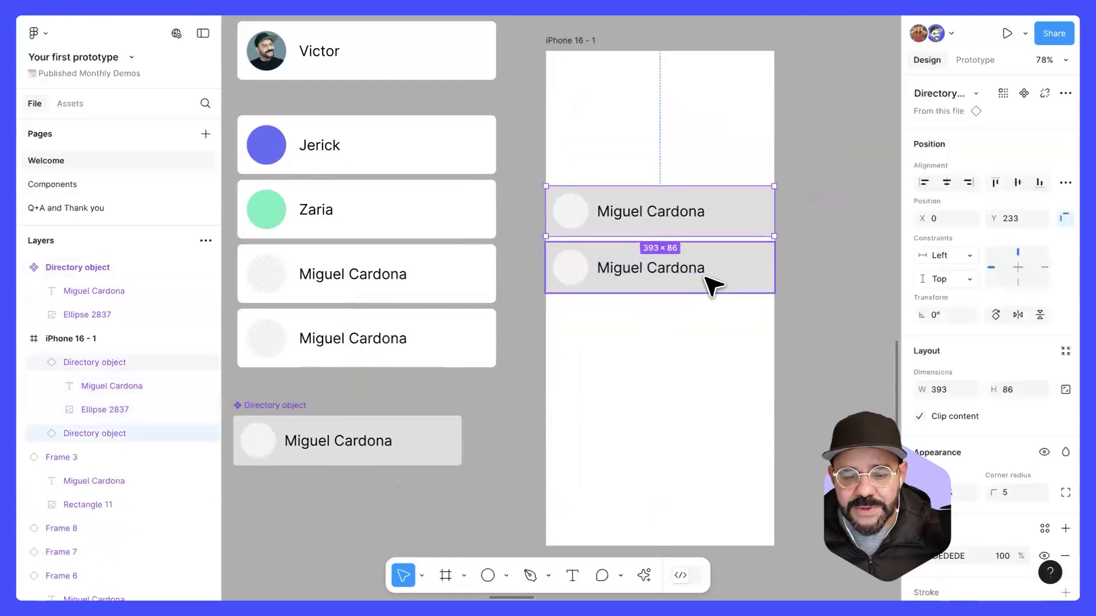
{"action": "left_click", "coordinate": [679, 345]}
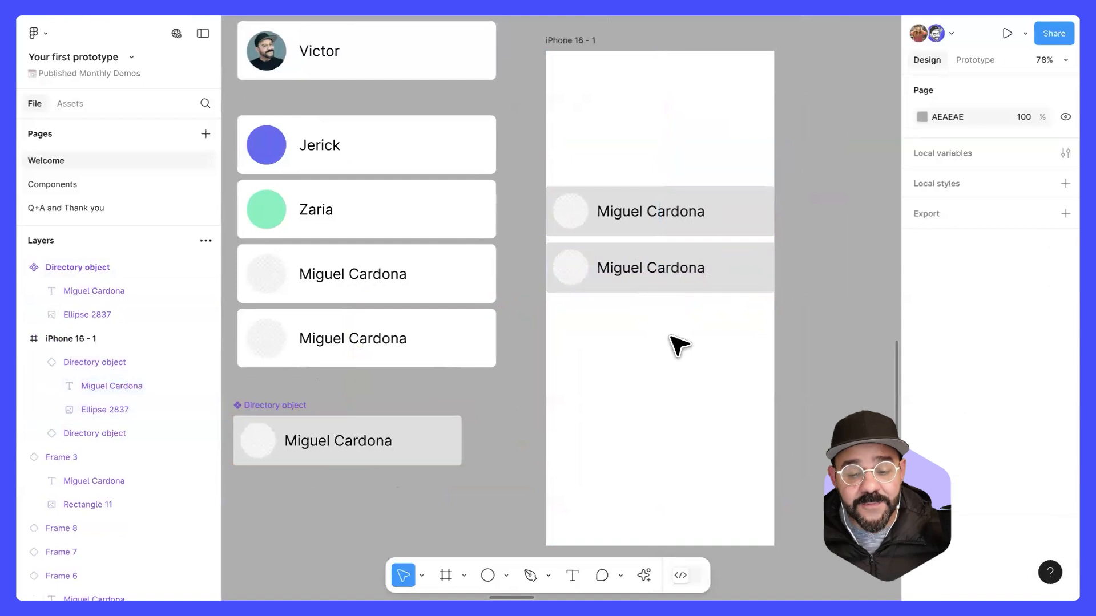
Step: Copy the second instance to Y 426 and keep duplicating it downward at equal spacing until the last copy is at Y 1866
{"action": "left_click", "coordinate": [660, 266]}
{"action": "left_click_drag", "start_coordinate": [645, 267], "coordinate": [668, 300]}
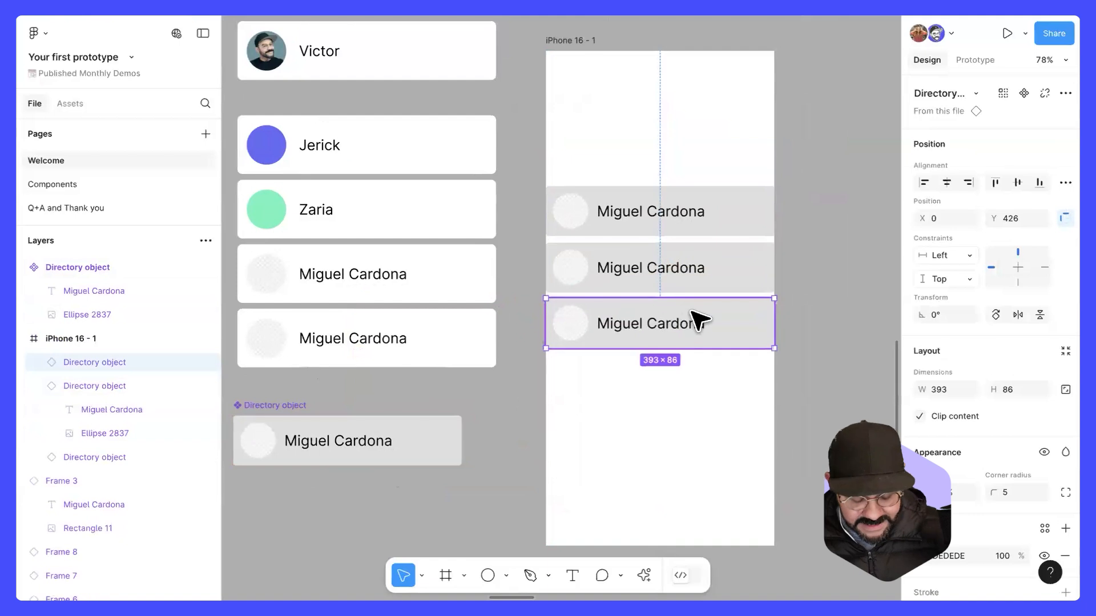
{"action": "scroll", "coordinate": [697, 313], "scroll_direction": "down", "scroll_amount": 3}
{"action": "key", "text": "ctrl+d"}
{"action": "key", "text": "ctrl+d"}
{"action": "key", "text": "ctrl+d"}
{"action": "key", "text": "ctrl+d"}
{"action": "key", "text": "ctrl+d"}
{"action": "key", "text": "ctrl+d"}
{"action": "key", "text": "ctrl+d"}
{"action": "key", "text": "ctrl+d"}
{"action": "key", "text": "ctrl+d"}
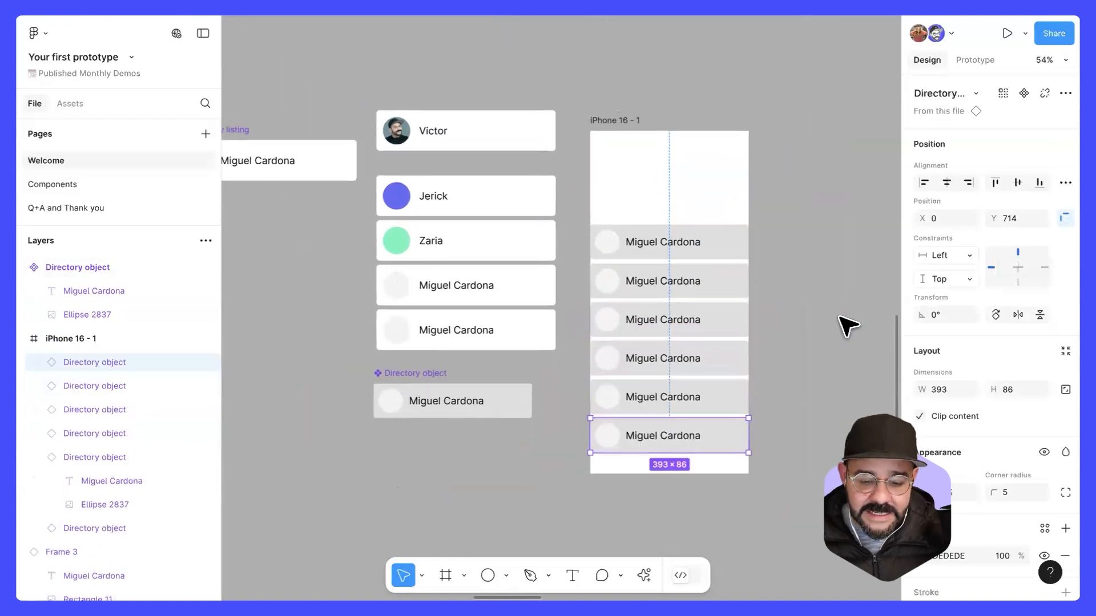
{"action": "scroll", "coordinate": [847, 325], "scroll_direction": "down", "scroll_amount": 3}
{"action": "key", "text": "ctrl+d"}
{"action": "key", "text": "ctrl+d"}
{"action": "key", "text": "ctrl+d"}
{"action": "key", "text": "ctrl+d"}
{"action": "key", "text": "ctrl+d"}
{"action": "key", "text": "ctrl+d"}
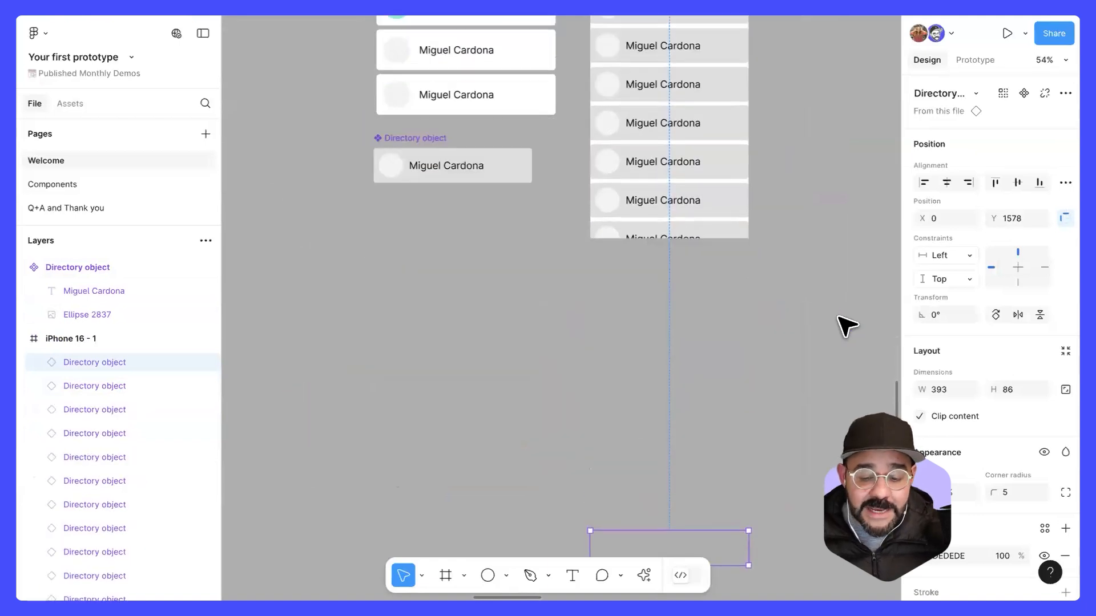
{"action": "scroll", "coordinate": [837, 313], "scroll_direction": "down", "scroll_amount": 3}
{"action": "left_click_drag", "start_coordinate": [754, 357], "coordinate": [652, 494]}
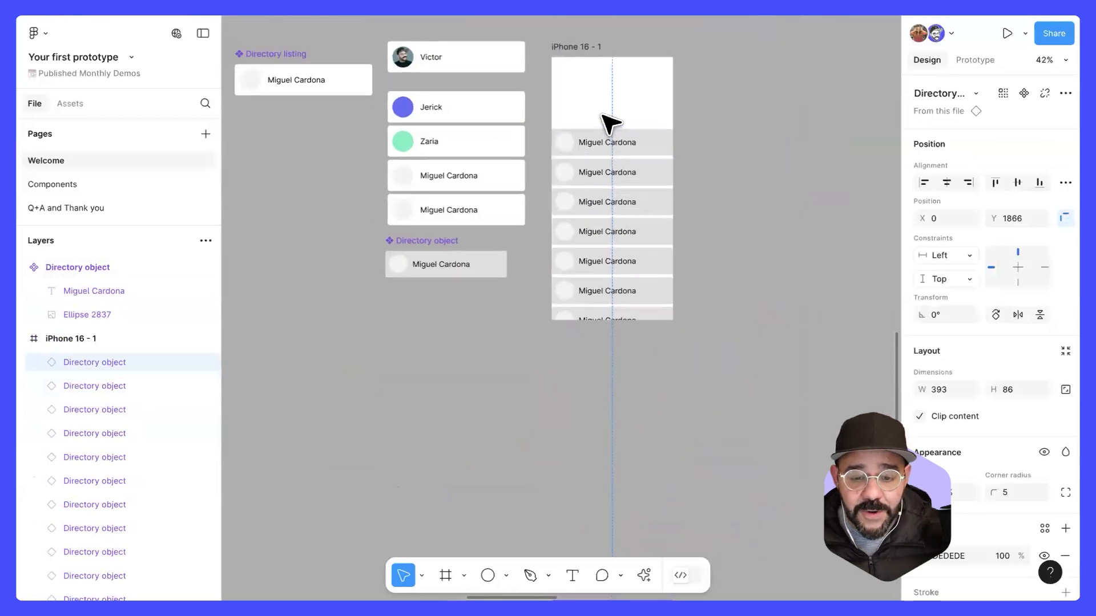
Step: Add a text layer reading "Directory" in the empty area above the rows in the iPhone frame
{"action": "scroll", "coordinate": [607, 122], "scroll_direction": "up", "scroll_amount": 3}
{"action": "left_click_drag", "start_coordinate": [594, 80], "coordinate": [590, 147]}
{"action": "scroll", "coordinate": [580, 149], "scroll_direction": "up", "scroll_amount": 2}
{"action": "key", "text": "Escape"}
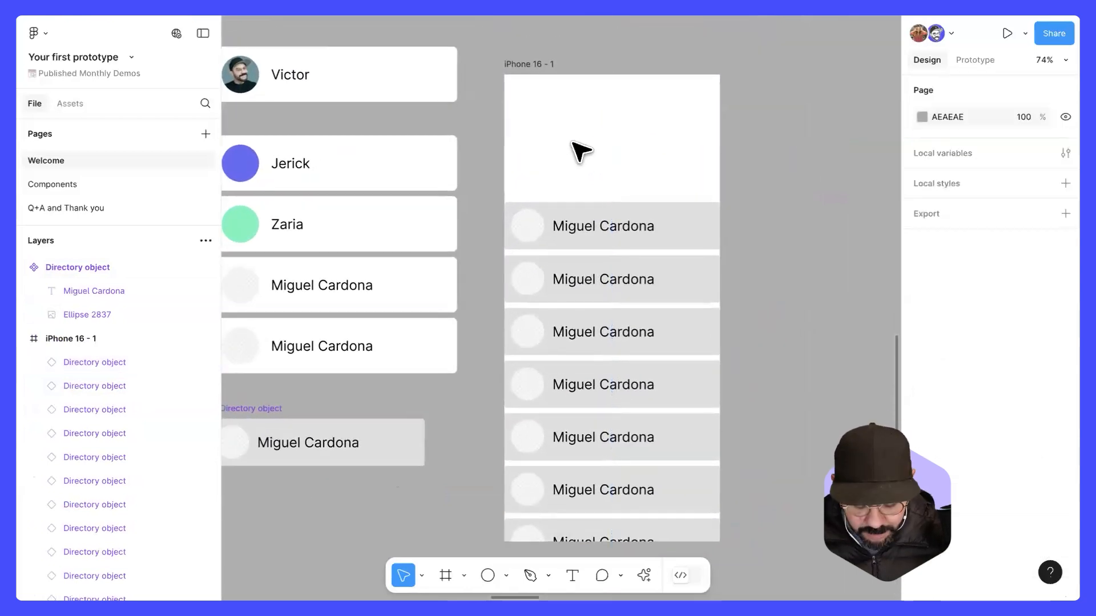
{"action": "key", "text": "t"}
{"action": "left_click", "coordinate": [564, 148]}
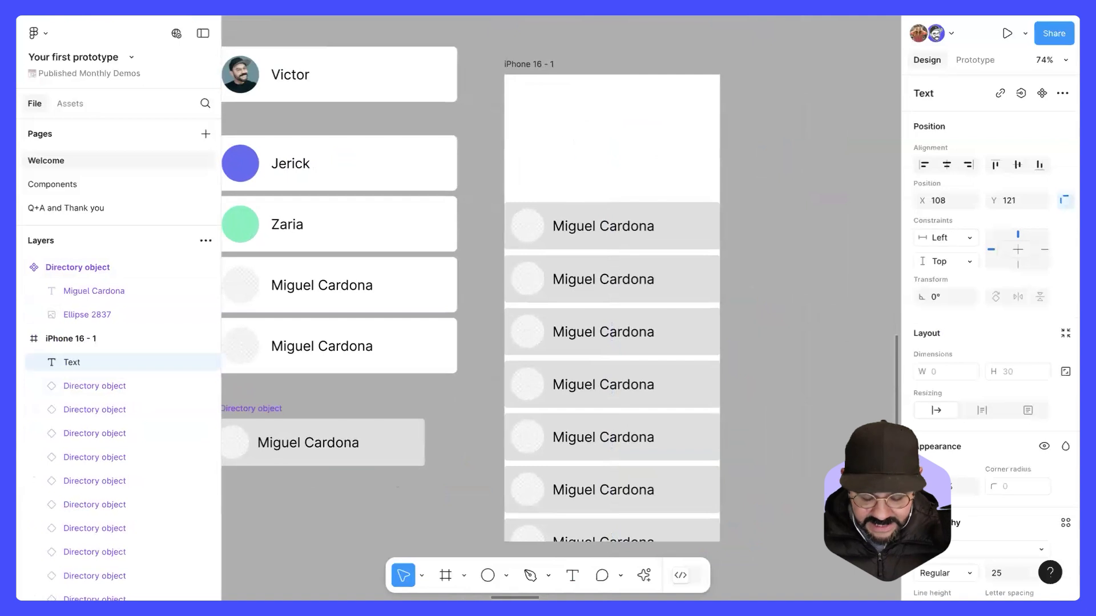
{"action": "type", "text": "Directory"}
{"action": "key", "text": "Escape"}
{"action": "key", "text": "Escape"}
Step: Set the Directory heading's font size to 51 and centre it above the list of rows
{"action": "left_click", "coordinate": [611, 153]}
{"action": "left_click_drag", "start_coordinate": [622, 160], "coordinate": [641, 161]}
{"action": "scroll", "coordinate": [980, 459], "scroll_direction": "down", "scroll_amount": 3}
{"action": "left_click_drag", "start_coordinate": [997, 434], "coordinate": [1036, 435]}
{"action": "left_click_drag", "start_coordinate": [668, 165], "coordinate": [641, 147]}
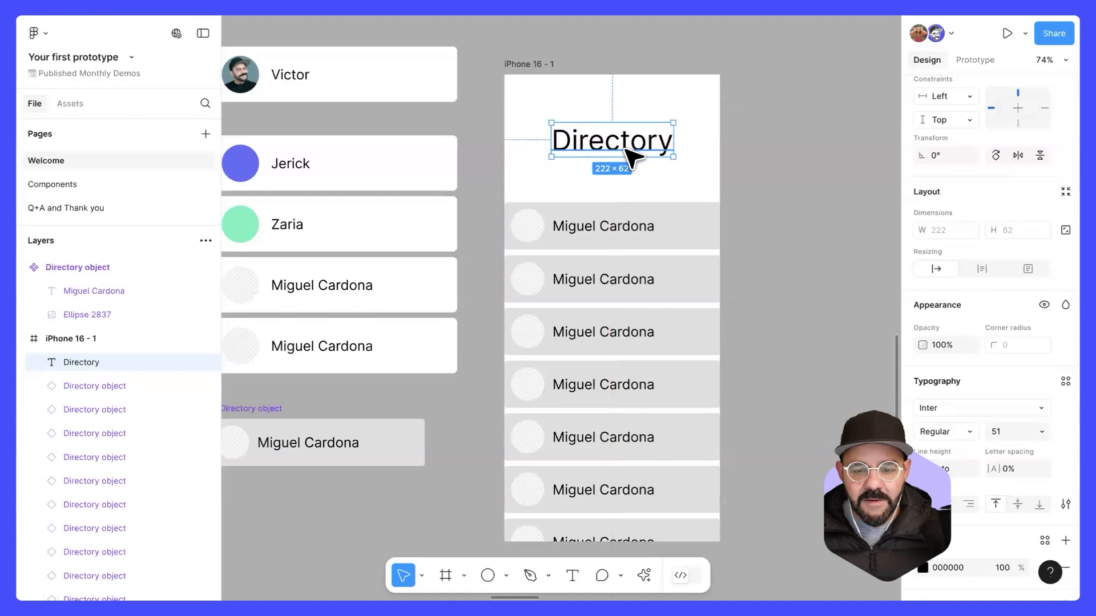
Step: Override the placeholder names in the first two directory rows of the iPhone frame with two different first names
{"action": "double_click", "coordinate": [615, 228]}
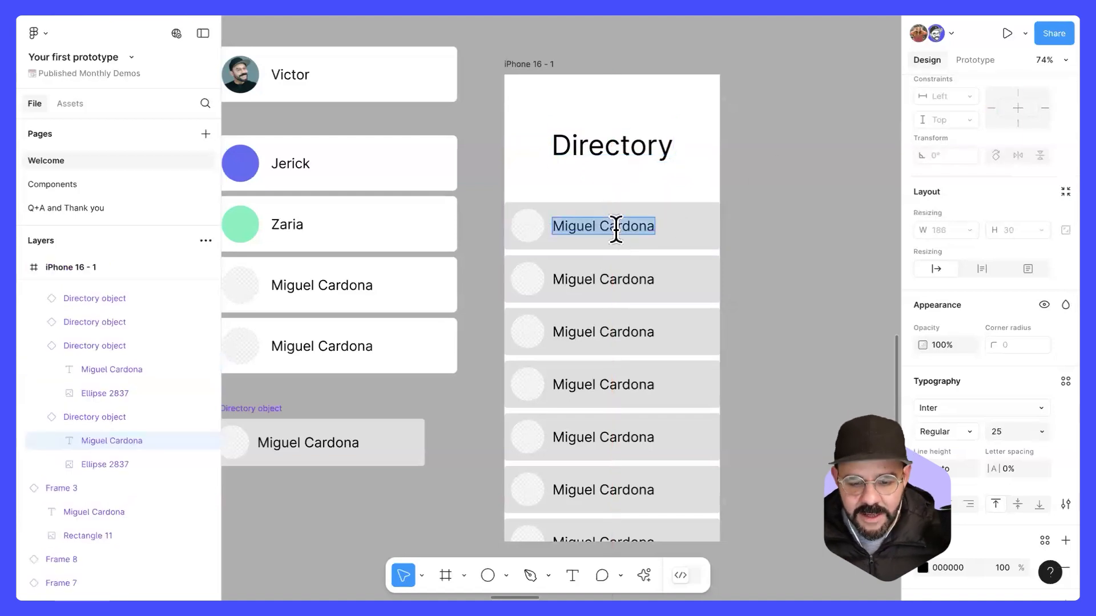
{"action": "type", "text": "Jerick"}
{"action": "left_click", "coordinate": [624, 277]}
{"action": "double_click", "coordinate": [623, 277]}
{"action": "type", "text": "Zaria"}
Step: Override the placeholder names in the third and fourth directory rows with two more first names
{"action": "left_click", "coordinate": [621, 330]}
{"action": "double_click", "coordinate": [621, 330]}
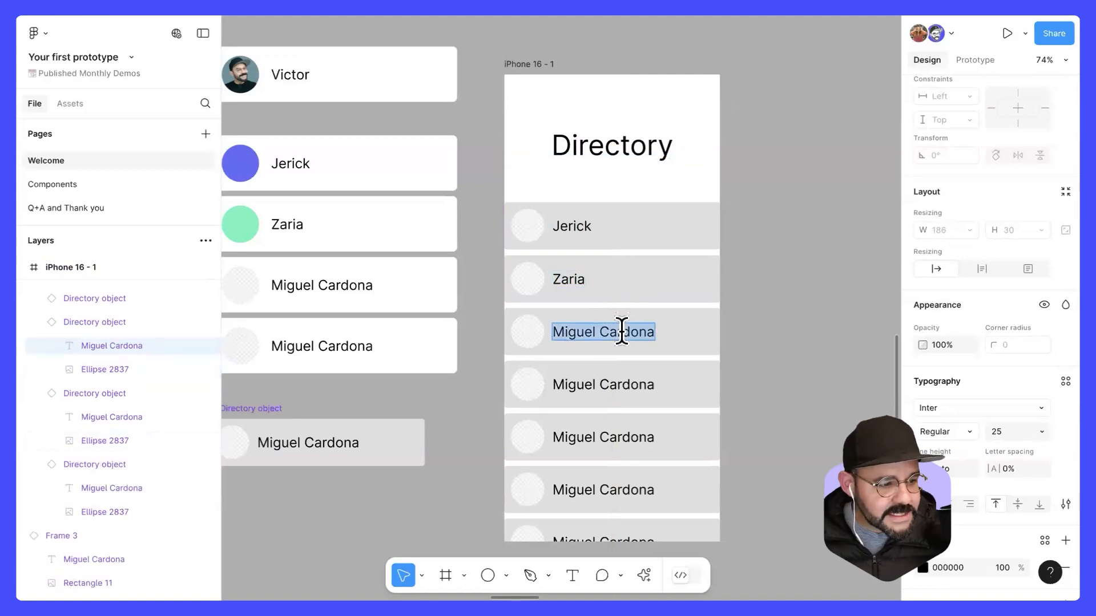
{"action": "type", "text": "Xin"}
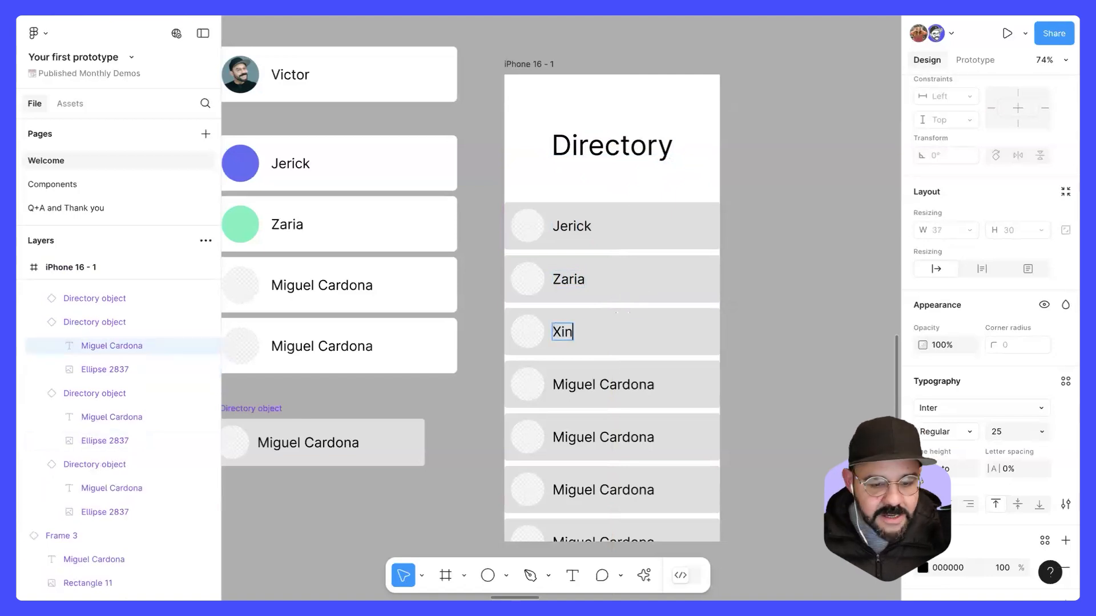
{"action": "left_click", "coordinate": [621, 384]}
{"action": "double_click", "coordinate": [621, 385]}
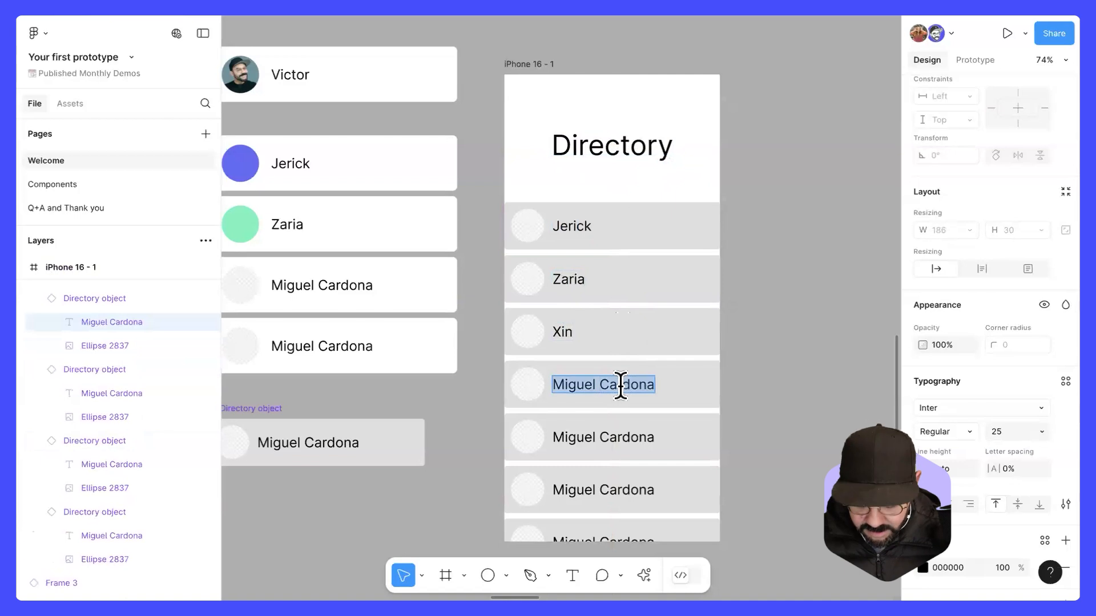
{"action": "type", "text": "Jamie"}
{"action": "key", "text": "Escape"}
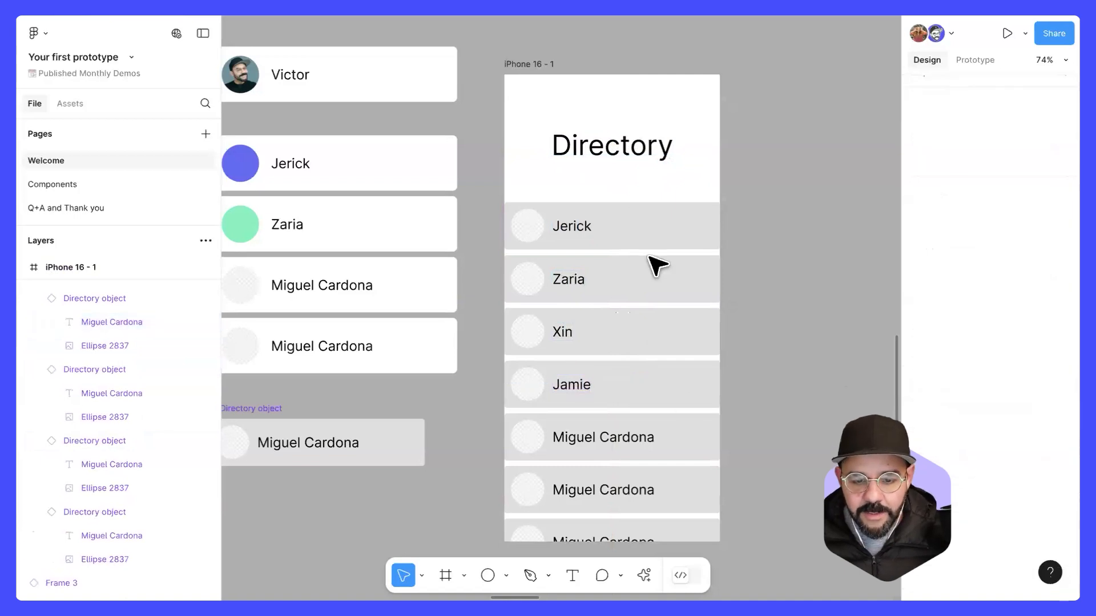
Step: Replace the image fill of the first row's avatar circle with solid red EB4545
{"action": "left_click", "coordinate": [527, 227]}
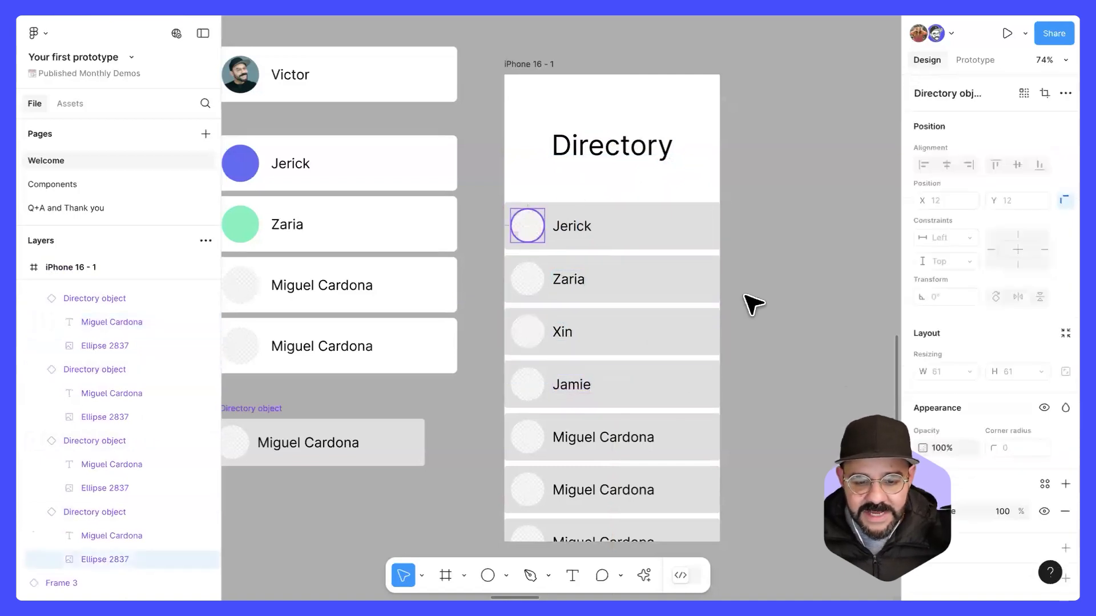
{"action": "scroll", "coordinate": [919, 426], "scroll_direction": "down", "scroll_amount": 3}
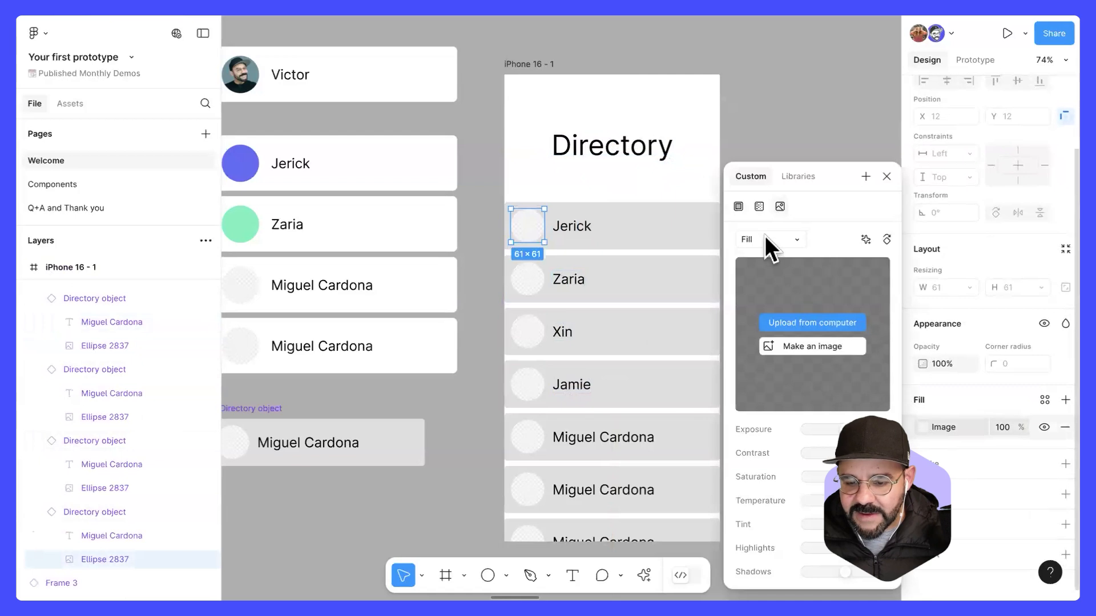
{"action": "left_click", "coordinate": [739, 206]}
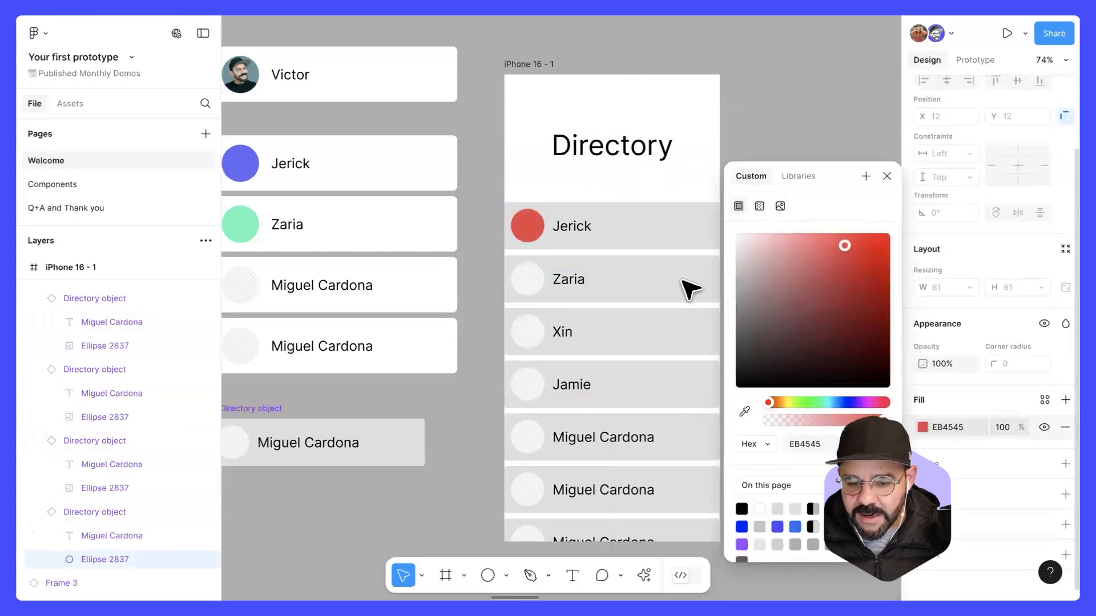
Step: Replace the image fill of the second row's avatar circle with a solid dark blue
{"action": "left_click", "coordinate": [527, 280]}
{"action": "left_click", "coordinate": [922, 426]}
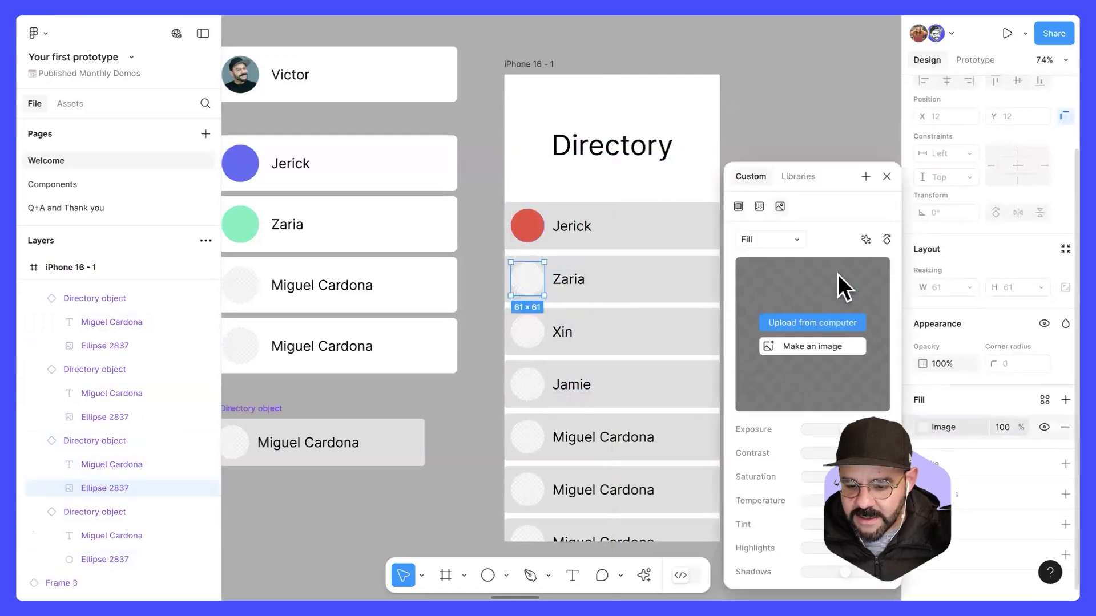
{"action": "left_click", "coordinate": [739, 206]}
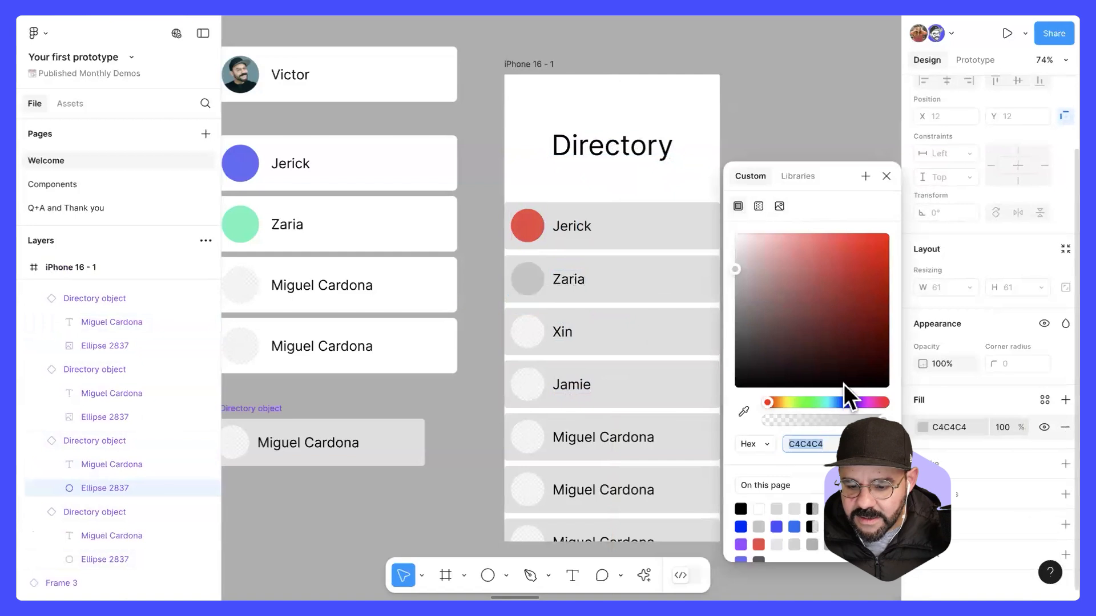
{"action": "left_click", "coordinate": [846, 402]}
{"action": "left_click", "coordinate": [840, 283]}
Step: Replace the image fill of the third row's avatar circle with a solid light blue
{"action": "left_click", "coordinate": [526, 332]}
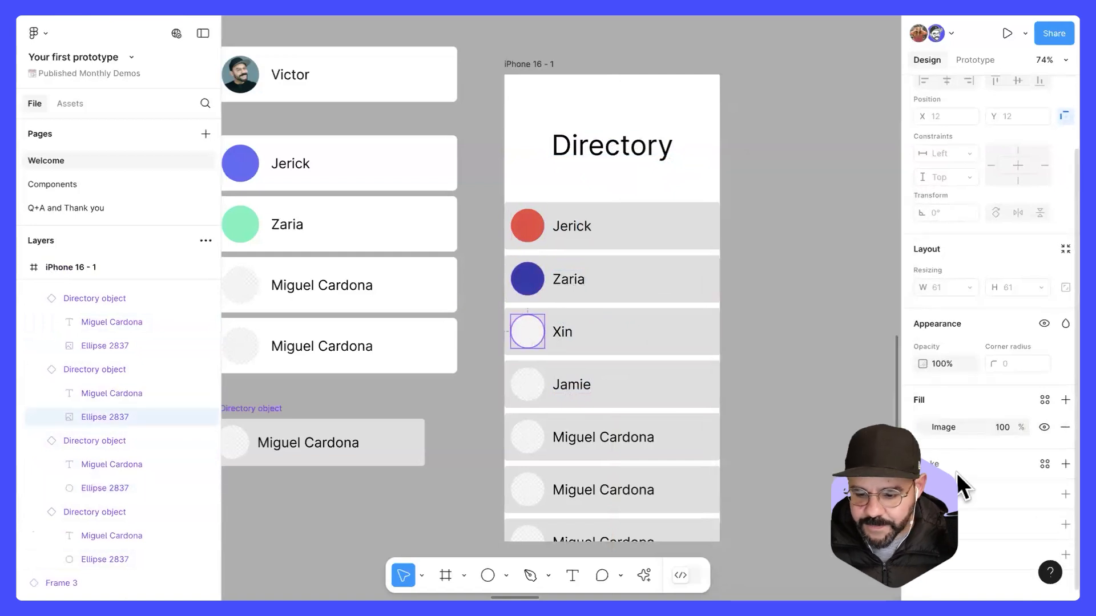
{"action": "left_click", "coordinate": [922, 427]}
{"action": "left_click", "coordinate": [759, 206]}
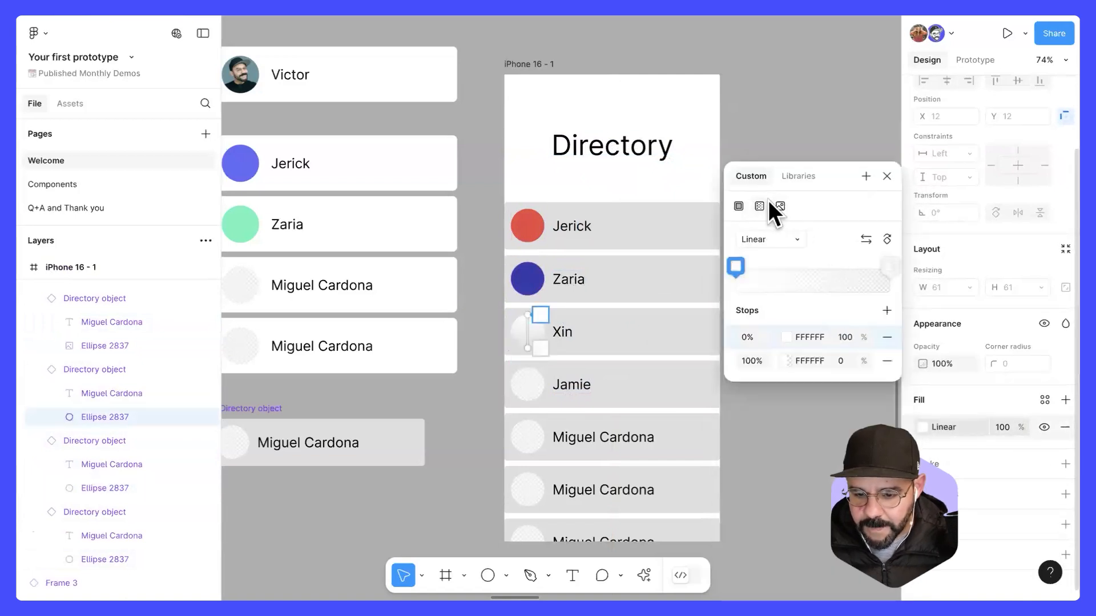
{"action": "left_click", "coordinate": [739, 206]}
{"action": "left_click", "coordinate": [846, 236]}
{"action": "left_click", "coordinate": [837, 402]}
{"action": "left_click", "coordinate": [856, 143]}
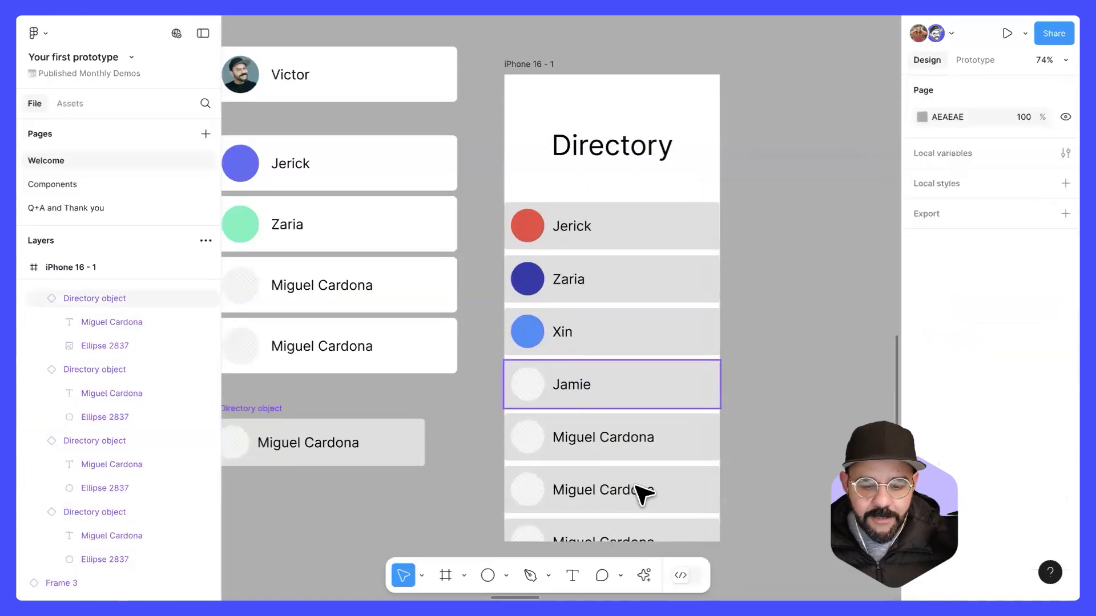
Step: Move the iPhone 16 - 1 frame slightly up and right to X 6599, Y 2878
{"action": "scroll", "coordinate": [651, 310], "scroll_direction": "down", "scroll_amount": 3}
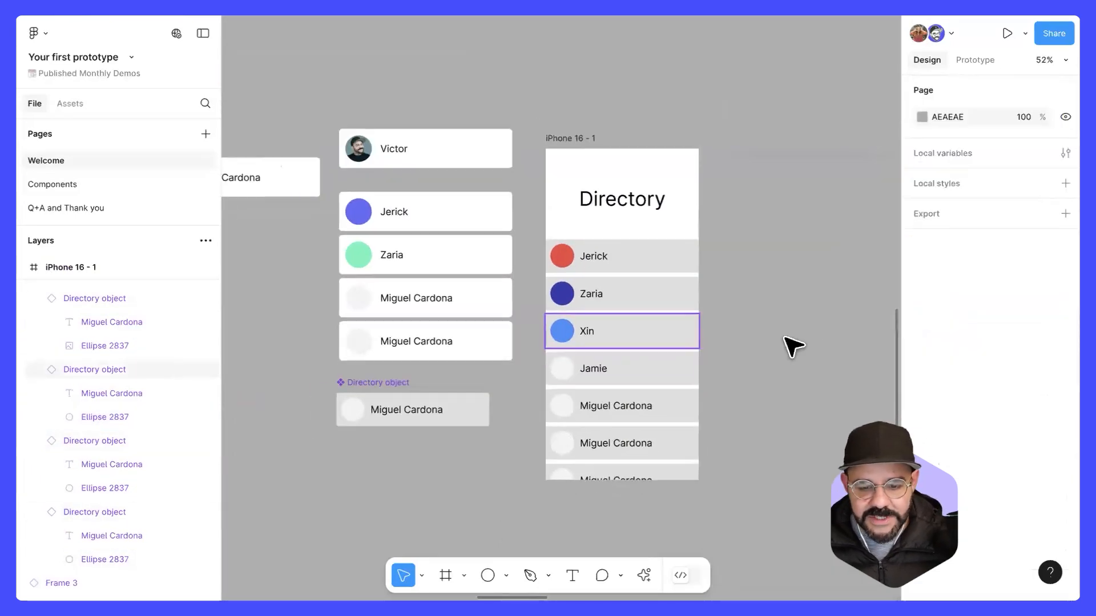
{"action": "left_click", "coordinate": [573, 140]}
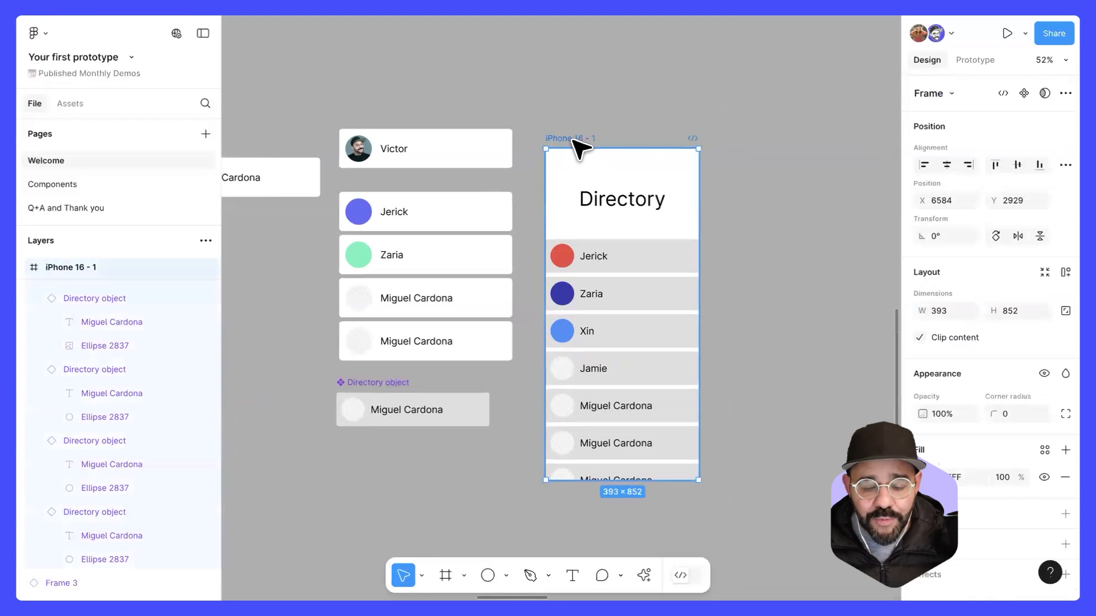
{"action": "left_click_drag", "start_coordinate": [577, 145], "coordinate": [585, 124]}
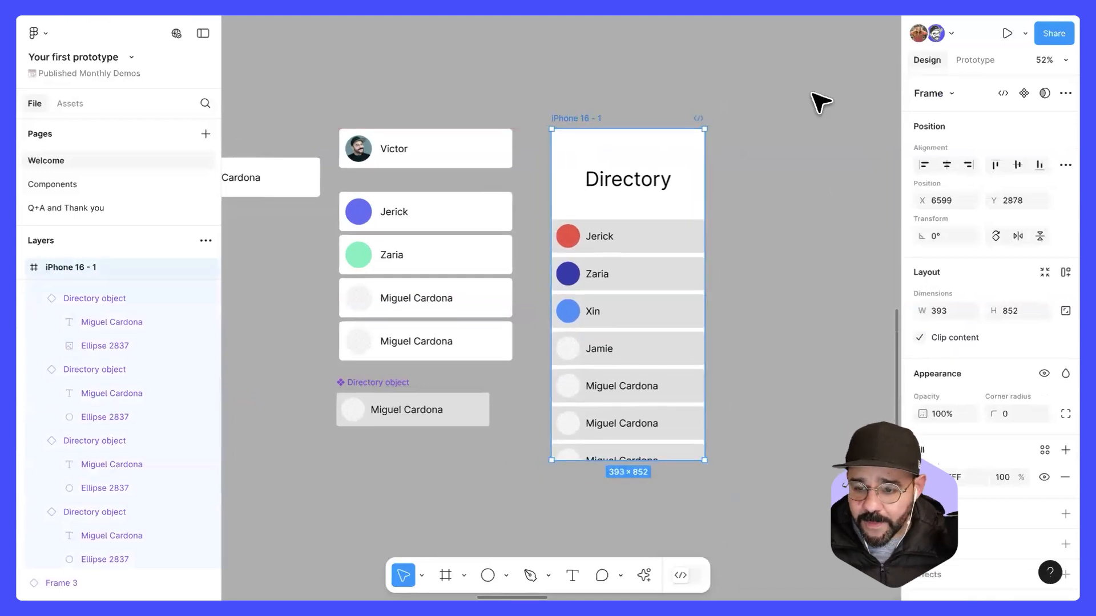
Step: Set the iPhone 16 - 1 frame's scroll overflow to Vertical in its prototype settings
{"action": "left_click", "coordinate": [976, 60]}
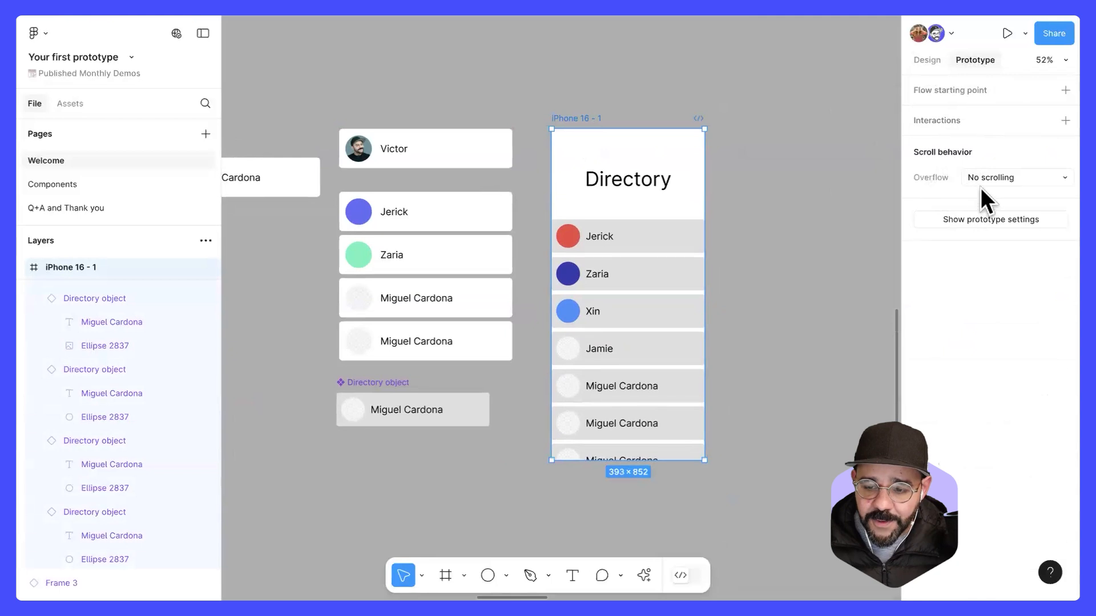
{"action": "left_click", "coordinate": [927, 61]}
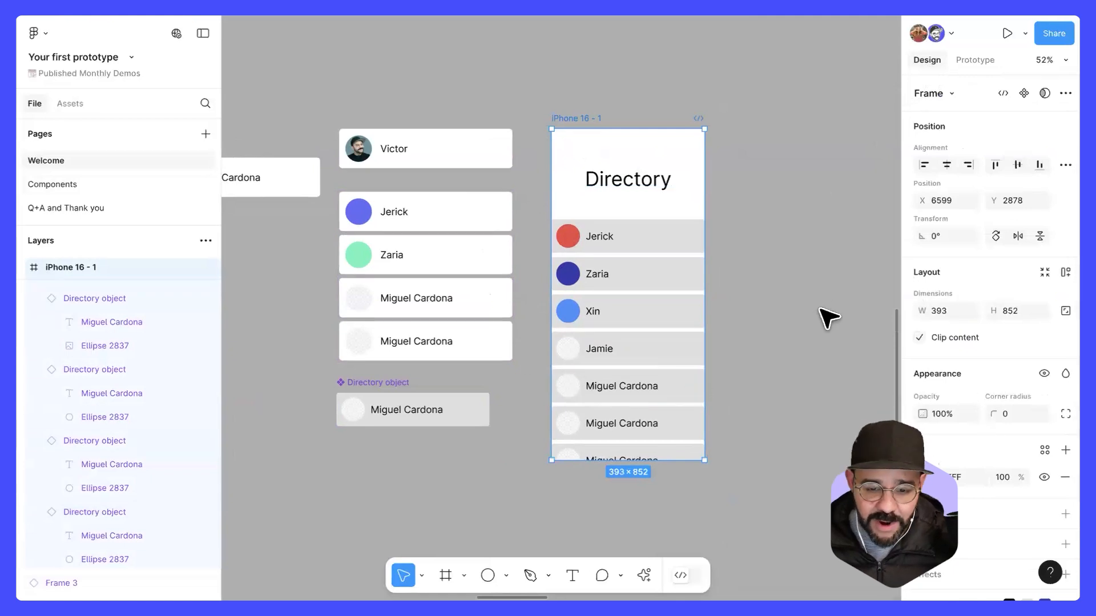
{"action": "left_click", "coordinate": [975, 58]}
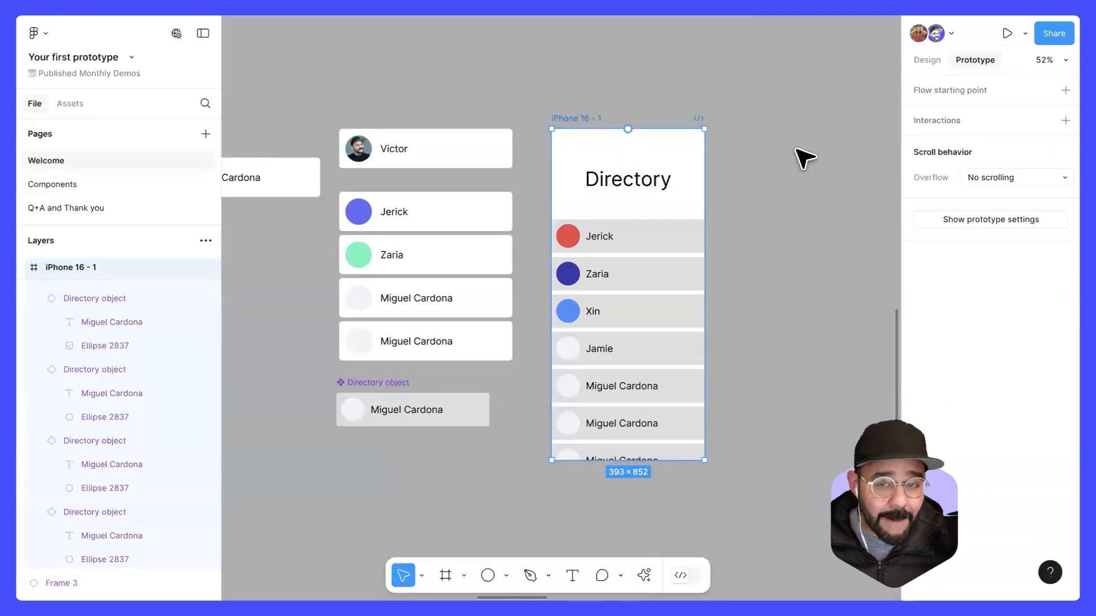
{"action": "left_click", "coordinate": [991, 177]}
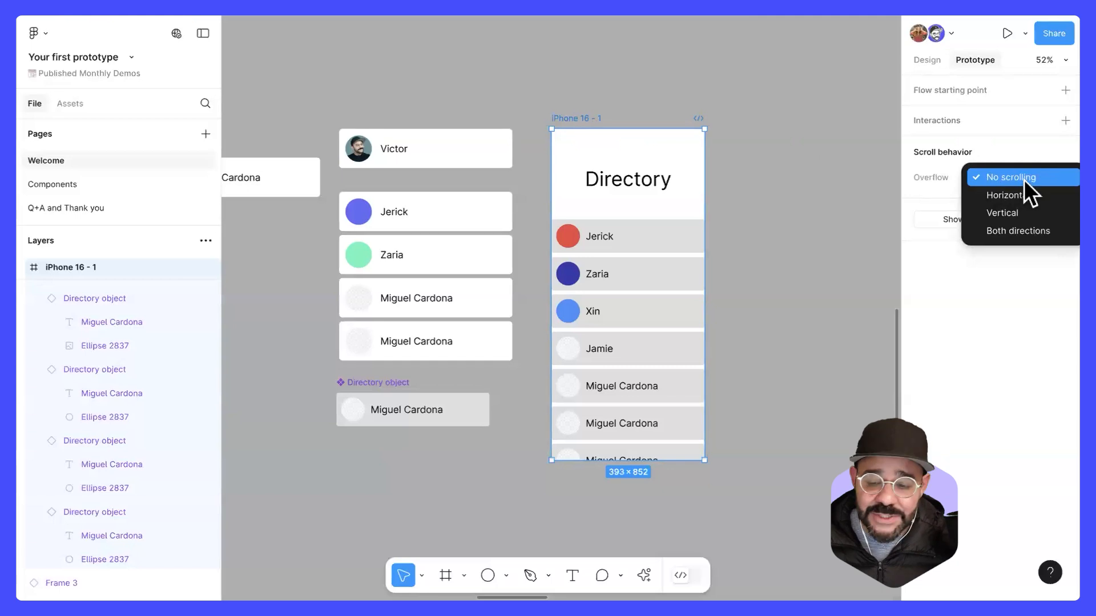
{"action": "left_click", "coordinate": [1040, 213]}
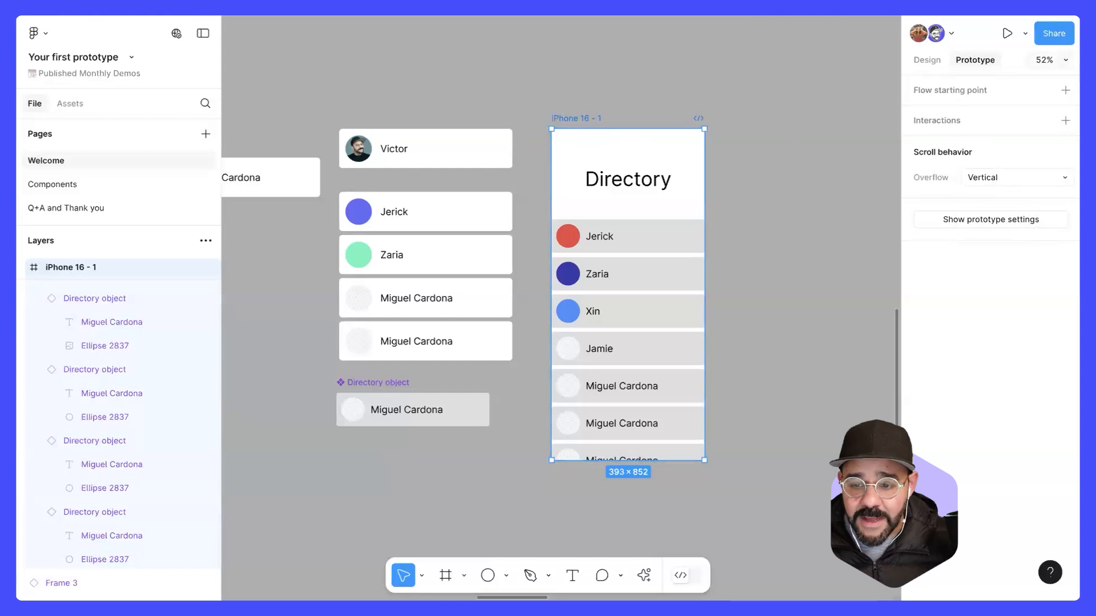
Step: Preview the iPhone 16 - 1 prototype, scroll through the directory list to test it, and close the preview
{"action": "left_click", "coordinate": [1025, 31]}
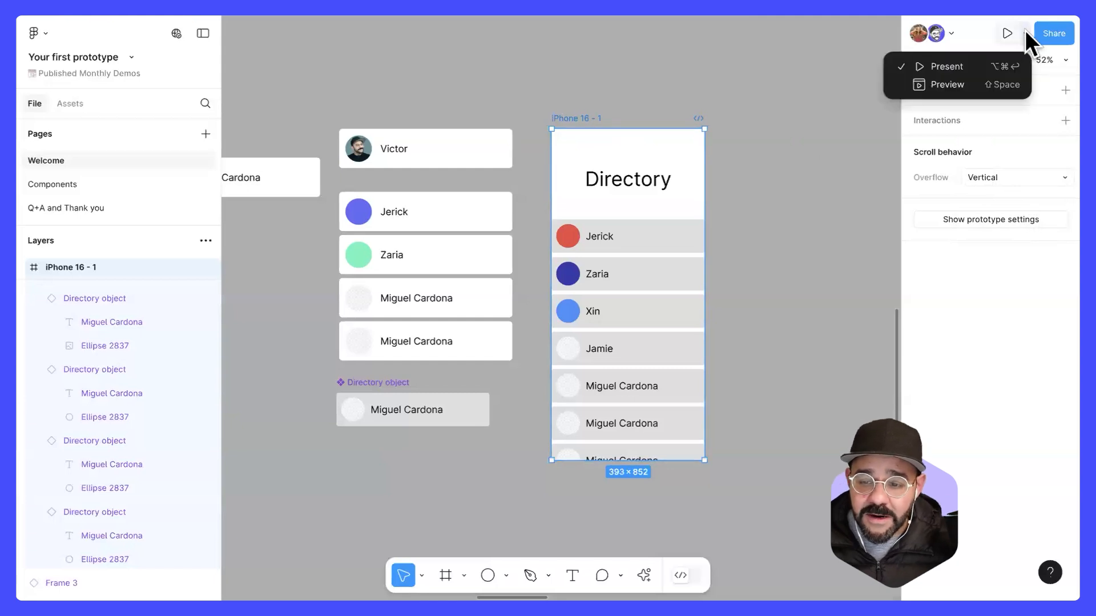
{"action": "left_click", "coordinate": [985, 89]}
{"action": "scroll", "coordinate": [394, 382], "scroll_direction": "down", "scroll_amount": 3}
{"action": "scroll", "coordinate": [399, 382], "scroll_direction": "down", "scroll_amount": 3}
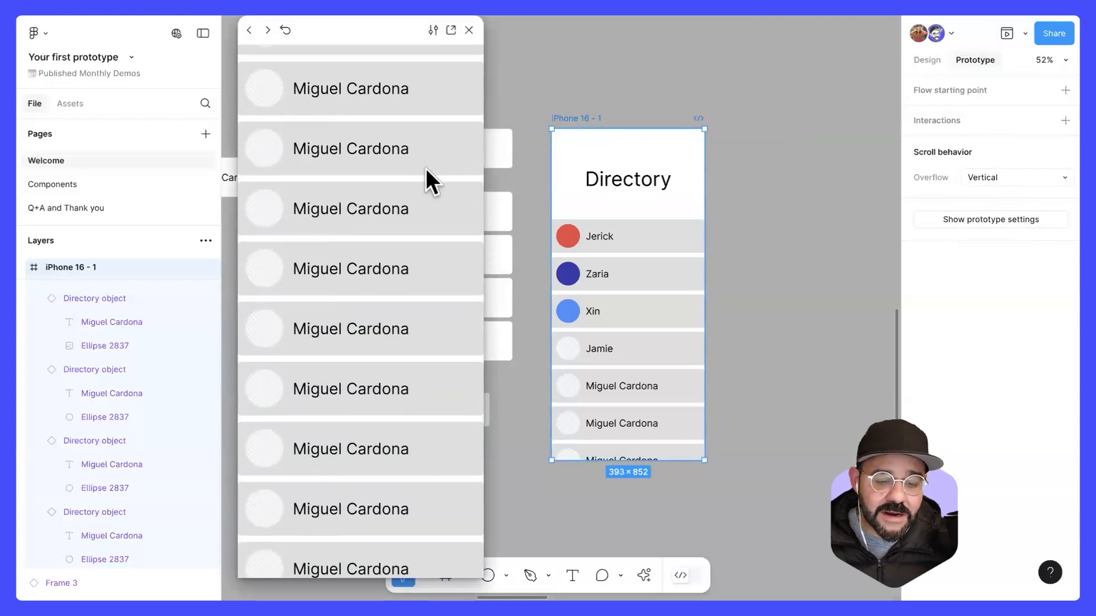
{"action": "scroll", "coordinate": [392, 342], "scroll_direction": "up", "scroll_amount": 6}
{"action": "scroll", "coordinate": [392, 318], "scroll_direction": "down", "scroll_amount": 2}
{"action": "scroll", "coordinate": [399, 143], "scroll_direction": "down", "scroll_amount": 4}
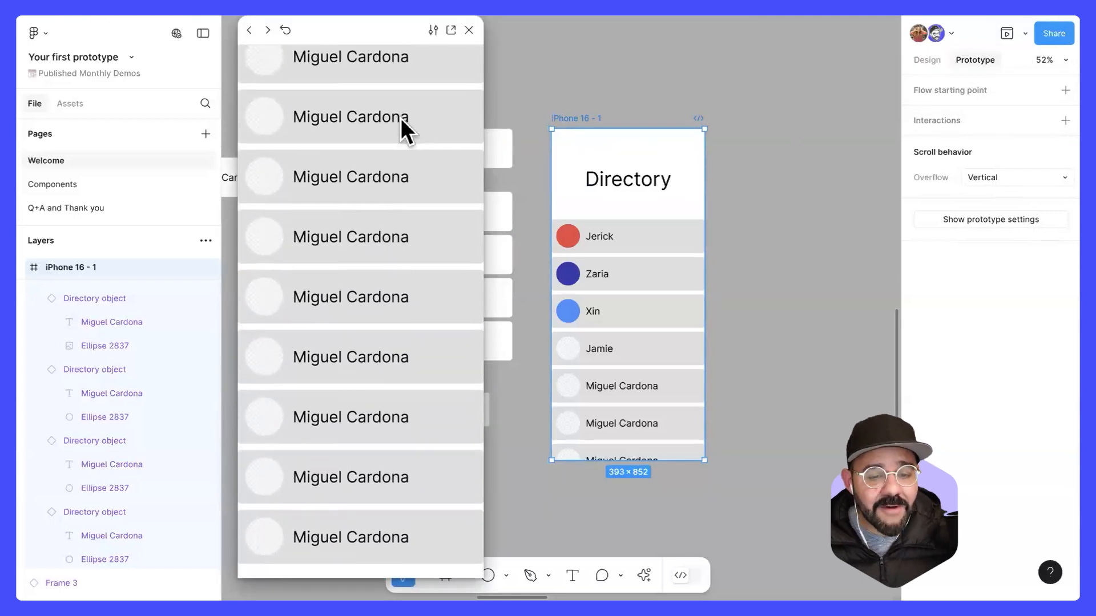
{"action": "scroll", "coordinate": [402, 119], "scroll_direction": "up", "scroll_amount": 6}
{"action": "left_click", "coordinate": [469, 30]}
Step: Open a preview of the "Scrolling in frames and components" slide frame above the directory and enlarge the preview window
{"action": "left_click", "coordinate": [609, 60]}
{"action": "scroll", "coordinate": [616, 67], "scroll_direction": "down", "scroll_amount": 3}
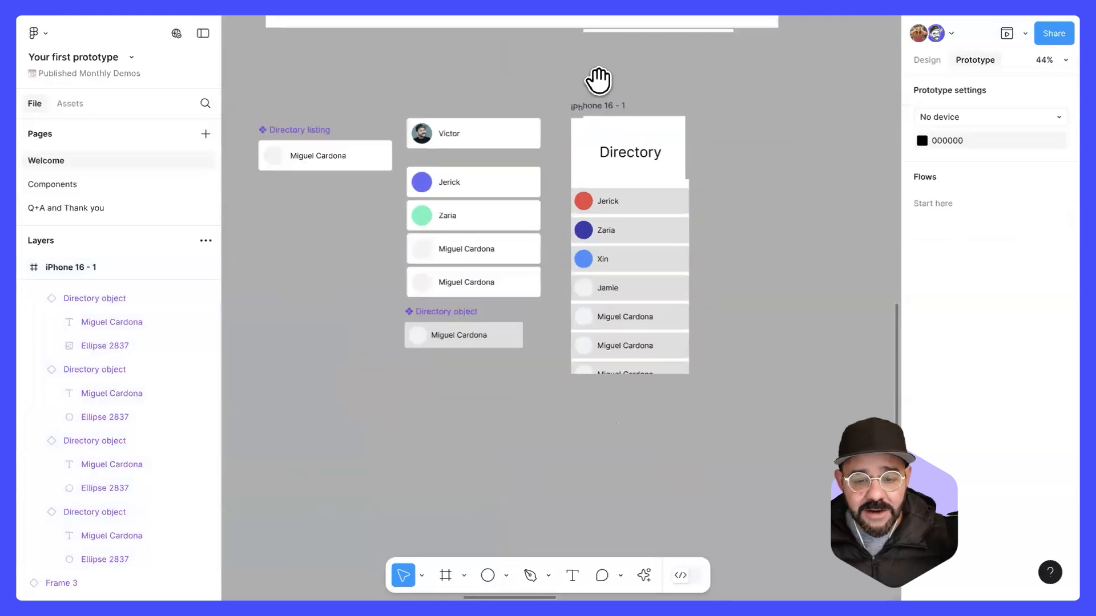
{"action": "left_click_drag", "start_coordinate": [597, 81], "coordinate": [599, 342]}
{"action": "scroll", "coordinate": [445, 287], "scroll_direction": "up", "scroll_amount": 3}
{"action": "scroll", "coordinate": [444, 289], "scroll_direction": "up", "scroll_amount": 1}
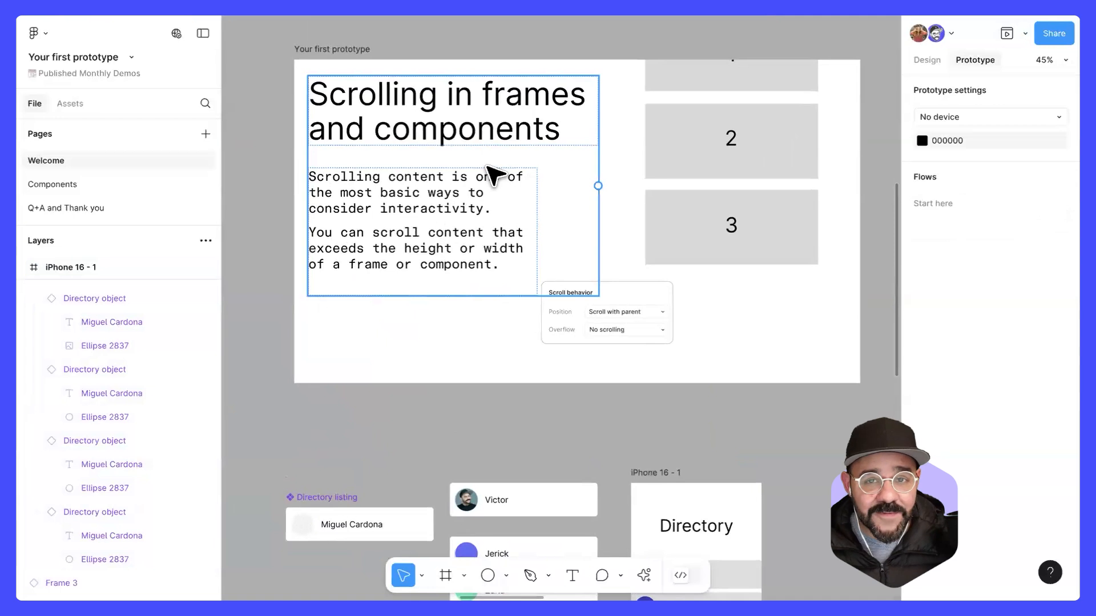
{"action": "scroll", "coordinate": [494, 165], "scroll_direction": "down", "scroll_amount": 1}
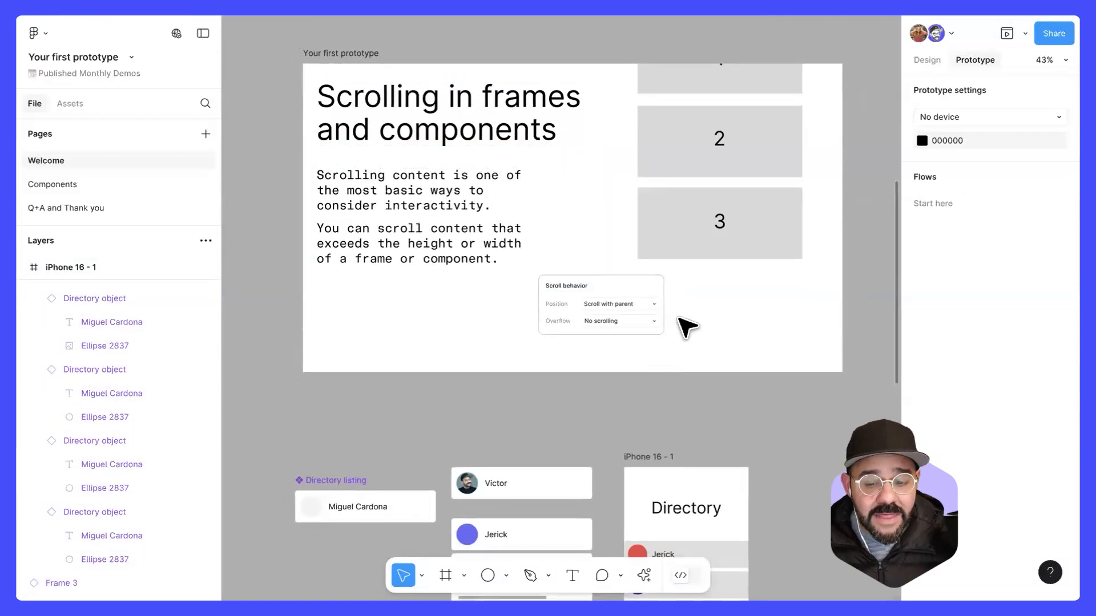
{"action": "left_click", "coordinate": [371, 53]}
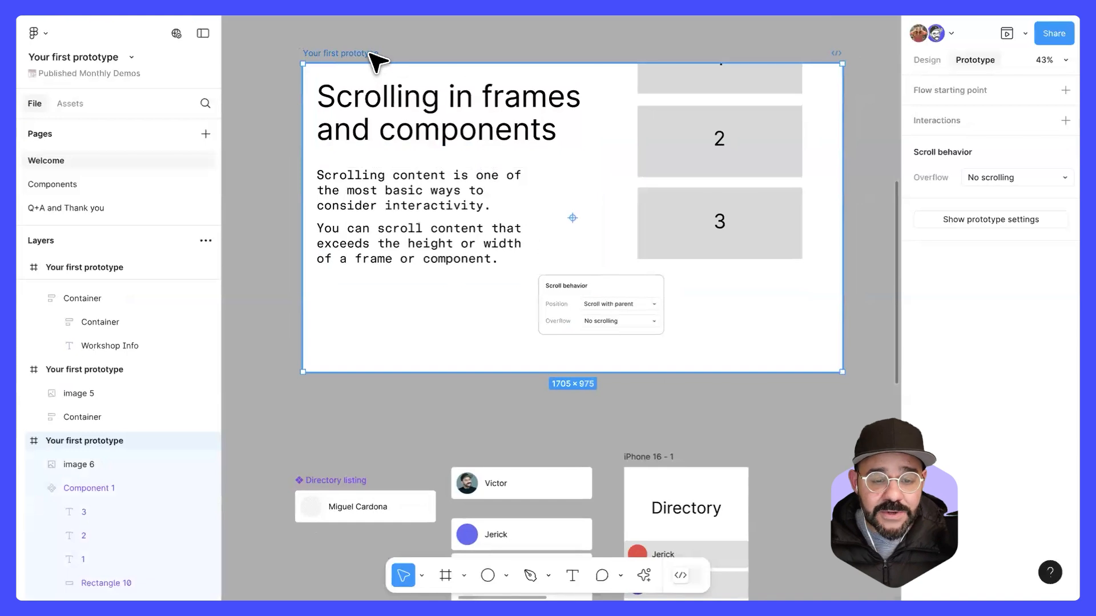
{"action": "key", "text": "shift+space"}
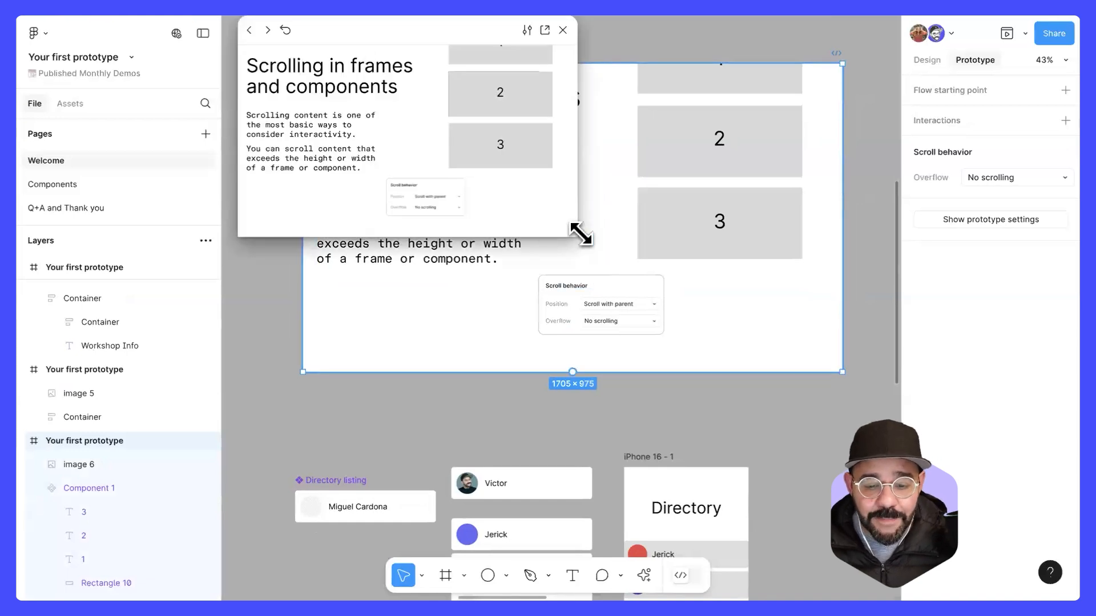
{"action": "left_click_drag", "start_coordinate": [579, 235], "coordinate": [787, 431]}
Step: Test the scrolling of the numbered blocks 1 to 3 inside the slide preview, and close the preview
{"action": "scroll", "coordinate": [653, 240], "scroll_direction": "up", "scroll_amount": 3}
{"action": "scroll", "coordinate": [650, 170], "scroll_direction": "down", "scroll_amount": 5}
{"action": "scroll", "coordinate": [660, 181], "scroll_direction": "up", "scroll_amount": 5}
{"action": "scroll", "coordinate": [665, 152], "scroll_direction": "down", "scroll_amount": 5}
{"action": "scroll", "coordinate": [672, 274], "scroll_direction": "up", "scroll_amount": 5}
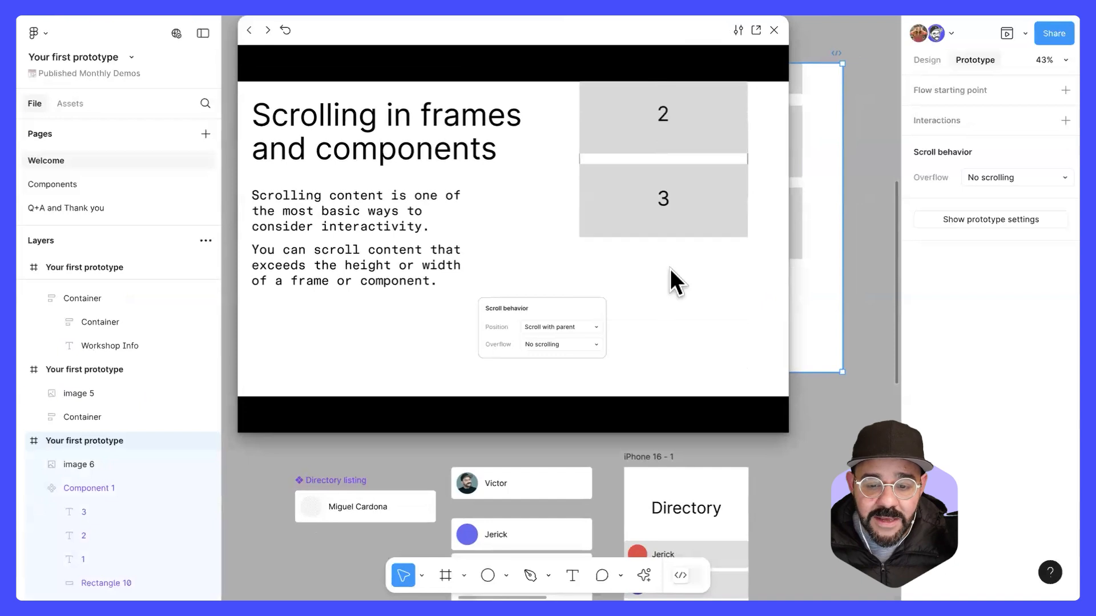
{"action": "scroll", "coordinate": [676, 171], "scroll_direction": "down", "scroll_amount": 5}
{"action": "scroll", "coordinate": [665, 274], "scroll_direction": "up", "scroll_amount": 5}
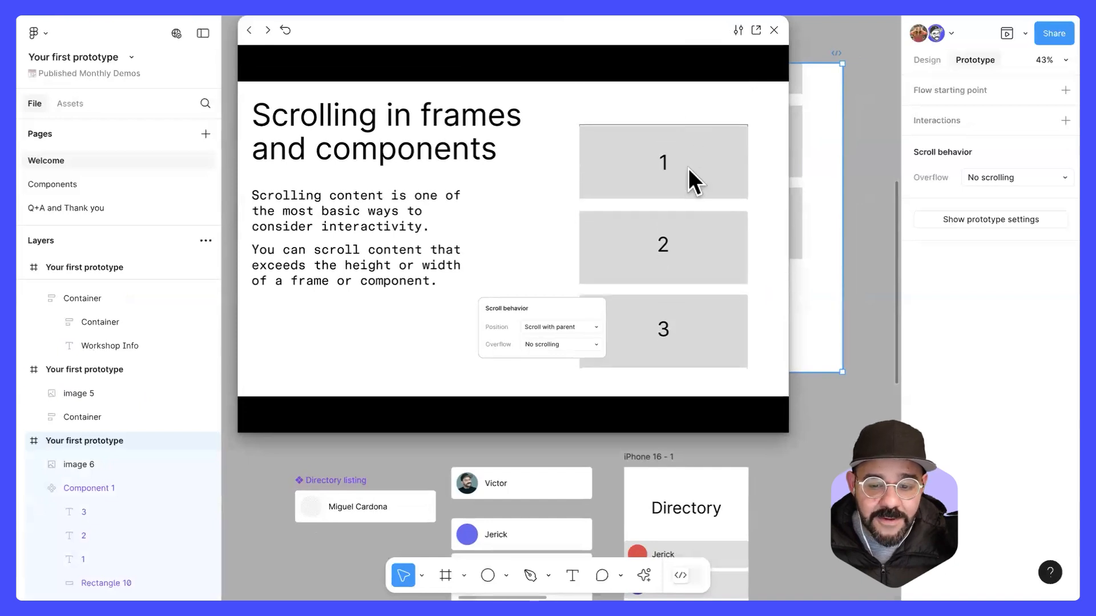
{"action": "scroll", "coordinate": [689, 169], "scroll_direction": "down", "scroll_amount": 5}
{"action": "scroll", "coordinate": [685, 252], "scroll_direction": "up", "scroll_amount": 5}
{"action": "left_click", "coordinate": [774, 29]}
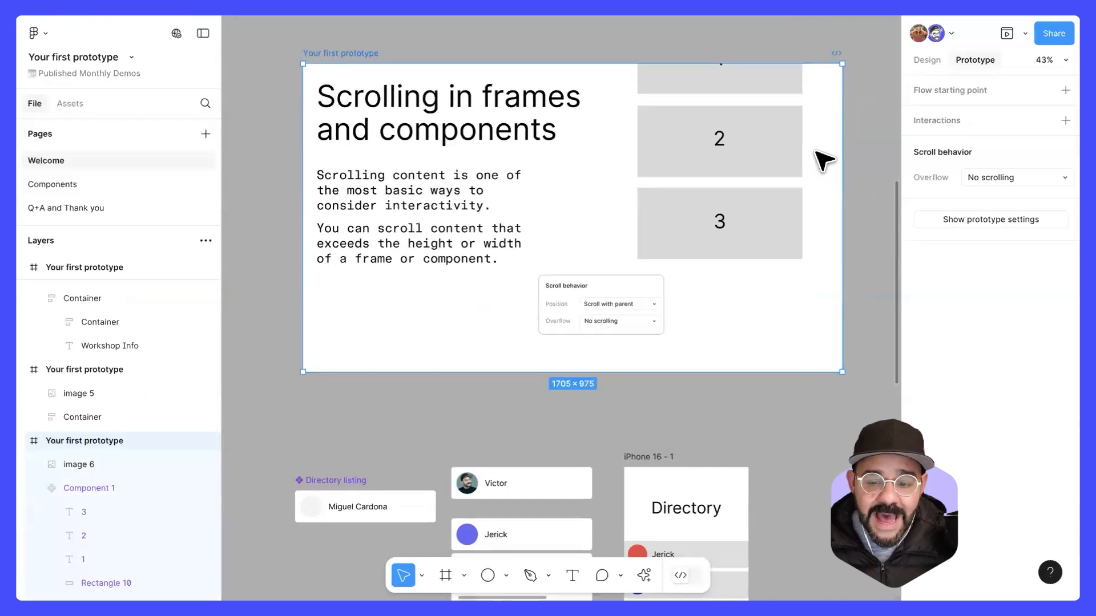
Step: Shift the numbered scrolling component on the slide slightly down and right, and undo the move
{"action": "left_click", "coordinate": [721, 151]}
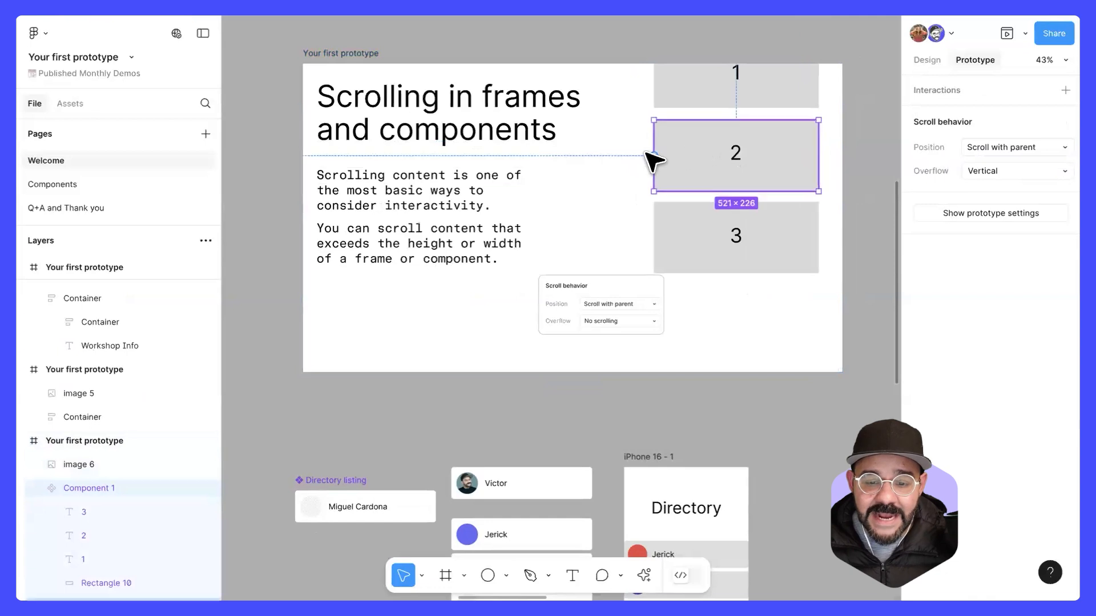
{"action": "key", "text": "ctrl+z"}
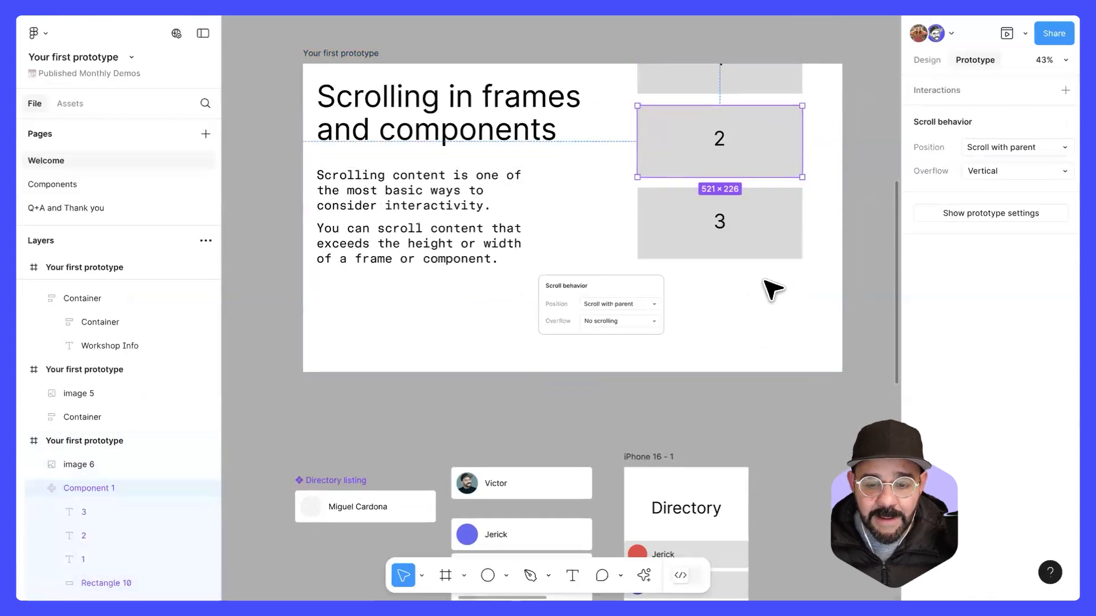
Step: Turn off content clipping for the iPhone 16 - 1 directory frame
{"action": "left_click", "coordinate": [776, 354]}
{"action": "scroll", "coordinate": [776, 354], "scroll_direction": "down", "scroll_amount": 2}
{"action": "left_click_drag", "start_coordinate": [675, 276], "coordinate": [548, 58]}
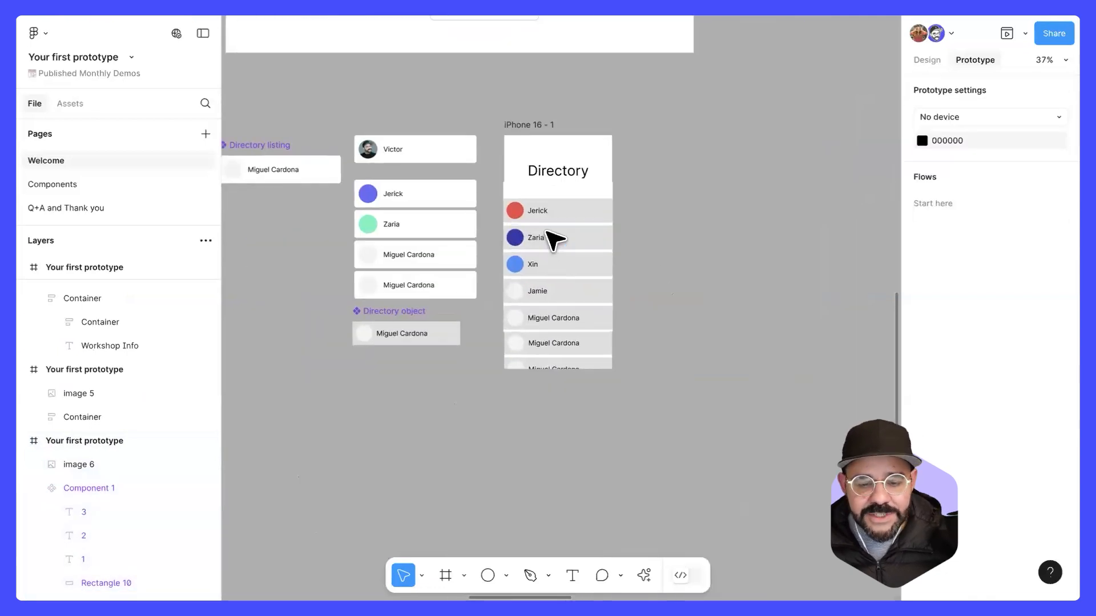
{"action": "scroll", "coordinate": [551, 235], "scroll_direction": "up", "scroll_amount": 3}
{"action": "left_click", "coordinate": [496, 66]}
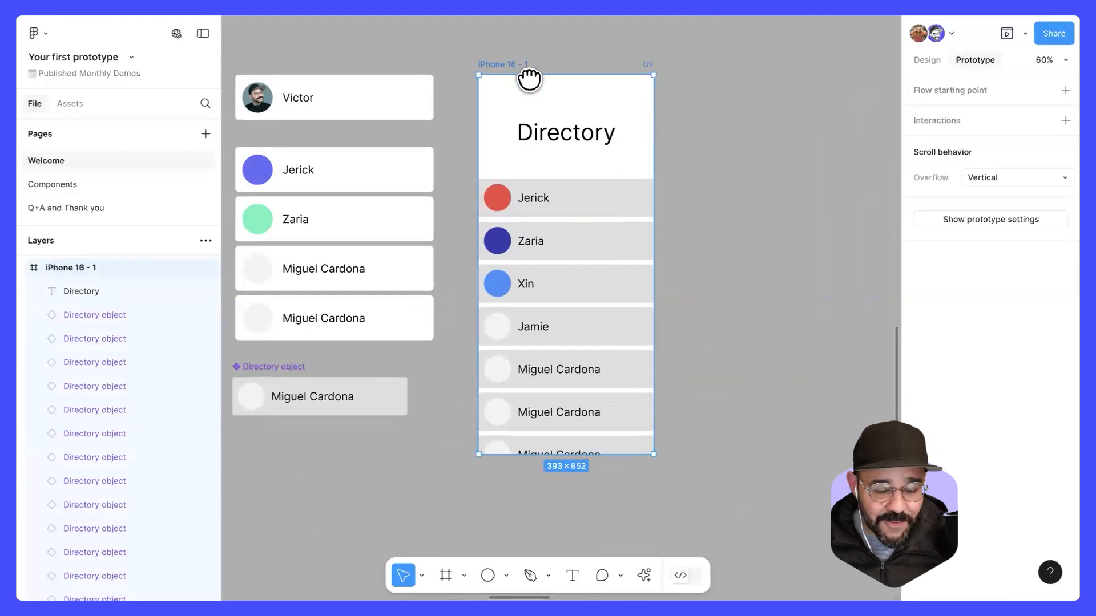
{"action": "left_click_drag", "start_coordinate": [528, 79], "coordinate": [570, 94]}
{"action": "left_click", "coordinate": [927, 61]}
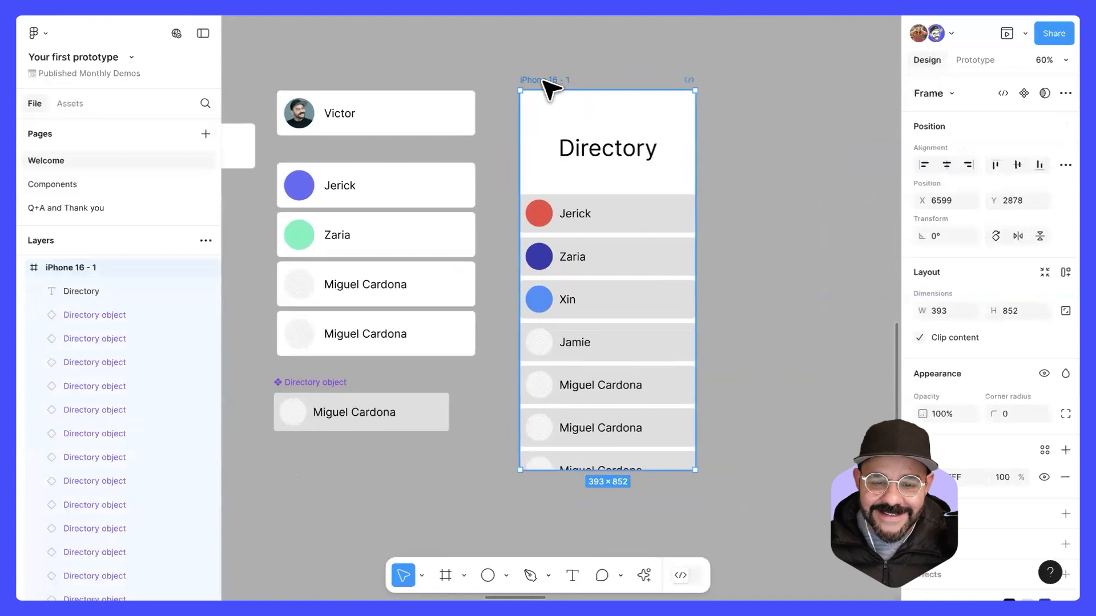
{"action": "scroll", "coordinate": [912, 292], "scroll_direction": "down", "scroll_amount": 1}
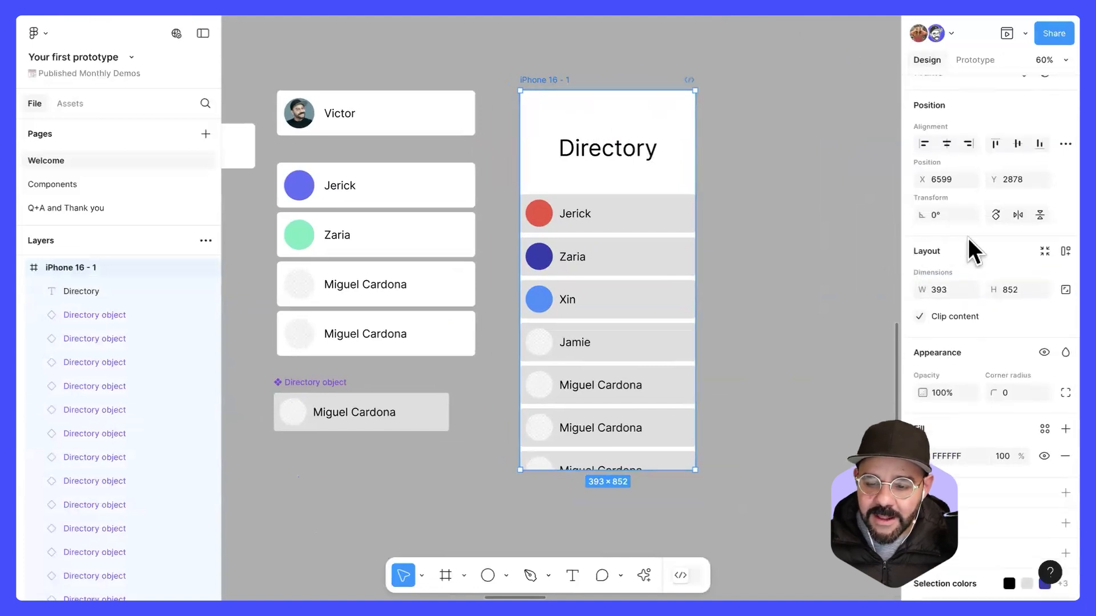
{"action": "left_click", "coordinate": [919, 316]}
{"action": "left_click", "coordinate": [919, 316]}
{"action": "left_click", "coordinate": [919, 316]}
Step: Extend the iPhone 16 - 1 frame's lower edge to a height of 1952 so it encloses the whole directory list
{"action": "scroll", "coordinate": [773, 359], "scroll_direction": "down", "scroll_amount": 3}
{"action": "scroll", "coordinate": [742, 365], "scroll_direction": "down", "scroll_amount": 4}
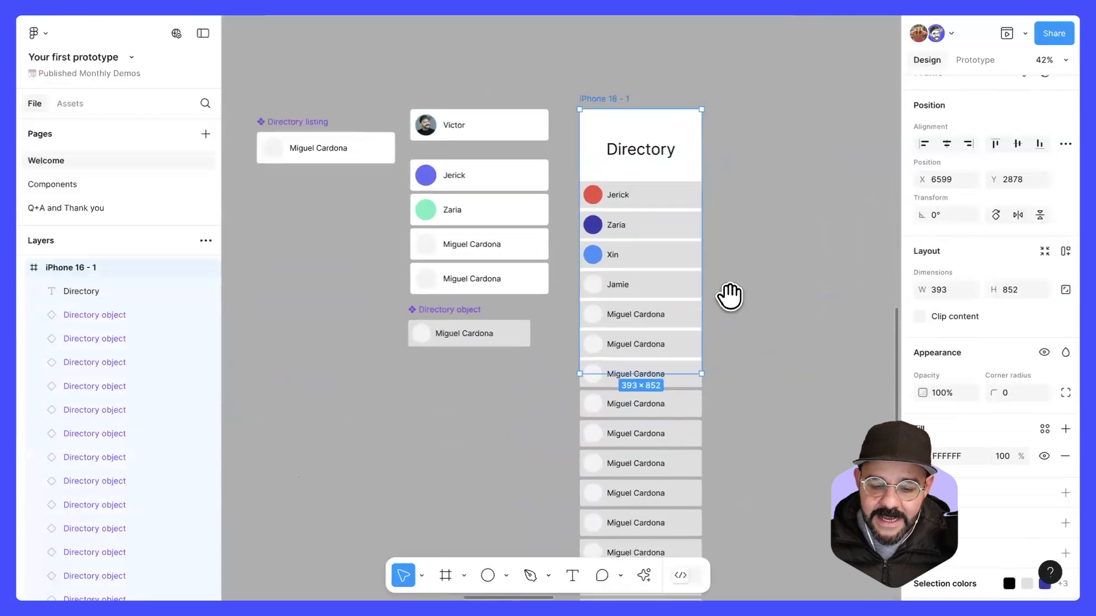
{"action": "scroll", "coordinate": [594, 344], "scroll_direction": "down", "scroll_amount": 1}
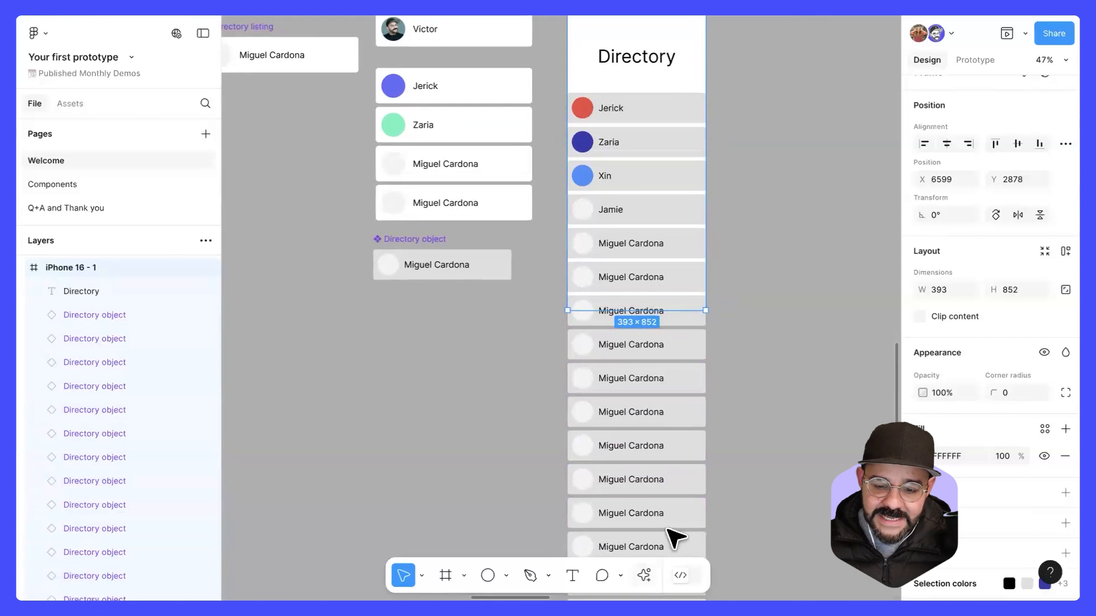
{"action": "scroll", "coordinate": [798, 301], "scroll_direction": "down", "scroll_amount": 5}
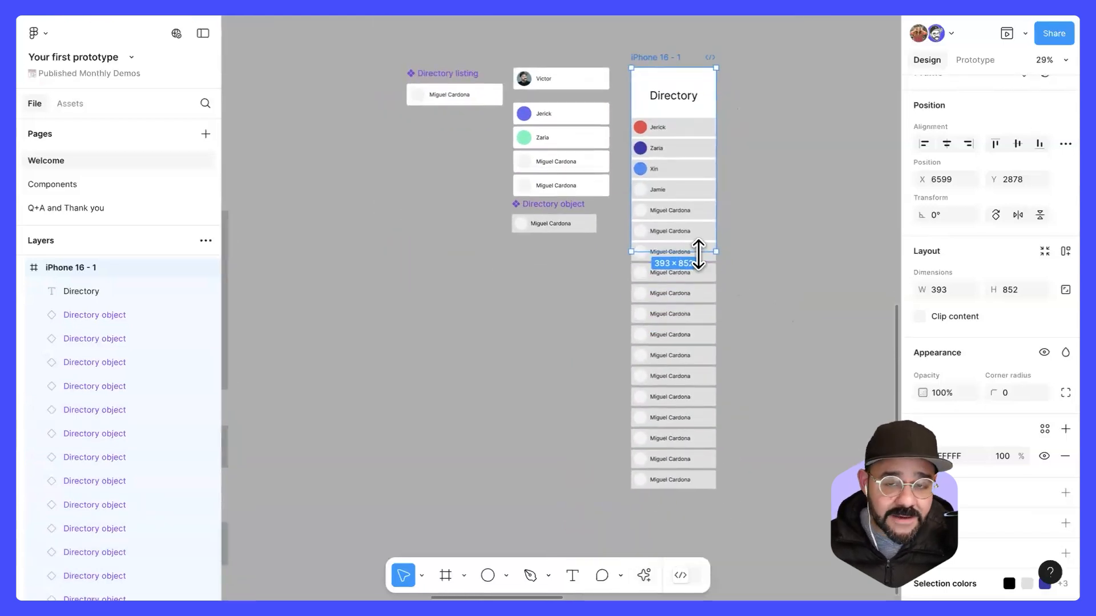
{"action": "left_click_drag", "start_coordinate": [698, 258], "coordinate": [697, 489]}
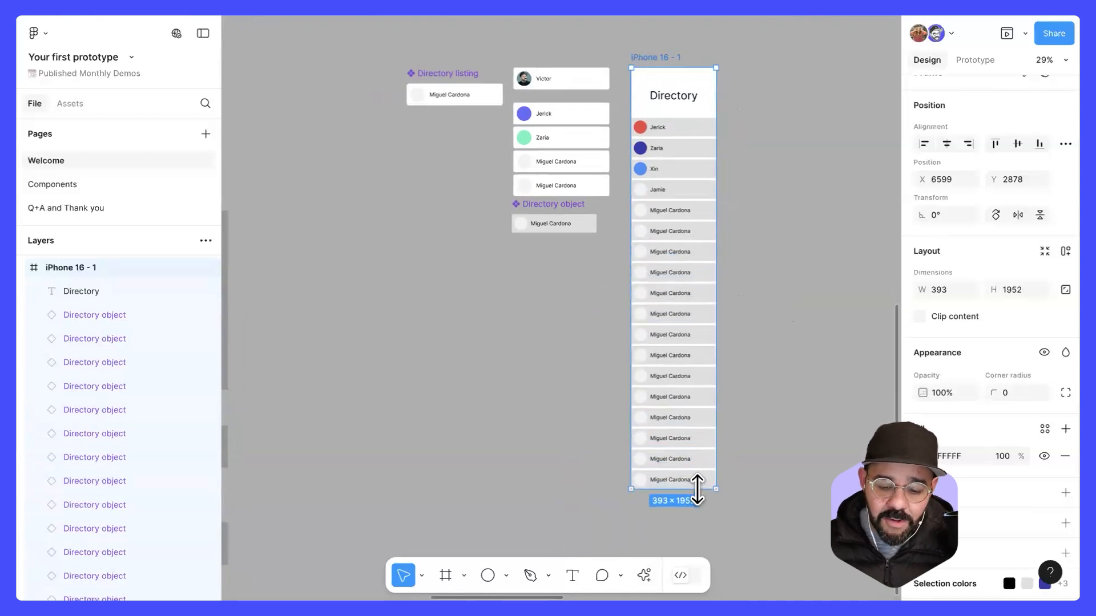
{"action": "left_click", "coordinate": [781, 452]}
Step: Set the prototype device to iPhone 16 Pro in the prototype settings
{"action": "left_click_drag", "start_coordinate": [754, 308], "coordinate": [721, 368]}
{"action": "left_click", "coordinate": [636, 121]}
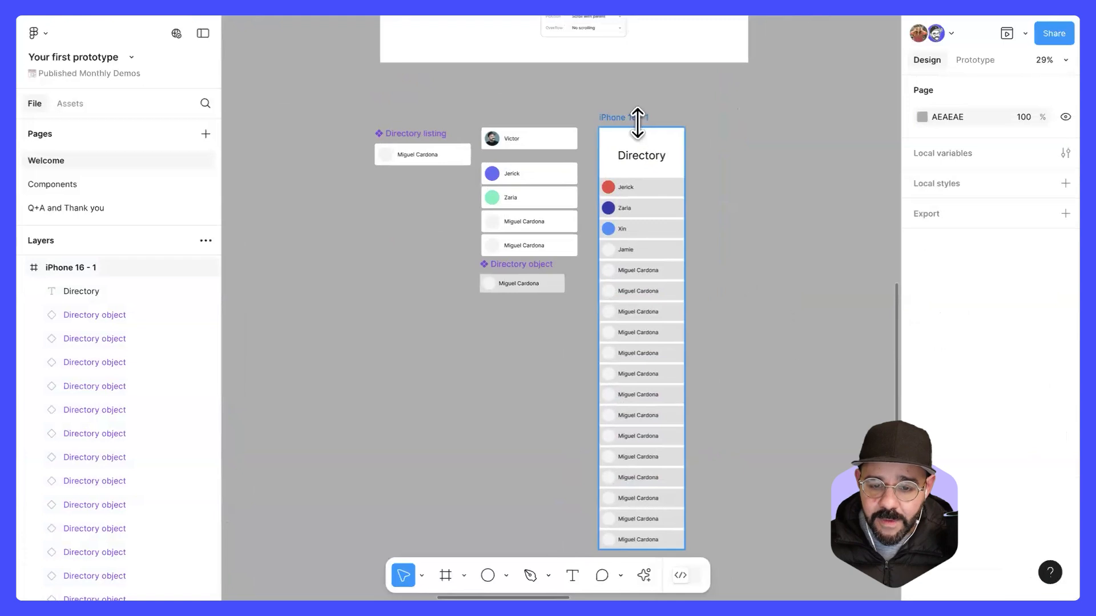
{"action": "left_click", "coordinate": [976, 60]}
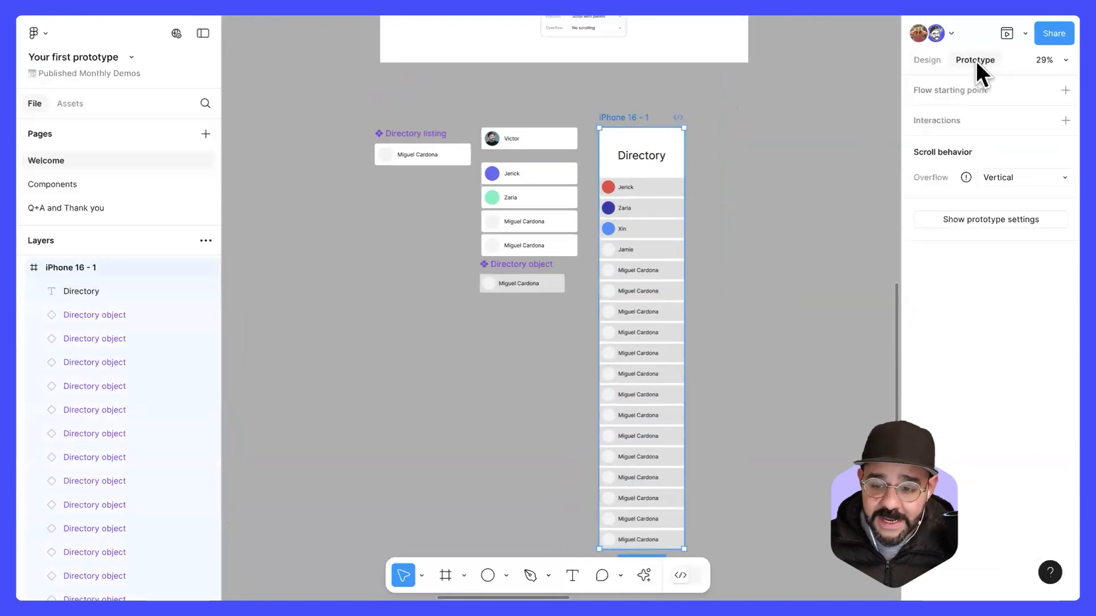
{"action": "left_click", "coordinate": [985, 220]}
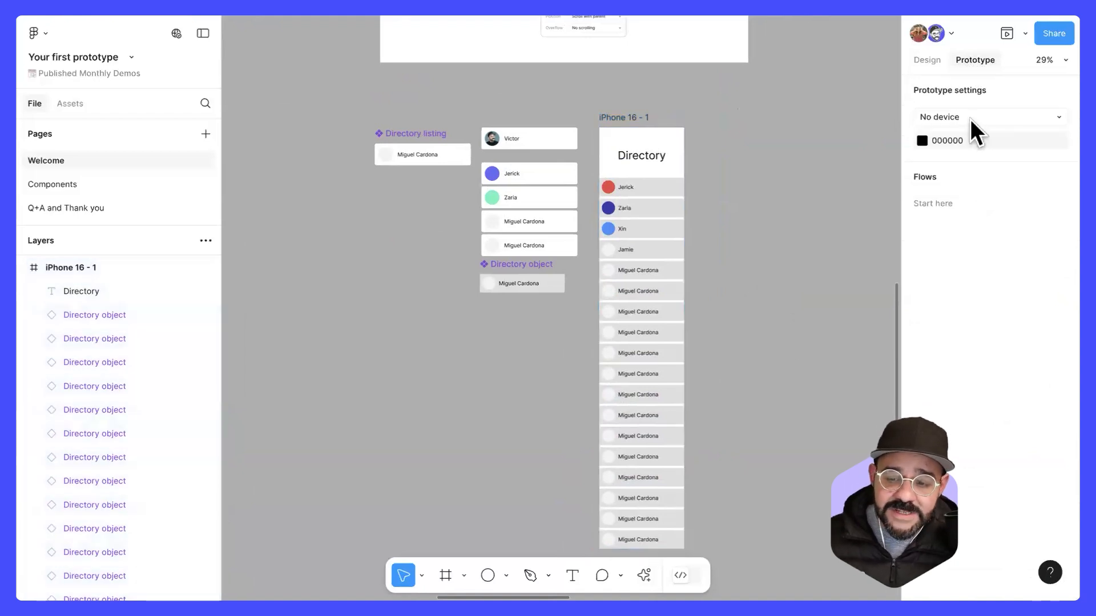
{"action": "left_click", "coordinate": [970, 118]}
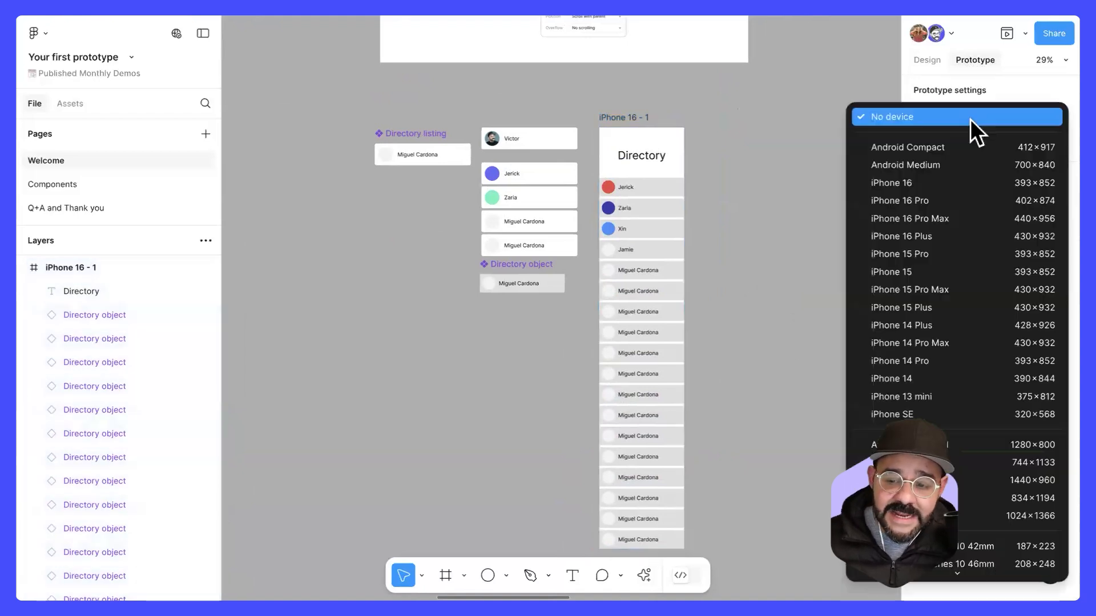
{"action": "left_click", "coordinate": [960, 200]}
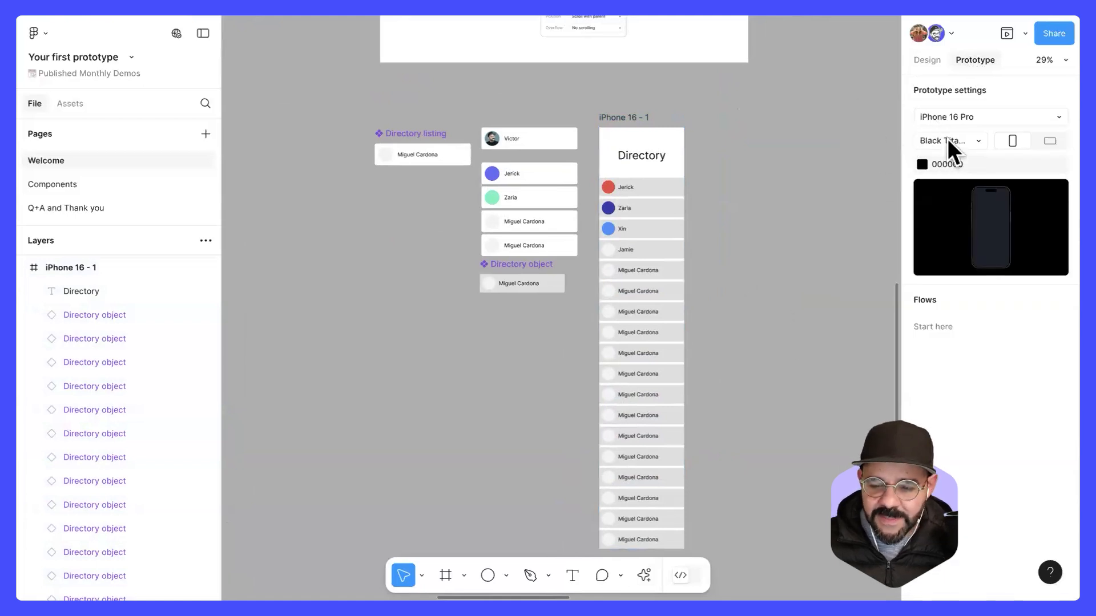
Step: Preview the iPhone 16 - 1 frame in the device mockup and test scrolling the directory list down and back up
{"action": "left_click", "coordinate": [616, 117]}
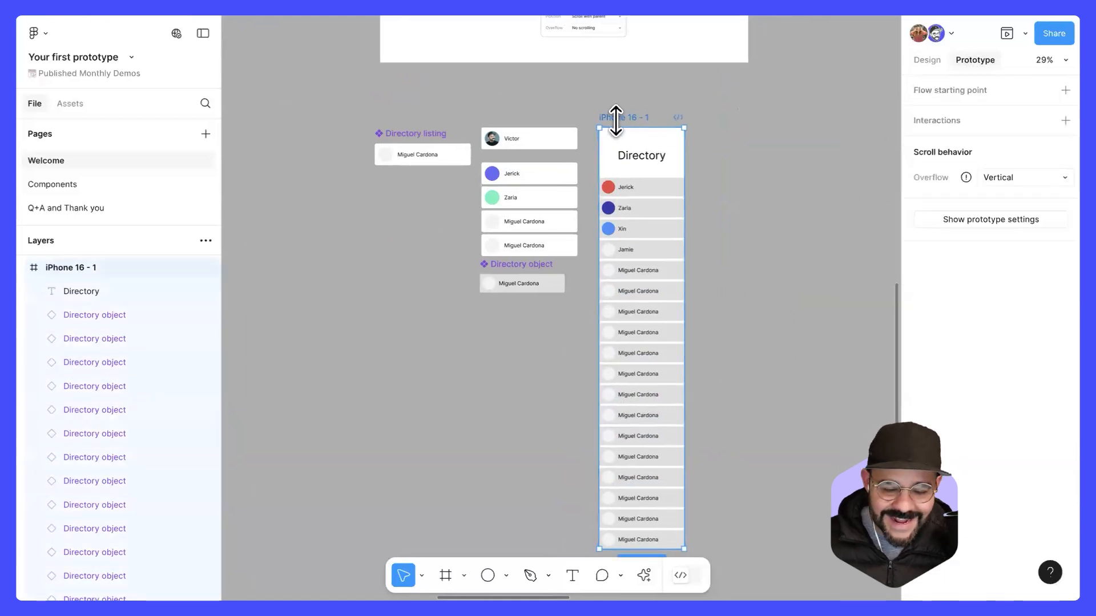
{"action": "key", "text": "shift+space"}
{"action": "scroll", "coordinate": [391, 381], "scroll_direction": "down", "scroll_amount": 5}
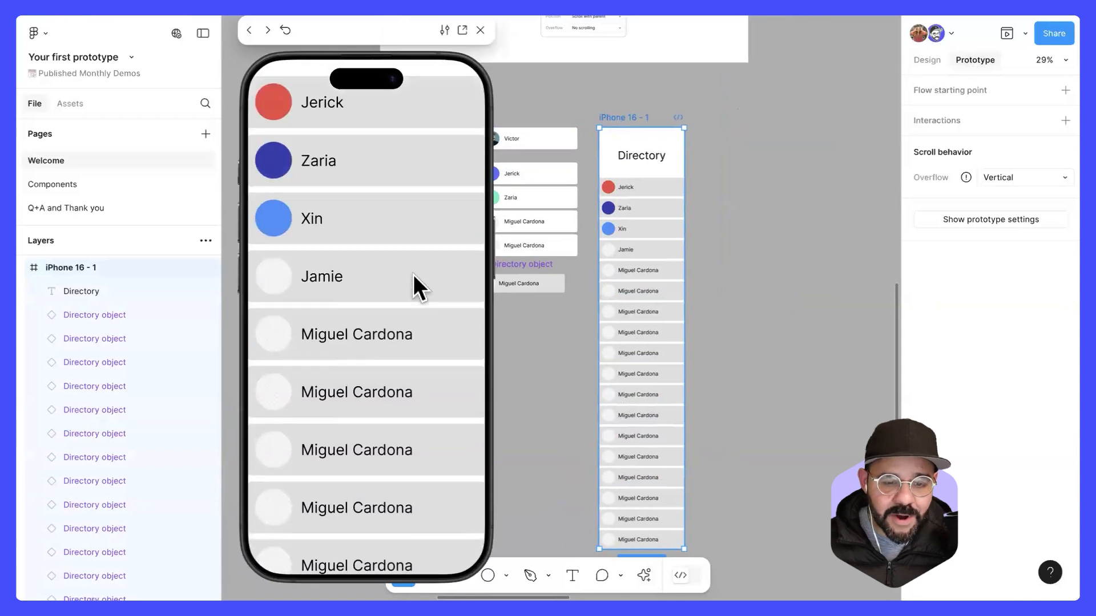
{"action": "scroll", "coordinate": [361, 495], "scroll_direction": "up", "scroll_amount": 5}
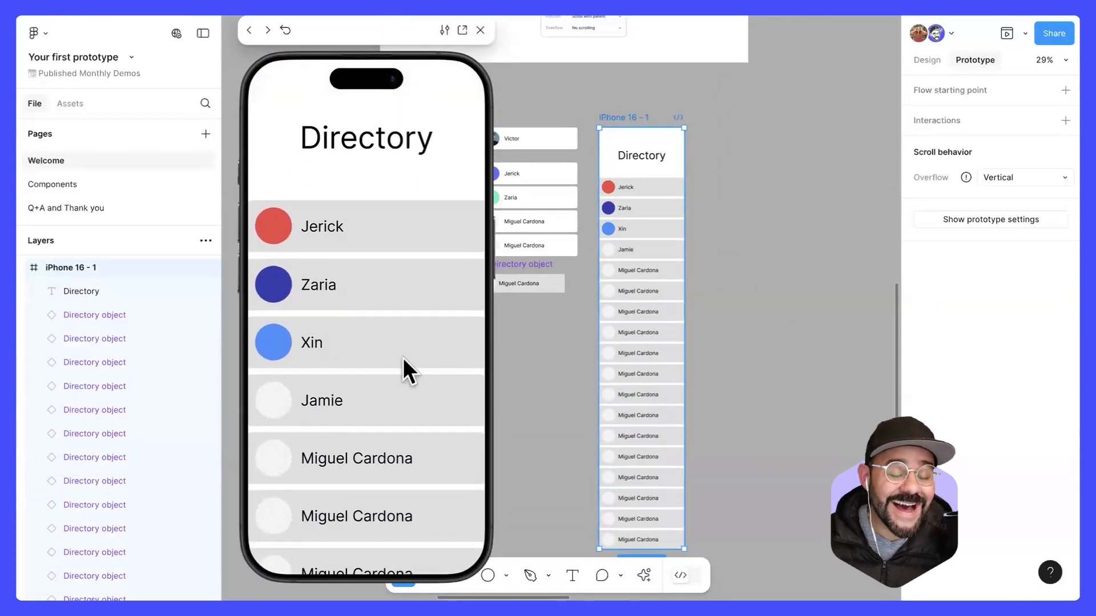
{"action": "scroll", "coordinate": [412, 248], "scroll_direction": "down", "scroll_amount": 5}
{"action": "scroll", "coordinate": [421, 235], "scroll_direction": "up", "scroll_amount": 5}
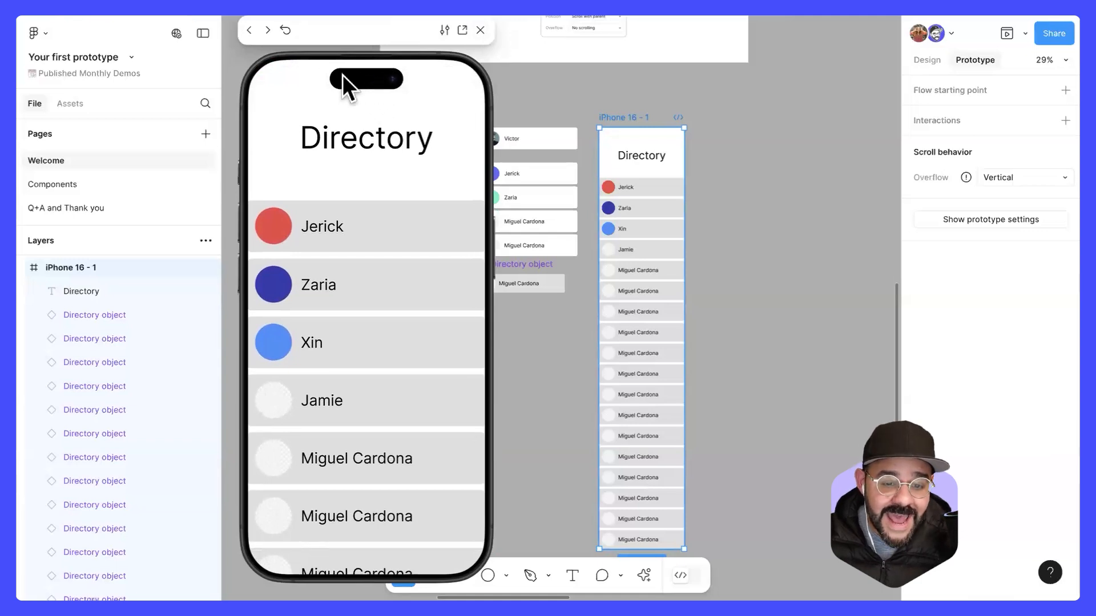
{"action": "scroll", "coordinate": [403, 276], "scroll_direction": "down", "scroll_amount": 10}
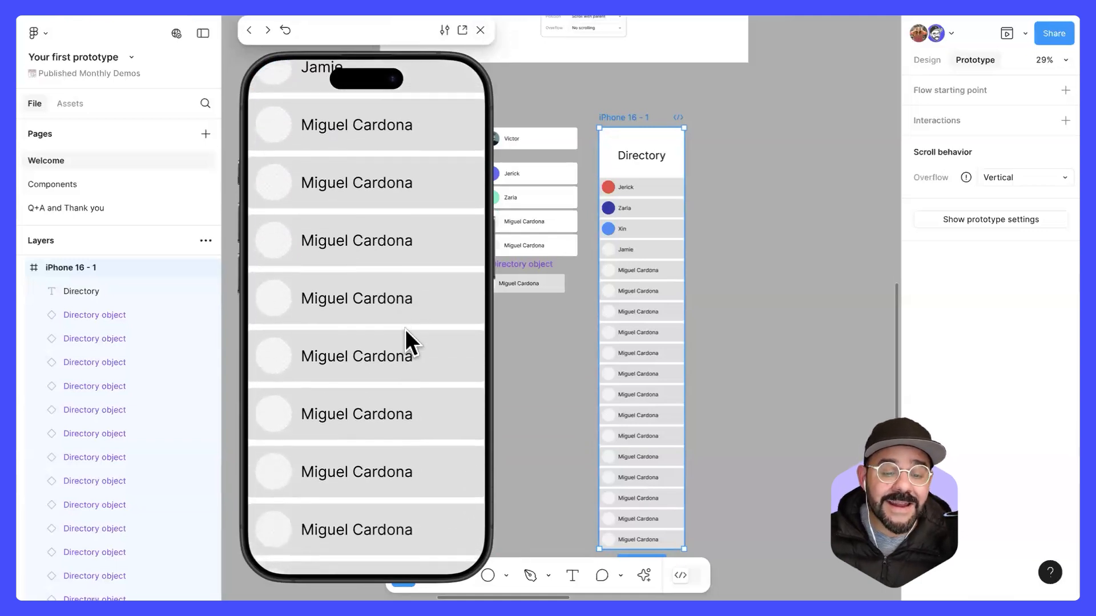
{"action": "scroll", "coordinate": [431, 242], "scroll_direction": "up", "scroll_amount": 10}
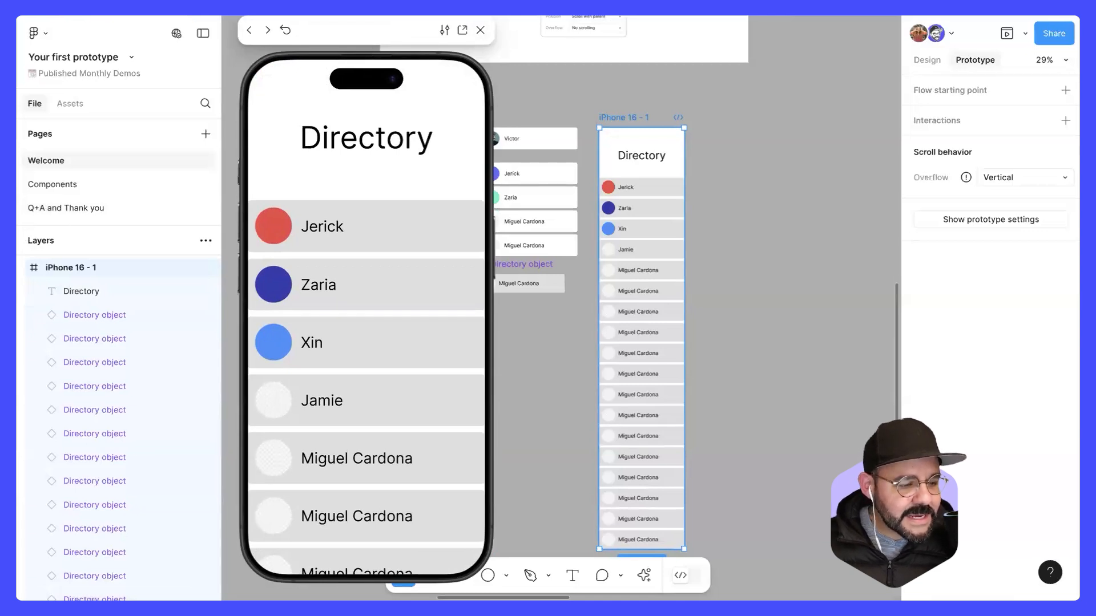
Step: Scroll further down the directory list in the preview and close it
{"action": "mouse_move", "coordinate": [378, 429]}
{"action": "left_mouse_down"}
{"action": "mouse_move", "coordinate": [366, 337]}
{"action": "mouse_move", "coordinate": [389, 180]}
{"action": "mouse_move", "coordinate": [356, 368]}
{"action": "mouse_move", "coordinate": [389, 419]}
{"action": "left_mouse_up"}
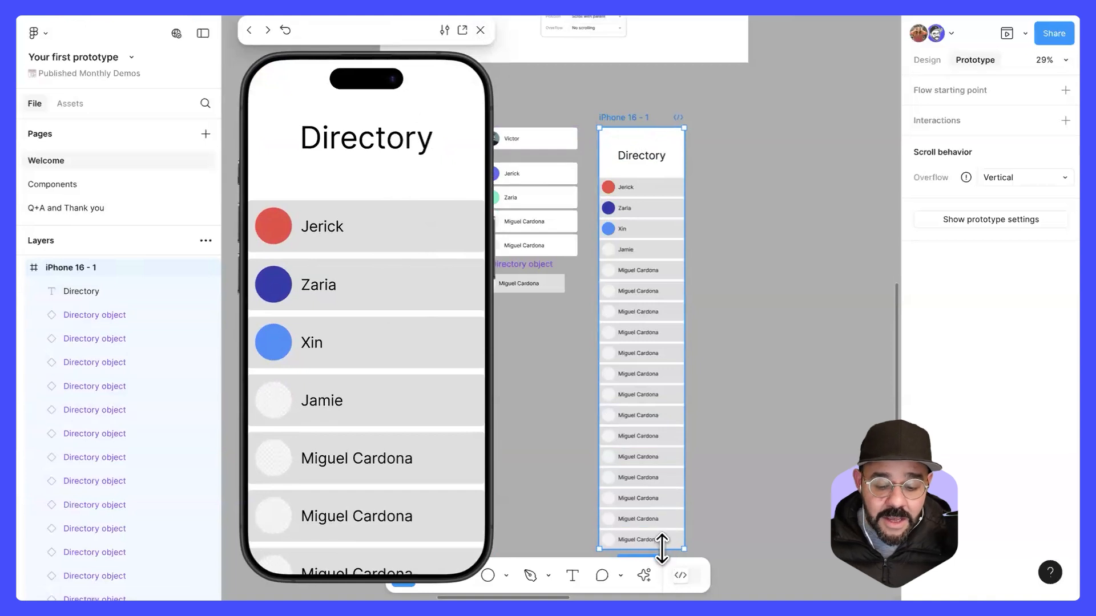
{"action": "mouse_move", "coordinate": [661, 536]}
{"action": "left_mouse_down"}
{"action": "mouse_move", "coordinate": [649, 206]}
{"action": "mouse_move", "coordinate": [654, 549]}
{"action": "left_mouse_up"}
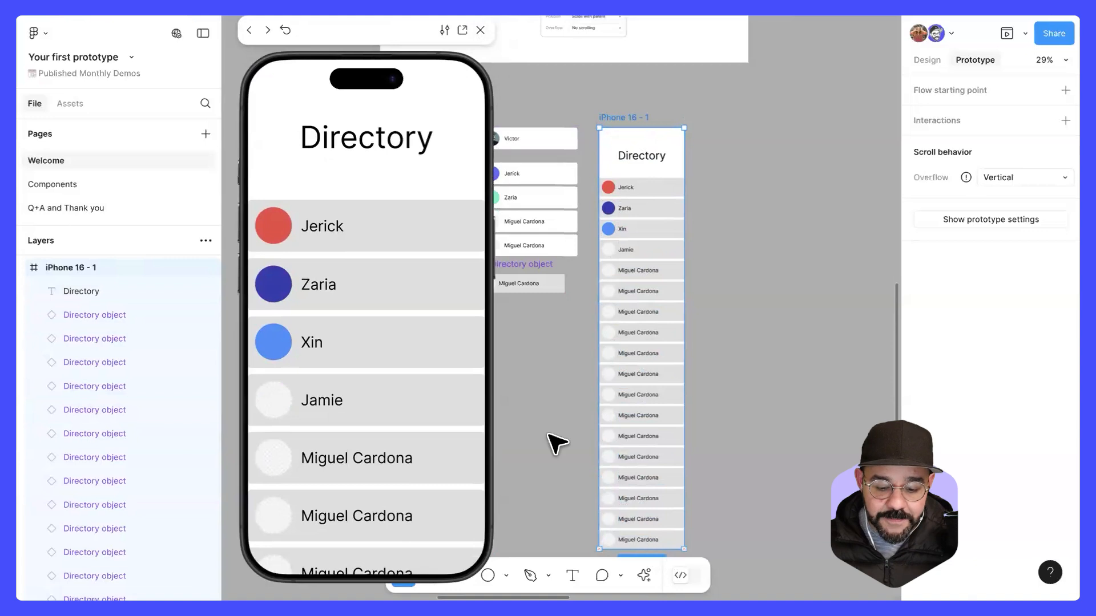
{"action": "scroll", "coordinate": [379, 256], "scroll_direction": "down", "scroll_amount": 10}
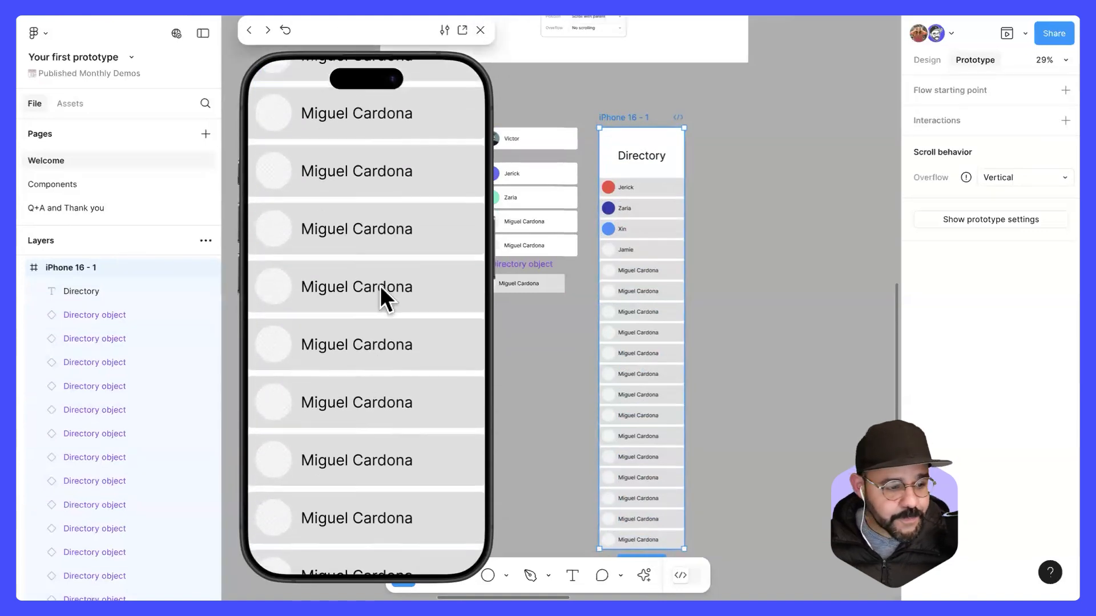
{"action": "left_click_drag", "start_coordinate": [361, 340], "coordinate": [359, 222]}
{"action": "left_click", "coordinate": [480, 31]}
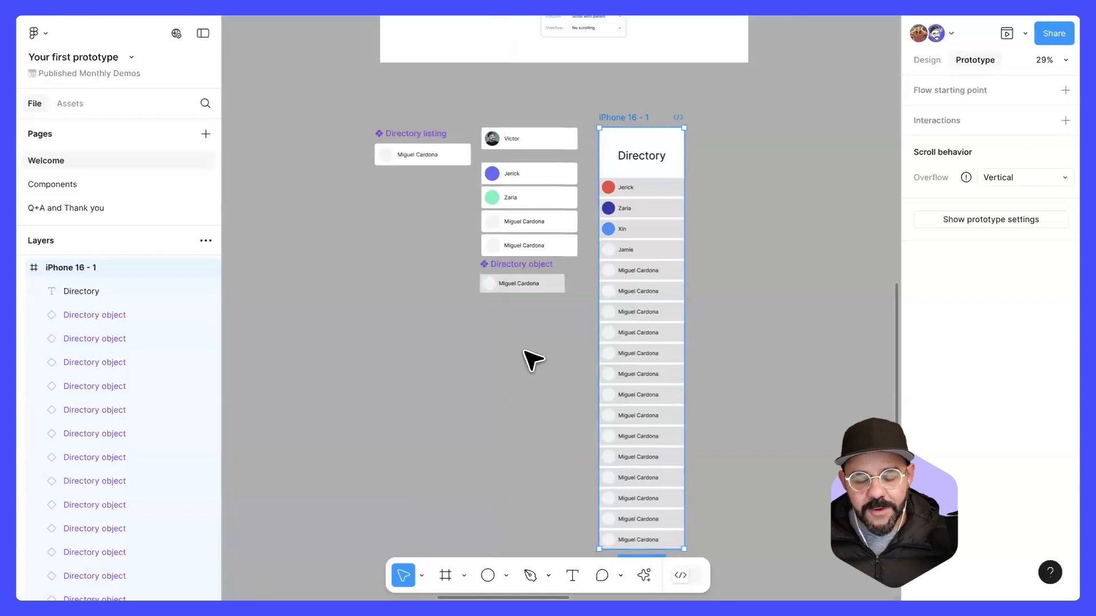
Step: Open a preview of the Home frame from its "Start here" flow starting point
{"action": "left_click", "coordinate": [529, 360]}
{"action": "left_click_drag", "start_coordinate": [473, 322], "coordinate": [380, 292]}
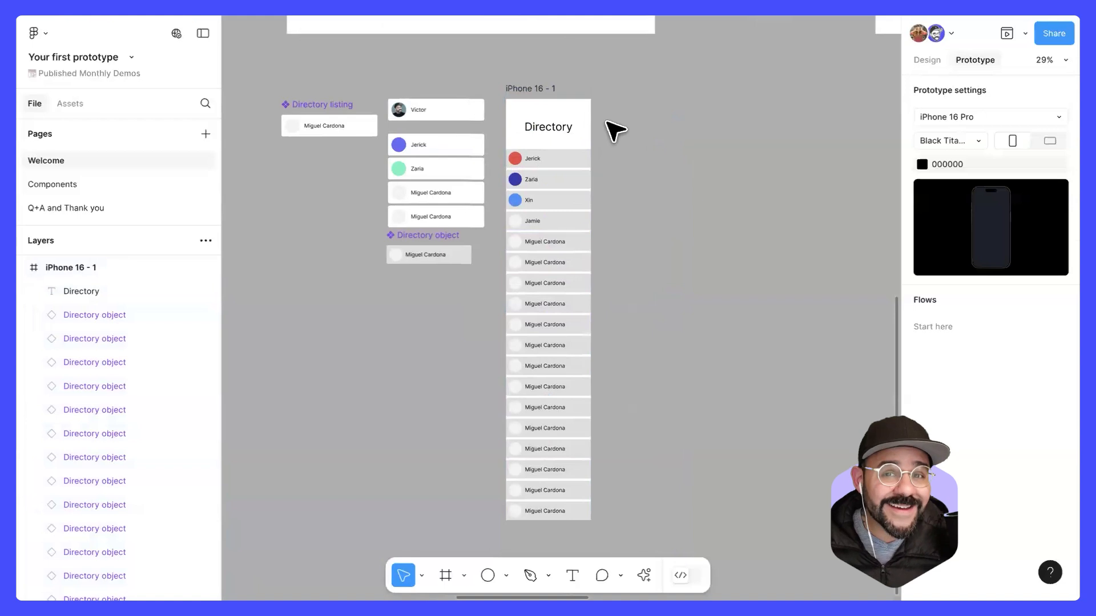
{"action": "scroll", "coordinate": [369, 226], "scroll_direction": "down", "scroll_amount": 5}
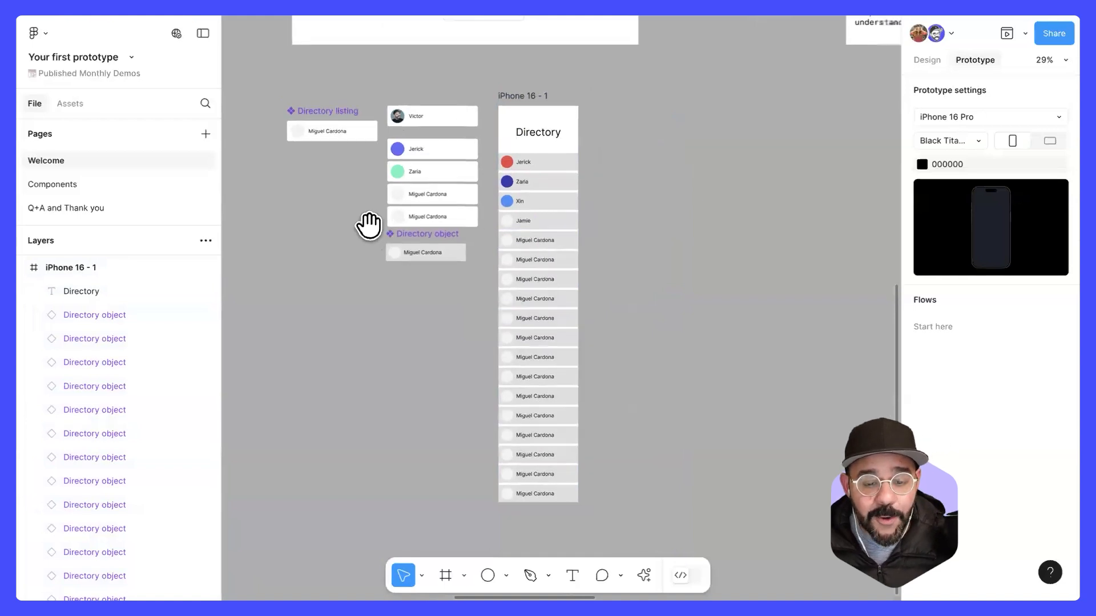
{"action": "scroll", "coordinate": [388, 245], "scroll_direction": "left", "scroll_amount": 5}
{"action": "scroll", "coordinate": [395, 251], "scroll_direction": "left", "scroll_amount": 10}
{"action": "scroll", "coordinate": [514, 157], "scroll_direction": "up", "scroll_amount": 5}
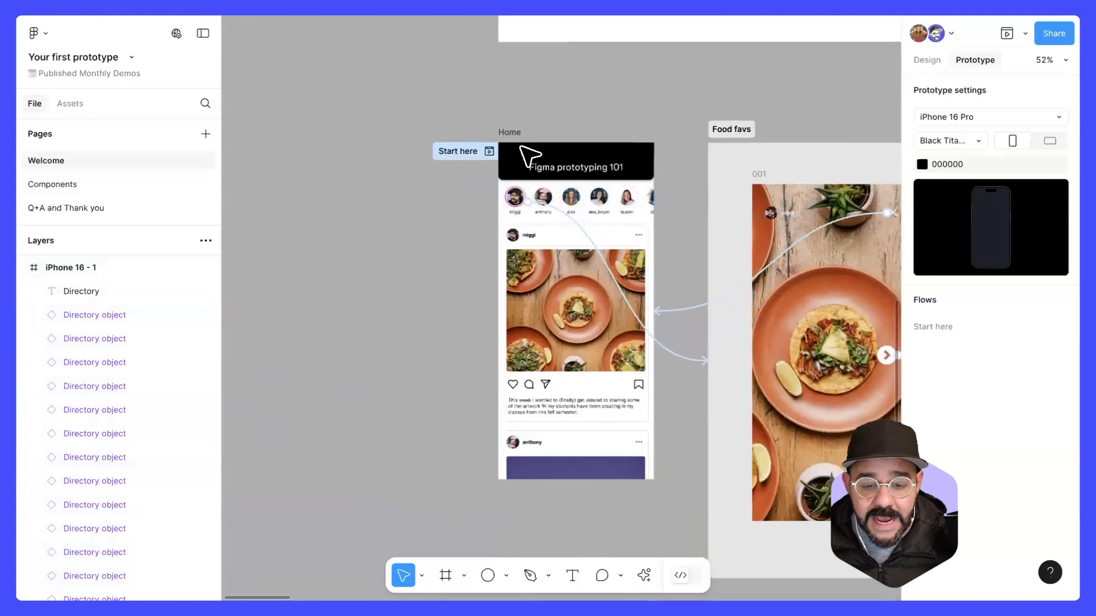
{"action": "left_click", "coordinate": [485, 148]}
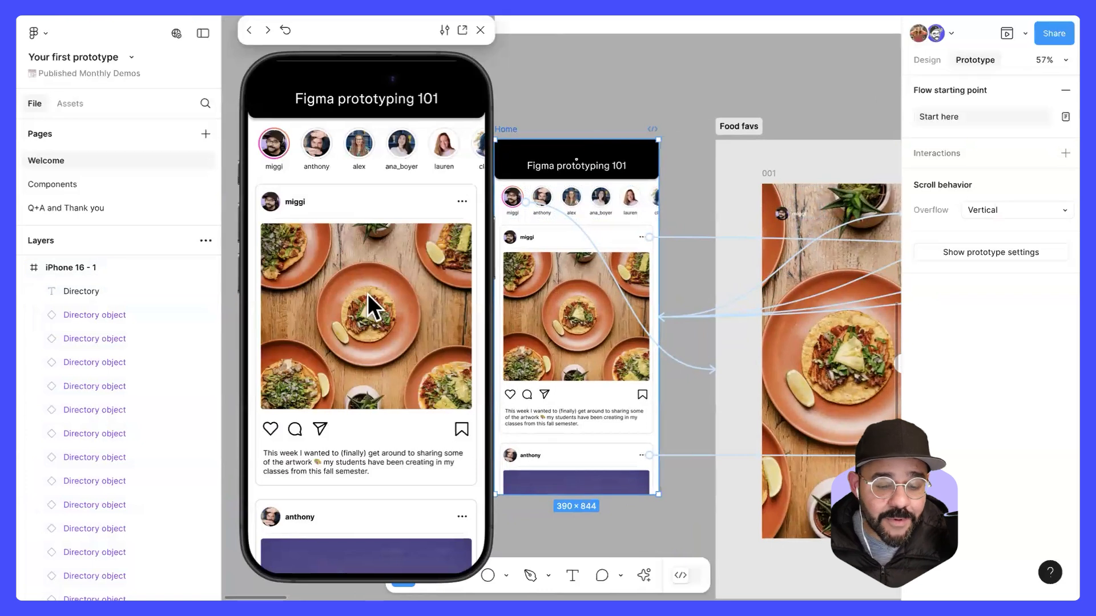
Step: Test the Home preview by scrolling the post feed vertically and the row of profile avatars horizontally
{"action": "scroll", "coordinate": [368, 293], "scroll_direction": "down", "scroll_amount": 5}
{"action": "scroll", "coordinate": [388, 180], "scroll_direction": "down", "scroll_amount": 2}
{"action": "scroll", "coordinate": [372, 420], "scroll_direction": "up", "scroll_amount": 6}
{"action": "scroll", "coordinate": [384, 312], "scroll_direction": "down", "scroll_amount": 4}
{"action": "scroll", "coordinate": [374, 381], "scroll_direction": "up", "scroll_amount": 5}
{"action": "left_click_drag", "start_coordinate": [375, 143], "coordinate": [288, 157]}
{"action": "left_click_drag", "start_coordinate": [406, 152], "coordinate": [365, 125]}
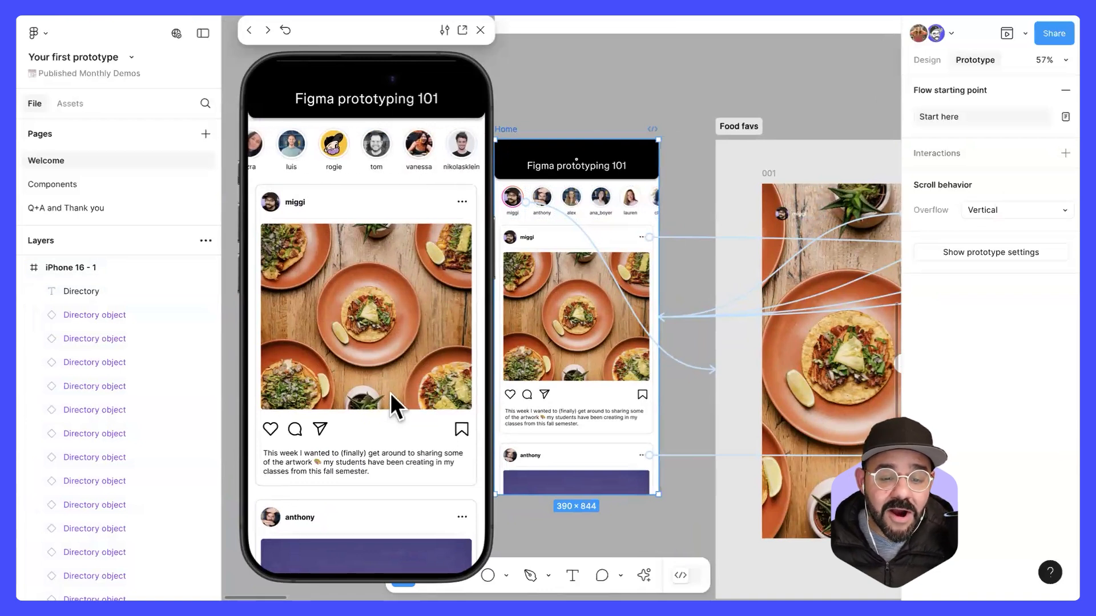
Step: Scroll the Home feed up and down beneath its fixed header again, and close the preview
{"action": "scroll", "coordinate": [390, 393], "scroll_direction": "down", "scroll_amount": 5}
{"action": "scroll", "coordinate": [375, 449], "scroll_direction": "up", "scroll_amount": 3}
{"action": "scroll", "coordinate": [369, 303], "scroll_direction": "down", "scroll_amount": 2}
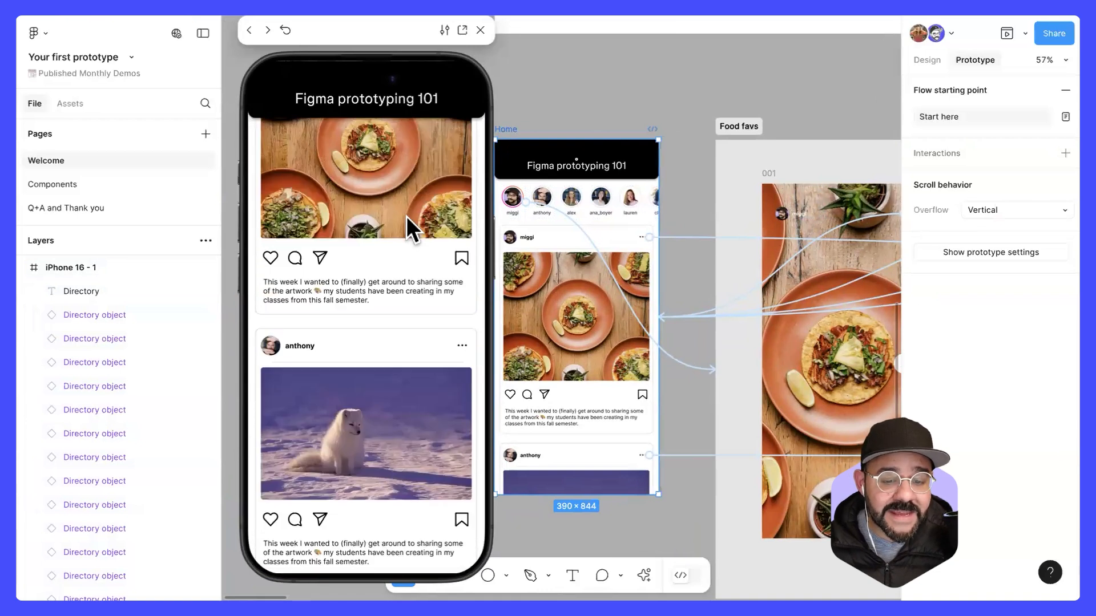
{"action": "scroll", "coordinate": [406, 216], "scroll_direction": "up", "scroll_amount": 3}
{"action": "left_click_drag", "start_coordinate": [424, 153], "coordinate": [430, 71]}
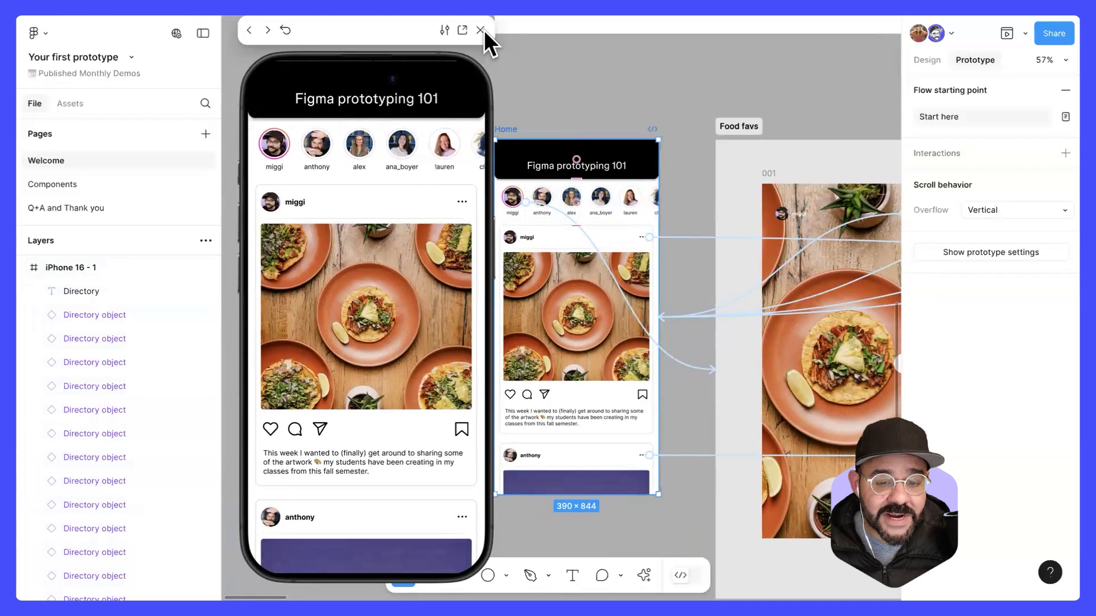
{"action": "left_click", "coordinate": [483, 30]}
Step: Return to the directory example and select the iPhone 16 - 1 frame
{"action": "left_click", "coordinate": [581, 90]}
{"action": "scroll", "coordinate": [581, 90], "scroll_direction": "down", "scroll_amount": 5}
{"action": "left_click_drag", "start_coordinate": [721, 214], "coordinate": [337, 183]}
{"action": "left_click_drag", "start_coordinate": [733, 206], "coordinate": [348, 195]}
{"action": "left_click_drag", "start_coordinate": [714, 220], "coordinate": [339, 200]}
{"action": "left_click_drag", "start_coordinate": [725, 214], "coordinate": [328, 198]}
{"action": "left_click_drag", "start_coordinate": [504, 193], "coordinate": [576, 227]}
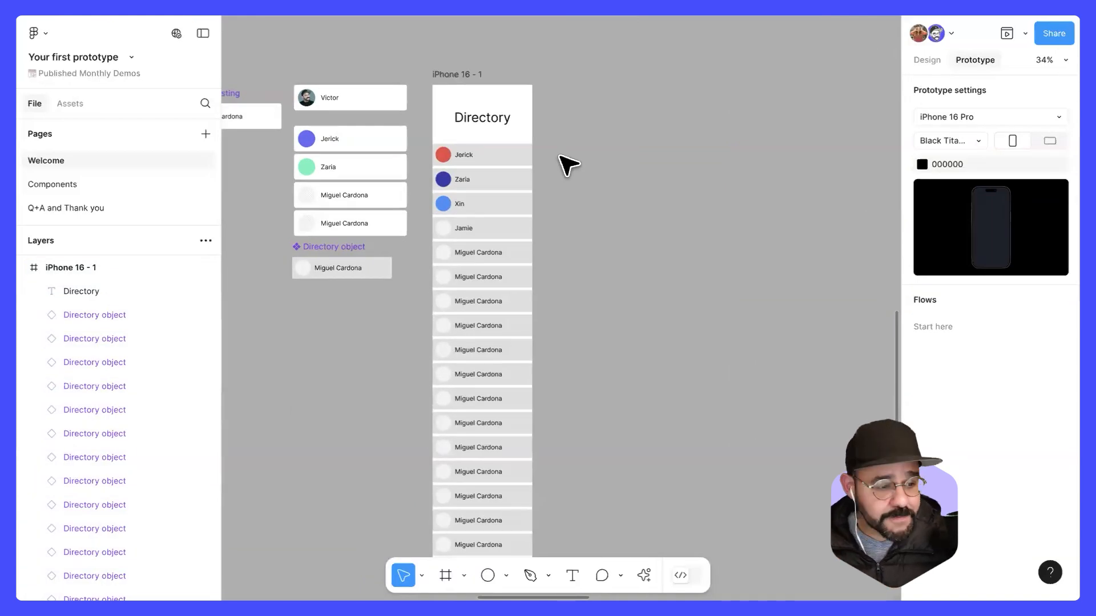
{"action": "scroll", "coordinate": [464, 94], "scroll_direction": "up", "scroll_amount": 3}
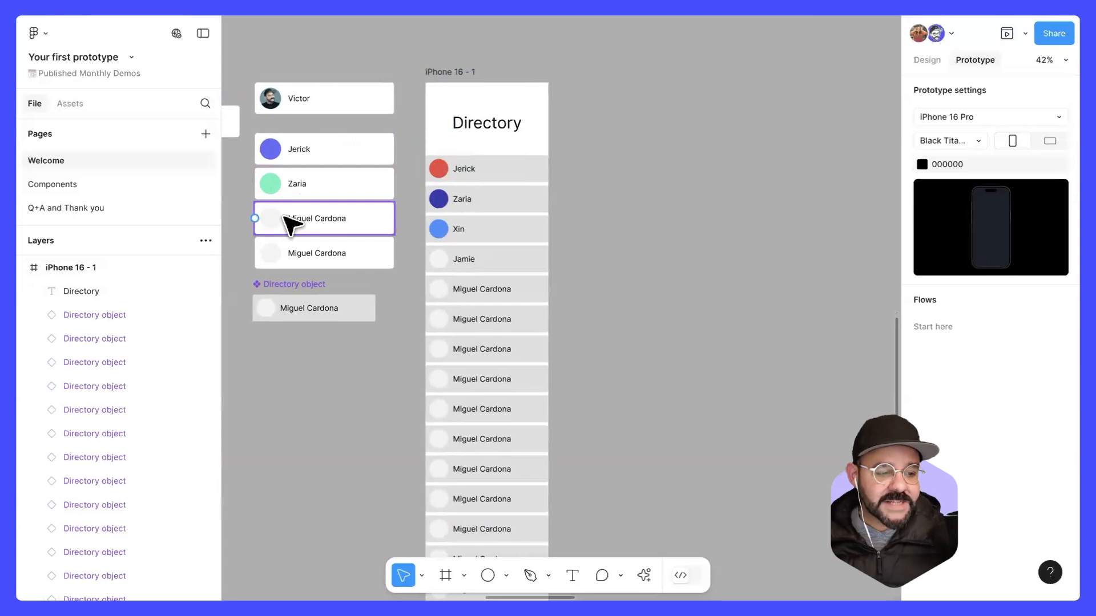
{"action": "left_click", "coordinate": [448, 72]}
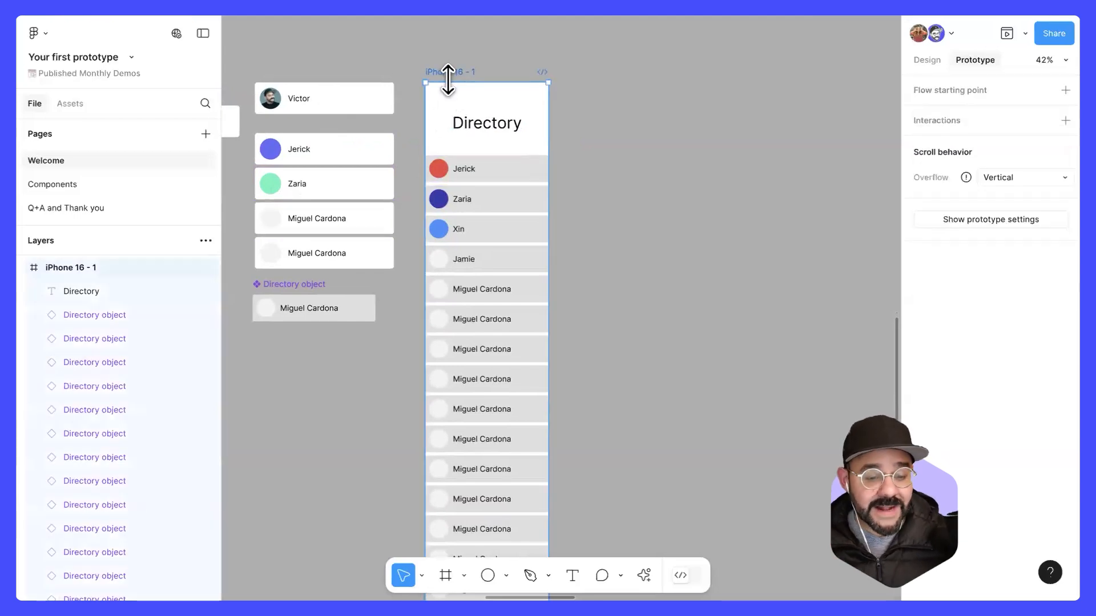
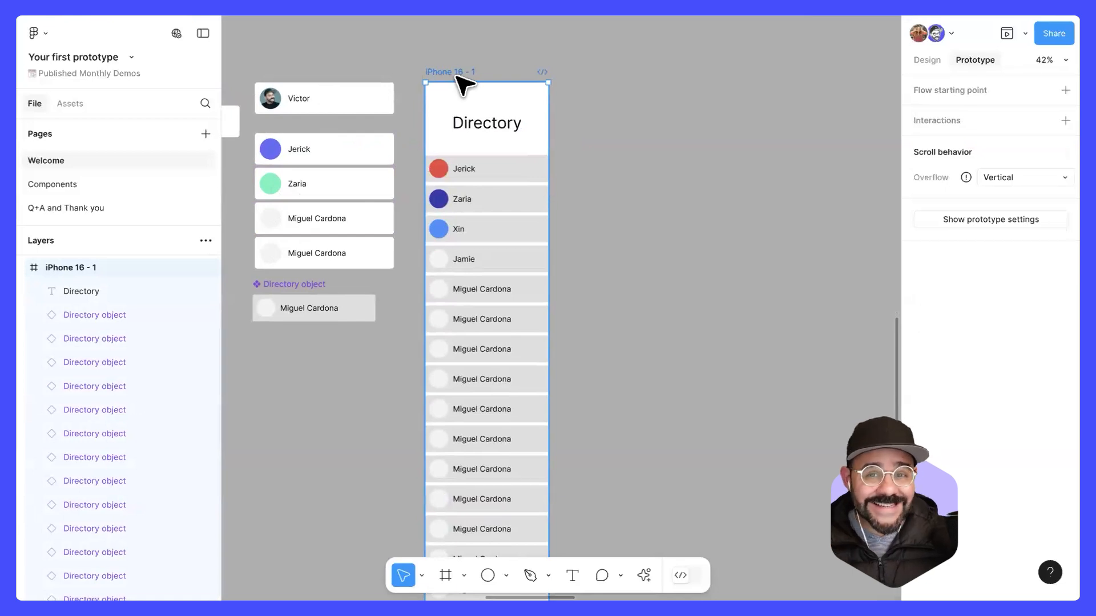
Step: Select the main Directory object component below the sample listing rows
{"action": "left_click", "coordinate": [347, 311]}
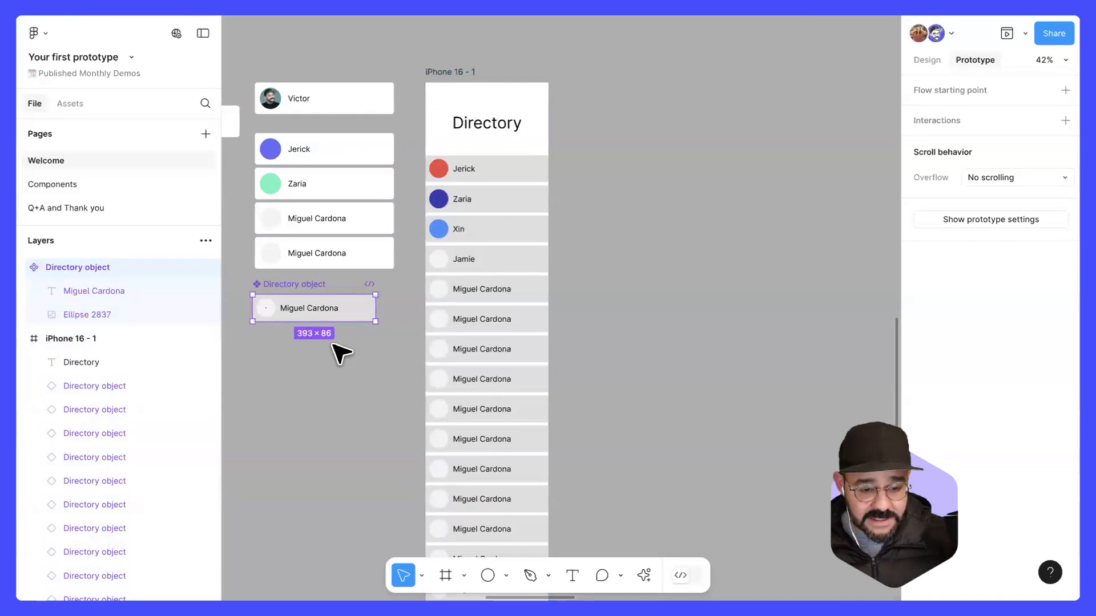
{"action": "left_click_drag", "start_coordinate": [306, 353], "coordinate": [372, 338]}
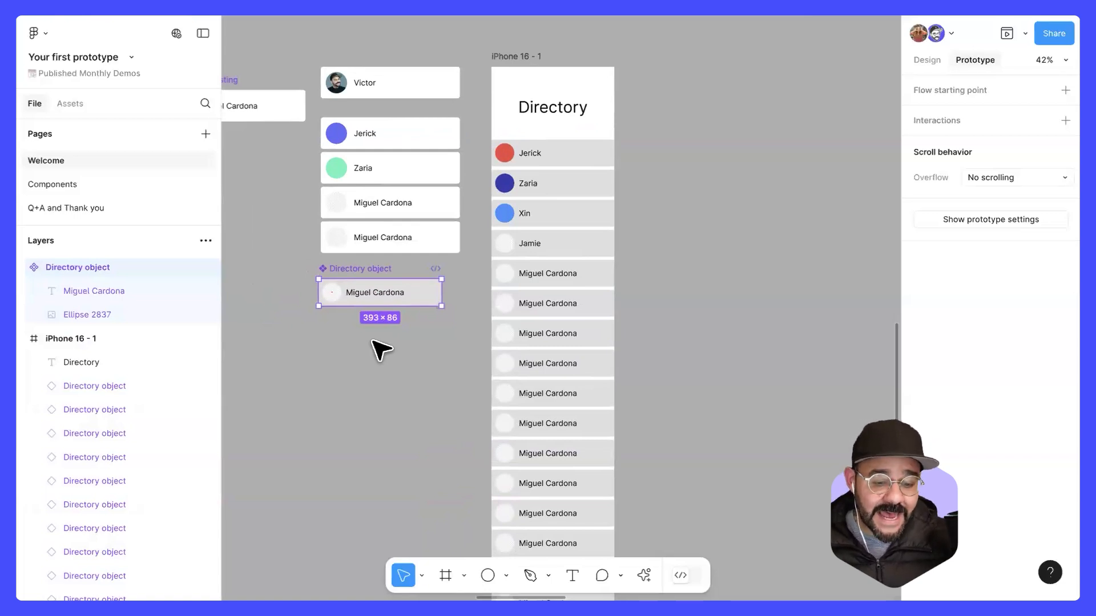
{"action": "scroll", "coordinate": [328, 298], "scroll_direction": "up", "scroll_amount": 5}
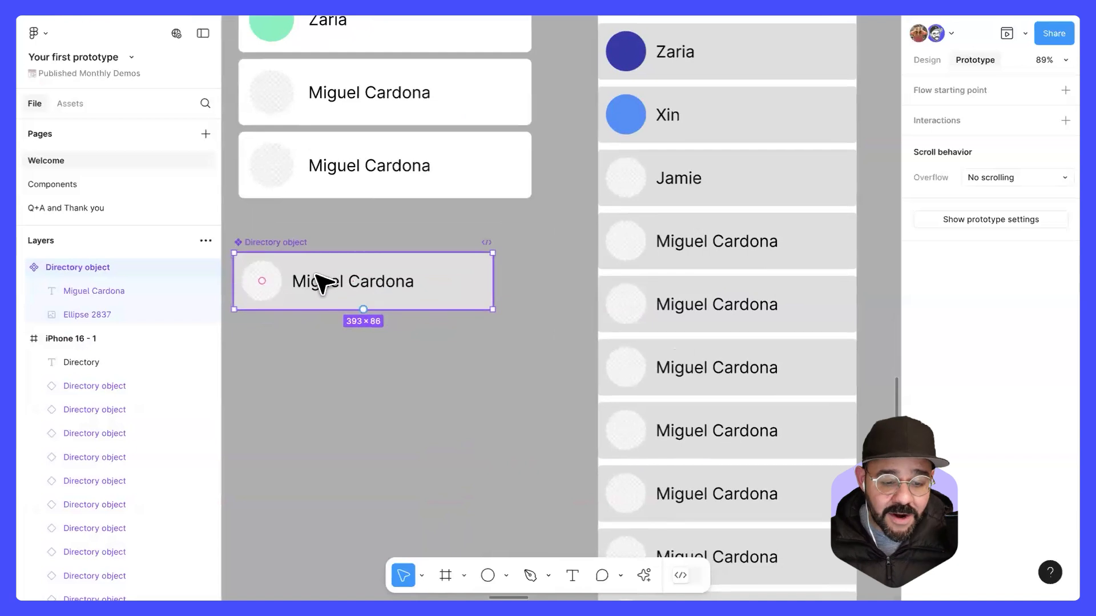
{"action": "key", "text": "r"}
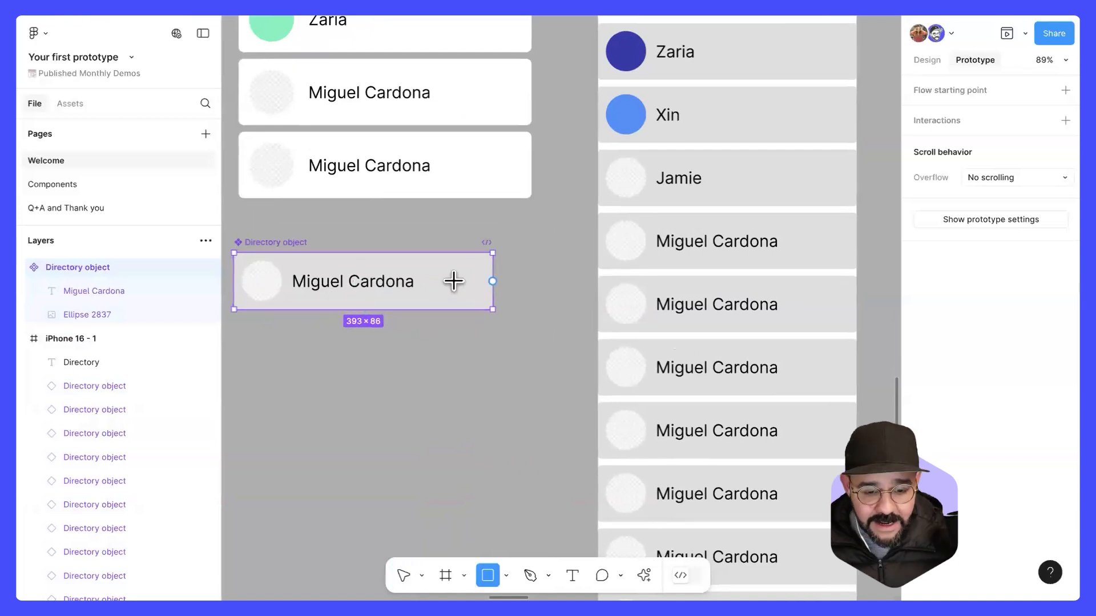
{"action": "left_click_drag", "start_coordinate": [456, 280], "coordinate": [477, 303]}
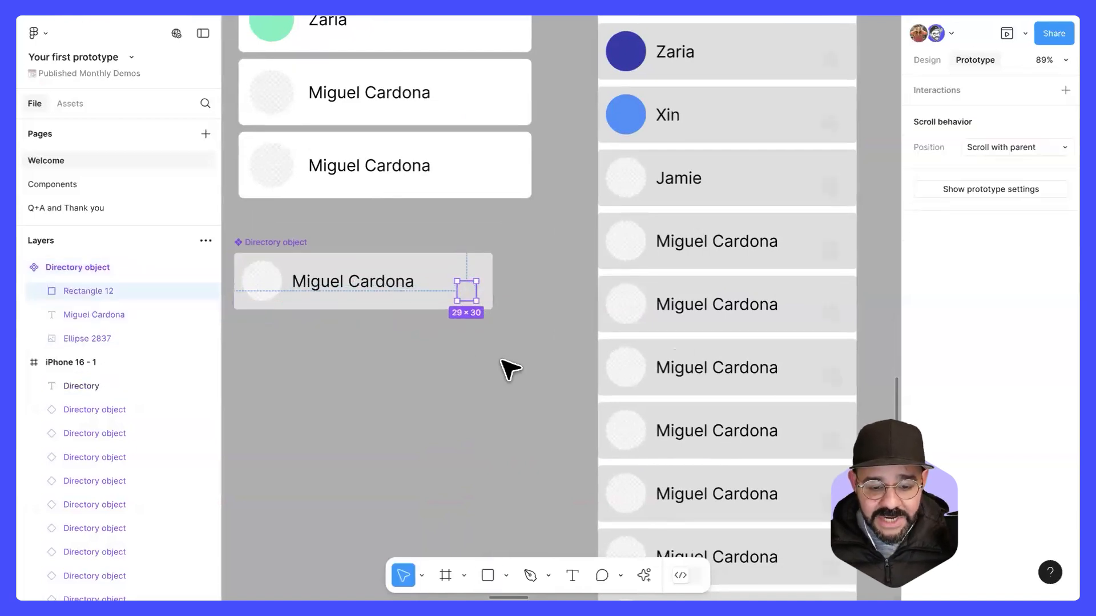
{"action": "key", "text": "ctrl+z"}
Step: Draw a 29 × 29 square after the name text in the main Directory object component and fill it red
{"action": "key", "text": "r"}
{"action": "left_click_drag", "start_coordinate": [460, 268], "coordinate": [483, 291]}
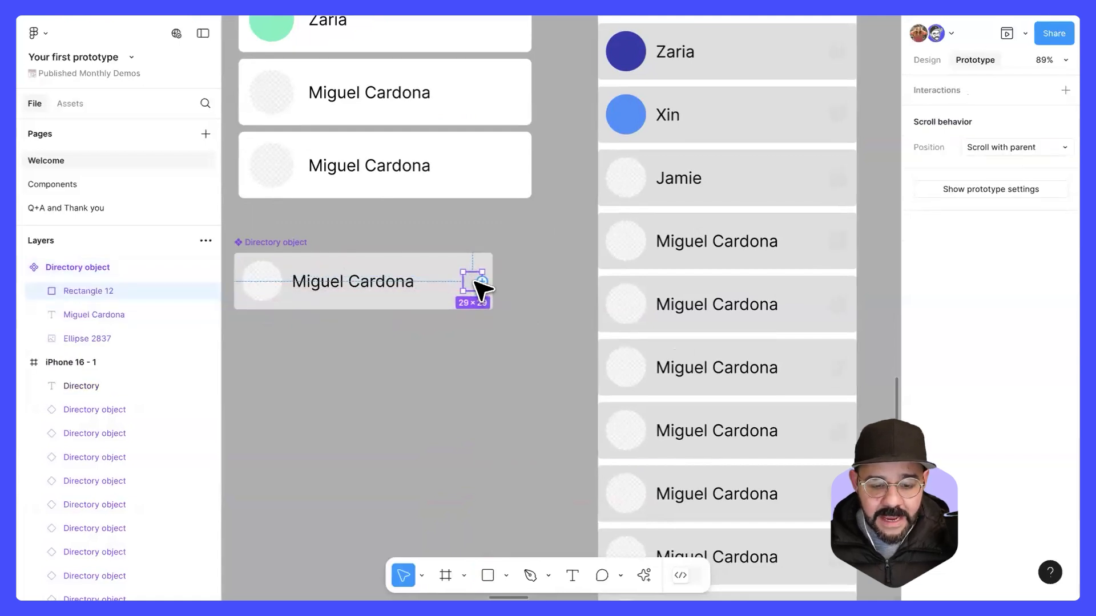
{"action": "left_click", "coordinate": [926, 60]}
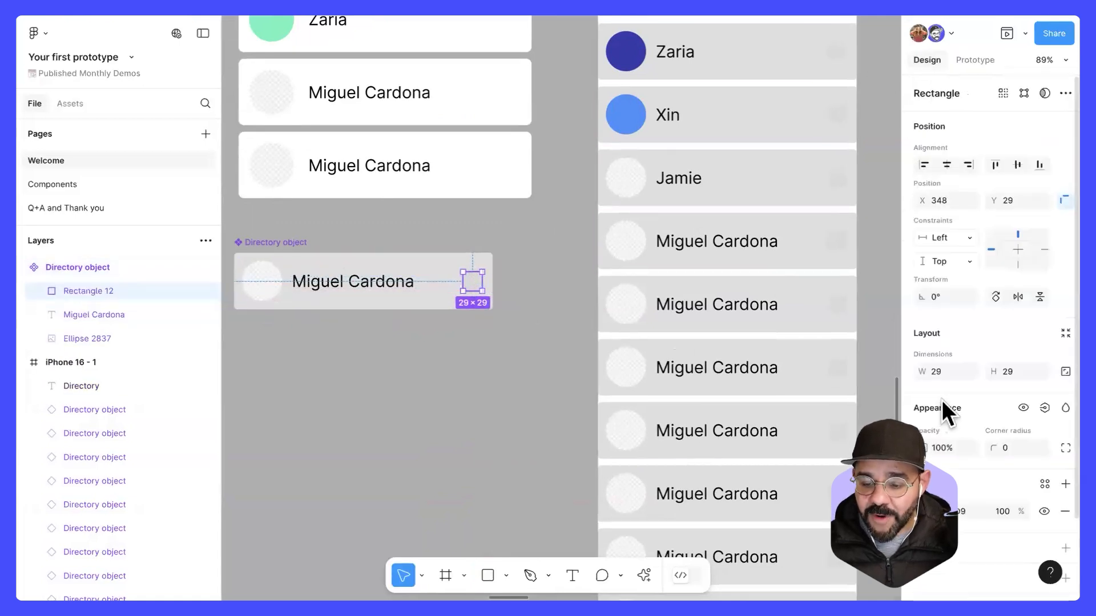
{"action": "scroll", "coordinate": [942, 403], "scroll_direction": "down", "scroll_amount": 1}
{"action": "left_click", "coordinate": [922, 505]}
{"action": "left_click", "coordinate": [862, 272]}
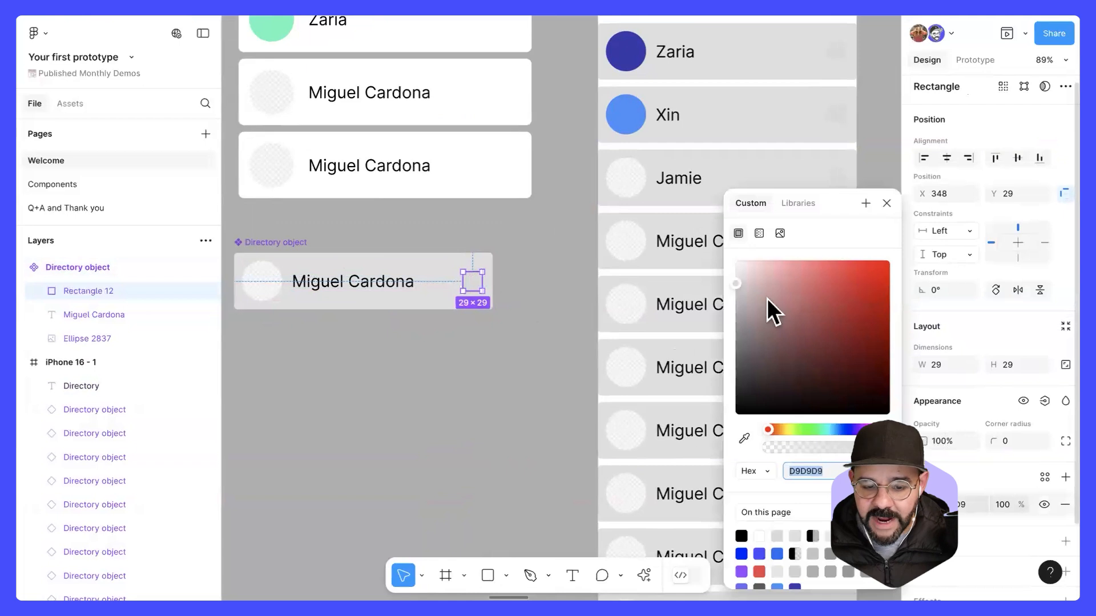
{"action": "left_click", "coordinate": [519, 293]}
Step: Fine-tune the red square's placement in the main component to X 347, Y 29, and deselect it
{"action": "left_click_drag", "start_coordinate": [471, 285], "coordinate": [472, 290]}
{"action": "key", "text": "ctrl+z"}
{"action": "left_click", "coordinate": [470, 283]}
{"action": "left_click", "coordinate": [473, 285]}
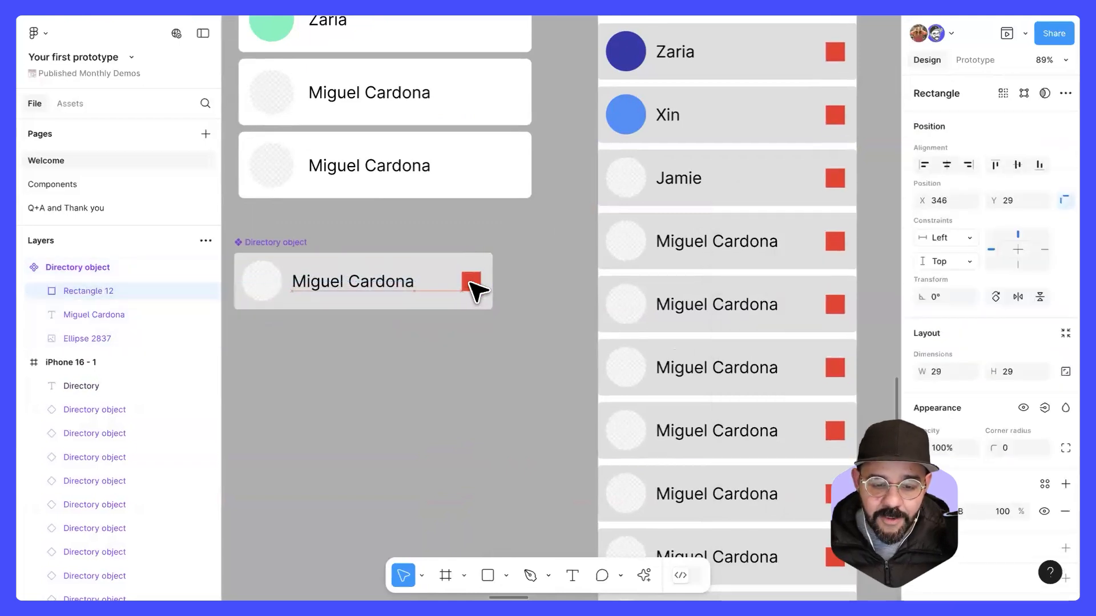
{"action": "left_click", "coordinate": [519, 362]}
Step: Create an Android Medium frame beside the iPhone 16 - 1 frame and place a Directory object instance inside it
{"action": "scroll", "coordinate": [506, 354], "scroll_direction": "down", "scroll_amount": 3}
{"action": "scroll", "coordinate": [484, 311], "scroll_direction": "down", "scroll_amount": 3}
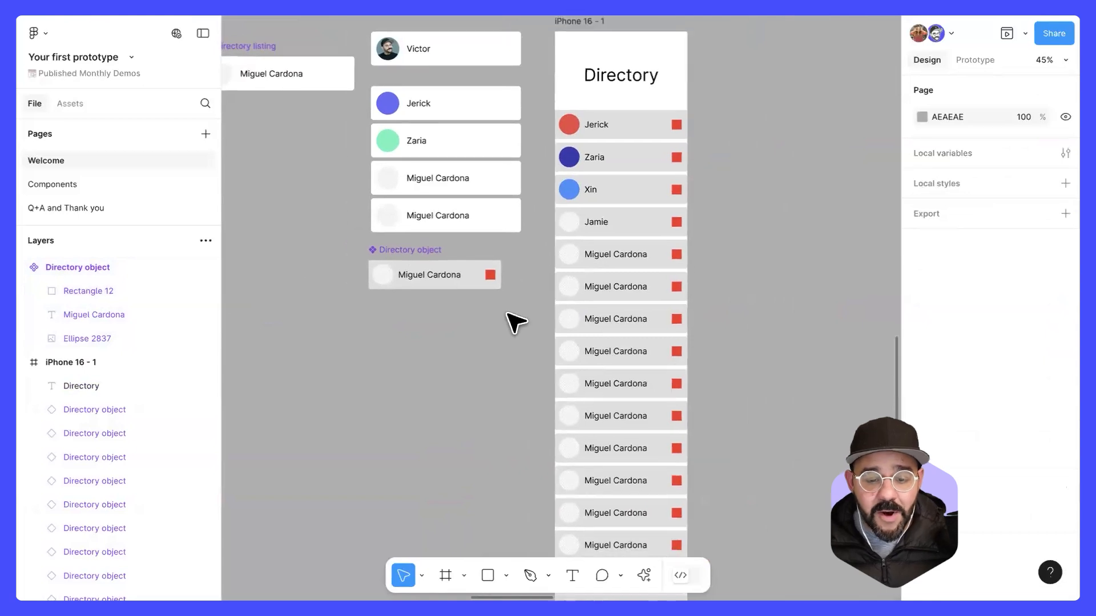
{"action": "left_click_drag", "start_coordinate": [506, 310], "coordinate": [430, 379]}
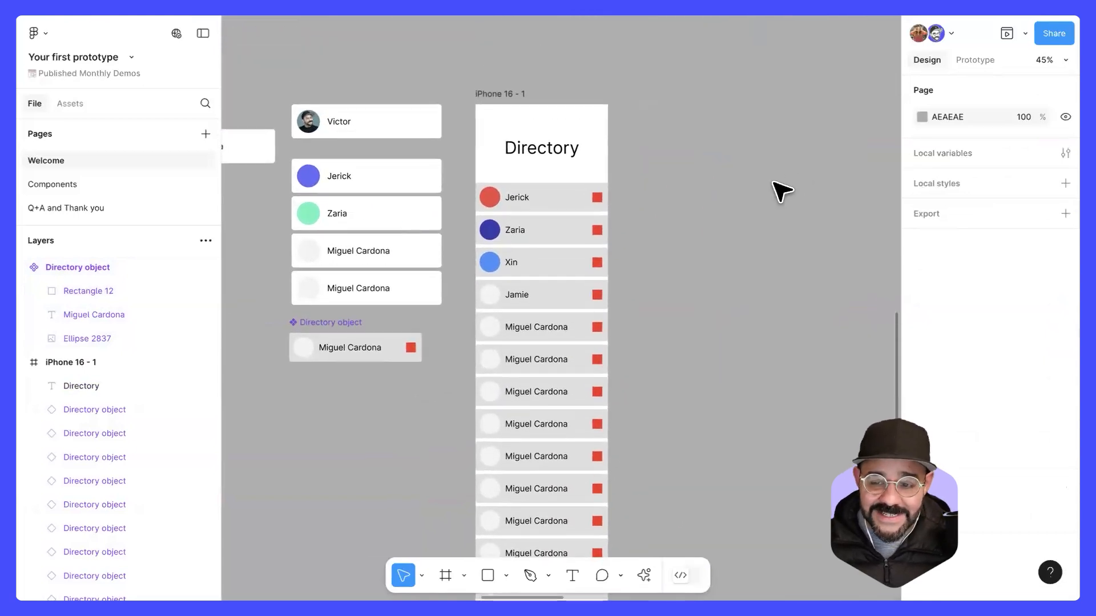
{"action": "key", "text": "f"}
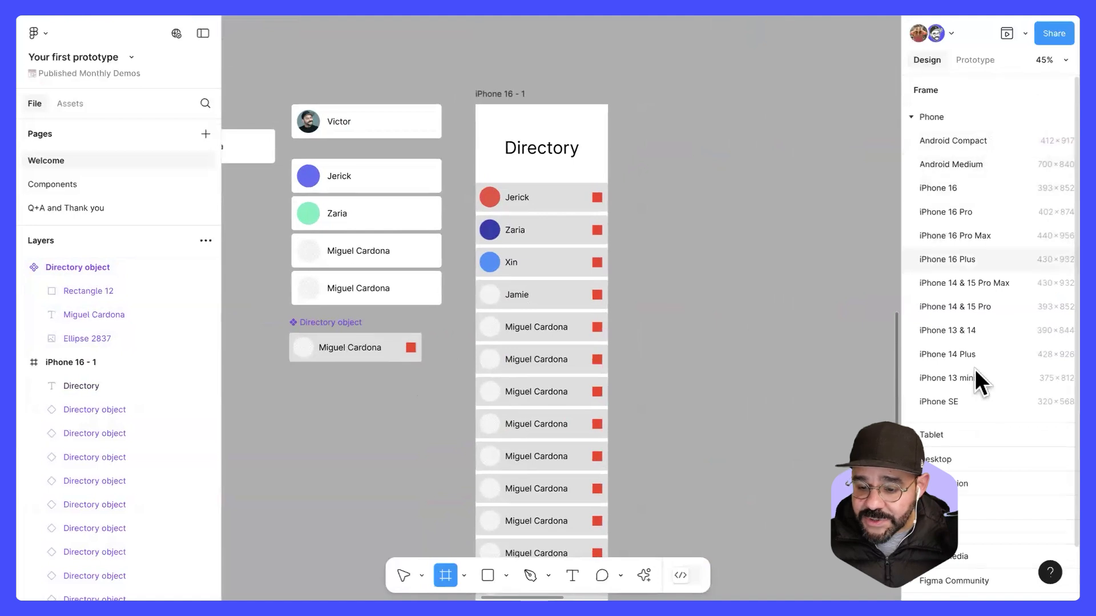
{"action": "left_click", "coordinate": [969, 164]}
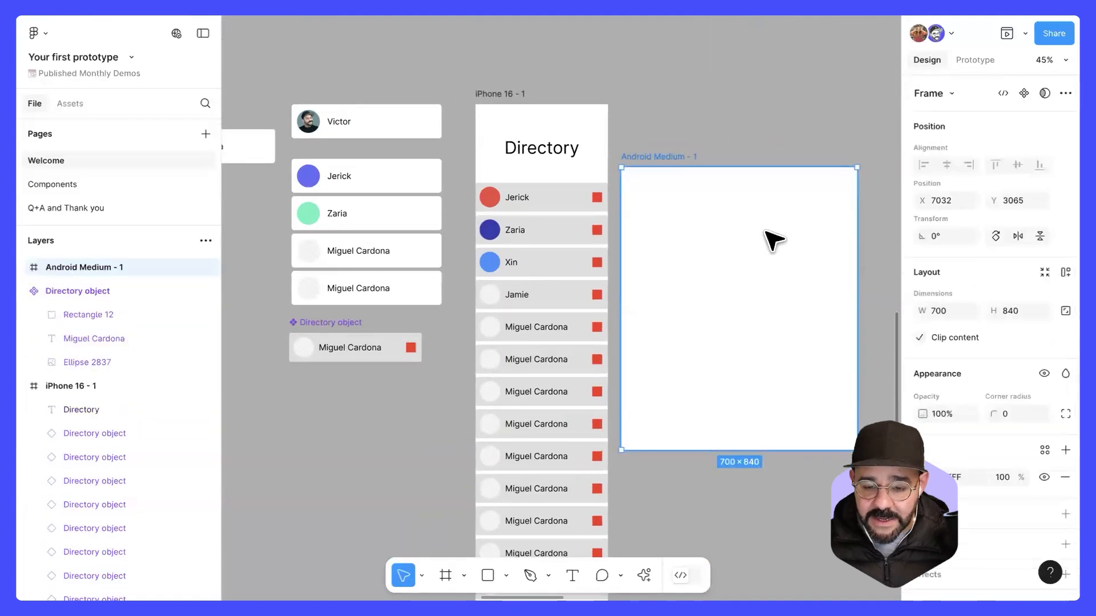
{"action": "left_click_drag", "start_coordinate": [324, 346], "coordinate": [694, 244]}
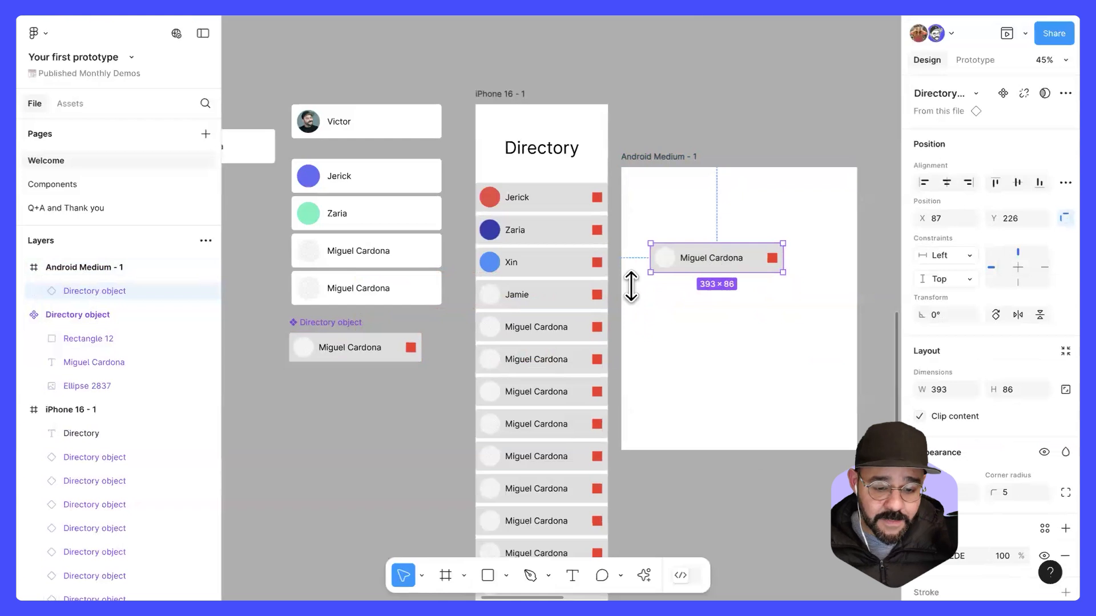
Step: Try widening the Directory object instance in the Android Medium - 1 frame to about 465, and undo the resize
{"action": "left_click", "coordinate": [410, 348]}
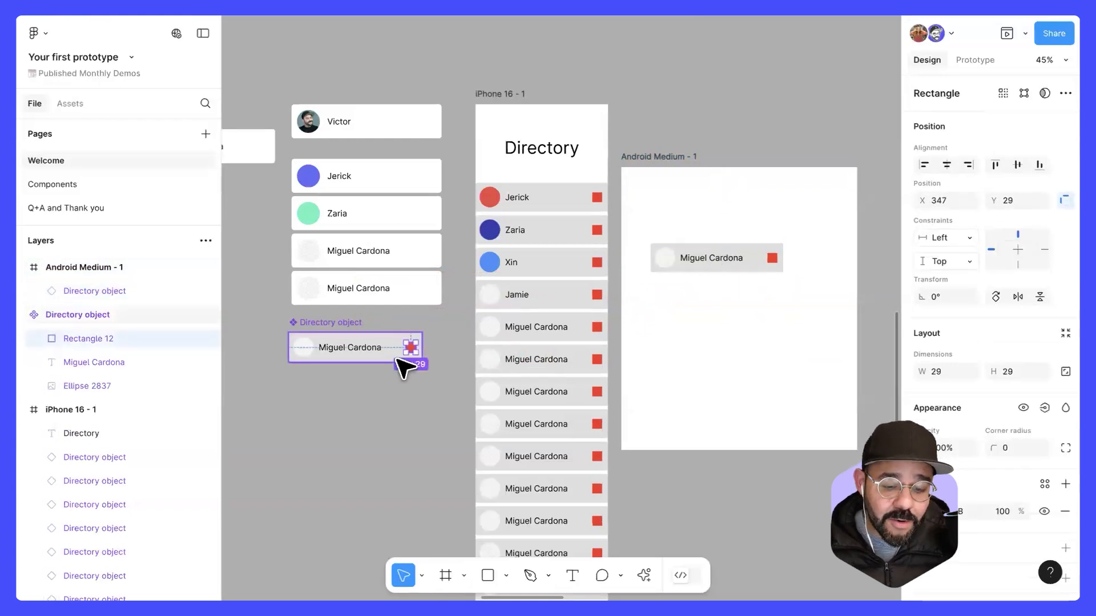
{"action": "scroll", "coordinate": [411, 350], "scroll_direction": "up", "scroll_amount": 5}
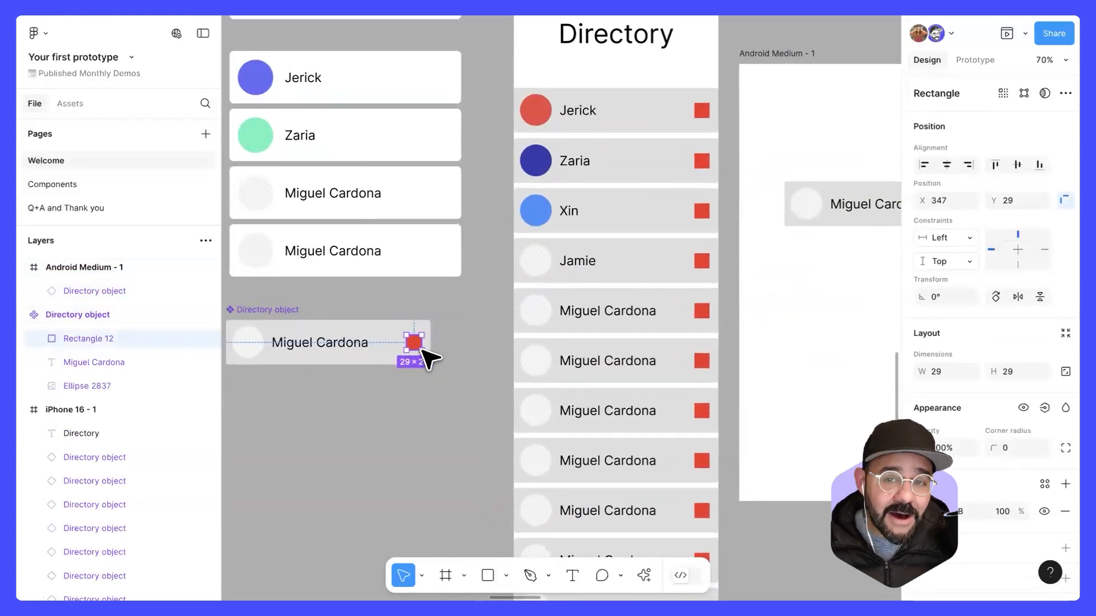
{"action": "scroll", "coordinate": [416, 346], "scroll_direction": "down", "scroll_amount": 3}
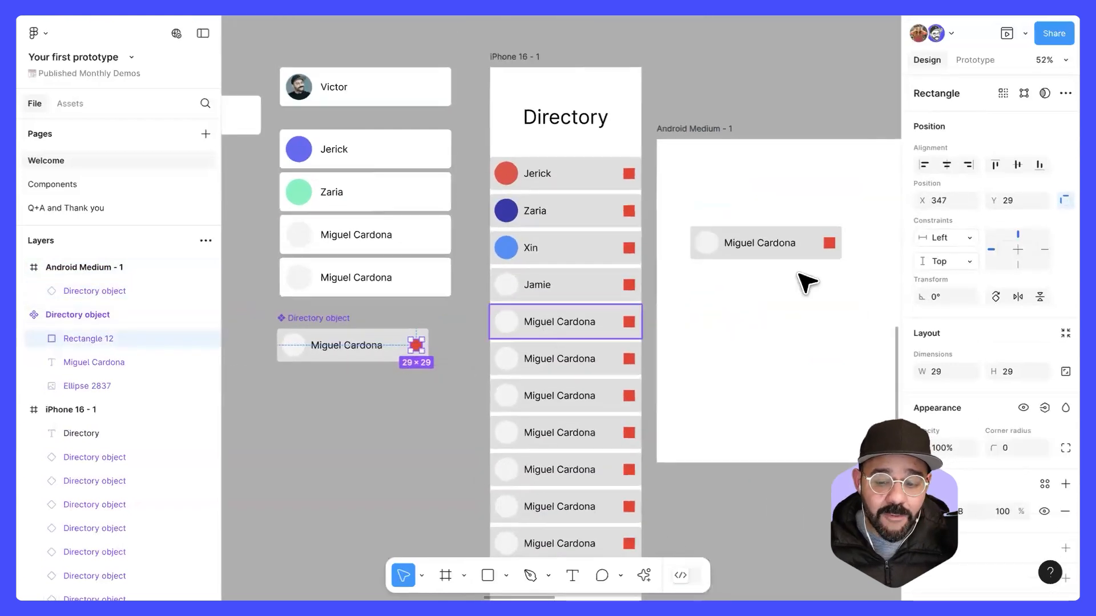
{"action": "left_click", "coordinate": [828, 248]}
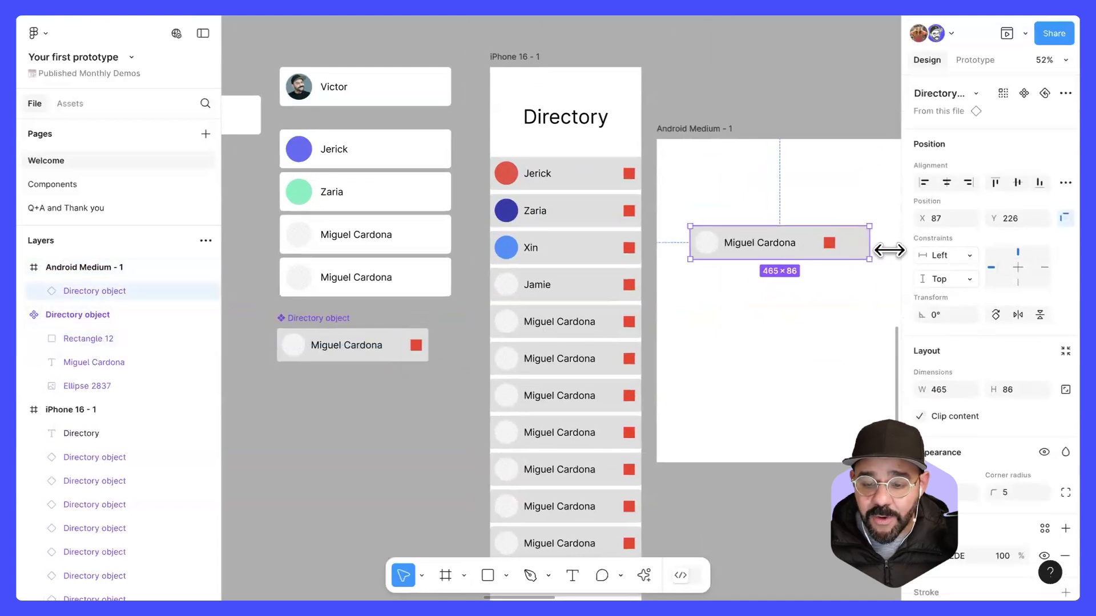
{"action": "scroll", "coordinate": [874, 251], "scroll_direction": "right", "scroll_amount": 3}
{"action": "left_click_drag", "start_coordinate": [793, 247], "coordinate": [826, 249]}
{"action": "key", "text": "ctrl+z"}
Step: Set the constraints of the red square in the main Directory object component to Right horizontally and Center vertically
{"action": "scroll", "coordinate": [397, 345], "scroll_direction": "left", "scroll_amount": 2}
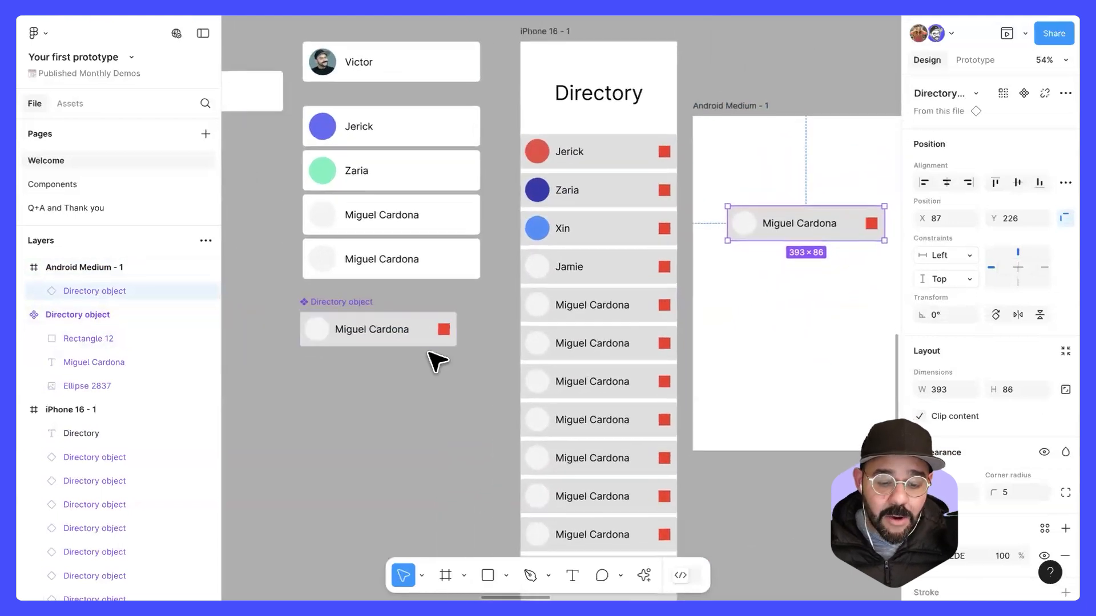
{"action": "scroll", "coordinate": [451, 368], "scroll_direction": "up", "scroll_amount": 5}
{"action": "left_click", "coordinate": [493, 309]}
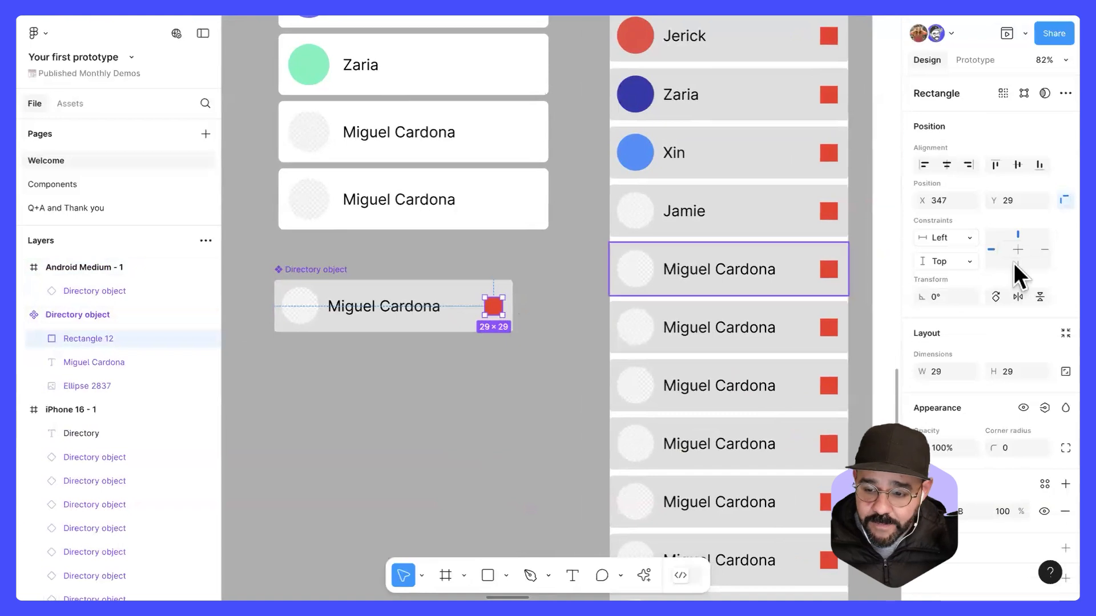
{"action": "left_click", "coordinate": [1064, 201]}
{"action": "left_click", "coordinate": [1065, 200]}
{"action": "left_click", "coordinate": [1065, 201]}
{"action": "left_click", "coordinate": [1065, 201]}
{"action": "left_click", "coordinate": [1065, 200]}
{"action": "left_click", "coordinate": [1065, 201]}
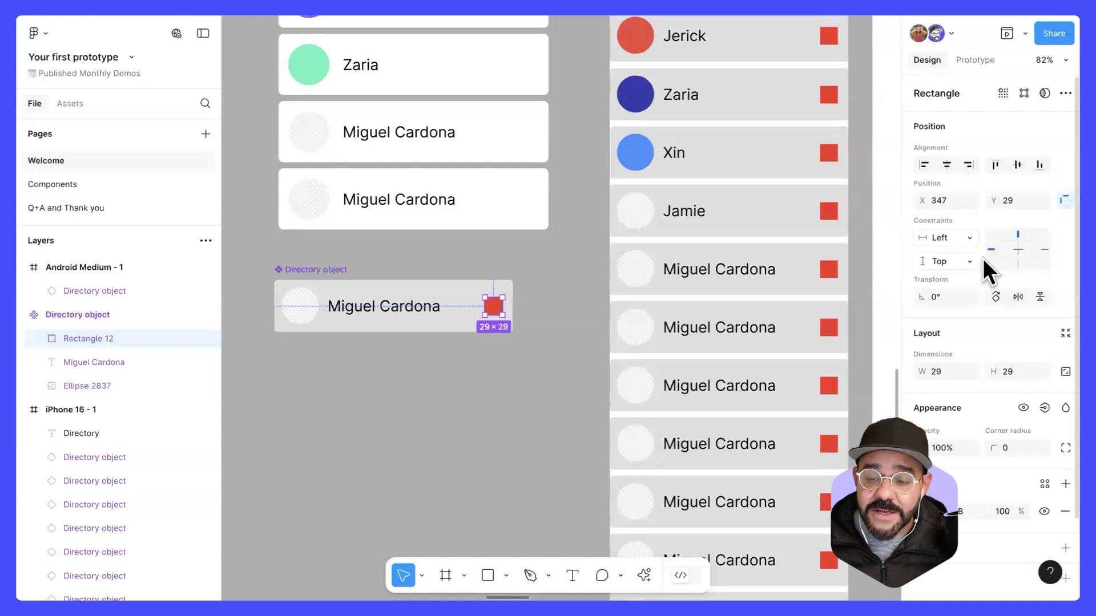
{"action": "left_click", "coordinate": [1043, 249]}
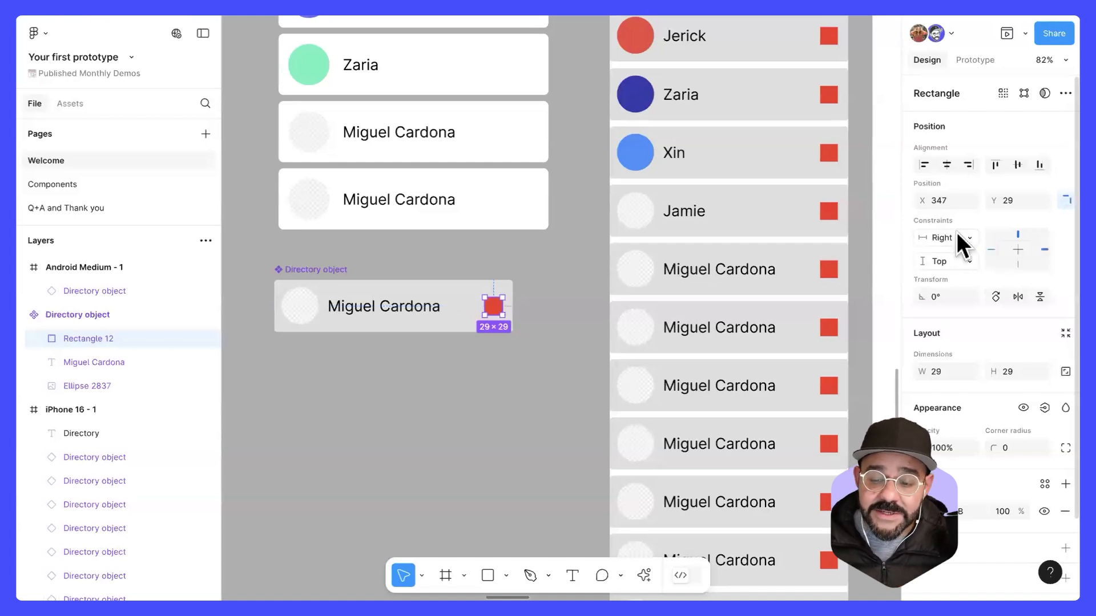
{"action": "left_click", "coordinate": [967, 258]}
{"action": "left_click", "coordinate": [969, 313]}
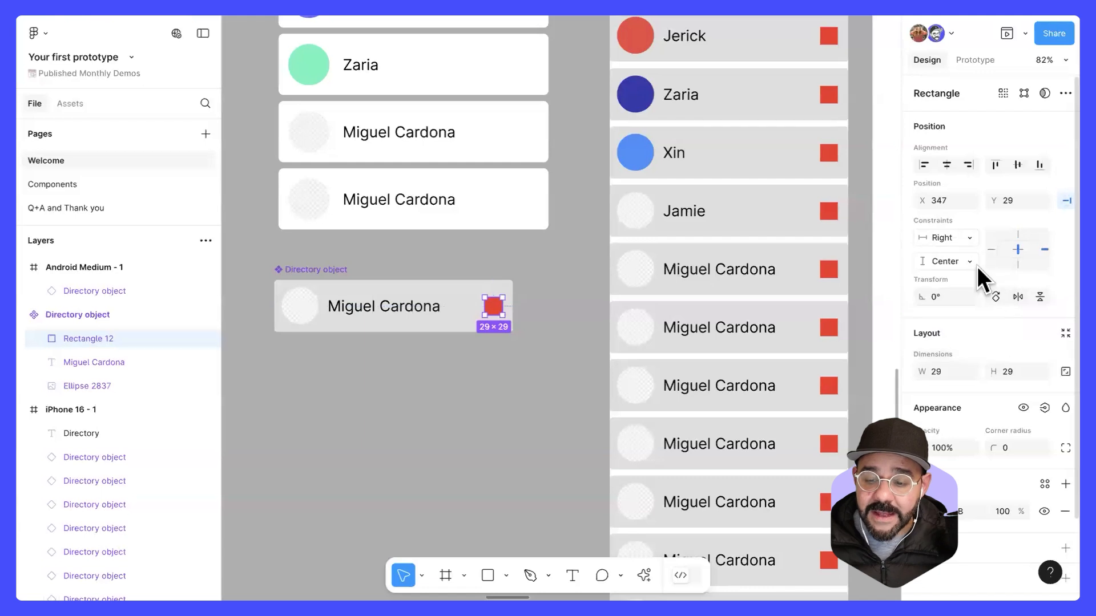
{"action": "left_click", "coordinate": [565, 341]}
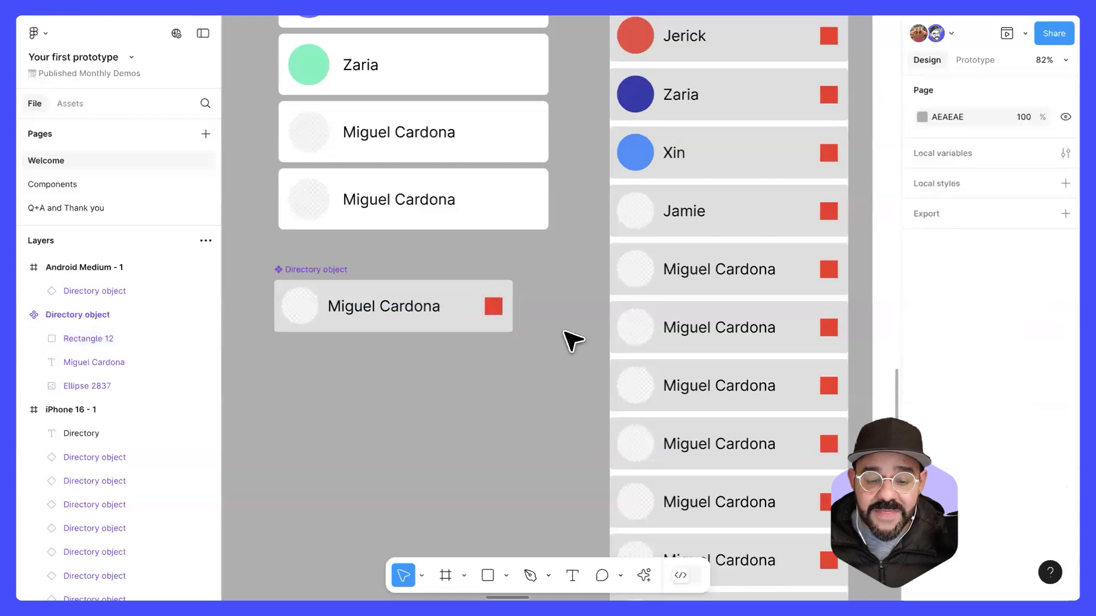
Step: Test the constraints by widening the instance in the Android Medium - 1 frame to 596 and moving it to X 61, Y 200
{"action": "scroll", "coordinate": [569, 336], "scroll_direction": "down", "scroll_amount": 3}
{"action": "left_click_drag", "start_coordinate": [569, 336], "coordinate": [368, 361]}
{"action": "left_click", "coordinate": [752, 237]}
{"action": "mouse_move", "coordinate": [794, 230]}
{"action": "left_mouse_down"}
{"action": "mouse_move", "coordinate": [856, 232]}
{"action": "mouse_move", "coordinate": [747, 238]}
{"action": "mouse_move", "coordinate": [873, 242]}
{"action": "mouse_move", "coordinate": [756, 282]}
{"action": "mouse_move", "coordinate": [813, 238]}
{"action": "left_mouse_up"}
{"action": "mouse_move", "coordinate": [757, 246]}
{"action": "left_mouse_down"}
{"action": "mouse_move", "coordinate": [725, 245]}
{"action": "mouse_move", "coordinate": [746, 234]}
{"action": "left_mouse_up"}
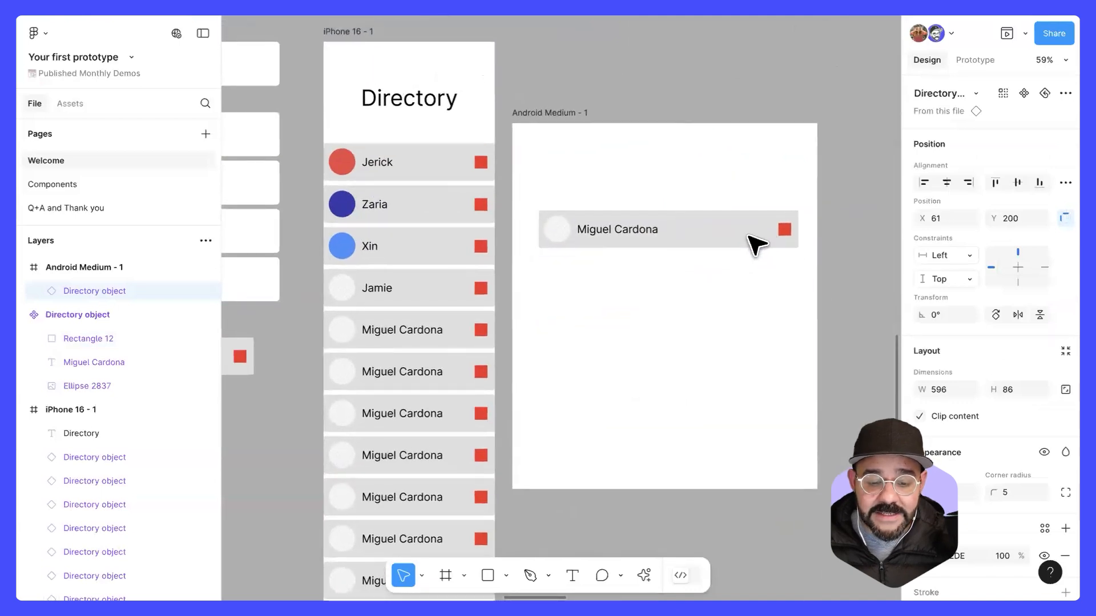
Step: Replace the instance in the Android Medium - 1 frame with copies of the first four directory rows, all widened to 605
{"action": "key", "text": "Delete"}
{"action": "left_click", "coordinate": [428, 172]}
{"action": "left_click", "coordinate": [435, 203], "text": "shift"}
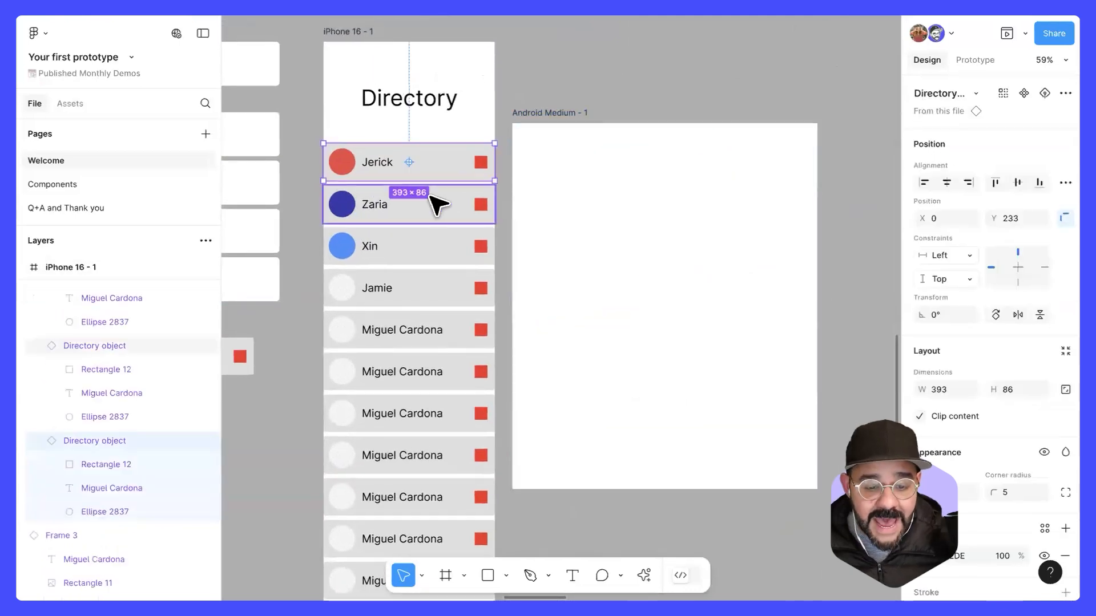
{"action": "left_click", "coordinate": [421, 264], "text": "shift"}
{"action": "left_click", "coordinate": [418, 297], "text": "shift"}
{"action": "left_click_drag", "start_coordinate": [416, 251], "coordinate": [631, 289]}
{"action": "key", "text": "shift+a"}
{"action": "left_click_drag", "start_coordinate": [706, 267], "coordinate": [798, 267]}
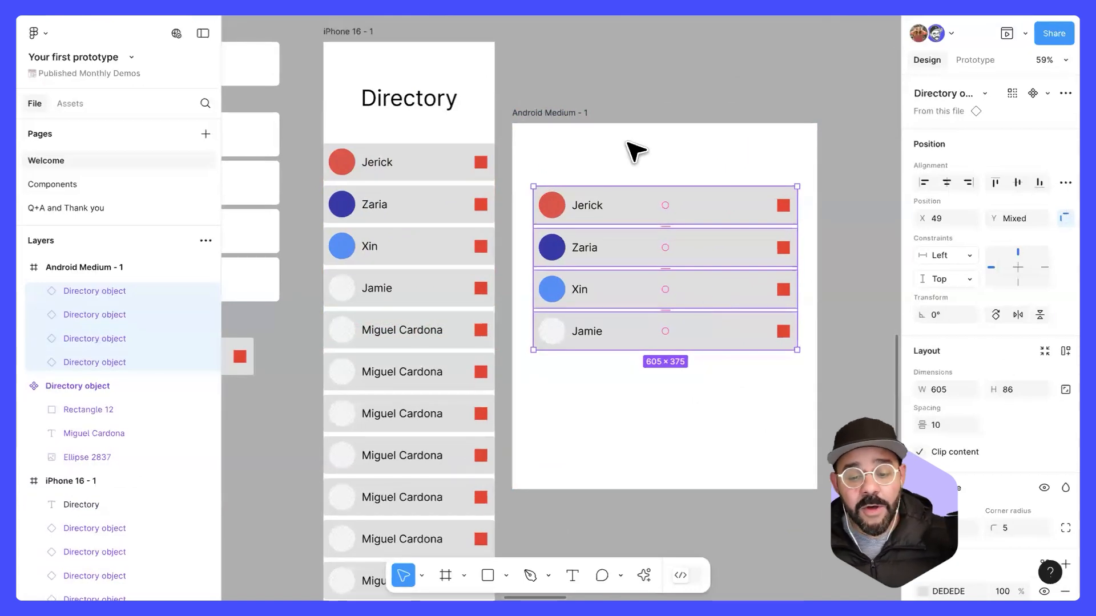
Step: Move the Android Medium - 1 frame to X 7082, Y 2878, level with the upper edge of the iPhone 16 - 1 frame
{"action": "left_click", "coordinate": [632, 172]}
{"action": "scroll", "coordinate": [635, 173], "scroll_direction": "down", "scroll_amount": 2}
{"action": "scroll", "coordinate": [635, 175], "scroll_direction": "down", "scroll_amount": 2}
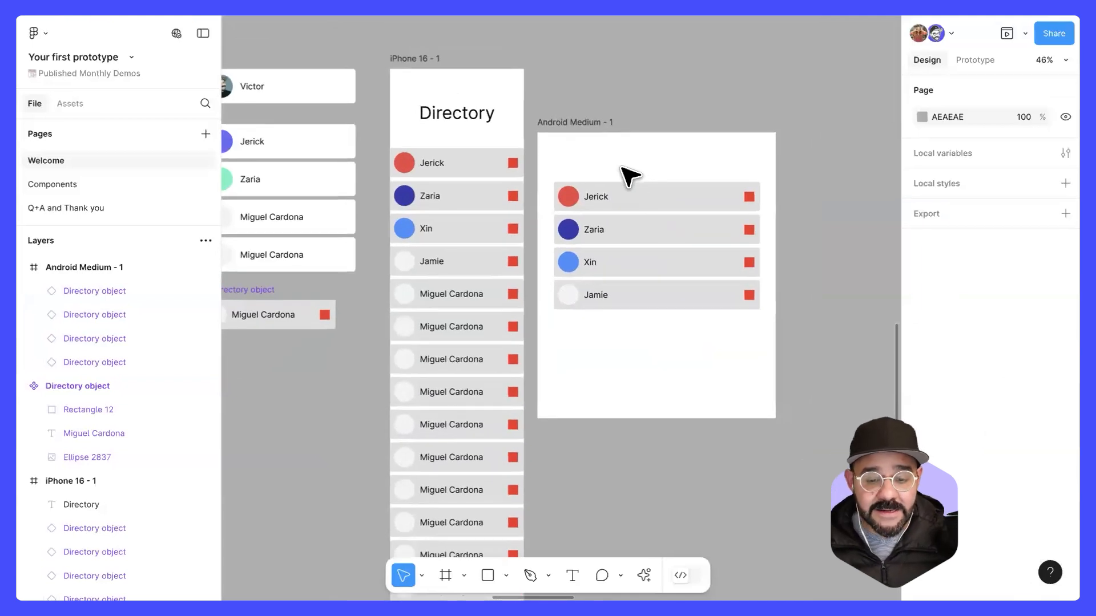
{"action": "left_click_drag", "start_coordinate": [591, 124], "coordinate": [606, 60]}
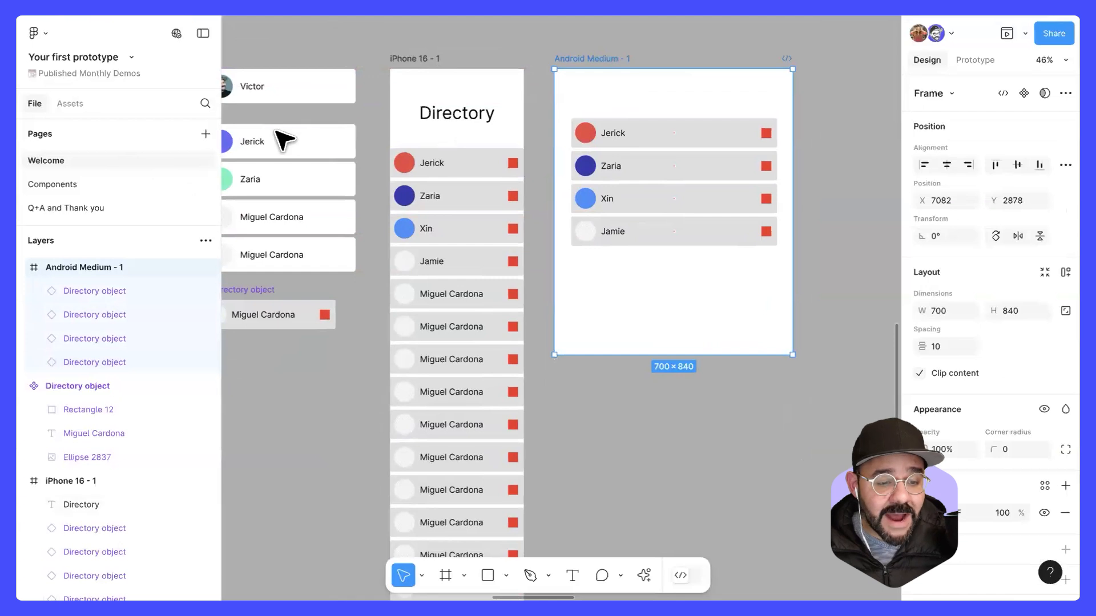
Step: Add a new page to the file and name it Android
{"action": "left_click", "coordinate": [205, 134]}
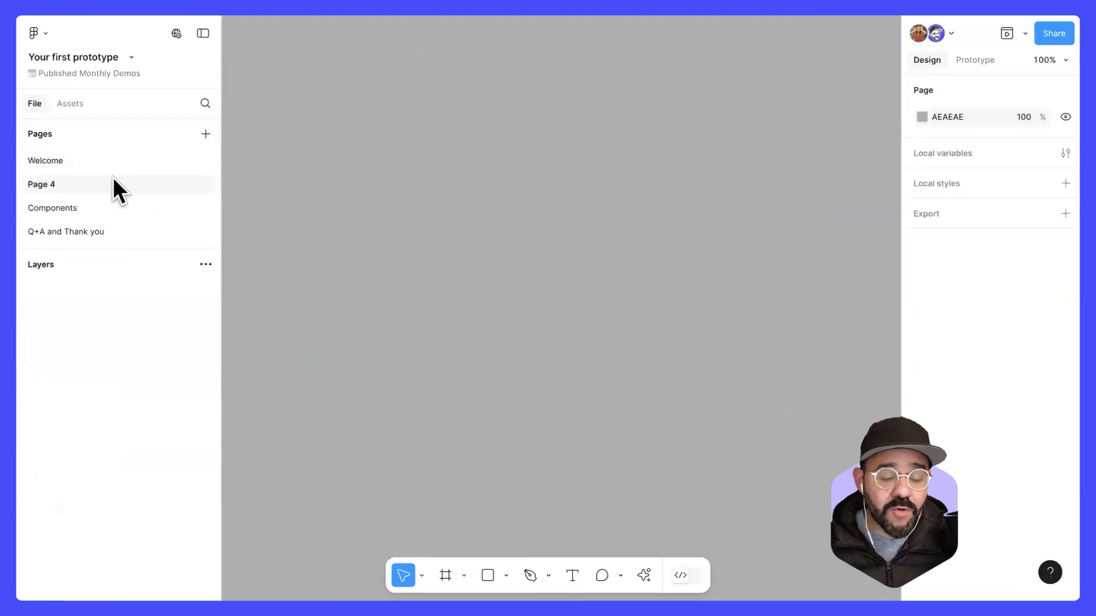
{"action": "double_click", "coordinate": [59, 184]}
{"action": "type", "text": "AN"}
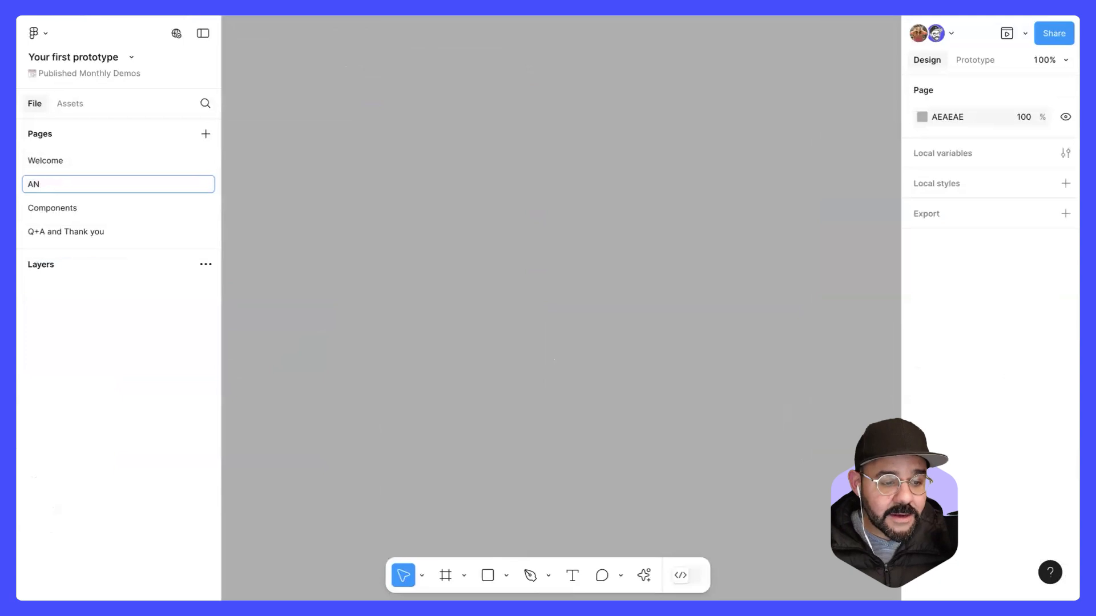
{"action": "type", "text": "droid"}
{"action": "key", "text": "Return"}
Step: Move the Android Medium - 1 frame from the Welcome page to the Android page and select its first directory row
{"action": "left_click", "coordinate": [87, 162]}
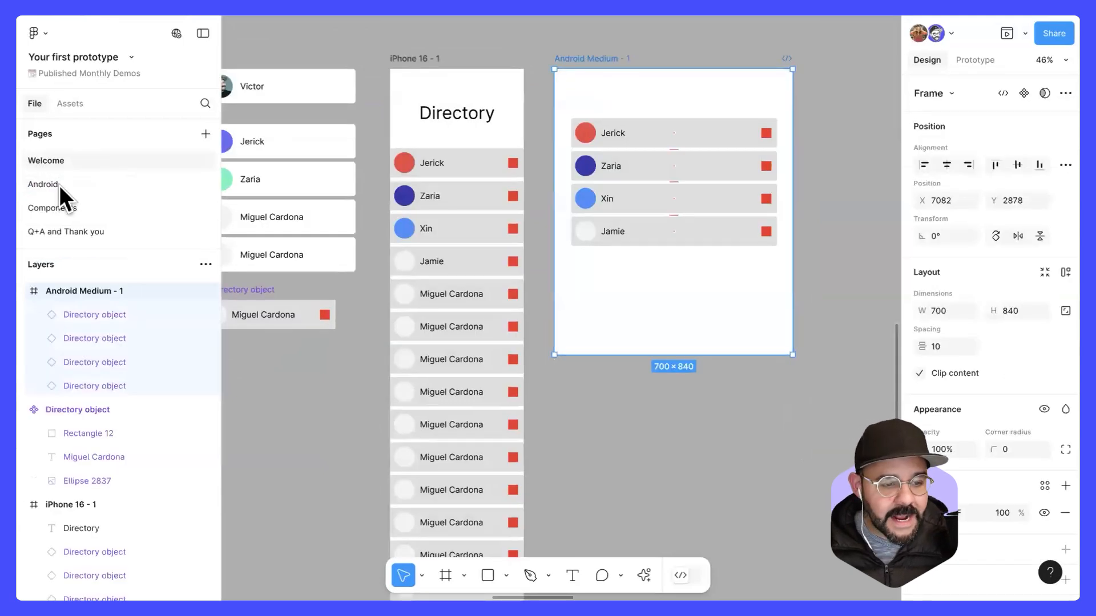
{"action": "left_click", "coordinate": [81, 183]}
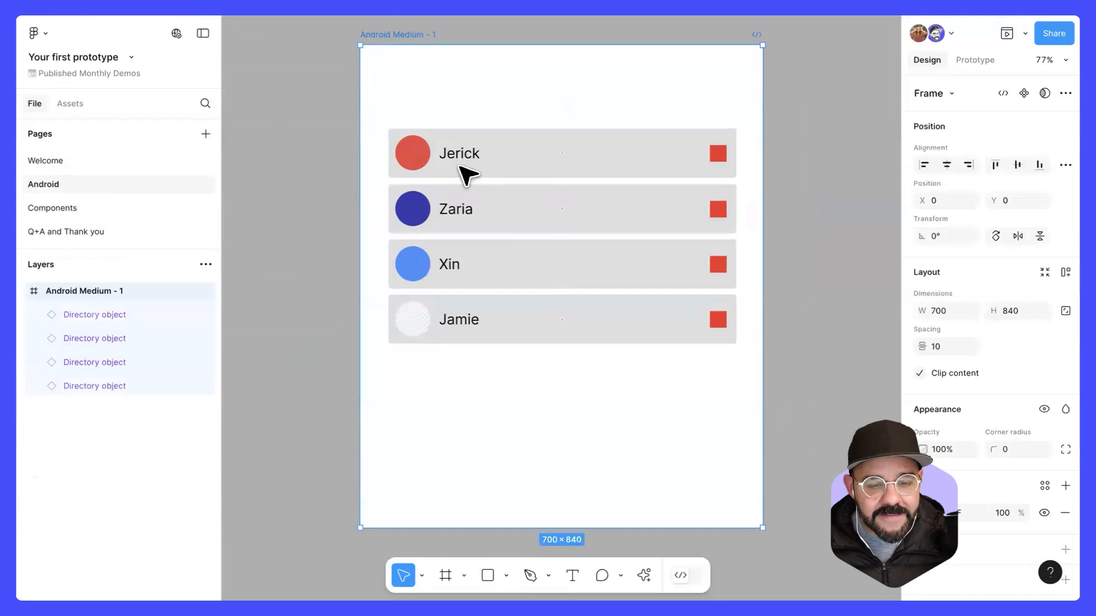
{"action": "left_click", "coordinate": [485, 174]}
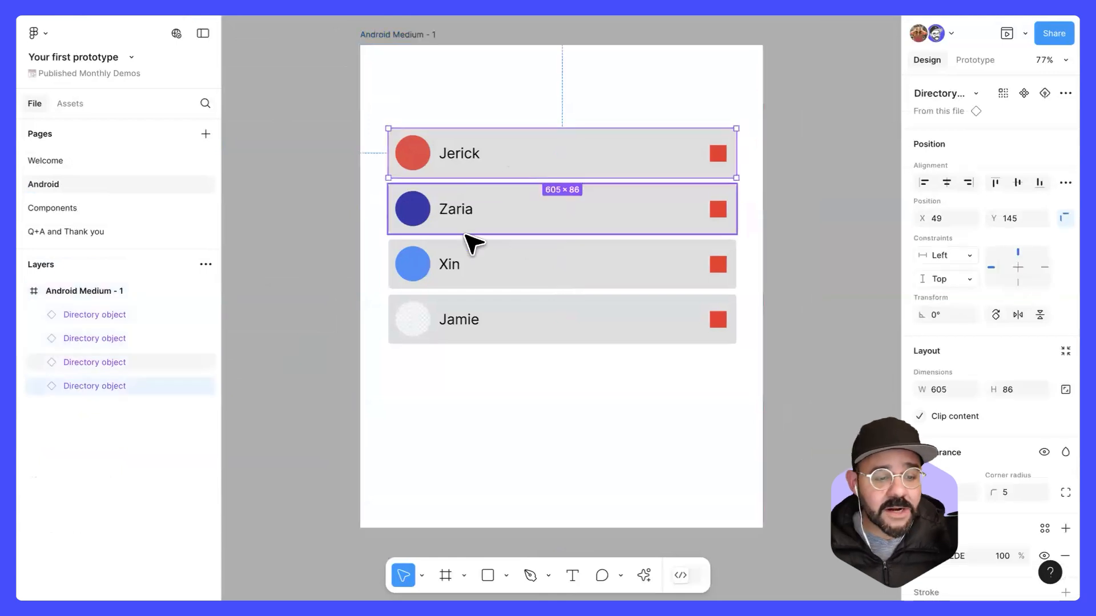
{"action": "scroll", "coordinate": [474, 251], "scroll_direction": "down", "scroll_amount": 2}
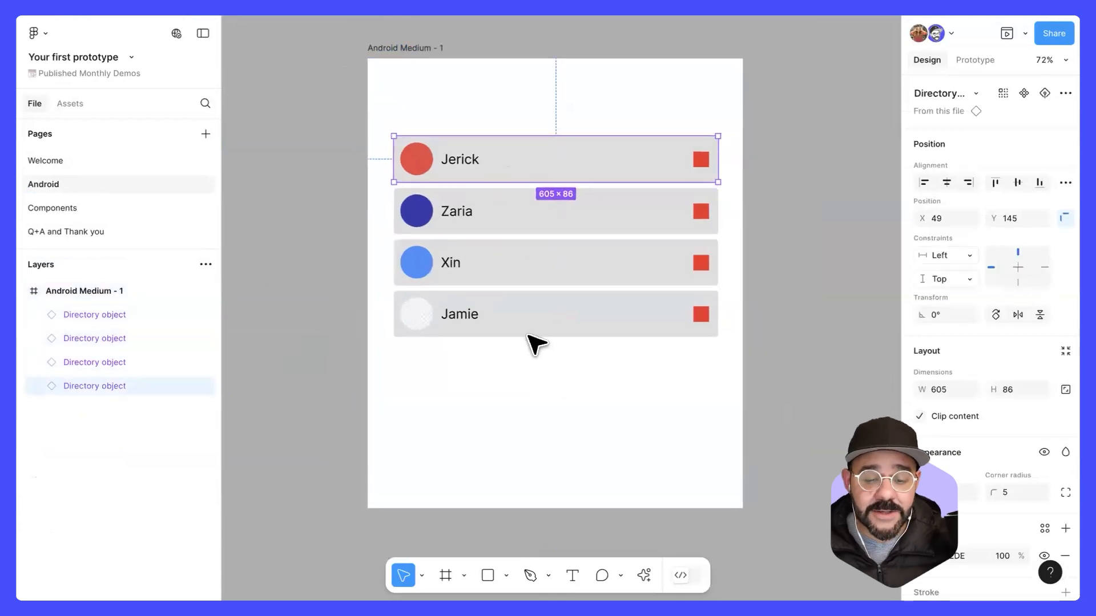
Step: Select all four directory rows and try to narrow them together to a width of 591
{"action": "left_click_drag", "start_coordinate": [526, 374], "coordinate": [544, 153]}
{"action": "left_click_drag", "start_coordinate": [748, 195], "coordinate": [711, 200]}
{"action": "left_click_drag", "start_coordinate": [596, 227], "coordinate": [597, 282]}
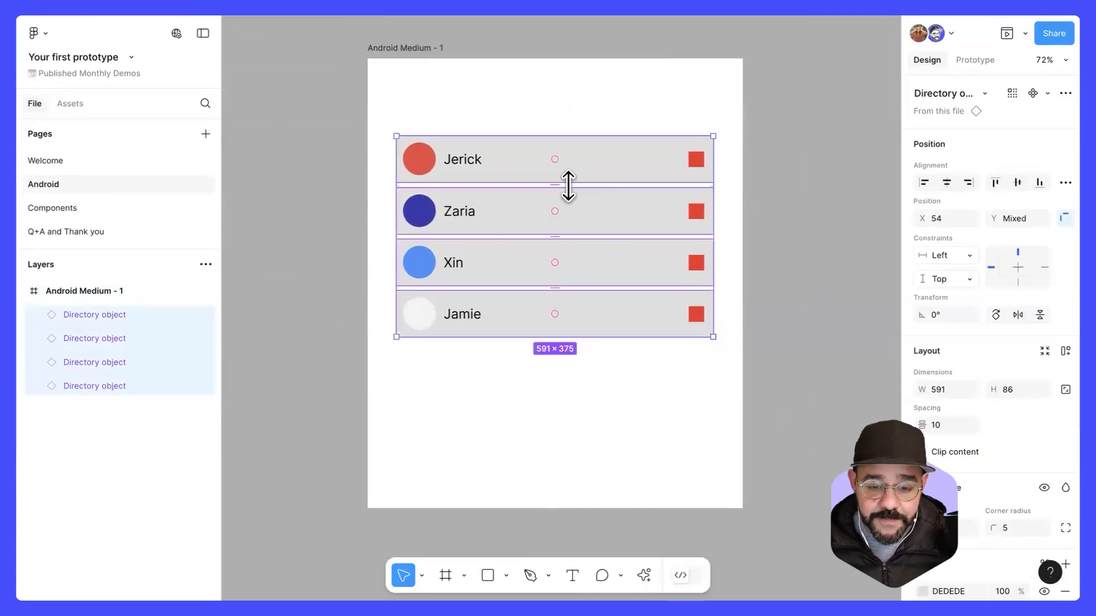
{"action": "key", "text": "ctrl+z"}
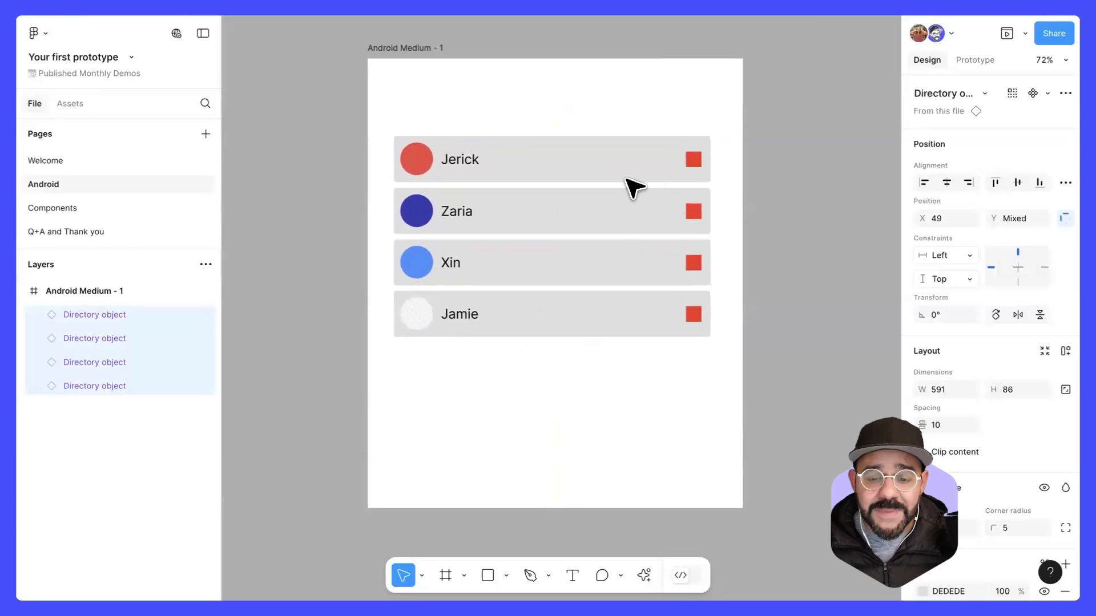
{"action": "key", "text": "ctrl+z"}
{"action": "left_click", "coordinate": [604, 213]}
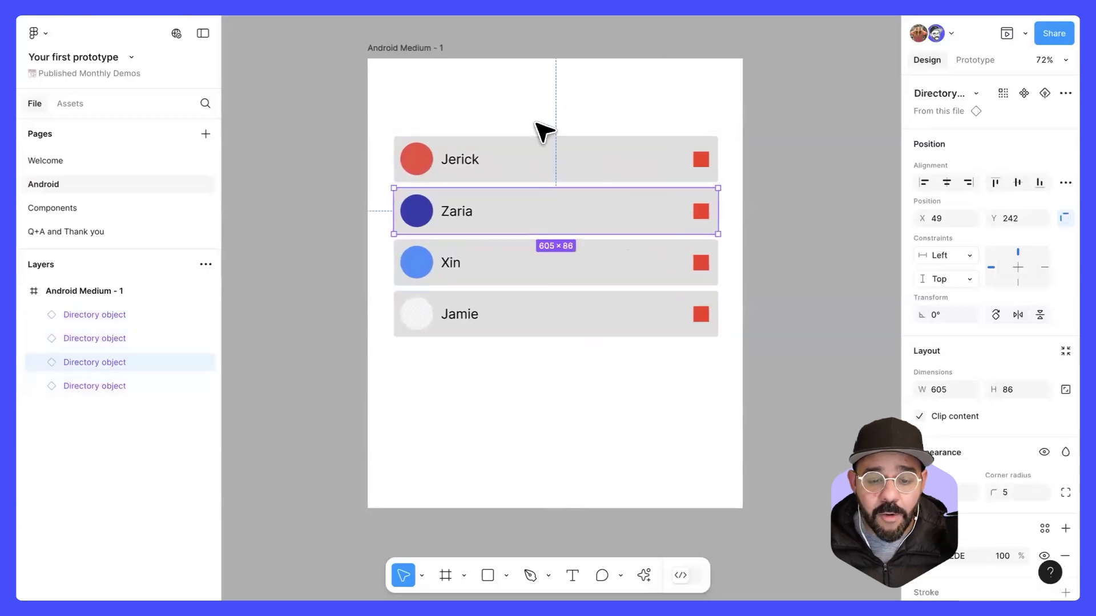
Step: Try to change the width of the Android Medium - 1 frame around its directory rows
{"action": "key", "text": "ctrl+a"}
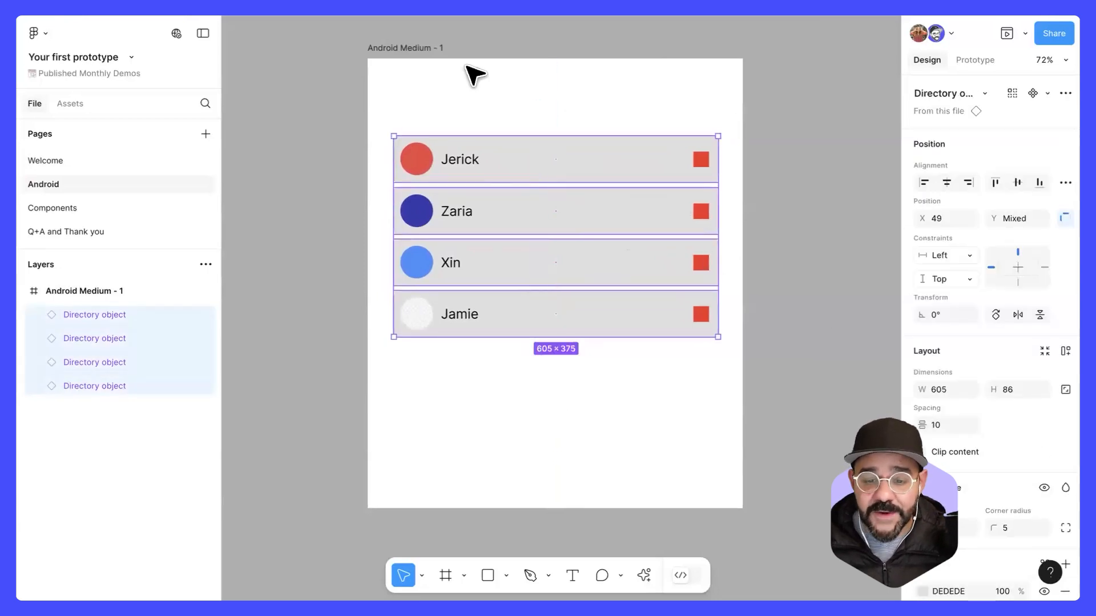
{"action": "left_click", "coordinate": [408, 48]}
{"action": "left_click_drag", "start_coordinate": [742, 149], "coordinate": [748, 239]}
{"action": "key", "text": "ctrl+z"}
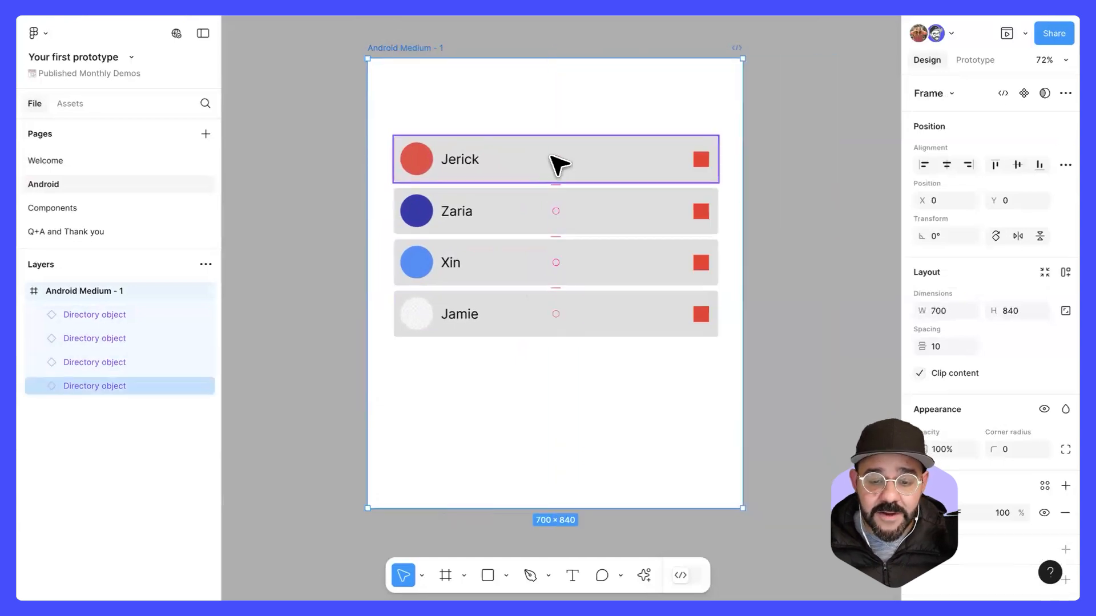
Step: Constrain the four directory rows horizontally to left and right, and narrow the Android Medium - 1 frame to 590
{"action": "left_click", "coordinate": [558, 166]}
{"action": "left_click", "coordinate": [543, 210], "text": "shift"}
{"action": "left_click", "coordinate": [533, 280], "text": "shift"}
{"action": "left_click", "coordinate": [560, 315], "text": "shift"}
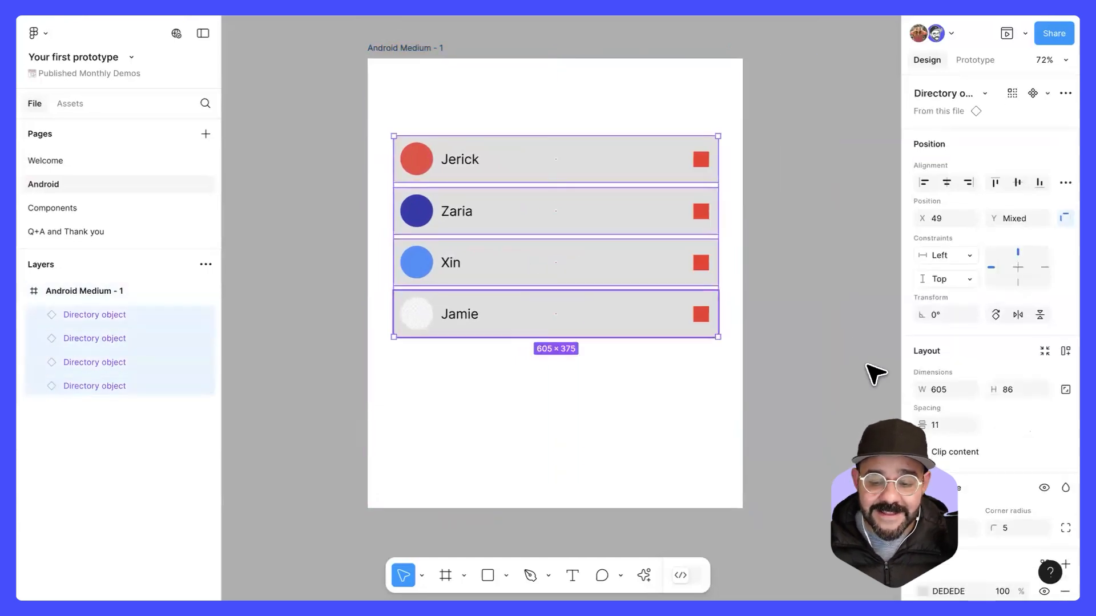
{"action": "left_click", "coordinate": [968, 255]}
{"action": "left_click", "coordinate": [970, 289]}
{"action": "left_click", "coordinate": [422, 46]}
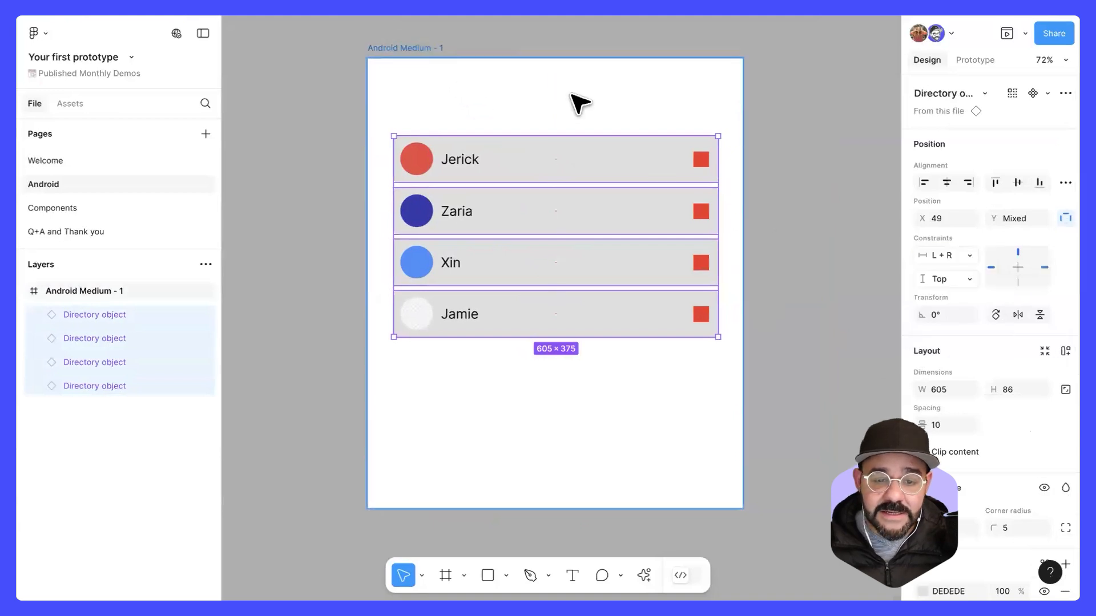
{"action": "left_click_drag", "start_coordinate": [742, 124], "coordinate": [683, 169]}
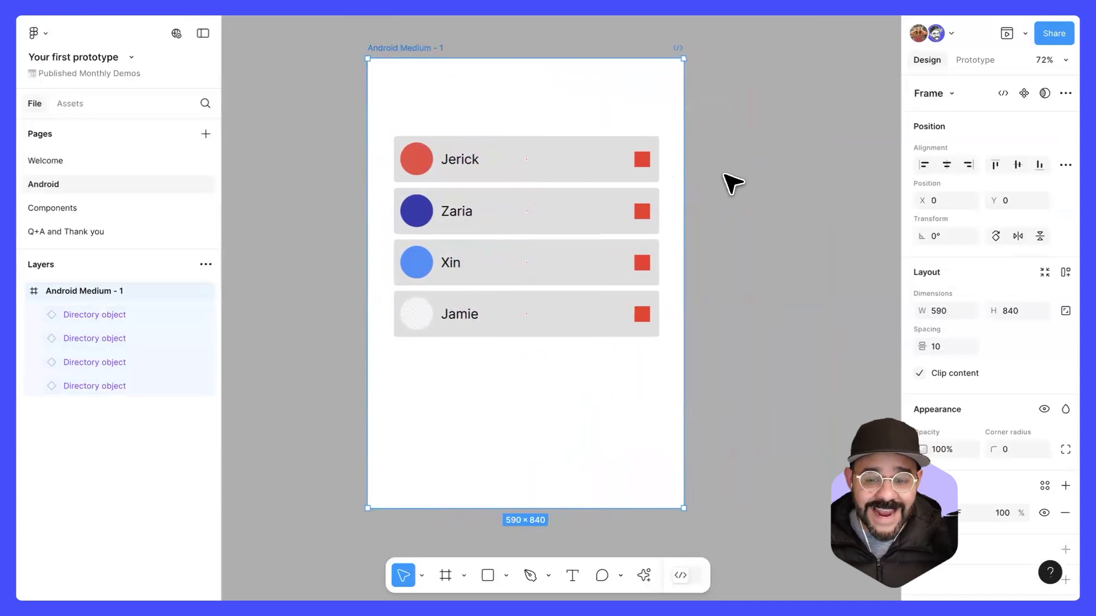
Step: Present the Android prototype with Responsive scaling and resize its window to test how the directory rows adapt
{"action": "left_click", "coordinate": [1025, 33]}
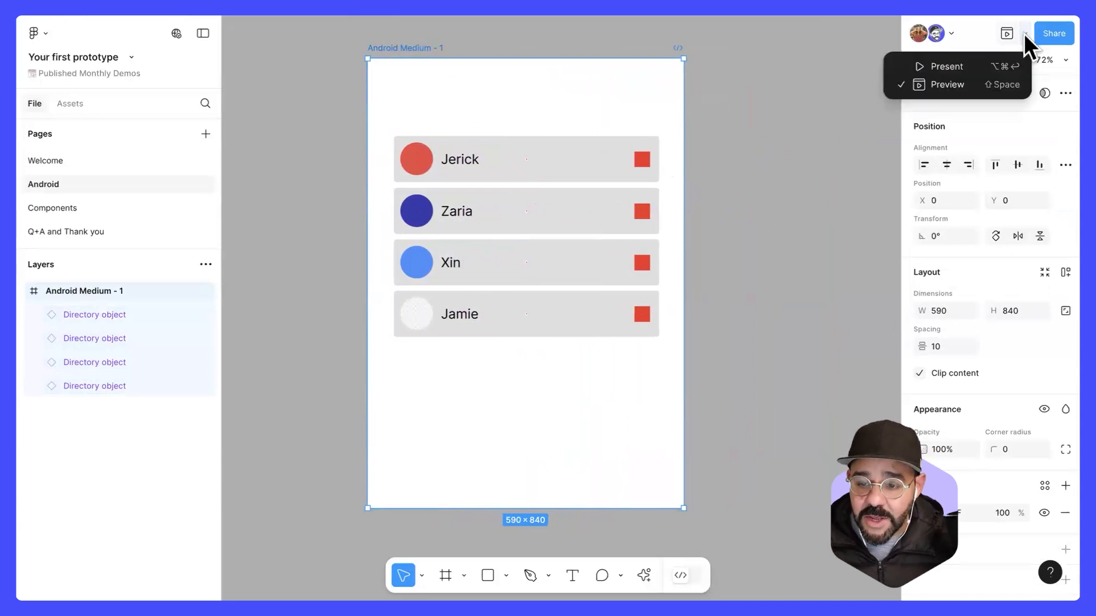
{"action": "left_click", "coordinate": [992, 66]}
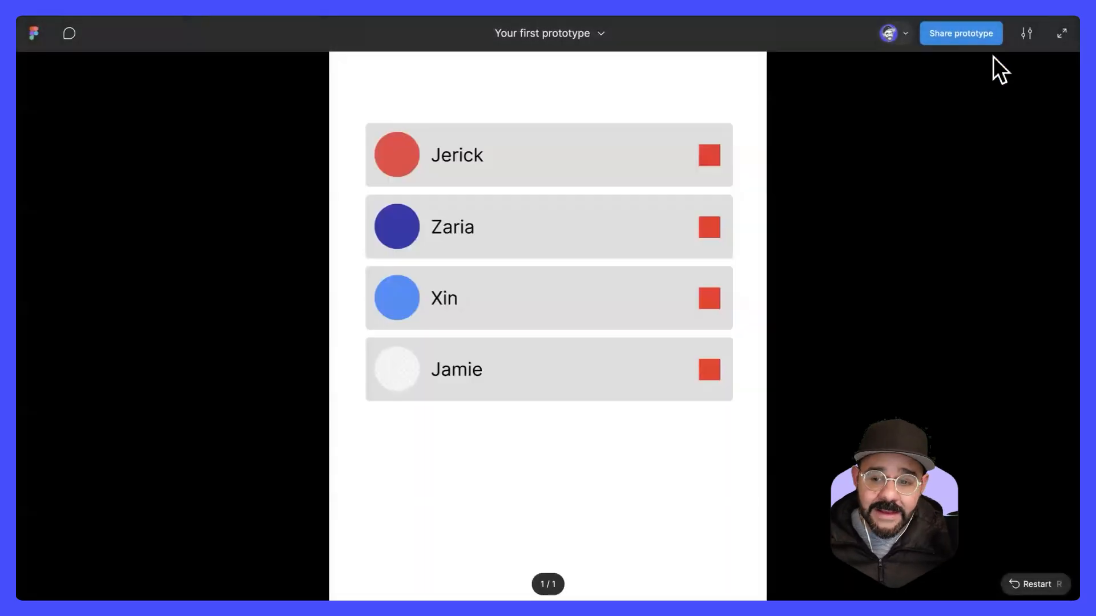
{"action": "left_click", "coordinate": [1026, 34]}
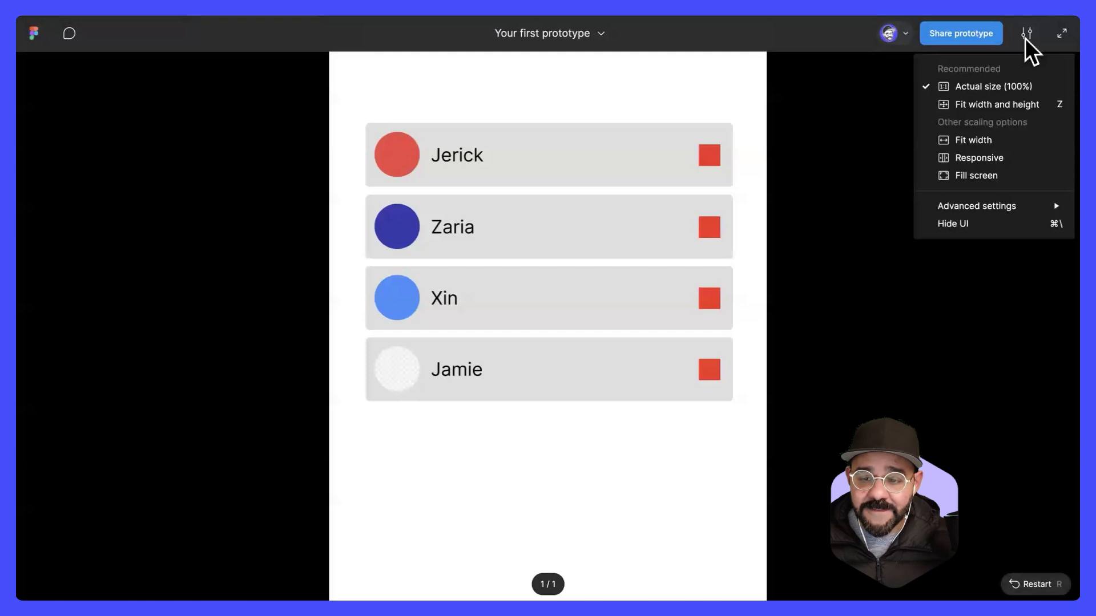
{"action": "left_click", "coordinate": [1005, 160]}
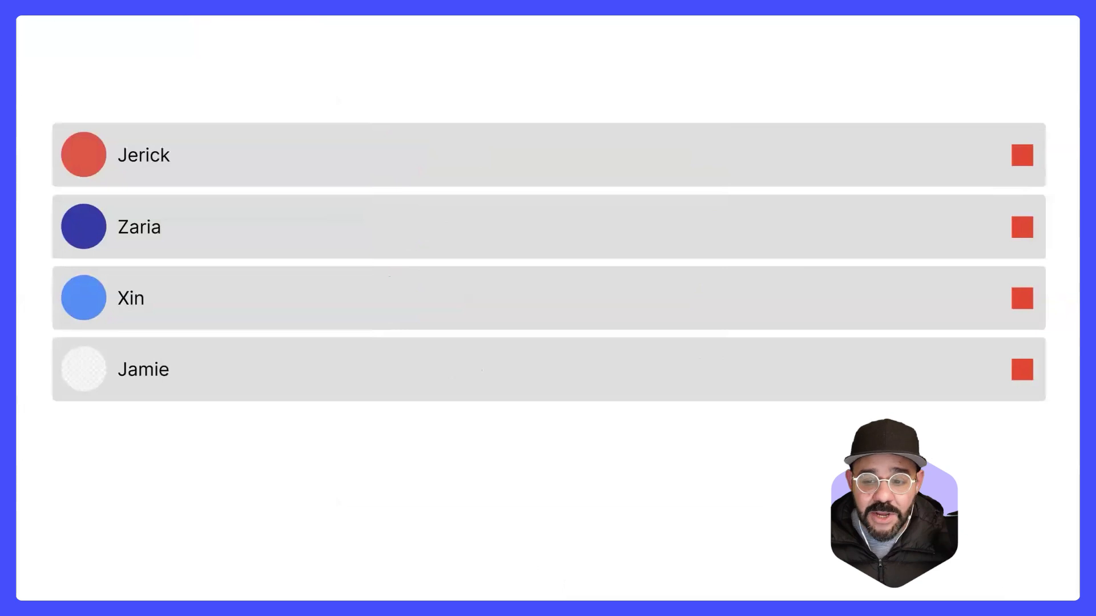
{"action": "left_click", "coordinate": [650, 255]}
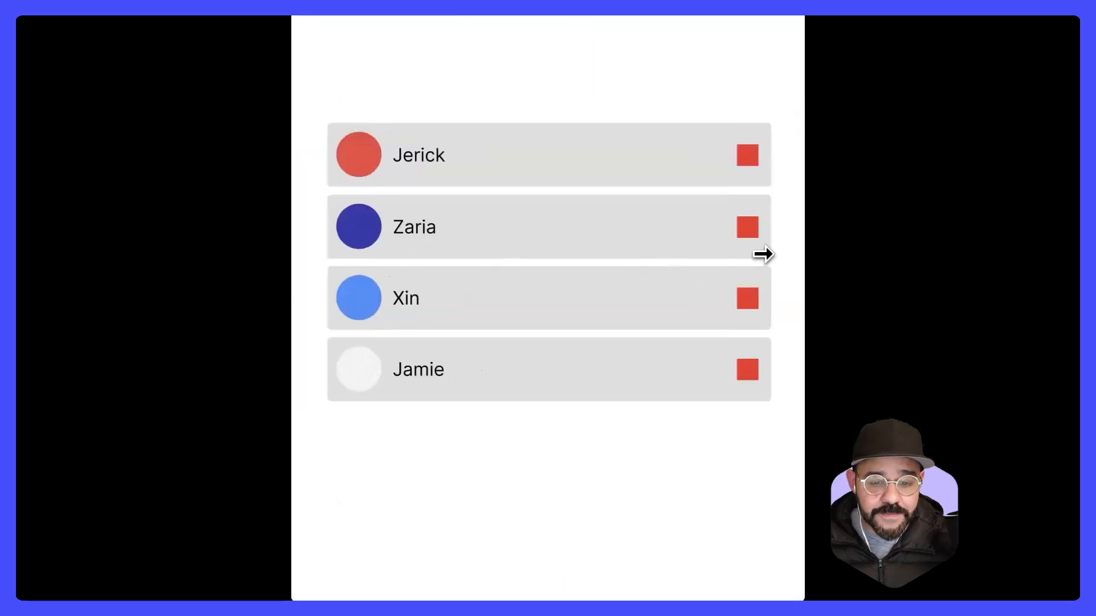
{"action": "left_click_drag", "start_coordinate": [764, 255], "coordinate": [1078, 254]}
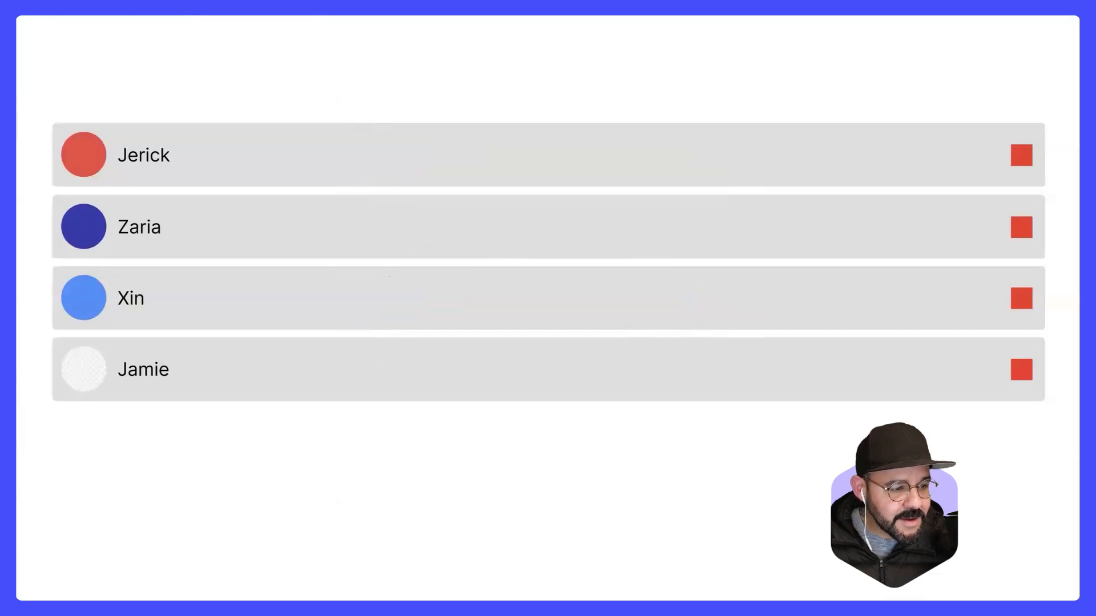
{"action": "mouse_move", "coordinate": [592, 24]}
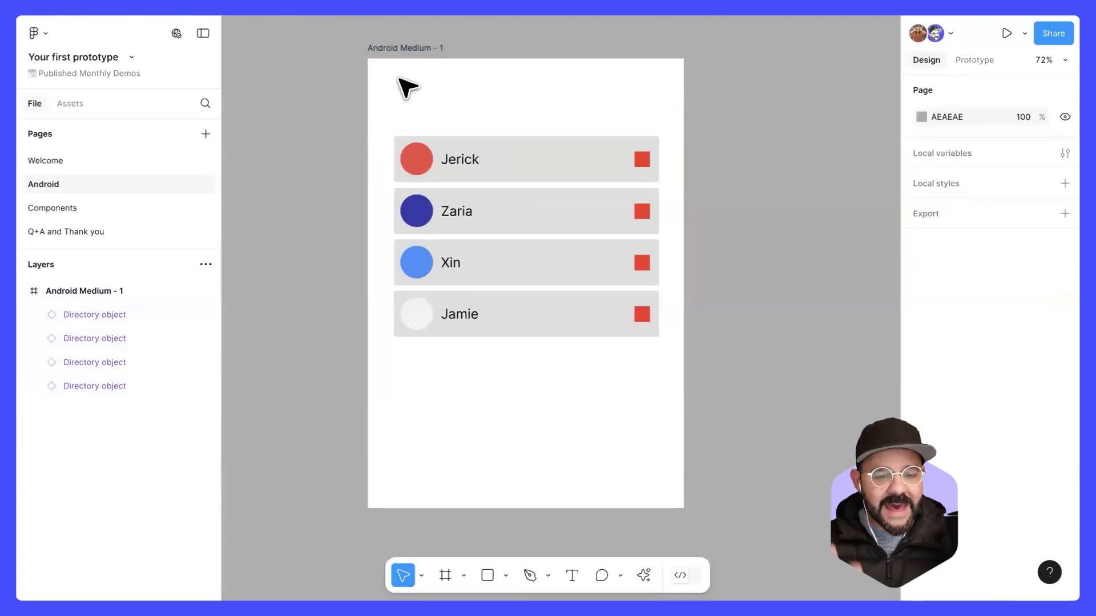
Step: Examine the scroll behavior of the iPhone 16 - 1 frame on the Welcome page and the device choices in the prototype settings
{"action": "left_click", "coordinate": [126, 162]}
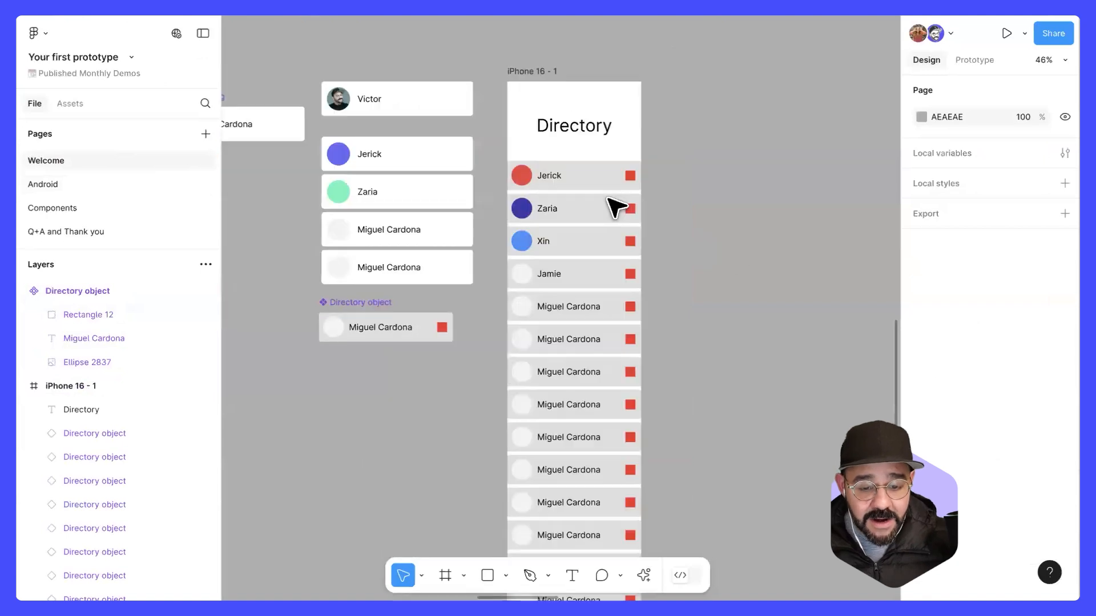
{"action": "scroll", "coordinate": [616, 208], "scroll_direction": "left", "scroll_amount": 3}
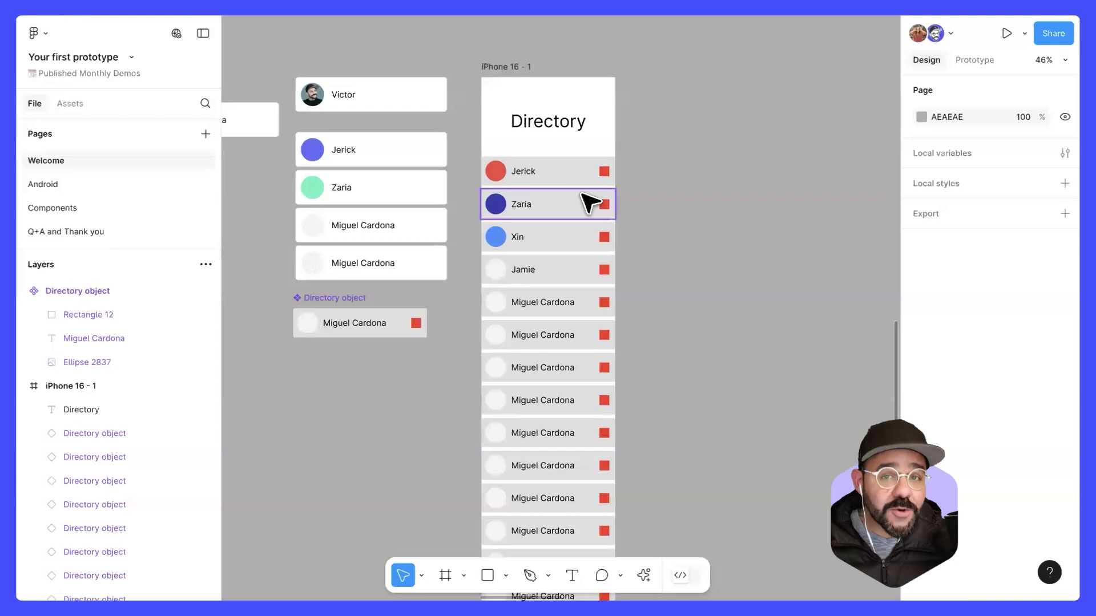
{"action": "left_click", "coordinate": [516, 68]}
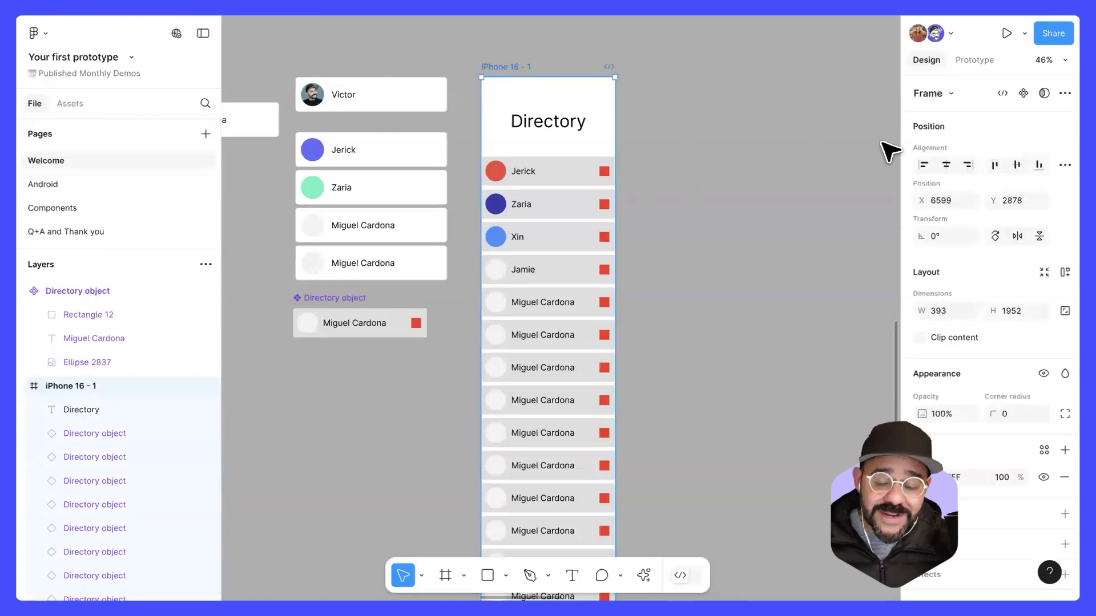
{"action": "left_click", "coordinate": [975, 59]}
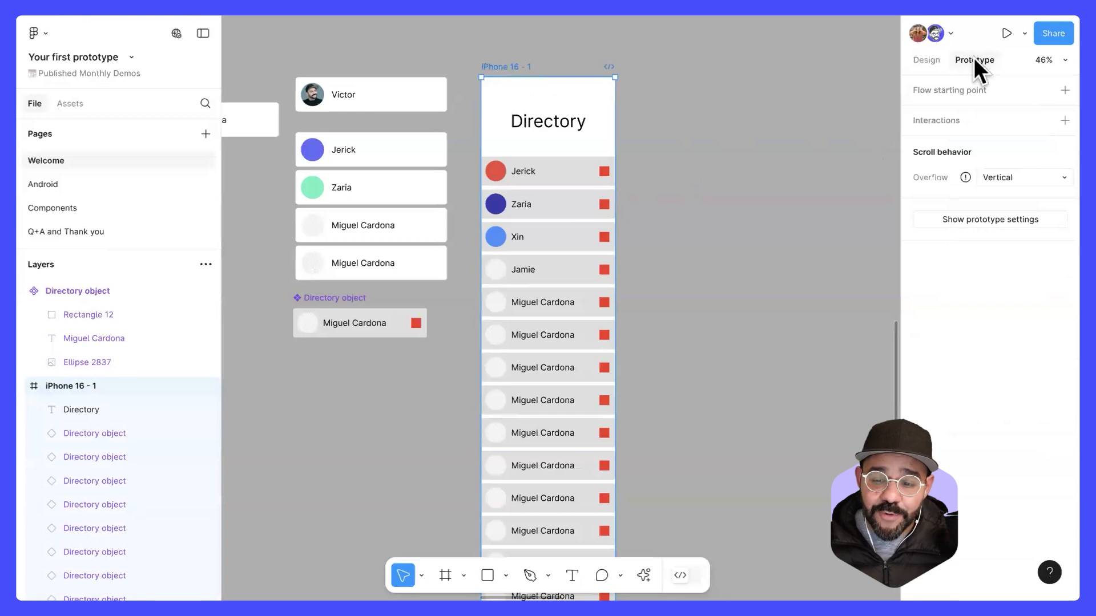
{"action": "left_click", "coordinate": [977, 221]}
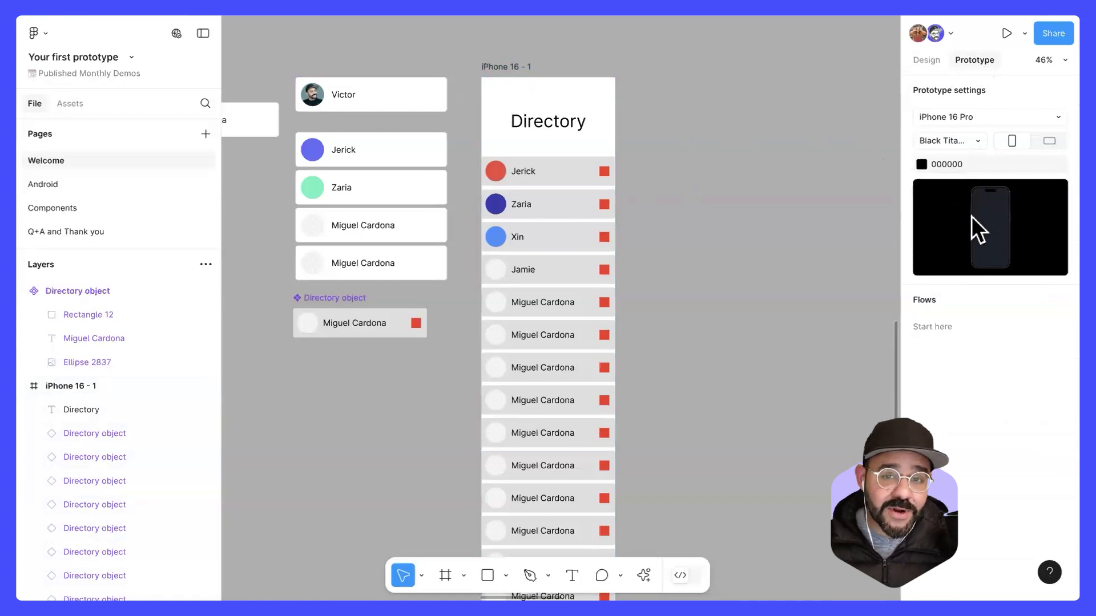
{"action": "left_click", "coordinate": [999, 118]}
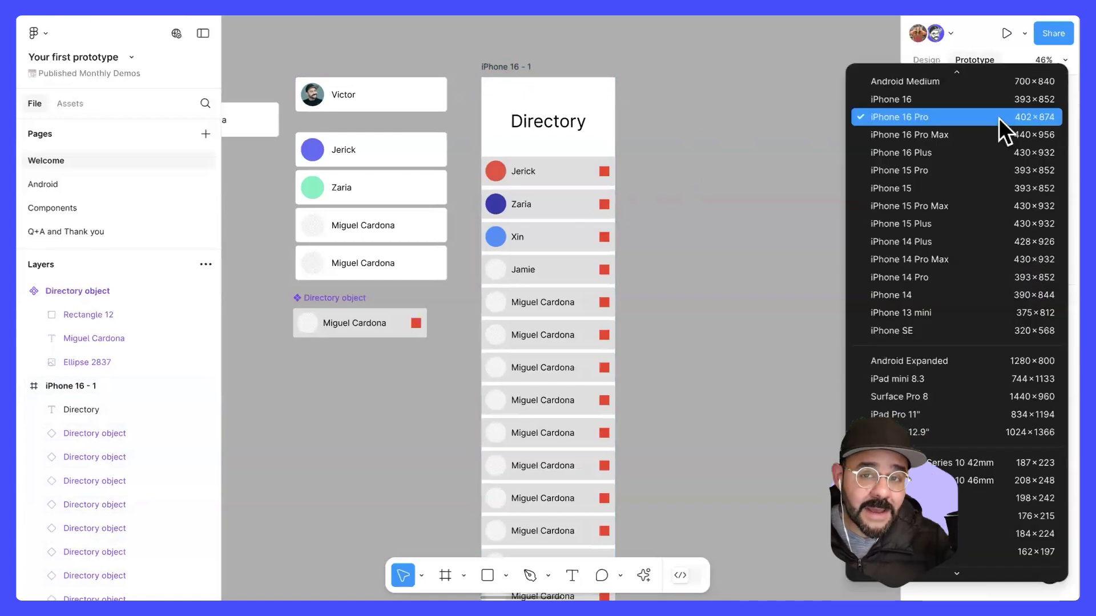
{"action": "left_click", "coordinate": [794, 189]}
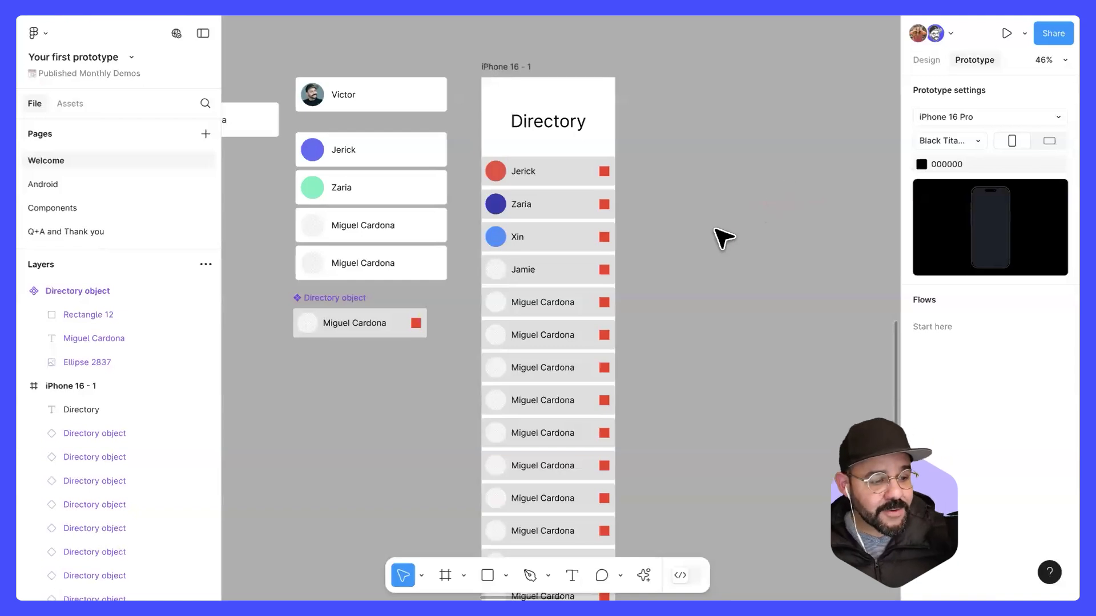
Step: Move the Android Medium - 1 frame on the Android page to X -29, Y 49 and narrow it to 564
{"action": "left_click", "coordinate": [130, 184]}
{"action": "left_click", "coordinate": [392, 49]}
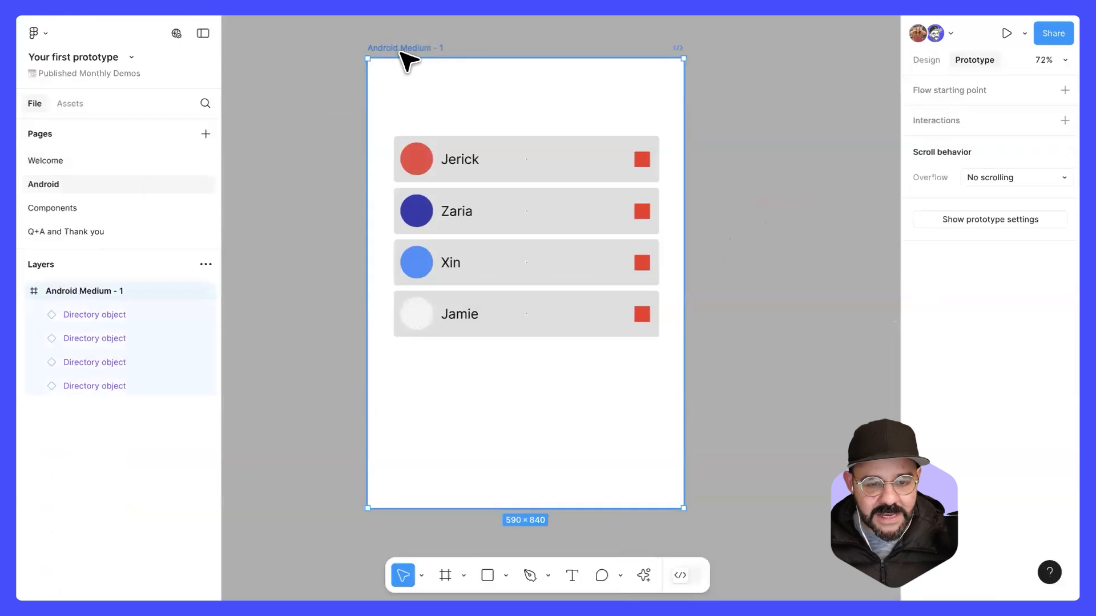
{"action": "left_click_drag", "start_coordinate": [417, 53], "coordinate": [398, 83]}
{"action": "left_click_drag", "start_coordinate": [669, 201], "coordinate": [654, 246]}
Step: Check the constraints of the four directory rows and narrow the Android Medium - 1 frame to a width of 510
{"action": "left_click_drag", "start_coordinate": [516, 446], "coordinate": [545, 156]}
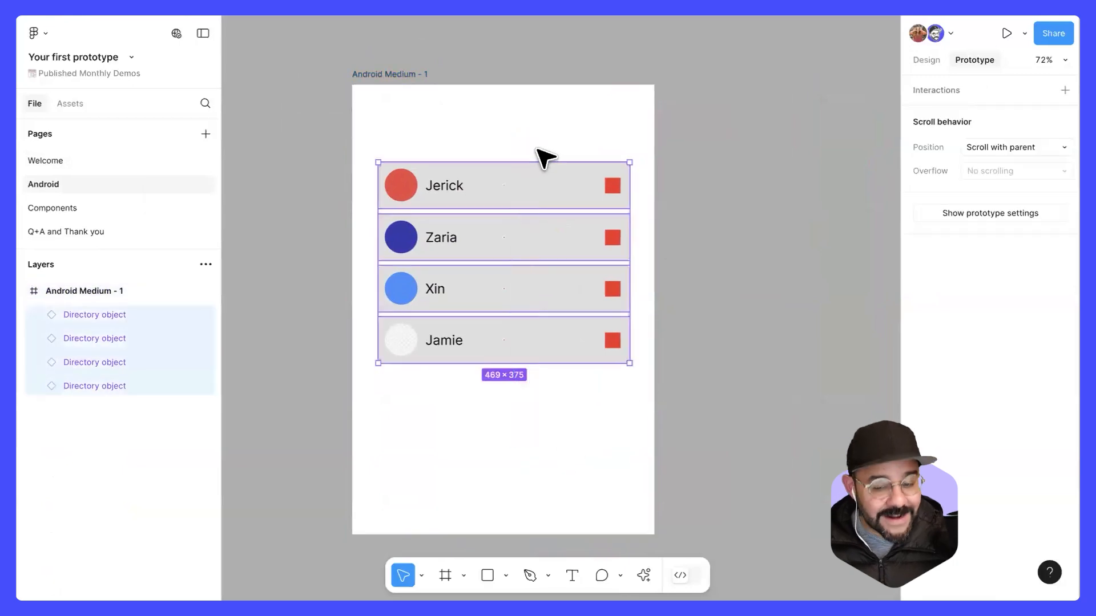
{"action": "left_click", "coordinate": [926, 59]}
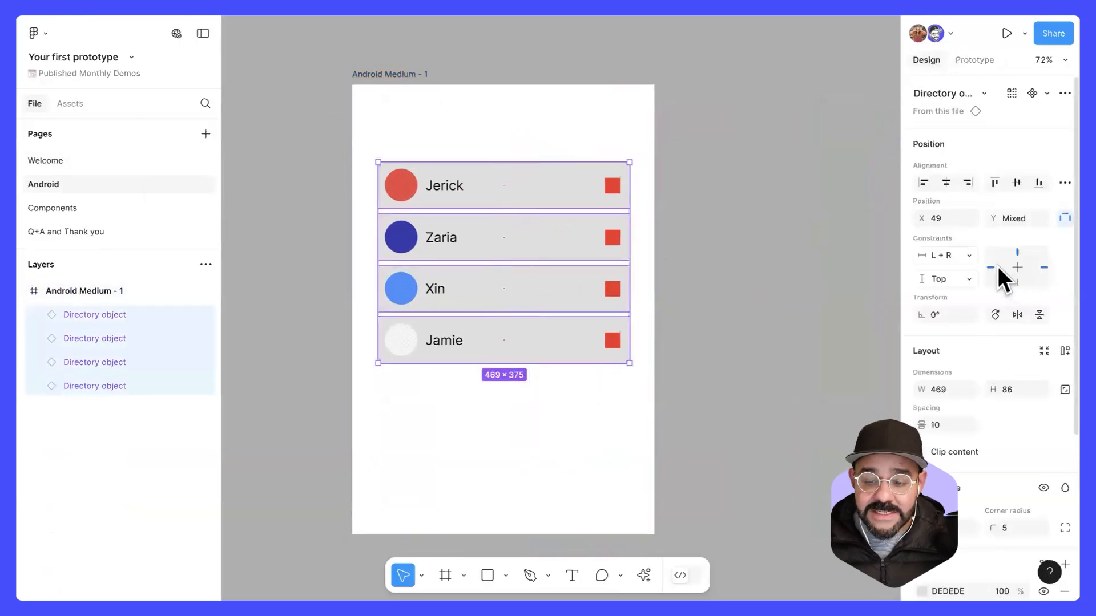
{"action": "left_click", "coordinate": [411, 80]}
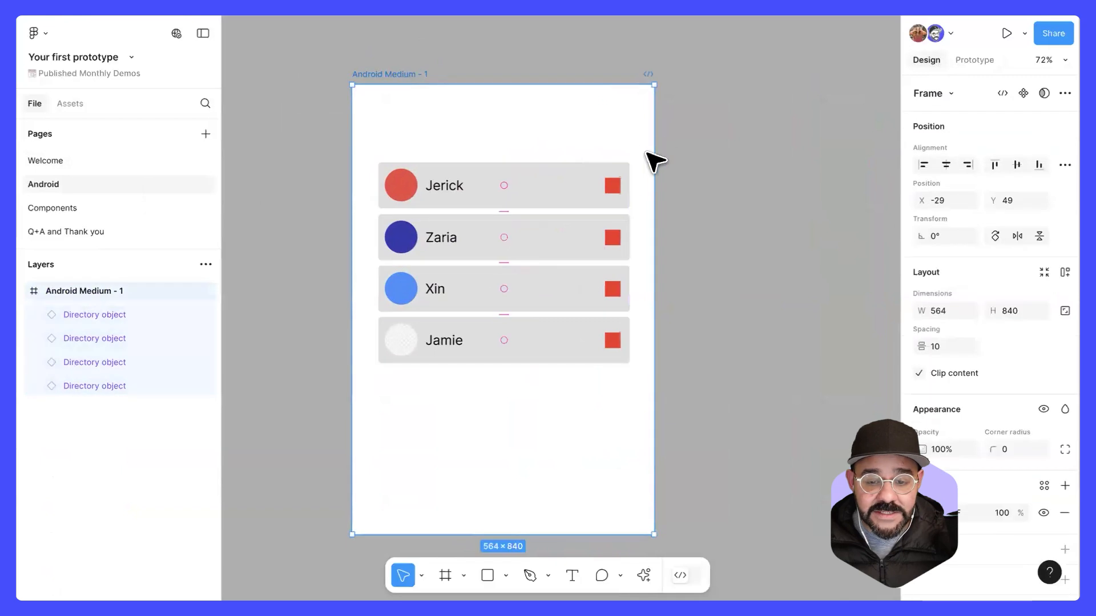
{"action": "left_click_drag", "start_coordinate": [677, 149], "coordinate": [625, 159]}
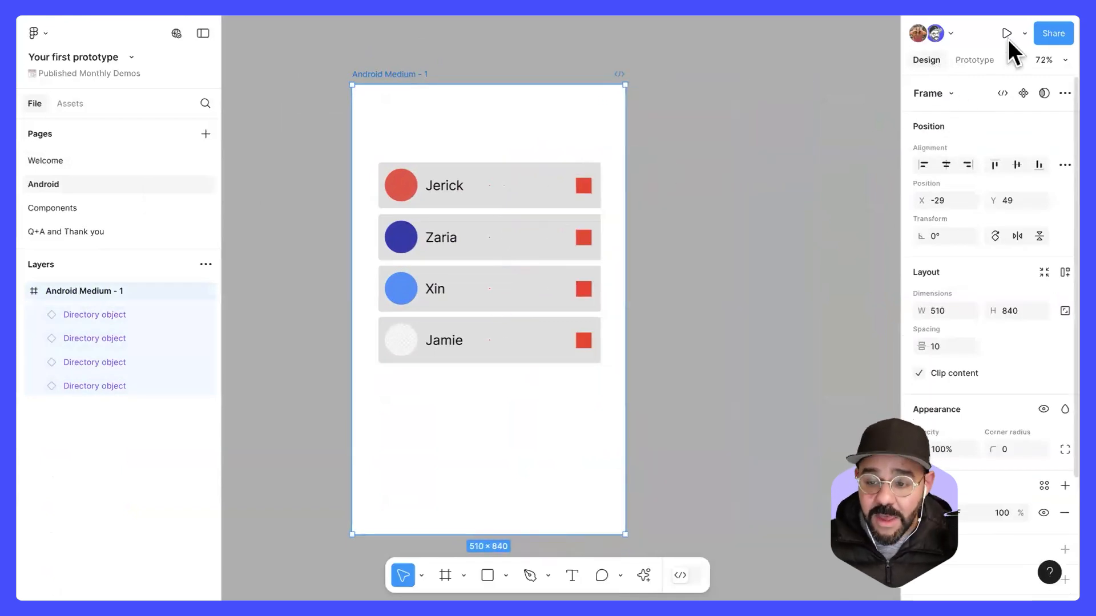
Step: Present the narrowed Android frame with Responsive scaling, and return to the design file after viewing it
{"action": "left_click", "coordinate": [1023, 33]}
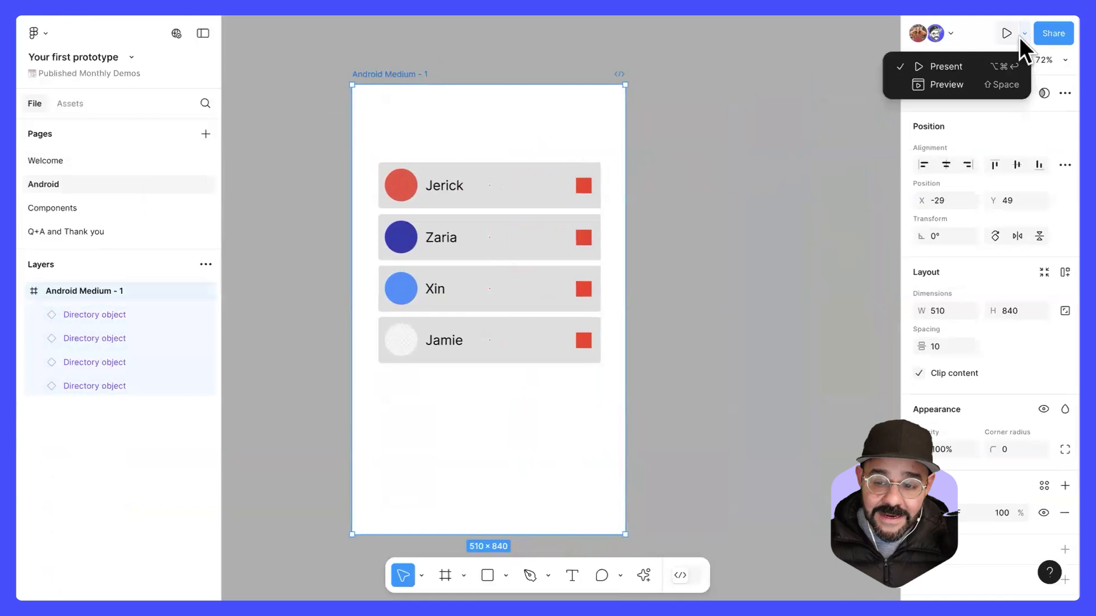
{"action": "left_click", "coordinate": [991, 66]}
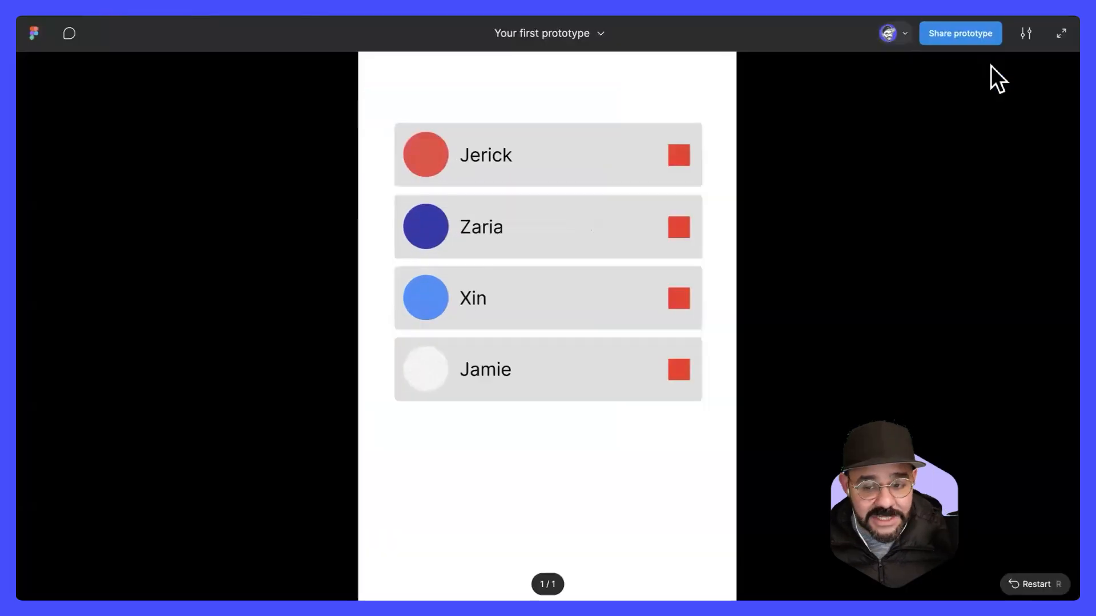
{"action": "left_click", "coordinate": [1026, 33]}
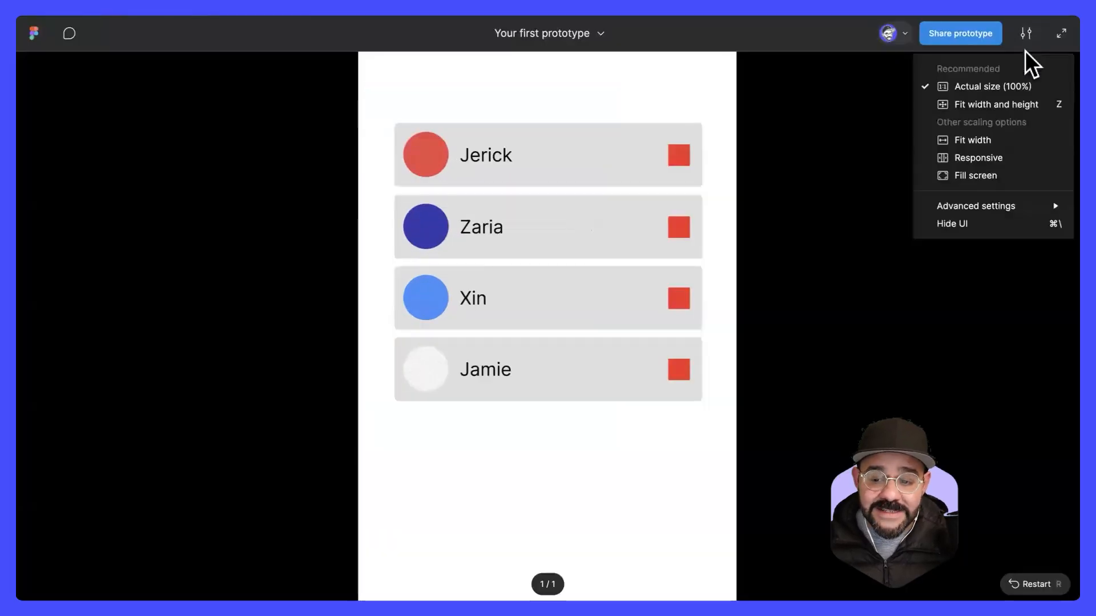
{"action": "left_click", "coordinate": [1018, 158]}
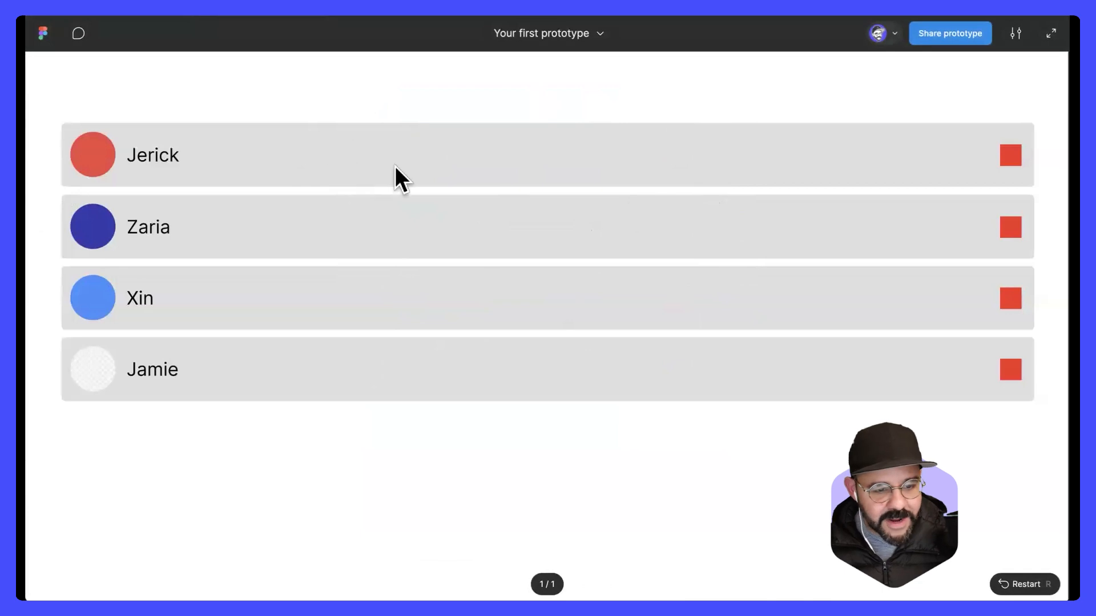
{"action": "left_click", "coordinate": [186, 8]}
Step: Look over the scrolling in frames and components section and the iPhone 16 - 1 directory frame on the Welcome page
{"action": "left_click", "coordinate": [128, 160]}
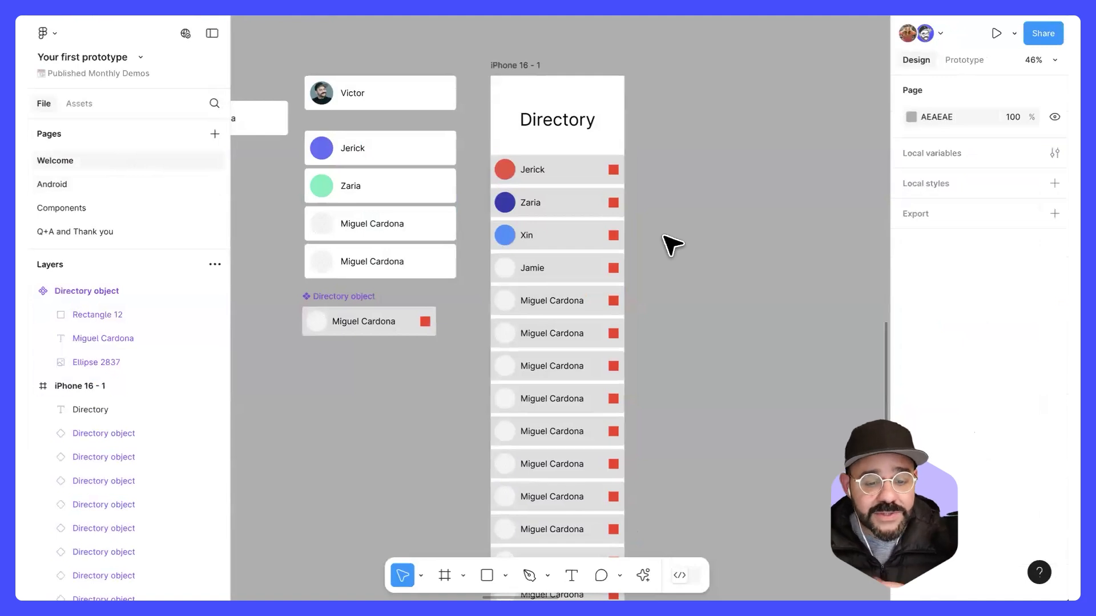
{"action": "left_click_drag", "start_coordinate": [677, 237], "coordinate": [496, 262]}
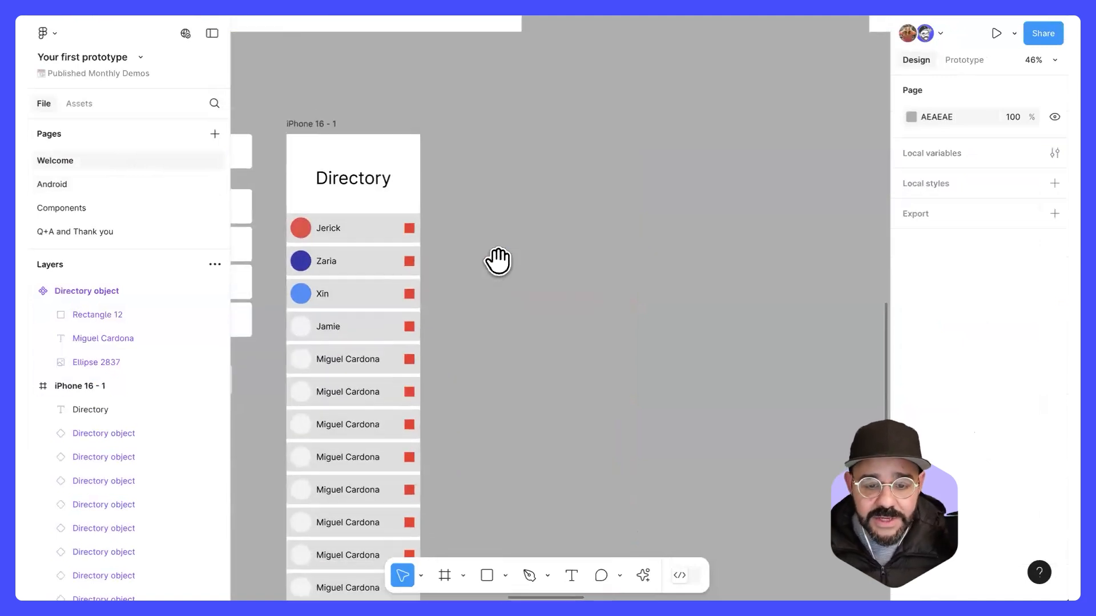
{"action": "scroll", "coordinate": [616, 395], "scroll_direction": "up", "scroll_amount": 5}
{"action": "left_click_drag", "start_coordinate": [599, 344], "coordinate": [714, 306]}
{"action": "scroll", "coordinate": [472, 109], "scroll_direction": "down", "scroll_amount": 2}
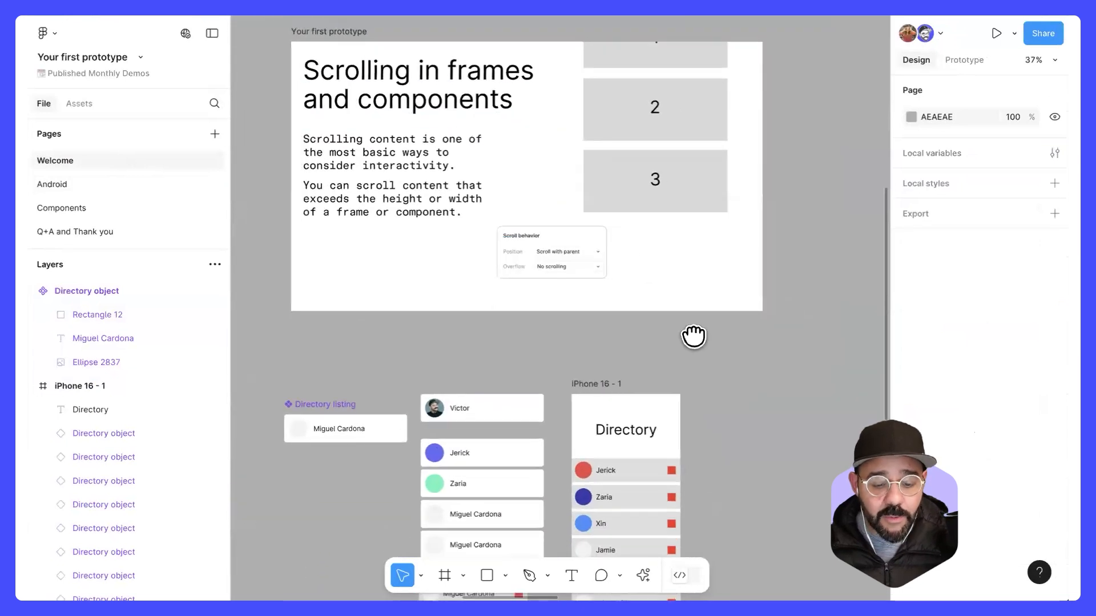
{"action": "scroll", "coordinate": [695, 335], "scroll_direction": "down", "scroll_amount": 5}
{"action": "scroll", "coordinate": [656, 289], "scroll_direction": "right", "scroll_amount": 3}
{"action": "scroll", "coordinate": [594, 216], "scroll_direction": "up", "scroll_amount": 4}
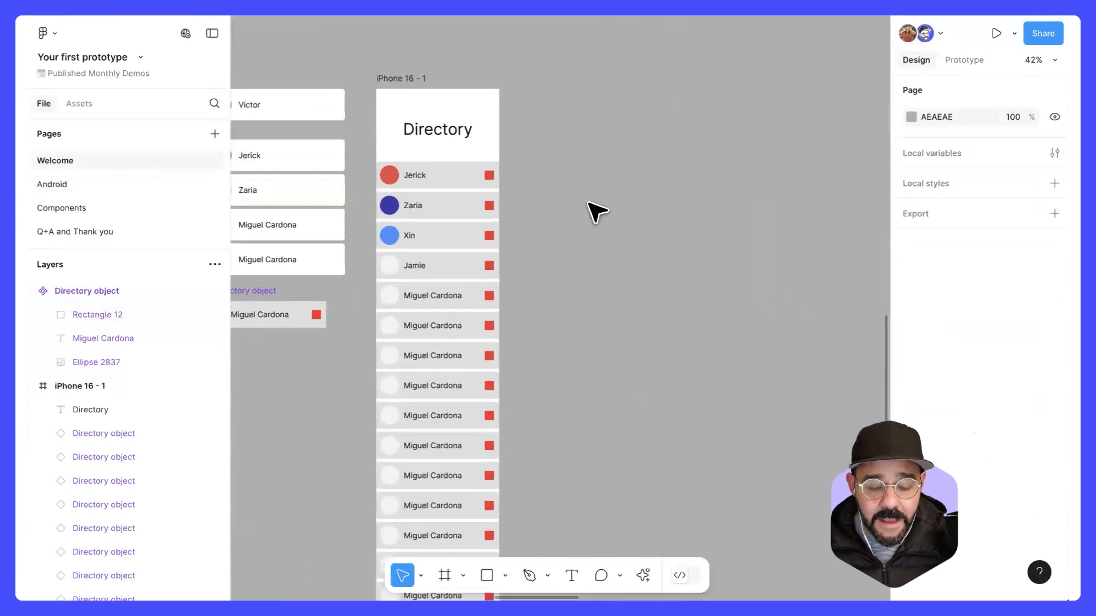
Step: Move the Directory title up to Y 38 within the iPhone 16 - 1 frame
{"action": "scroll", "coordinate": [456, 171], "scroll_direction": "up", "scroll_amount": 2}
{"action": "scroll", "coordinate": [456, 171], "scroll_direction": "left", "scroll_amount": 2}
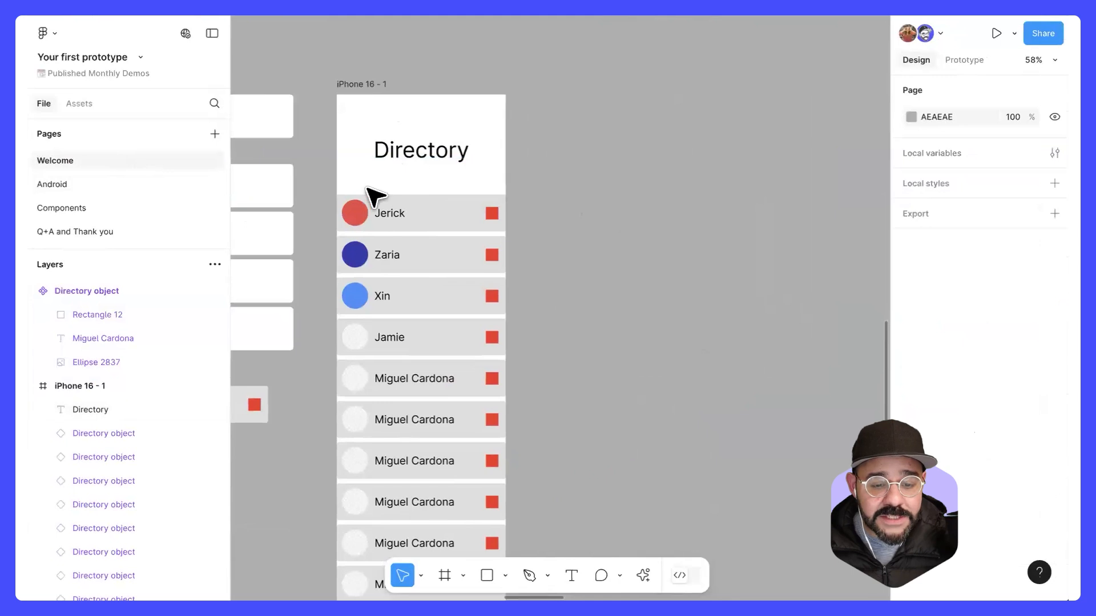
{"action": "left_click_drag", "start_coordinate": [412, 153], "coordinate": [413, 129]}
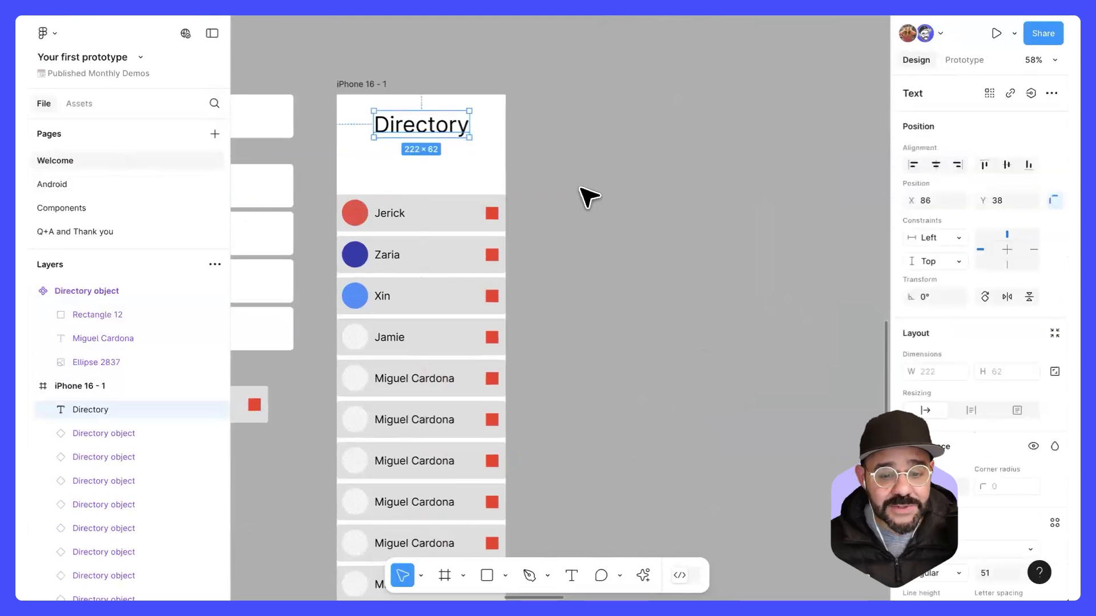
{"action": "left_click", "coordinate": [648, 188]}
{"action": "scroll", "coordinate": [584, 200], "scroll_direction": "left", "scroll_amount": 2}
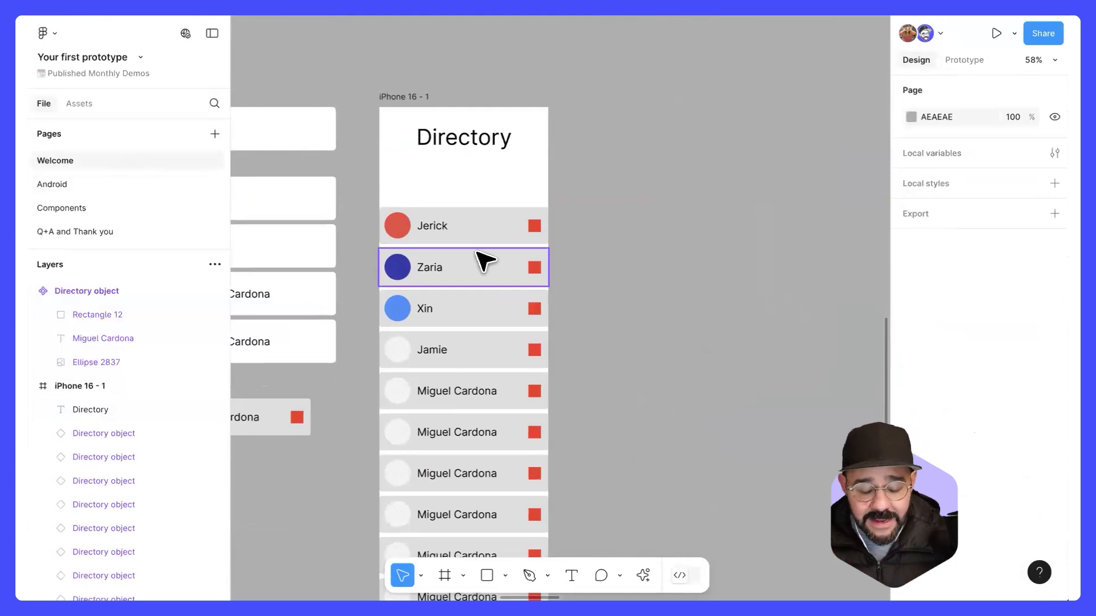
Step: Draw a 90 × 90 square on the canvas beside the iPhone 16 - 1 frame and fill it with blue 6779FA
{"action": "left_click_drag", "start_coordinate": [670, 235], "coordinate": [645, 235]}
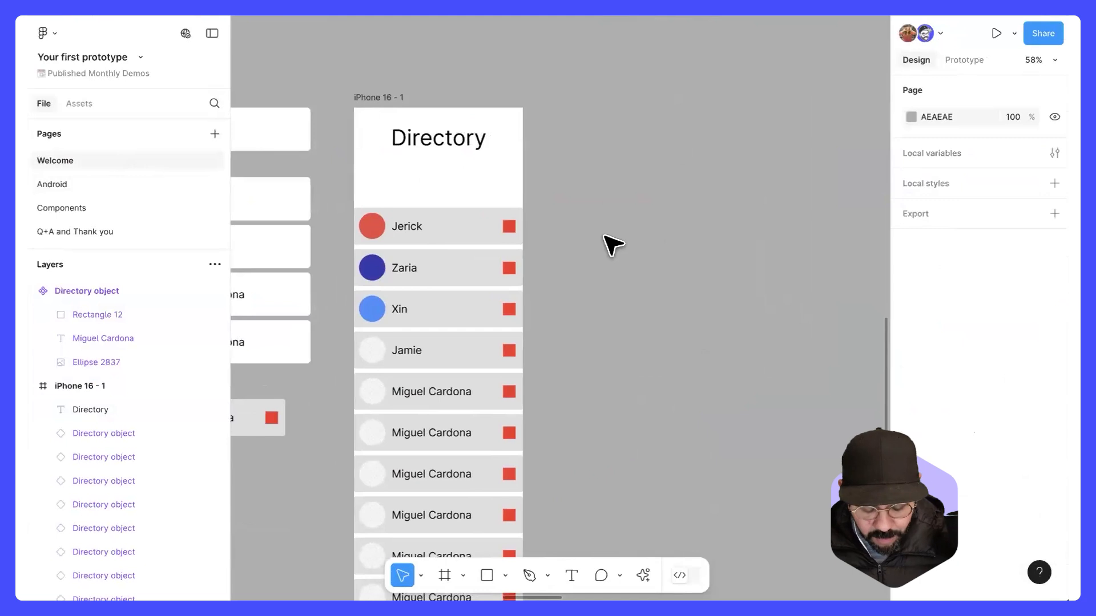
{"action": "key", "text": "r"}
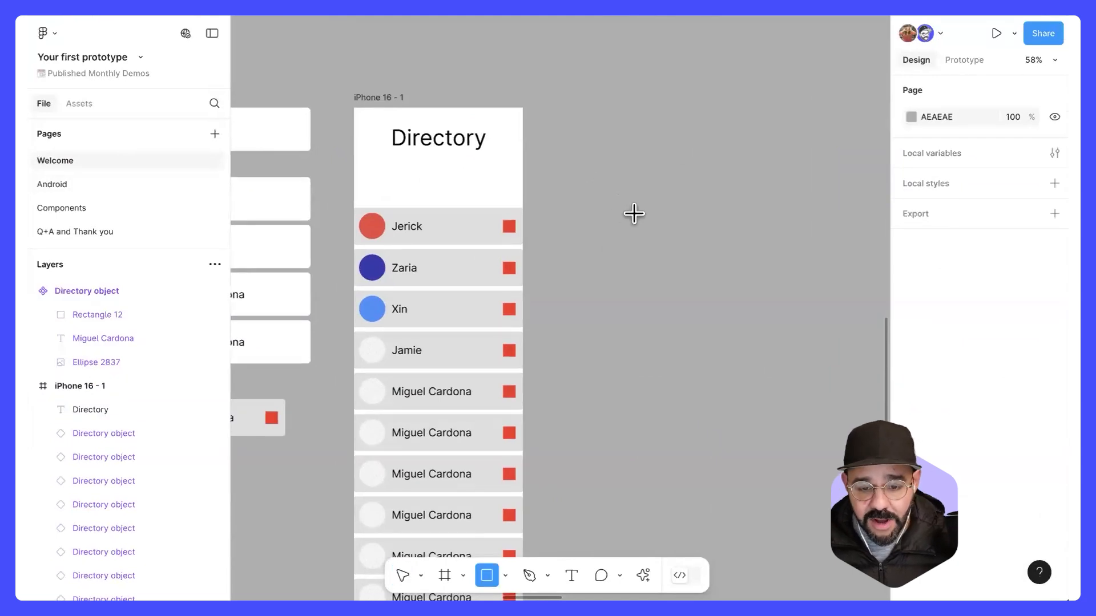
{"action": "left_click_drag", "start_coordinate": [636, 223], "coordinate": [597, 184]}
{"action": "left_click", "coordinate": [912, 450]}
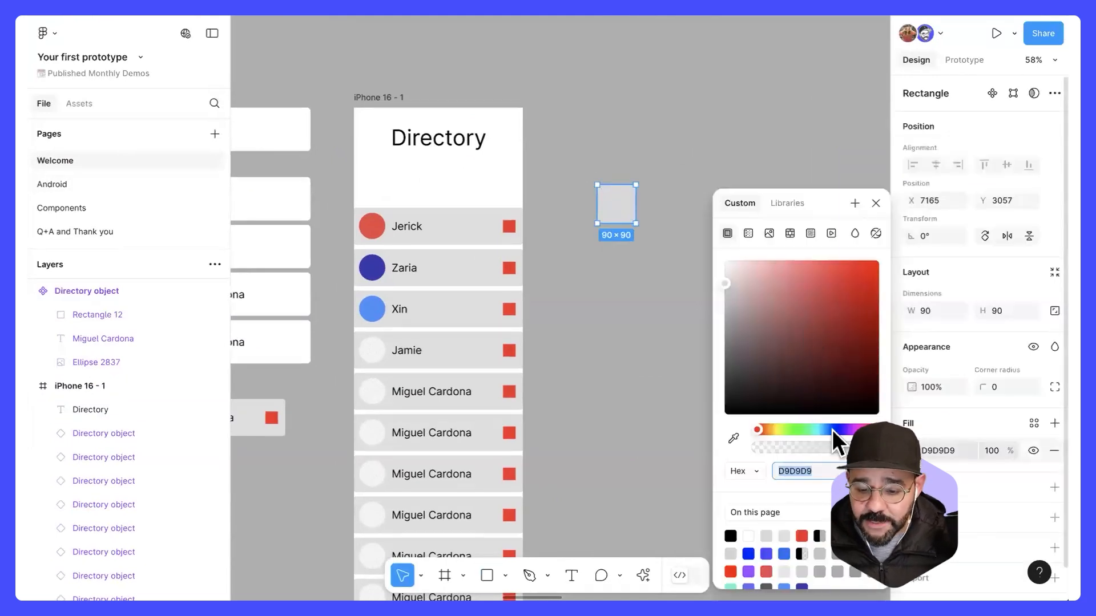
{"action": "left_click", "coordinate": [832, 430]}
{"action": "left_click", "coordinate": [812, 279]}
{"action": "left_click", "coordinate": [643, 289]}
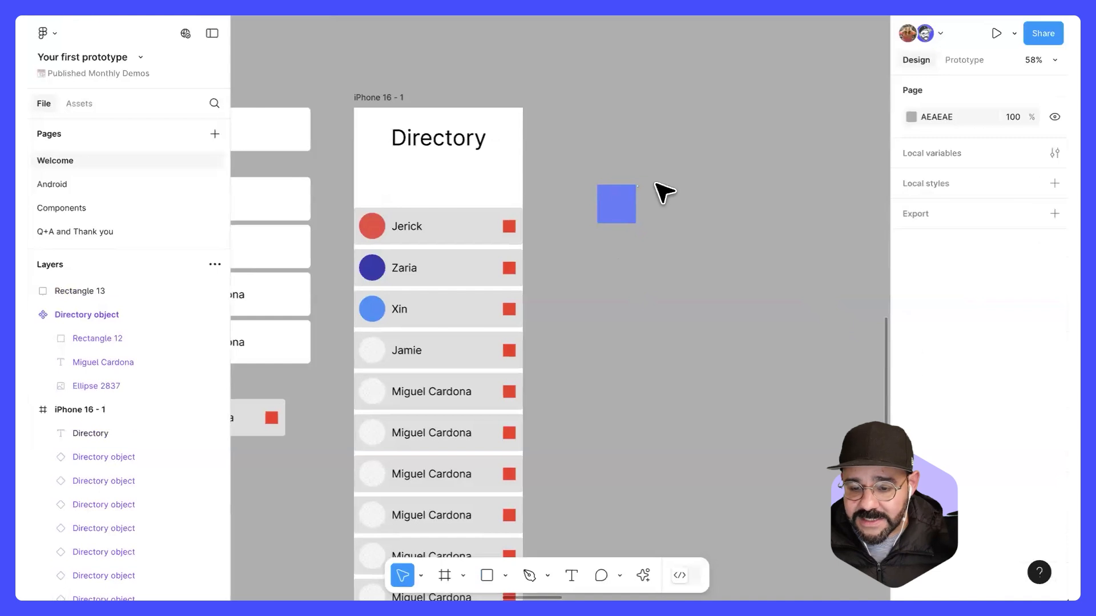
Step: Change the square's fill to red D73333 and move it up to Y 3014
{"action": "left_click", "coordinate": [616, 204]}
{"action": "left_click", "coordinate": [911, 451]}
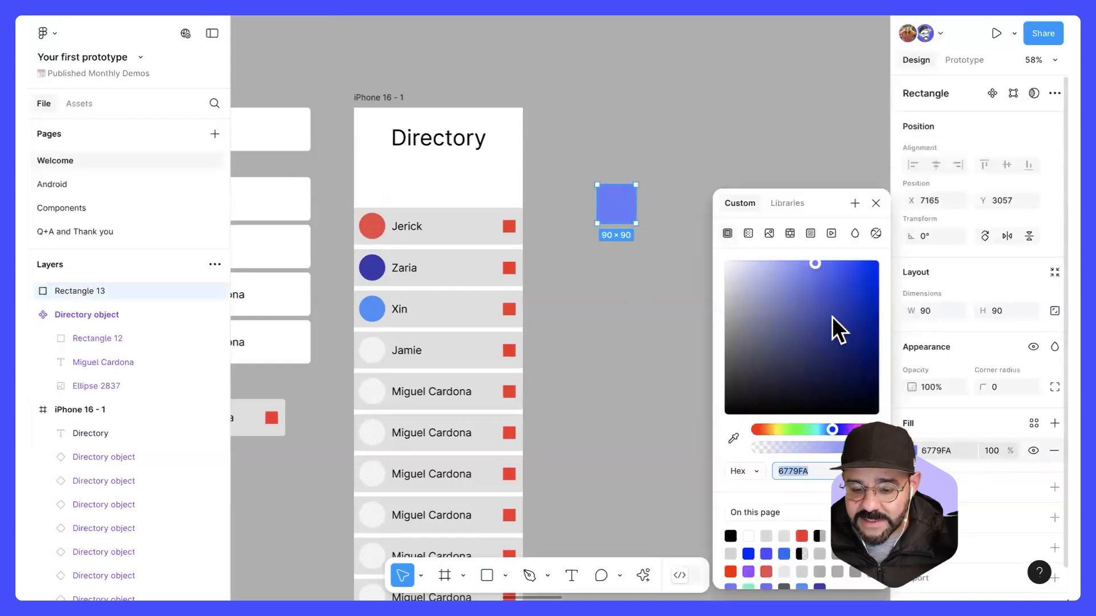
{"action": "left_click", "coordinate": [843, 286]}
{"action": "left_click", "coordinate": [757, 429]}
{"action": "left_click", "coordinate": [643, 289]}
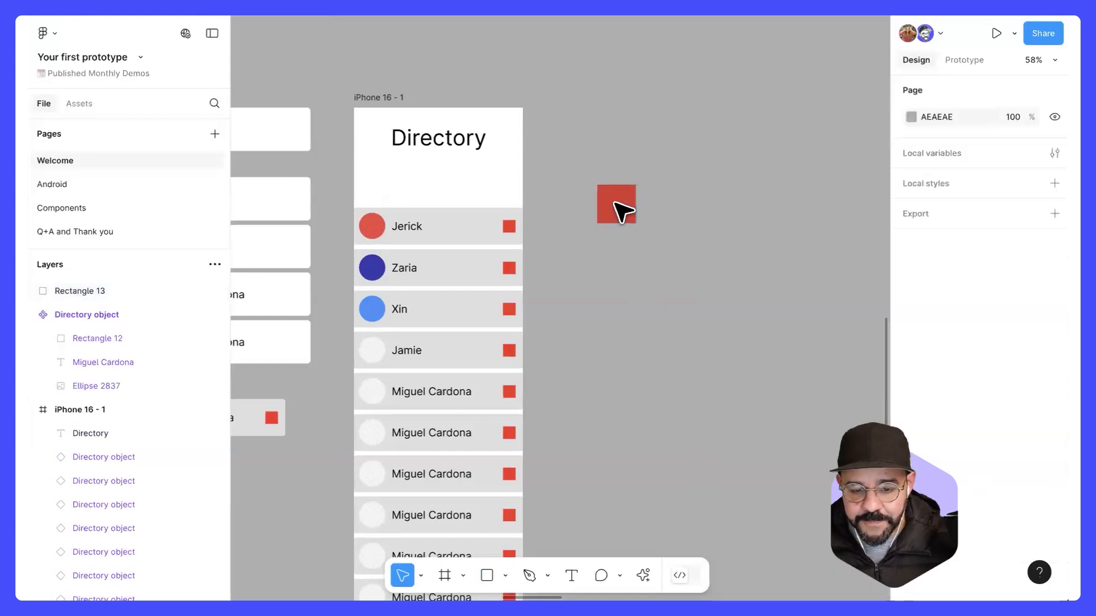
{"action": "left_click_drag", "start_coordinate": [617, 209], "coordinate": [619, 192]}
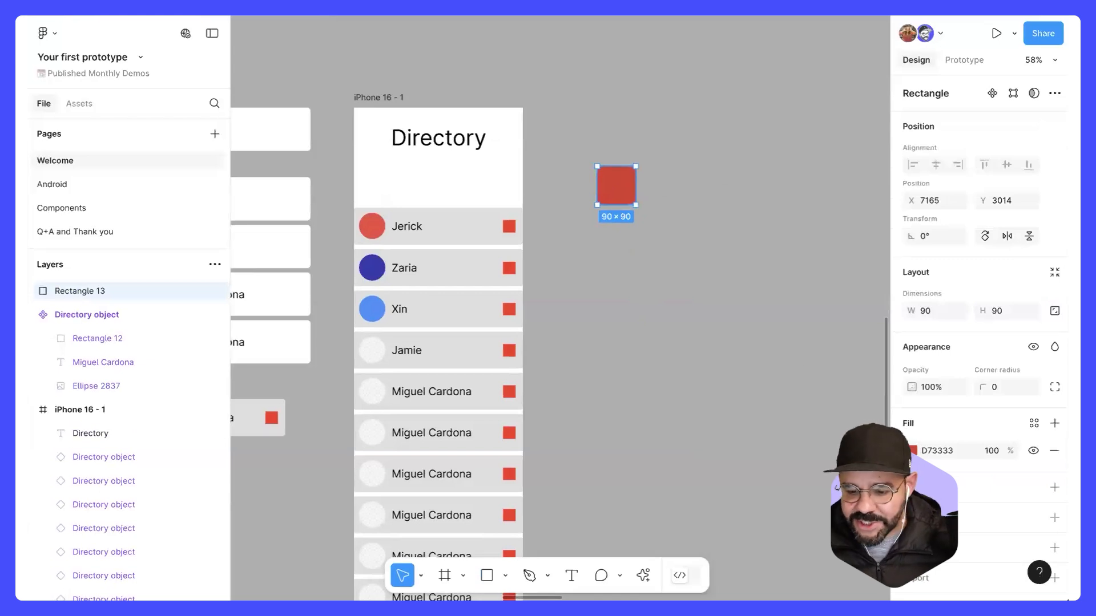
Step: Switch the square's fill to an image and raise its corner radius to 61 to make it a circle
{"action": "left_click", "coordinate": [912, 450]}
{"action": "left_click", "coordinate": [769, 233]}
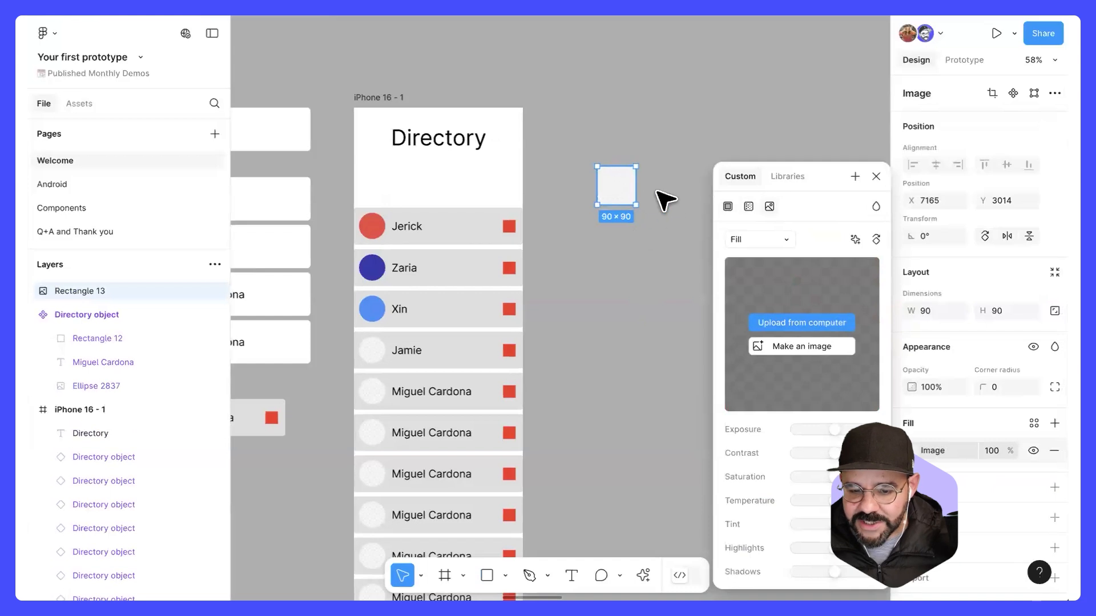
{"action": "left_click", "coordinate": [650, 195]}
{"action": "left_click", "coordinate": [627, 188]}
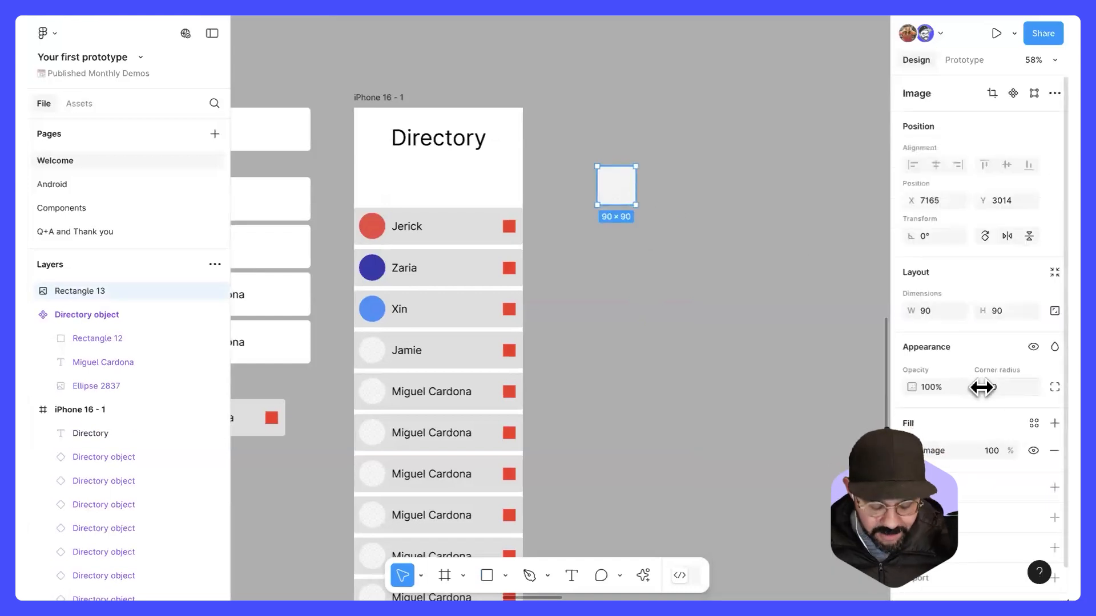
{"action": "left_click_drag", "start_coordinate": [981, 387], "coordinate": [725, 363]}
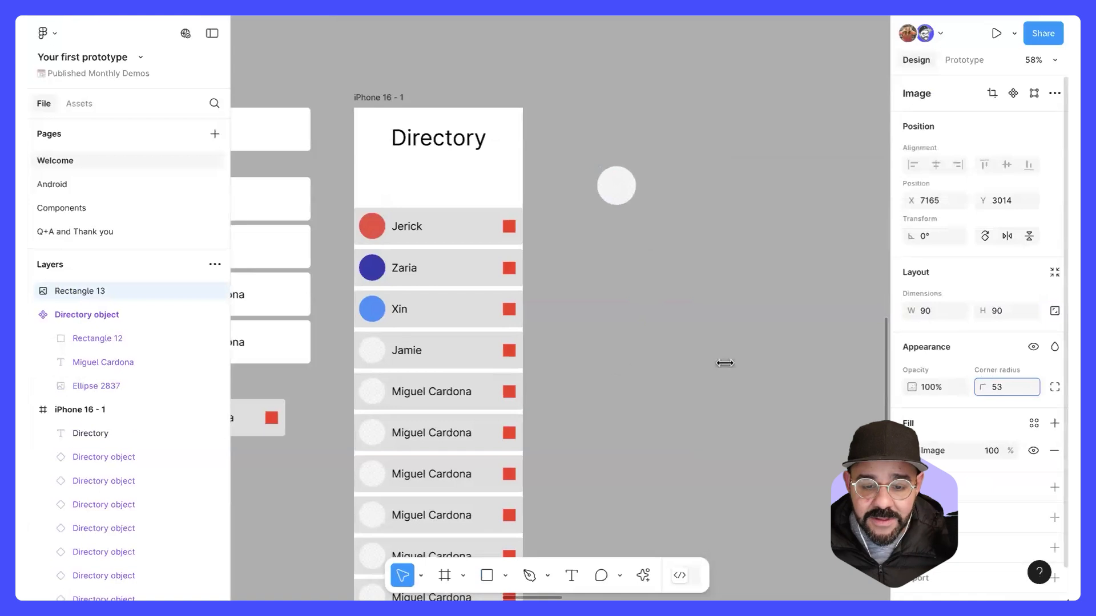
{"action": "left_click", "coordinate": [650, 197]}
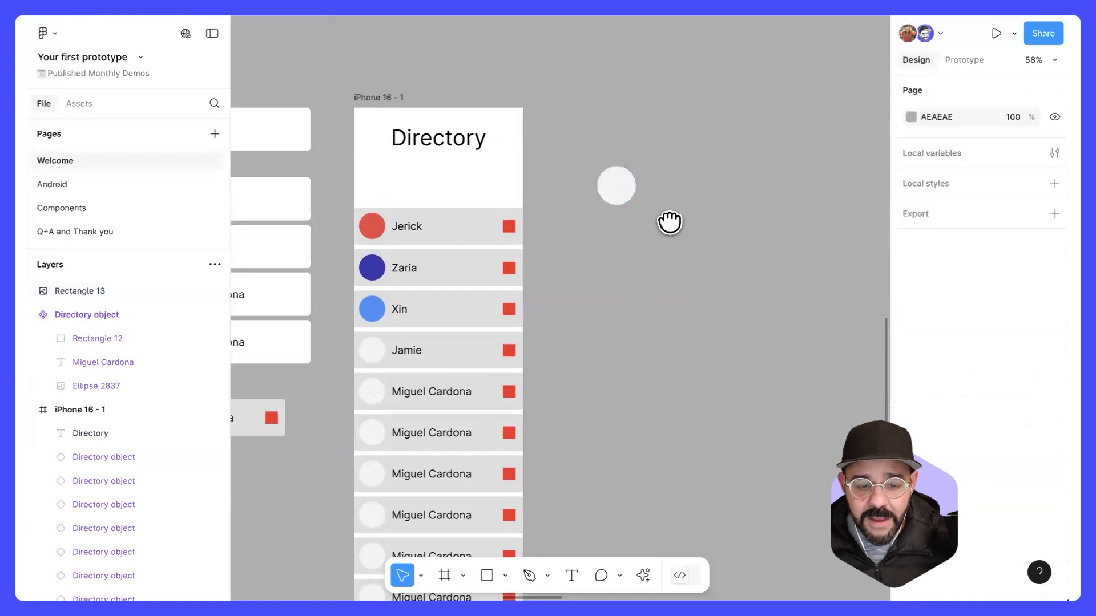
Step: Move the circle to X 7156, Y 3012 and place a copy at X 7268 in the same row
{"action": "scroll", "coordinate": [669, 222], "scroll_direction": "up", "scroll_amount": 1}
{"action": "left_click", "coordinate": [631, 215]}
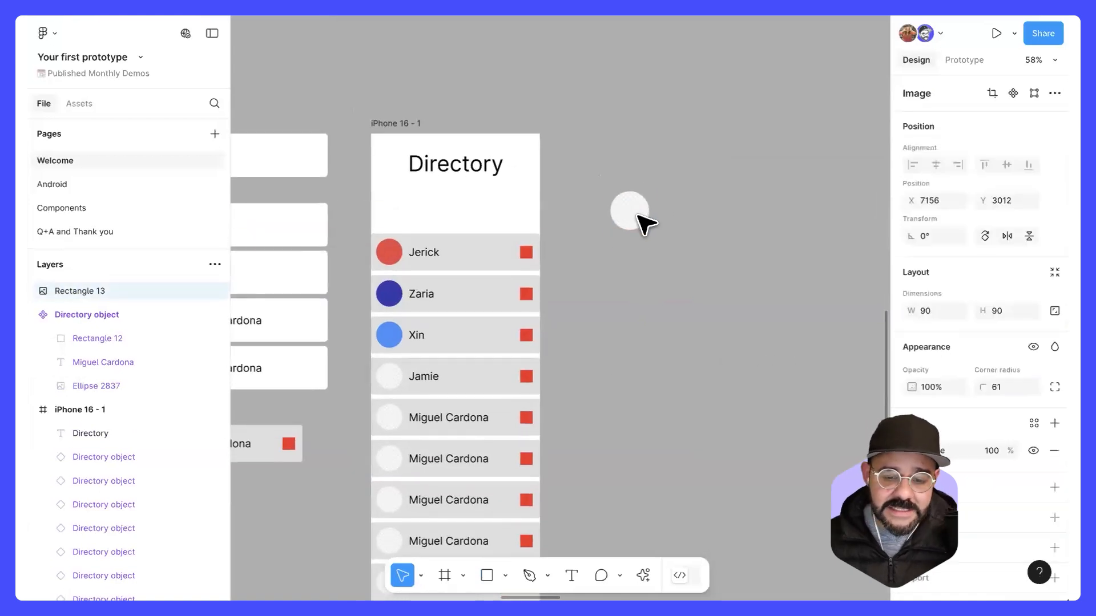
{"action": "left_click_drag", "start_coordinate": [645, 212], "coordinate": [546, 193]}
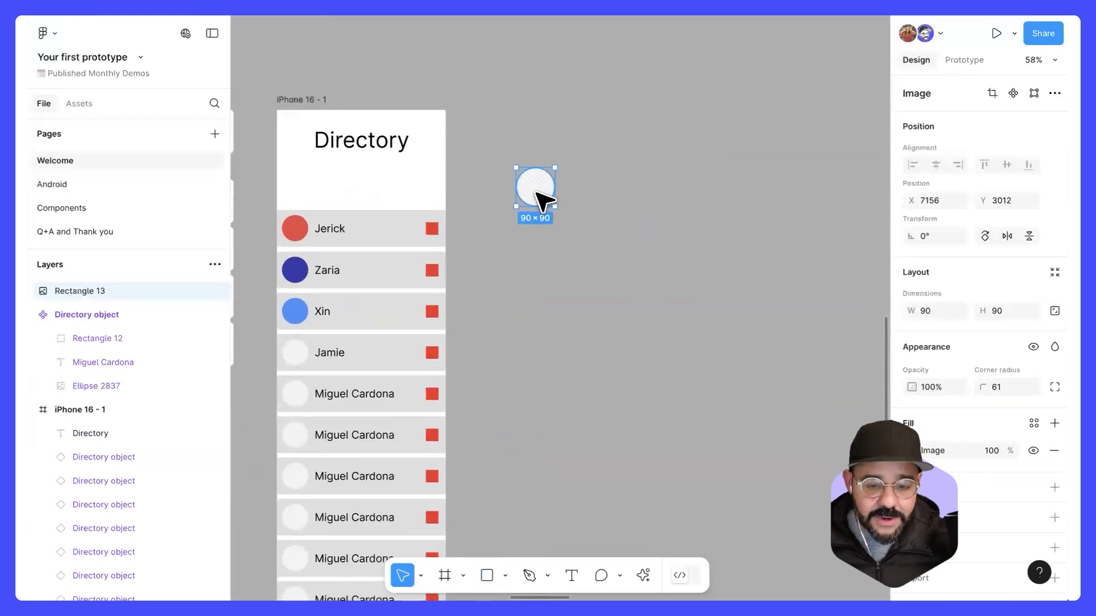
{"action": "left_click_drag", "start_coordinate": [550, 191], "coordinate": [583, 194]}
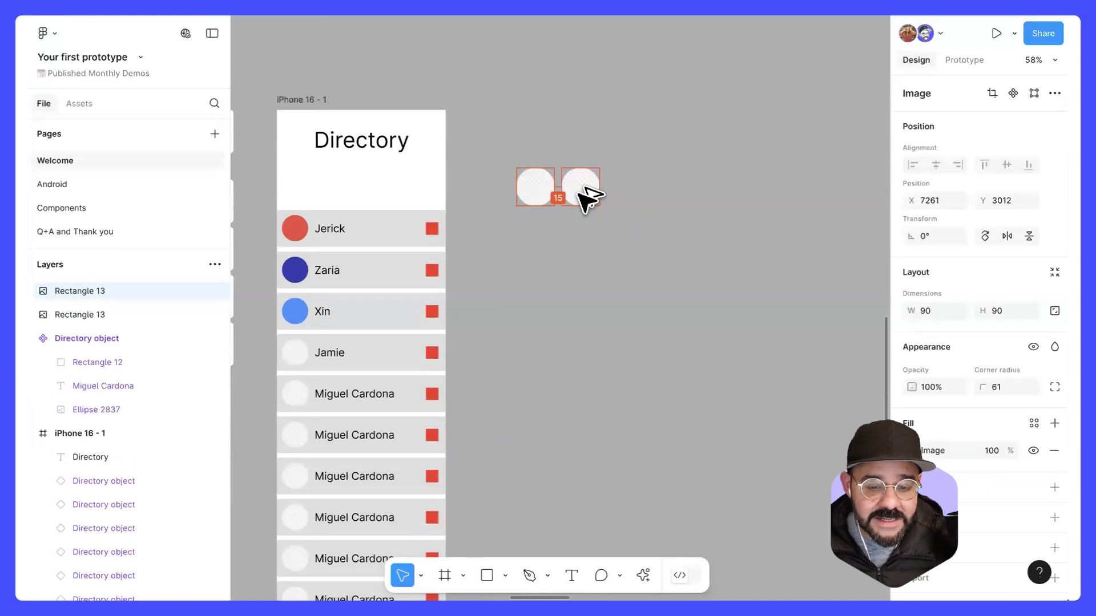
{"action": "left_click_drag", "start_coordinate": [583, 191], "coordinate": [580, 201]}
Step: Keep duplicating the circle at the same spacing until the row holds eleven circles
{"action": "scroll", "coordinate": [583, 200], "scroll_direction": "up", "scroll_amount": 5}
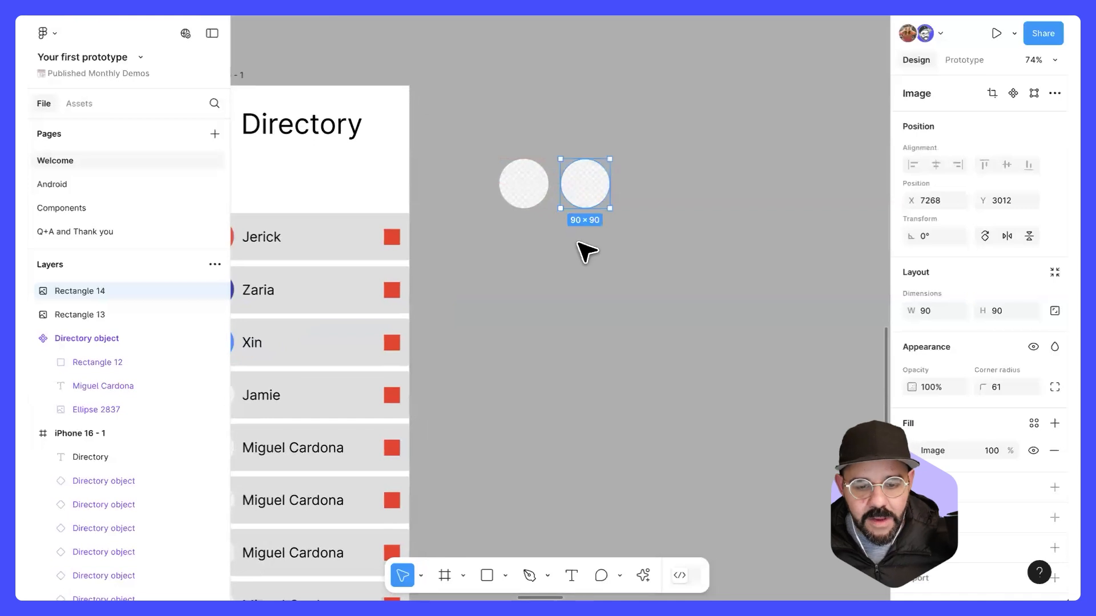
{"action": "scroll", "coordinate": [580, 246], "scroll_direction": "down", "scroll_amount": 2}
{"action": "key", "text": "ctrl+d"}
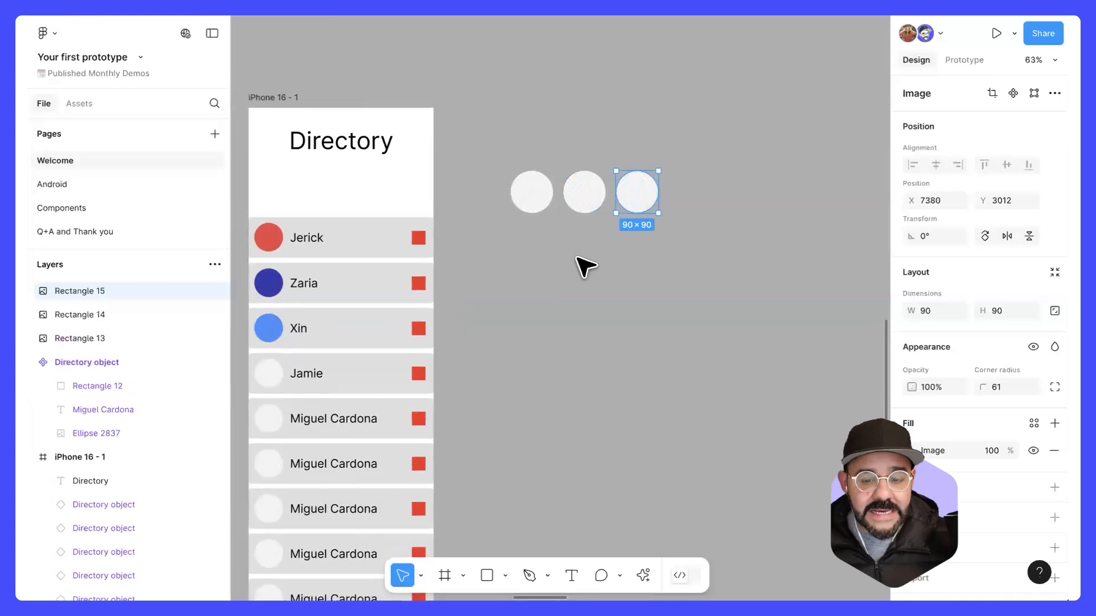
{"action": "scroll", "coordinate": [585, 266], "scroll_direction": "down", "scroll_amount": 3}
{"action": "key", "text": "ctrl+d"}
{"action": "key", "text": "ctrl+d"}
{"action": "key", "text": "ctrl+d"}
{"action": "key", "text": "ctrl+d"}
{"action": "key", "text": "ctrl+d"}
{"action": "key", "text": "ctrl+d"}
{"action": "key", "text": "ctrl+d"}
{"action": "key", "text": "ctrl+d"}
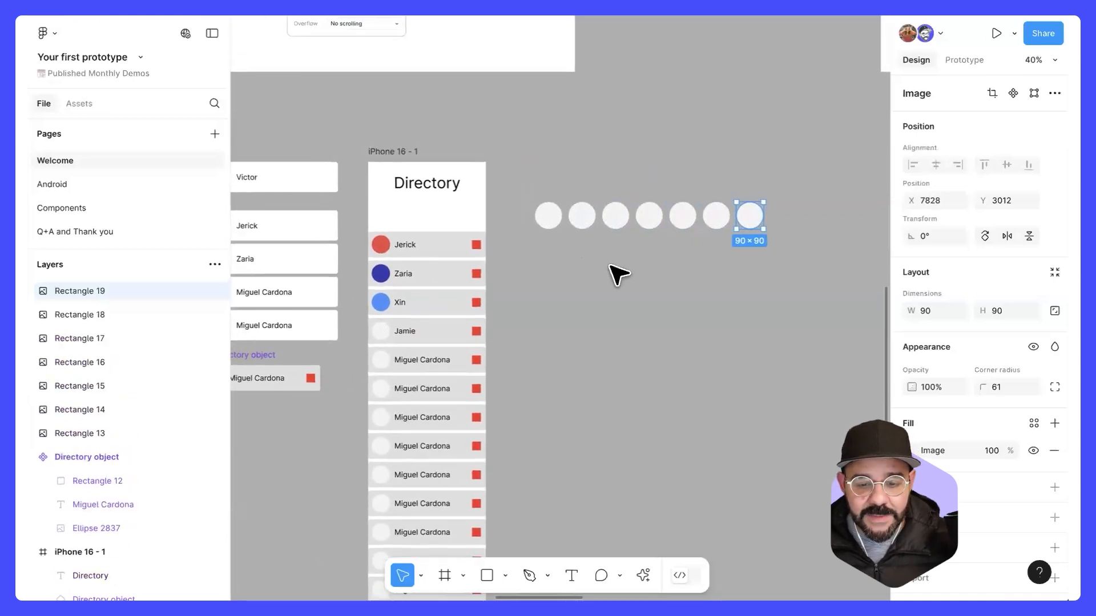
{"action": "scroll", "coordinate": [612, 271], "scroll_direction": "right", "scroll_amount": 2}
{"action": "scroll", "coordinate": [606, 265], "scroll_direction": "left", "scroll_amount": 1}
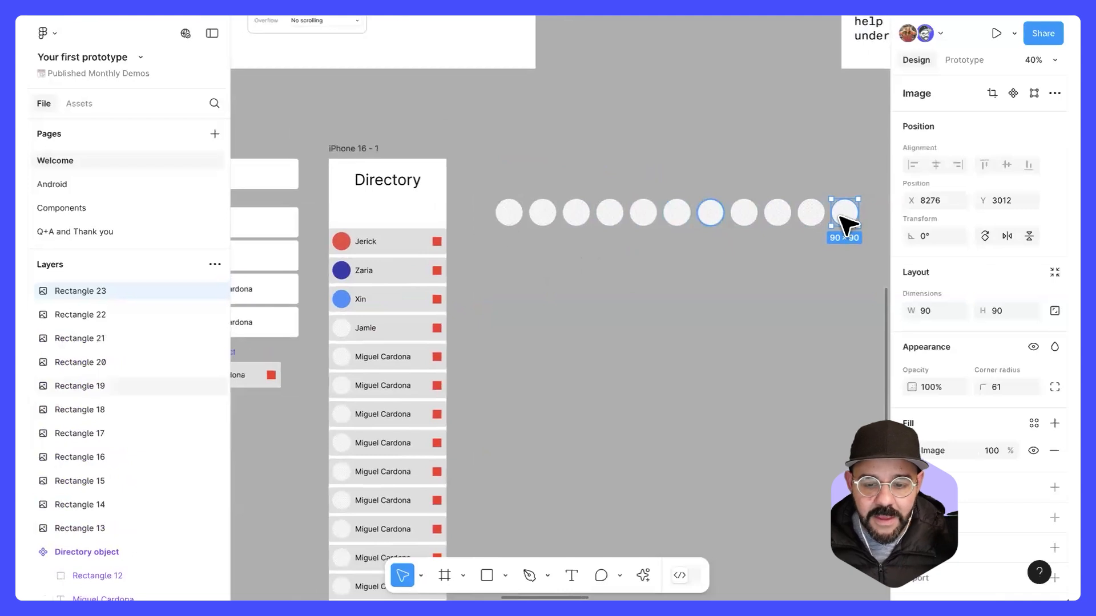
{"action": "left_click", "coordinate": [701, 292]}
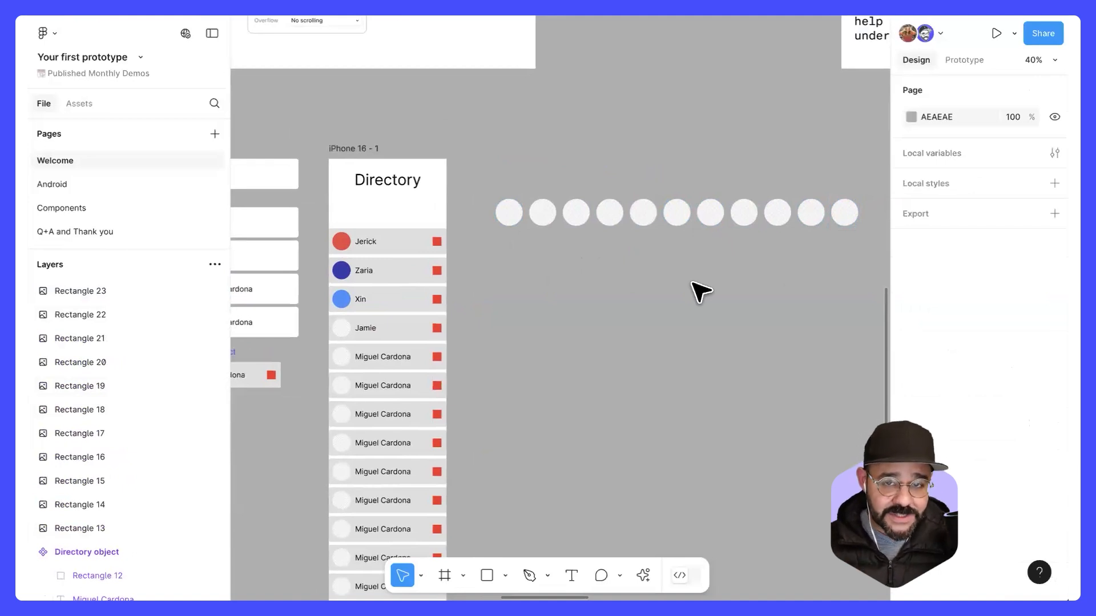
Step: Turn the eleven circles into a single component and name it Story
{"action": "left_click_drag", "start_coordinate": [465, 171], "coordinate": [854, 269]}
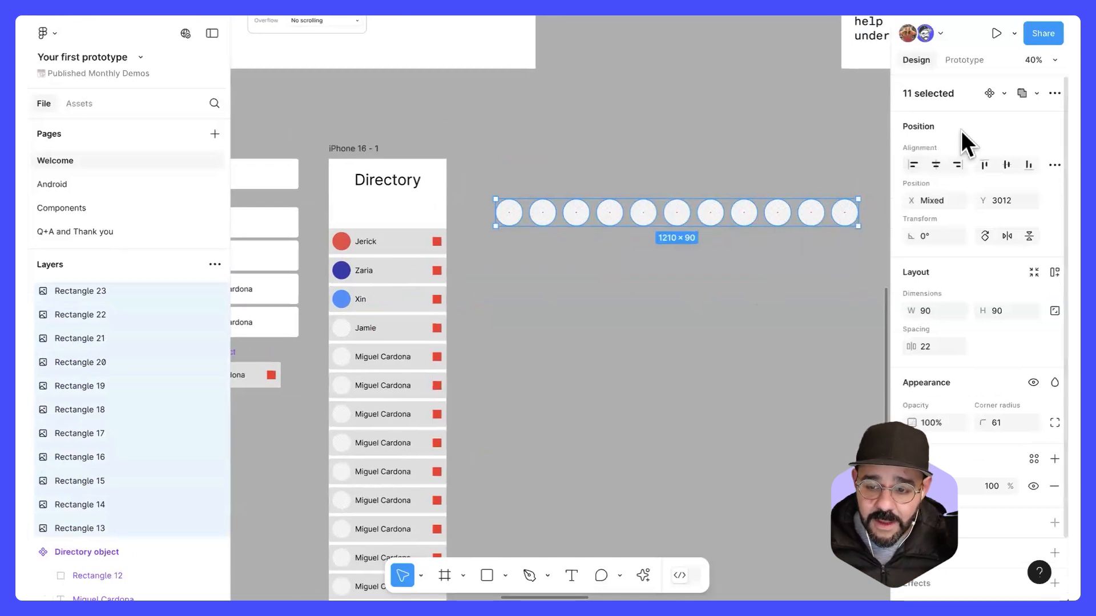
{"action": "right_click", "coordinate": [615, 204]}
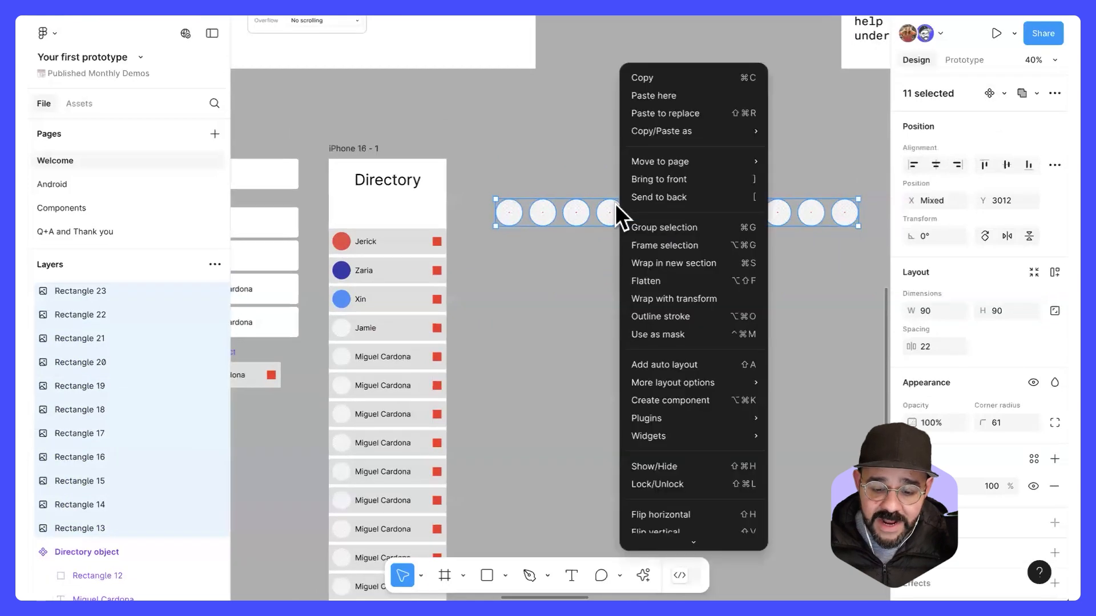
{"action": "left_click", "coordinate": [715, 400]}
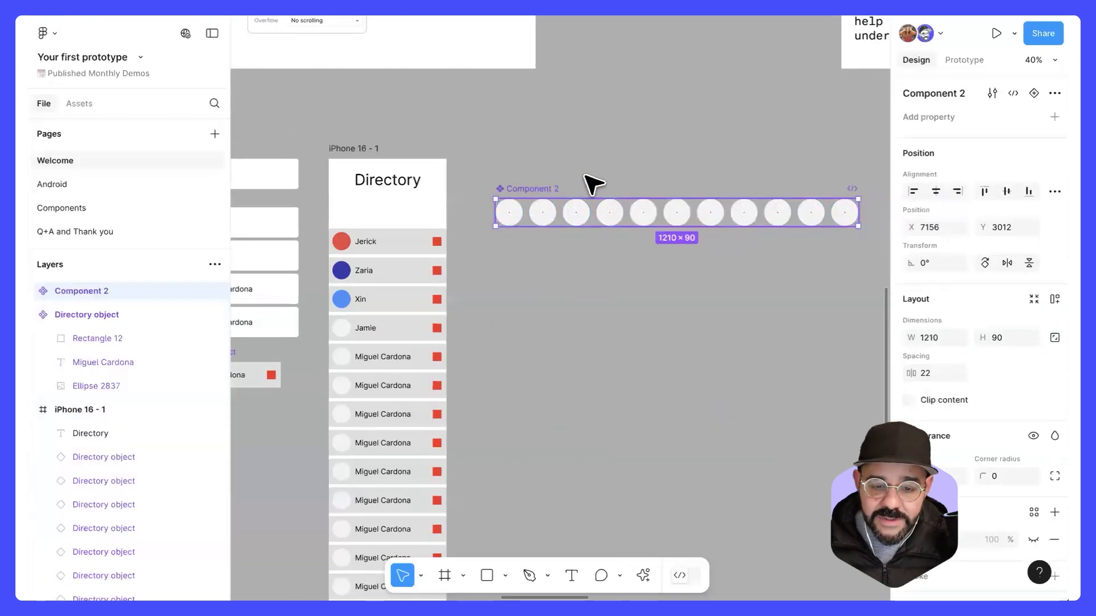
{"action": "double_click", "coordinate": [547, 189]}
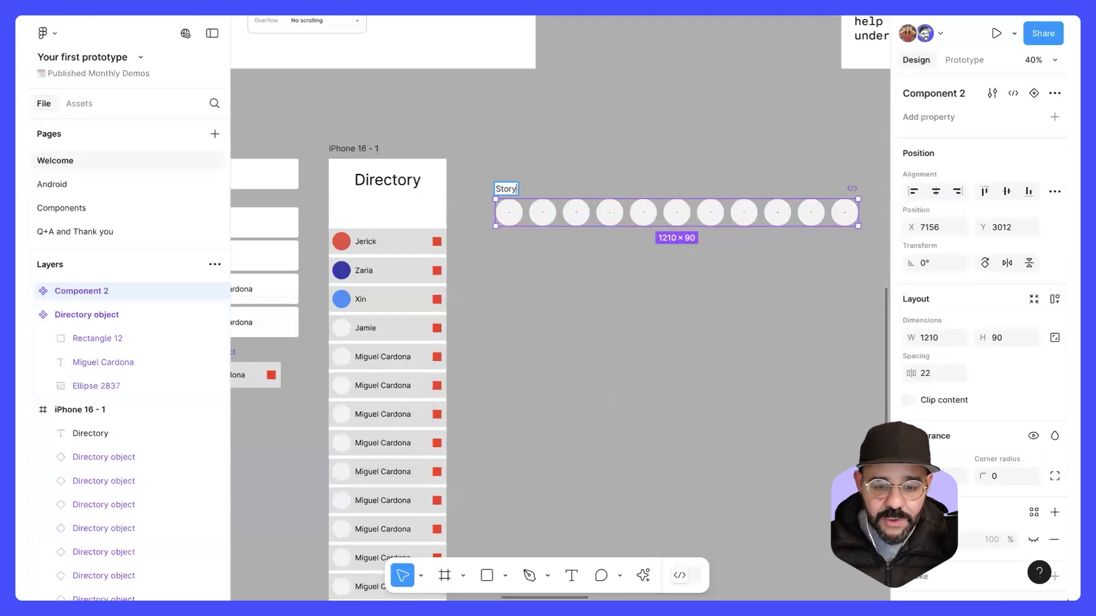
{"action": "key", "text": "Return"}
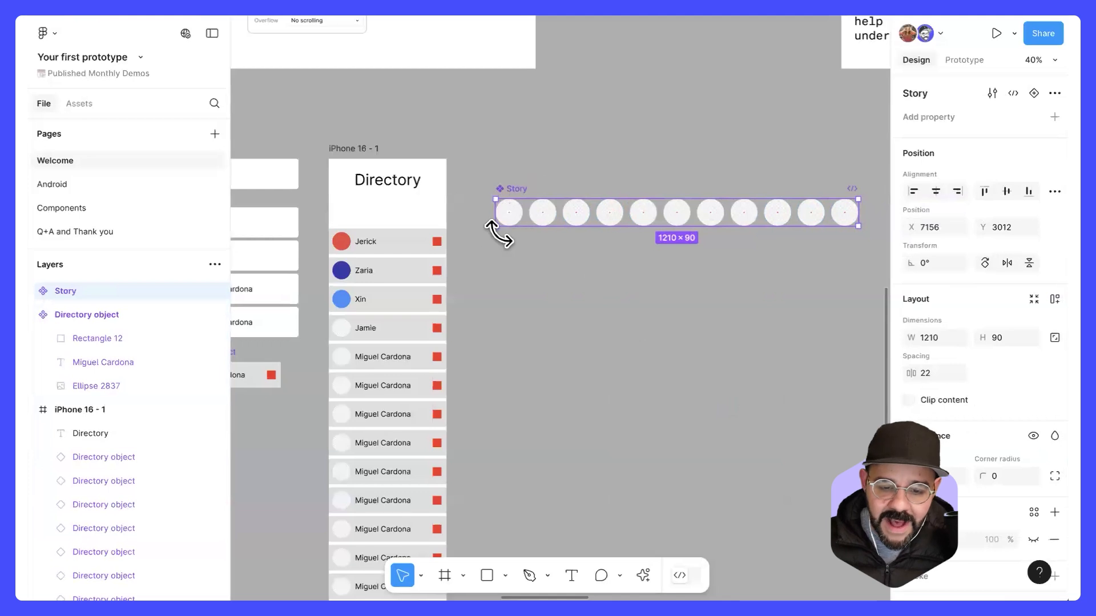
Step: Try narrowing the Story component from its right edge several times, including to a width of 538, and undo each resize
{"action": "scroll", "coordinate": [811, 229], "scroll_direction": "up", "scroll_amount": 5}
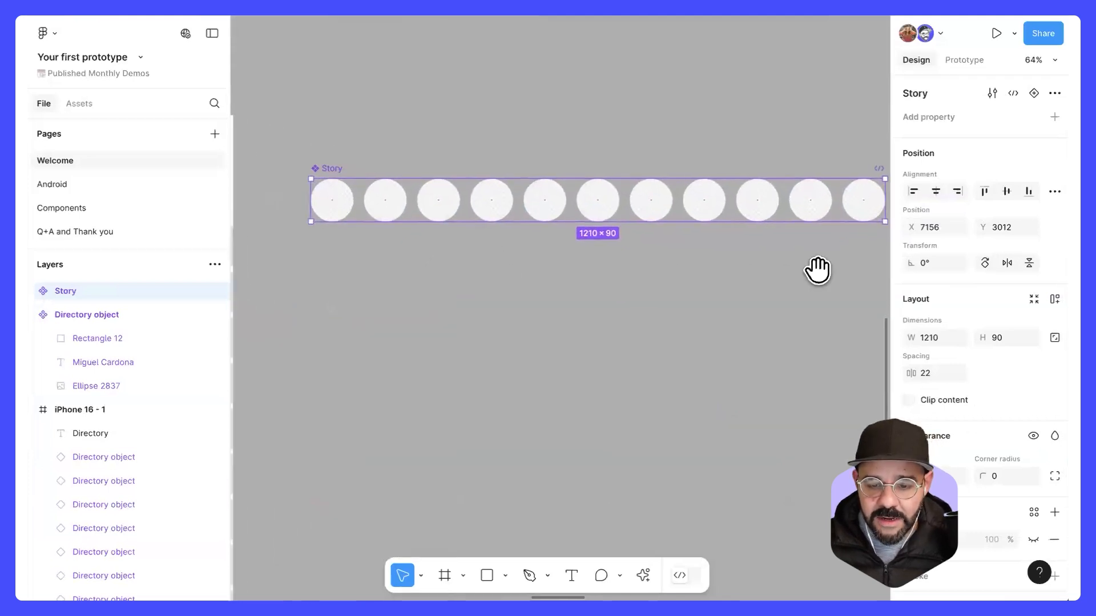
{"action": "left_click_drag", "start_coordinate": [818, 269], "coordinate": [752, 272]}
{"action": "left_click_drag", "start_coordinate": [607, 285], "coordinate": [637, 287]}
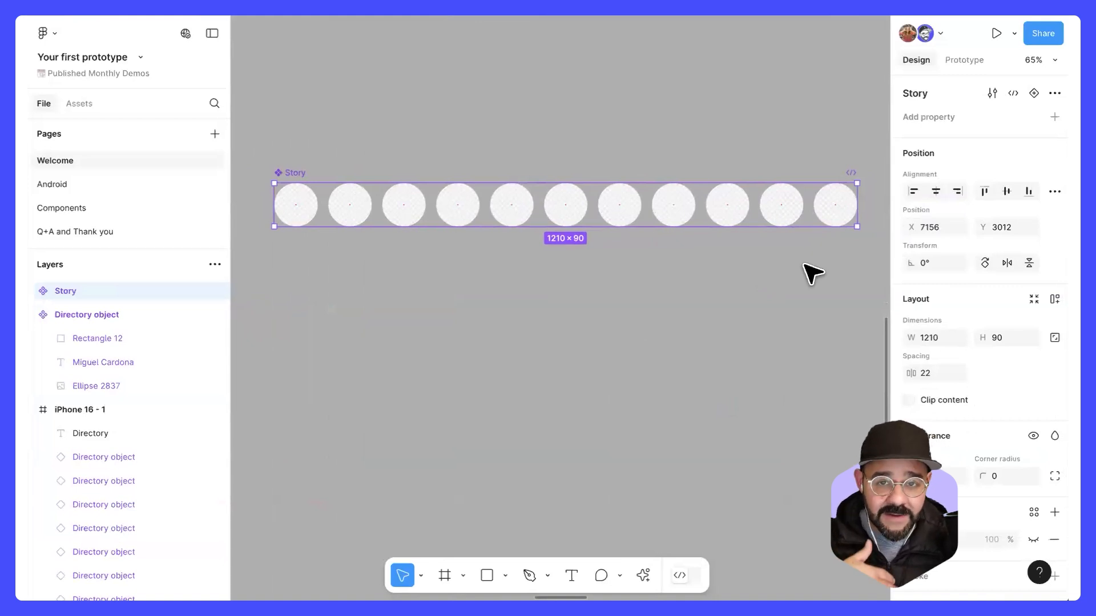
{"action": "left_click_drag", "start_coordinate": [856, 217], "coordinate": [674, 219]}
{"action": "left_click_drag", "start_coordinate": [807, 218], "coordinate": [692, 219]}
{"action": "key", "text": "ctrl+z"}
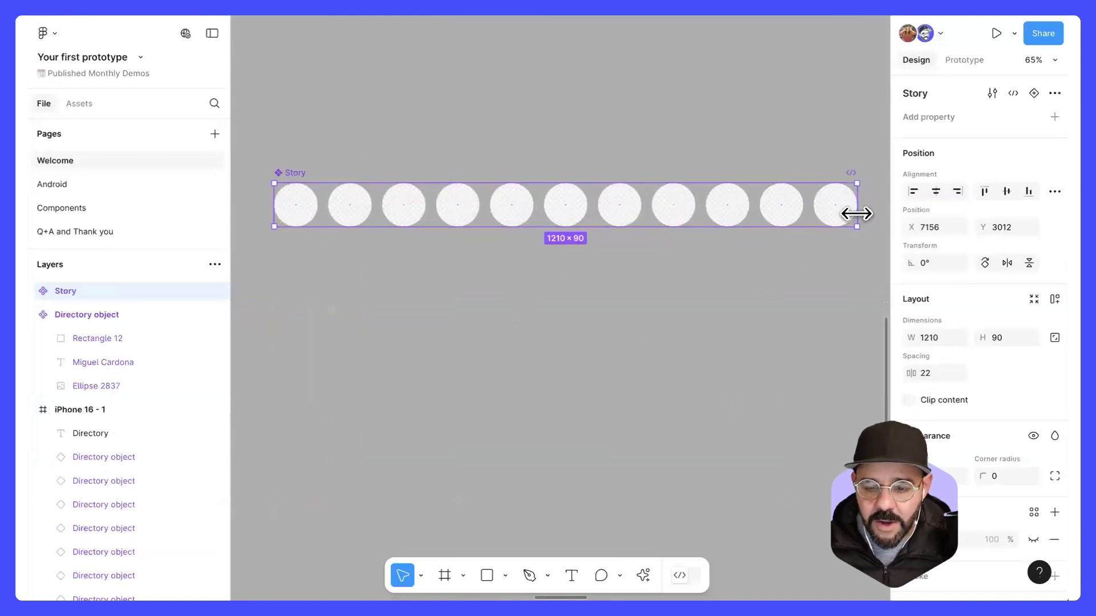
{"action": "left_click_drag", "start_coordinate": [856, 214], "coordinate": [814, 215]}
{"action": "key", "text": "ctrl+z"}
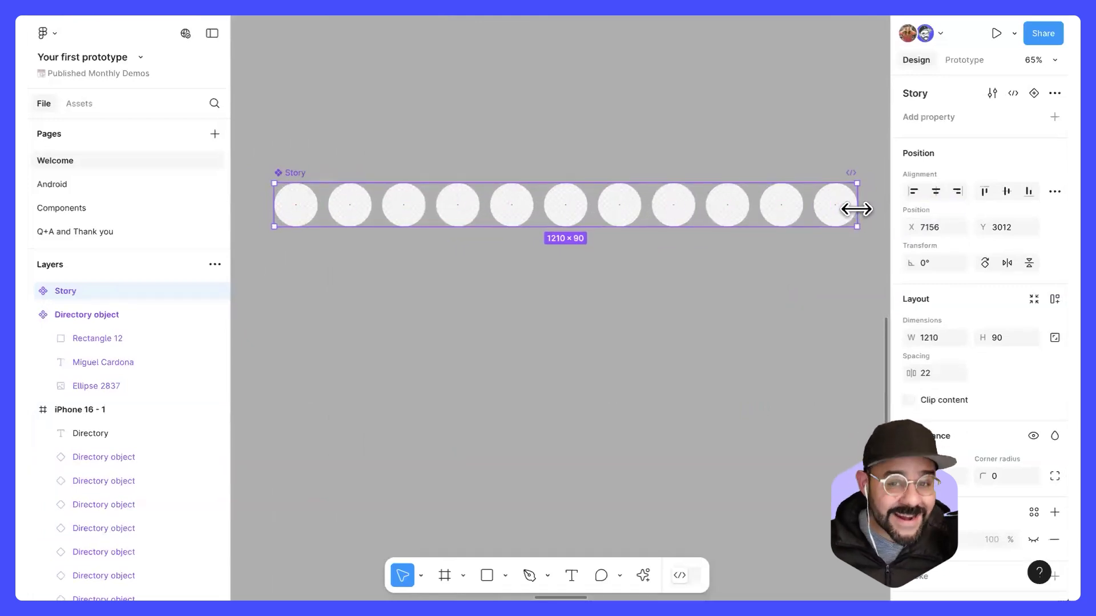
{"action": "left_click_drag", "start_coordinate": [856, 209], "coordinate": [535, 225]}
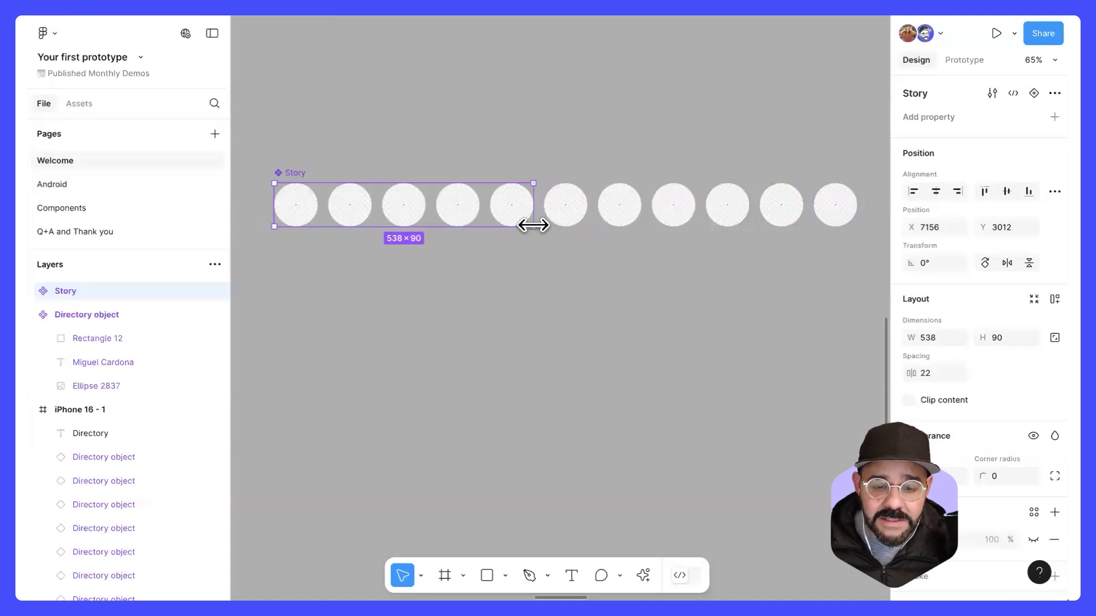
{"action": "key", "text": "ctrl+z"}
Step: Delete the whole Story component from the canvas
{"action": "left_click", "coordinate": [477, 242]}
{"action": "left_click", "coordinate": [416, 218]}
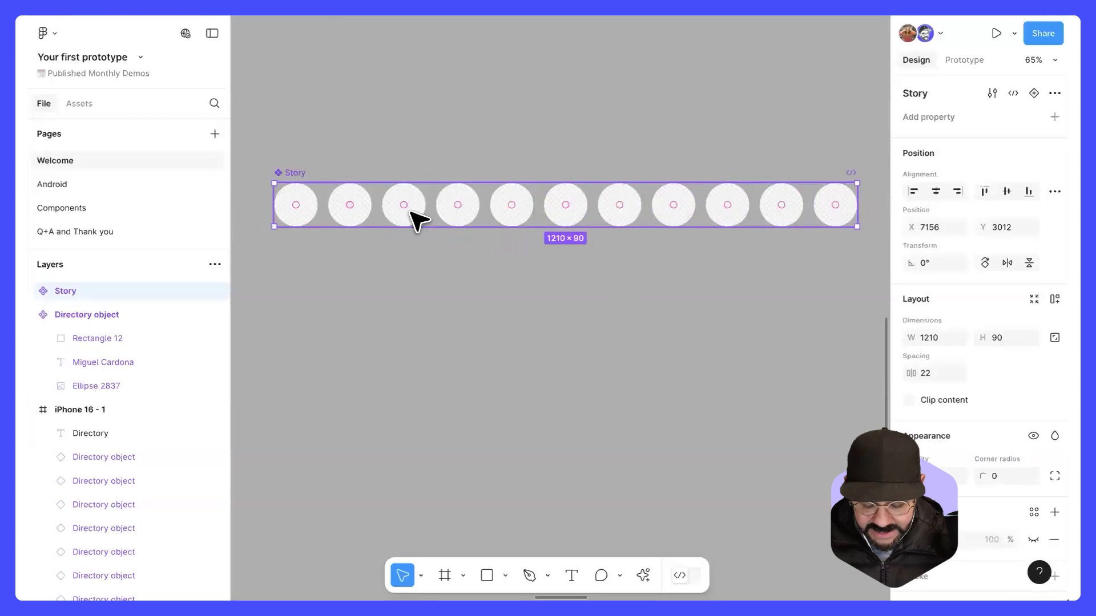
{"action": "key", "text": "Delete"}
Step: Draw a new 124 × 124 square on the empty canvas beside the directory frame
{"action": "key", "text": "o"}
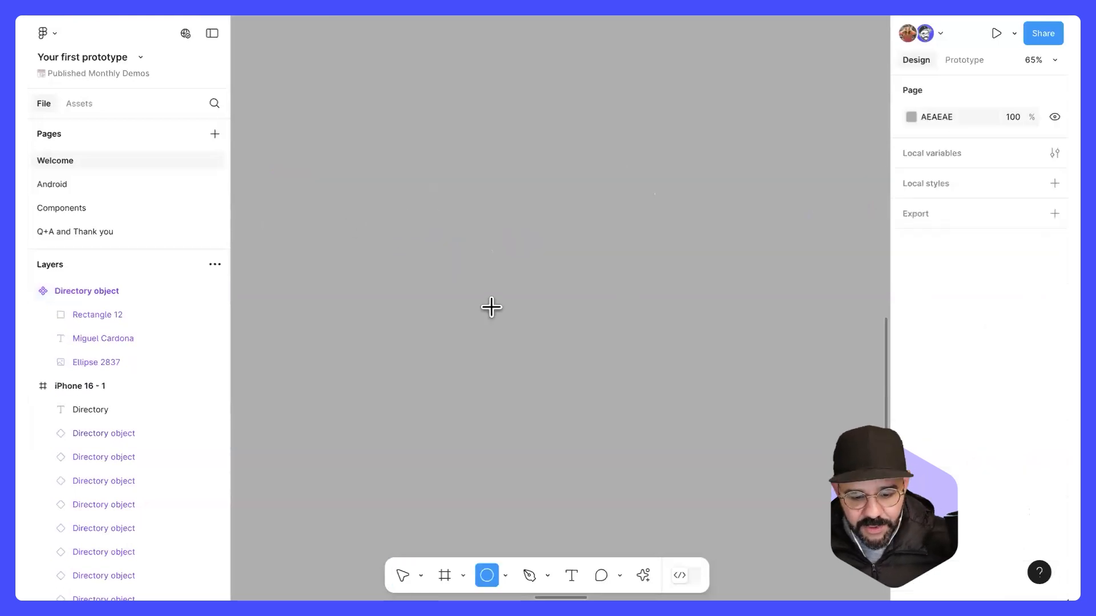
{"action": "left_click_drag", "start_coordinate": [371, 218], "coordinate": [431, 278]}
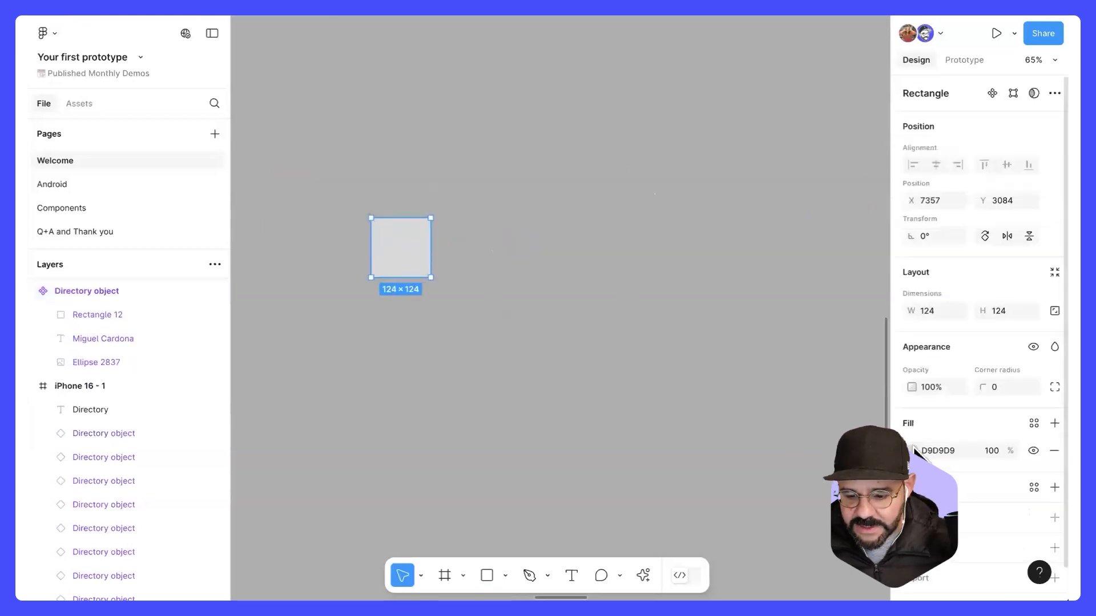
Step: Change the new square's solid fill to an empty image fill
{"action": "left_click", "coordinate": [911, 451]}
{"action": "left_click", "coordinate": [748, 233]}
{"action": "left_click", "coordinate": [727, 233]}
{"action": "left_click", "coordinate": [769, 233]}
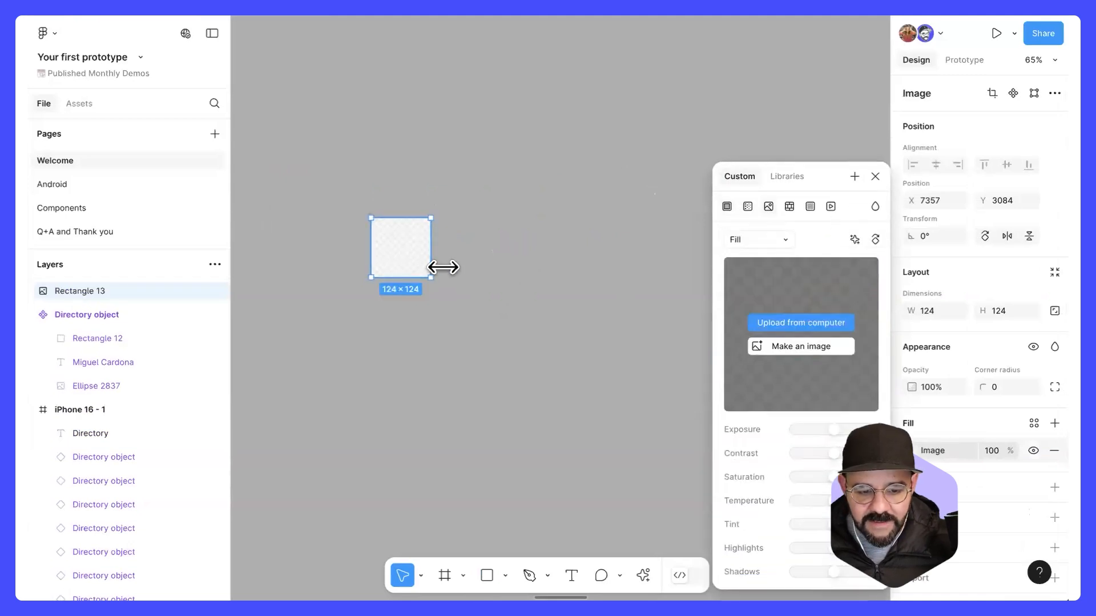
{"action": "left_click", "coordinate": [605, 265]}
{"action": "left_click", "coordinate": [416, 260]}
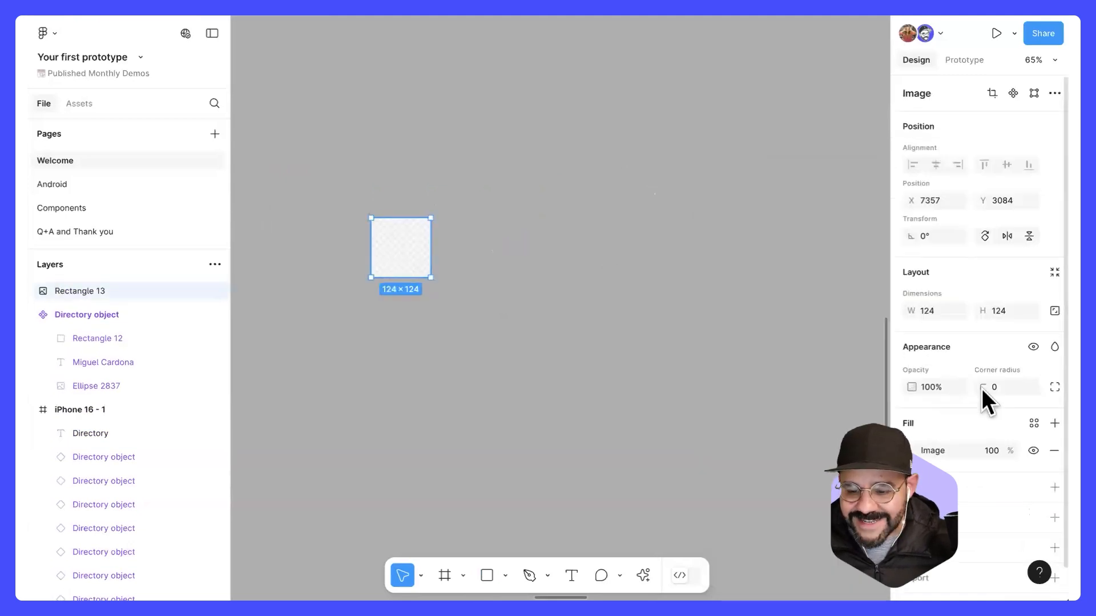
Step: Round the image square into a circle with a corner radius of 200
{"action": "left_click_drag", "start_coordinate": [983, 388], "coordinate": [673, 371]}
{"action": "left_click", "coordinate": [500, 283]}
{"action": "left_click", "coordinate": [407, 252]}
Step: Duplicate the circle with a 19 px gap and repeat the copy to build a row of eleven circles
{"action": "left_click_drag", "start_coordinate": [406, 228], "coordinate": [464, 235]}
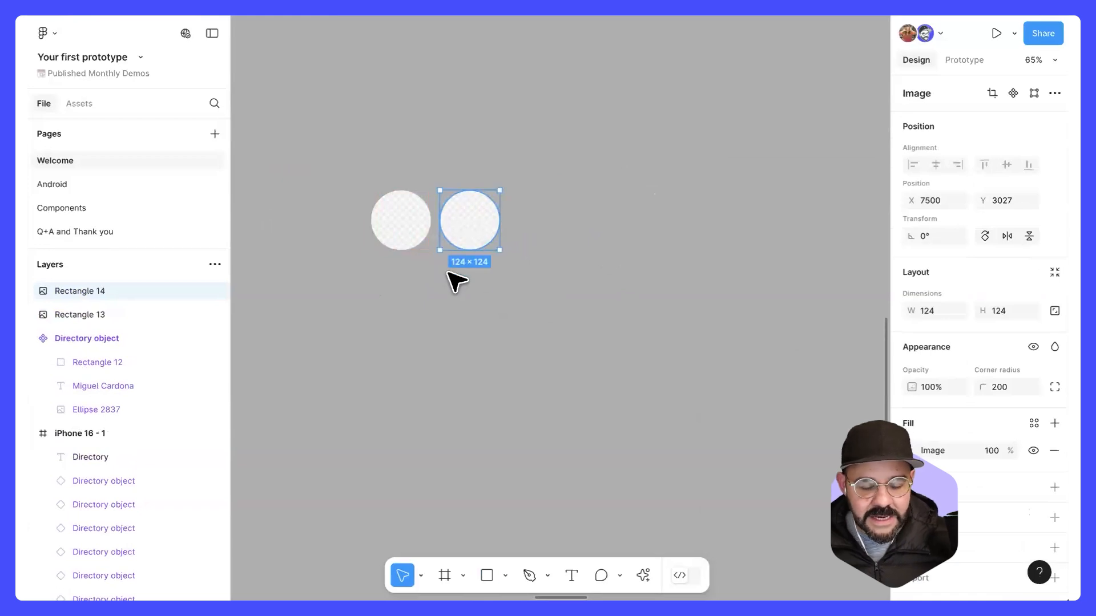
{"action": "scroll", "coordinate": [502, 316], "scroll_direction": "down", "scroll_amount": 3}
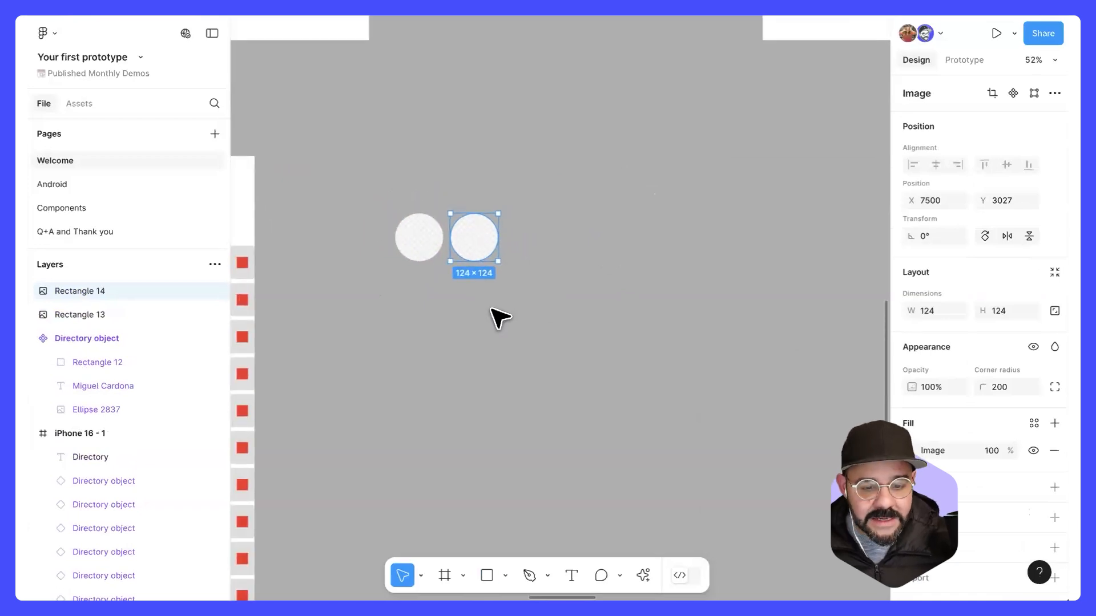
{"action": "key", "text": "ctrl+d"}
{"action": "key", "text": "ctrl+d"}
{"action": "key", "text": "ctrl+d"}
{"action": "key", "text": "ctrl+d"}
{"action": "key", "text": "ctrl+d"}
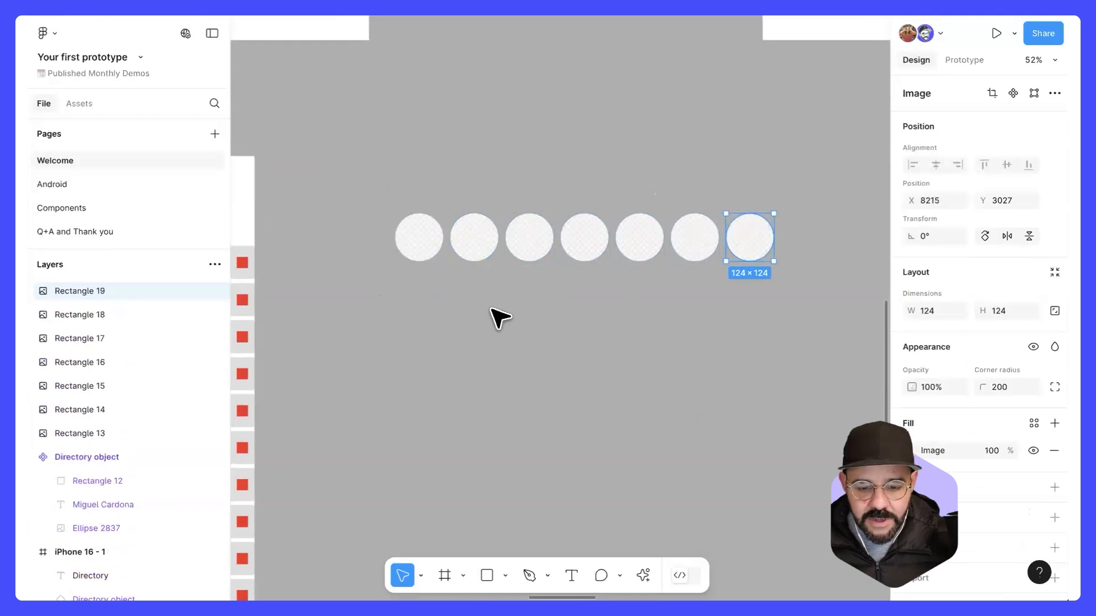
{"action": "key", "text": "ctrl+d"}
{"action": "key", "text": "ctrl+d"}
{"action": "key", "text": "ctrl+d"}
{"action": "key", "text": "ctrl+d"}
{"action": "key", "text": "Escape"}
Step: Turn the eleven image-fill circles into one component and name it Story
{"action": "left_click_drag", "start_coordinate": [273, 177], "coordinate": [834, 350]}
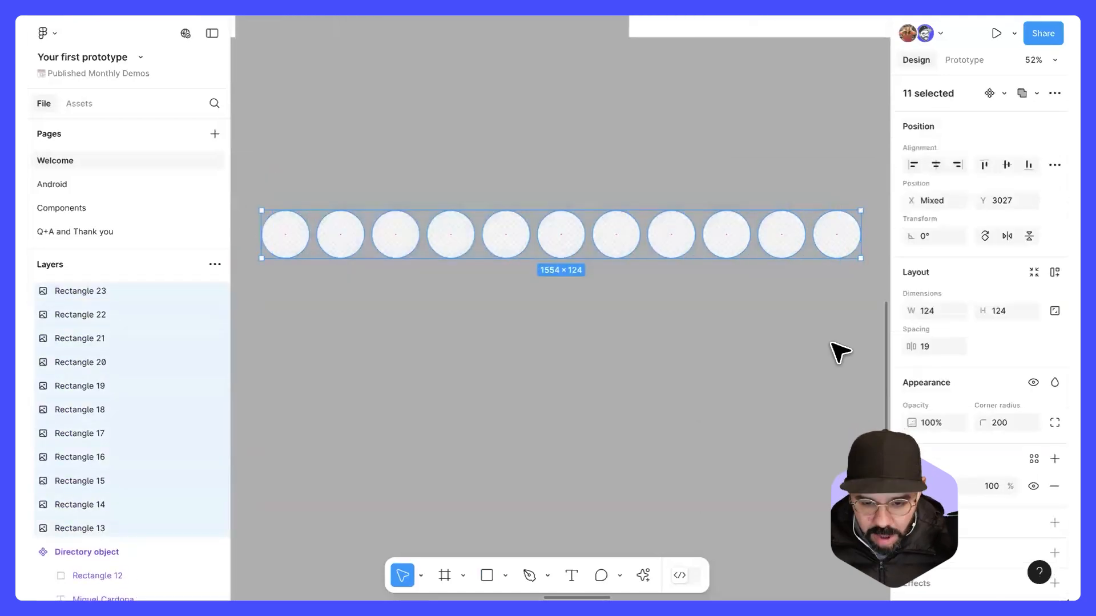
{"action": "right_click", "coordinate": [599, 232]}
{"action": "left_click", "coordinate": [682, 396]}
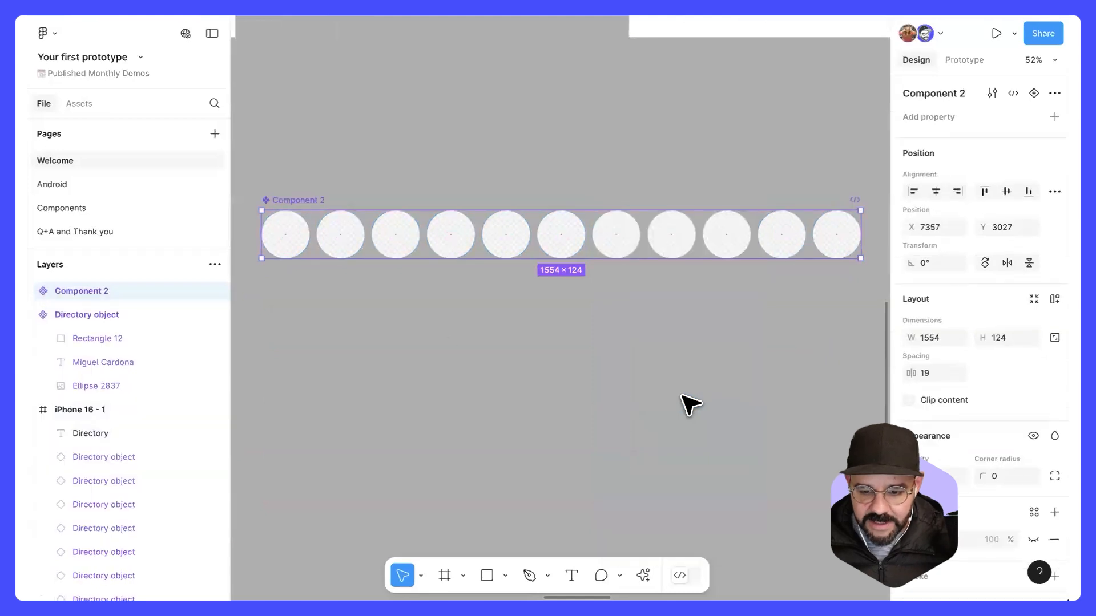
{"action": "double_click", "coordinate": [320, 206]}
{"action": "type", "text": "Stor"}
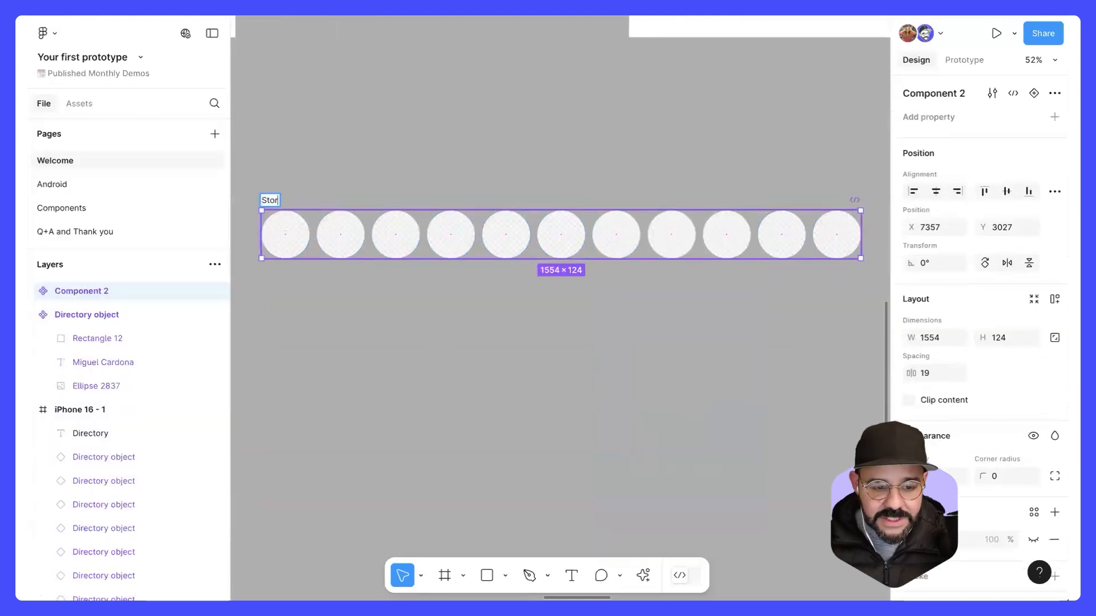
{"action": "type", "text": "y"}
{"action": "key", "text": "Return"}
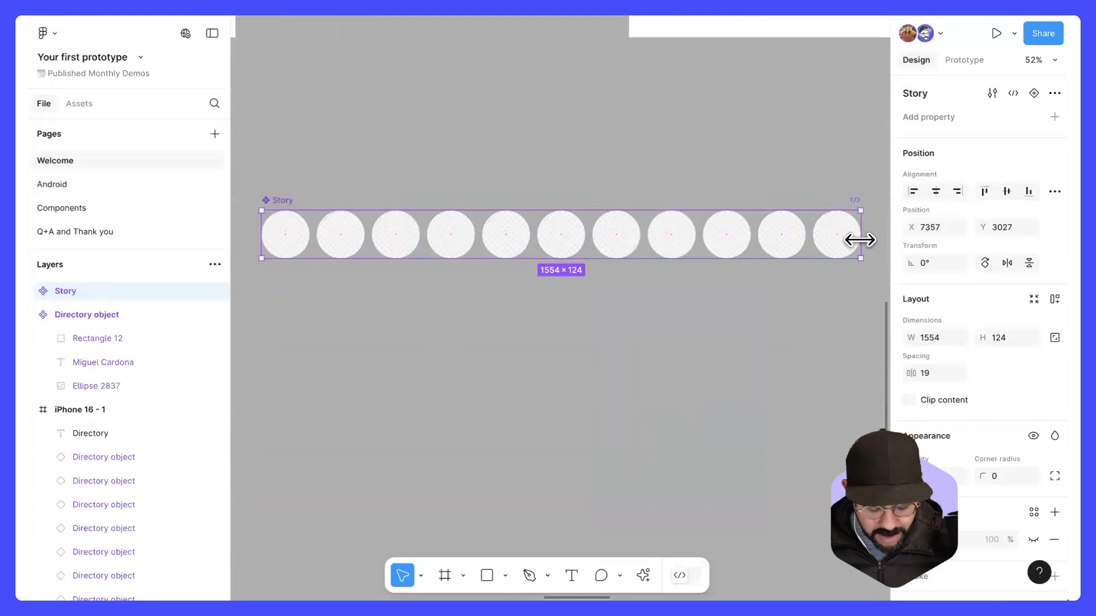
Step: Narrow the Story component to a width of 553 and toggle its content clipping on and off, leaving it off
{"action": "left_click_drag", "start_coordinate": [839, 242], "coordinate": [475, 243]}
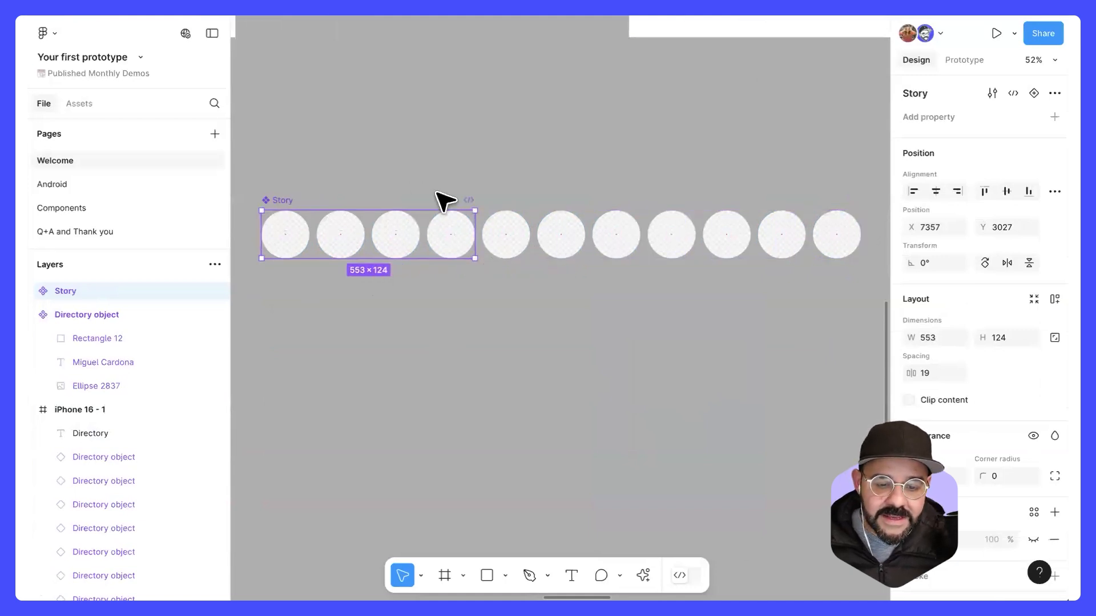
{"action": "left_click", "coordinate": [910, 401]}
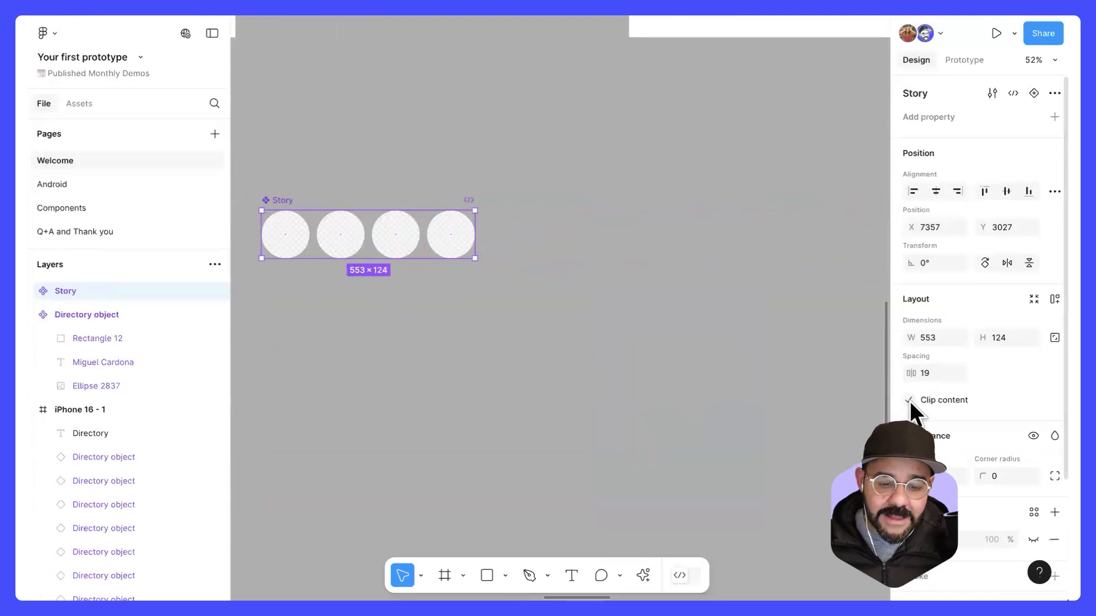
{"action": "left_click", "coordinate": [909, 401]}
{"action": "left_click", "coordinate": [910, 401]}
{"action": "left_click", "coordinate": [909, 401]}
{"action": "left_click", "coordinate": [638, 366]}
Step: Move the Story component into the iPhone 16 - 1 frame under the Directory title, at X 31, Y 100
{"action": "scroll", "coordinate": [499, 360], "scroll_direction": "down", "scroll_amount": 5}
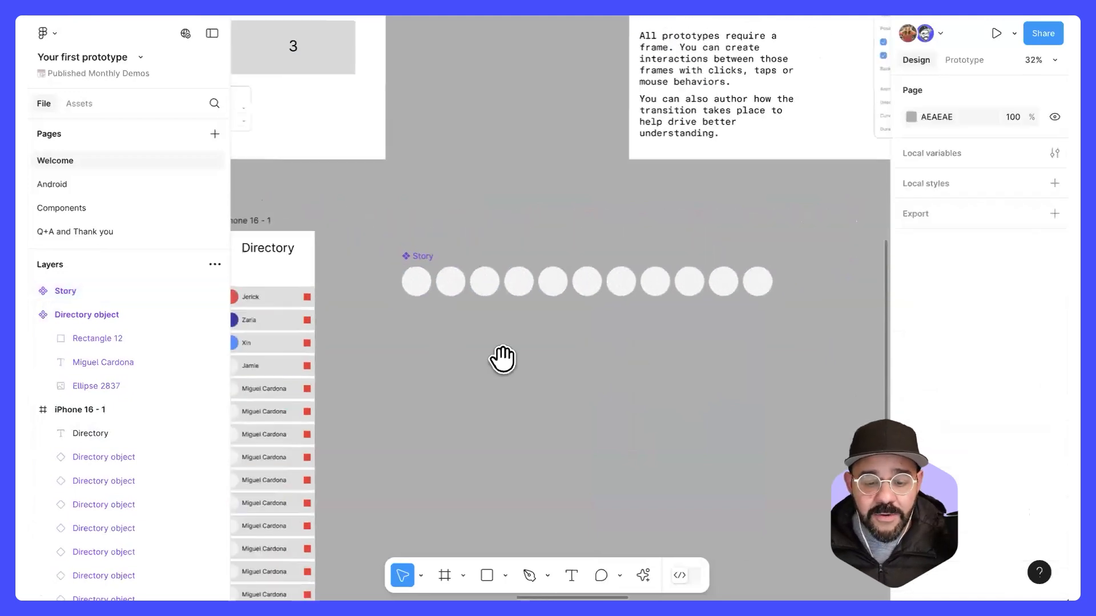
{"action": "left_click", "coordinate": [652, 261]}
{"action": "left_click_drag", "start_coordinate": [651, 261], "coordinate": [501, 225]}
{"action": "scroll", "coordinate": [508, 271], "scroll_direction": "up", "scroll_amount": 1}
{"action": "scroll", "coordinate": [512, 274], "scroll_direction": "up", "scroll_amount": 3}
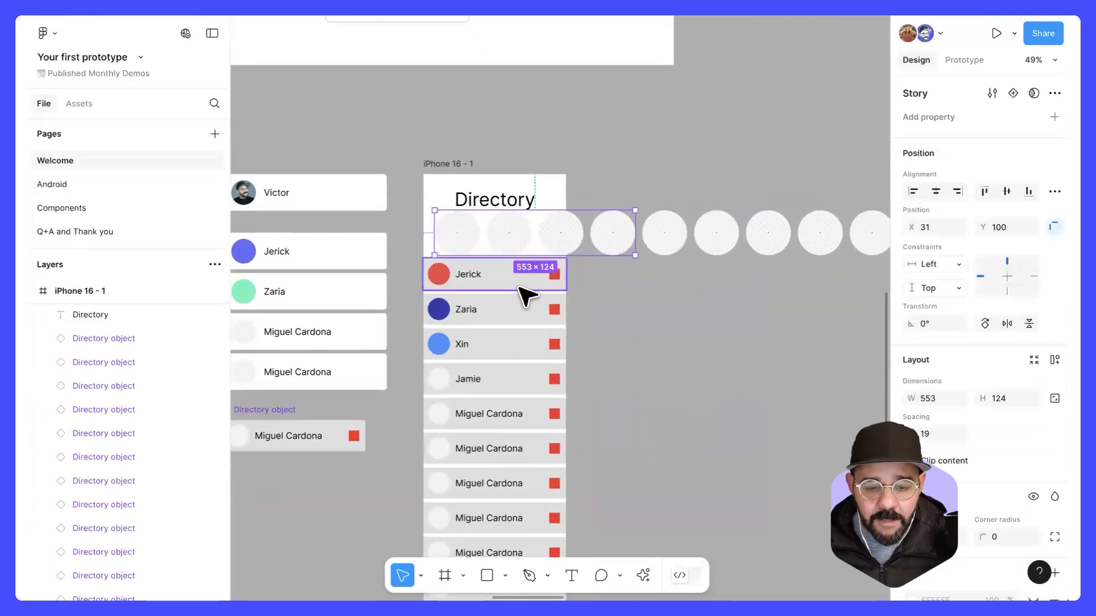
Step: Select all eighteen directory rows in the iPhone 16 - 1 frame and move them down to make room for the story row
{"action": "scroll", "coordinate": [508, 292], "scroll_direction": "down", "scroll_amount": 3}
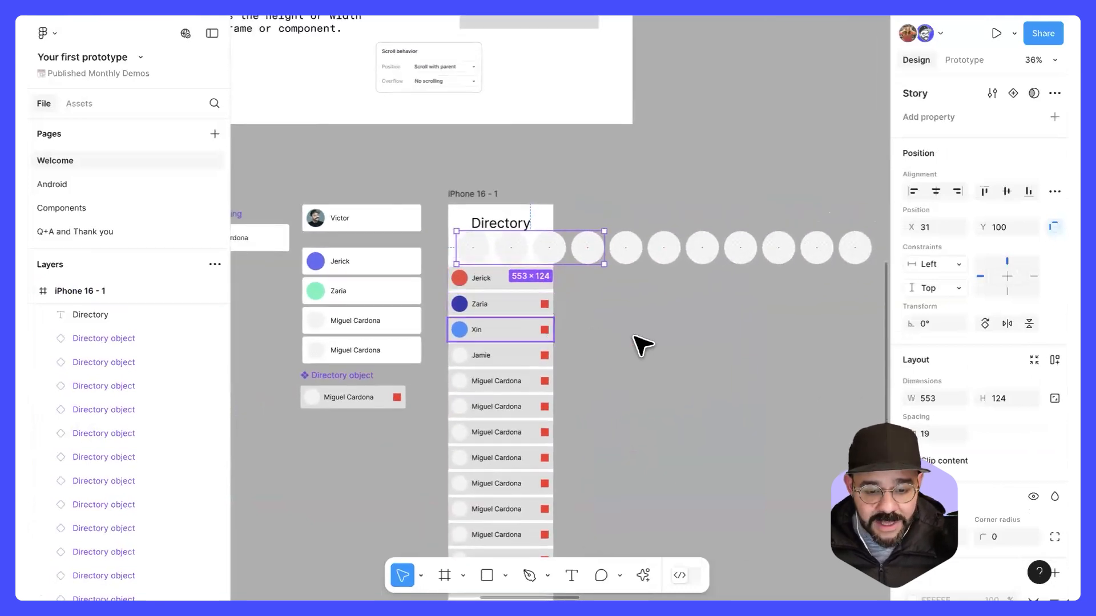
{"action": "scroll", "coordinate": [574, 283], "scroll_direction": "down", "scroll_amount": 3}
{"action": "scroll", "coordinate": [574, 282], "scroll_direction": "down", "scroll_amount": 3}
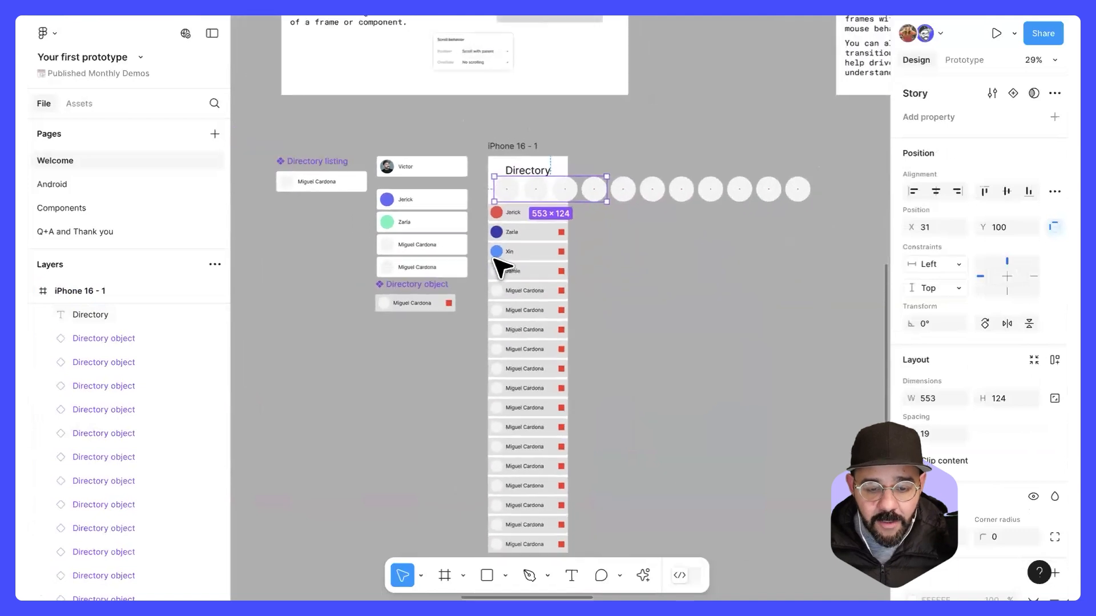
{"action": "left_click_drag", "start_coordinate": [483, 219], "coordinate": [541, 529]}
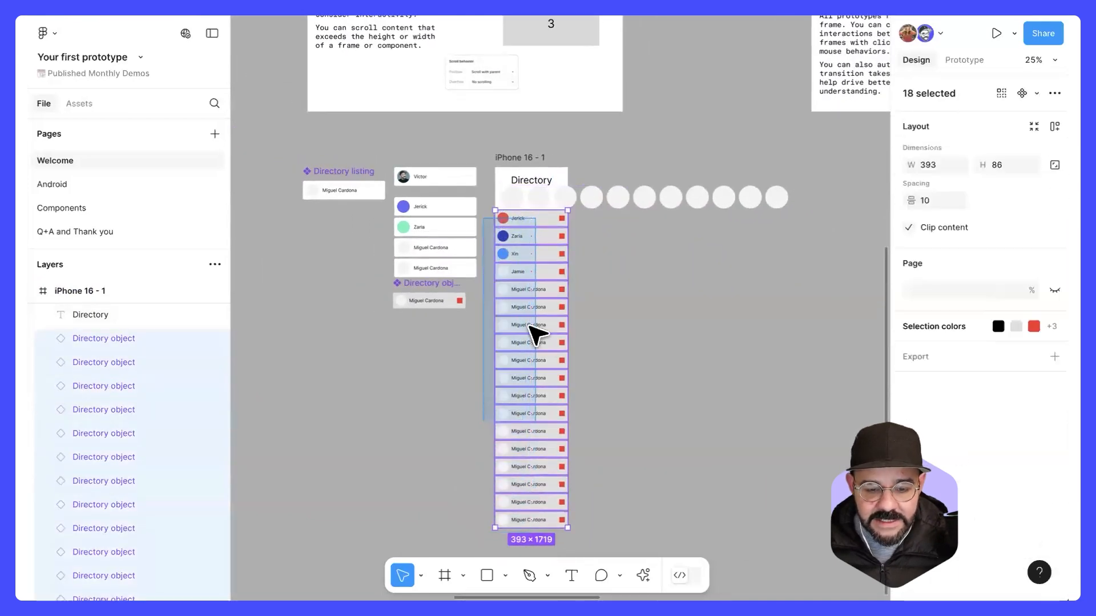
{"action": "mouse_move", "coordinate": [548, 219]}
{"action": "left_mouse_down"}
{"action": "mouse_move", "coordinate": [554, 235]}
{"action": "mouse_move", "coordinate": [567, 220]}
{"action": "left_mouse_up"}
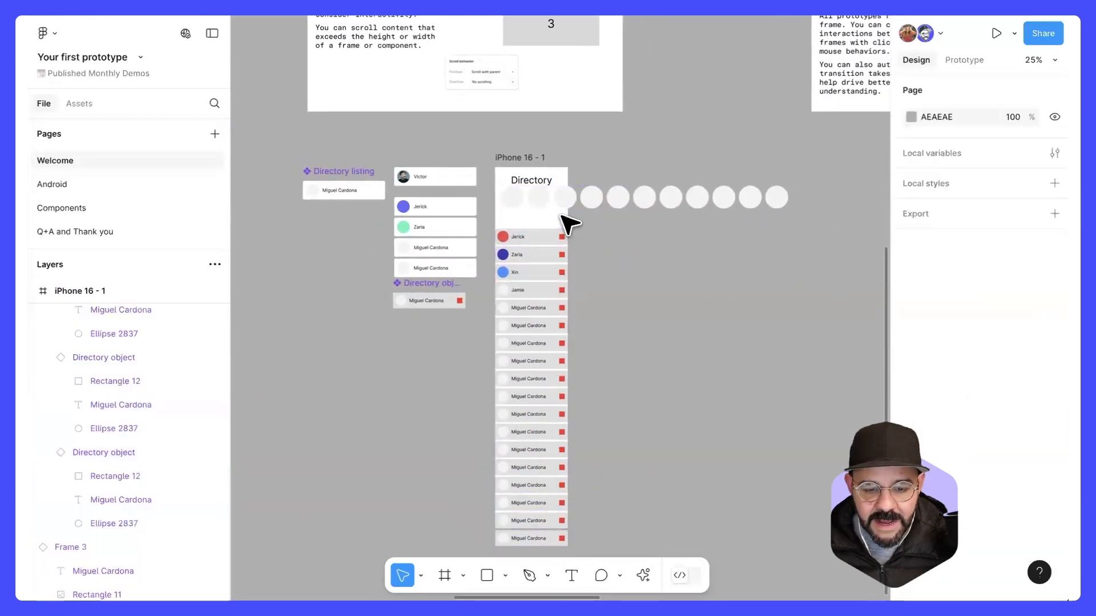
Step: Lower the Story component to Y 155 and resize it to the frame's full width of 393, starting at X 0
{"action": "scroll", "coordinate": [521, 184], "scroll_direction": "up", "scroll_amount": 5}
{"action": "left_click", "coordinate": [502, 183]}
{"action": "left_click_drag", "start_coordinate": [483, 199], "coordinate": [482, 200]}
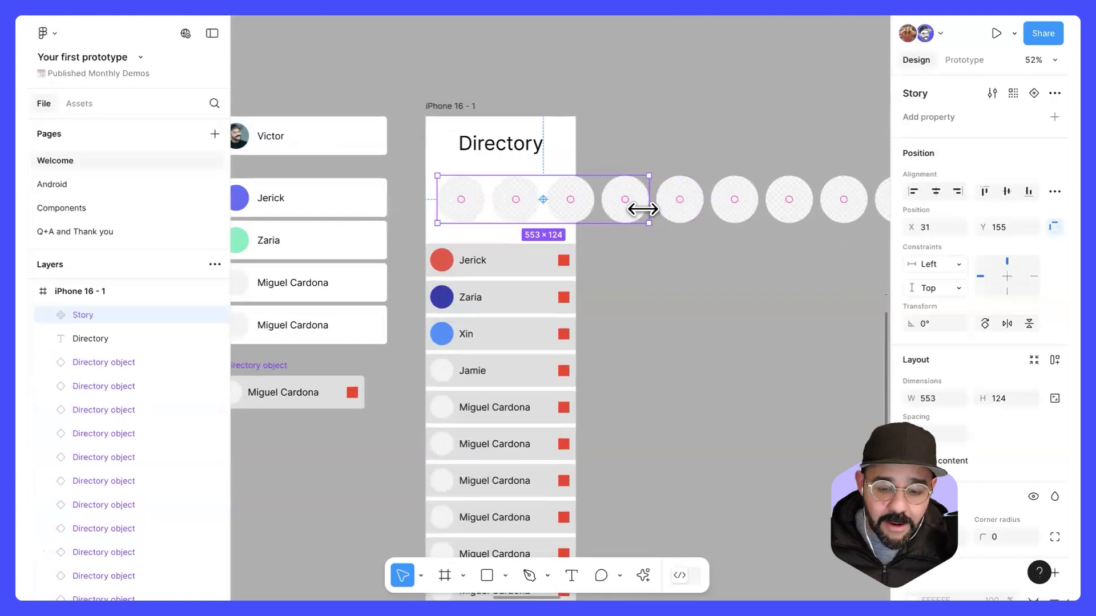
{"action": "left_click_drag", "start_coordinate": [621, 213], "coordinate": [575, 216]}
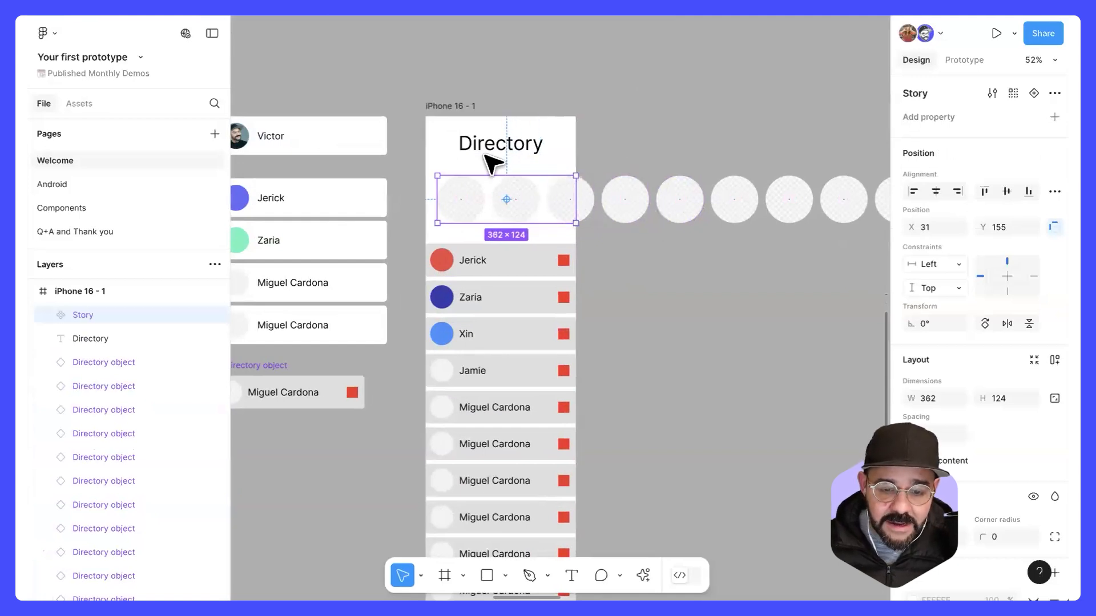
{"action": "left_click_drag", "start_coordinate": [430, 205], "coordinate": [426, 205]}
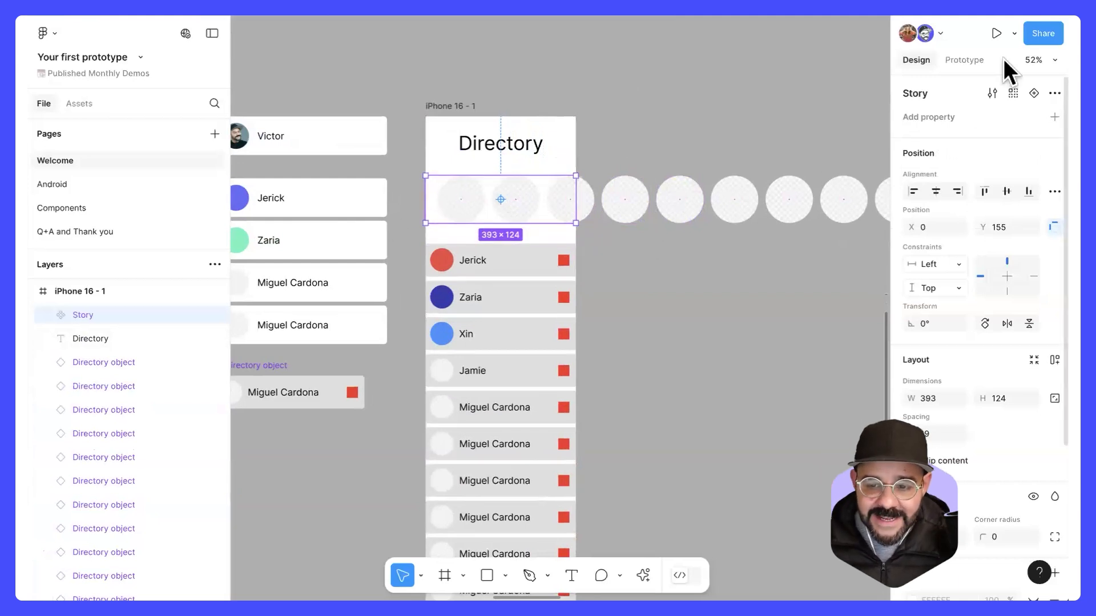
Step: Set the Story component's scroll overflow to Horizontal in the prototype settings
{"action": "left_click", "coordinate": [968, 61]}
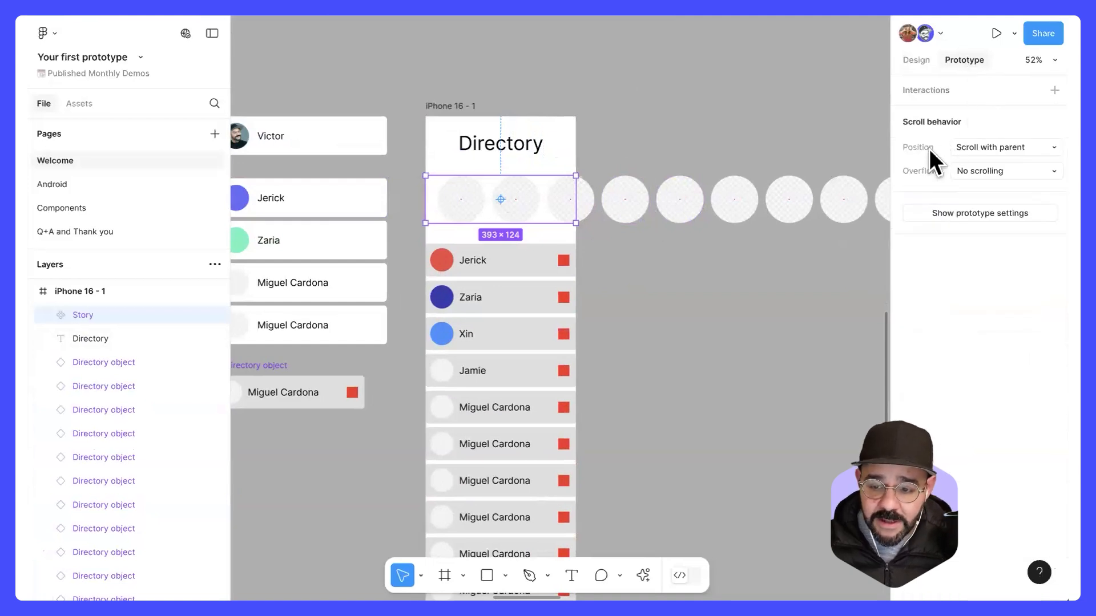
{"action": "left_click", "coordinate": [999, 170]}
{"action": "left_click", "coordinate": [1027, 187]}
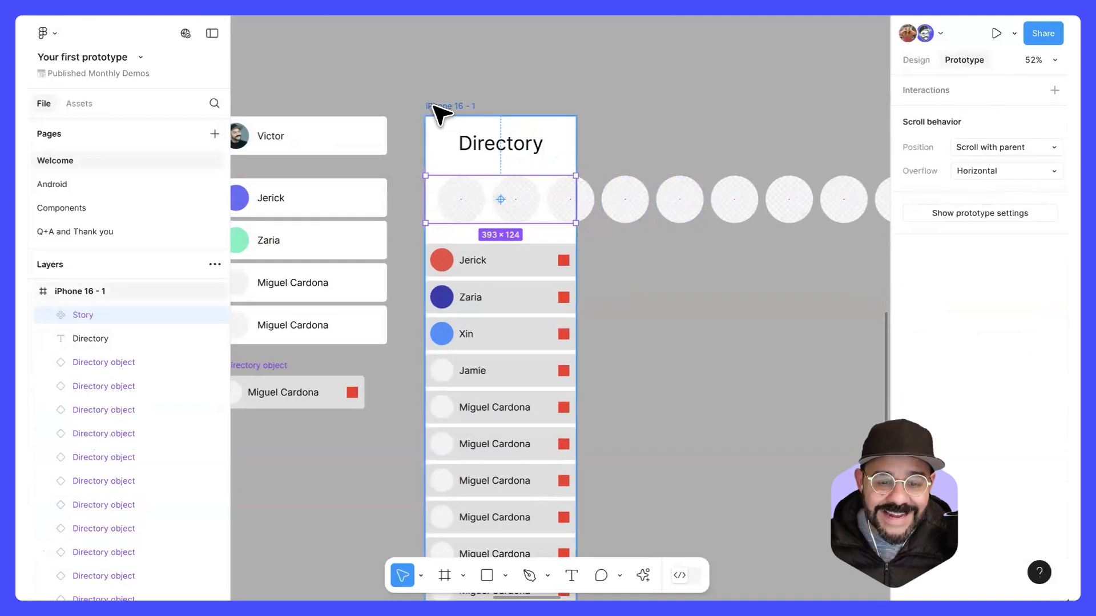
Step: Open the iPhone 16 - 1 frame in the inline Preview, test swiping the story row sideways, and close the preview
{"action": "left_click", "coordinate": [467, 108]}
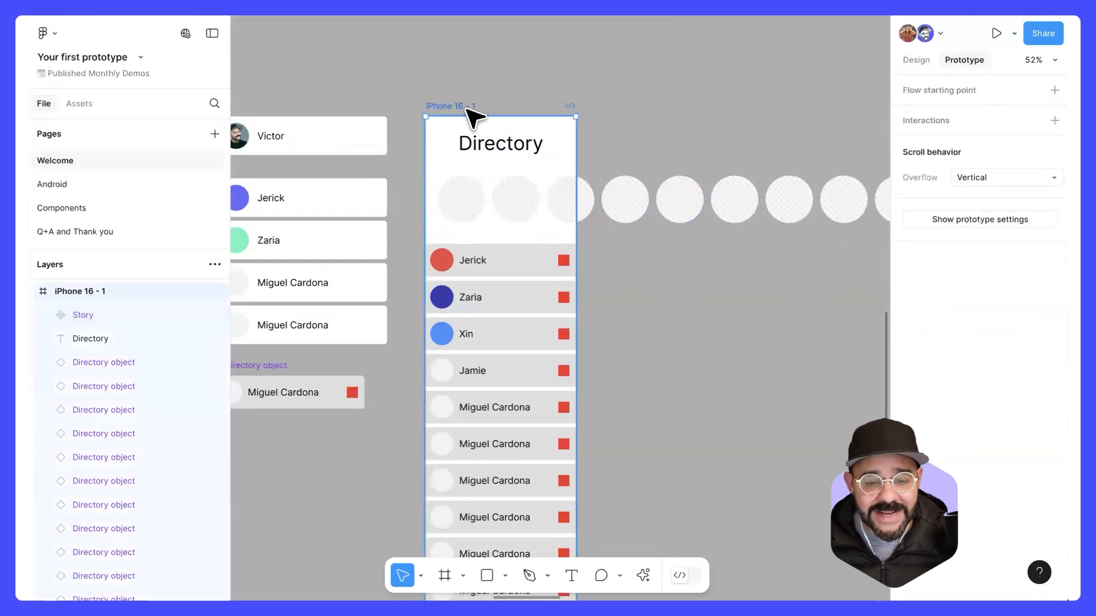
{"action": "left_click", "coordinate": [1012, 34]}
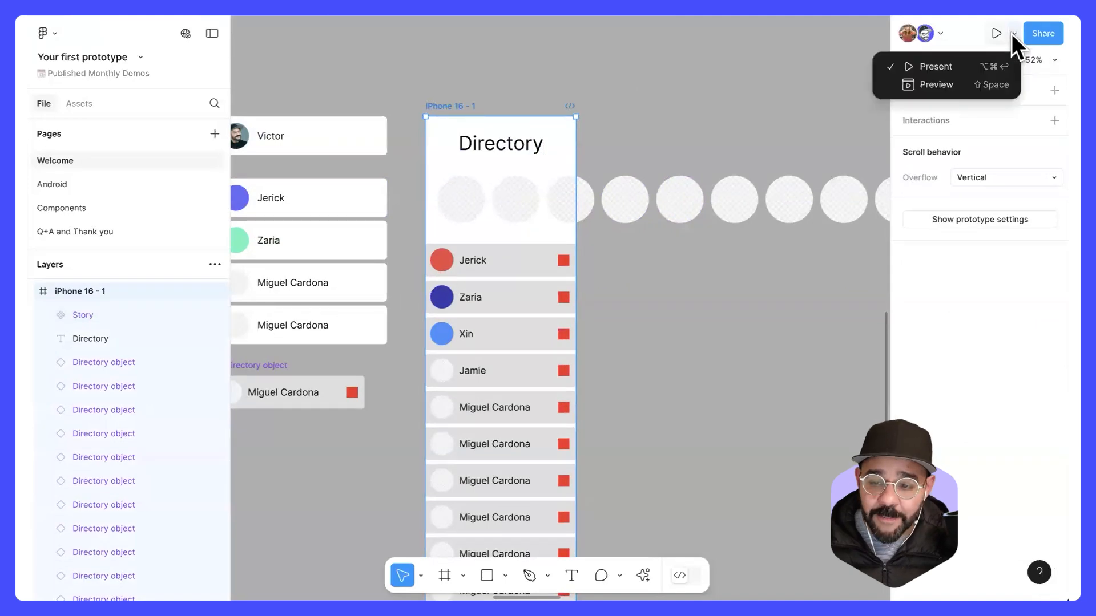
{"action": "left_click", "coordinate": [987, 83]}
{"action": "left_click_drag", "start_coordinate": [333, 201], "coordinate": [454, 171]}
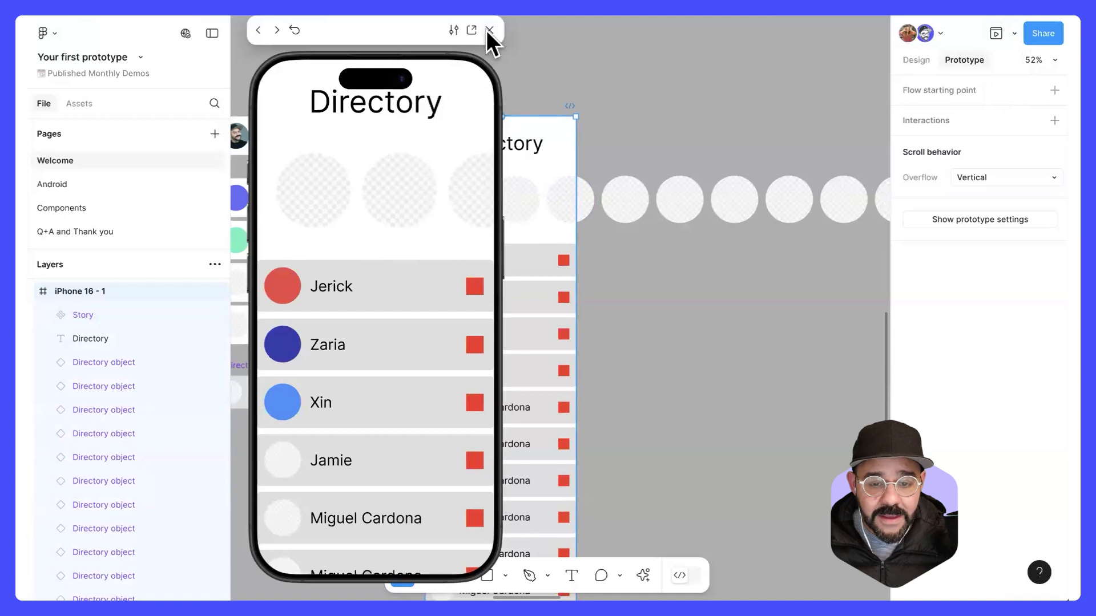
{"action": "left_click", "coordinate": [489, 30]}
Step: Load six photos from the computer with the Place image command
{"action": "left_click", "coordinate": [666, 126]}
{"action": "scroll", "coordinate": [611, 110], "scroll_direction": "down", "scroll_amount": 2}
{"action": "scroll", "coordinate": [627, 122], "scroll_direction": "down", "scroll_amount": 1}
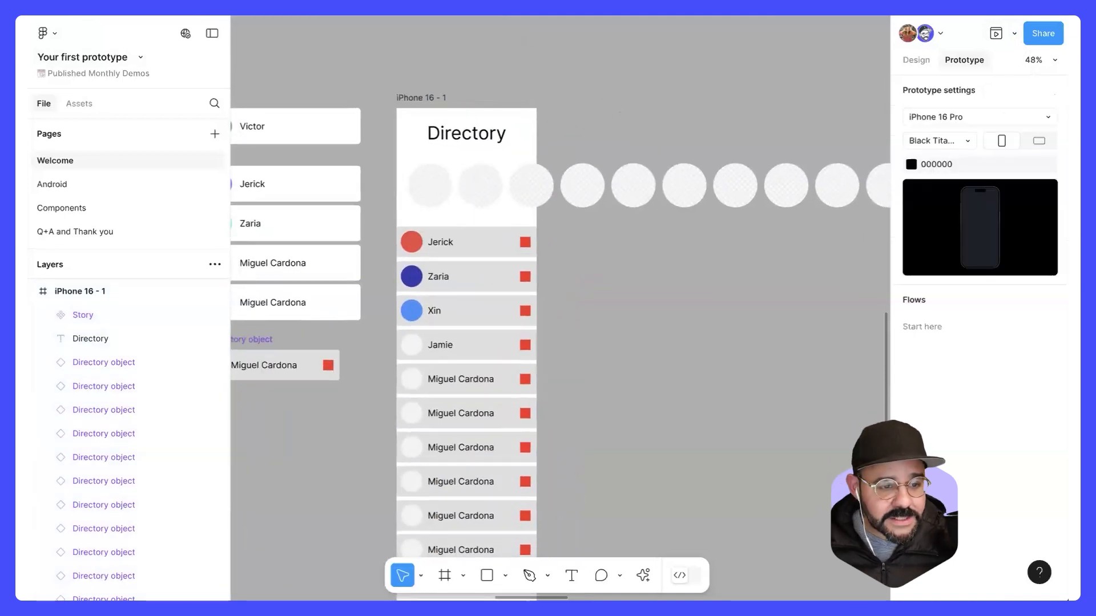
{"action": "left_click", "coordinate": [49, 30]}
{"action": "mouse_move", "coordinate": [71, 95]}
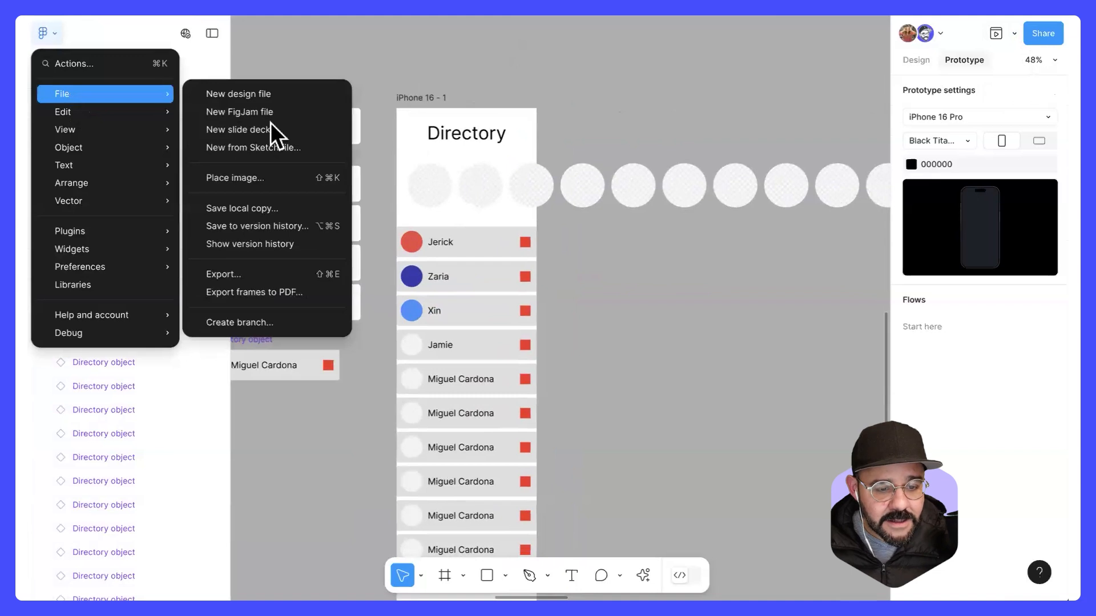
{"action": "left_click", "coordinate": [264, 180]}
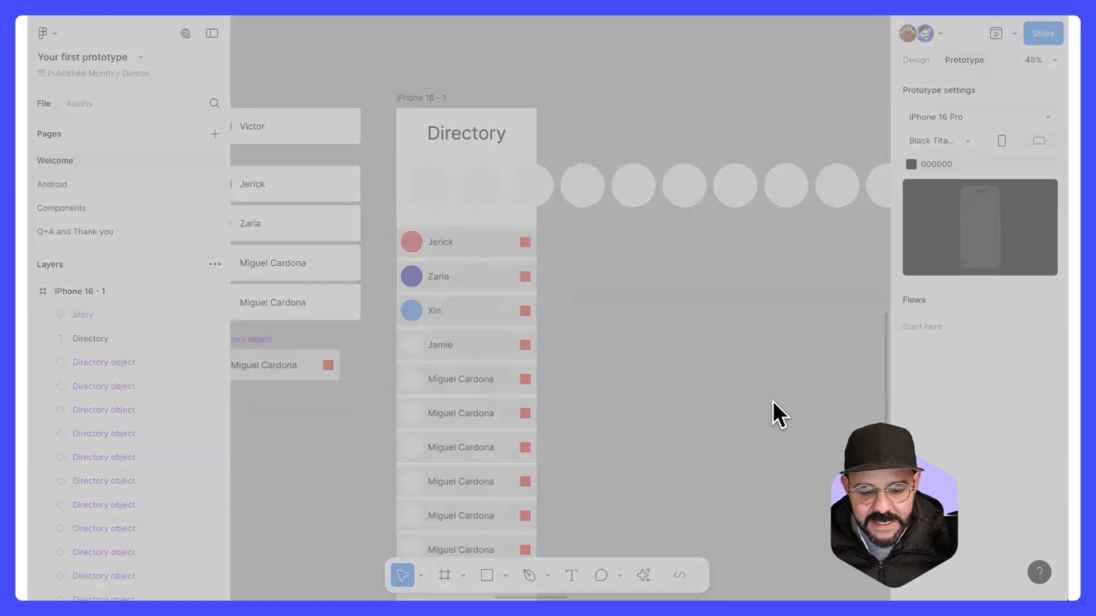
{"action": "left_click", "coordinate": [749, 408]}
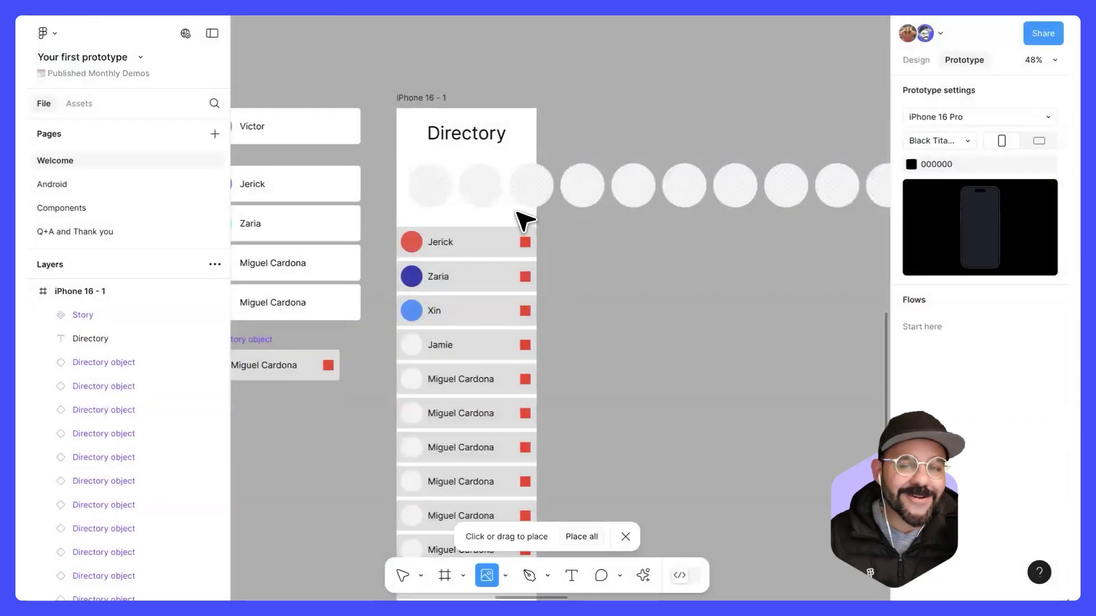
Step: Place the six loaded photos into the first six circles of the Story component
{"action": "left_click", "coordinate": [435, 186]}
{"action": "left_click", "coordinate": [481, 187]}
{"action": "left_click", "coordinate": [533, 187]}
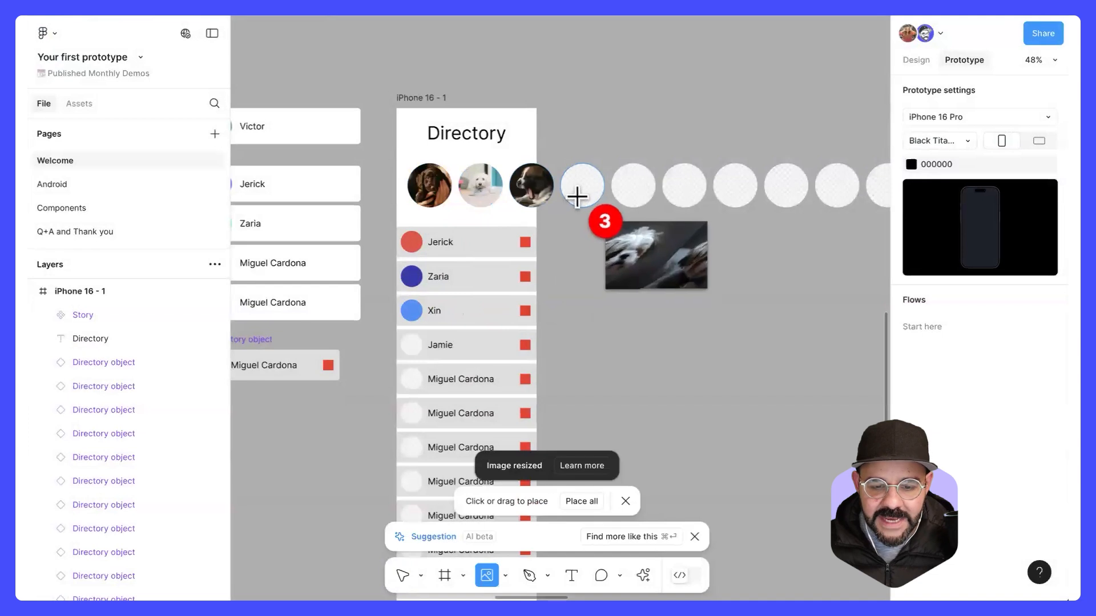
{"action": "left_click", "coordinate": [581, 186]}
{"action": "left_click", "coordinate": [634, 186]}
{"action": "left_click", "coordinate": [684, 186]}
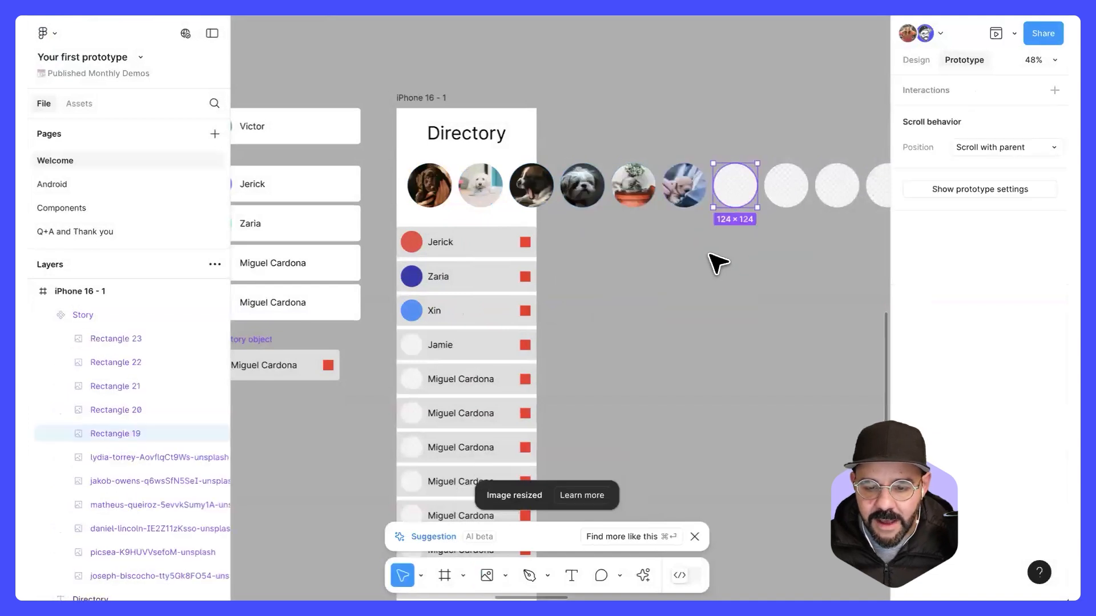
{"action": "left_click", "coordinate": [711, 252]}
Step: Preview the iPhone 16 - 1 frame again and swipe the story row sideways to check its horizontal scrolling
{"action": "left_click_drag", "start_coordinate": [648, 252], "coordinate": [663, 250]}
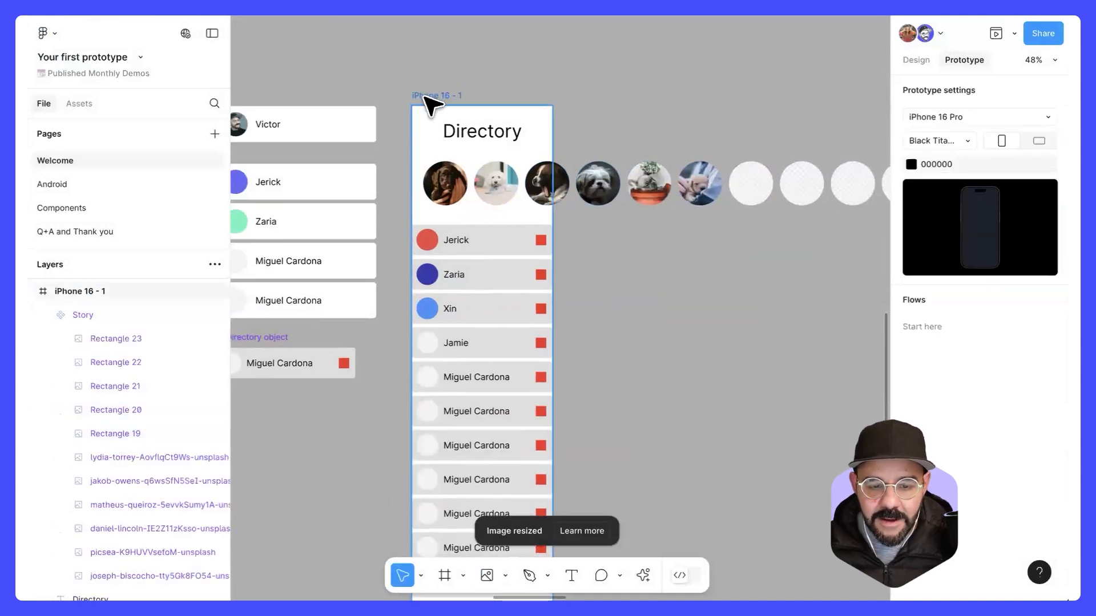
{"action": "left_click", "coordinate": [432, 98]}
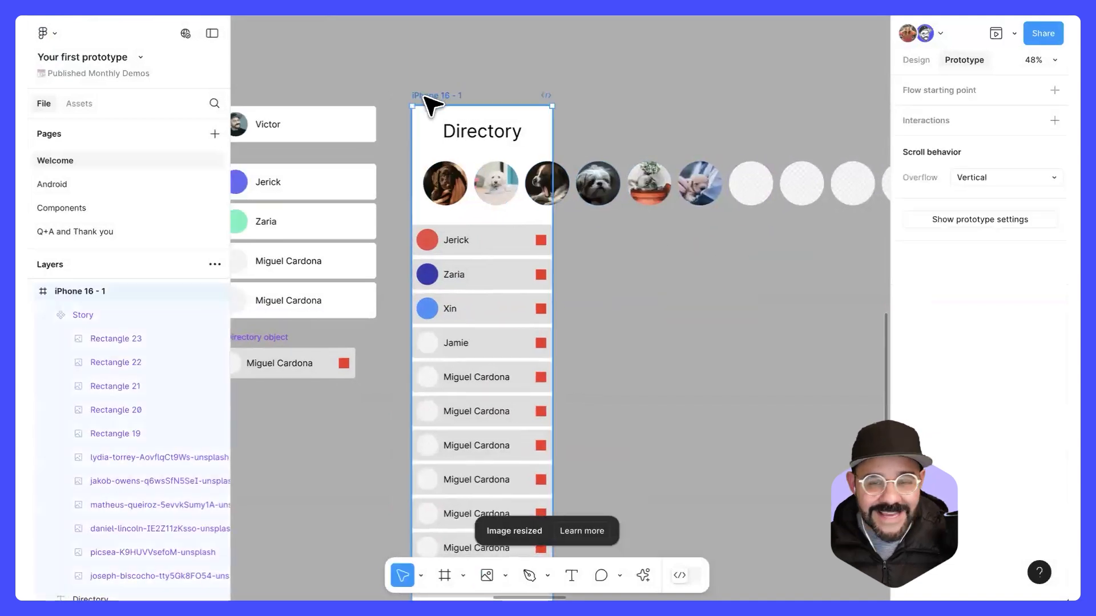
{"action": "left_click", "coordinate": [997, 34]}
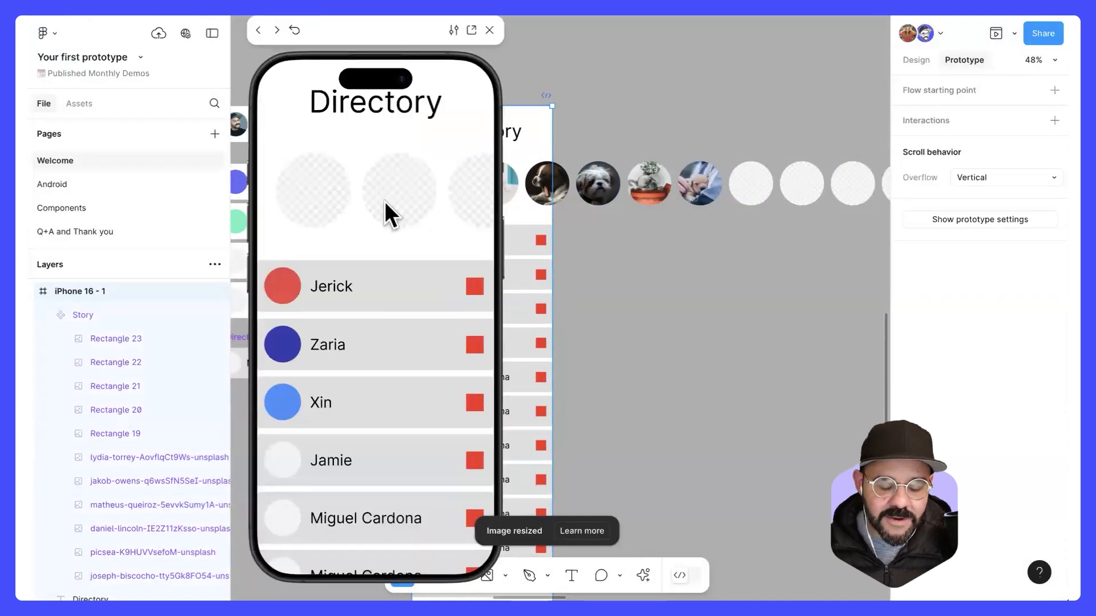
{"action": "left_click_drag", "start_coordinate": [338, 194], "coordinate": [293, 206]}
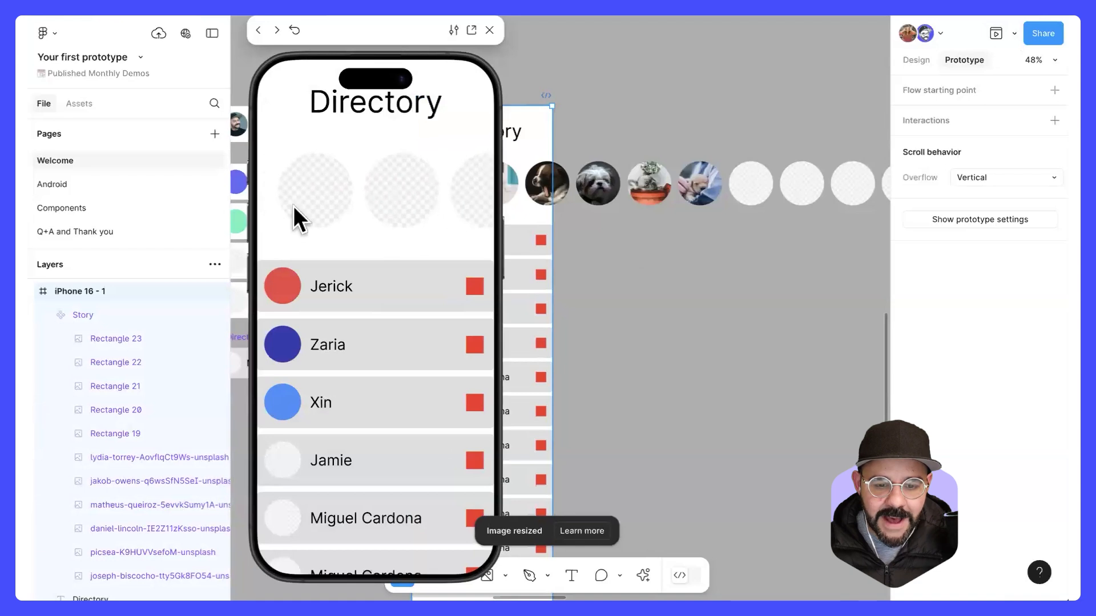
Step: Swipe the story row sideways in the preview, close it, and check the iPhone 16 - 1 frame in the preview once more
{"action": "mouse_move", "coordinate": [423, 201]}
{"action": "left_mouse_down"}
{"action": "mouse_move", "coordinate": [413, 170]}
{"action": "mouse_move", "coordinate": [415, 190]}
{"action": "left_mouse_up"}
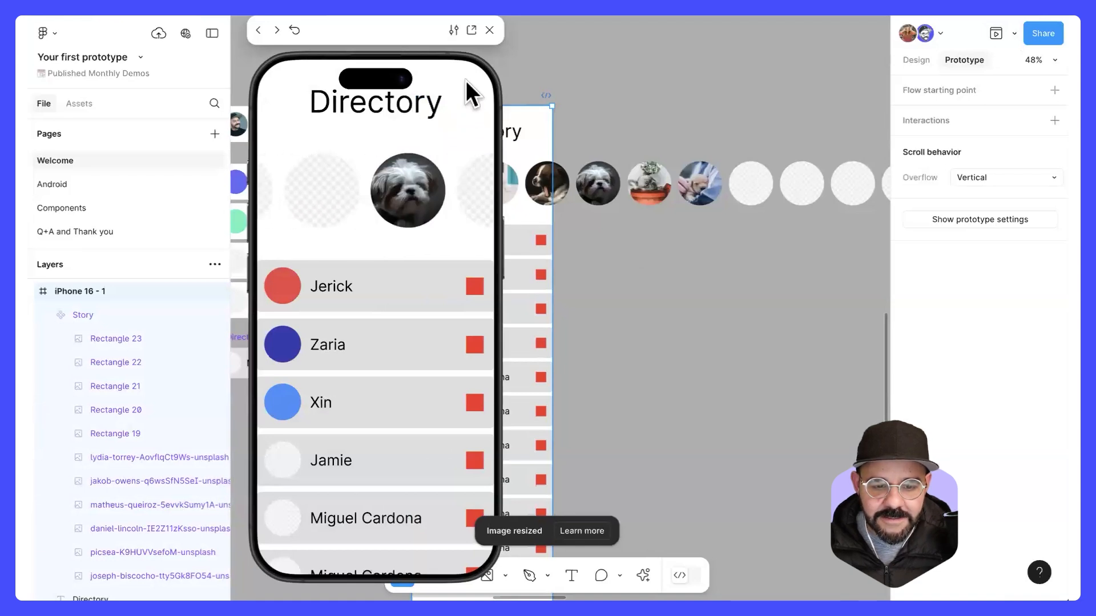
{"action": "left_click", "coordinate": [489, 30]}
{"action": "left_click", "coordinate": [474, 189]}
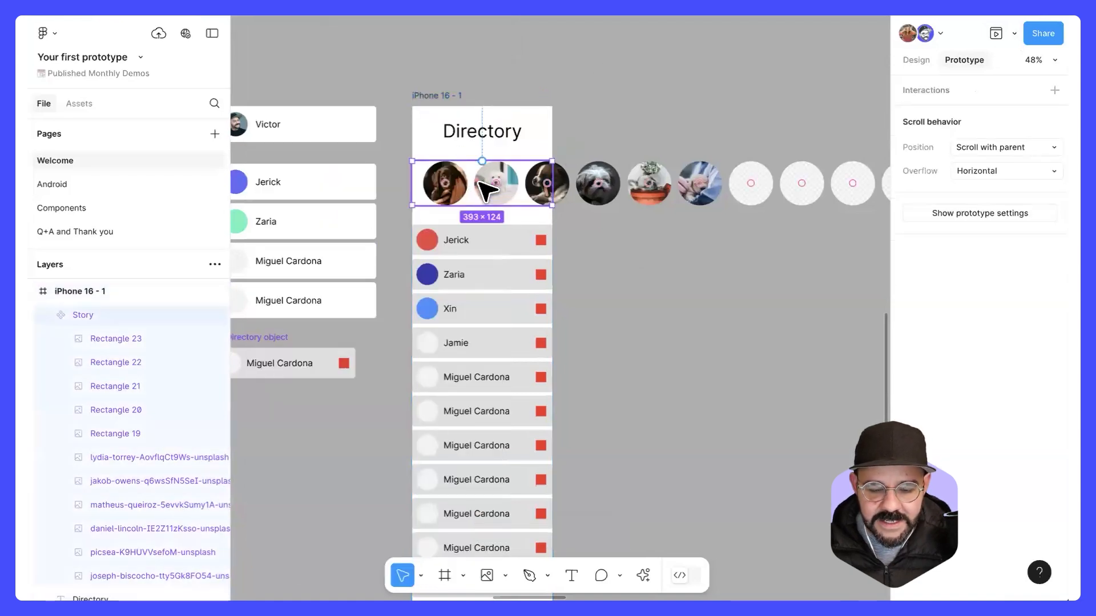
{"action": "left_click", "coordinate": [435, 97]}
{"action": "key", "text": "shift+space"}
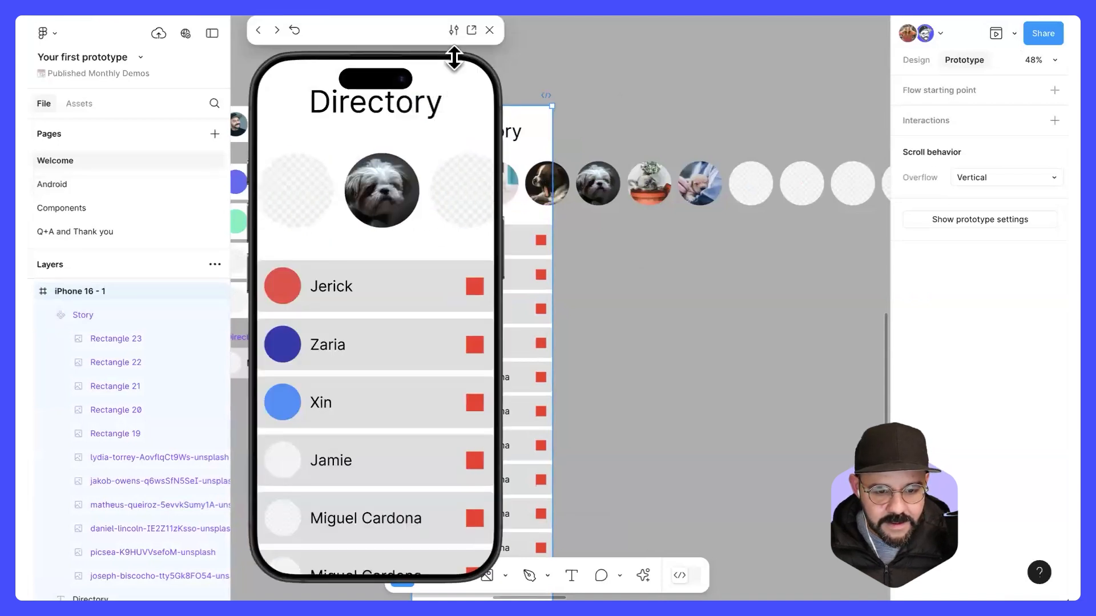
{"action": "left_click", "coordinate": [489, 30]}
Step: Move the main Story component onto the canvas beside the iPhone 16 - 1 frame and place an instance of it under the Directory title
{"action": "left_click", "coordinate": [455, 191]}
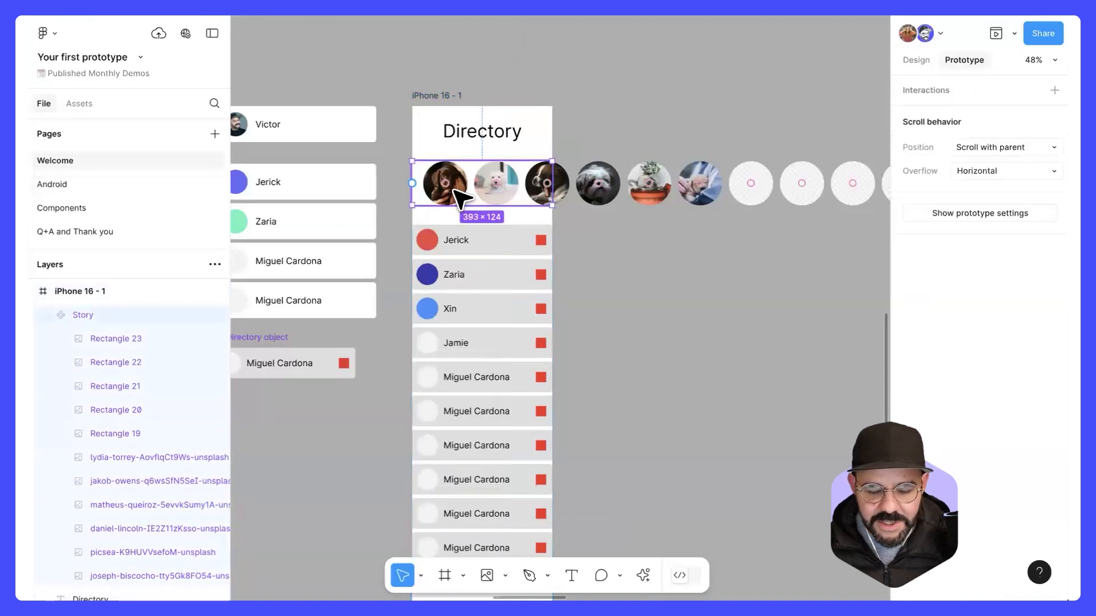
{"action": "left_click_drag", "start_coordinate": [455, 191], "coordinate": [658, 246]}
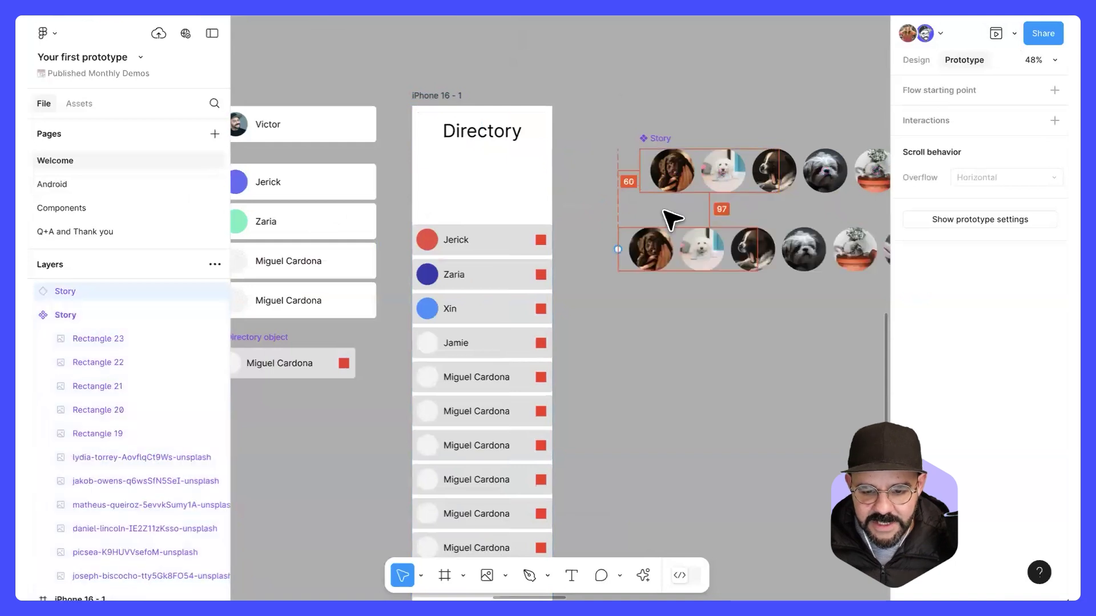
{"action": "left_click_drag", "start_coordinate": [673, 177], "coordinate": [657, 116]}
{"action": "left_click_drag", "start_coordinate": [640, 259], "coordinate": [437, 197]}
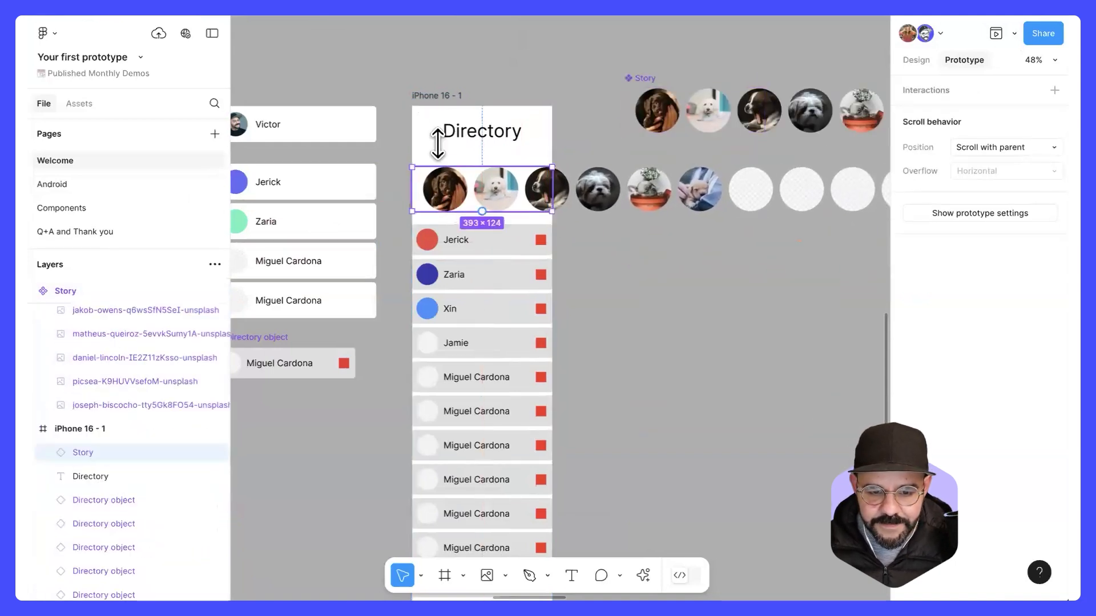
Step: Preview the iPhone 16 - 1 frame with the Story instance, swipe the row sideways, and close the preview
{"action": "left_click", "coordinate": [428, 101]}
{"action": "key", "text": "shift+space"}
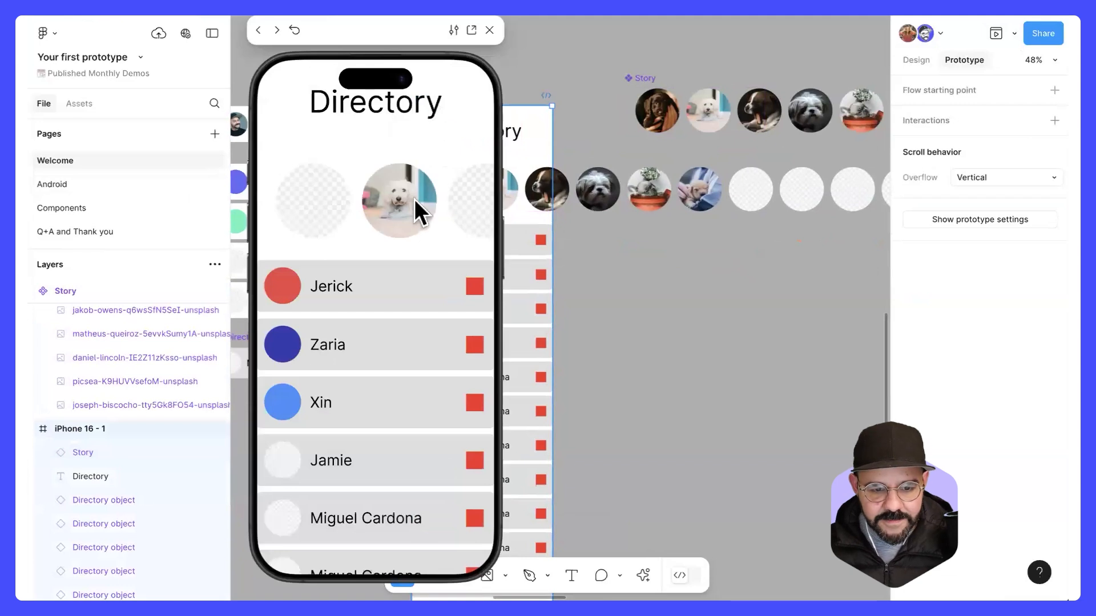
{"action": "left_click_drag", "start_coordinate": [330, 197], "coordinate": [463, 213]}
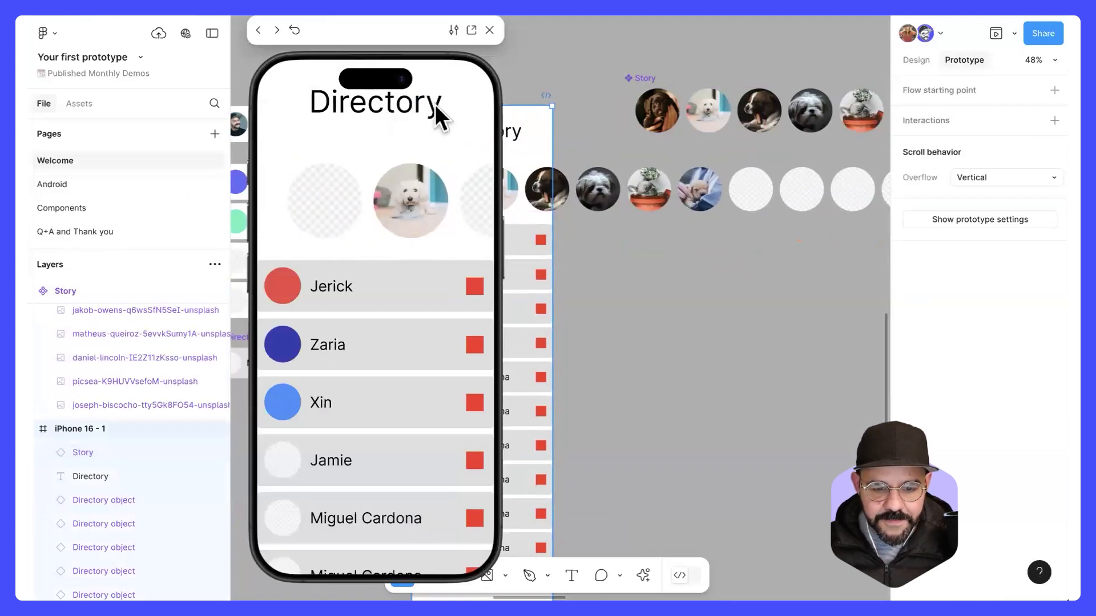
{"action": "left_click", "coordinate": [489, 30]}
{"action": "key", "text": "Escape"}
Step: Present the prototype in its own tab and show its list of flows
{"action": "left_click", "coordinate": [1014, 33]}
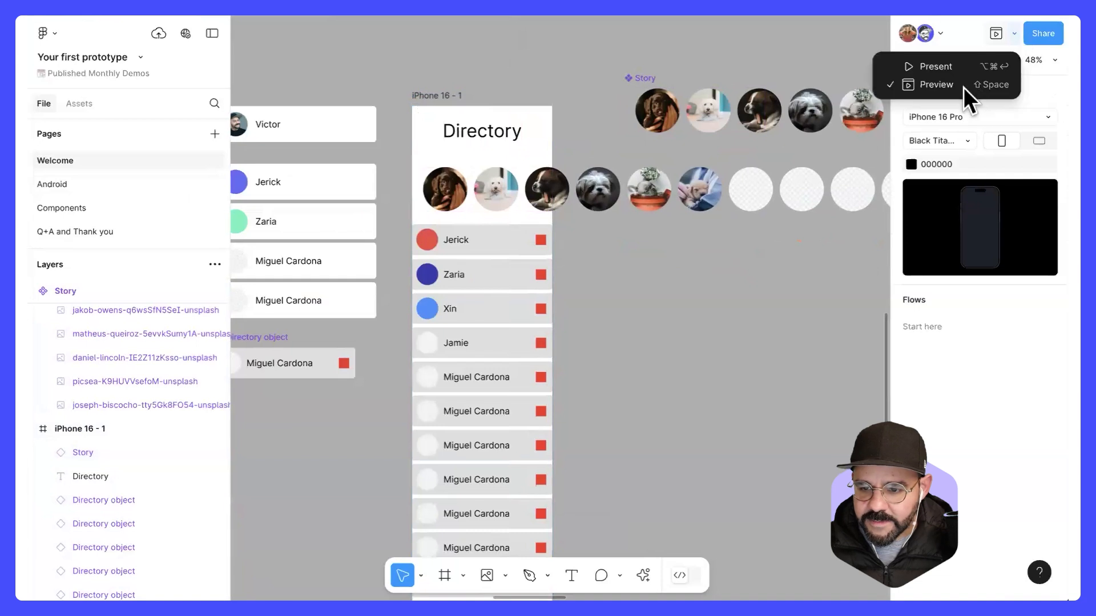
{"action": "left_click", "coordinate": [957, 68]}
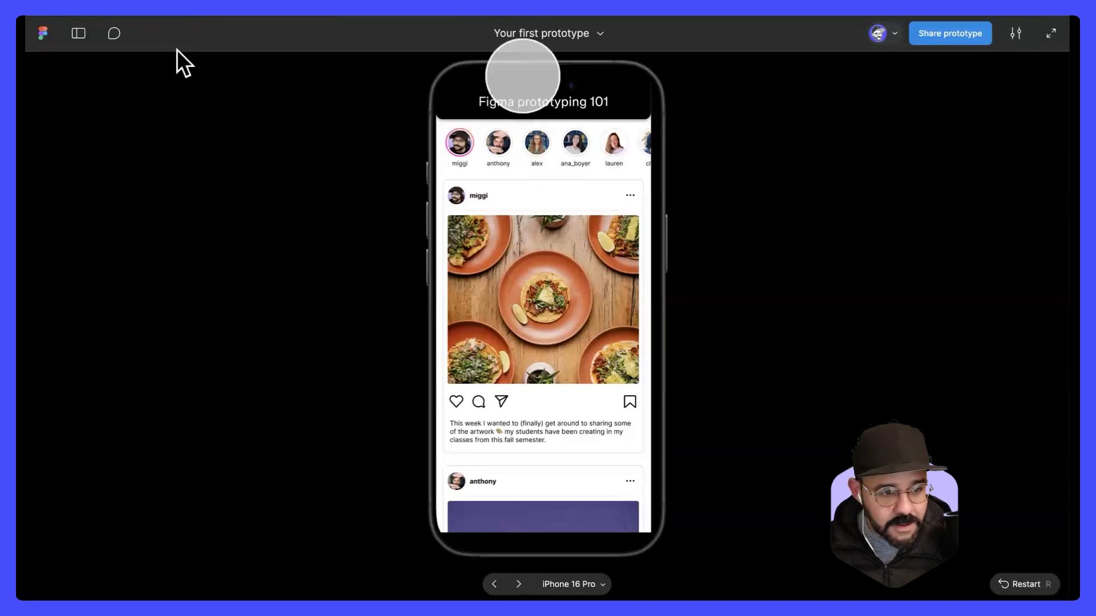
{"action": "left_click", "coordinate": [80, 34]}
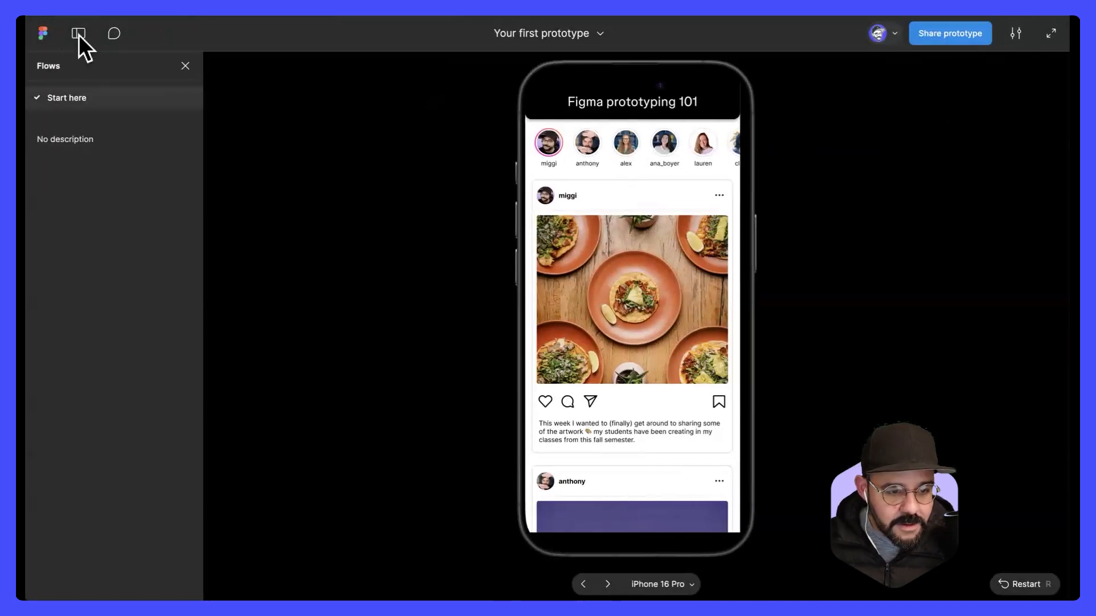
{"action": "left_click", "coordinate": [84, 16]}
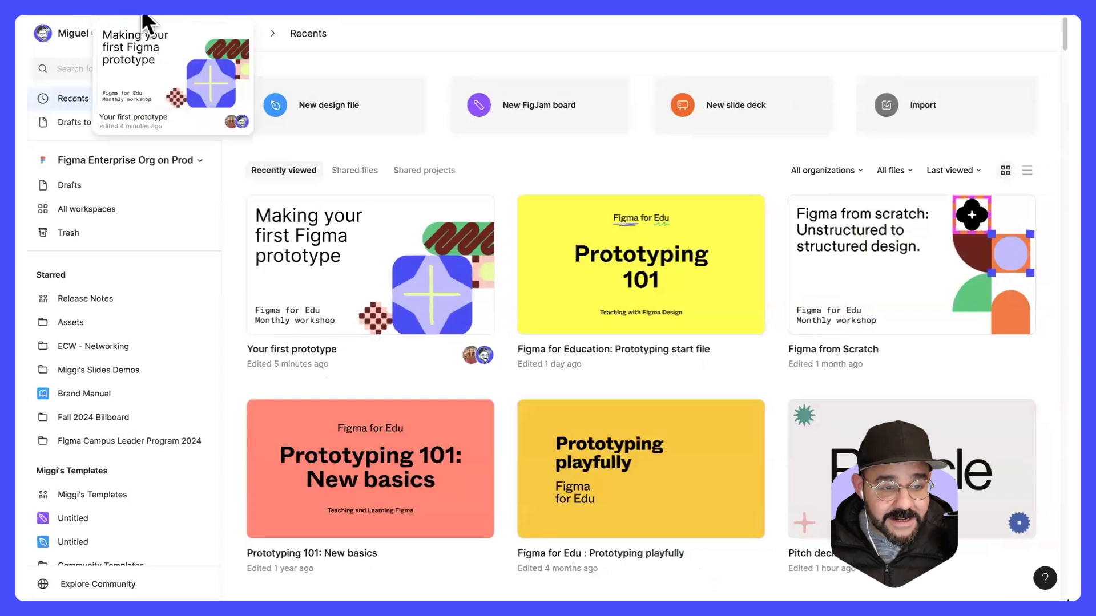
Step: Return to the design file and add a flow starting point named Directory to the iPhone 16 - 1 frame
{"action": "left_click", "coordinate": [144, 16]}
{"action": "scroll", "coordinate": [591, 154], "scroll_direction": "down", "scroll_amount": 3}
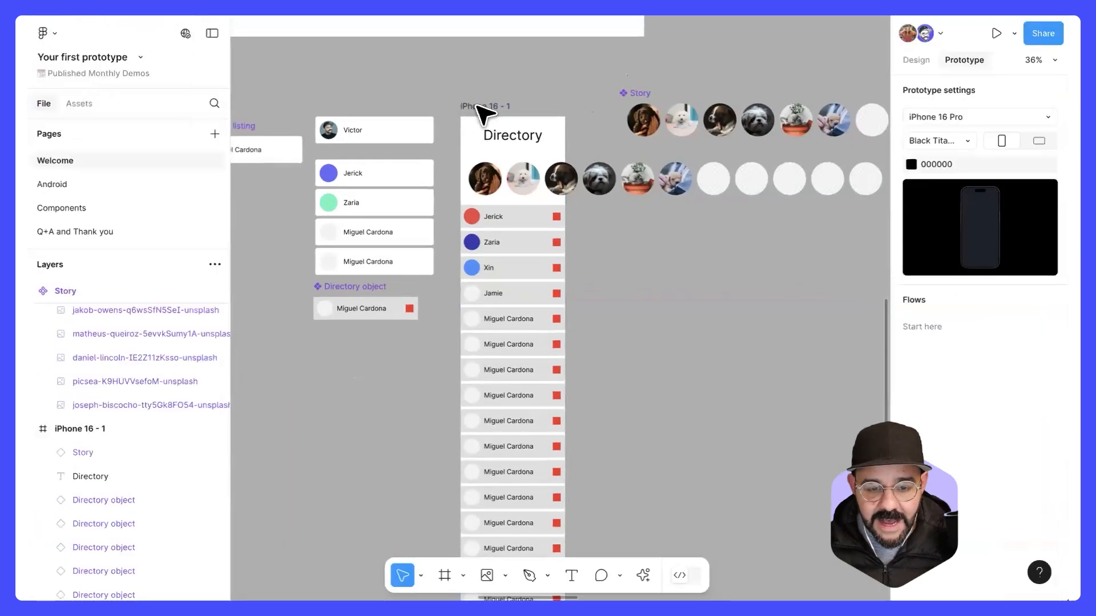
{"action": "left_click", "coordinate": [488, 109]}
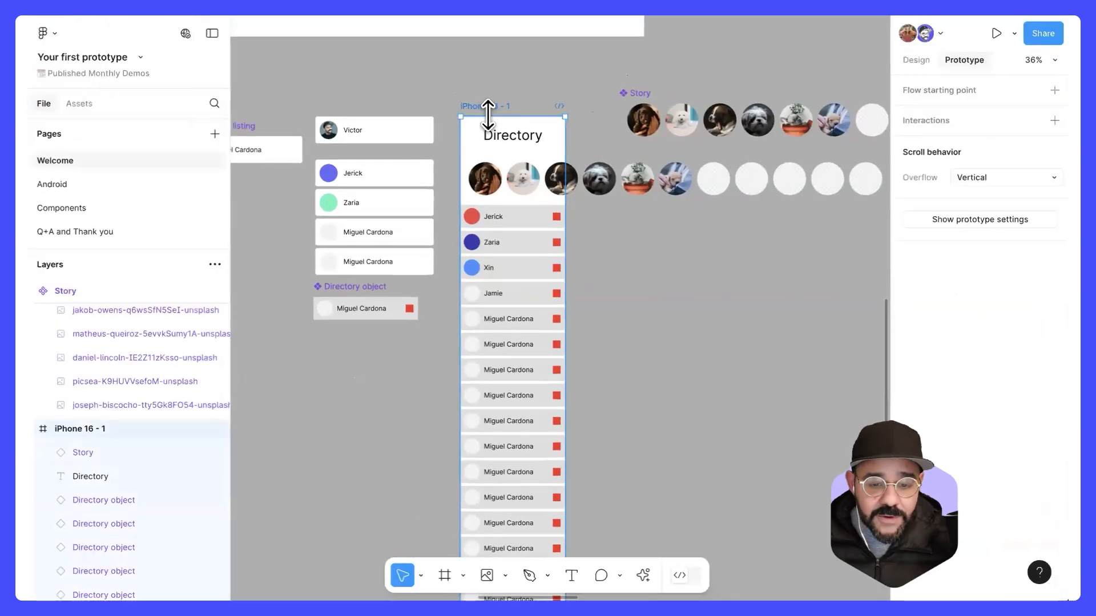
{"action": "scroll", "coordinate": [484, 117], "scroll_direction": "up", "scroll_amount": 3}
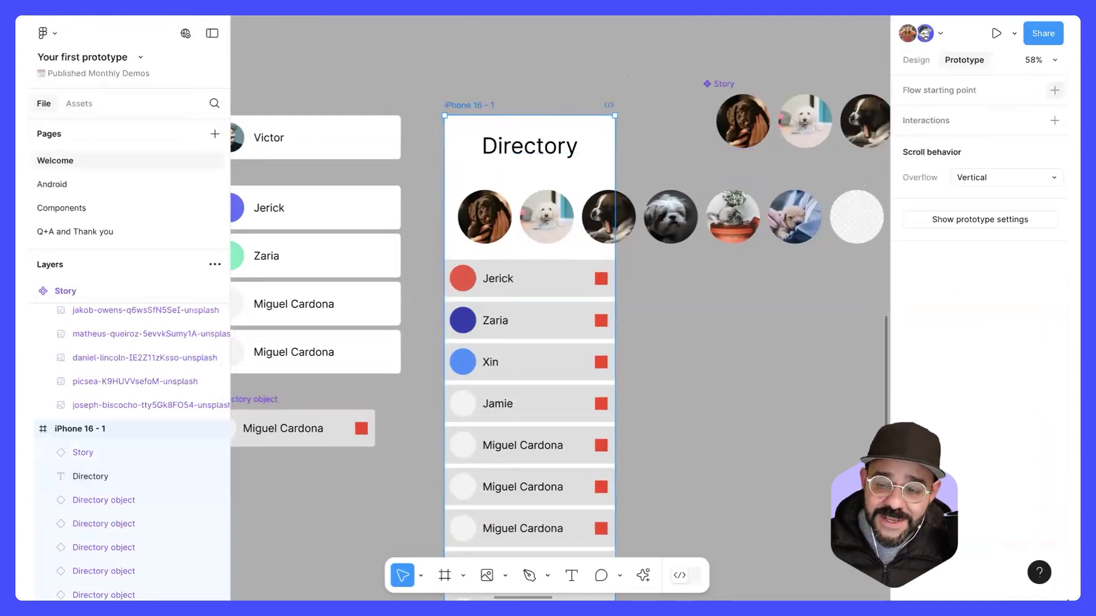
{"action": "left_click", "coordinate": [1054, 90]}
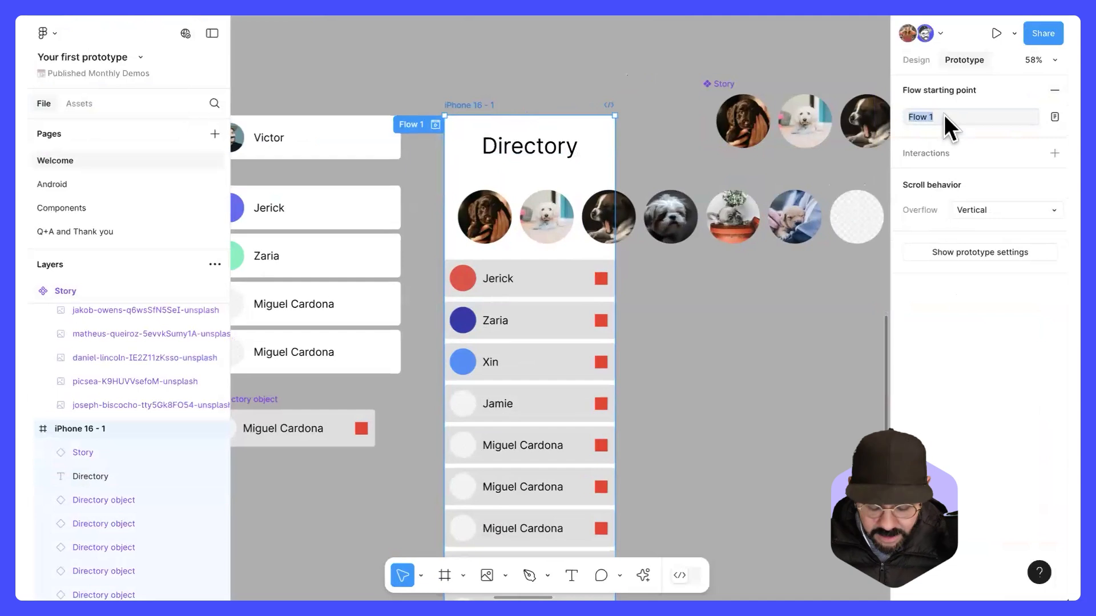
{"action": "type", "text": "Directory"}
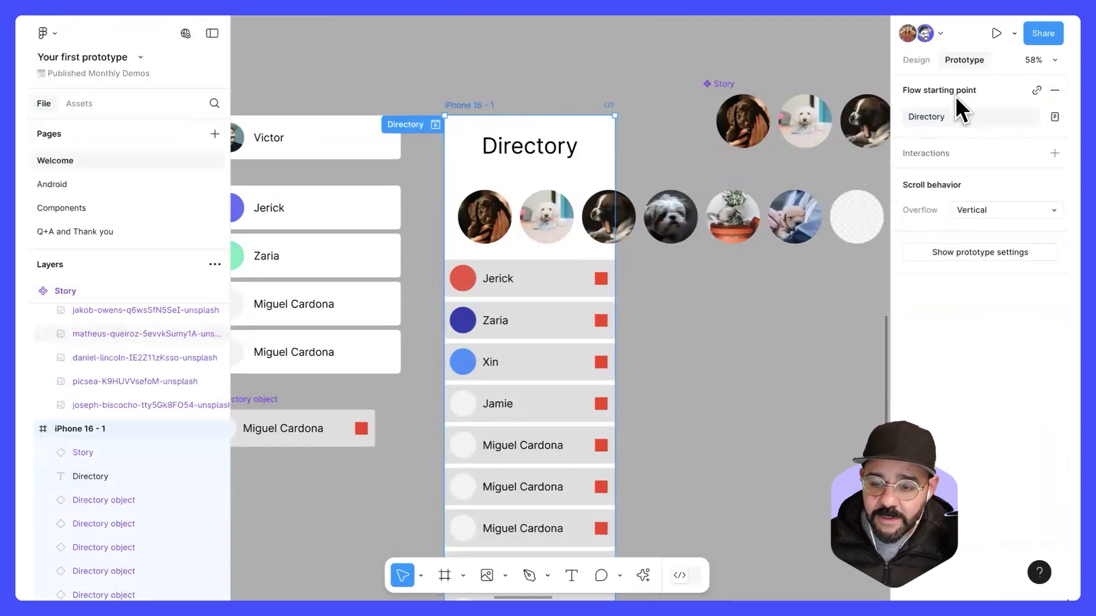
Step: Examine the Interactive Flows explanation slide on the canvas and return to the iPhone 16 - 1 frame
{"action": "scroll", "coordinate": [521, 111], "scroll_direction": "down", "scroll_amount": 5}
{"action": "left_click_drag", "start_coordinate": [785, 145], "coordinate": [687, 225]}
{"action": "left_click_drag", "start_coordinate": [738, 67], "coordinate": [97, 344]}
{"action": "left_click_drag", "start_coordinate": [845, 246], "coordinate": [317, 238]}
{"action": "scroll", "coordinate": [601, 240], "scroll_direction": "up", "scroll_amount": 2}
{"action": "scroll", "coordinate": [600, 238], "scroll_direction": "up", "scroll_amount": 1}
{"action": "scroll", "coordinate": [594, 237], "scroll_direction": "down", "scroll_amount": 1}
{"action": "left_click_drag", "start_coordinate": [594, 241], "coordinate": [628, 230]}
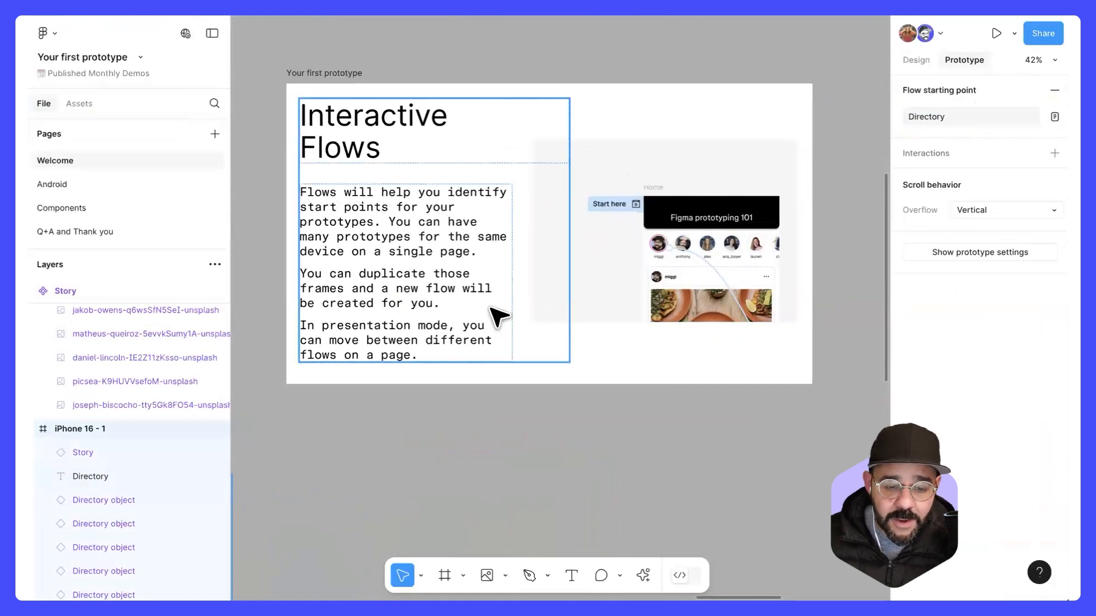
{"action": "scroll", "coordinate": [441, 420], "scroll_direction": "down", "scroll_amount": 3}
{"action": "left_click_drag", "start_coordinate": [441, 419], "coordinate": [725, 322]}
{"action": "left_click_drag", "start_coordinate": [419, 405], "coordinate": [771, 316]}
{"action": "left_click_drag", "start_coordinate": [296, 371], "coordinate": [703, 284]}
{"action": "scroll", "coordinate": [462, 175], "scroll_direction": "up", "scroll_amount": 3}
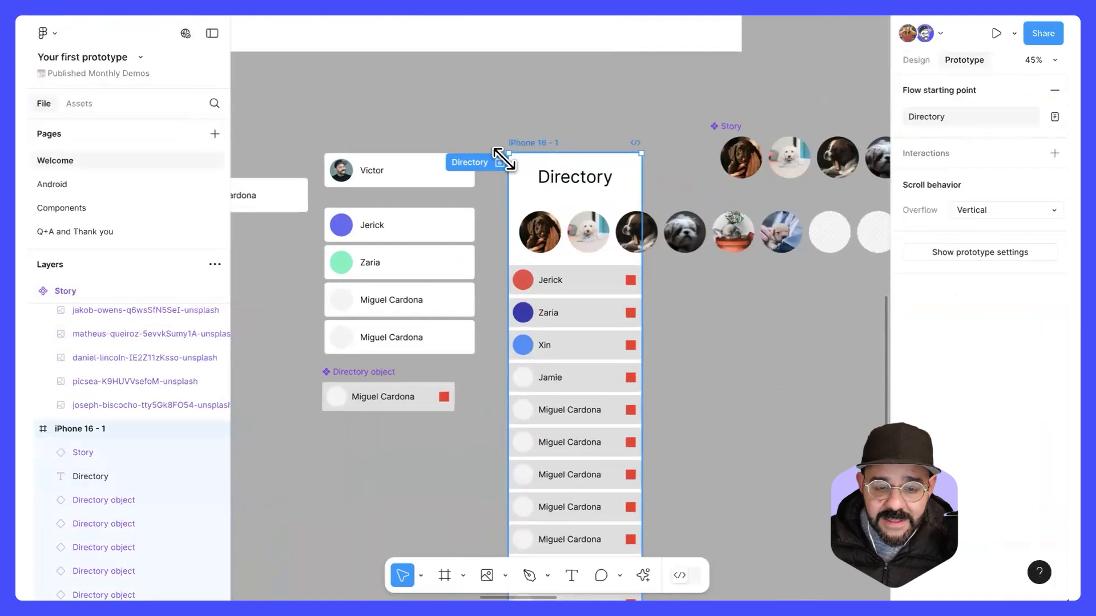
Step: Present the prototype and switch between the Start here and Directory flows, ending on Directory
{"action": "left_click", "coordinate": [1014, 32]}
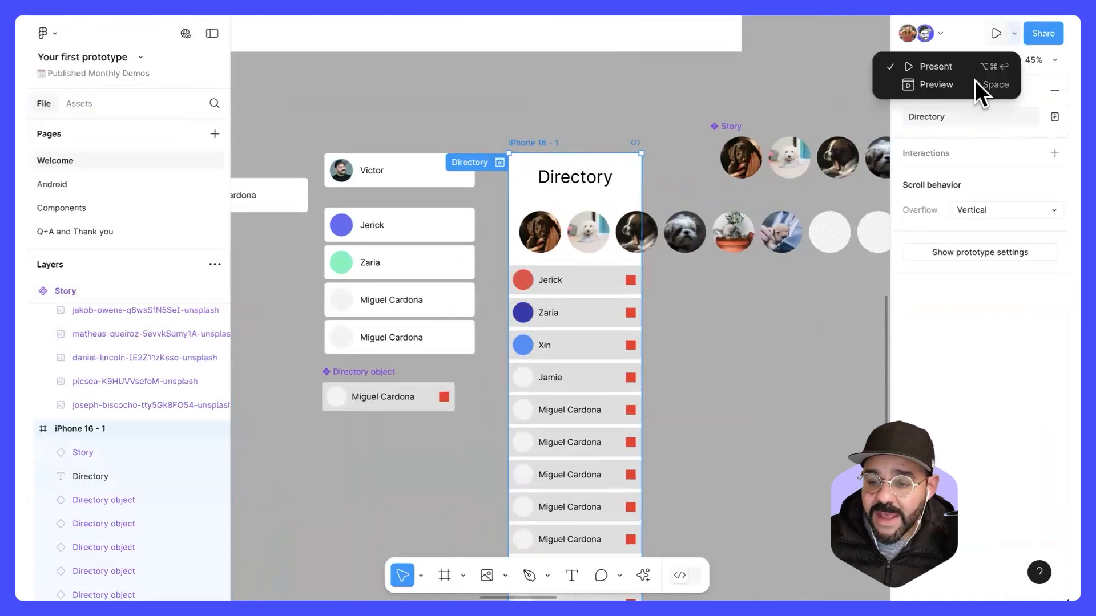
{"action": "left_click", "coordinate": [973, 69]}
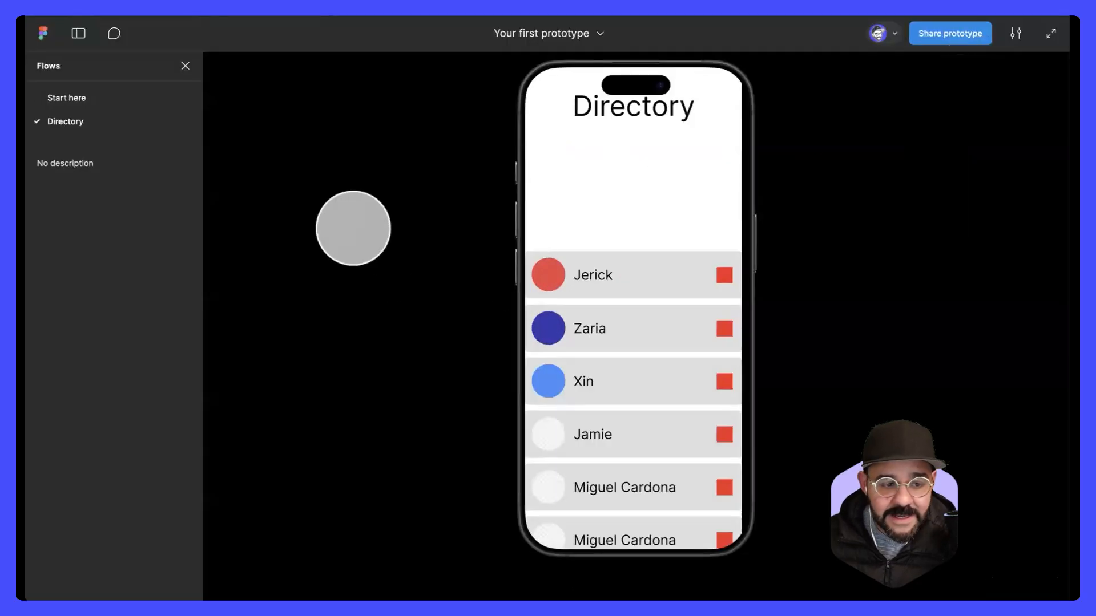
{"action": "left_click", "coordinate": [87, 98]}
{"action": "left_click", "coordinate": [86, 109]}
{"action": "left_click", "coordinate": [87, 98]}
{"action": "left_click", "coordinate": [85, 122]}
{"action": "left_click", "coordinate": [87, 101]}
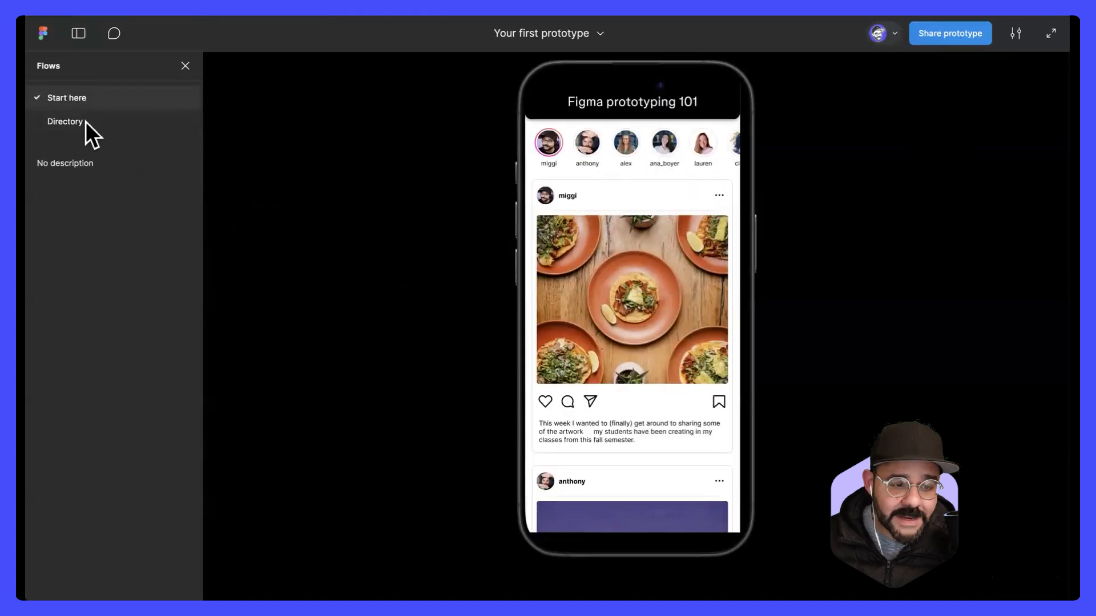
{"action": "left_click", "coordinate": [86, 122]}
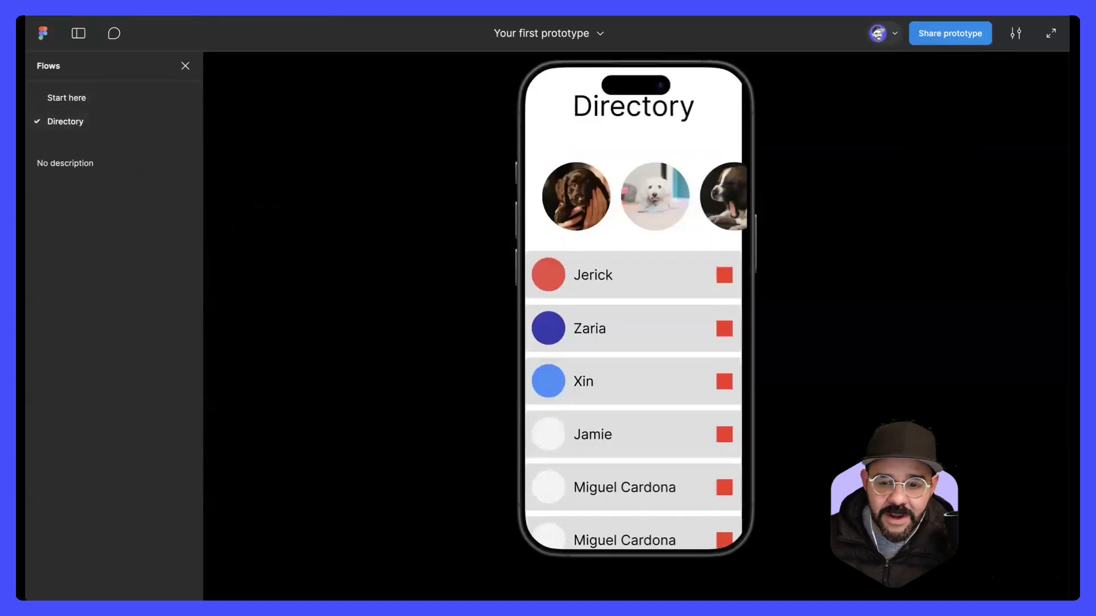
Step: Test the presented Directory flow by scrolling the list vertically and swiping the story row sideways
{"action": "scroll", "coordinate": [666, 320], "scroll_direction": "down", "scroll_amount": 1}
{"action": "scroll", "coordinate": [648, 366], "scroll_direction": "down", "scroll_amount": 6}
{"action": "scroll", "coordinate": [643, 247], "scroll_direction": "up", "scroll_amount": 10}
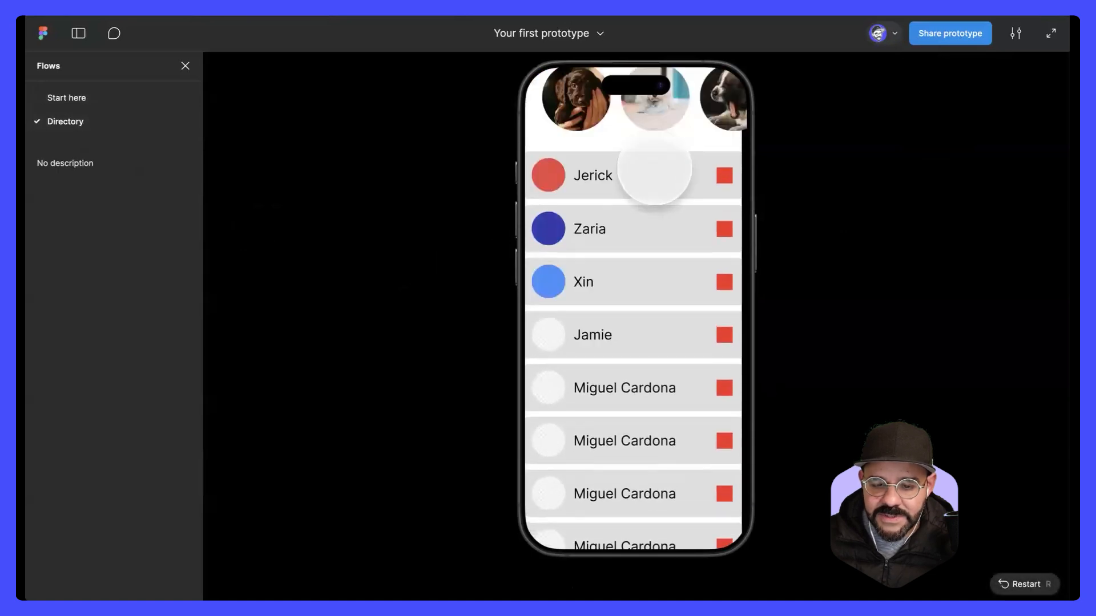
{"action": "left_click_drag", "start_coordinate": [702, 196], "coordinate": [460, 210]}
{"action": "left_click_drag", "start_coordinate": [591, 204], "coordinate": [832, 215]}
{"action": "left_click_drag", "start_coordinate": [685, 225], "coordinate": [352, 247]}
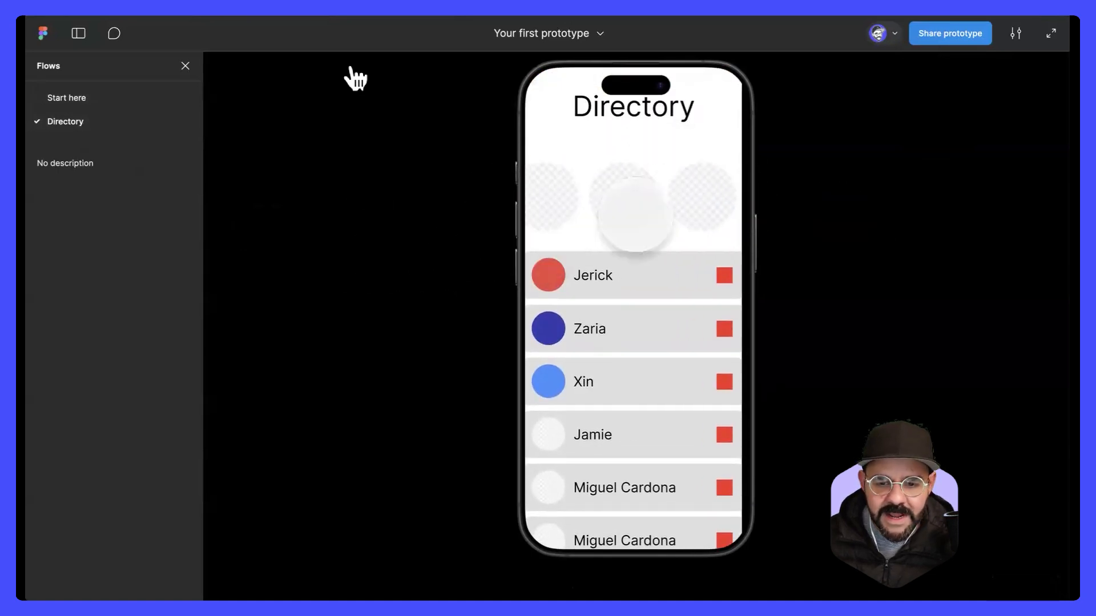
Step: Return to the design file and set the prototype device to iPhone 16 in the prototype settings
{"action": "left_click", "coordinate": [155, 10]}
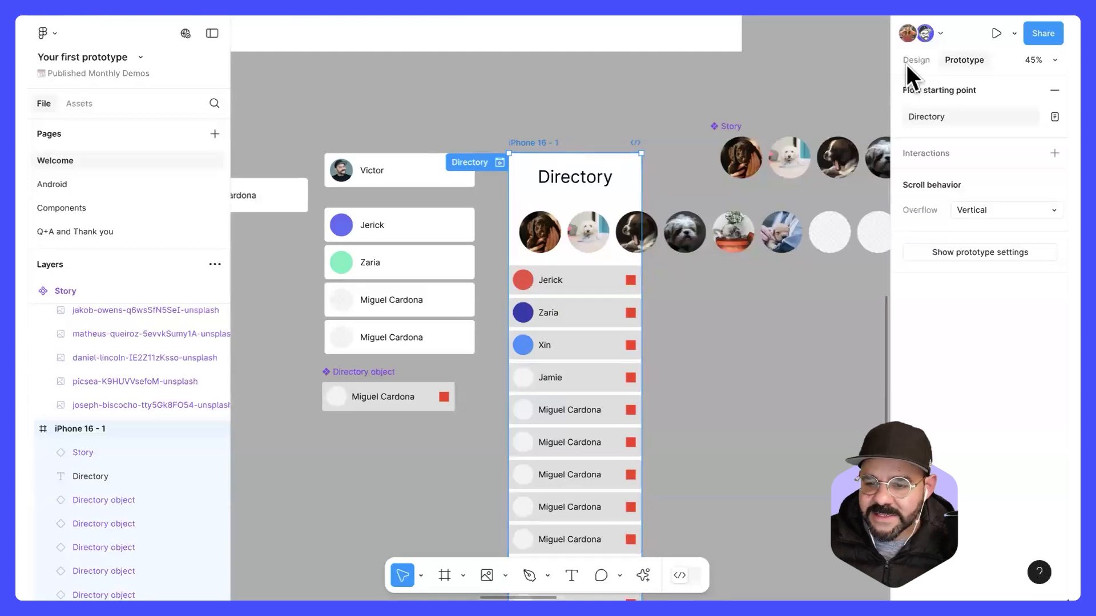
{"action": "left_click", "coordinate": [966, 252]}
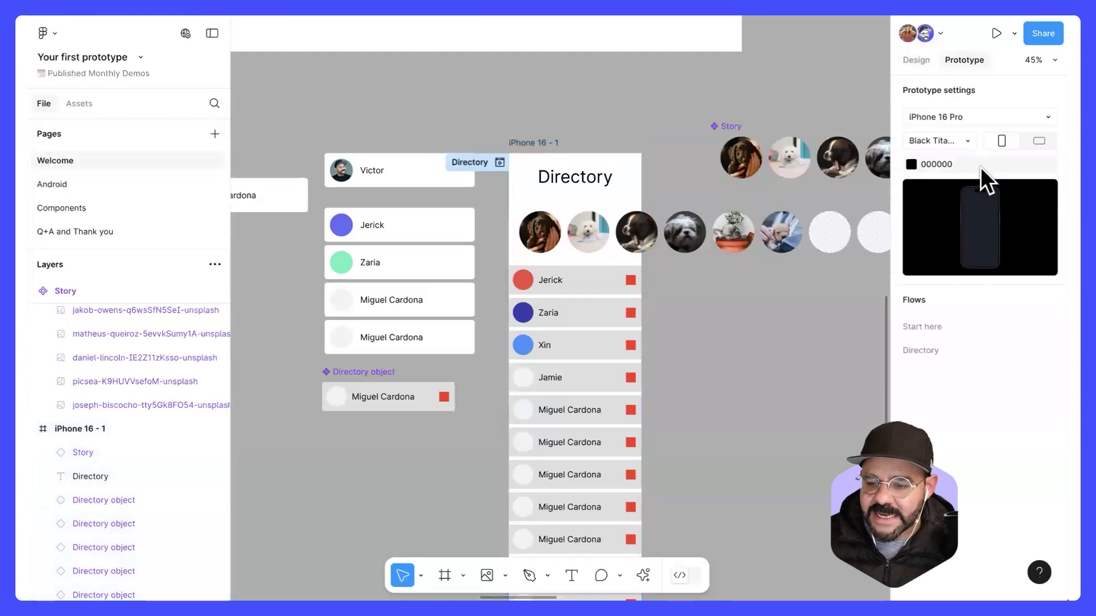
{"action": "left_click", "coordinate": [982, 113]}
{"action": "left_click", "coordinate": [977, 99]}
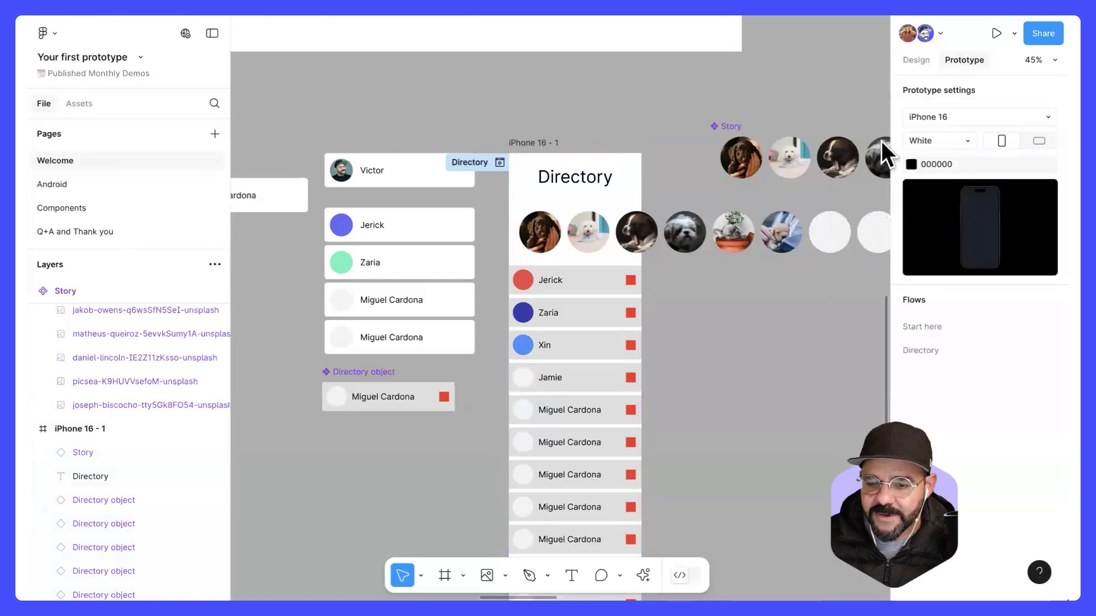
Step: Present the prototype on the iPhone 16 device and test the Directory flow's sideways story row and vertical list scrolling
{"action": "left_click", "coordinate": [1011, 33]}
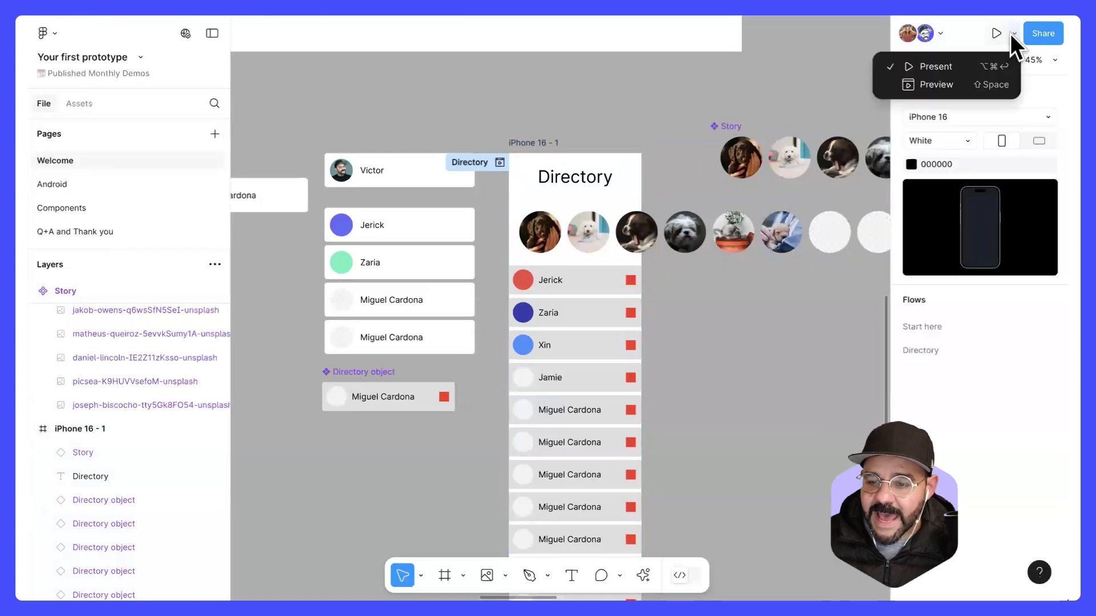
{"action": "left_click", "coordinate": [981, 68]}
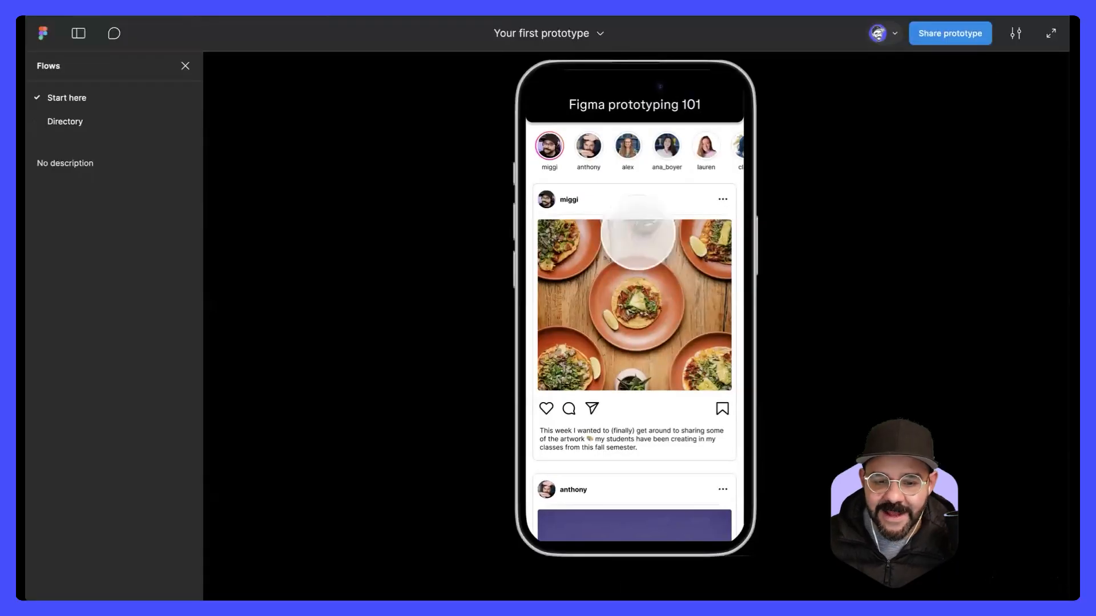
{"action": "left_click", "coordinate": [95, 126]}
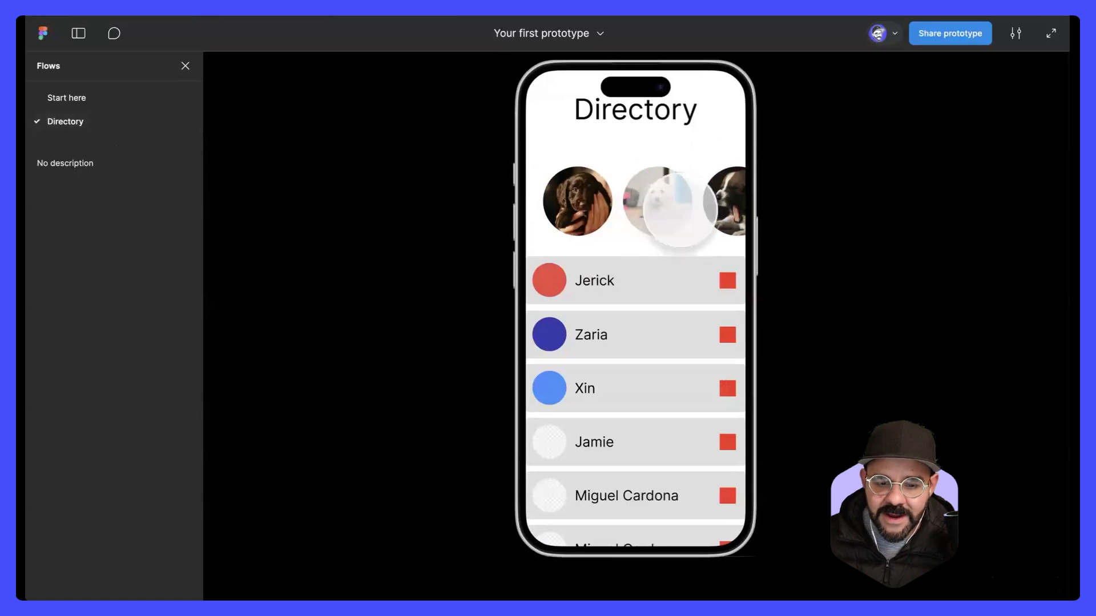
{"action": "left_click_drag", "start_coordinate": [613, 231], "coordinate": [320, 238]}
{"action": "left_click_drag", "start_coordinate": [541, 208], "coordinate": [677, 237]}
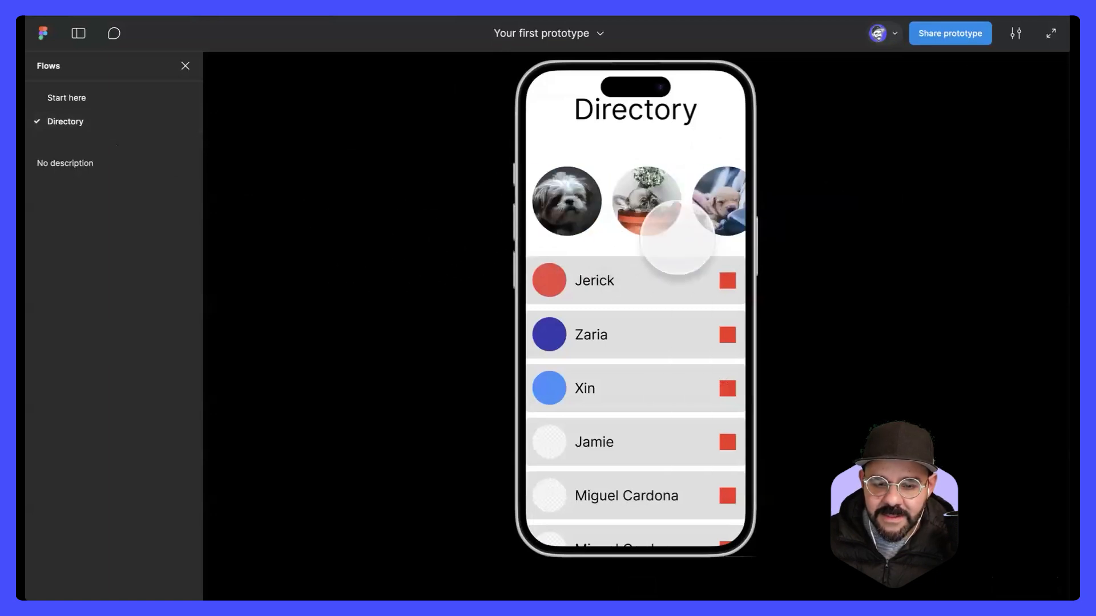
{"action": "left_click_drag", "start_coordinate": [683, 332], "coordinate": [646, 110]}
{"action": "left_click_drag", "start_coordinate": [649, 153], "coordinate": [621, 443]}
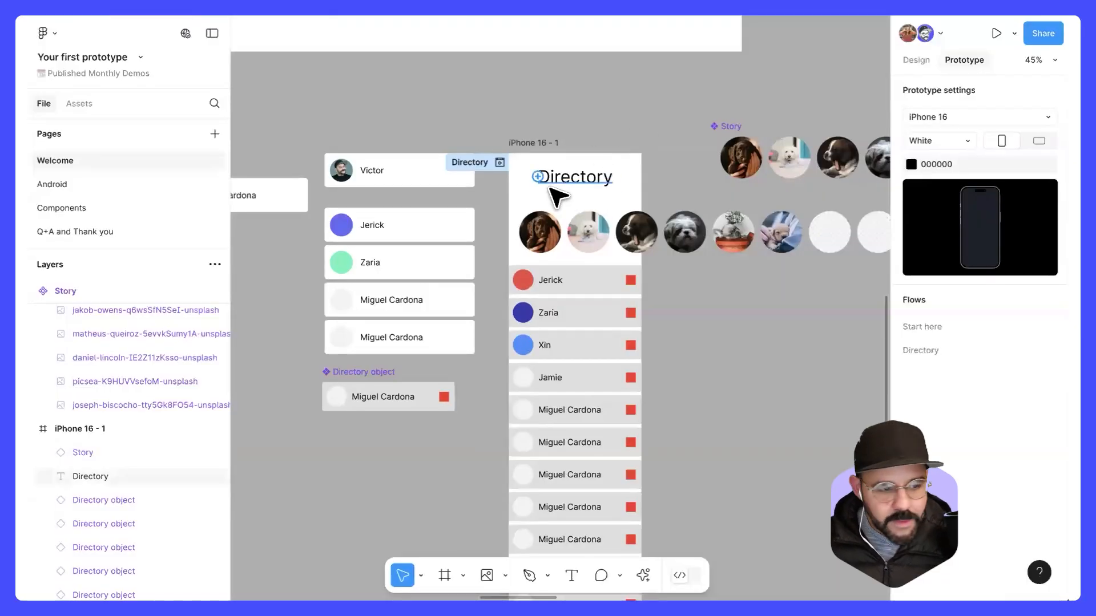
Step: Show the available scroll position options for the story row in the iPhone 16 - 1 frame
{"action": "left_click", "coordinate": [575, 217]}
{"action": "scroll", "coordinate": [567, 220], "scroll_direction": "up", "scroll_amount": 3}
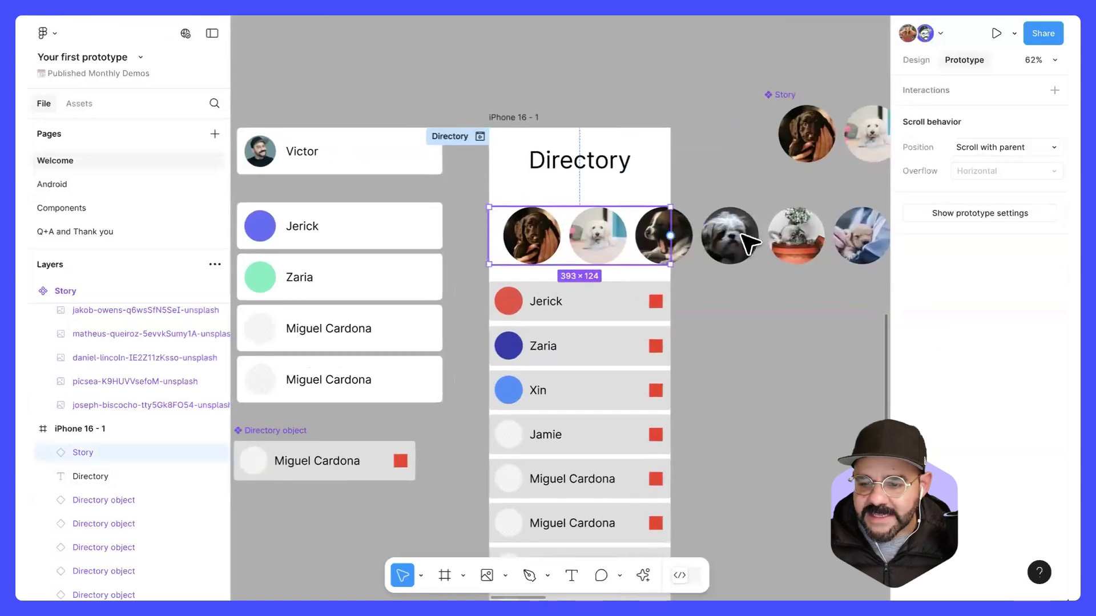
{"action": "left_click", "coordinate": [1033, 147]}
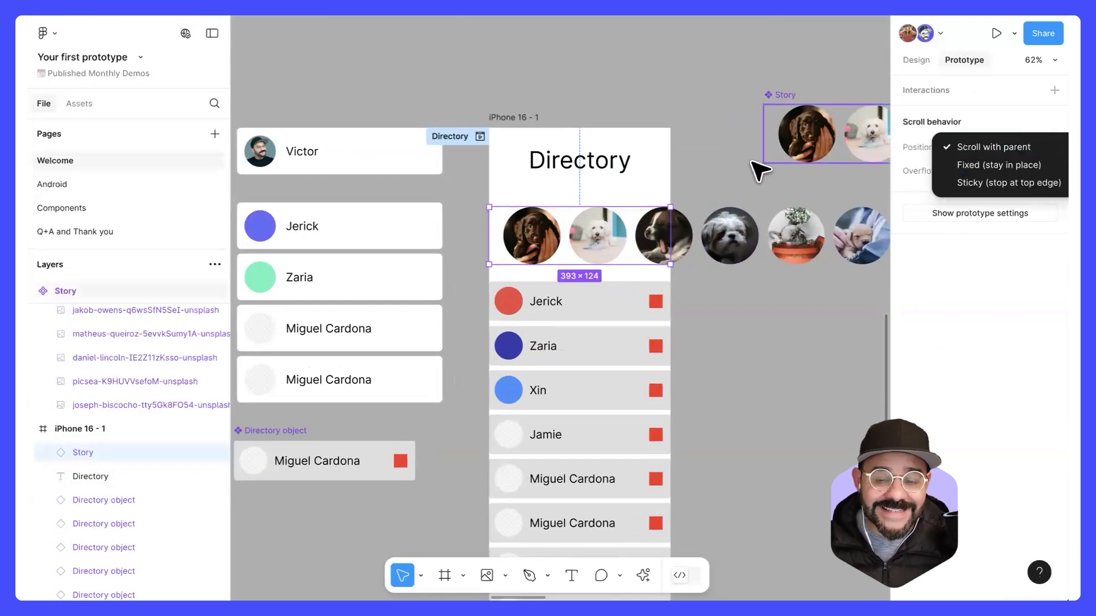
{"action": "left_click", "coordinate": [725, 167]}
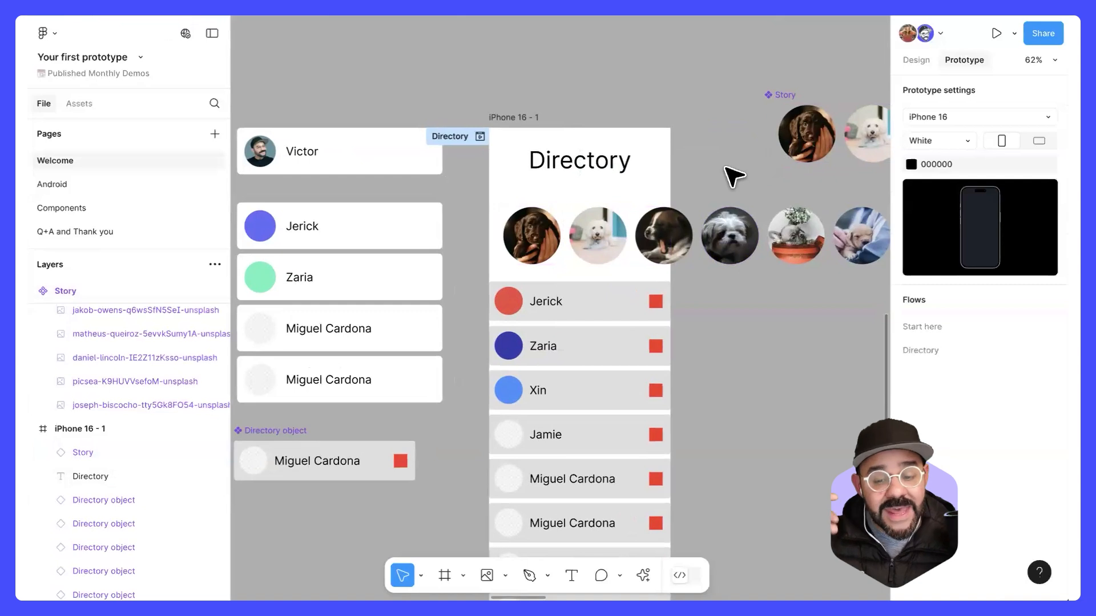
Step: Make the story row's hidden fill visible and change it to a near-black colour
{"action": "left_click", "coordinate": [599, 227]}
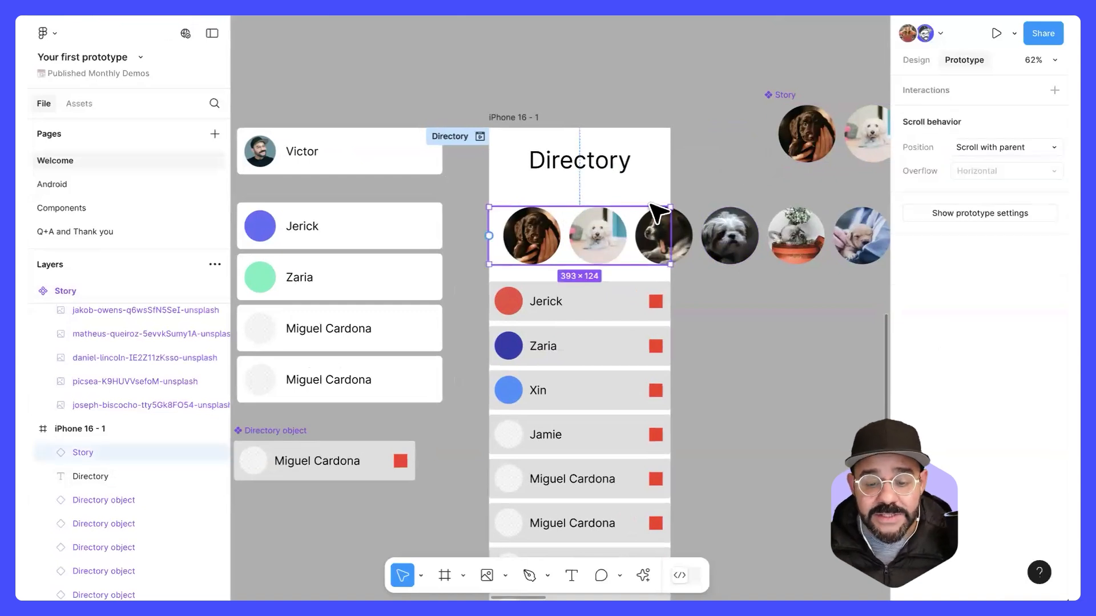
{"action": "left_click", "coordinate": [920, 60]}
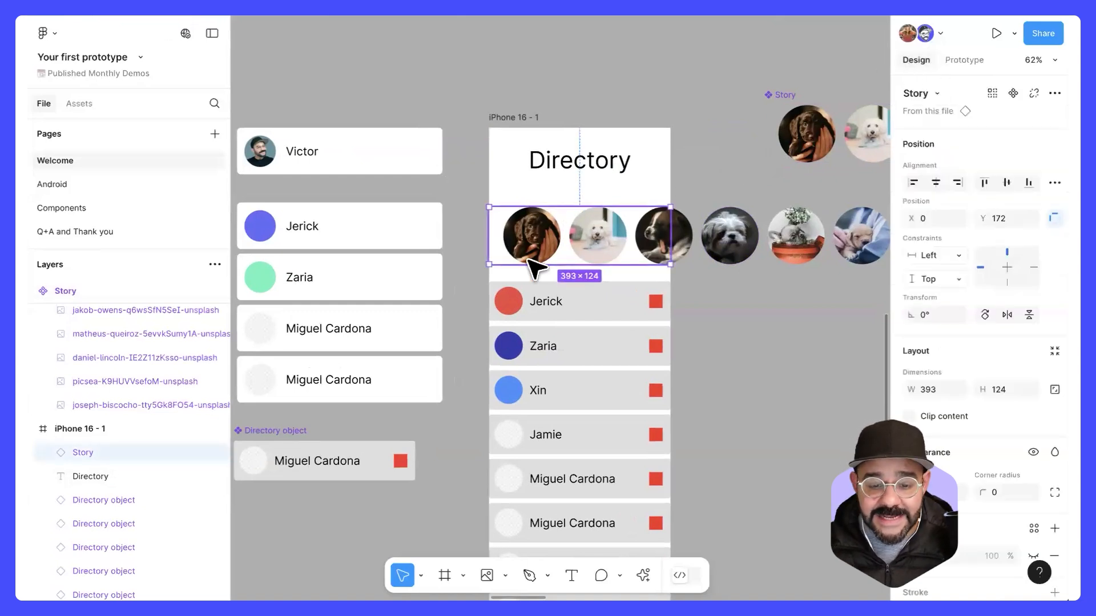
{"action": "scroll", "coordinate": [916, 408], "scroll_direction": "down", "scroll_amount": 3}
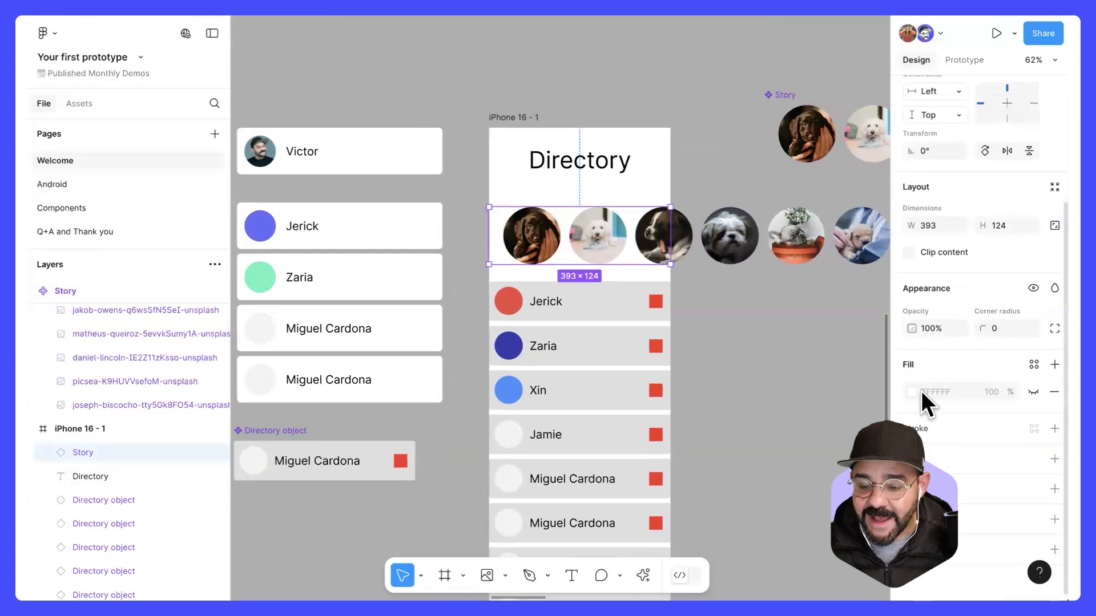
{"action": "left_click", "coordinate": [1028, 388]}
{"action": "left_click", "coordinate": [911, 391]}
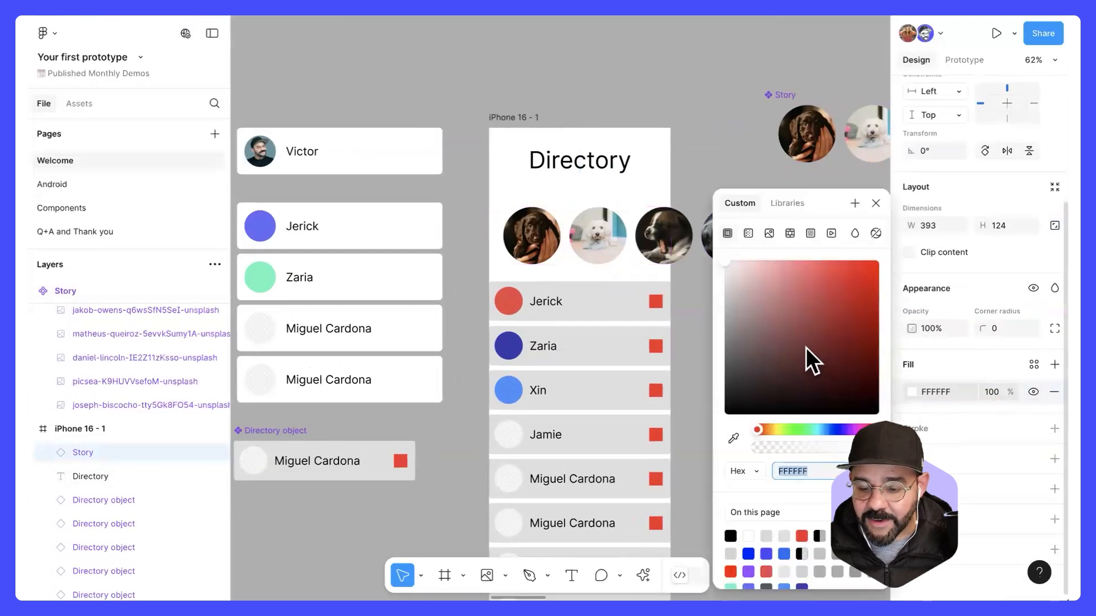
{"action": "left_click_drag", "start_coordinate": [806, 347], "coordinate": [692, 381]}
{"action": "left_click", "coordinate": [707, 170]}
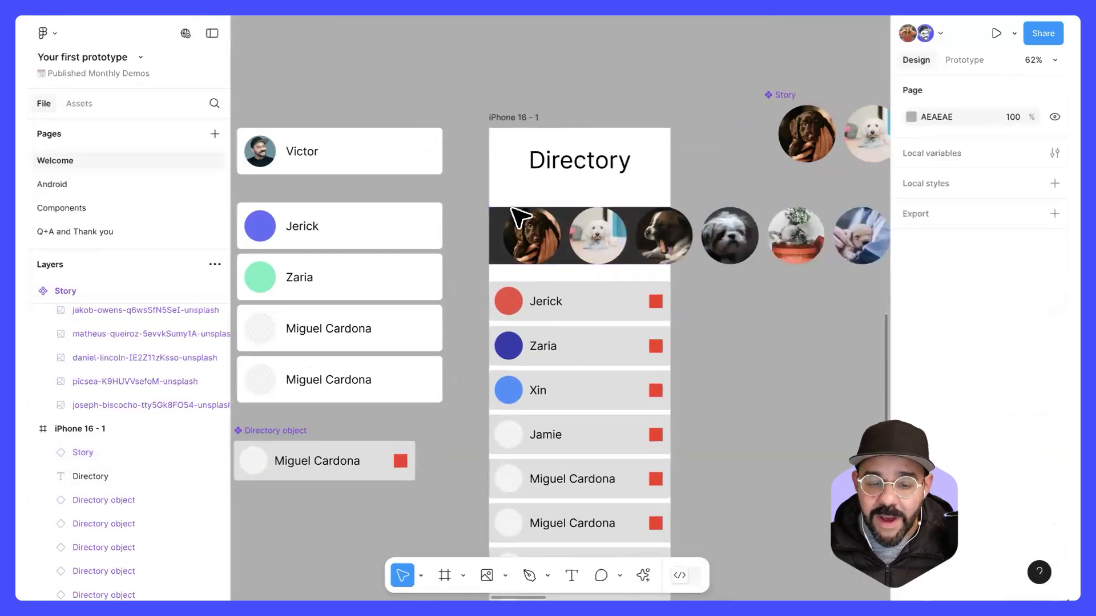
Step: Set the story row's scroll position to Fixed (stay in place)
{"action": "left_click", "coordinate": [601, 220]}
{"action": "left_click", "coordinate": [957, 59]}
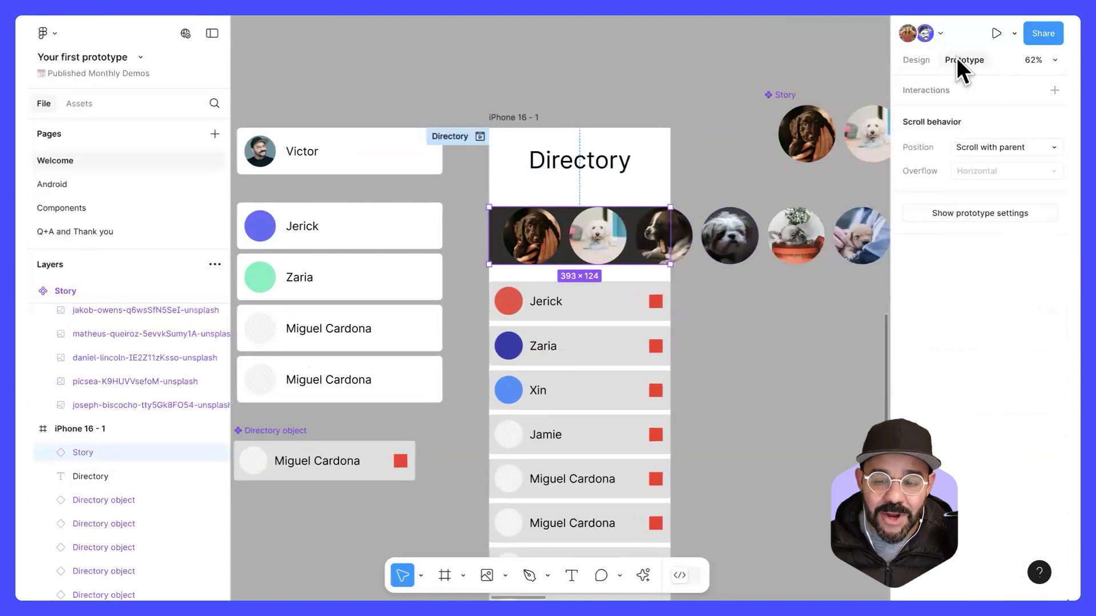
{"action": "left_click", "coordinate": [1009, 142]}
{"action": "left_click", "coordinate": [1026, 166]}
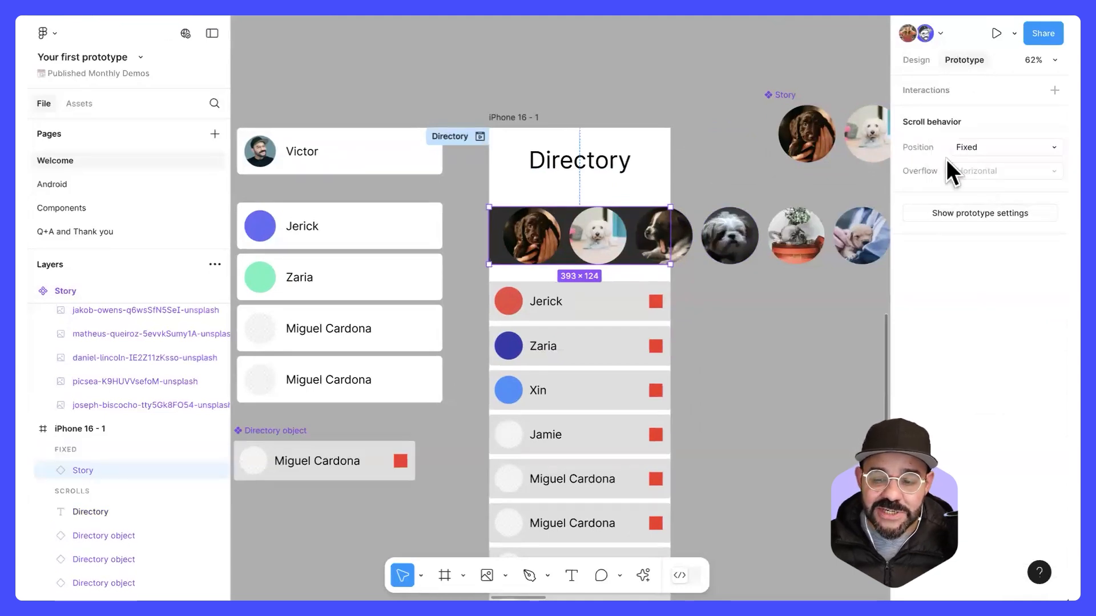
Step: Preview the Directory flow inline, scroll the list vertically behind the fixed story row, swipe the row sideways, and close the preview
{"action": "left_click", "coordinate": [481, 138]}
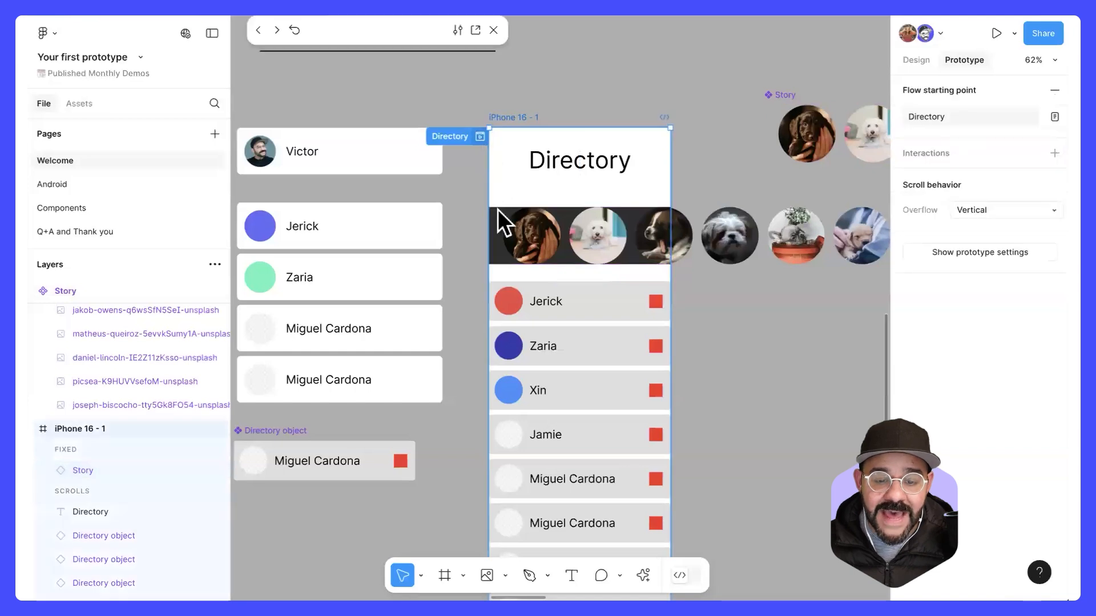
{"action": "scroll", "coordinate": [383, 285], "scroll_direction": "down", "scroll_amount": 8}
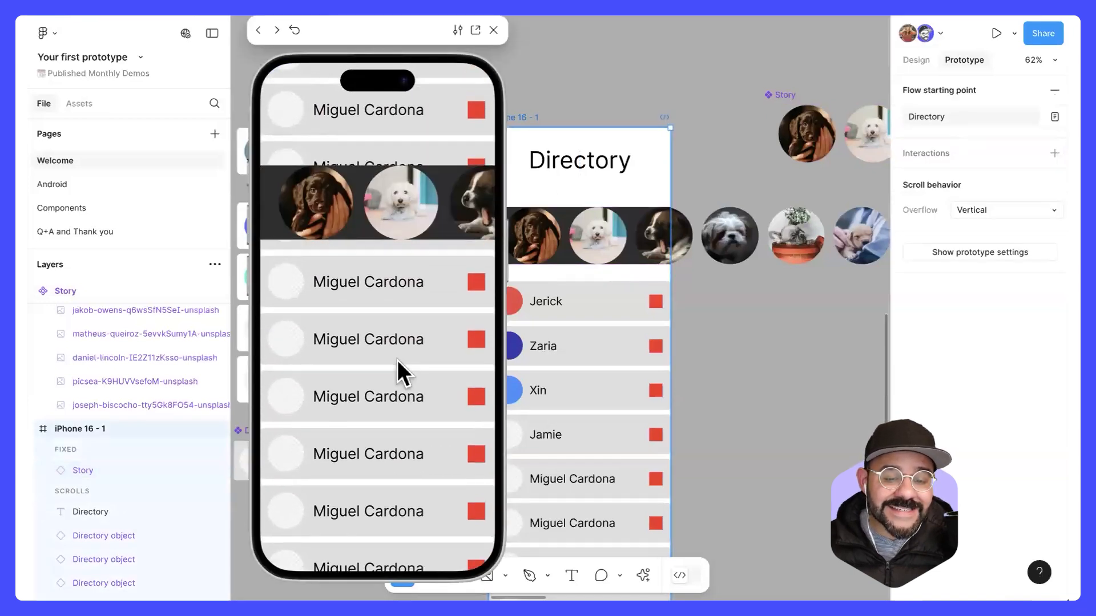
{"action": "scroll", "coordinate": [391, 384], "scroll_direction": "up", "scroll_amount": 6}
{"action": "scroll", "coordinate": [399, 467], "scroll_direction": "down", "scroll_amount": 3}
{"action": "scroll", "coordinate": [396, 422], "scroll_direction": "up", "scroll_amount": 4}
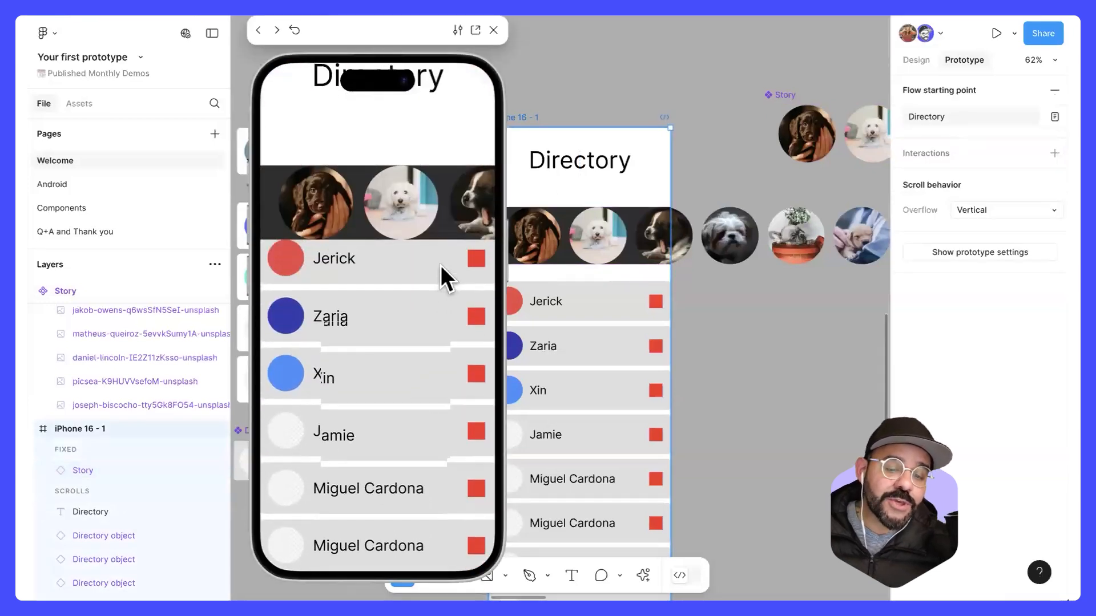
{"action": "scroll", "coordinate": [376, 221], "scroll_direction": "right", "scroll_amount": 5}
{"action": "scroll", "coordinate": [354, 204], "scroll_direction": "left", "scroll_amount": 5}
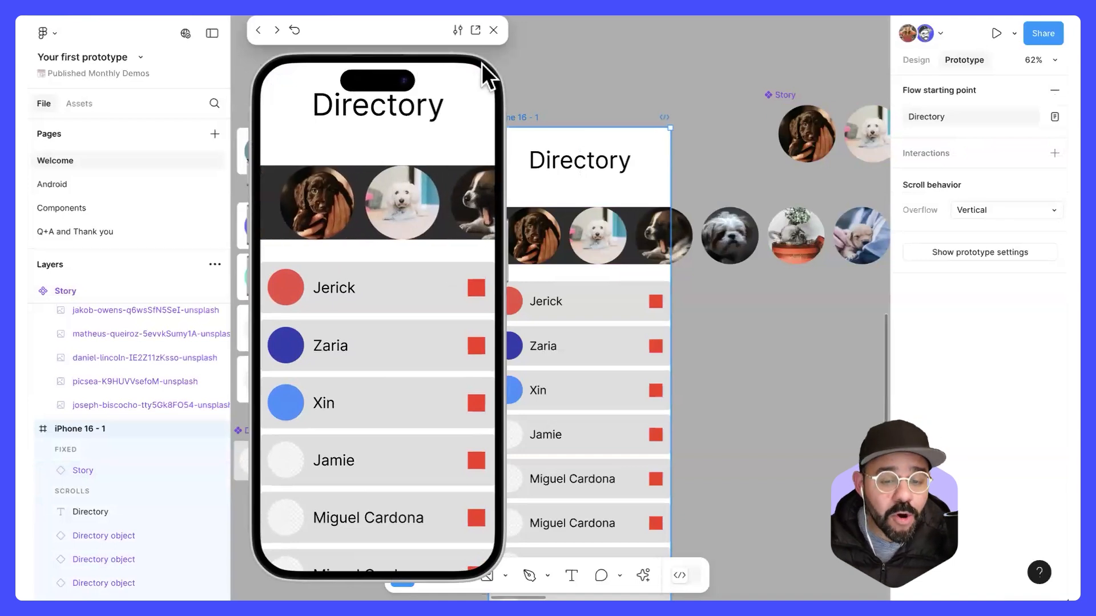
{"action": "left_click", "coordinate": [493, 30]}
Step: Set the story row's scroll position back to Scroll with parent
{"action": "left_click", "coordinate": [846, 232]}
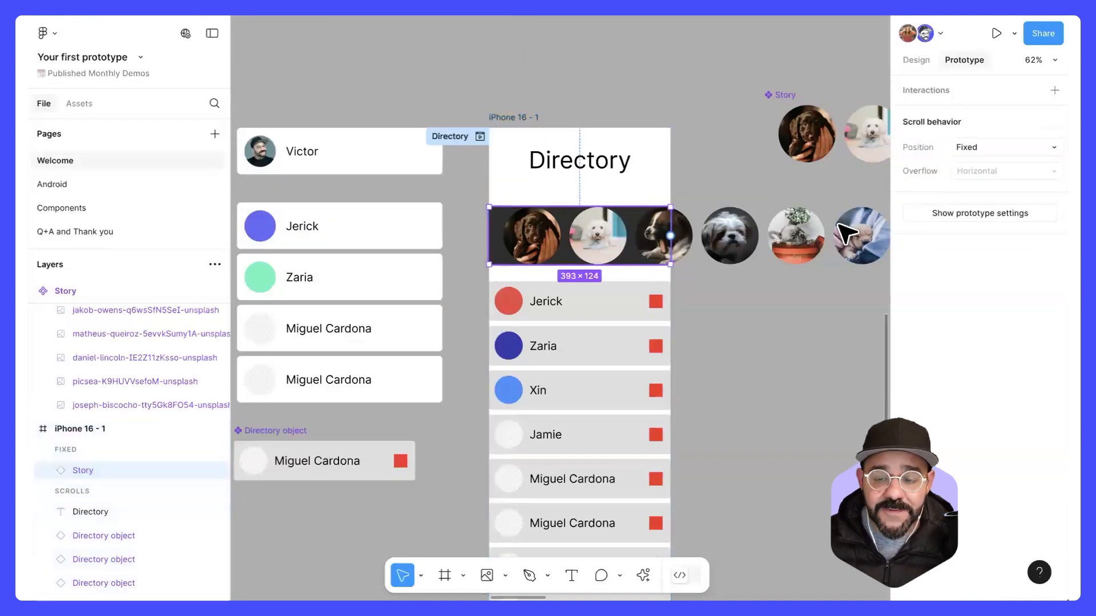
{"action": "left_click", "coordinate": [980, 146]}
{"action": "left_click", "coordinate": [976, 130]}
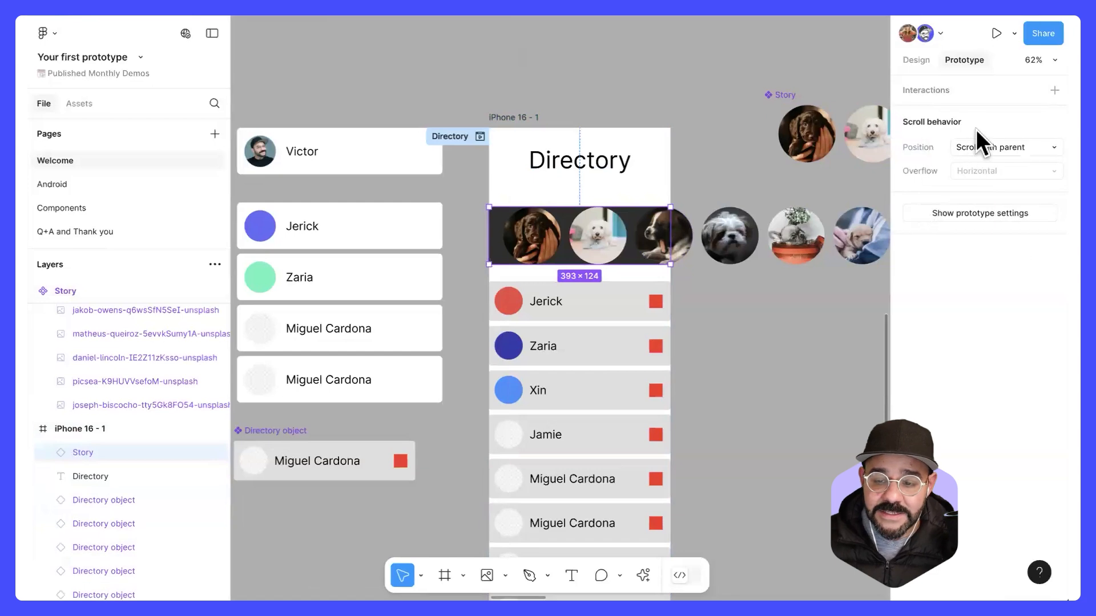
Step: Preview the Directory flow to check the title's placement under the phone's camera cutout, and close the preview
{"action": "left_click", "coordinate": [480, 136]}
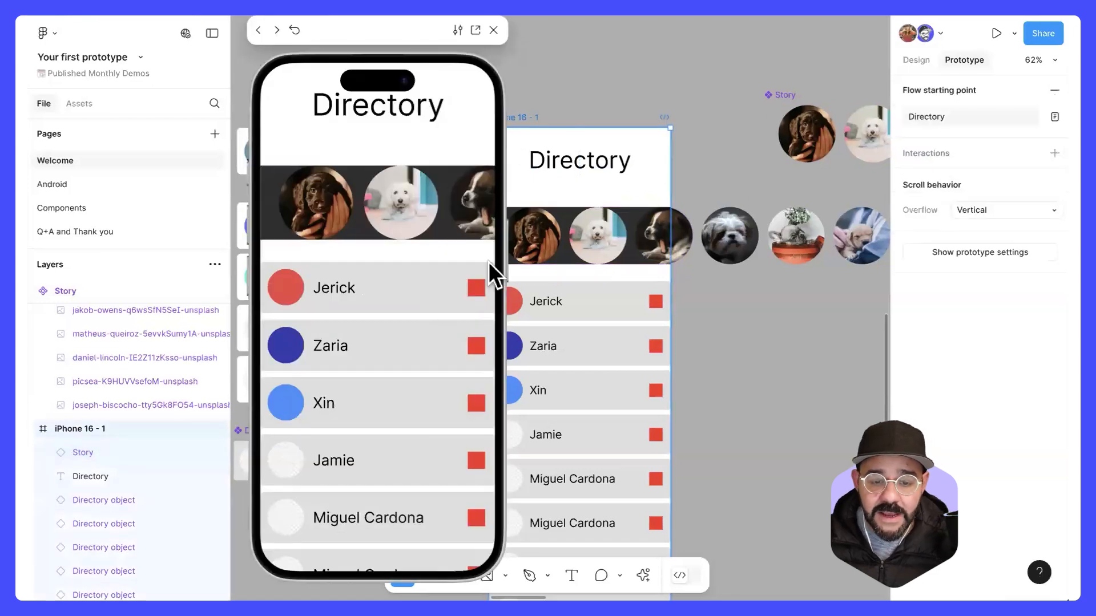
{"action": "left_click_drag", "start_coordinate": [437, 94], "coordinate": [450, 194]}
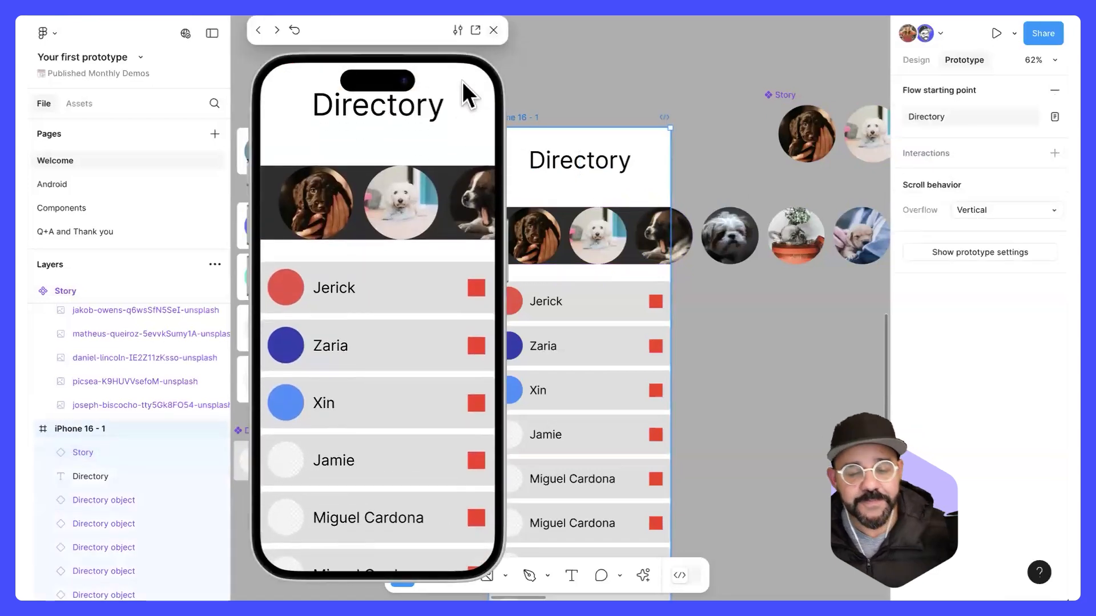
{"action": "left_click", "coordinate": [496, 30]}
Step: Move the Directory title slightly lower in the white header area of the iPhone 16 - 1 frame
{"action": "left_click", "coordinate": [570, 158]}
{"action": "left_click_drag", "start_coordinate": [570, 171], "coordinate": [571, 186]}
{"action": "left_click", "coordinate": [636, 122]}
Step: Turn on Clip content for the story row so its images are cut off at the phone frame's edge
{"action": "scroll", "coordinate": [665, 152], "scroll_direction": "down", "scroll_amount": 2}
{"action": "scroll", "coordinate": [628, 229], "scroll_direction": "right", "scroll_amount": 3}
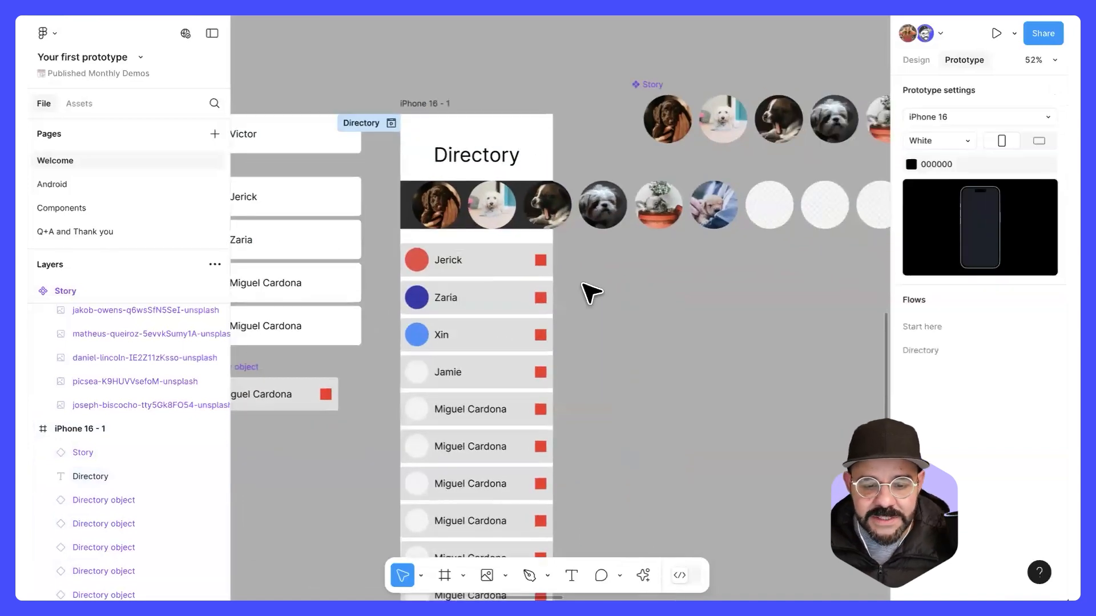
{"action": "scroll", "coordinate": [590, 285], "scroll_direction": "down", "scroll_amount": 3}
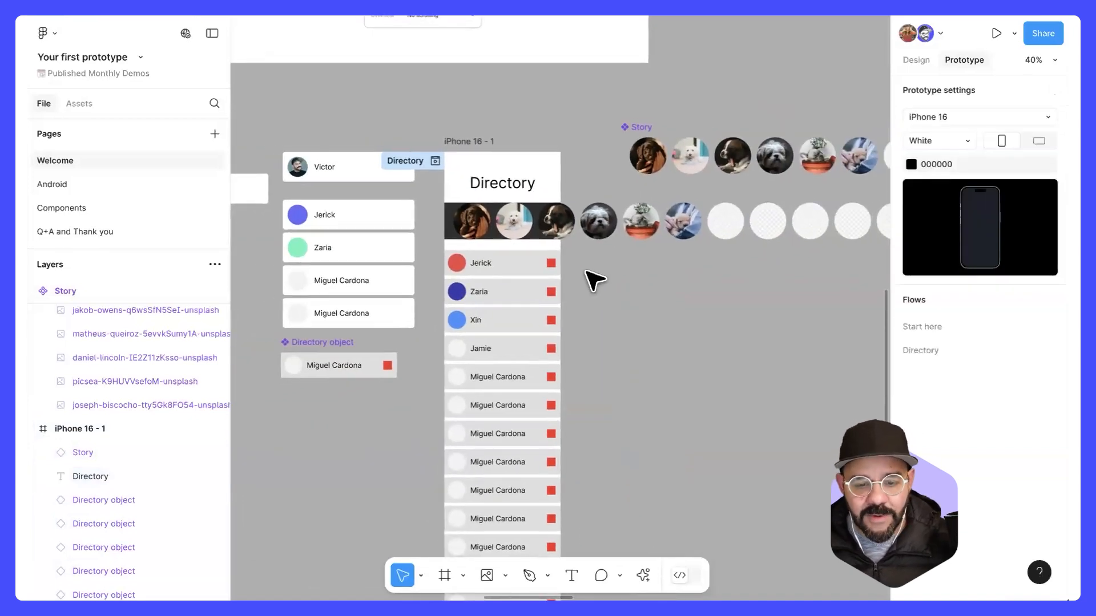
{"action": "left_click", "coordinate": [514, 231]}
{"action": "scroll", "coordinate": [437, 251], "scroll_direction": "up", "scroll_amount": 4}
{"action": "left_click_drag", "start_coordinate": [752, 254], "coordinate": [627, 300]}
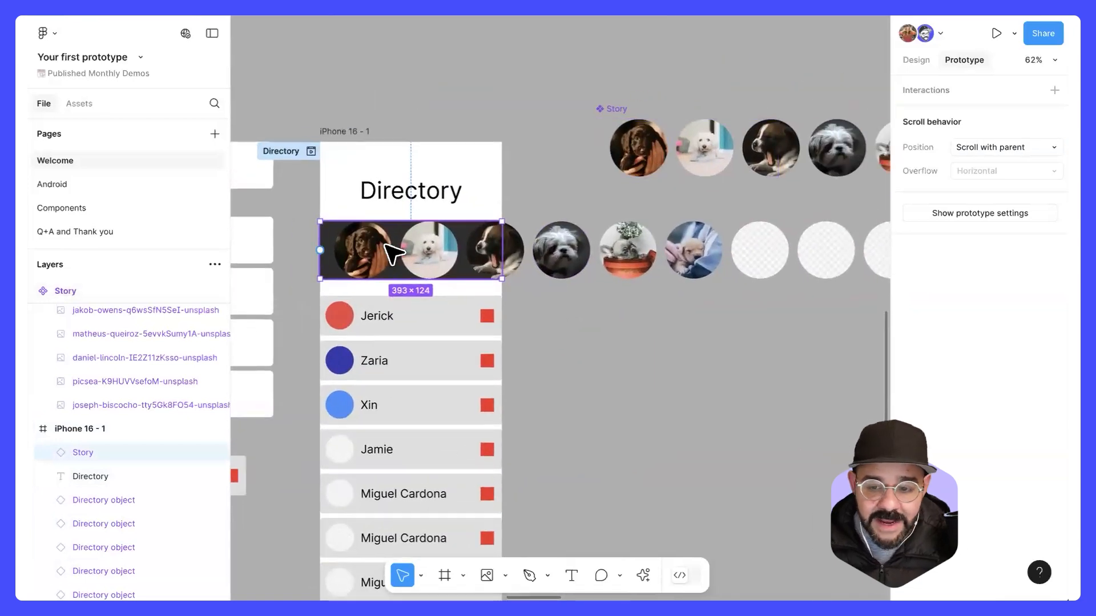
{"action": "left_click", "coordinate": [916, 58]}
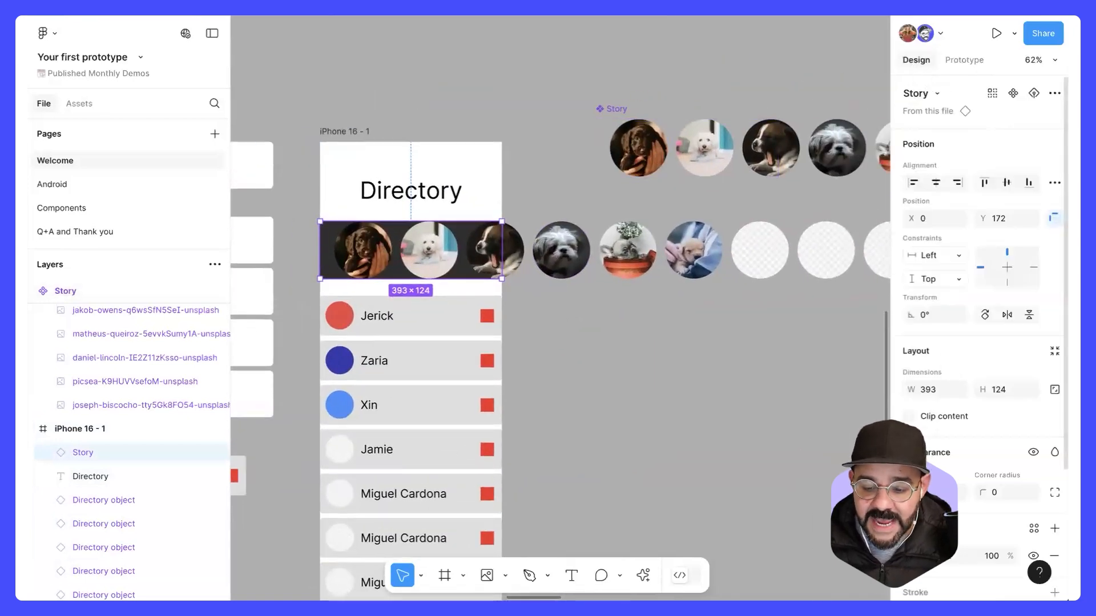
{"action": "left_click", "coordinate": [909, 414]}
{"action": "left_click", "coordinate": [639, 406]}
{"action": "left_click_drag", "start_coordinate": [639, 406], "coordinate": [794, 339]}
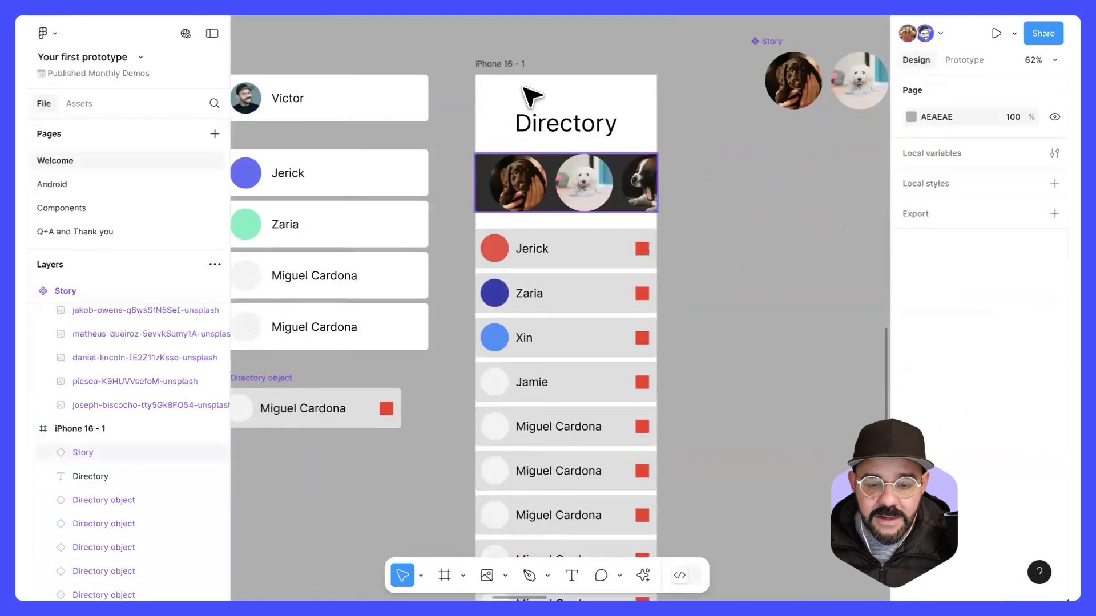
Step: Turn on Clip content for the iPhone 16 - 1 frame and shorten its height to about 910
{"action": "left_click", "coordinate": [522, 73]}
{"action": "scroll", "coordinate": [523, 73], "scroll_direction": "down", "scroll_amount": 5}
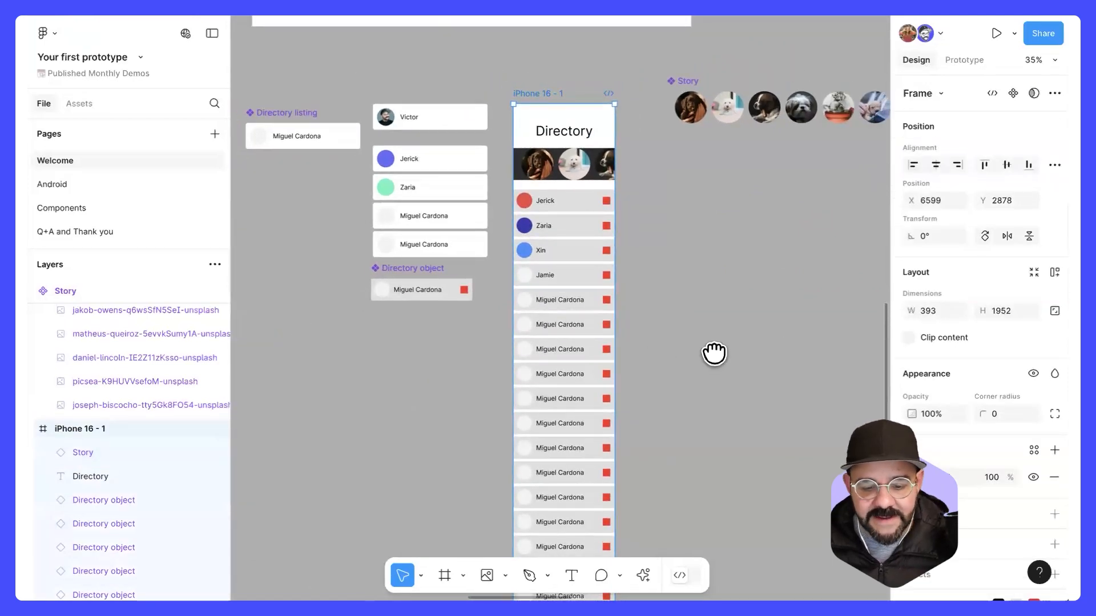
{"action": "scroll", "coordinate": [714, 352], "scroll_direction": "down", "scroll_amount": 3}
{"action": "left_click", "coordinate": [910, 337]}
{"action": "left_click_drag", "start_coordinate": [571, 512], "coordinate": [594, 183]}
{"action": "scroll", "coordinate": [643, 287], "scroll_direction": "up", "scroll_amount": 5}
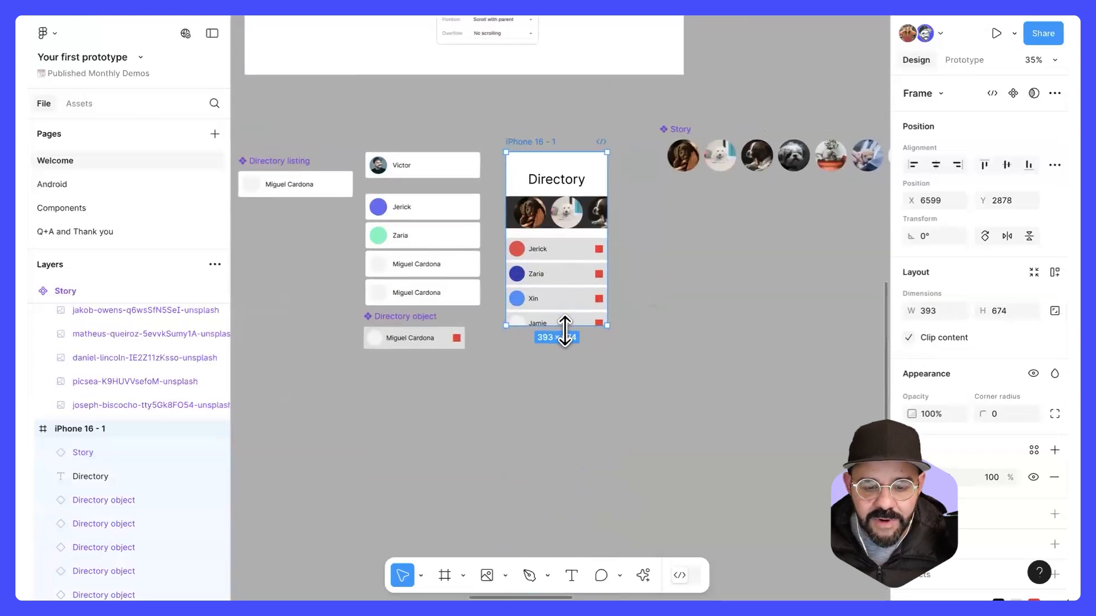
{"action": "left_click_drag", "start_coordinate": [565, 326], "coordinate": [563, 388]}
Step: Preview the Directory flow with the shortened frame, test vertical list scrolling and sideways story swiping, and close the preview
{"action": "left_click", "coordinate": [545, 129]}
{"action": "left_click", "coordinate": [537, 140]}
{"action": "left_click", "coordinate": [964, 60]}
{"action": "scroll", "coordinate": [489, 208], "scroll_direction": "up", "scroll_amount": 3}
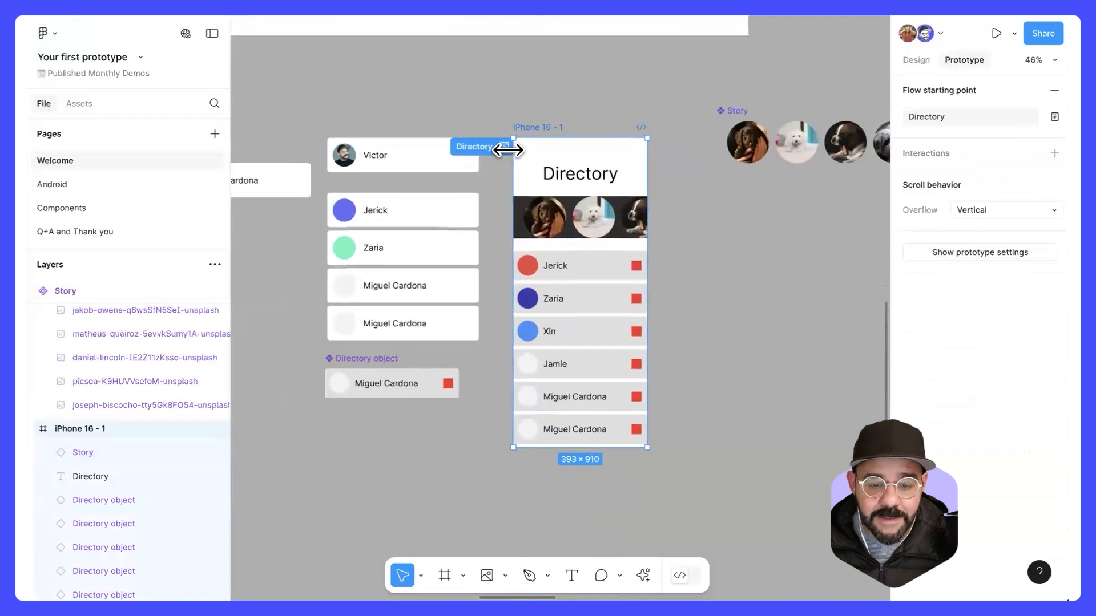
{"action": "left_click", "coordinate": [501, 145]}
{"action": "scroll", "coordinate": [421, 313], "scroll_direction": "down", "scroll_amount": 5}
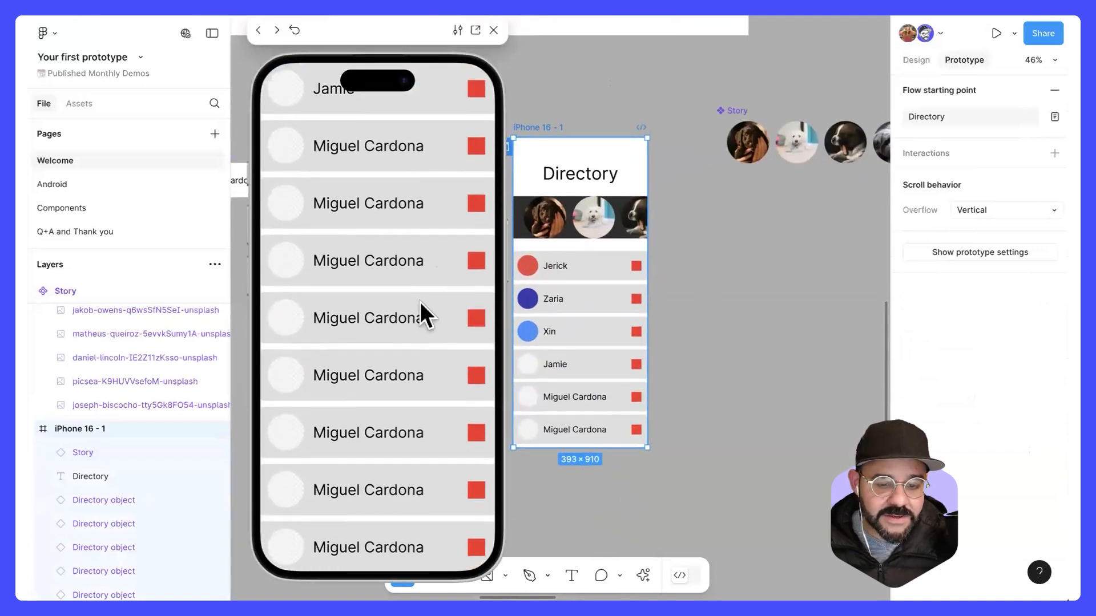
{"action": "scroll", "coordinate": [423, 200], "scroll_direction": "up", "scroll_amount": 6}
{"action": "left_click_drag", "start_coordinate": [430, 211], "coordinate": [364, 211]}
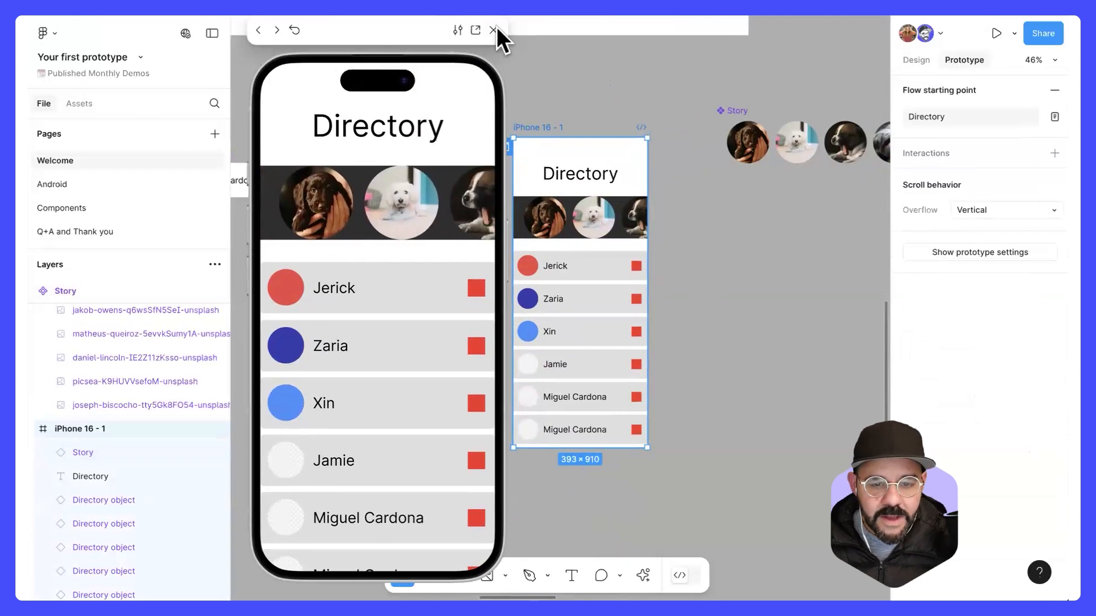
{"action": "left_click", "coordinate": [493, 29]}
Step: Review the position choices in the clipped story row's scroll behavior settings and dismiss them
{"action": "left_click", "coordinate": [594, 217]}
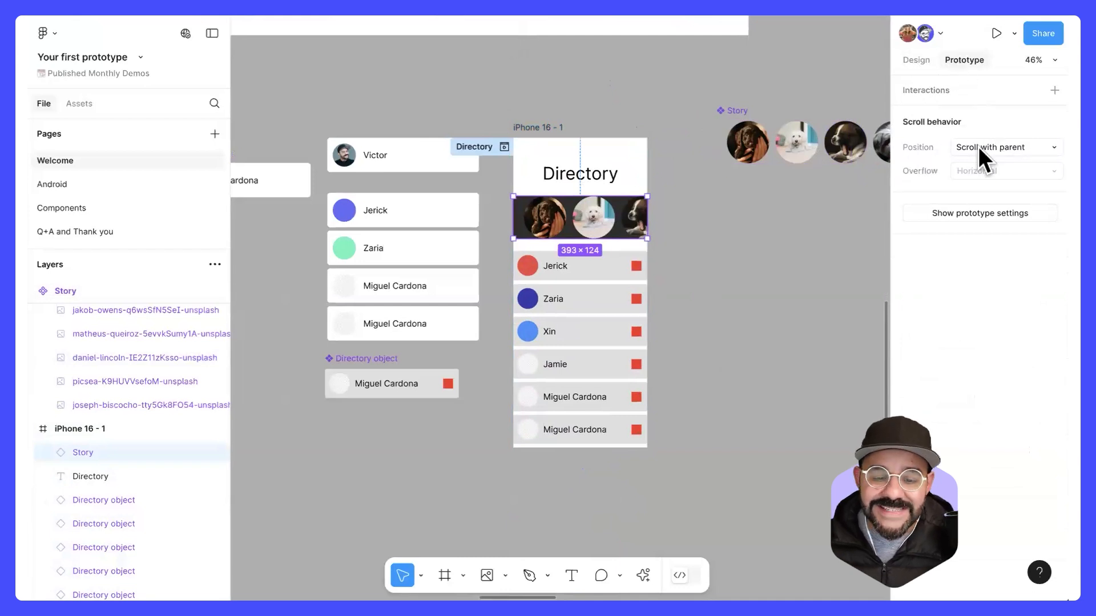
{"action": "left_click", "coordinate": [1006, 147]}
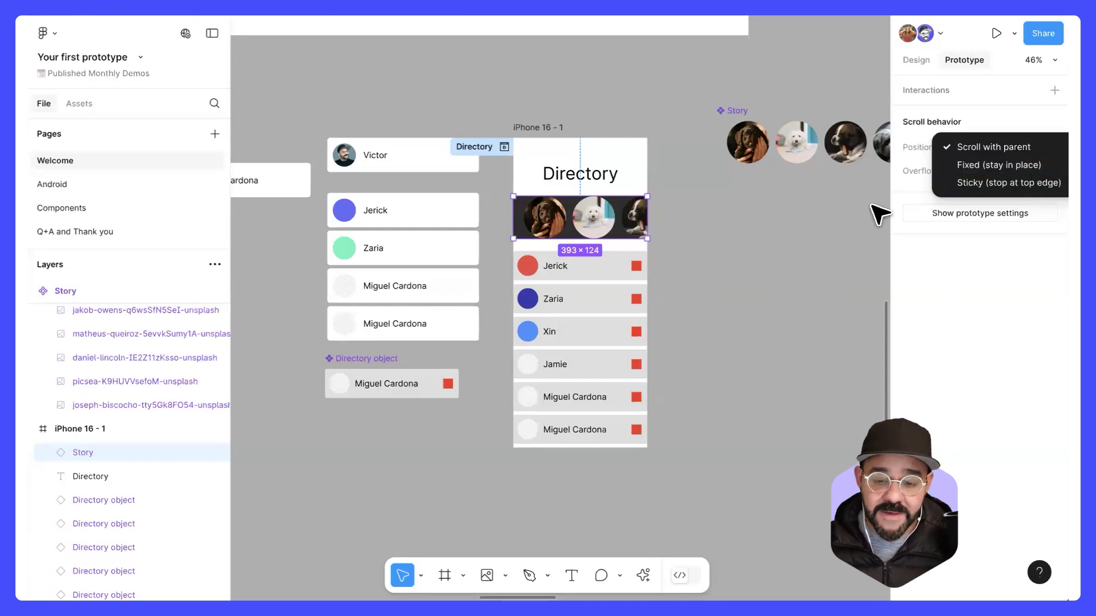
{"action": "left_click", "coordinate": [730, 240]}
Step: Move the Story main component to empty canvas below the iPhone 16 - 1 frame and deselect it
{"action": "scroll", "coordinate": [627, 297], "scroll_direction": "right", "scroll_amount": 5}
{"action": "scroll", "coordinate": [628, 297], "scroll_direction": "up", "scroll_amount": 2}
{"action": "scroll", "coordinate": [614, 301], "scroll_direction": "down", "scroll_amount": 5}
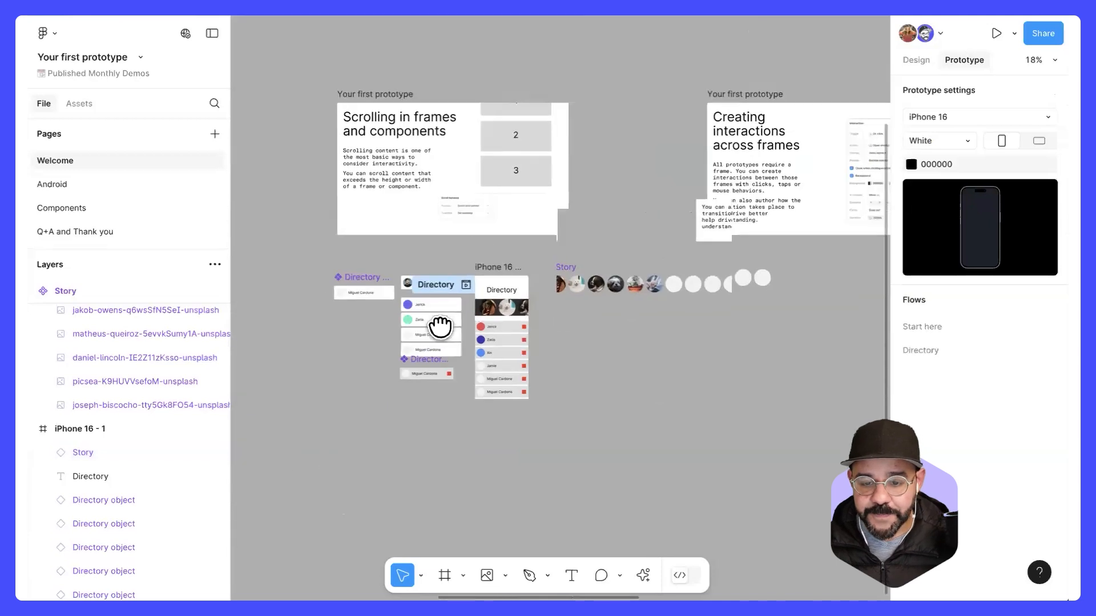
{"action": "scroll", "coordinate": [440, 326], "scroll_direction": "right", "scroll_amount": 4}
{"action": "left_click", "coordinate": [332, 322]}
{"action": "left_click", "coordinate": [333, 322]}
{"action": "left_click_drag", "start_coordinate": [333, 322], "coordinate": [247, 401]}
{"action": "left_click_drag", "start_coordinate": [749, 135], "coordinate": [557, 215]}
{"action": "scroll", "coordinate": [574, 211], "scroll_direction": "up", "scroll_amount": 5}
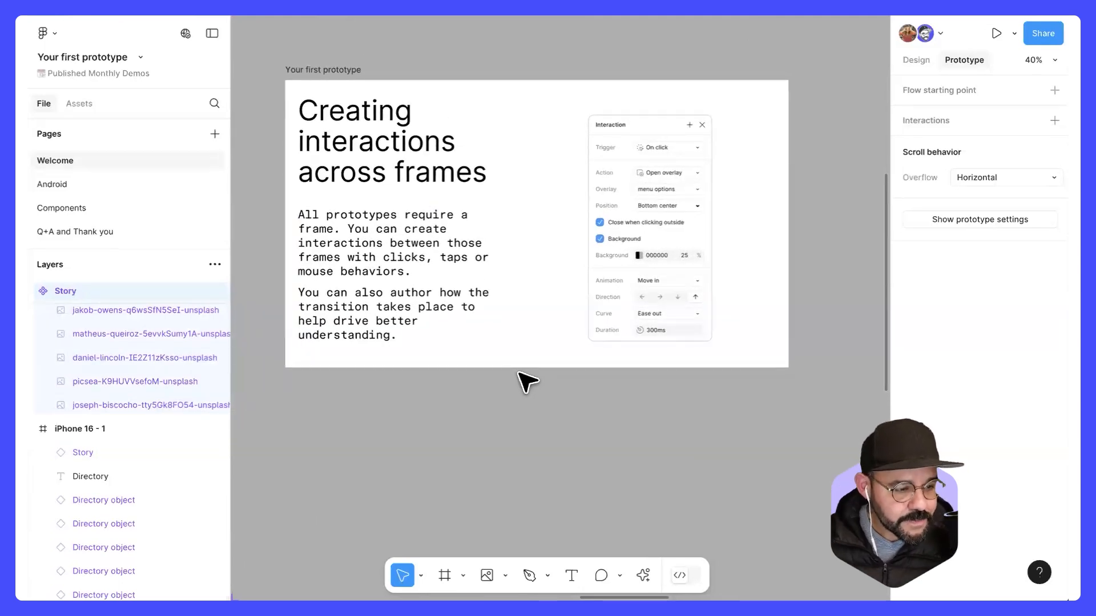
{"action": "key", "text": "Escape"}
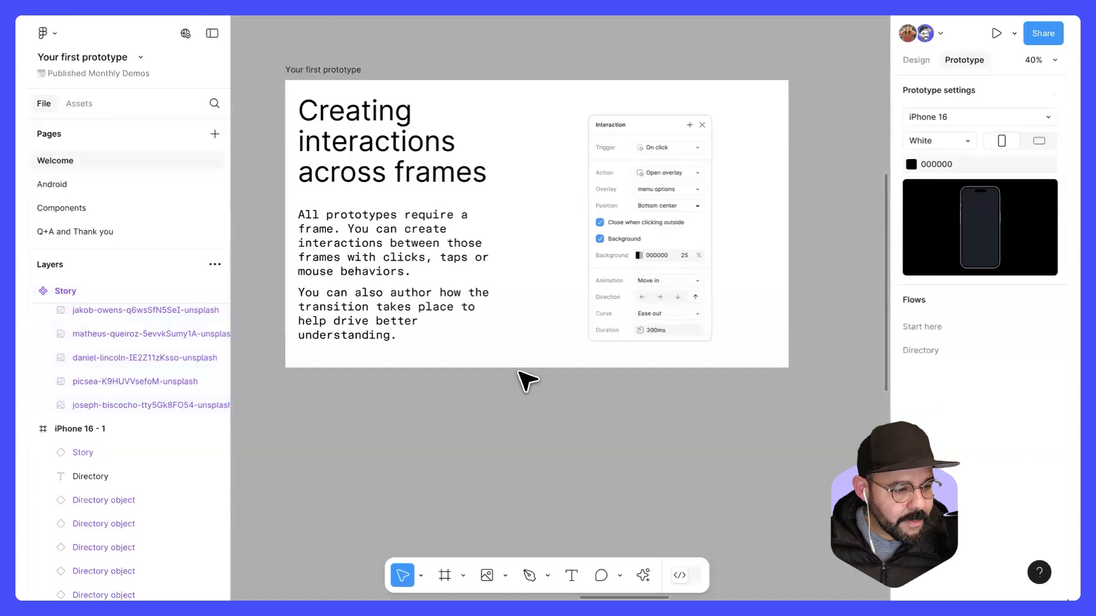
Step: Move the dark story row out of the iPhone 16 - 1 frame onto the empty canvas beside it
{"action": "left_click_drag", "start_coordinate": [457, 409], "coordinate": [589, 338]}
{"action": "left_click_drag", "start_coordinate": [474, 389], "coordinate": [815, 323]}
{"action": "mouse_move", "coordinate": [320, 362]}
{"action": "left_mouse_down"}
{"action": "mouse_move", "coordinate": [668, 298]}
{"action": "mouse_move", "coordinate": [553, 274]}
{"action": "mouse_move", "coordinate": [714, 248]}
{"action": "left_mouse_up"}
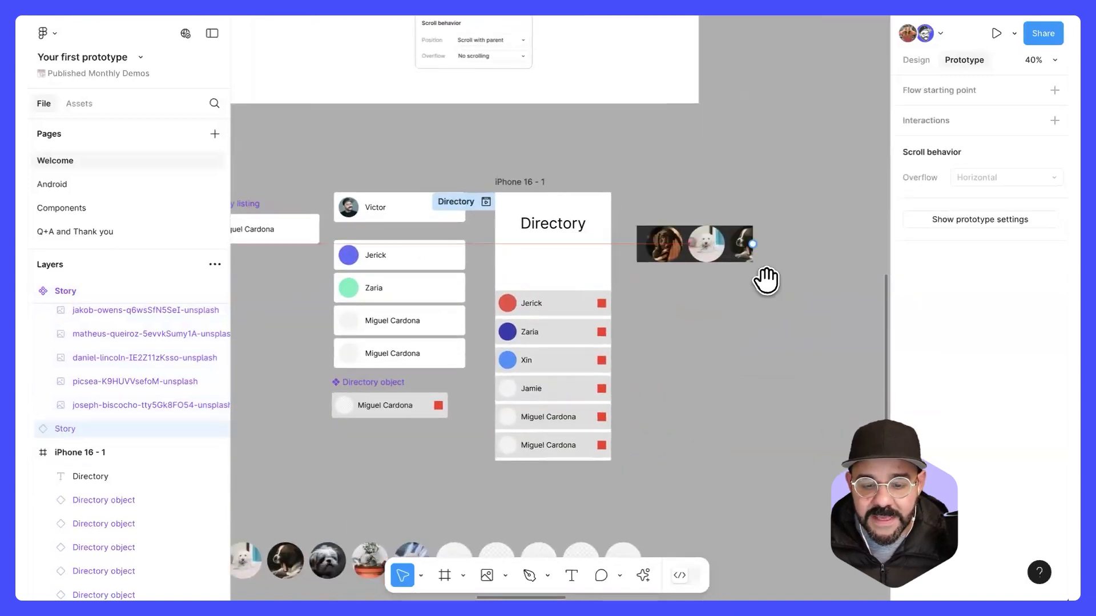
{"action": "left_click_drag", "start_coordinate": [766, 281], "coordinate": [632, 263]}
{"action": "scroll", "coordinate": [622, 308], "scroll_direction": "down", "scroll_amount": 3}
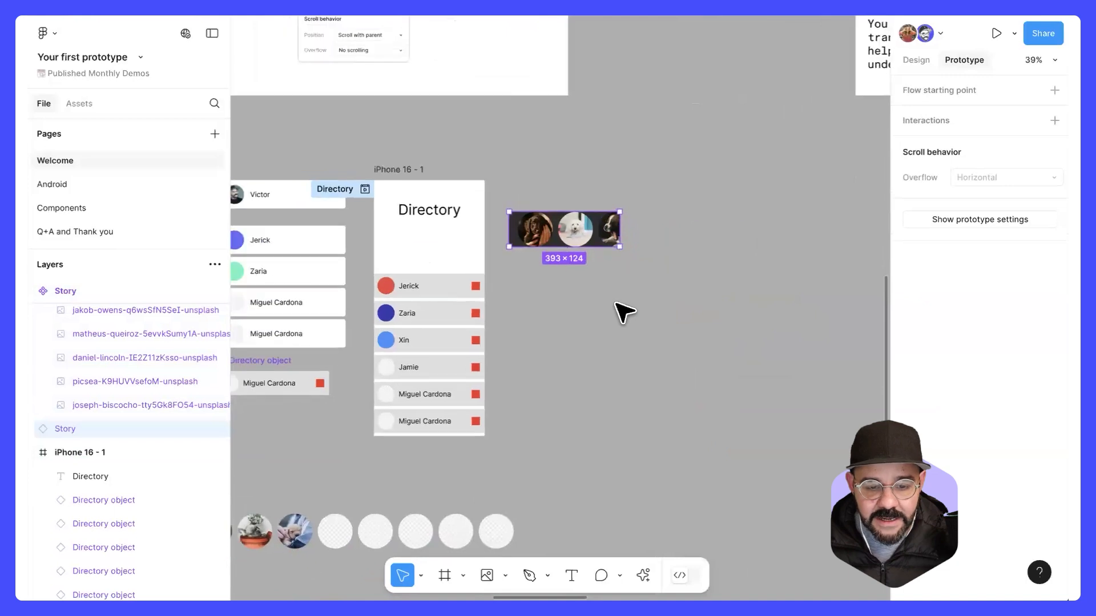
Step: Widen the Story main component on the canvas to 536 so its frame covers more of the picture circles
{"action": "scroll", "coordinate": [375, 411], "scroll_direction": "down", "scroll_amount": 5}
{"action": "scroll", "coordinate": [375, 411], "scroll_direction": "left", "scroll_amount": 5}
{"action": "left_click", "coordinate": [459, 339]}
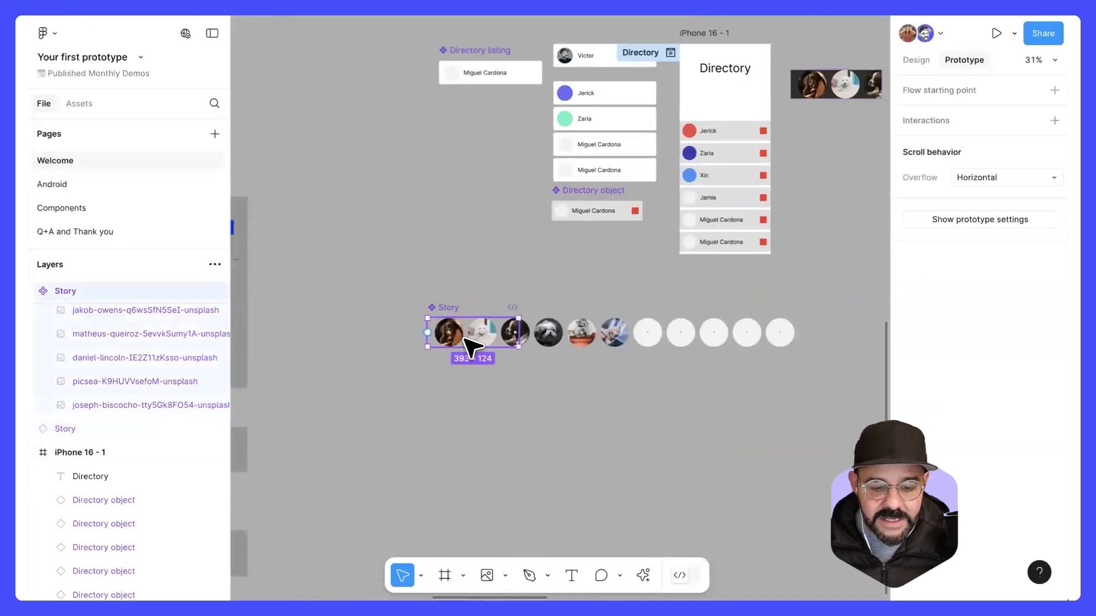
{"action": "scroll", "coordinate": [508, 342], "scroll_direction": "up", "scroll_amount": 5}
{"action": "left_click_drag", "start_coordinate": [541, 337], "coordinate": [610, 351]}
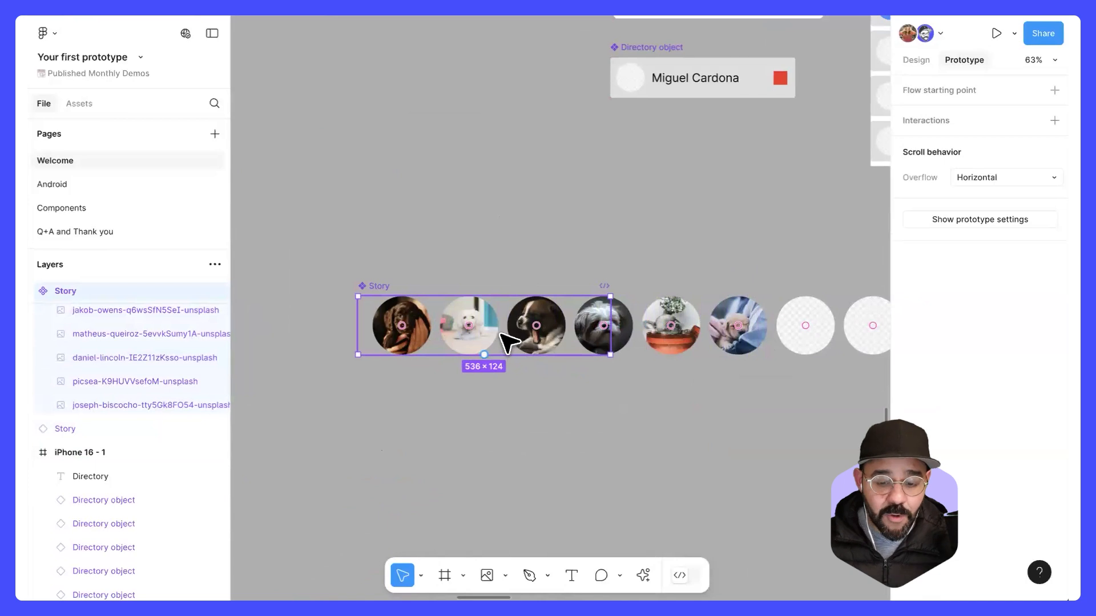
{"action": "left_click_drag", "start_coordinate": [633, 399], "coordinate": [551, 402]}
{"action": "scroll", "coordinate": [607, 379], "scroll_direction": "down", "scroll_amount": 1}
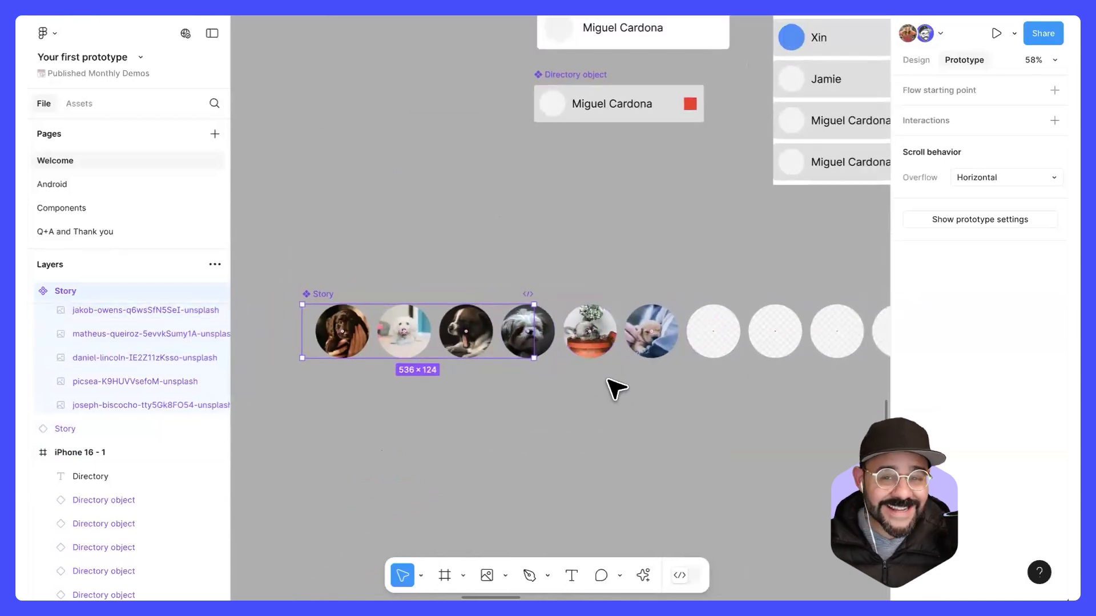
Step: Widen the Story main component to 1585 around all the circles and narrow it back to about 460
{"action": "scroll", "coordinate": [613, 388], "scroll_direction": "down", "scroll_amount": 4}
{"action": "left_click_drag", "start_coordinate": [557, 350], "coordinate": [575, 367]}
{"action": "scroll", "coordinate": [513, 365], "scroll_direction": "right", "scroll_amount": 2}
{"action": "scroll", "coordinate": [514, 365], "scroll_direction": "down", "scroll_amount": 1}
{"action": "left_click_drag", "start_coordinate": [492, 329], "coordinate": [798, 348]}
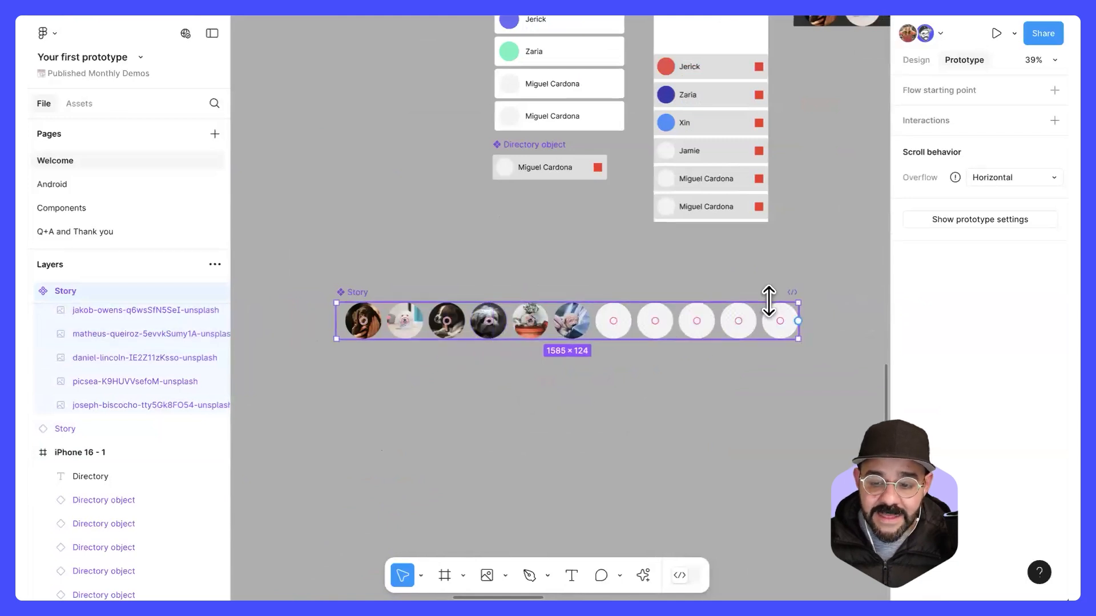
{"action": "mouse_move", "coordinate": [953, 184]}
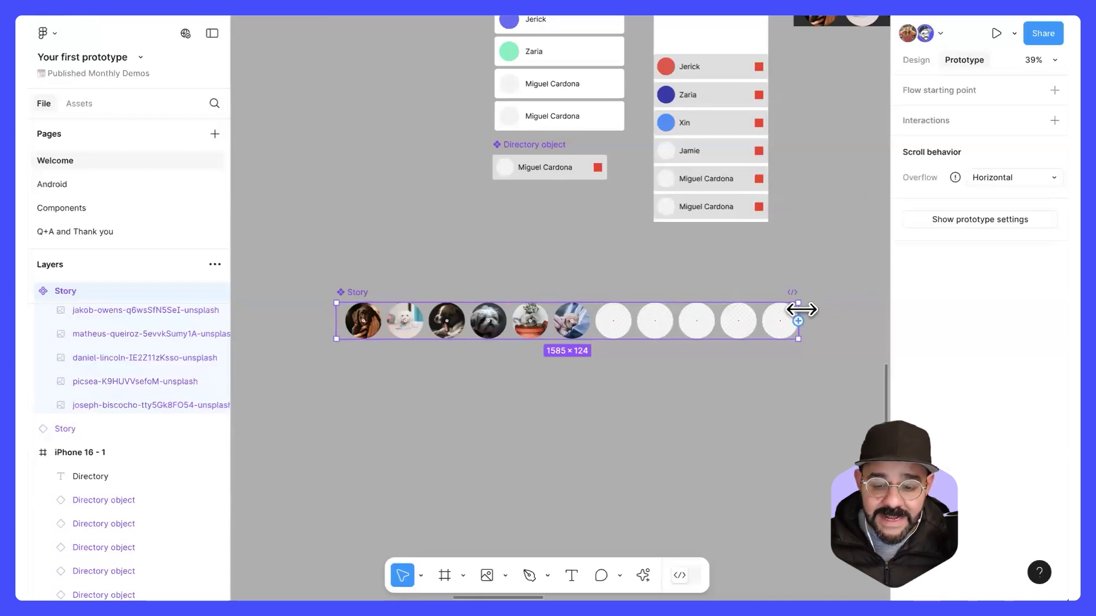
{"action": "left_click_drag", "start_coordinate": [799, 309], "coordinate": [466, 341]}
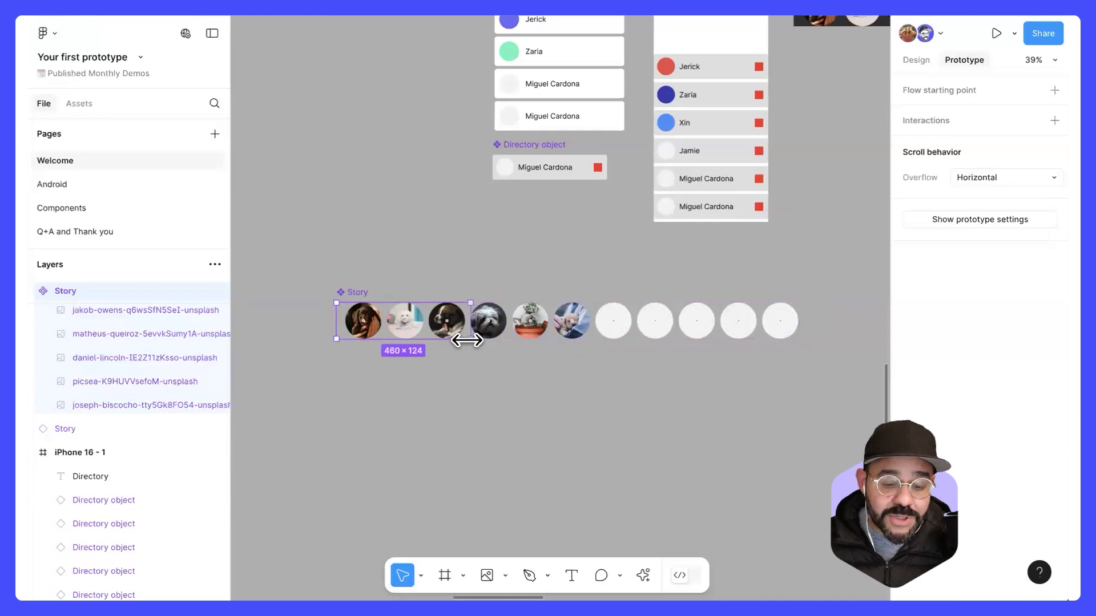
{"action": "left_click", "coordinate": [454, 405]}
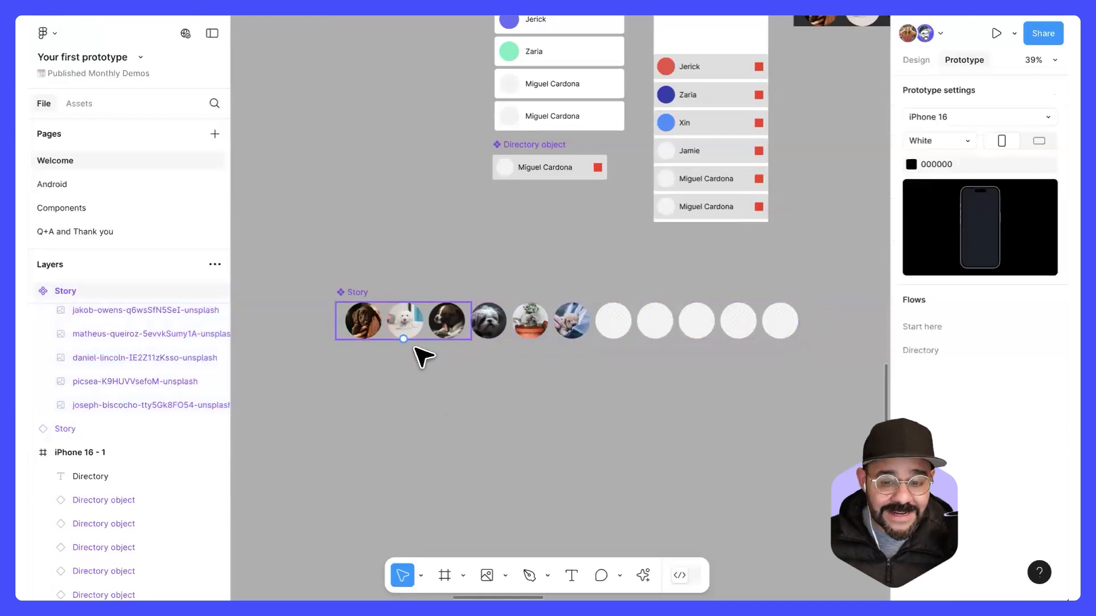
Step: Move the dark story row back into the iPhone 16 - 1 frame, between the Directory title and the list
{"action": "scroll", "coordinate": [462, 354], "scroll_direction": "down", "scroll_amount": 3}
{"action": "scroll", "coordinate": [463, 354], "scroll_direction": "down", "scroll_amount": 1}
{"action": "scroll", "coordinate": [676, 130], "scroll_direction": "up", "scroll_amount": 3}
{"action": "left_click_drag", "start_coordinate": [690, 164], "coordinate": [543, 182]}
Step: Resize the Story main component to 393 wide and line it up beneath the iPhone 16 - 1 frame
{"action": "scroll", "coordinate": [570, 342], "scroll_direction": "down", "scroll_amount": 3}
{"action": "scroll", "coordinate": [571, 343], "scroll_direction": "left", "scroll_amount": 4}
{"action": "left_click_drag", "start_coordinate": [296, 375], "coordinate": [702, 323]}
{"action": "left_click_drag", "start_coordinate": [787, 347], "coordinate": [642, 406]}
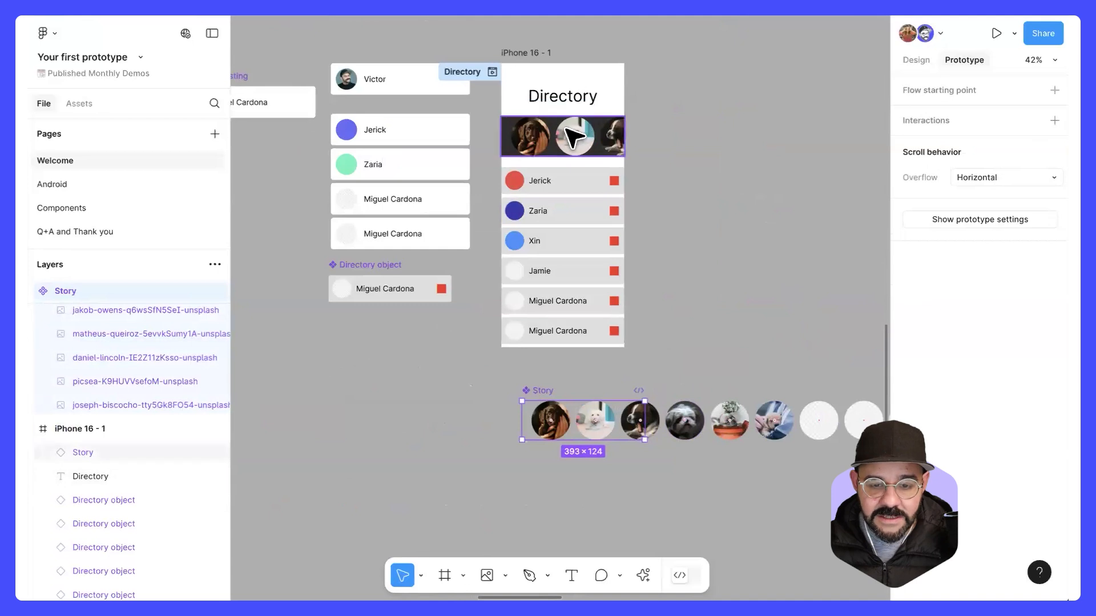
{"action": "left_click_drag", "start_coordinate": [528, 395], "coordinate": [502, 399]}
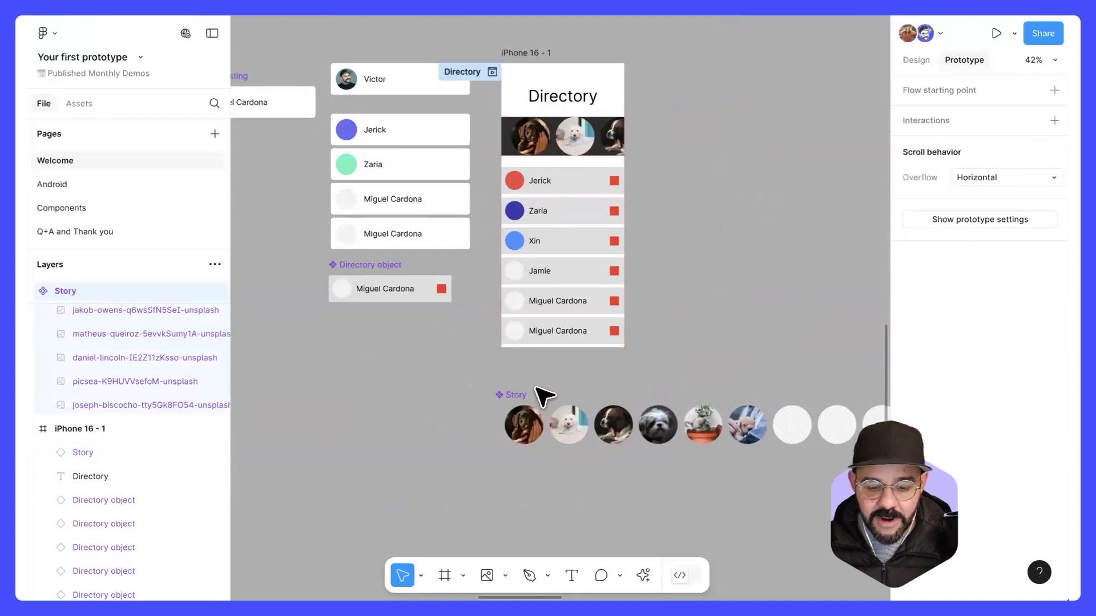
{"action": "left_click", "coordinate": [603, 348]}
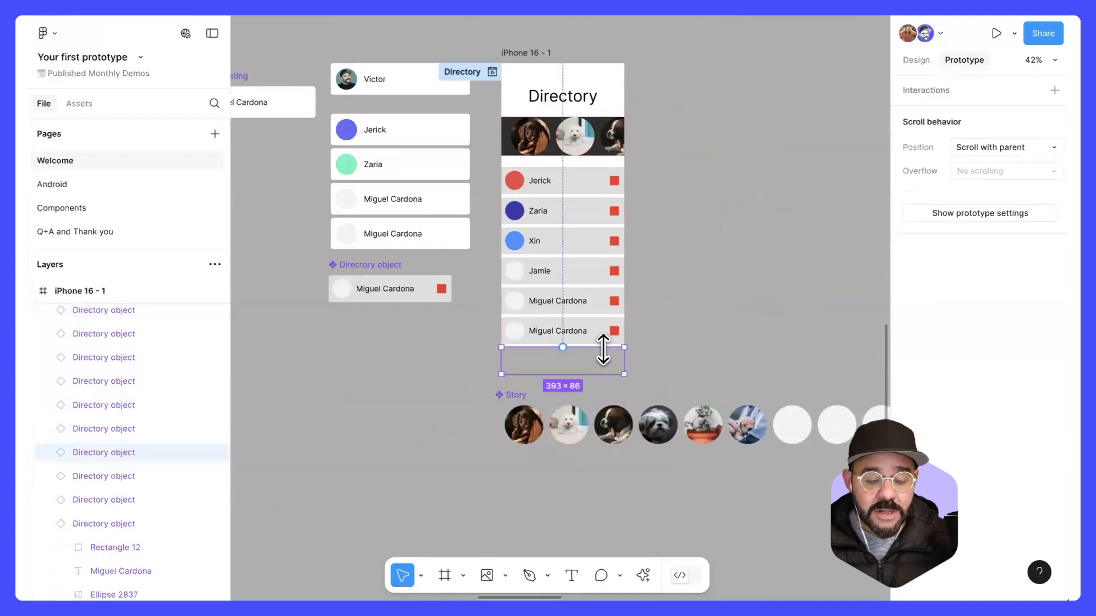
{"action": "left_click", "coordinate": [779, 260]}
{"action": "scroll", "coordinate": [779, 260], "scroll_direction": "down", "scroll_amount": 2}
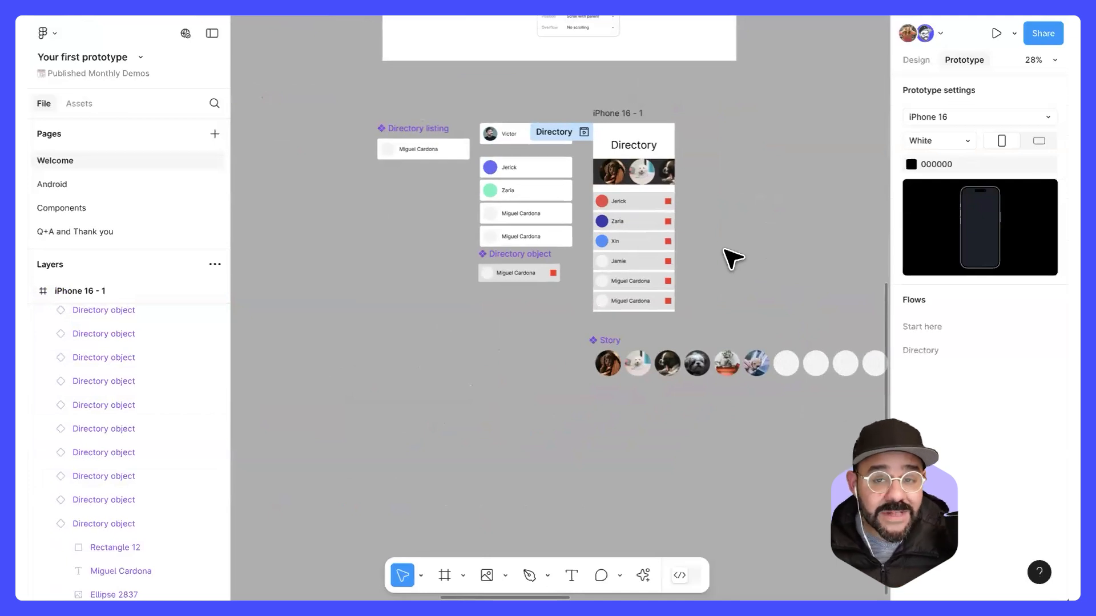
Step: Move the Story main component left along the canvas, away from beneath the iPhone 16 - 1 frame
{"action": "scroll", "coordinate": [723, 250], "scroll_direction": "down", "scroll_amount": 4}
{"action": "left_click_drag", "start_coordinate": [775, 210], "coordinate": [450, 300]}
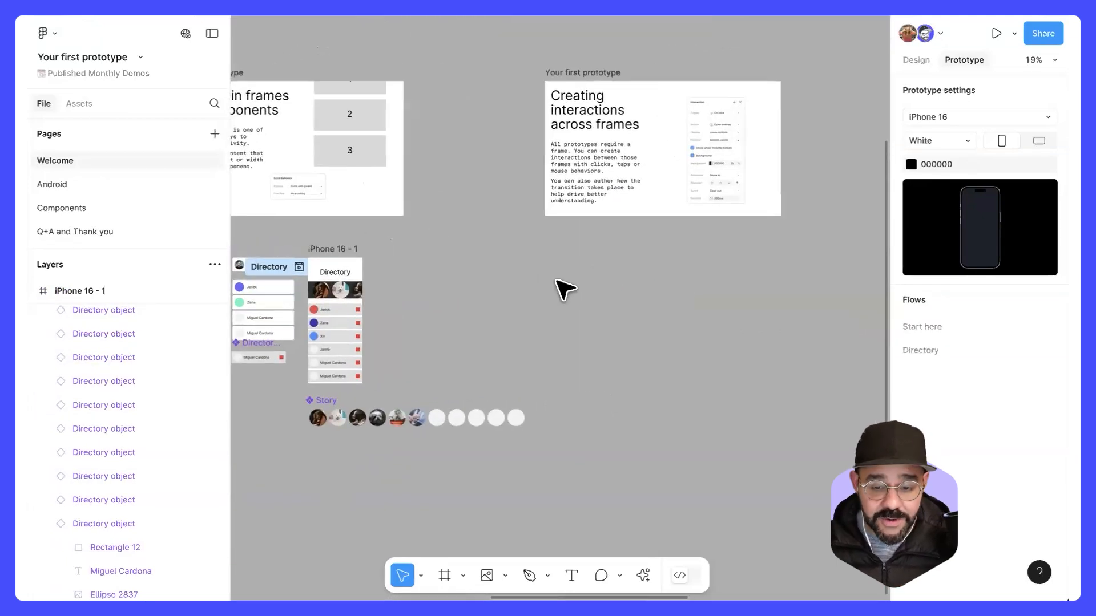
{"action": "left_click_drag", "start_coordinate": [513, 362], "coordinate": [690, 332]}
{"action": "left_click_drag", "start_coordinate": [498, 381], "coordinate": [358, 376]}
{"action": "left_click_drag", "start_coordinate": [683, 309], "coordinate": [404, 457]}
Step: Review the Creating interactions across frames slide and start a preview of the Start here flow
{"action": "scroll", "coordinate": [557, 280], "scroll_direction": "up", "scroll_amount": 5}
{"action": "left_click_drag", "start_coordinate": [563, 263], "coordinate": [562, 255]}
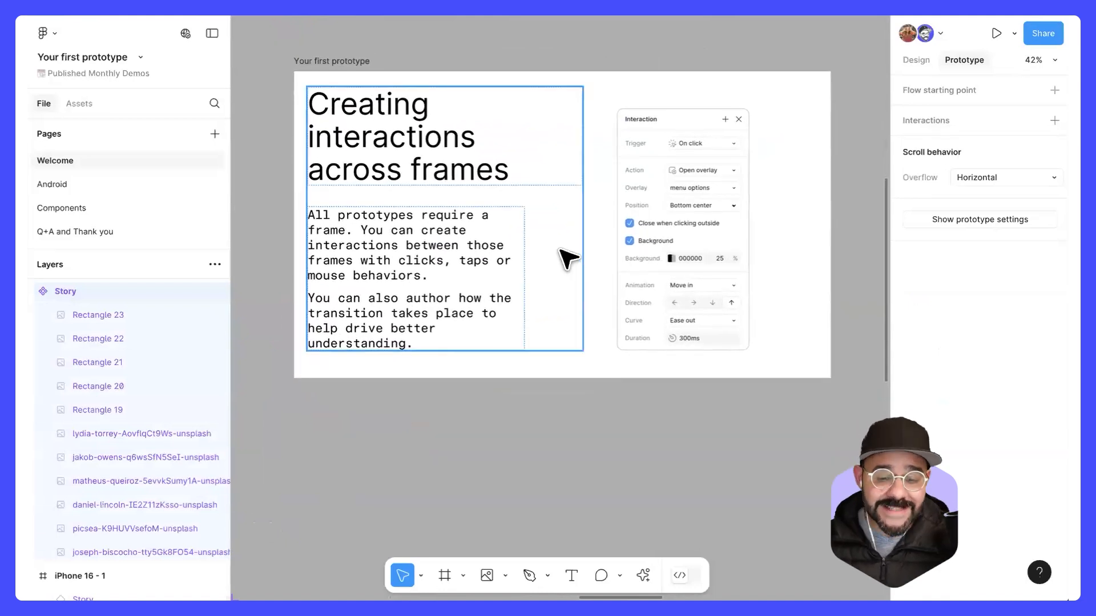
{"action": "scroll", "coordinate": [594, 274], "scroll_direction": "down", "scroll_amount": 5}
{"action": "left_click_drag", "start_coordinate": [367, 373], "coordinate": [1050, 344]}
{"action": "left_click_drag", "start_coordinate": [439, 322], "coordinate": [701, 292]}
{"action": "left_click", "coordinate": [328, 302]}
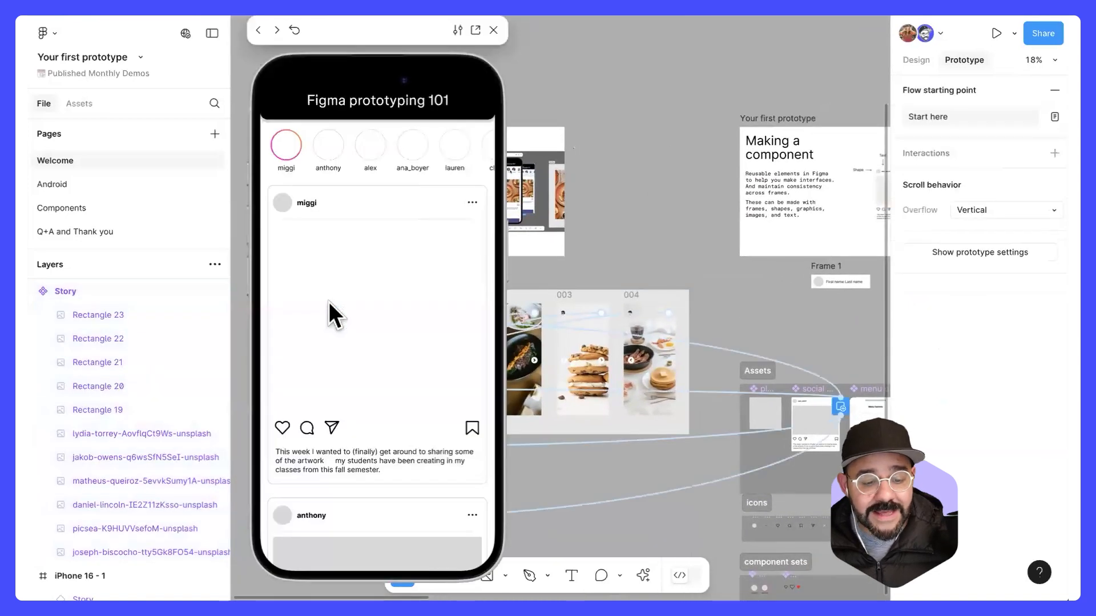
Step: Open the first story in the preview, step forward to the last image and back to the first, and close the preview
{"action": "left_click", "coordinate": [287, 147]}
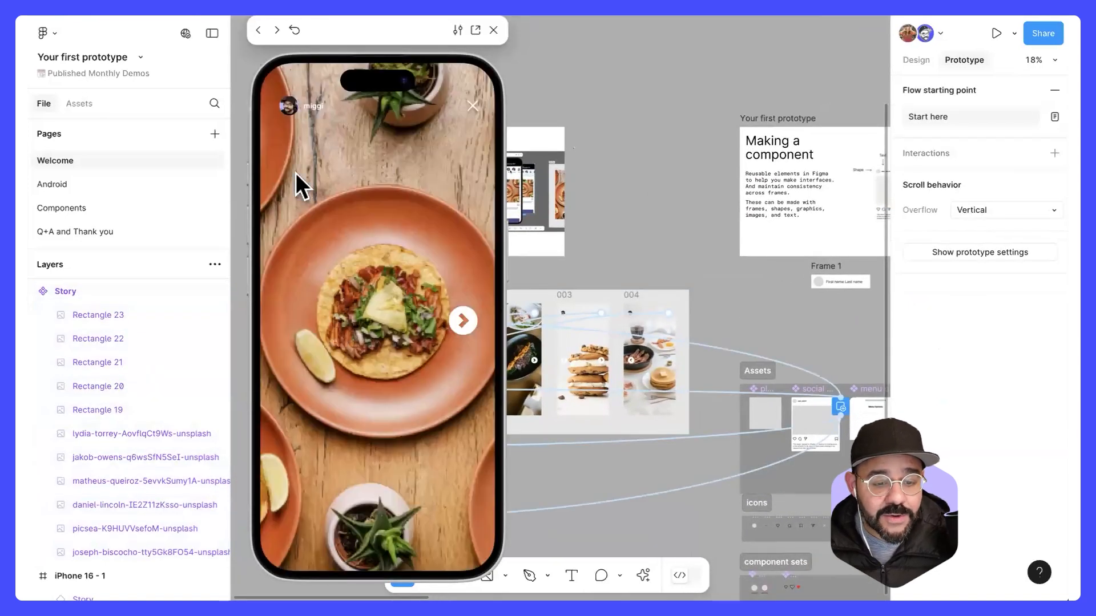
{"action": "left_click", "coordinate": [466, 324]}
{"action": "left_click", "coordinate": [465, 319]}
{"action": "left_click", "coordinate": [464, 317]}
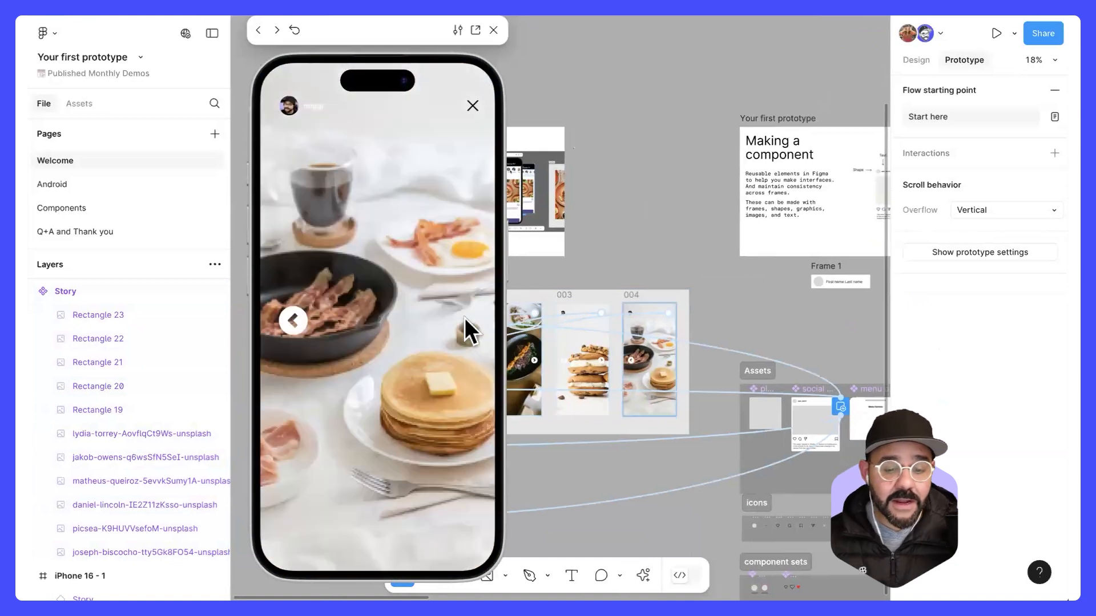
{"action": "left_click", "coordinate": [302, 323]}
{"action": "left_click", "coordinate": [302, 321]}
{"action": "left_click", "coordinate": [302, 319]}
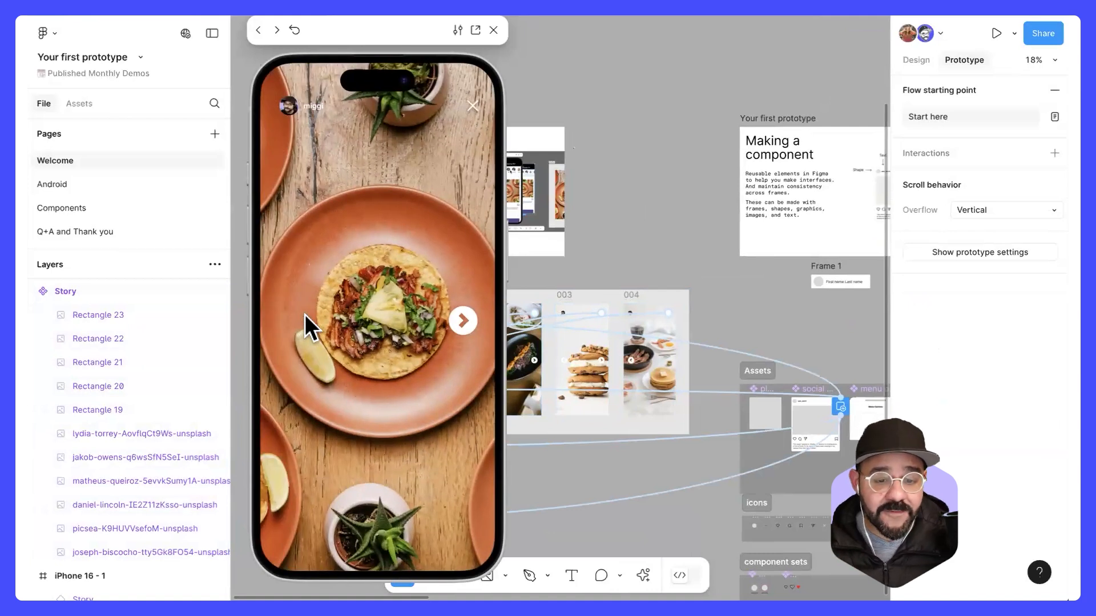
{"action": "left_click", "coordinate": [494, 30]}
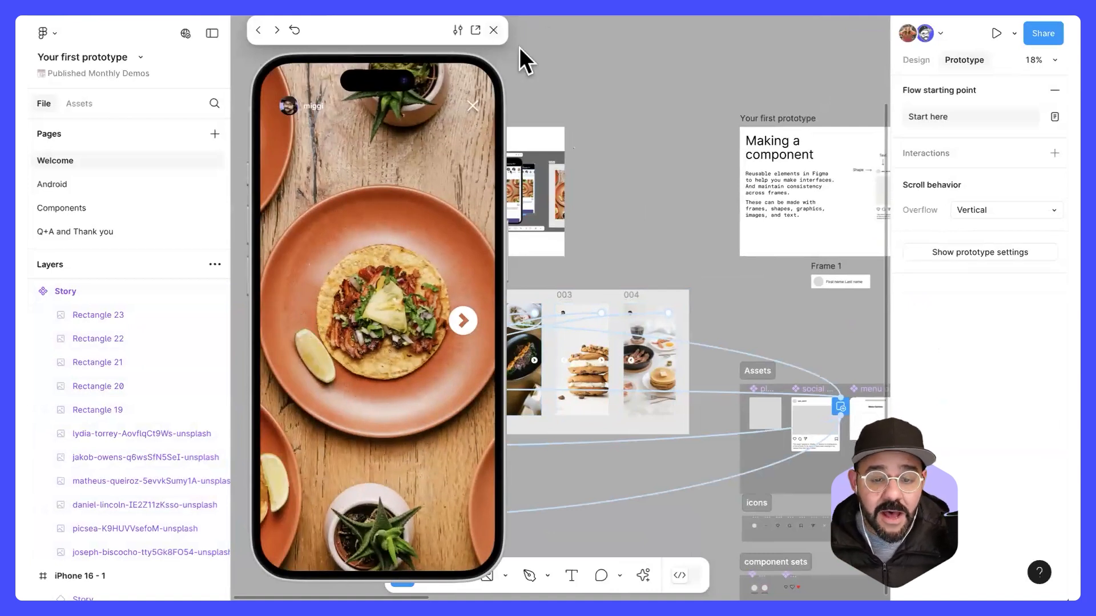
Step: Move the iPhone 16 - 1 frame beneath the Creating interactions across frames slide and deselect it
{"action": "scroll", "coordinate": [818, 328], "scroll_direction": "right", "scroll_amount": 15}
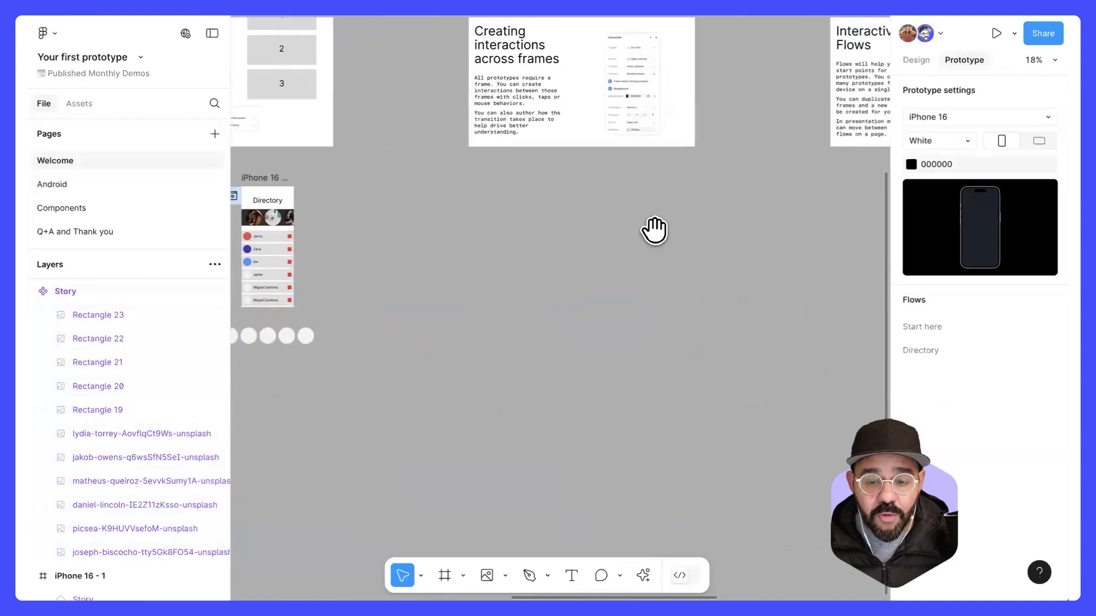
{"action": "scroll", "coordinate": [521, 150], "scroll_direction": "up", "scroll_amount": 5}
{"action": "left_click_drag", "start_coordinate": [518, 186], "coordinate": [542, 285]}
{"action": "scroll", "coordinate": [541, 280], "scroll_direction": "down", "scroll_amount": 2}
{"action": "left_click_drag", "start_coordinate": [266, 191], "coordinate": [603, 208]}
{"action": "left_click", "coordinate": [752, 286]}
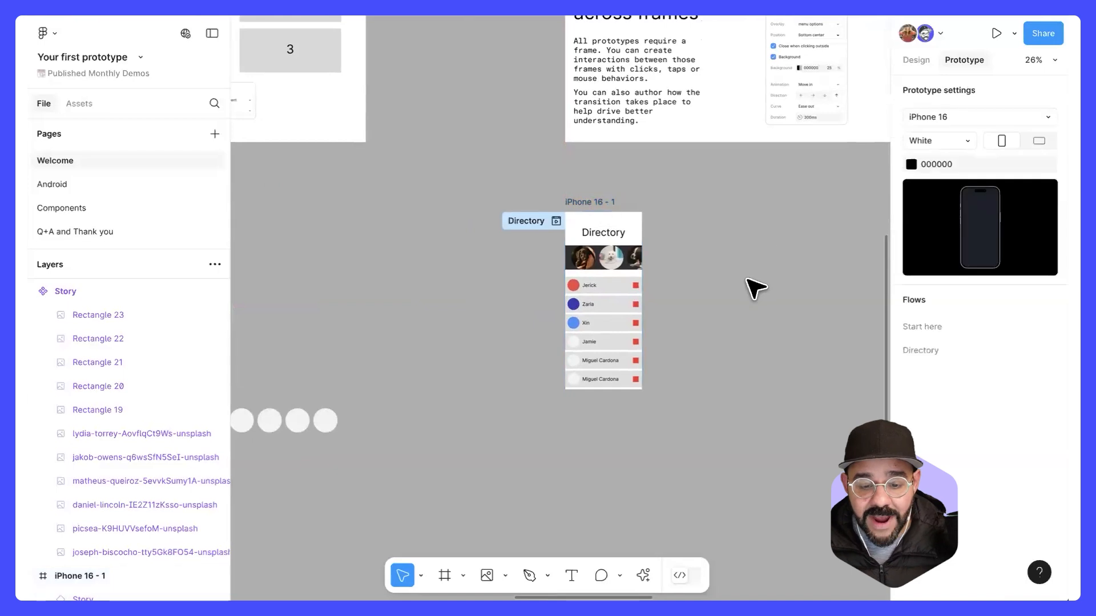
{"action": "scroll", "coordinate": [755, 287], "scroll_direction": "up", "scroll_amount": 3}
{"action": "scroll", "coordinate": [753, 286], "scroll_direction": "right", "scroll_amount": 4}
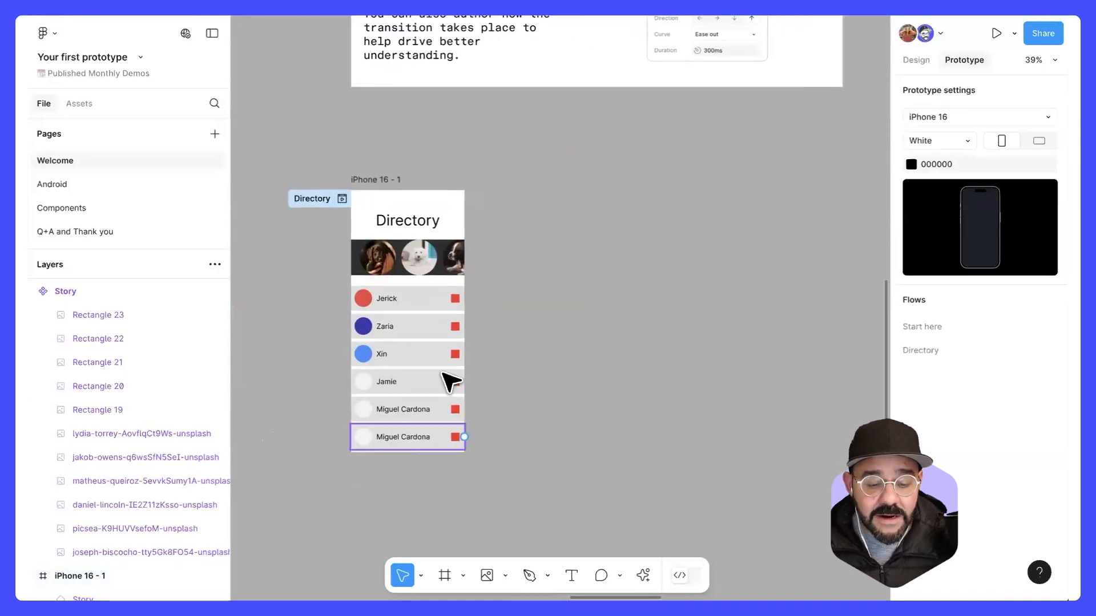
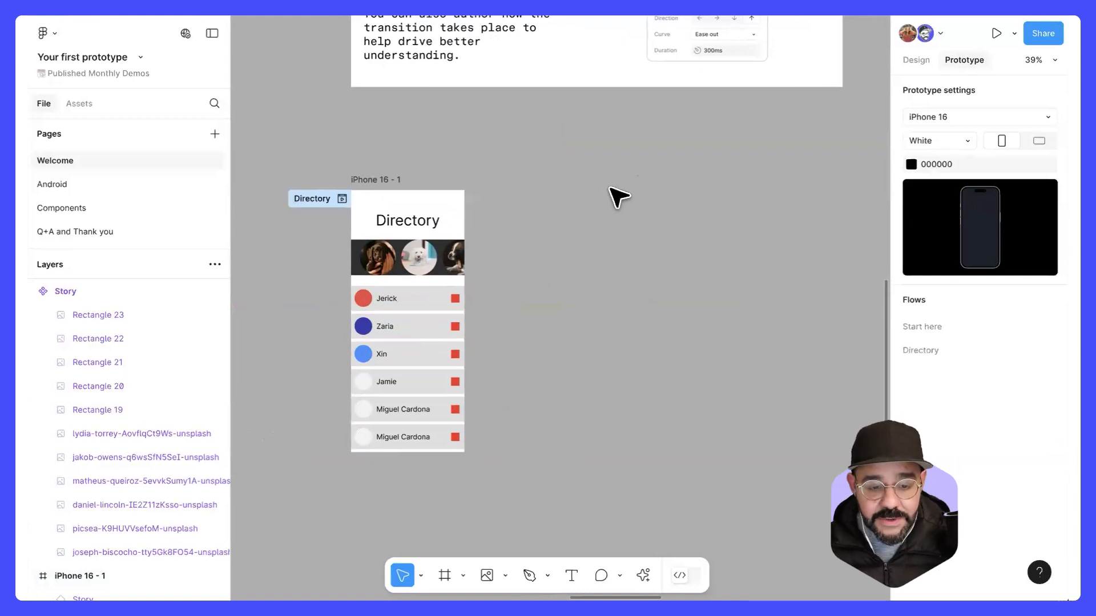
{"action": "key", "text": "f"}
{"action": "left_click", "coordinate": [554, 282]}
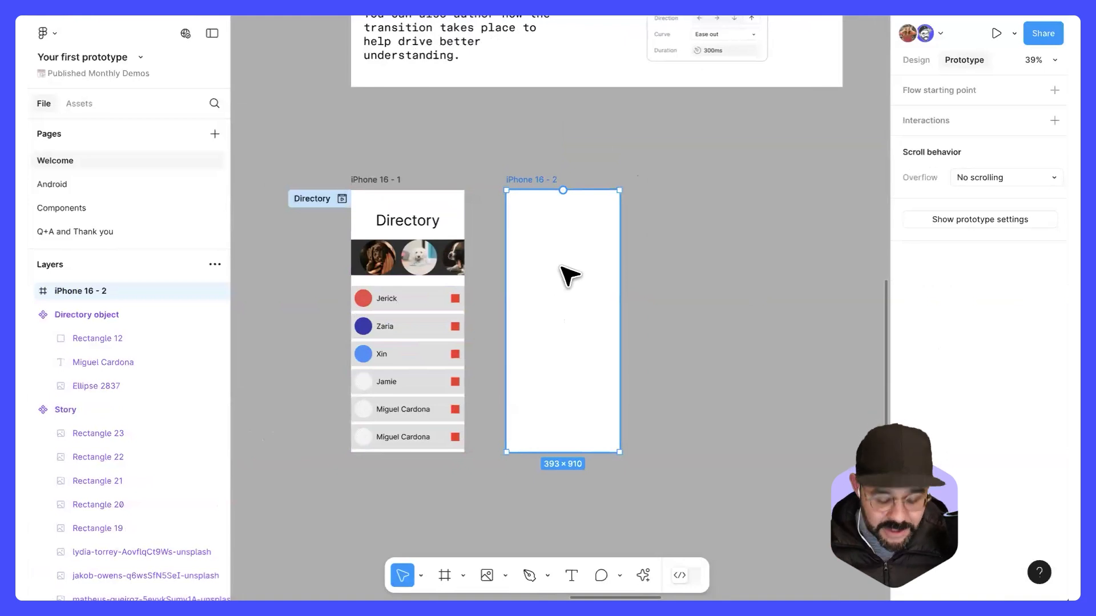
{"action": "key", "text": "f"}
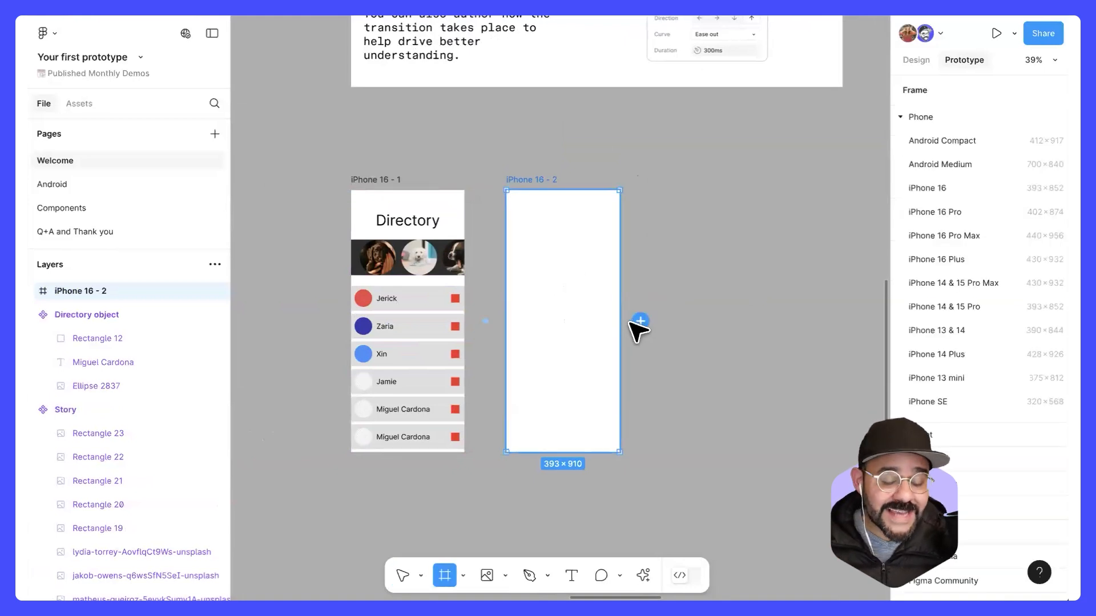
{"action": "left_click", "coordinate": [641, 322]}
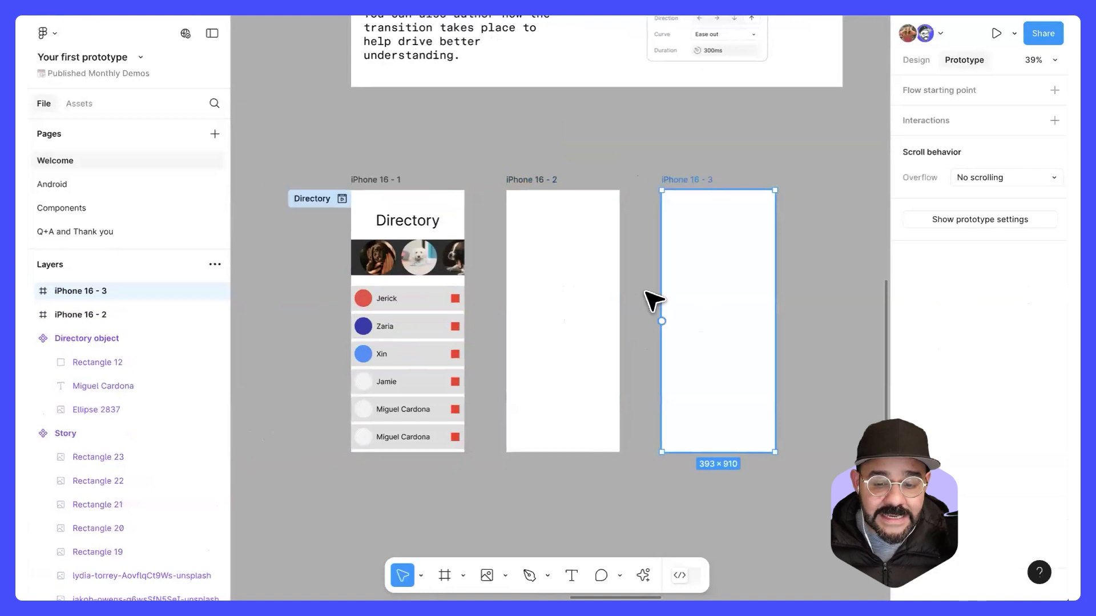
{"action": "key", "text": "ctrl+z"}
{"action": "key", "text": "f"}
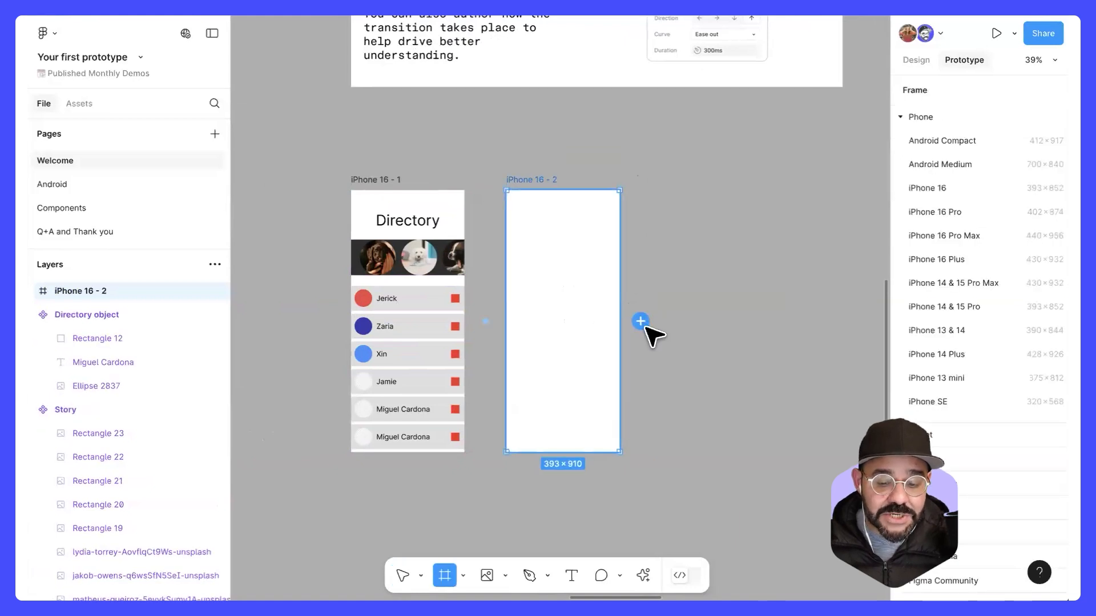
{"action": "left_click", "coordinate": [642, 323]}
{"action": "left_click", "coordinate": [796, 321]}
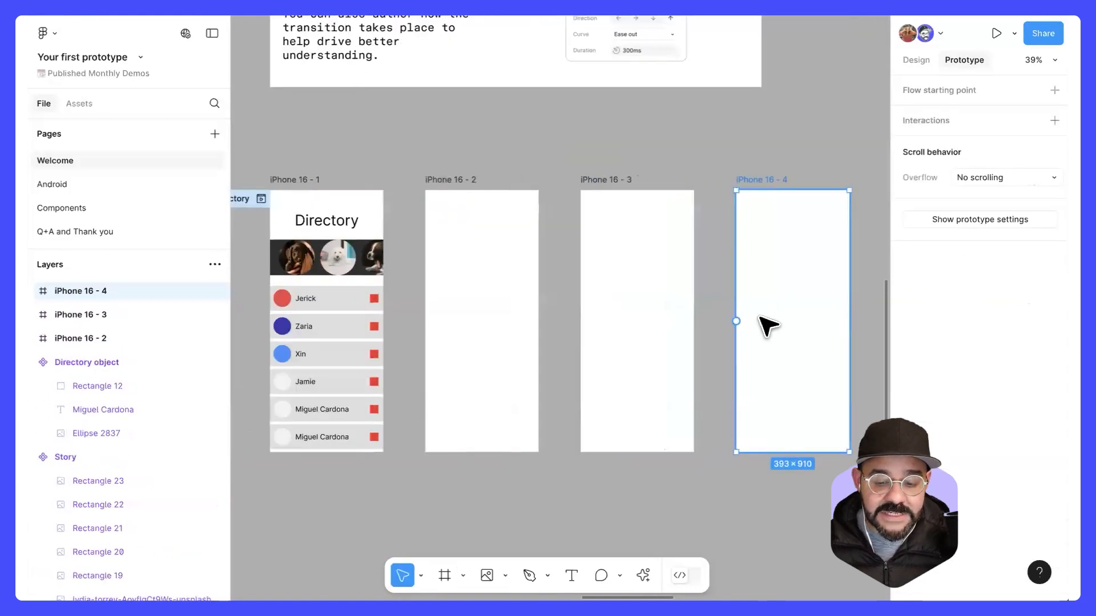
{"action": "left_click", "coordinate": [460, 180]}
{"action": "left_click", "coordinate": [606, 180], "text": "shift"}
{"action": "left_click", "coordinate": [765, 179], "text": "shift"}
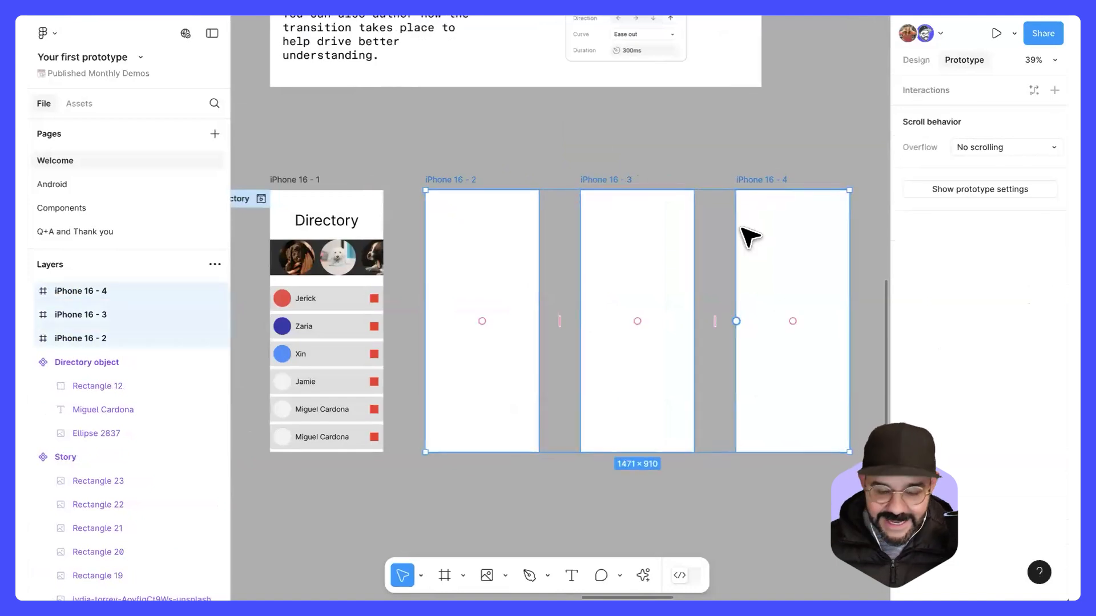
{"action": "key", "text": "Delete"}
Step: Add an empty 393 × 910 iPhone 16 frame and place it right of iPhone 16 - 1, aligned with its top edge
{"action": "scroll", "coordinate": [570, 269], "scroll_direction": "left", "scroll_amount": 3}
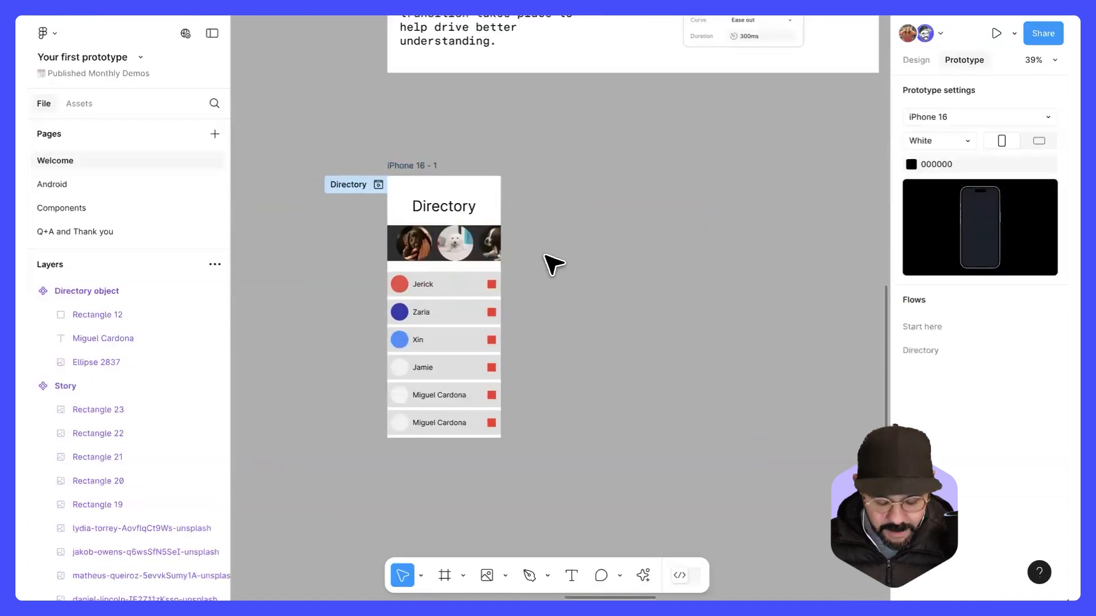
{"action": "key", "text": "f"}
{"action": "left_click", "coordinate": [587, 348]}
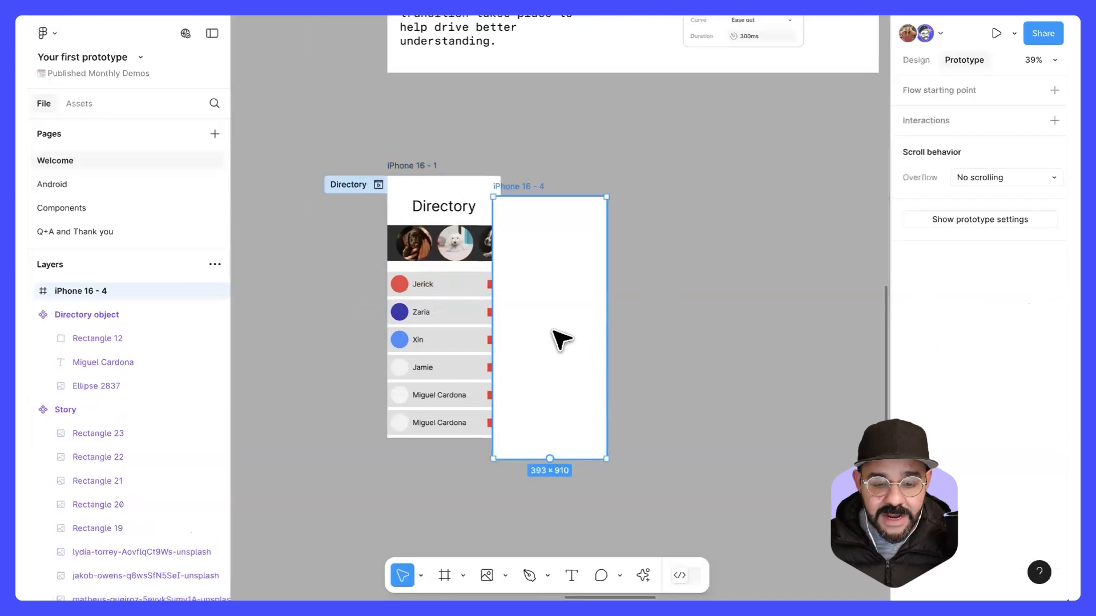
{"action": "left_click_drag", "start_coordinate": [559, 337], "coordinate": [594, 318]}
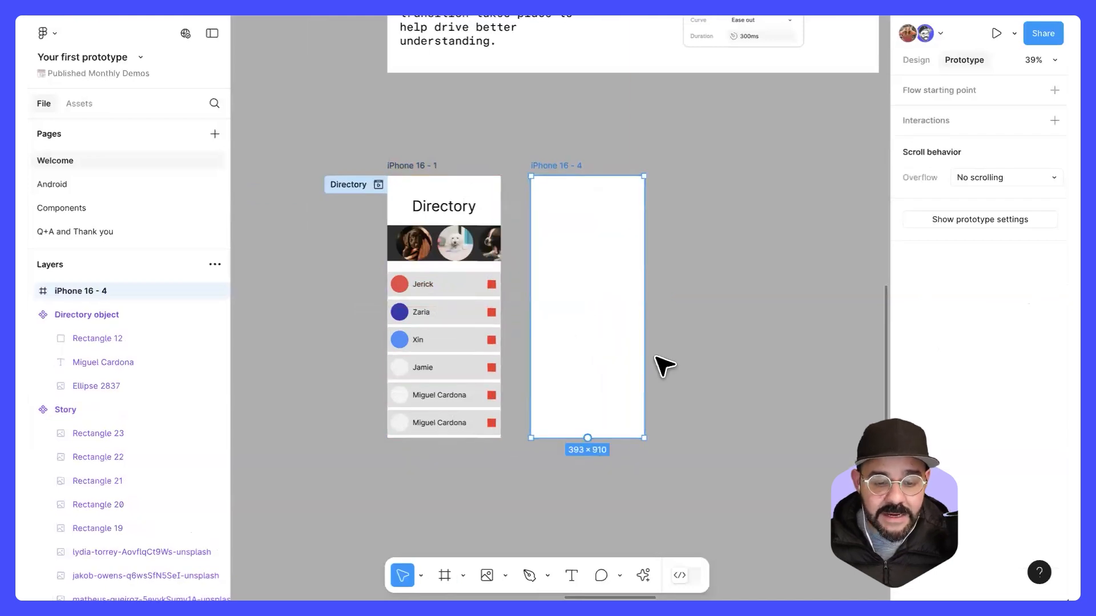
{"action": "scroll", "coordinate": [667, 331], "scroll_direction": "up", "scroll_amount": 2}
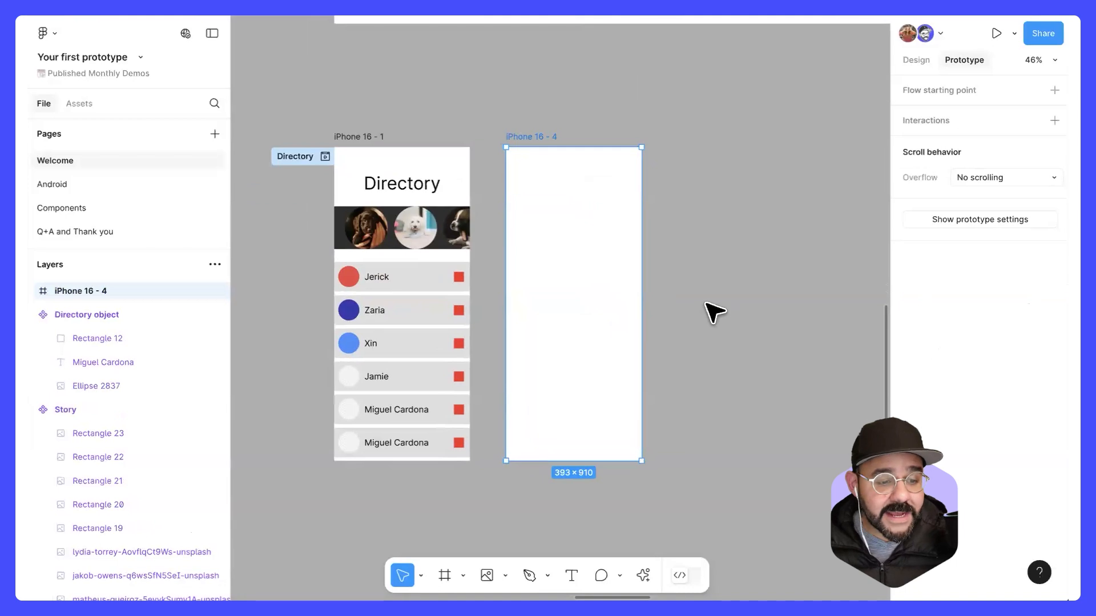
Step: Look at the Components page, return to Welcome, and open the Welcome group of the component assets created in this file
{"action": "left_click", "coordinate": [106, 206]}
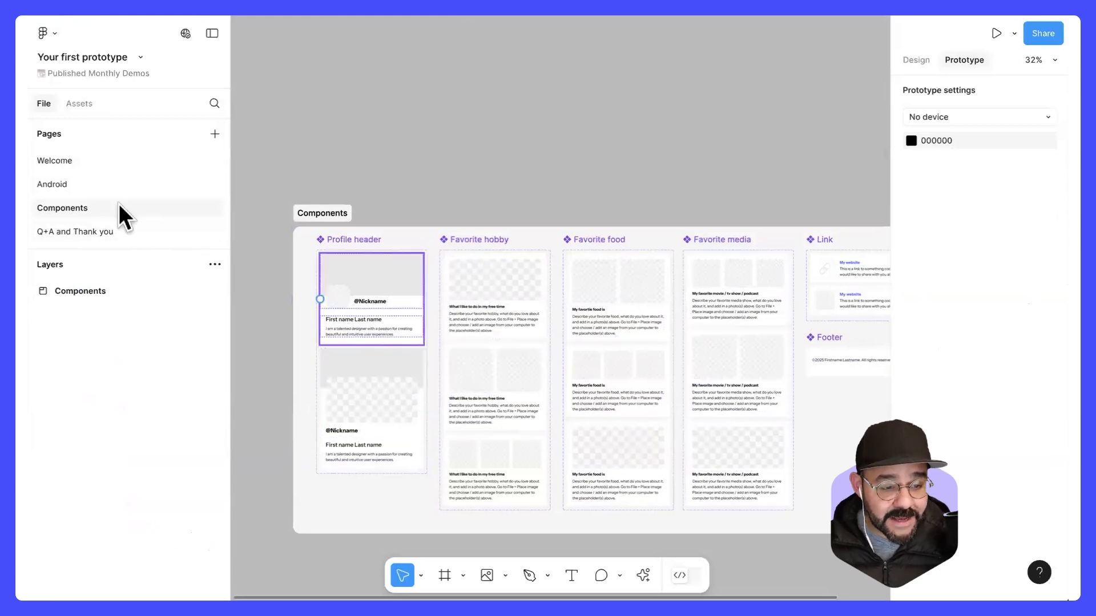
{"action": "left_click", "coordinate": [93, 162]}
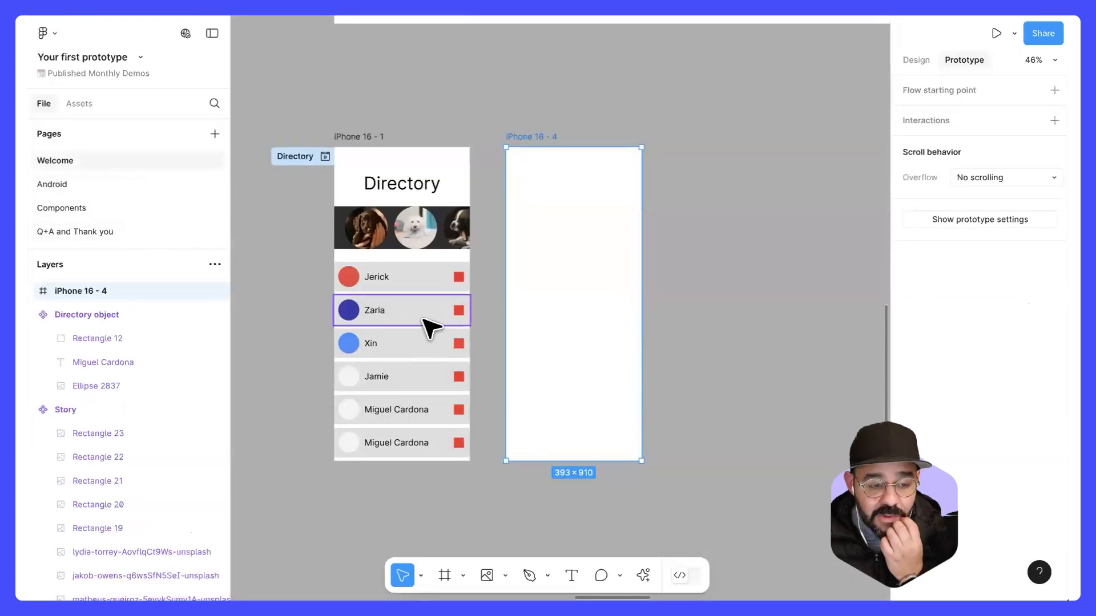
{"action": "left_click", "coordinate": [82, 104]}
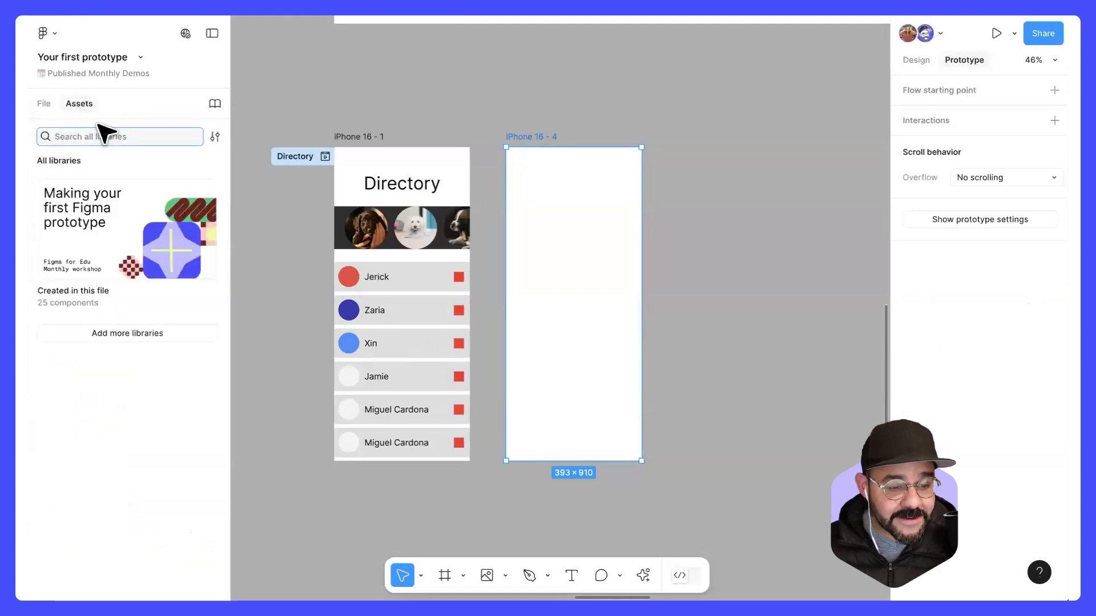
{"action": "left_click", "coordinate": [124, 234]}
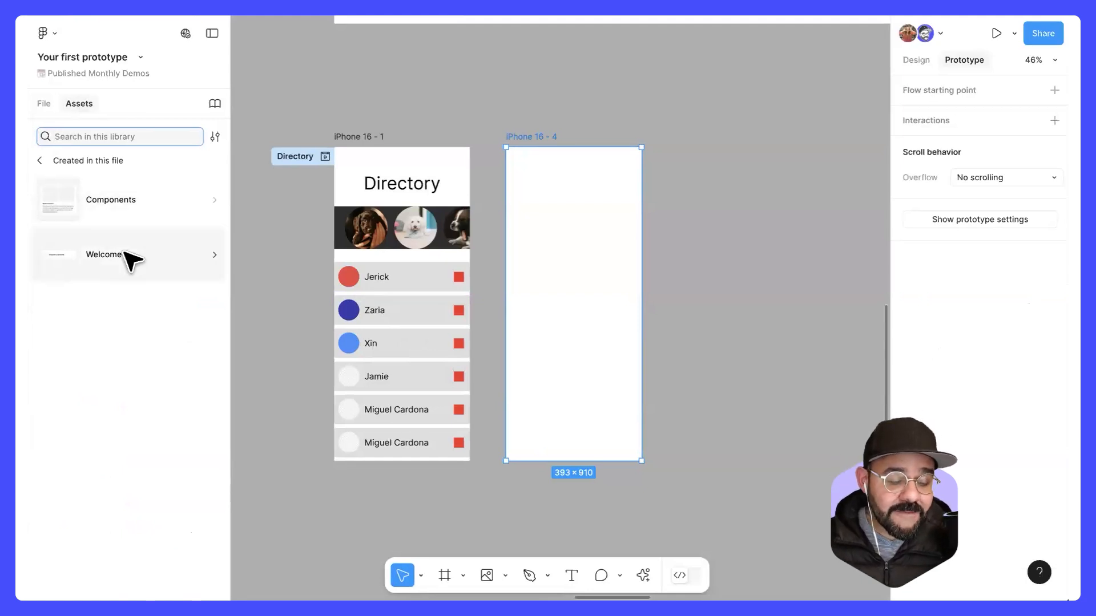
{"action": "left_click", "coordinate": [126, 254]}
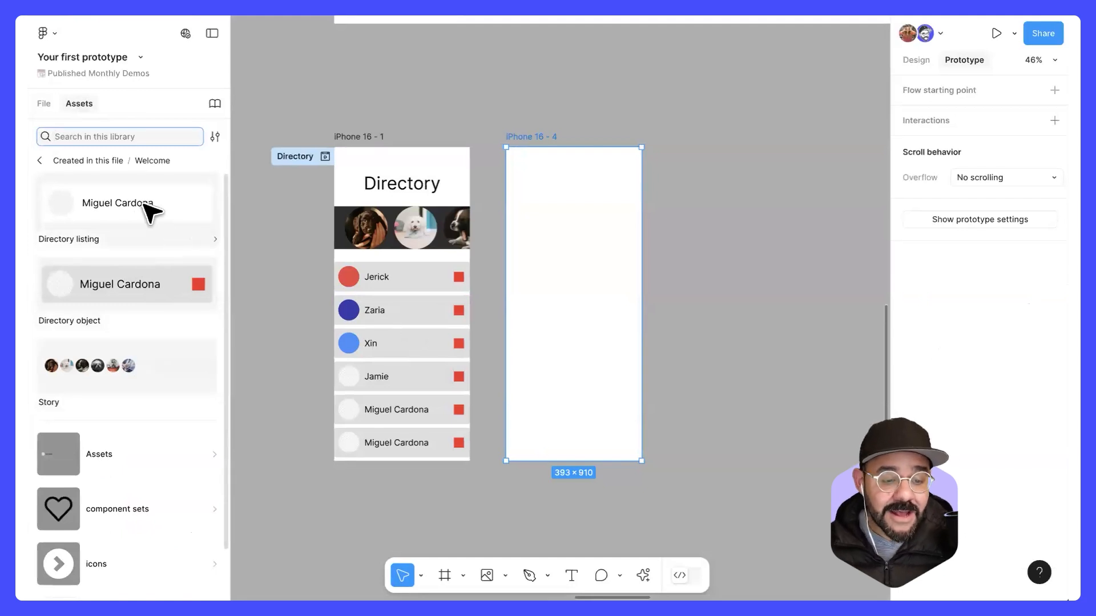
{"action": "left_click_drag", "start_coordinate": [140, 211], "coordinate": [682, 171]}
{"action": "left_click_drag", "start_coordinate": [177, 210], "coordinate": [745, 229]}
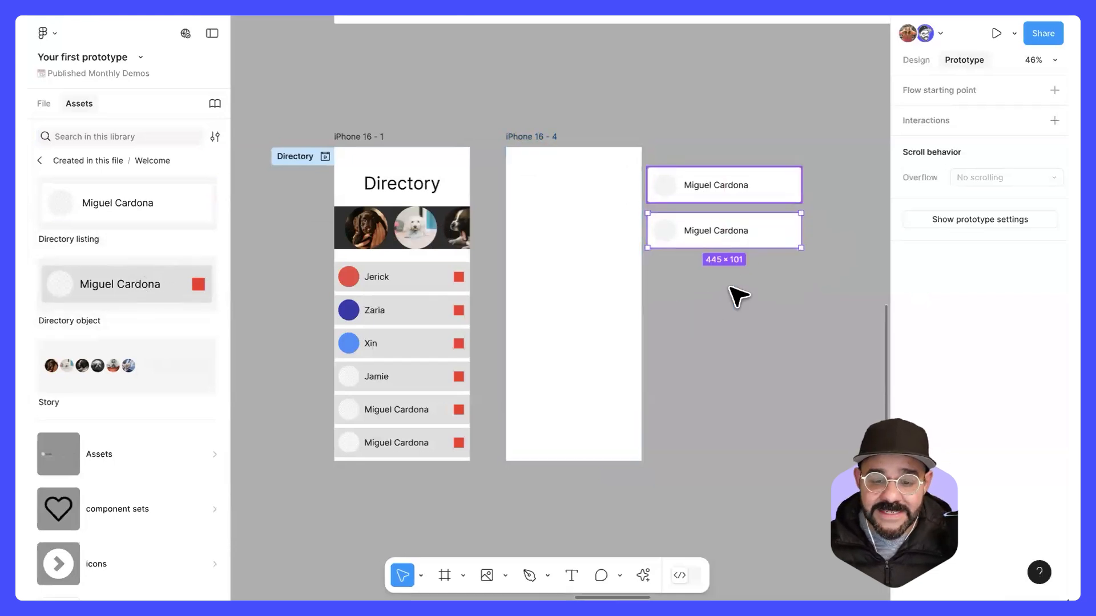
{"action": "left_click", "coordinate": [712, 178], "text": "shift"}
{"action": "key", "text": "Delete"}
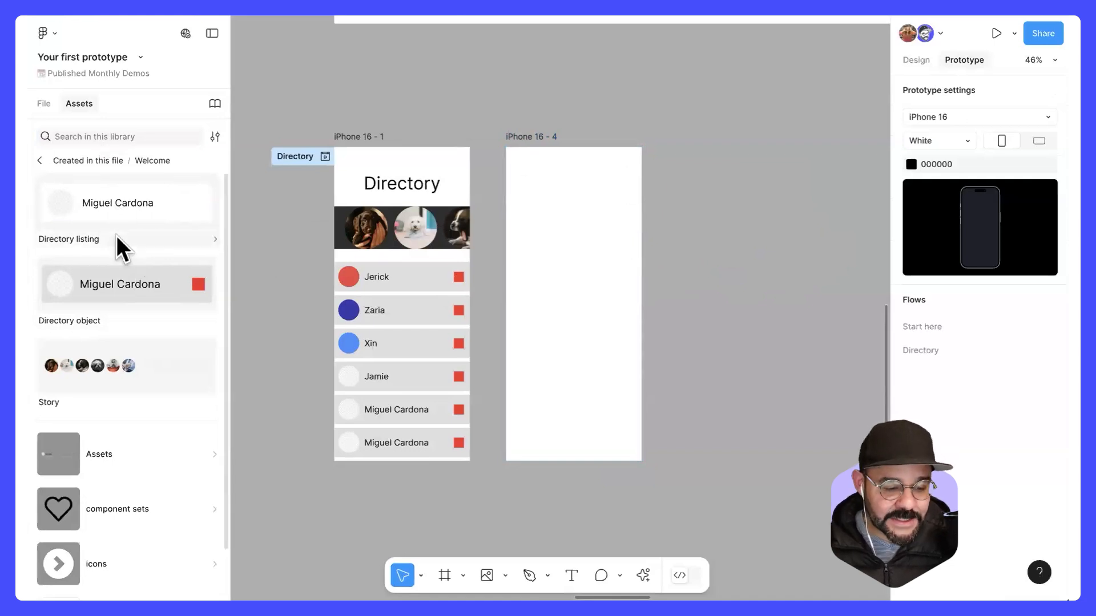
Step: Place a Profile header component at the top of the iPhone 16 - 4 frame and fit it to the 393 px frame width
{"action": "left_click", "coordinate": [38, 160]}
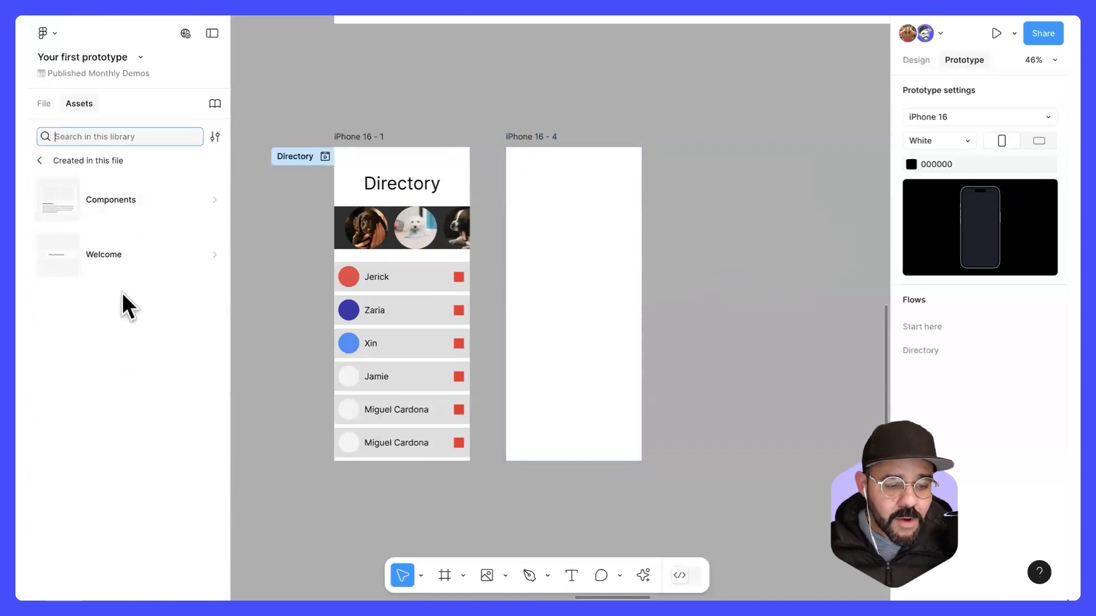
{"action": "left_click", "coordinate": [126, 211]}
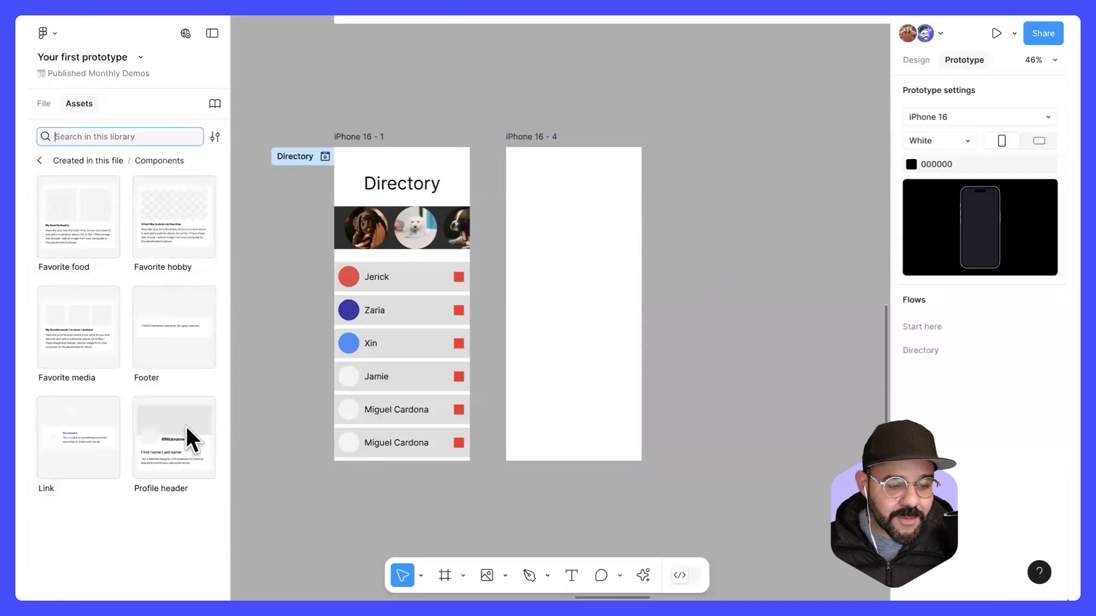
{"action": "left_click_drag", "start_coordinate": [182, 440], "coordinate": [593, 262]}
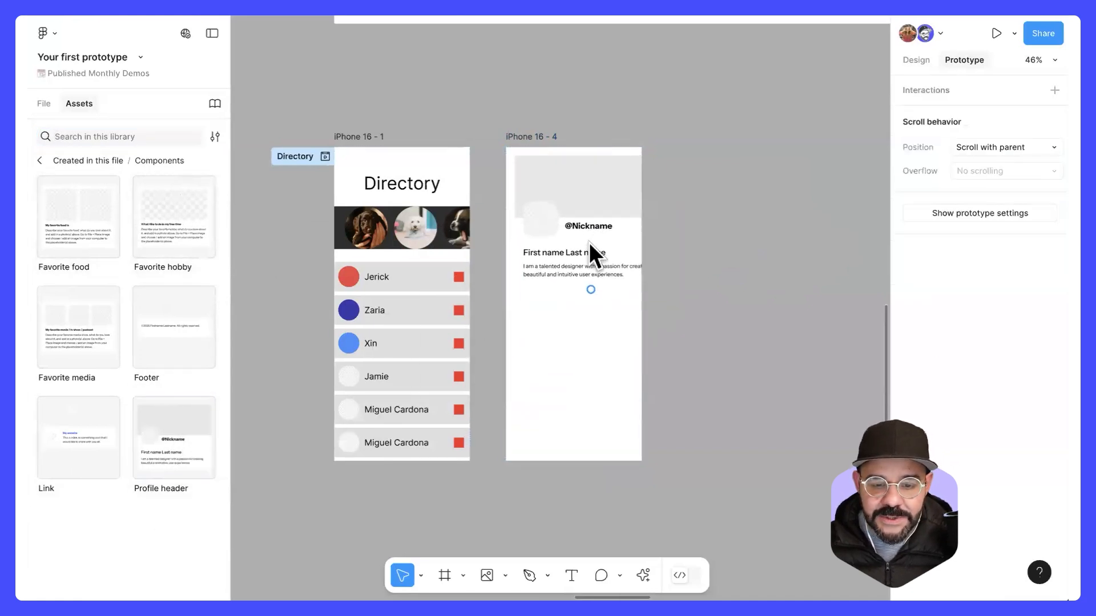
{"action": "mouse_move", "coordinate": [657, 238]}
{"action": "left_mouse_down"}
{"action": "mouse_move", "coordinate": [633, 239]}
{"action": "mouse_move", "coordinate": [642, 247]}
{"action": "left_mouse_up"}
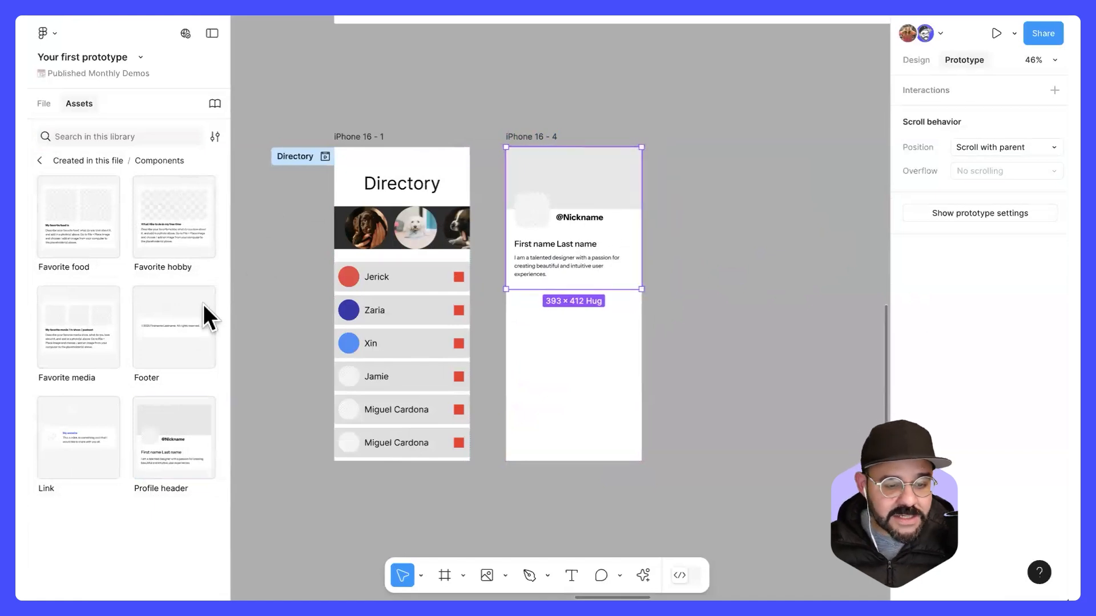
Step: Insert a Favorite hobby component directly beneath the profile header and narrow it to 395 px
{"action": "left_click_drag", "start_coordinate": [173, 217], "coordinate": [588, 371]}
{"action": "mouse_move", "coordinate": [661, 385]}
{"action": "left_mouse_down"}
{"action": "mouse_move", "coordinate": [623, 391]}
{"action": "mouse_move", "coordinate": [641, 389]}
{"action": "left_mouse_up"}
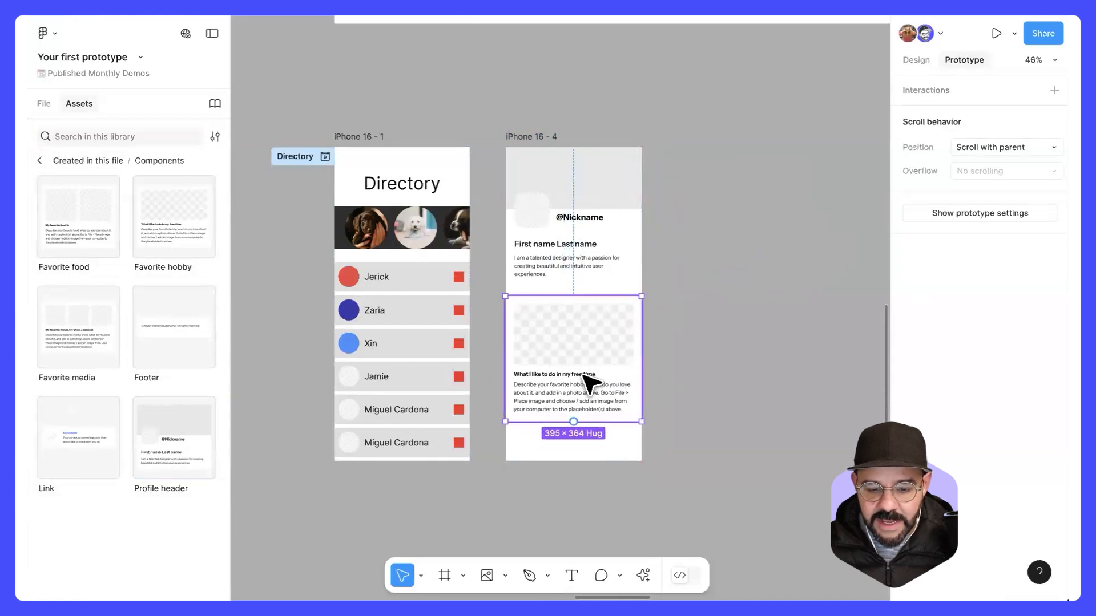
{"action": "left_click_drag", "start_coordinate": [582, 373], "coordinate": [582, 366]}
{"action": "left_click", "coordinate": [656, 266]}
Step: Replace the nickname in the profile header with the name of the second directory entry
{"action": "scroll", "coordinate": [622, 250], "scroll_direction": "up", "scroll_amount": 5}
{"action": "left_click", "coordinate": [566, 198], "text": "super"}
{"action": "double_click", "coordinate": [563, 198]}
{"action": "type", "text": "Zaria"}
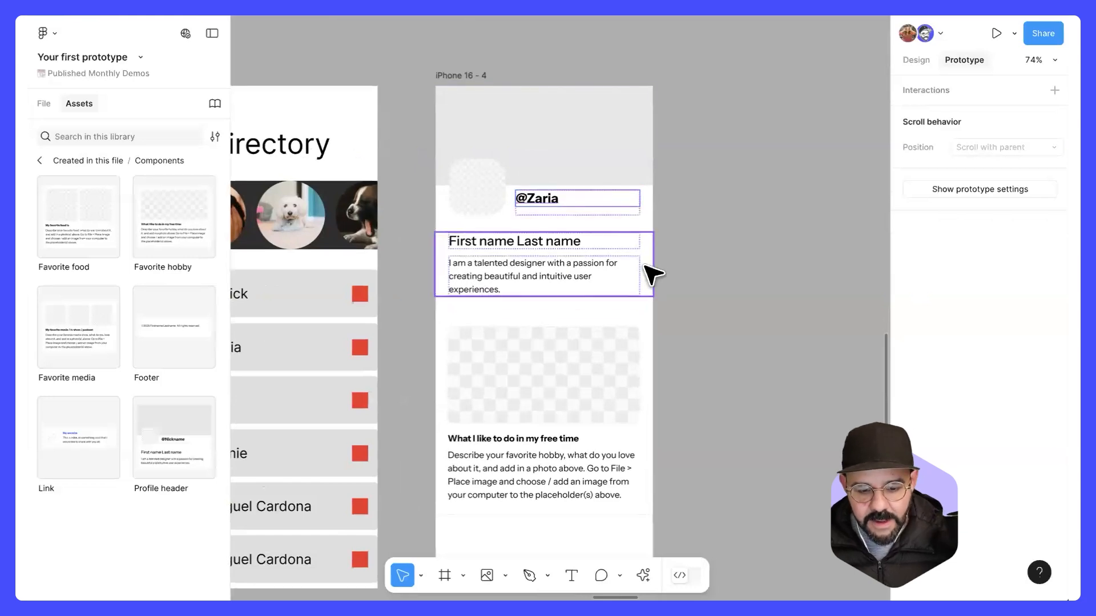
{"action": "left_click", "coordinate": [736, 327]}
Step: Stack three copies of the Favorite hobby section beneath the original, continuing past the bottom of the iPhone 16 - 4 frame
{"action": "scroll", "coordinate": [762, 310], "scroll_direction": "down", "scroll_amount": 5}
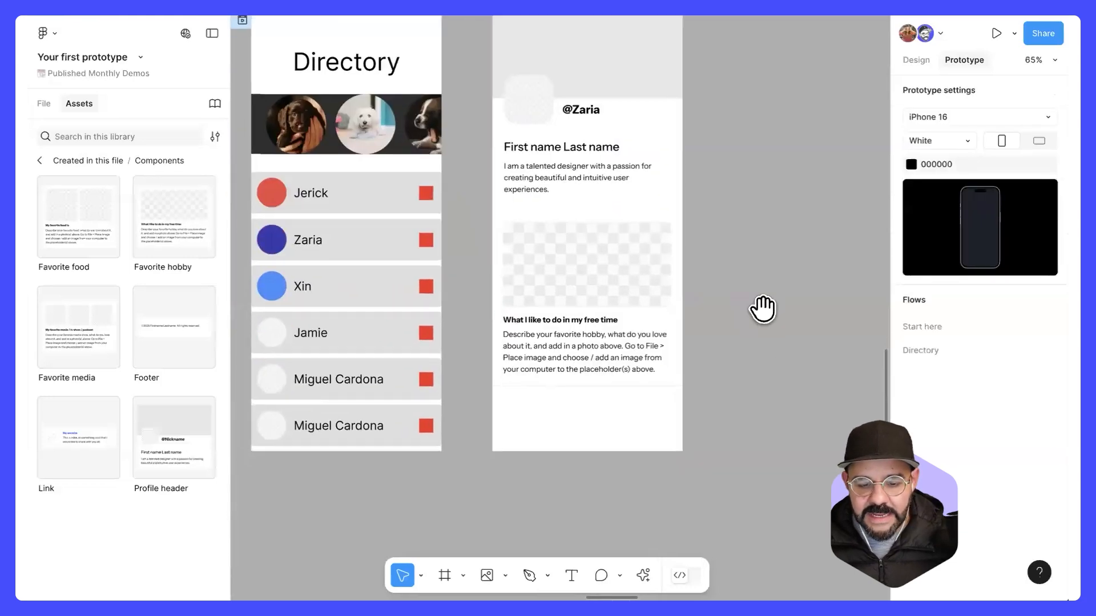
{"action": "left_click", "coordinate": [641, 278]}
{"action": "left_click_drag", "start_coordinate": [616, 284], "coordinate": [626, 411]}
{"action": "scroll", "coordinate": [794, 361], "scroll_direction": "down", "scroll_amount": 5}
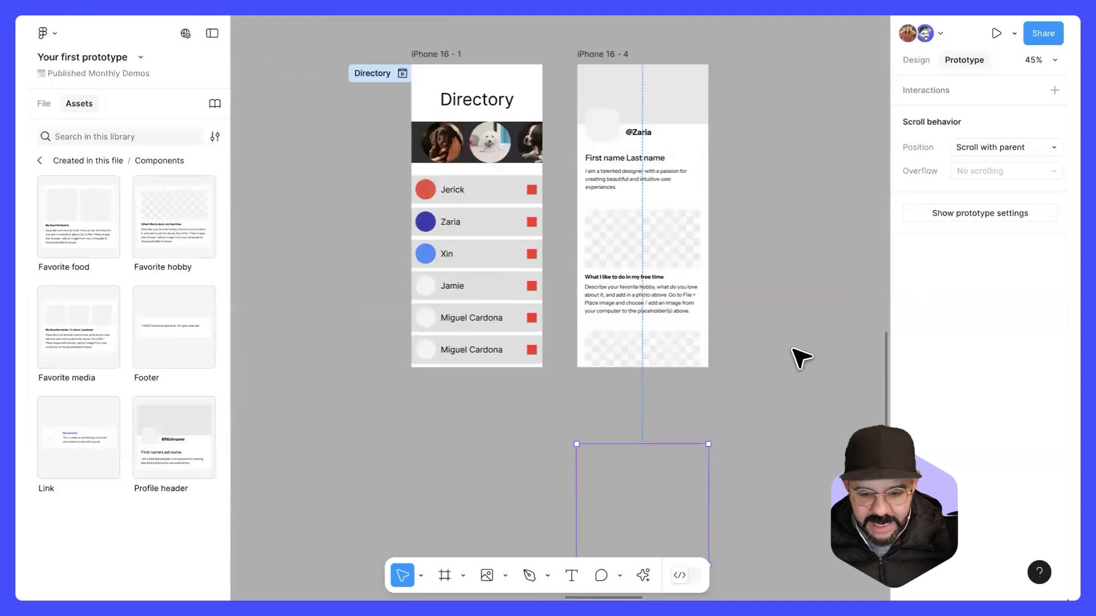
{"action": "left_click", "coordinate": [777, 205]}
{"action": "left_click_drag", "start_coordinate": [777, 205], "coordinate": [728, 335]}
Step: Set the scroll overflow of the iPhone 16 - 4 frame to Vertical
{"action": "left_click", "coordinate": [536, 186]}
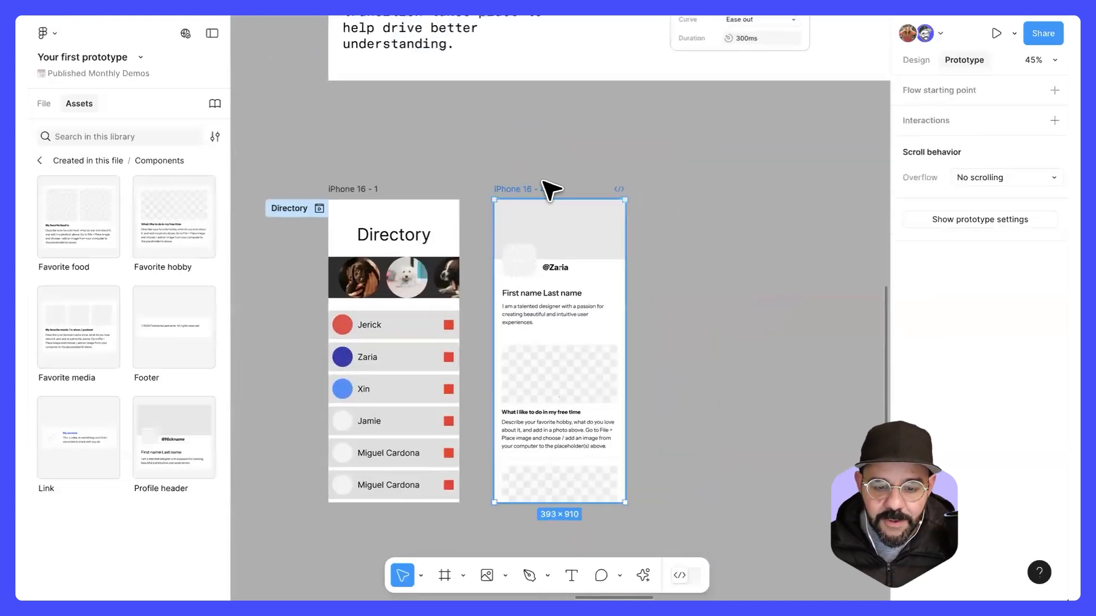
{"action": "scroll", "coordinate": [534, 165], "scroll_direction": "down", "scroll_amount": 1}
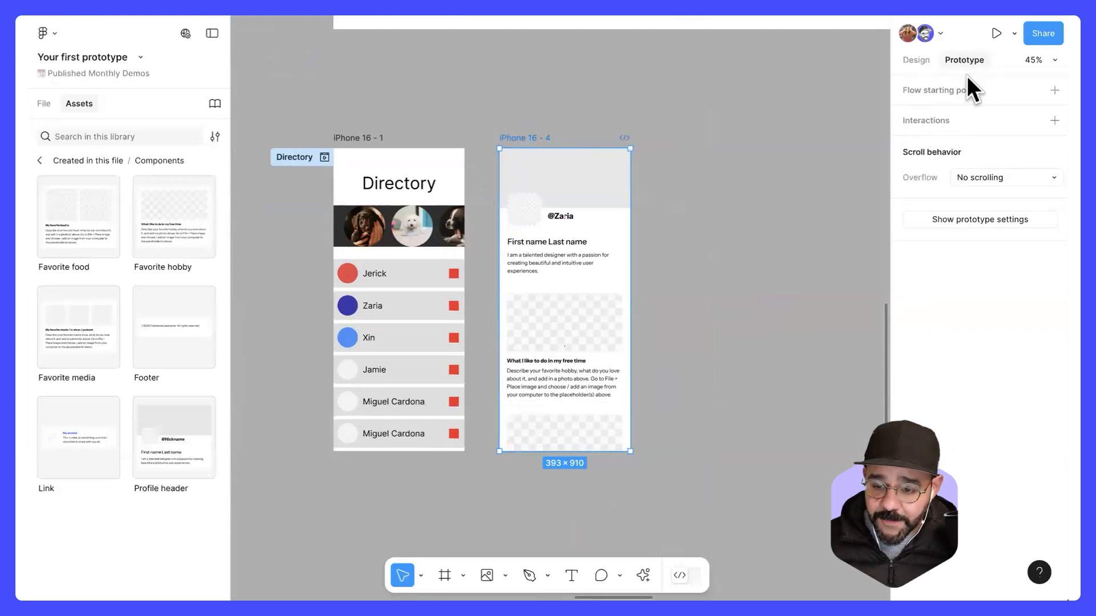
{"action": "left_click", "coordinate": [989, 177]}
{"action": "left_click", "coordinate": [994, 209]}
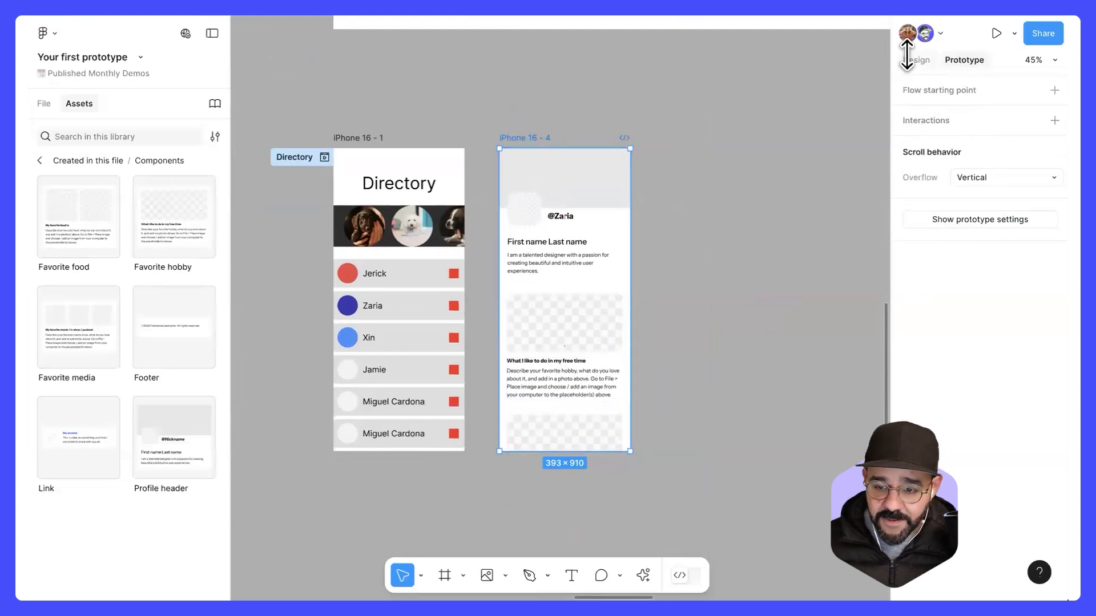
Step: Extend the iPhone 16 - 4 frame downward to a height of 1868 so it encloses all the hobby sections
{"action": "left_click", "coordinate": [907, 59]}
{"action": "left_click", "coordinate": [716, 310]}
{"action": "left_click", "coordinate": [556, 140]}
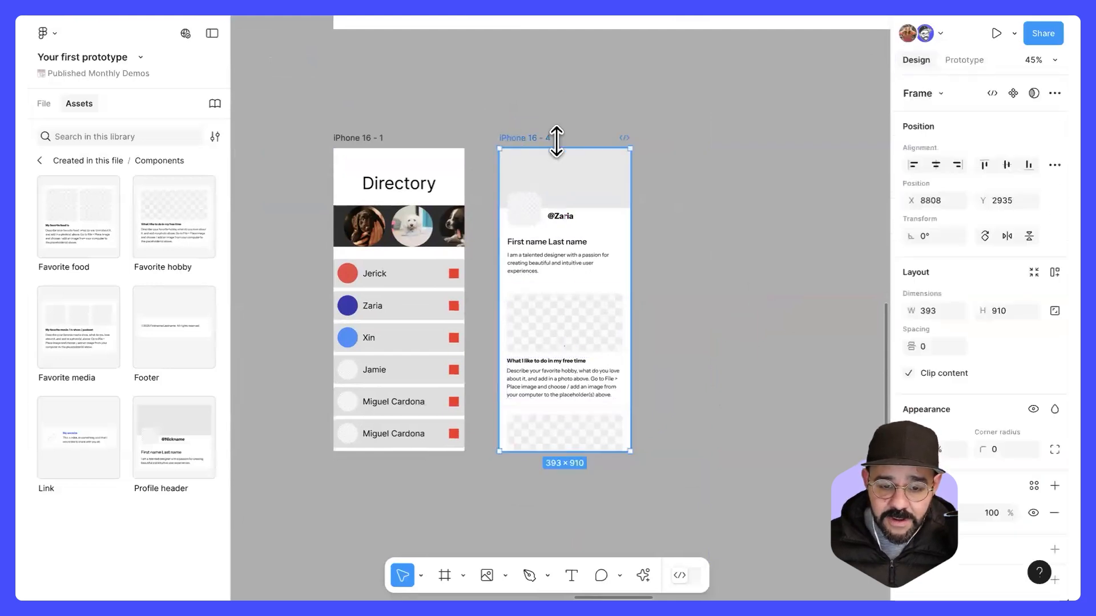
{"action": "scroll", "coordinate": [661, 367], "scroll_direction": "down", "scroll_amount": 2}
{"action": "left_click_drag", "start_coordinate": [633, 405], "coordinate": [631, 578]}
{"action": "scroll", "coordinate": [749, 481], "scroll_direction": "down", "scroll_amount": 2}
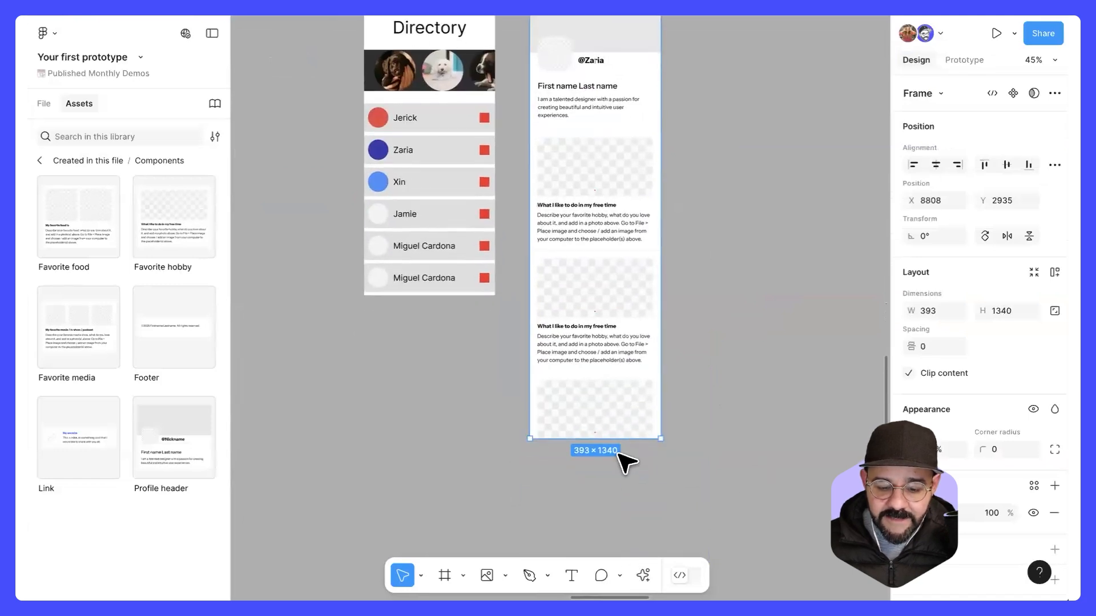
{"action": "left_click_drag", "start_coordinate": [624, 443], "coordinate": [610, 549]}
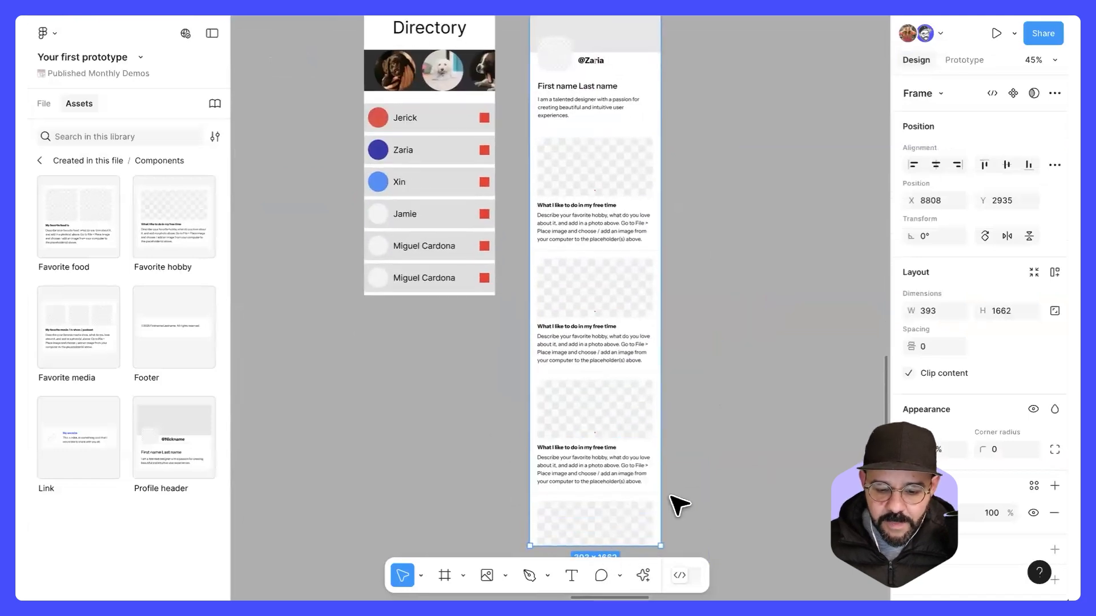
{"action": "scroll", "coordinate": [677, 506], "scroll_direction": "down", "scroll_amount": 3}
{"action": "left_click_drag", "start_coordinate": [610, 390], "coordinate": [598, 454]}
{"action": "left_click", "coordinate": [797, 320]}
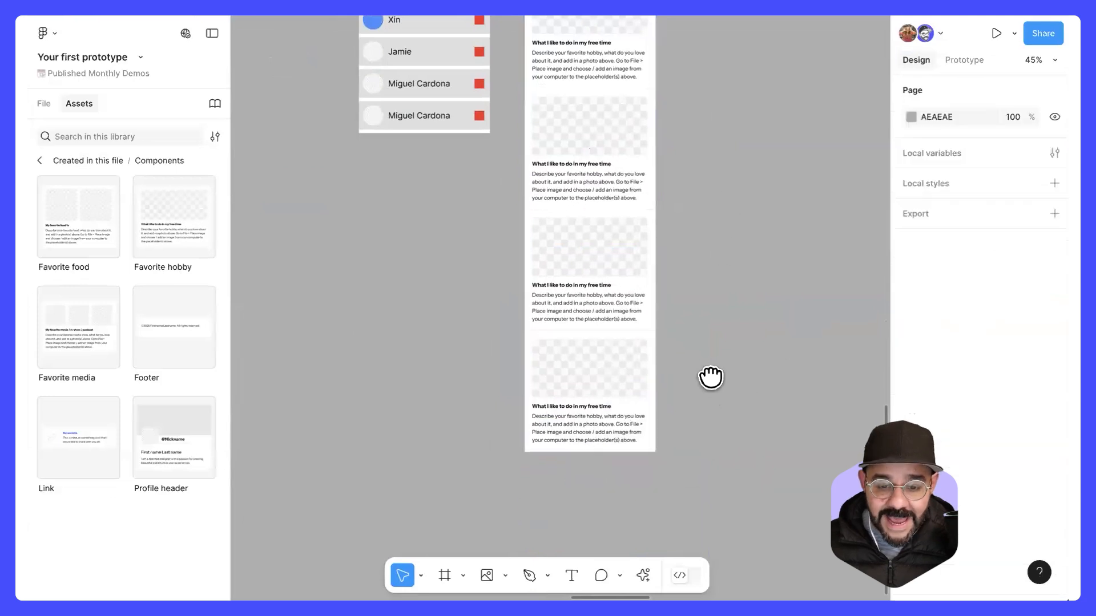
{"action": "scroll", "coordinate": [710, 376], "scroll_direction": "up", "scroll_amount": 5}
{"action": "left_click", "coordinate": [536, 102]}
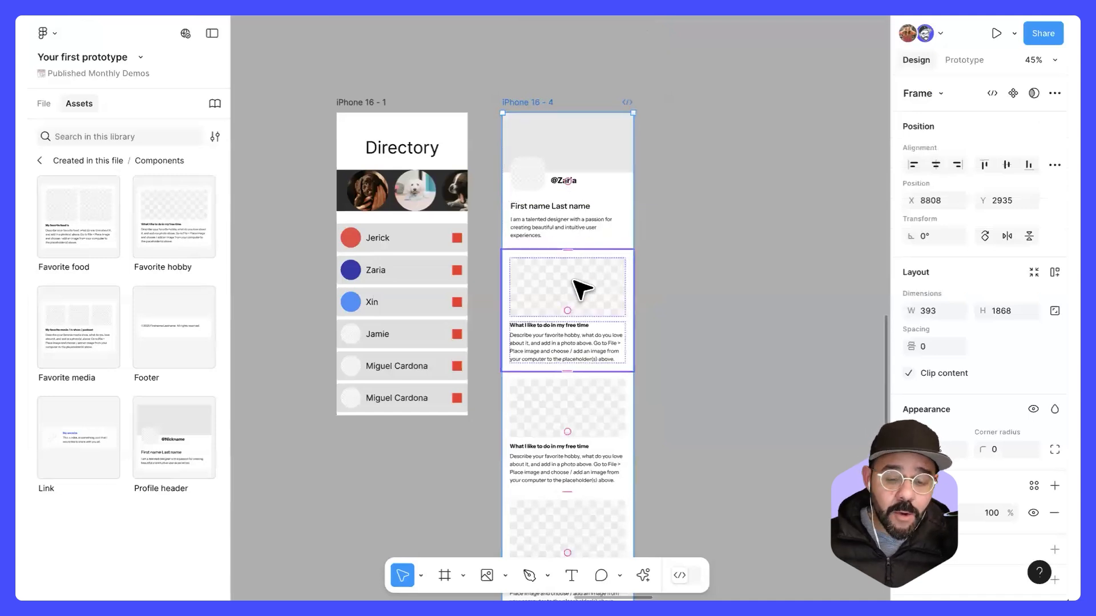
{"action": "left_click", "coordinate": [714, 318]}
{"action": "scroll", "coordinate": [582, 318], "scroll_direction": "down", "scroll_amount": 2}
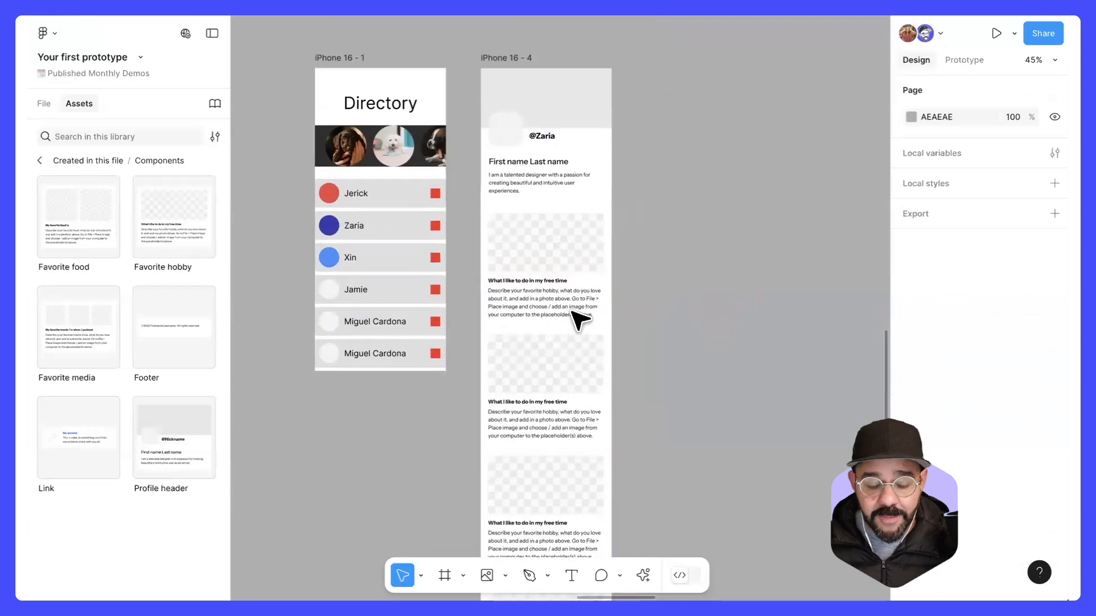
Step: Try narrowing the first Favorite hobby section in the iPhone 16 - 4 frame to a width of about 280
{"action": "left_click", "coordinate": [577, 265]}
{"action": "scroll", "coordinate": [552, 306], "scroll_direction": "up", "scroll_amount": 5}
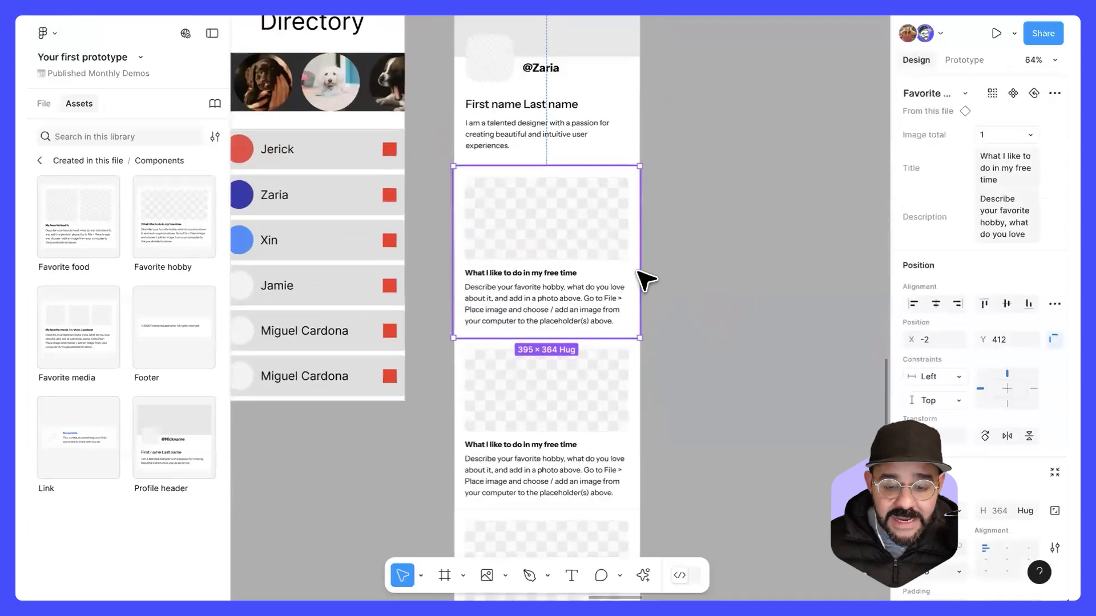
{"action": "left_click_drag", "start_coordinate": [599, 273], "coordinate": [657, 294]}
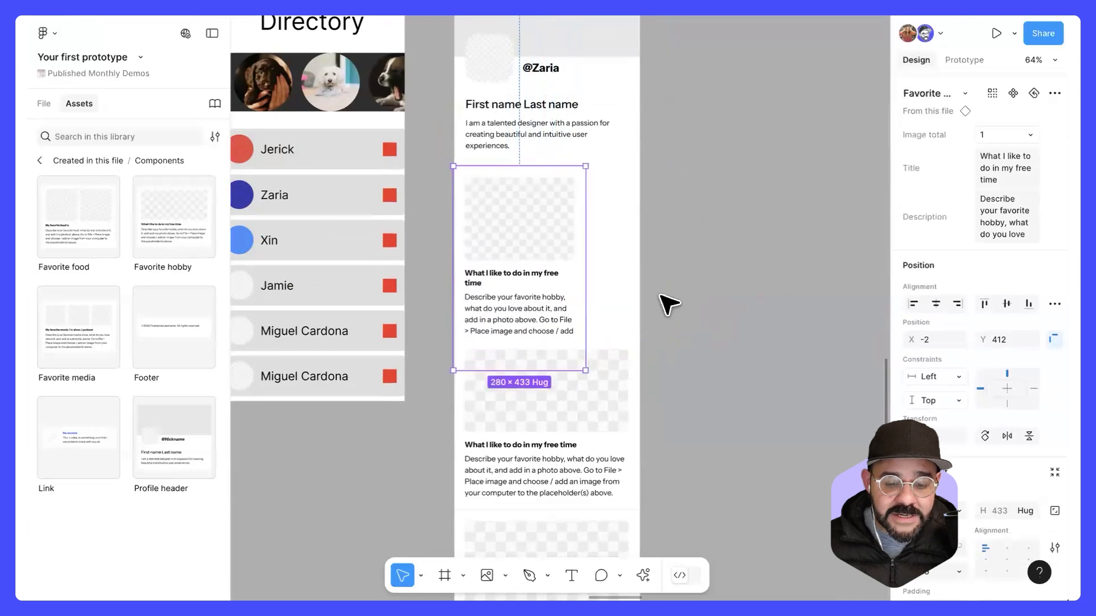
{"action": "left_click", "coordinate": [713, 285]}
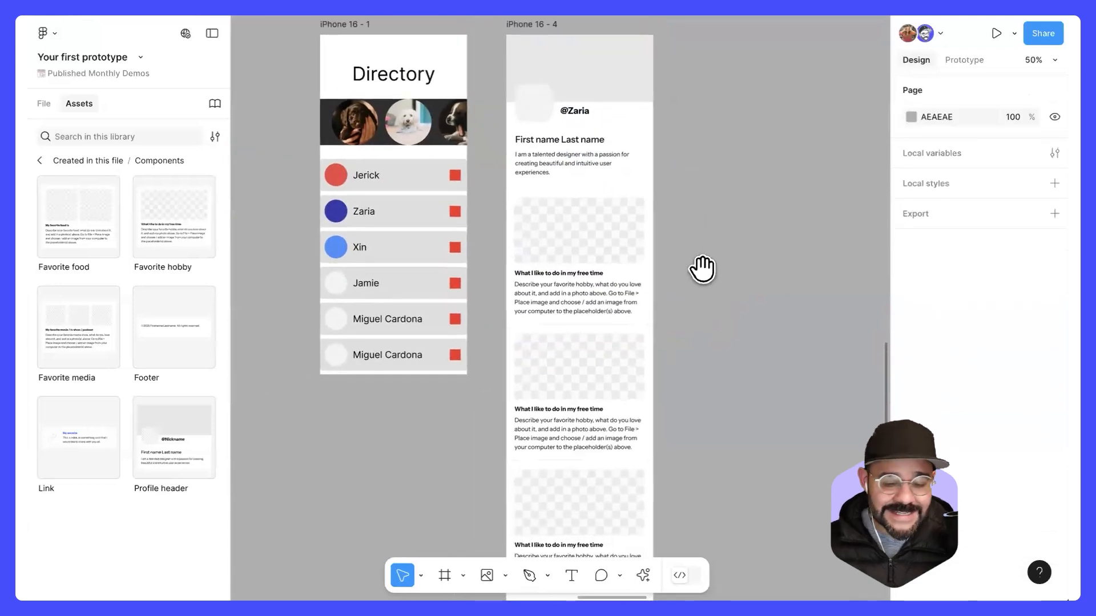
{"action": "scroll", "coordinate": [656, 282], "scroll_direction": "up", "scroll_amount": 2}
{"action": "left_click", "coordinate": [611, 301]}
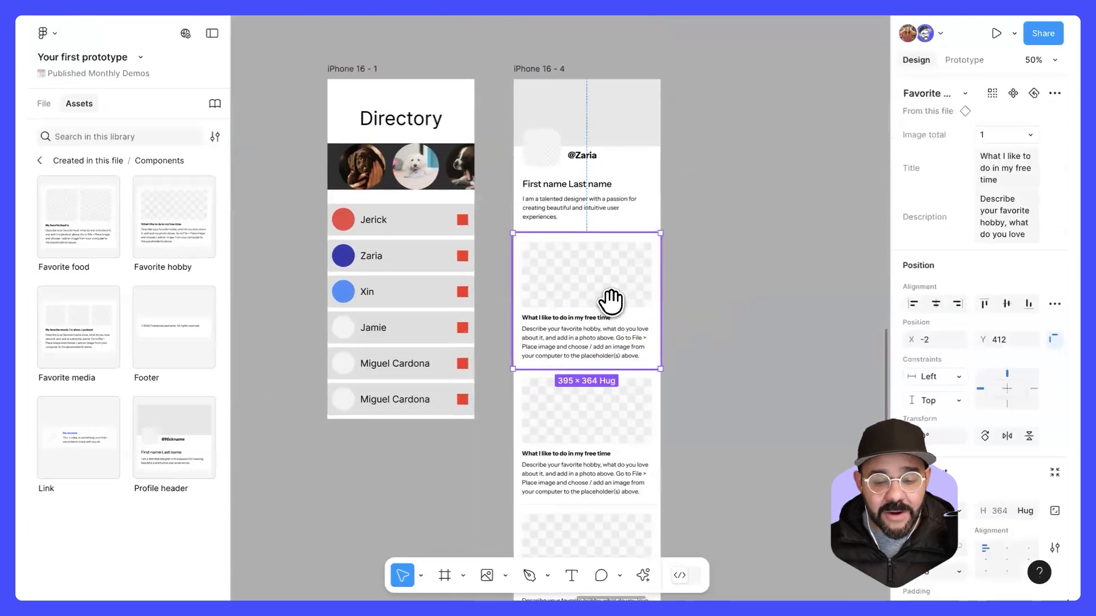
Step: Place the puppies image in the profile header's avatar and the grey dog image in its cover area
{"action": "left_click", "coordinate": [741, 264]}
{"action": "scroll", "coordinate": [742, 264], "scroll_direction": "up", "scroll_amount": 2}
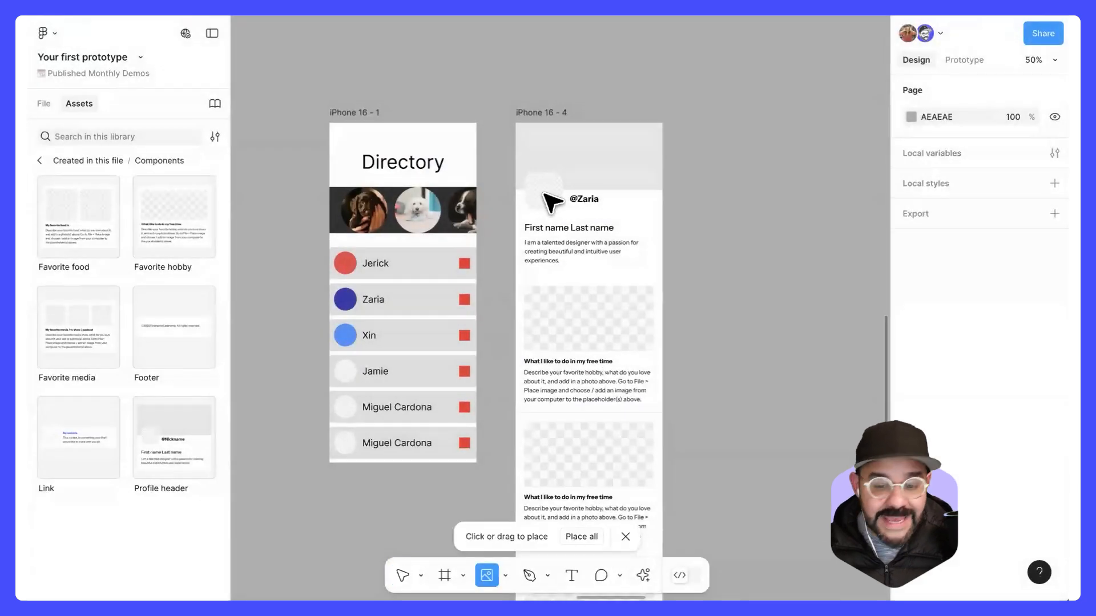
{"action": "left_click", "coordinate": [544, 193]}
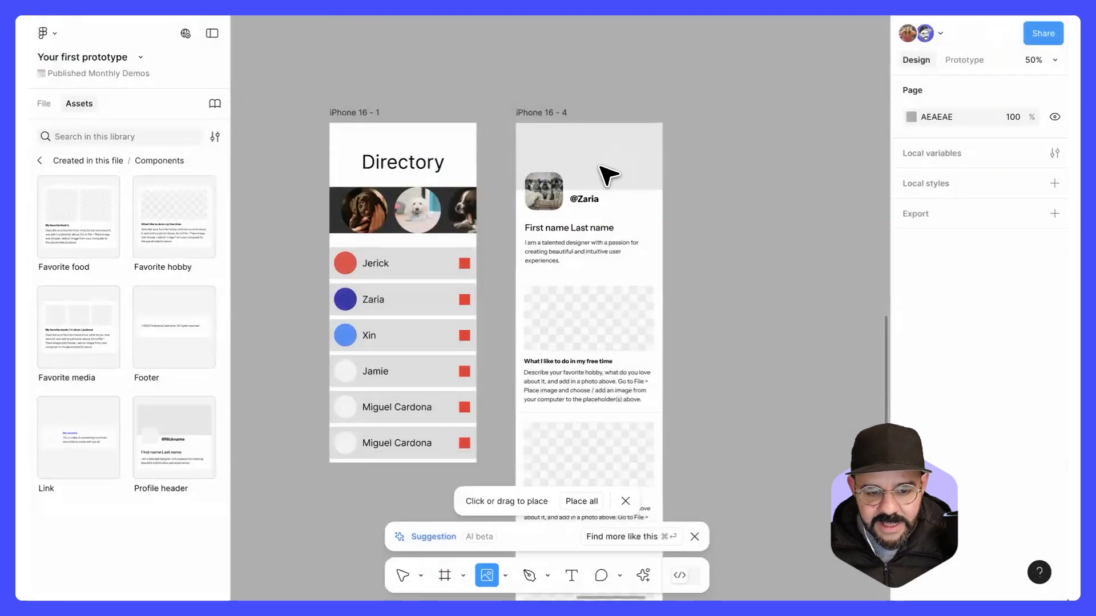
{"action": "left_click", "coordinate": [609, 171]}
Step: Replace the First name Last name text in the profile header with the first name used in its nickname
{"action": "scroll", "coordinate": [633, 214], "scroll_direction": "up", "scroll_amount": 5}
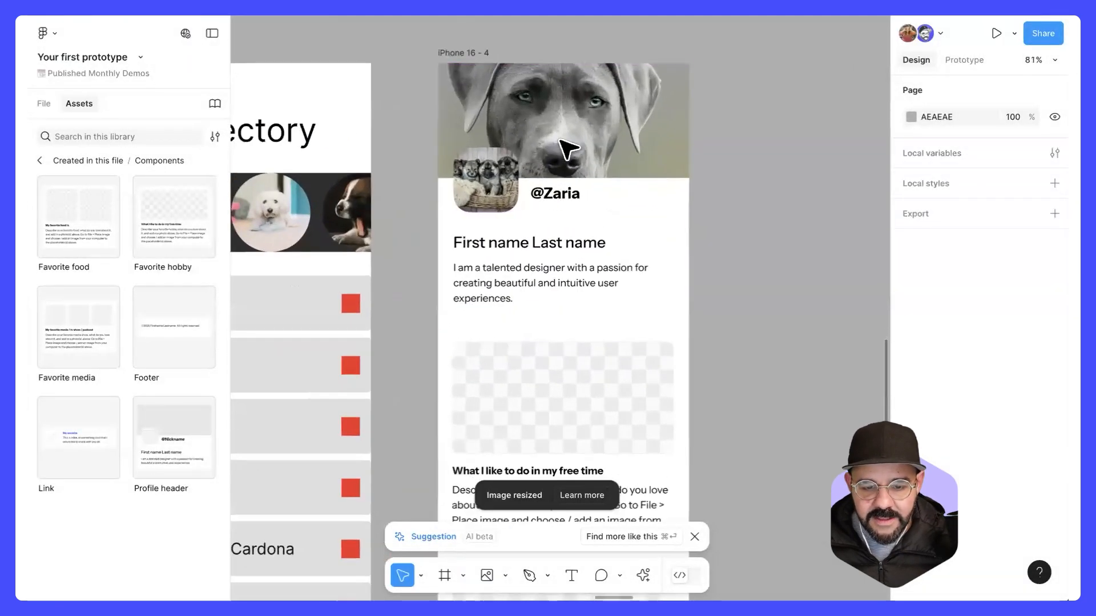
{"action": "double_click", "coordinate": [532, 245]}
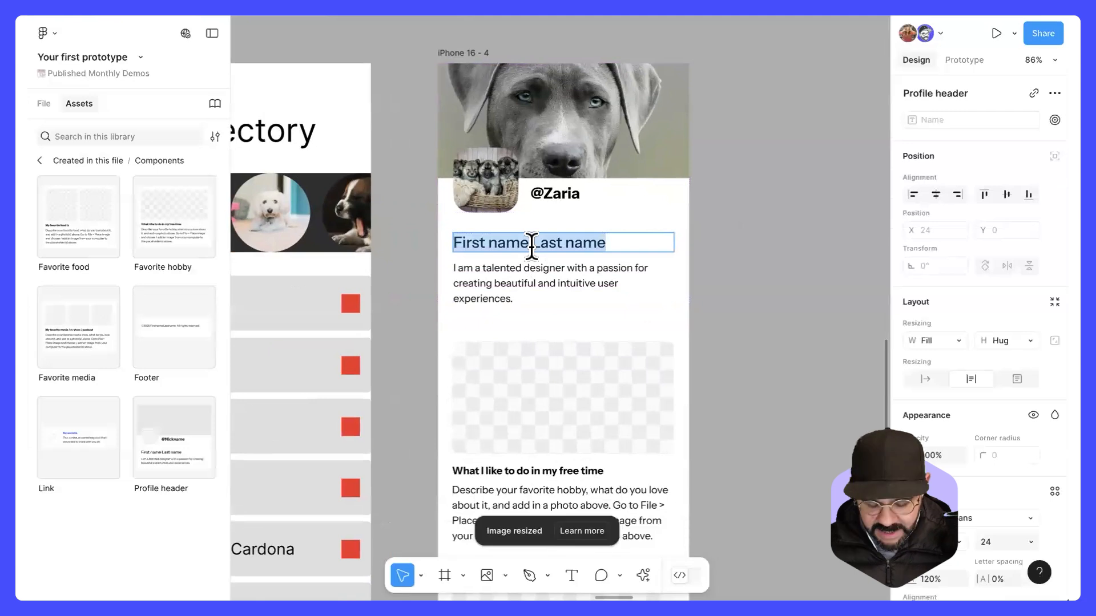
{"action": "type", "text": "Z"}
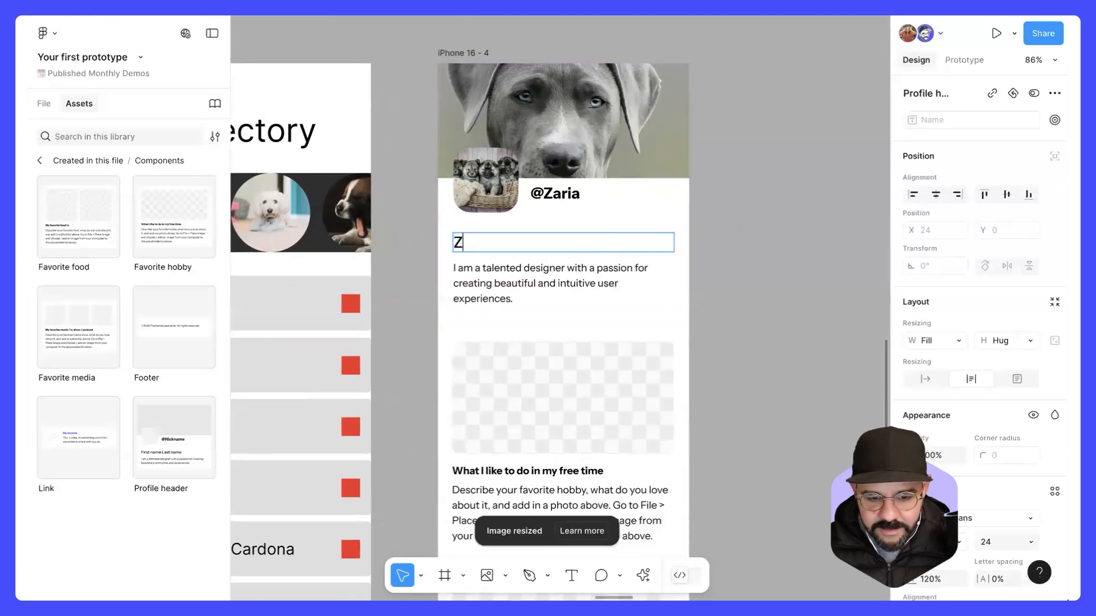
{"action": "key", "text": "BackSpace"}
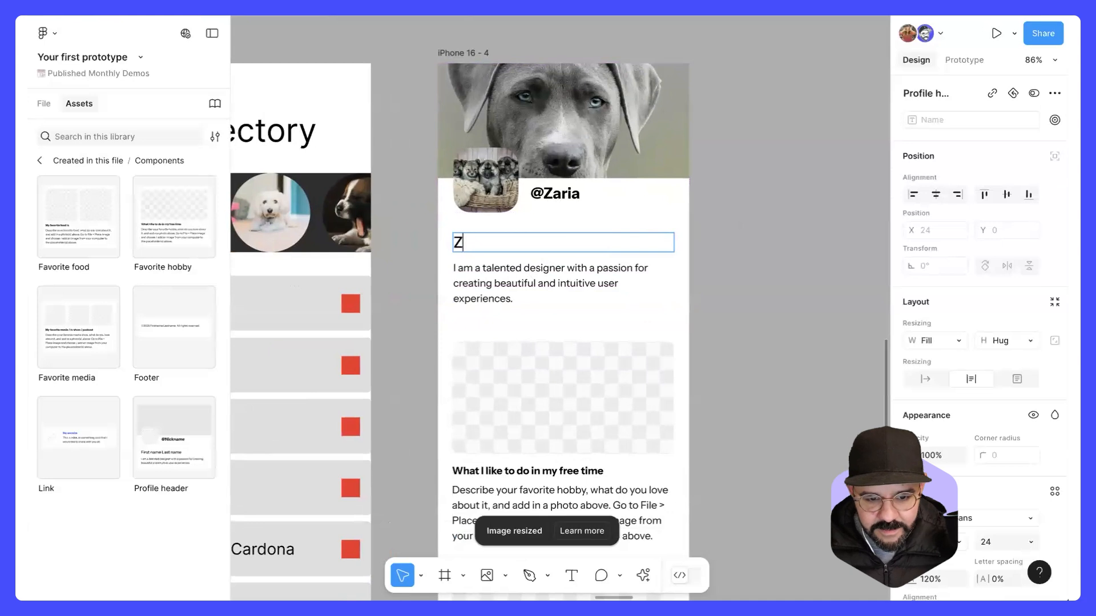
{"action": "type", "text": "aria"}
{"action": "left_click", "coordinate": [731, 265]}
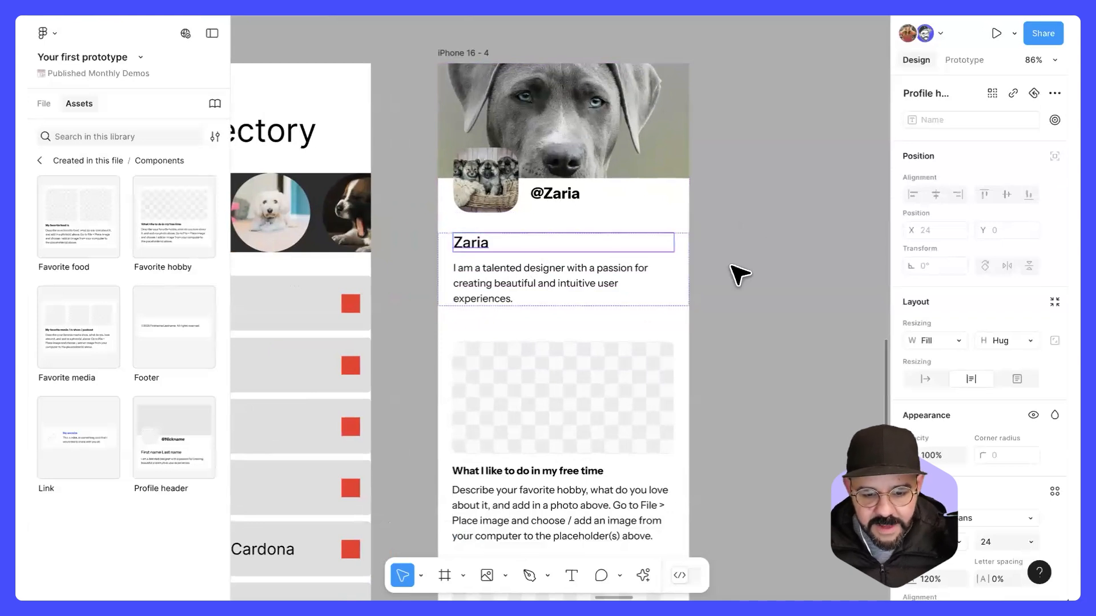
Step: Move the iPhone 16 - 4 frame farther right of the Directory frame, to about X 8966, Y 2935
{"action": "left_click", "coordinate": [731, 265]}
{"action": "scroll", "coordinate": [732, 265], "scroll_direction": "down", "scroll_amount": 4}
{"action": "scroll", "coordinate": [700, 289], "scroll_direction": "down", "scroll_amount": 3}
{"action": "left_click_drag", "start_coordinate": [700, 290], "coordinate": [659, 256]}
{"action": "left_click_drag", "start_coordinate": [575, 137], "coordinate": [613, 139]}
Step: Place the butterfly, white fox and hummingbird images in the placeholders of the first three hobby sections
{"action": "scroll", "coordinate": [638, 317], "scroll_direction": "up", "scroll_amount": 2}
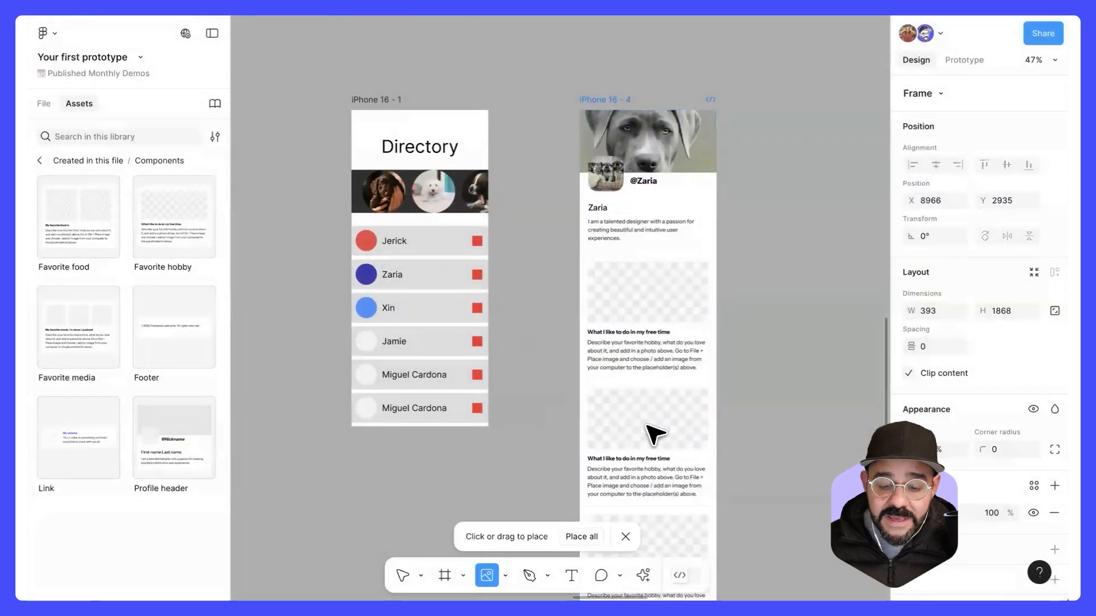
{"action": "scroll", "coordinate": [653, 343], "scroll_direction": "down", "scroll_amount": 3}
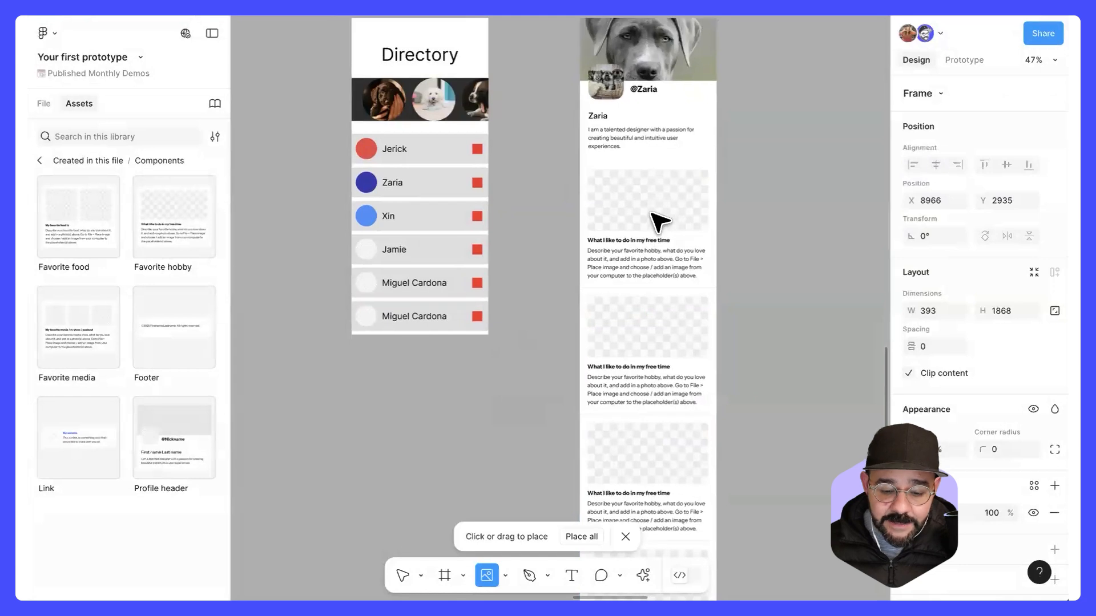
{"action": "left_click", "coordinate": [642, 208]}
{"action": "left_click", "coordinate": [641, 313]}
{"action": "left_click", "coordinate": [678, 445]}
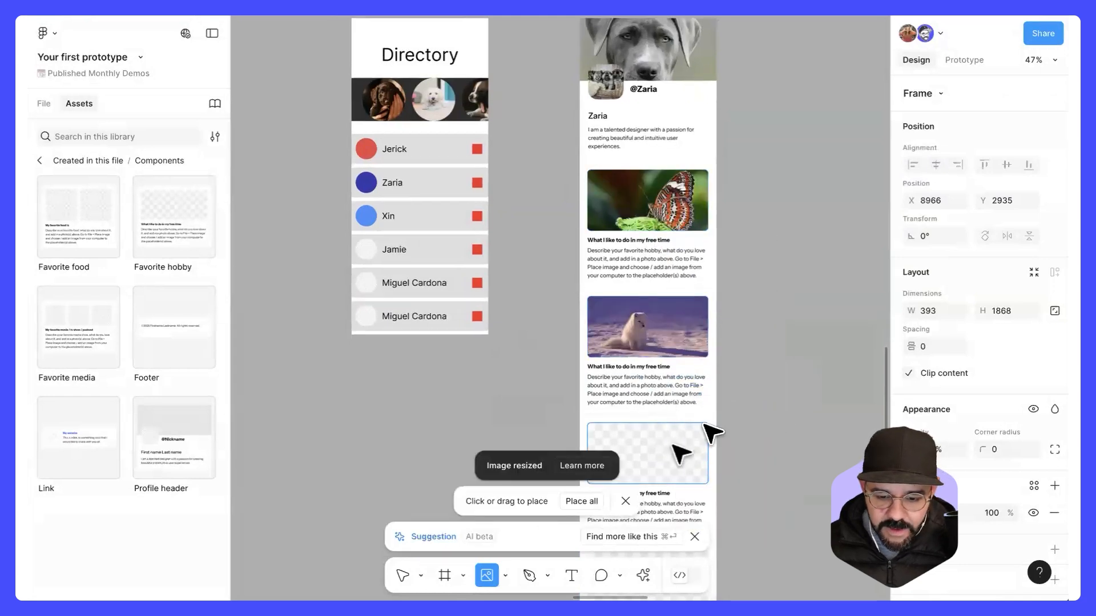
{"action": "left_click", "coordinate": [768, 433]}
Step: Place the sea turtle image in the placeholder of the last hobby section
{"action": "left_click_drag", "start_coordinate": [768, 433], "coordinate": [739, 364]}
{"action": "left_click", "coordinate": [46, 33]}
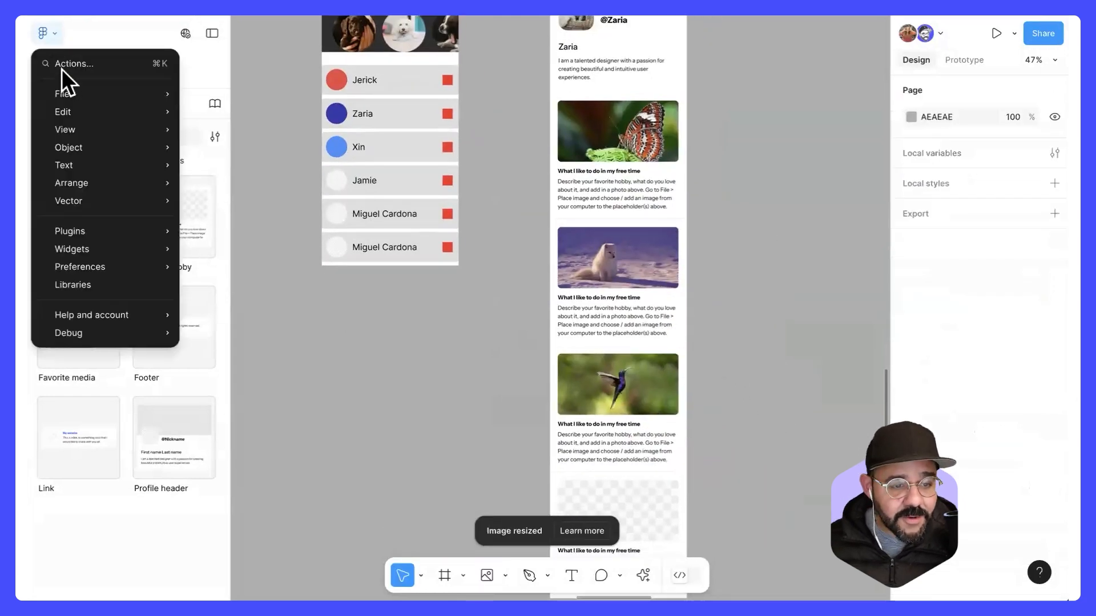
{"action": "mouse_move", "coordinate": [68, 94]}
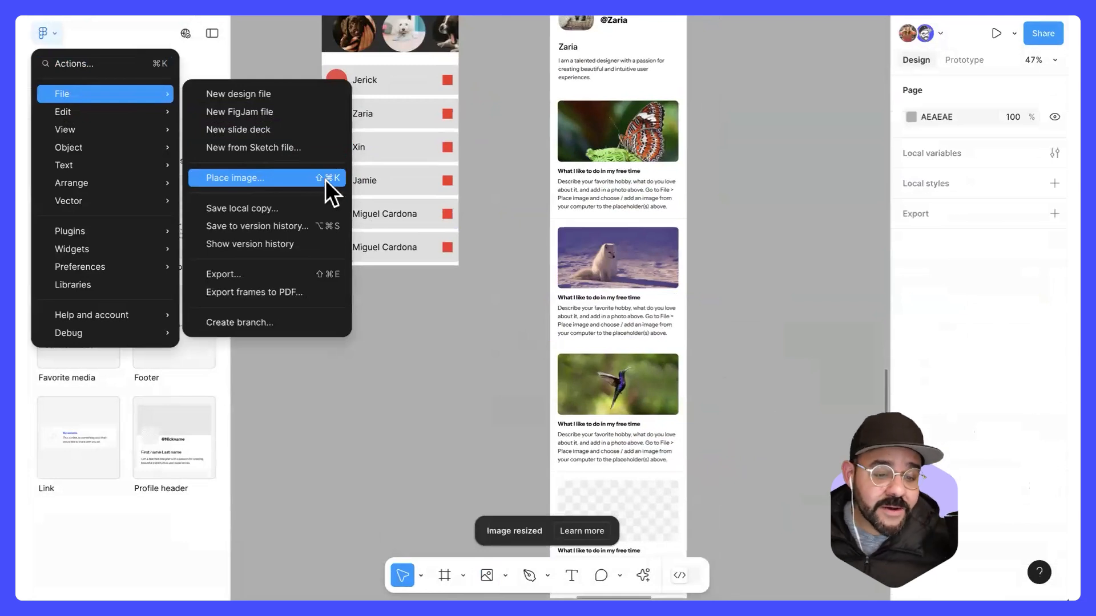
{"action": "left_click", "coordinate": [435, 345]}
{"action": "left_click_drag", "start_coordinate": [517, 490], "coordinate": [458, 252]}
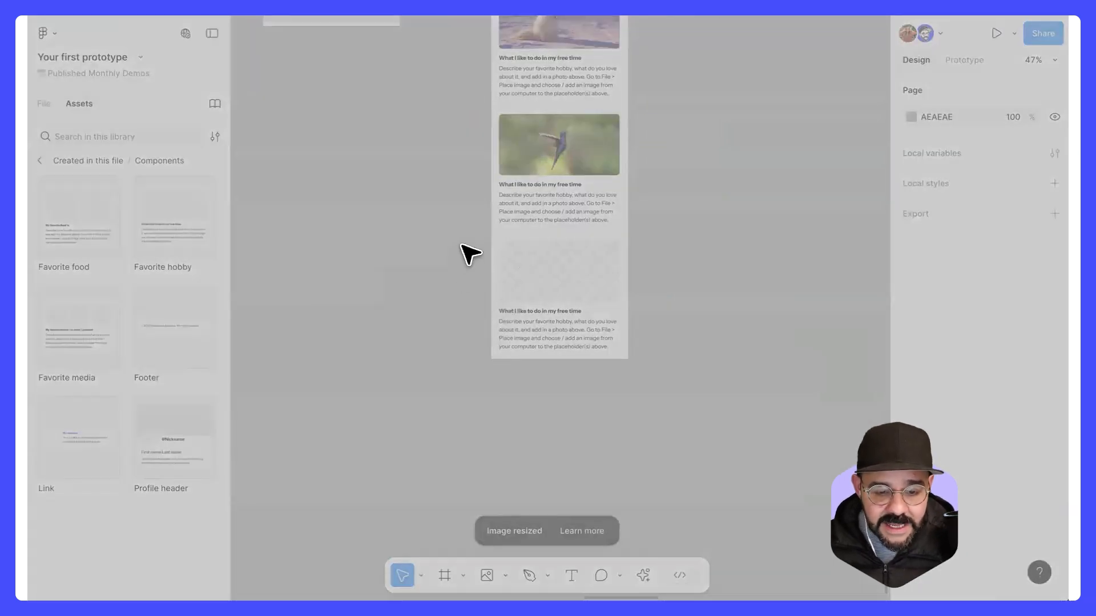
{"action": "left_click", "coordinate": [754, 401]}
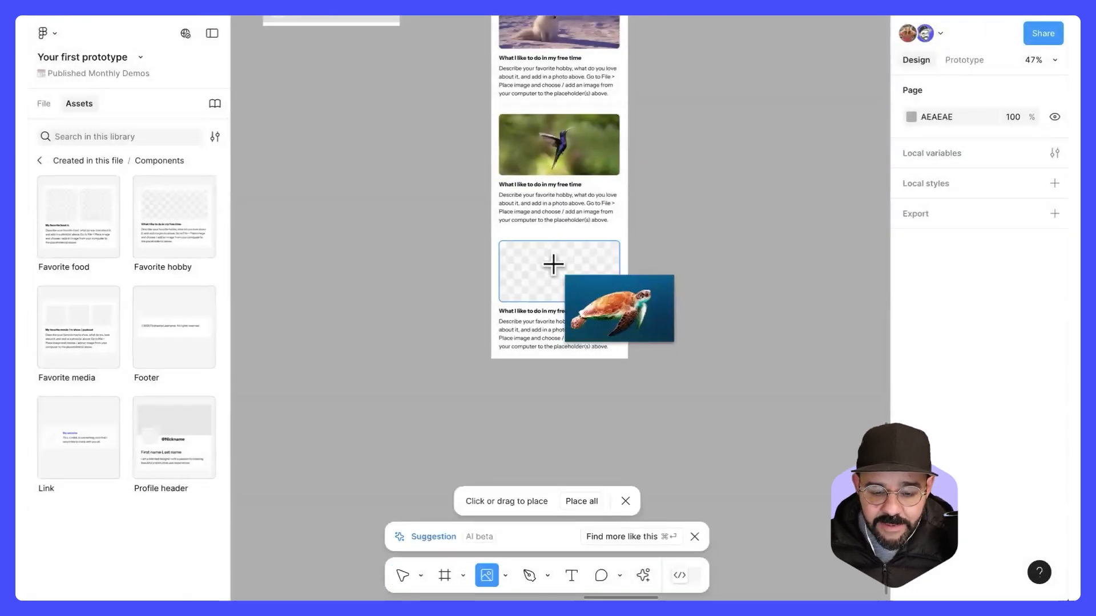
{"action": "left_click", "coordinate": [553, 264]}
Step: Shift the iPhone 16 - 4 frame slightly farther right of the Directory frame, to about X 8997
{"action": "scroll", "coordinate": [687, 308], "scroll_direction": "up", "scroll_amount": 10}
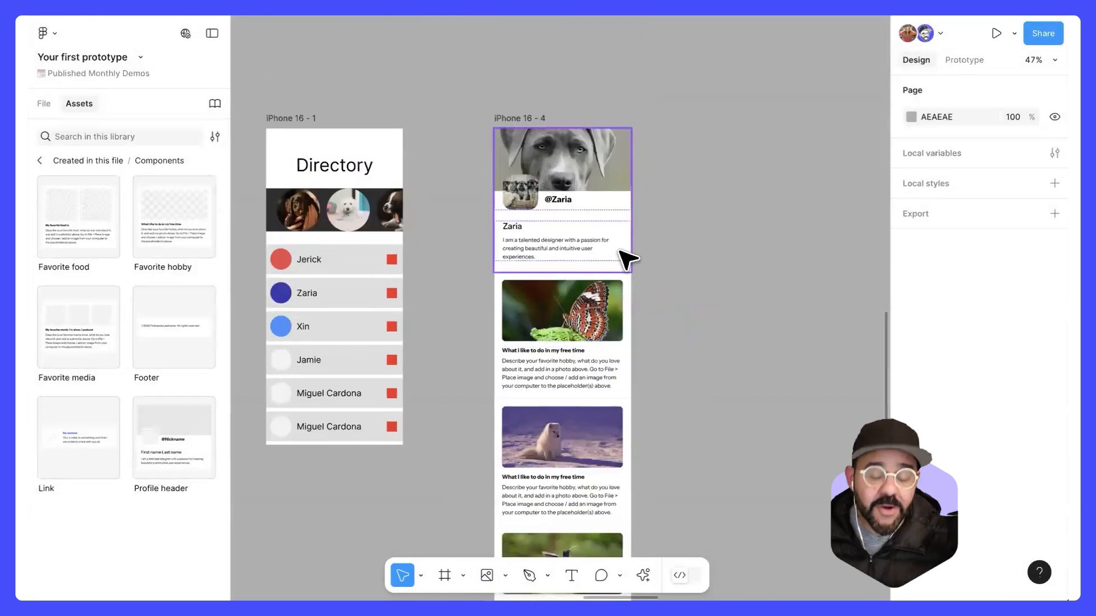
{"action": "scroll", "coordinate": [621, 250], "scroll_direction": "down", "scroll_amount": 3}
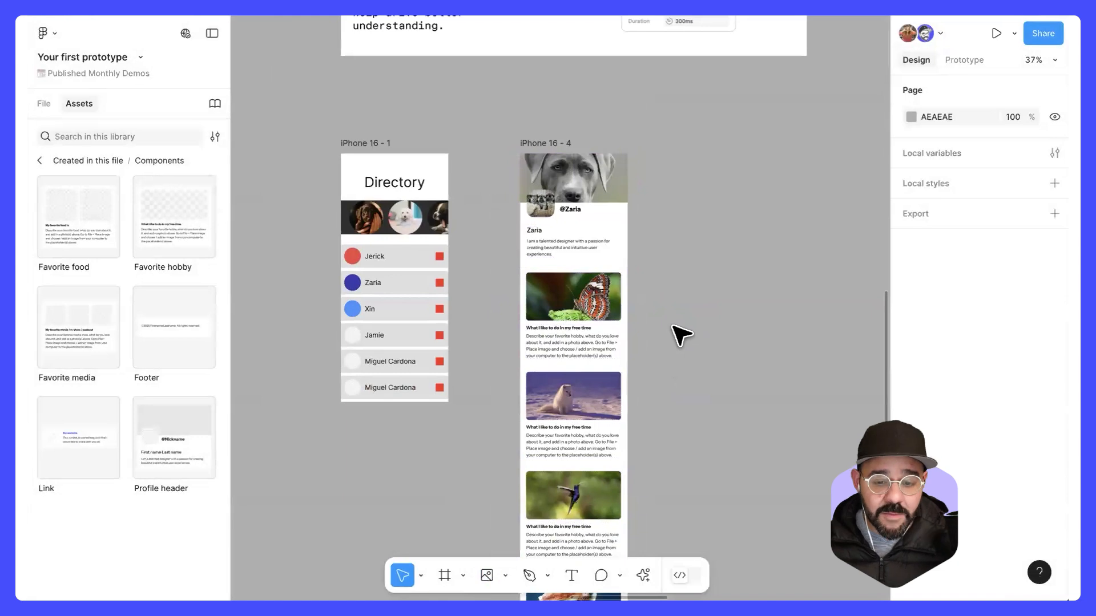
{"action": "scroll", "coordinate": [706, 264], "scroll_direction": "up", "scroll_amount": 1}
{"action": "scroll", "coordinate": [713, 251], "scroll_direction": "down", "scroll_amount": 1}
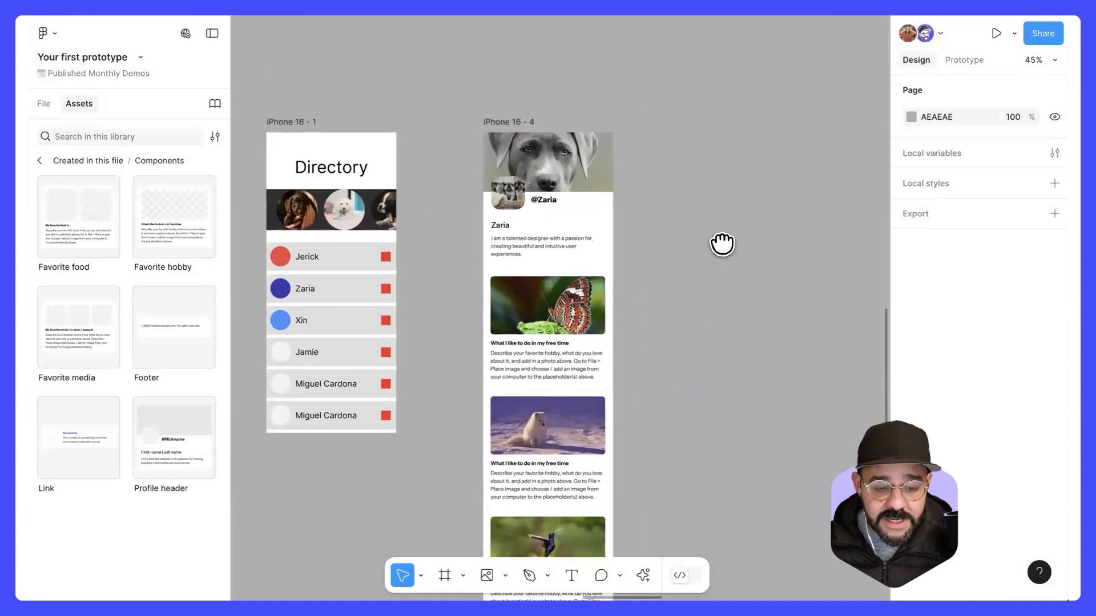
{"action": "scroll", "coordinate": [721, 242], "scroll_direction": "up", "scroll_amount": 3}
{"action": "left_click", "coordinate": [562, 110]}
{"action": "left_click_drag", "start_coordinate": [566, 110], "coordinate": [576, 109]}
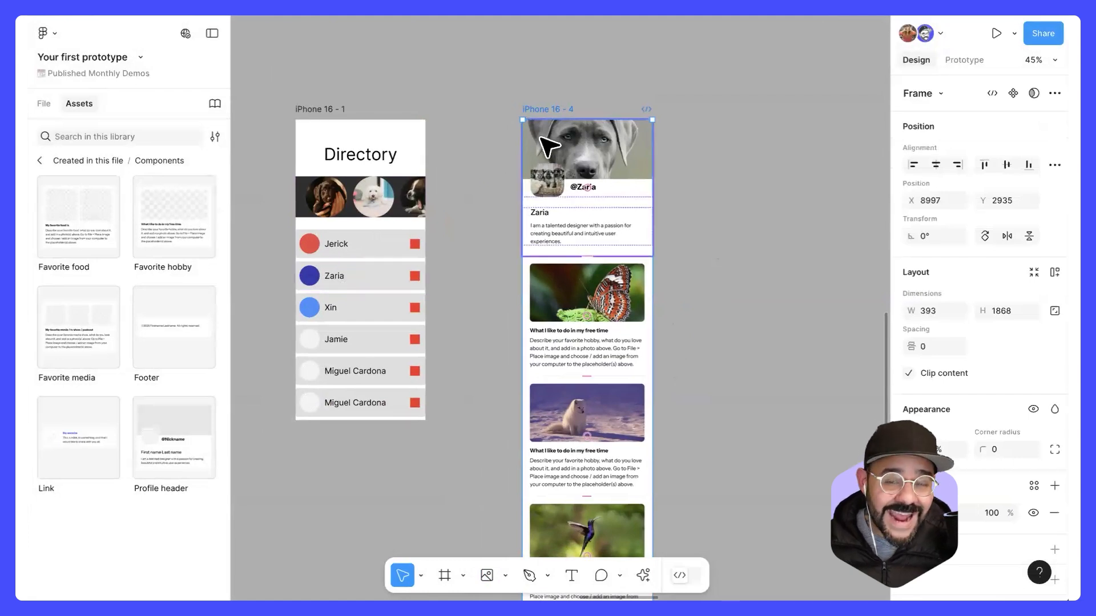
Step: In prototype mode, connect the second directory entry to the iPhone 16 - 4 frame with an On tap, Navigate to, Instant interaction
{"action": "left_click_drag", "start_coordinate": [465, 124], "coordinate": [554, 128]}
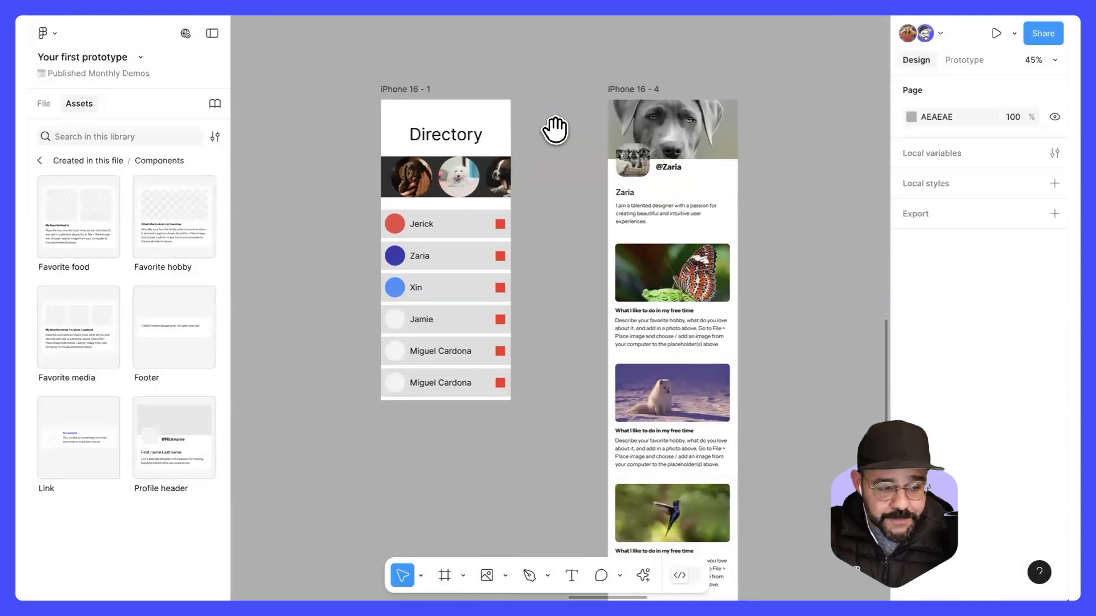
{"action": "left_click", "coordinate": [965, 59]}
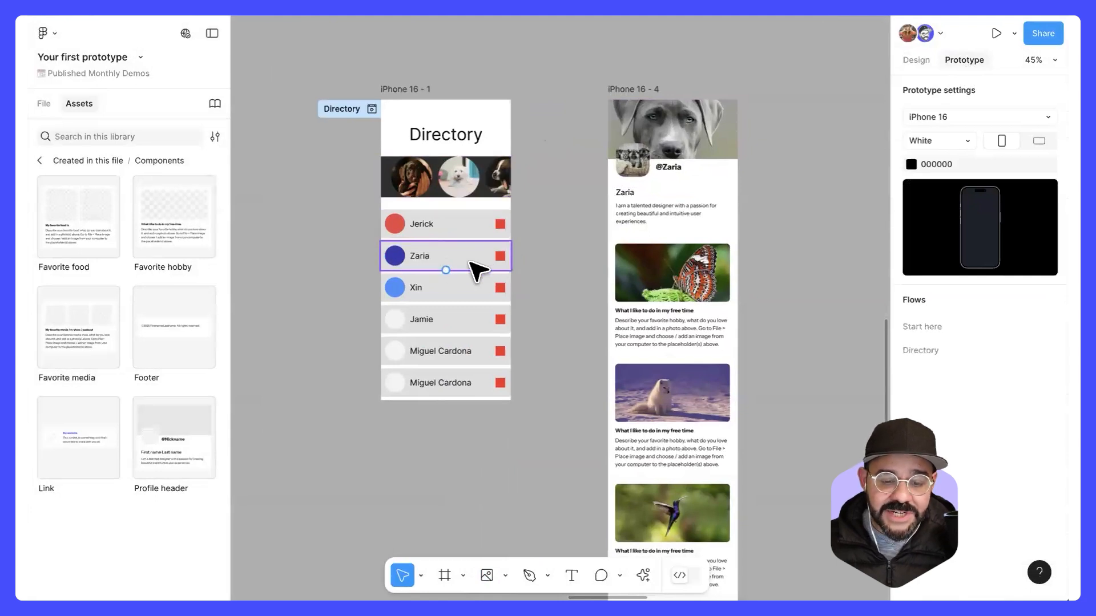
{"action": "left_click_drag", "start_coordinate": [511, 256], "coordinate": [622, 257]}
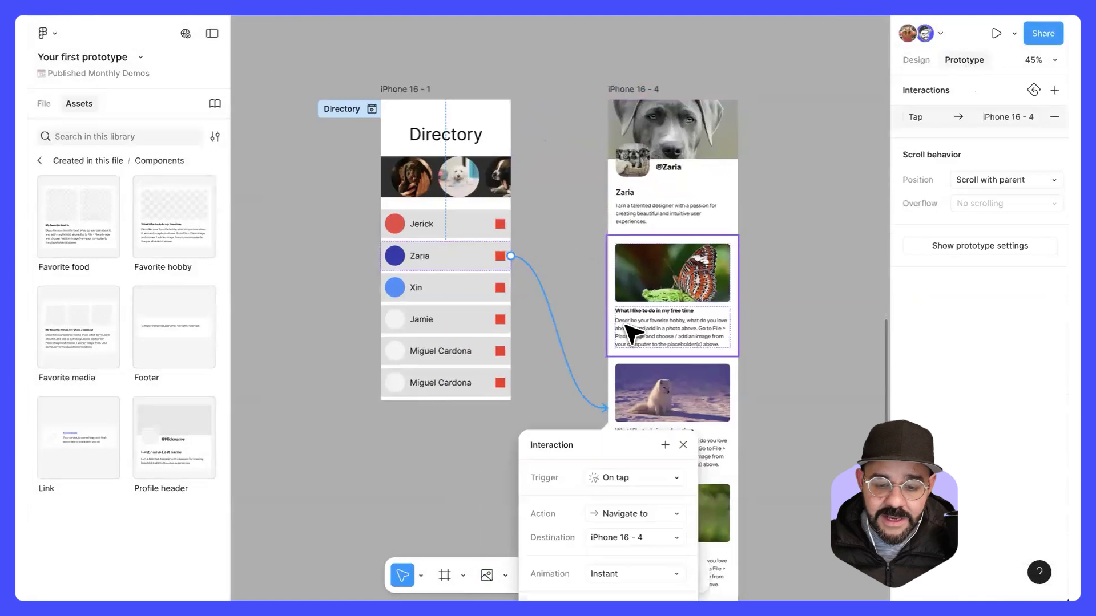
{"action": "left_click_drag", "start_coordinate": [600, 451], "coordinate": [544, 197]}
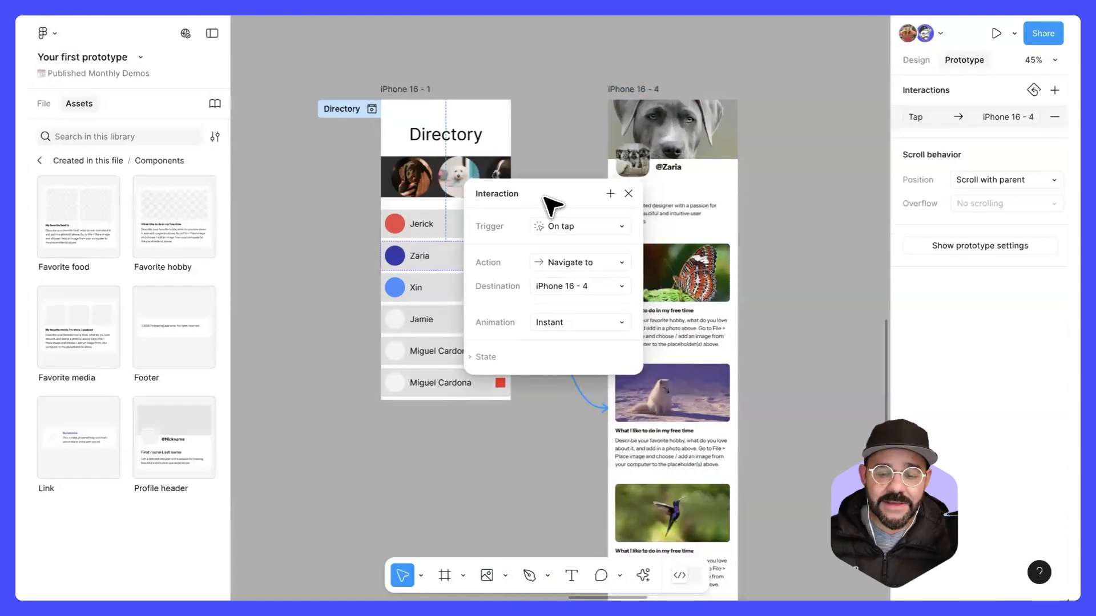
Step: Close the interaction details and delete the connection from the second directory entry to the iPhone 16 - 4 frame
{"action": "left_click", "coordinate": [628, 193]}
{"action": "left_click", "coordinate": [546, 299]}
{"action": "key", "text": "Delete"}
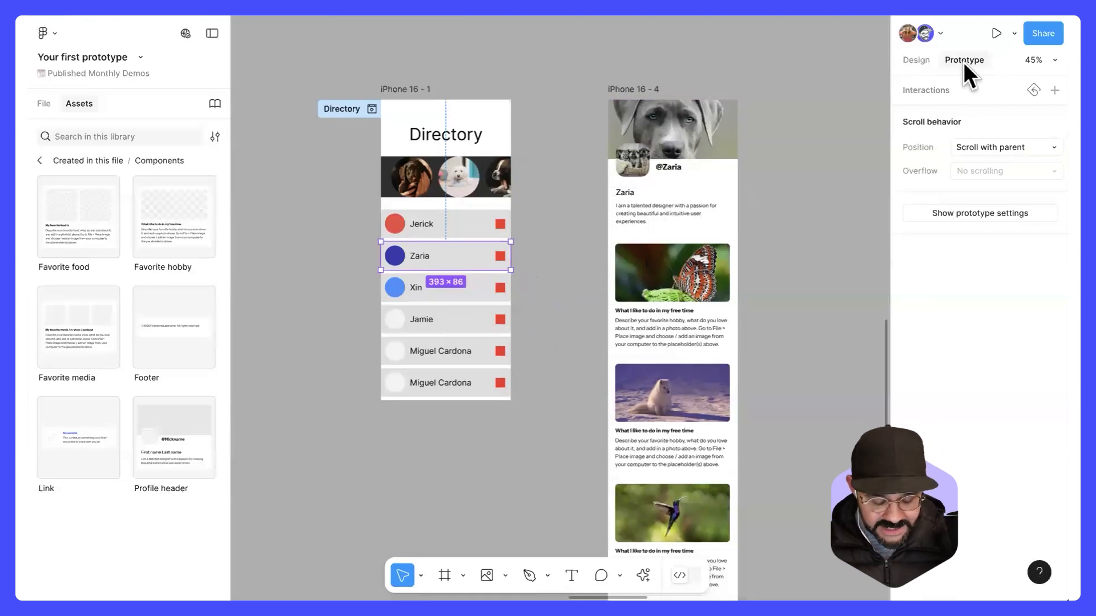
Step: Toggle back and forth between Design and Prototype modes, ending in Prototype
{"action": "key", "text": "shift+e"}
{"action": "key", "text": "shift+e"}
{"action": "key", "text": "shift+e"}
{"action": "key", "text": "shift+e"}
{"action": "key", "text": "shift+e"}
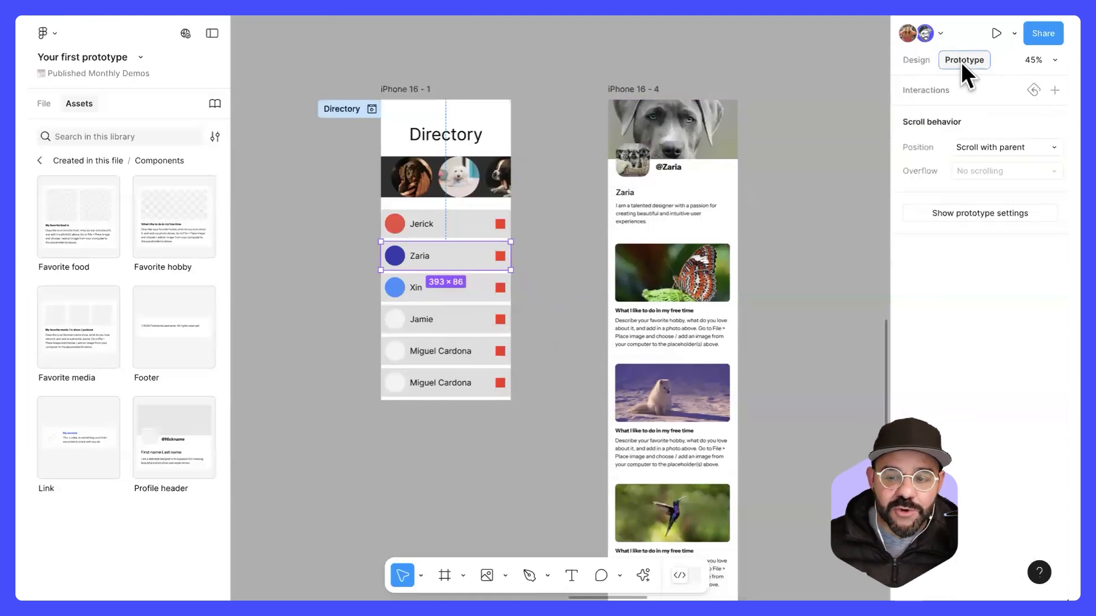
{"action": "left_click", "coordinate": [964, 63]}
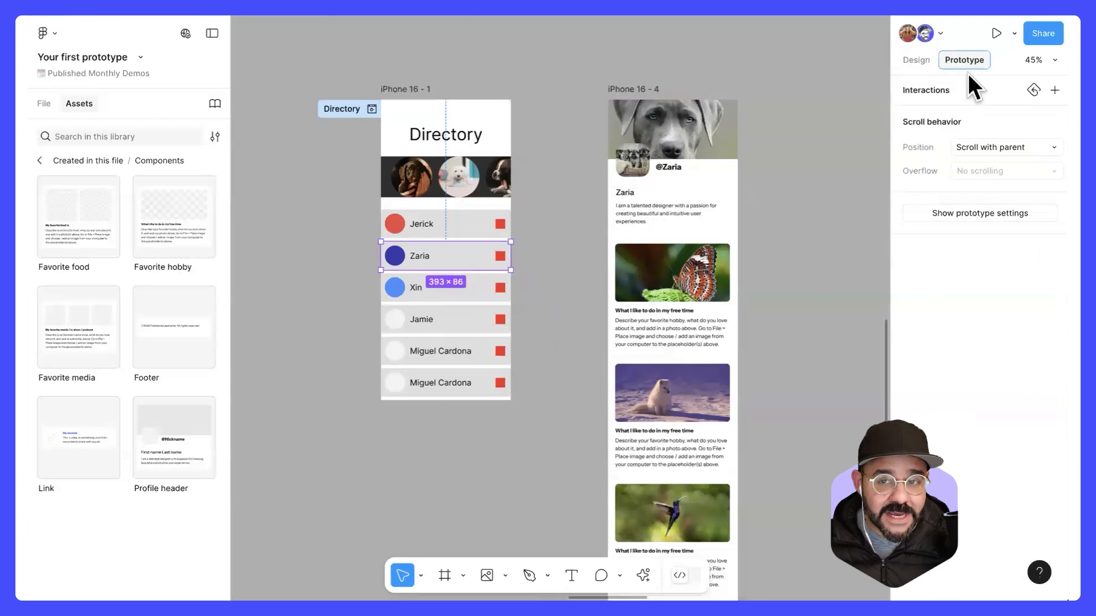
{"action": "key", "text": "shift+e"}
{"action": "key", "text": "shift+e"}
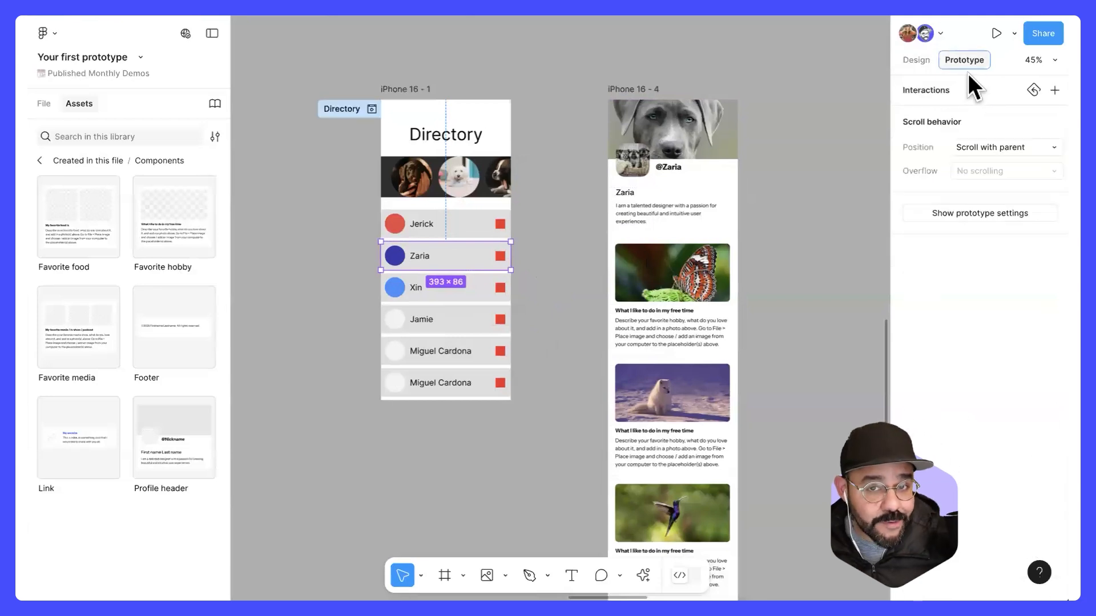
{"action": "key", "text": "shift+e"}
{"action": "key", "text": "shift+e"}
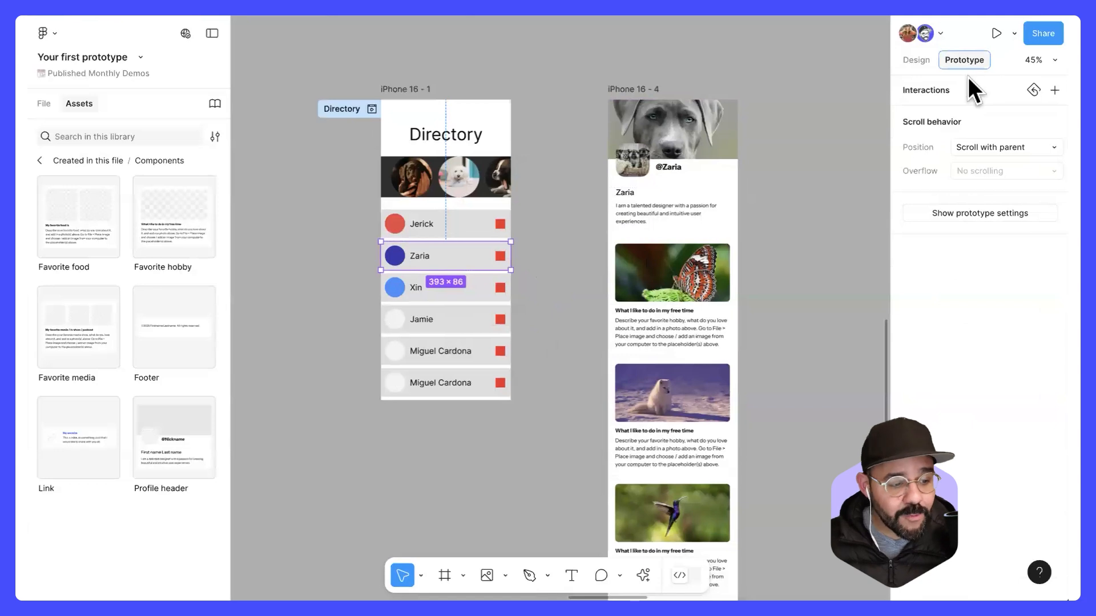
Step: Connect the second directory entry to the iPhone 16 - 4 frame with an On tap, Navigate to interaction
{"action": "mouse_move", "coordinate": [512, 256]}
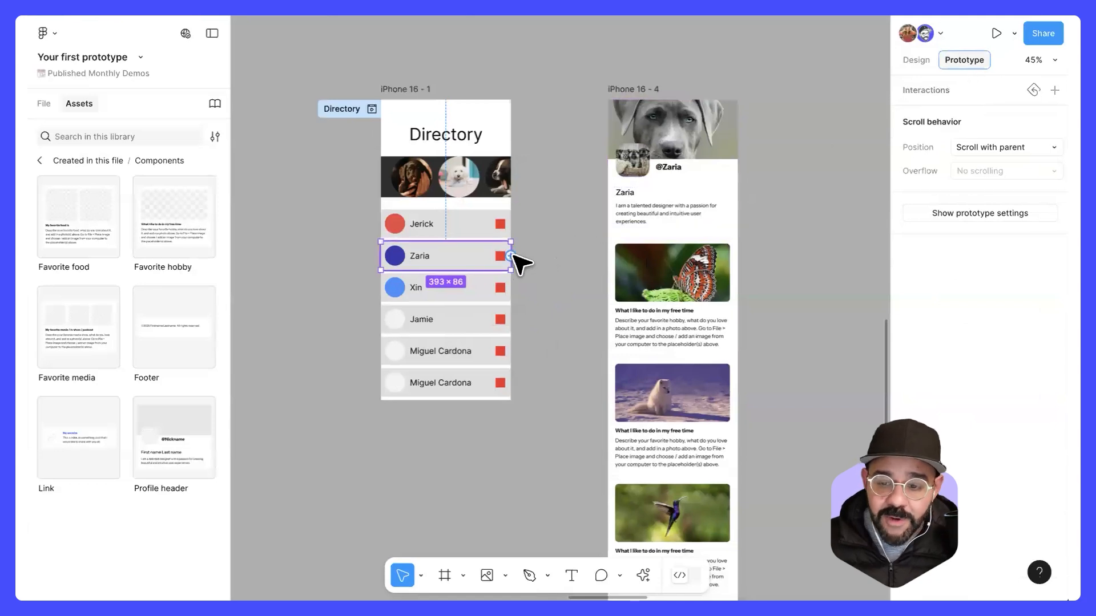
{"action": "left_click", "coordinate": [481, 292]}
{"action": "mouse_move", "coordinate": [508, 289]}
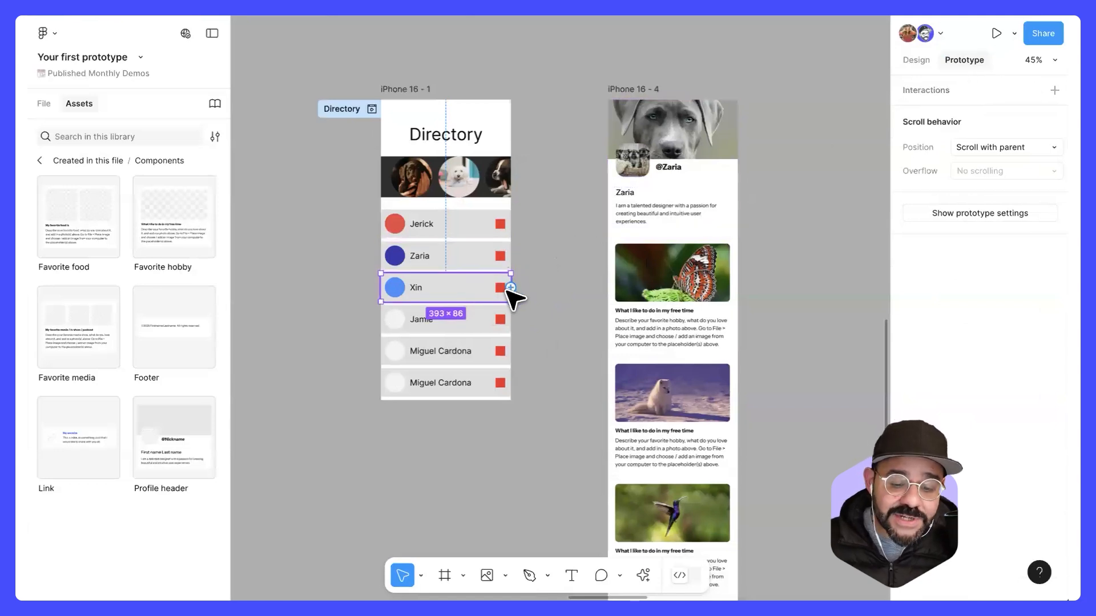
{"action": "left_click", "coordinate": [494, 248]}
{"action": "left_click", "coordinate": [504, 227]}
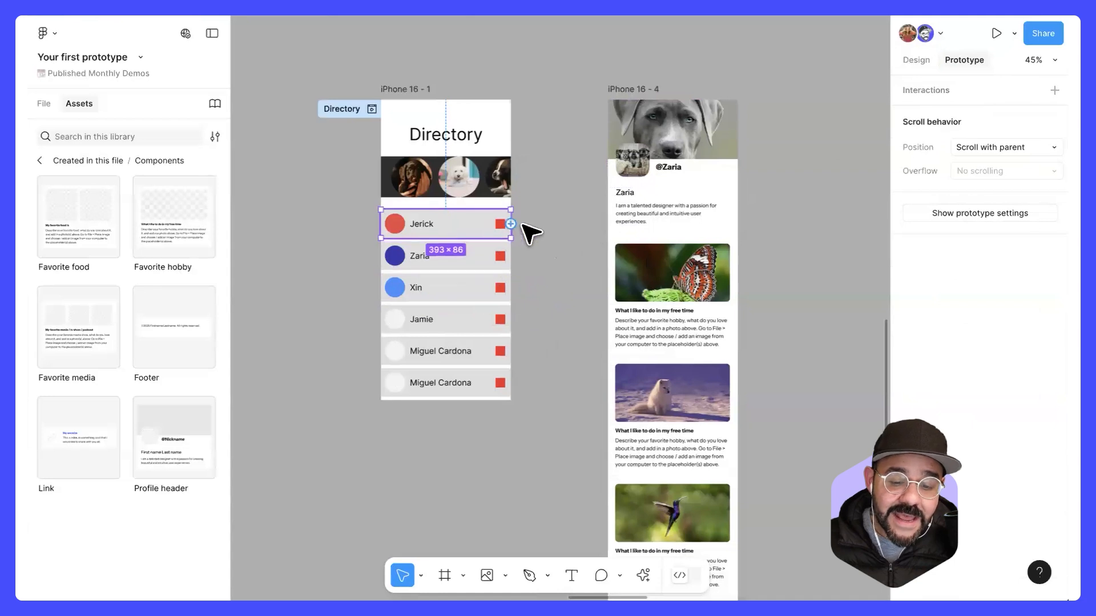
{"action": "scroll", "coordinate": [530, 233], "scroll_direction": "up", "scroll_amount": 3}
{"action": "left_click", "coordinate": [488, 265]}
{"action": "left_click_drag", "start_coordinate": [508, 269], "coordinate": [656, 297]}
{"action": "scroll", "coordinate": [548, 269], "scroll_direction": "down", "scroll_amount": 1}
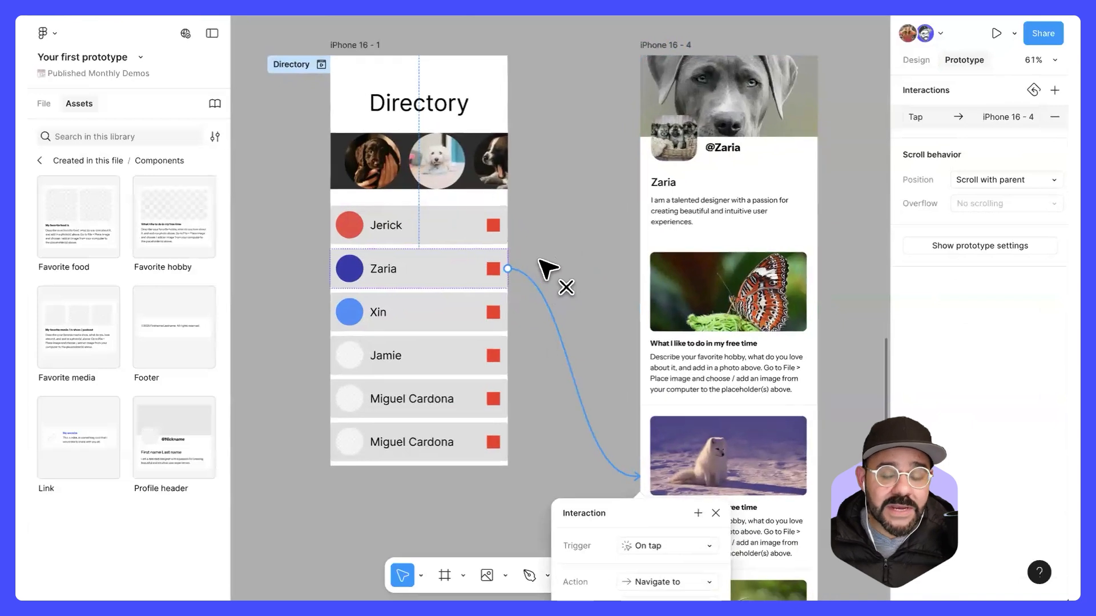
{"action": "scroll", "coordinate": [540, 260], "scroll_direction": "down", "scroll_amount": 1}
{"action": "left_click_drag", "start_coordinate": [608, 485], "coordinate": [555, 197]}
Step: Move the iPhone 16 - 4 frame farther right of the Directory frame and check the interaction details of its incoming connection
{"action": "left_click_drag", "start_coordinate": [642, 66], "coordinate": [754, 82]}
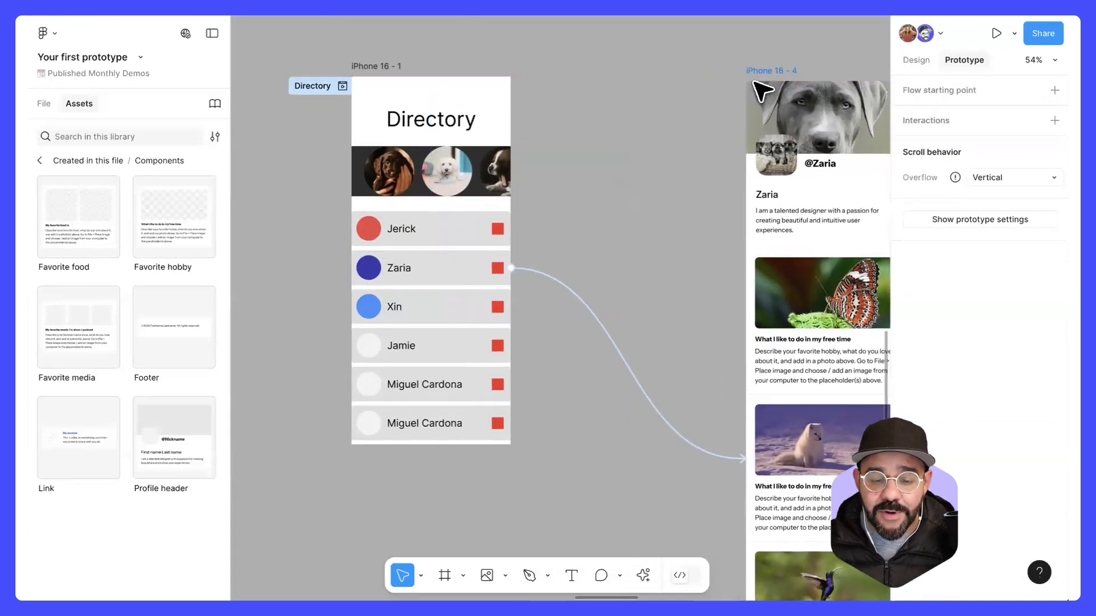
{"action": "left_click", "coordinate": [615, 323]}
{"action": "left_click_drag", "start_coordinate": [622, 342], "coordinate": [660, 183]}
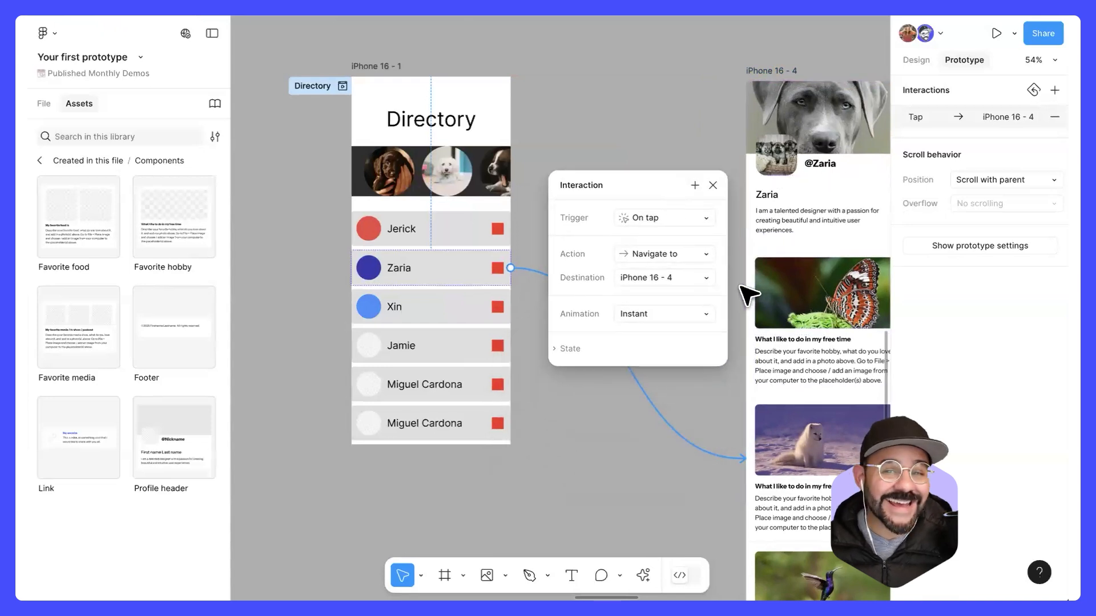
{"action": "left_click", "coordinate": [633, 85]}
{"action": "scroll", "coordinate": [609, 86], "scroll_direction": "right", "scroll_amount": 3}
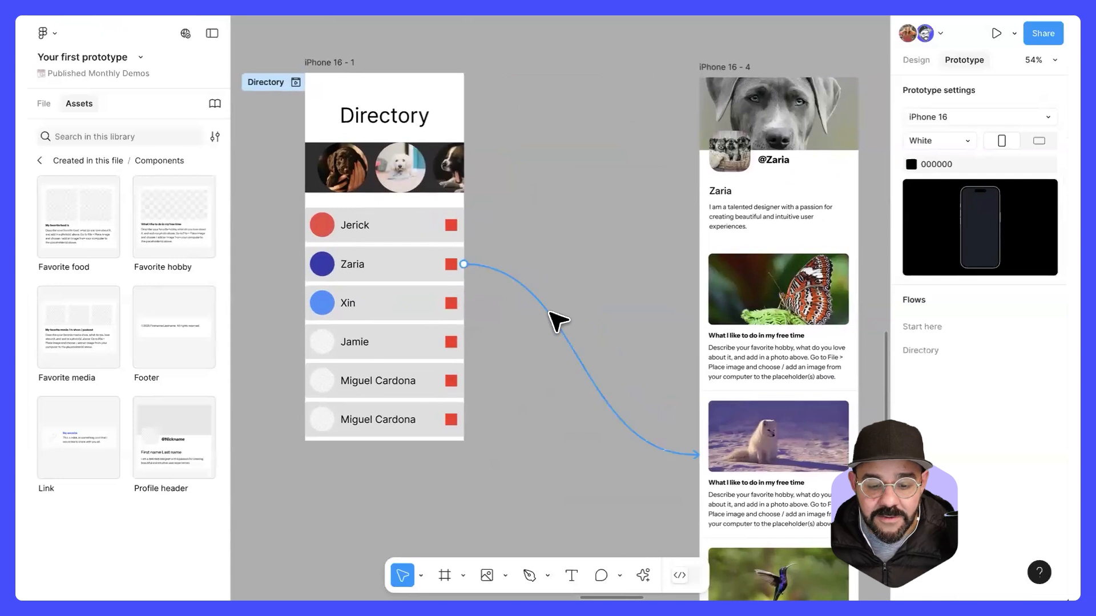
Step: Review the action options available for the second entry's connection, keeping Navigate to
{"action": "left_click", "coordinate": [557, 317]}
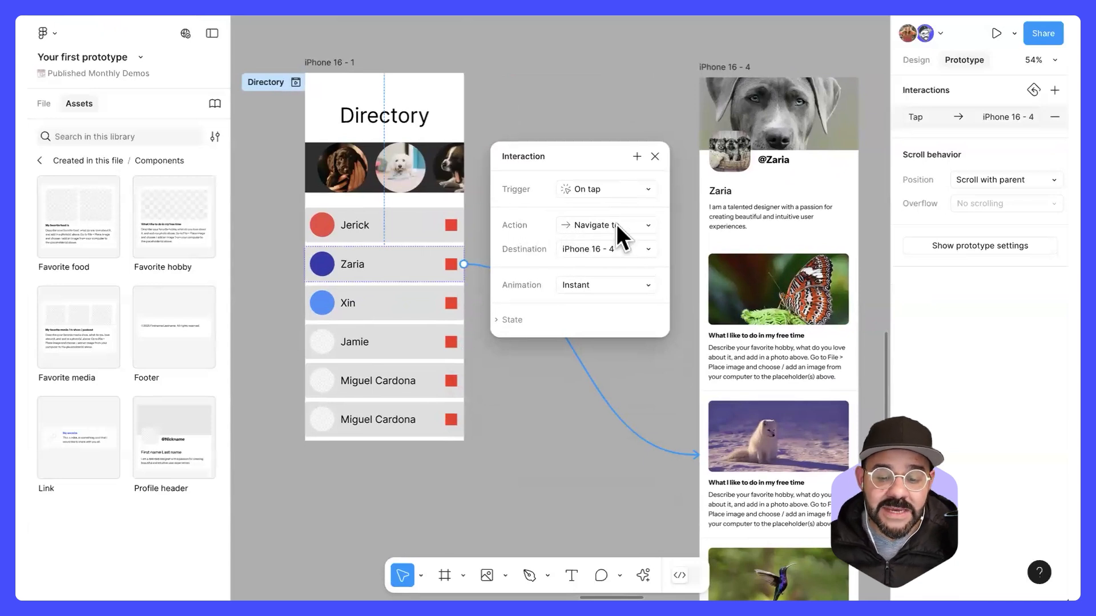
{"action": "left_click", "coordinate": [647, 223]}
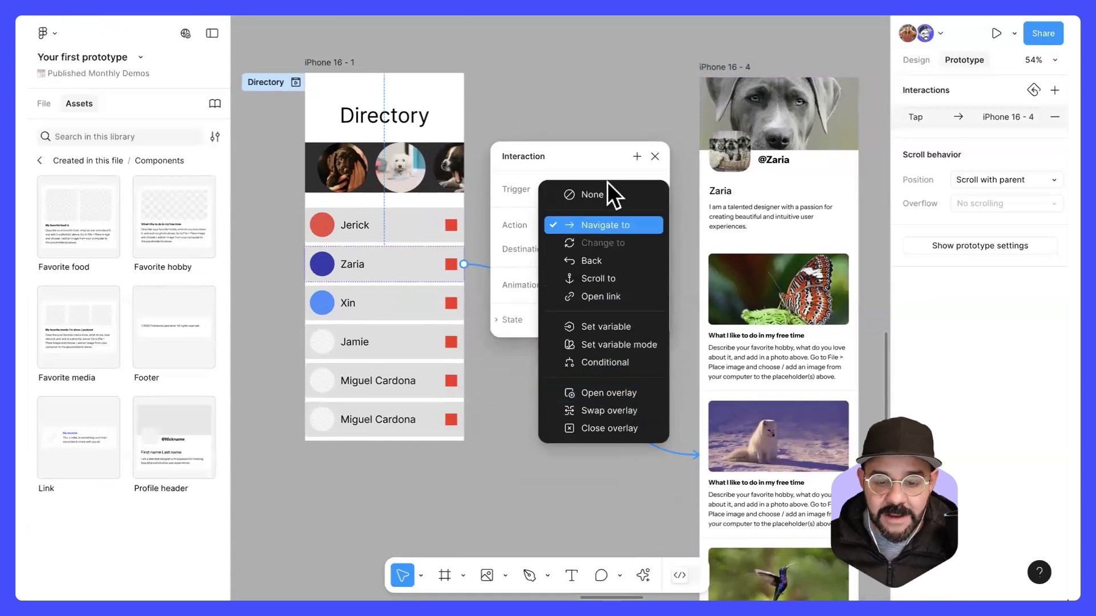
{"action": "left_click", "coordinate": [606, 222]}
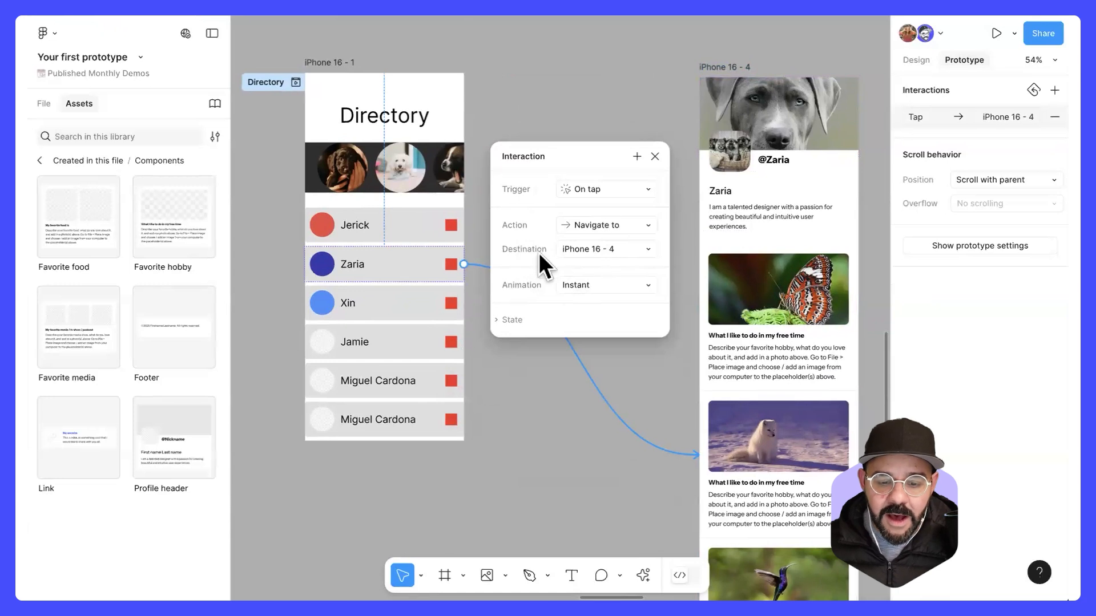
Step: Rename the iPhone 16 - 4 frame with the second entry's first name followed by "'s Profile"
{"action": "double_click", "coordinate": [727, 67]}
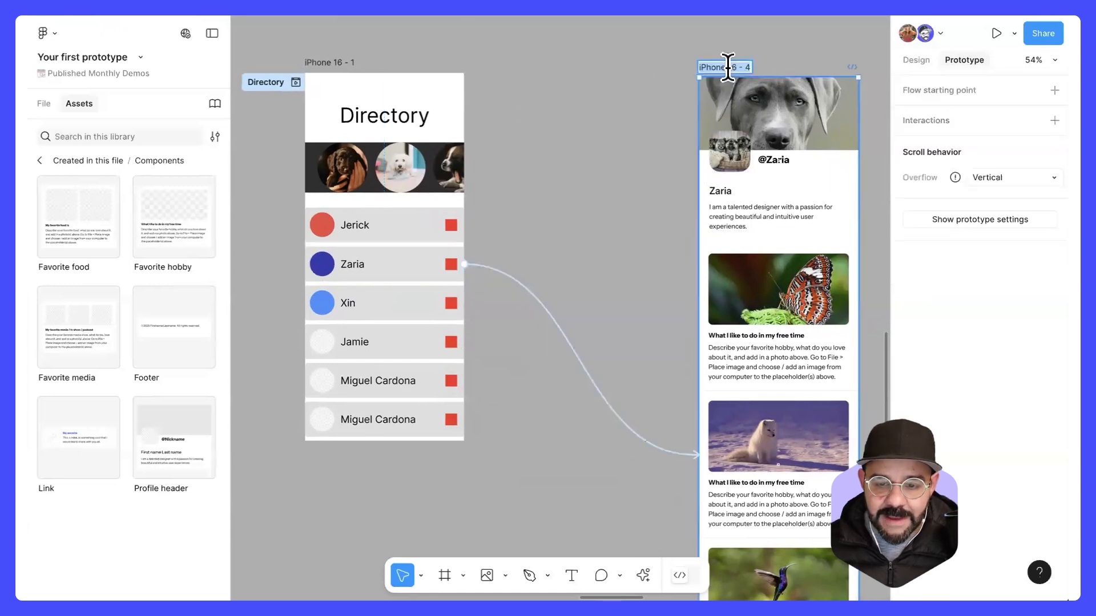
{"action": "type", "text": "Zaria"}
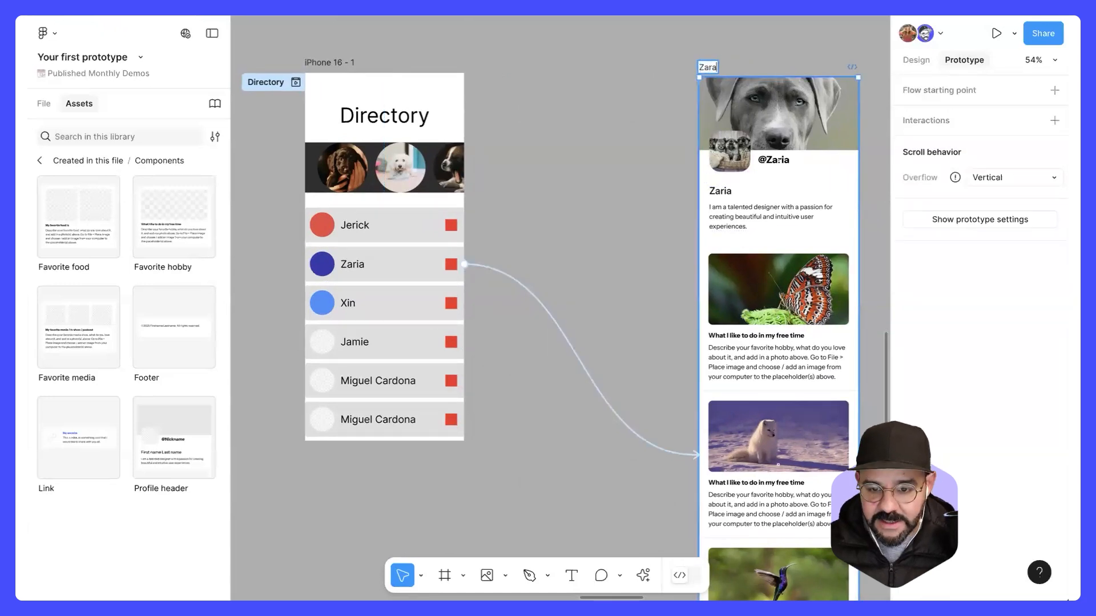
{"action": "type", "text": "'s"}
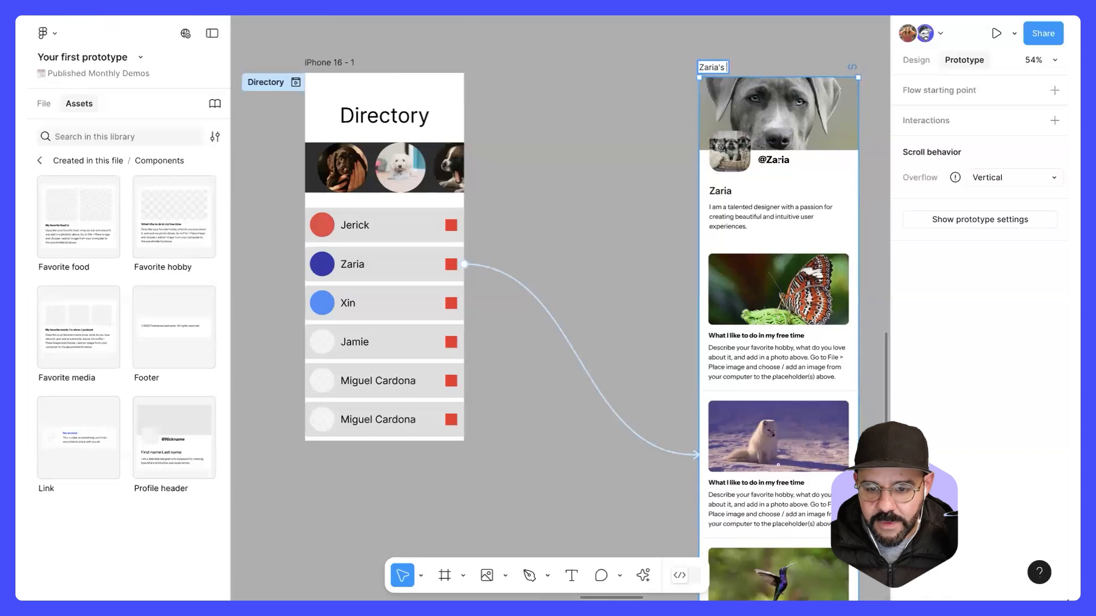
{"action": "type", "text": " Profile"}
{"action": "key", "text": "Return"}
Step: Turn Reset scroll position on and back off in the State options of the second entry's connection, and close its details
{"action": "left_click_drag", "start_coordinate": [582, 317], "coordinate": [557, 370]}
{"action": "left_click", "coordinate": [565, 368]}
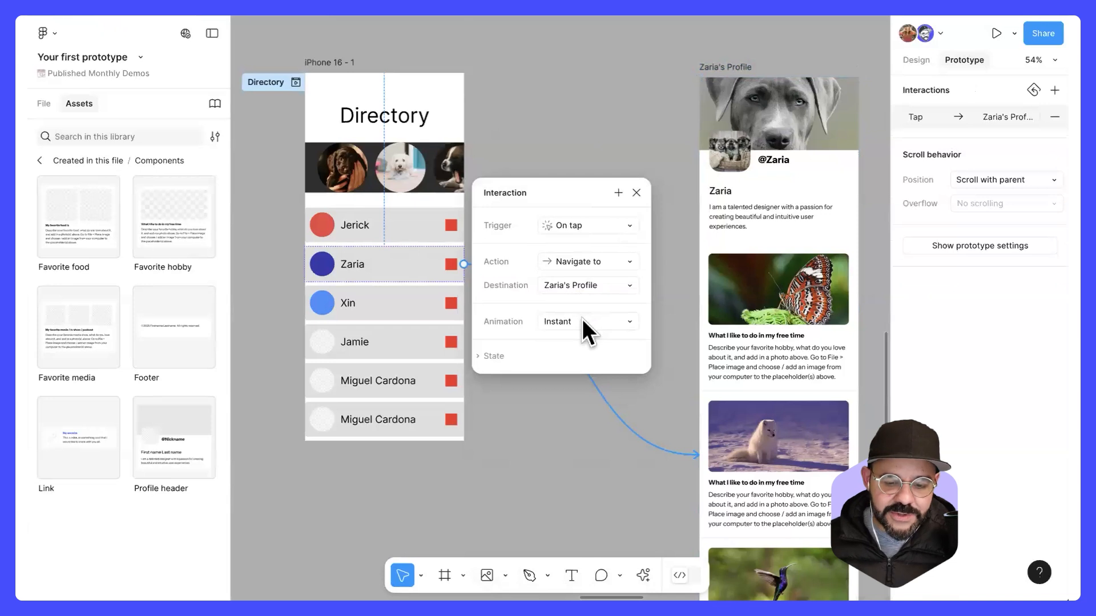
{"action": "left_click", "coordinate": [500, 354]}
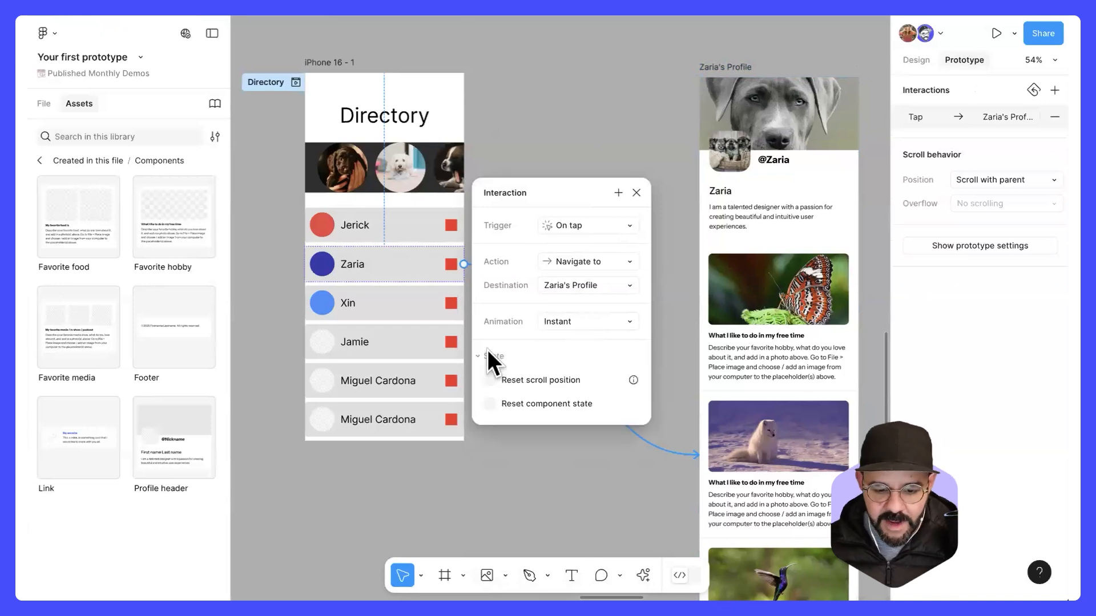
{"action": "left_click", "coordinate": [542, 388]}
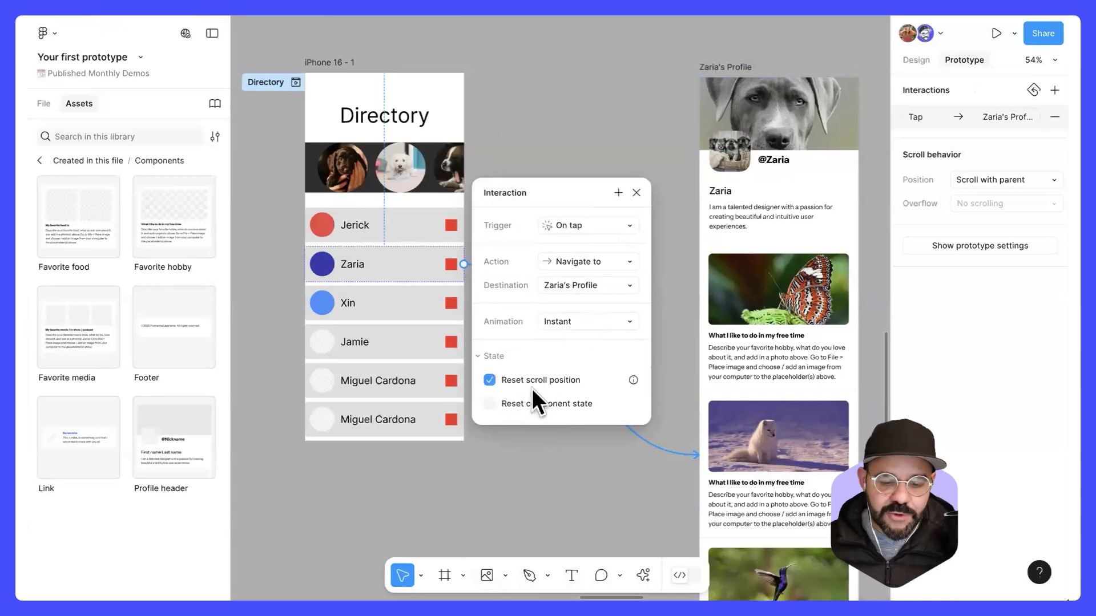
{"action": "mouse_move", "coordinate": [630, 381]}
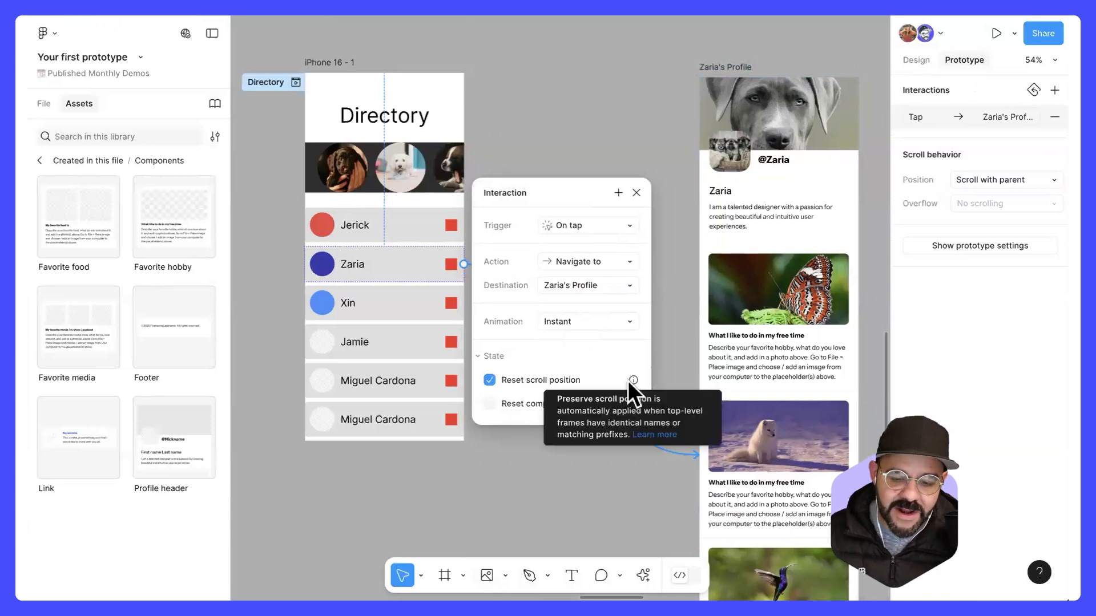
{"action": "left_click", "coordinate": [551, 377]}
{"action": "left_click_drag", "start_coordinate": [574, 186], "coordinate": [609, 191]}
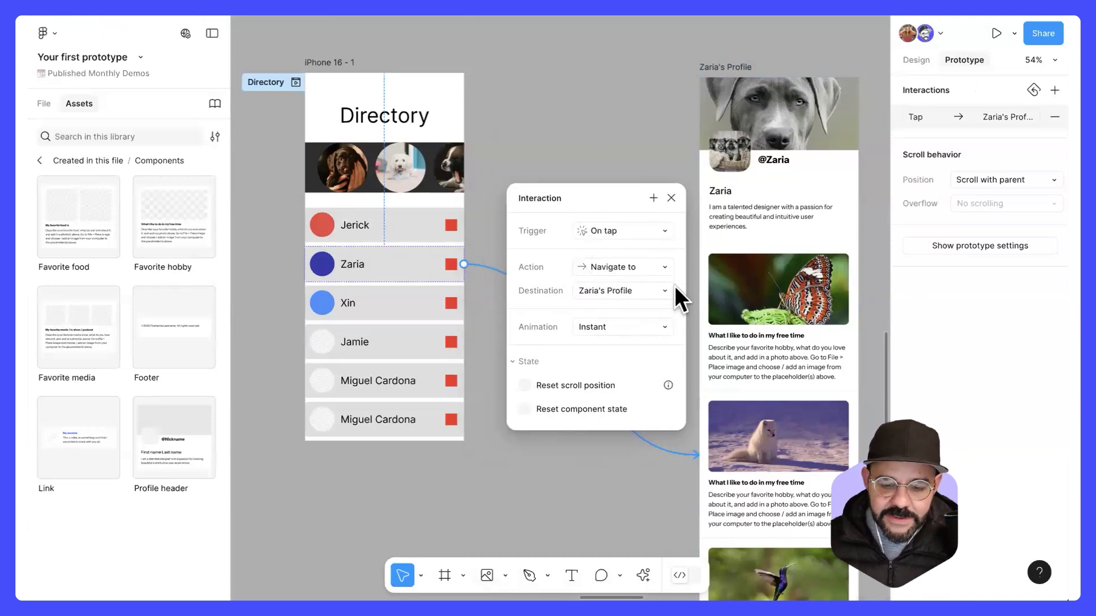
{"action": "left_click", "coordinate": [670, 197]}
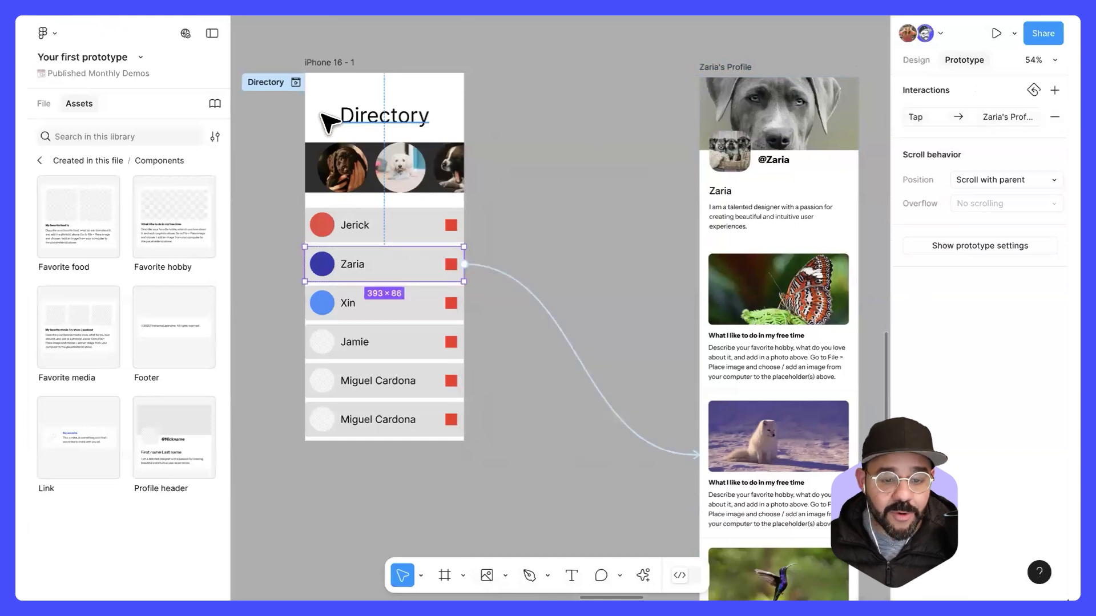
Step: Preview the Directory flow and test navigating from the second entry to its profile screen
{"action": "left_click", "coordinate": [296, 83]}
{"action": "left_click_drag", "start_coordinate": [352, 43], "coordinate": [245, 56]}
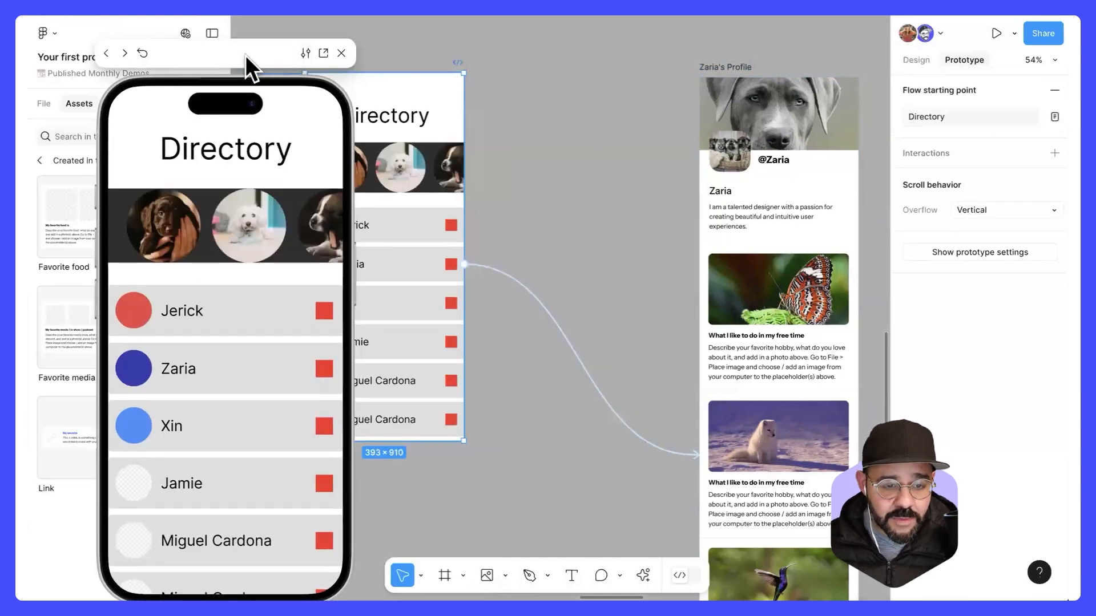
{"action": "left_click", "coordinate": [167, 346]}
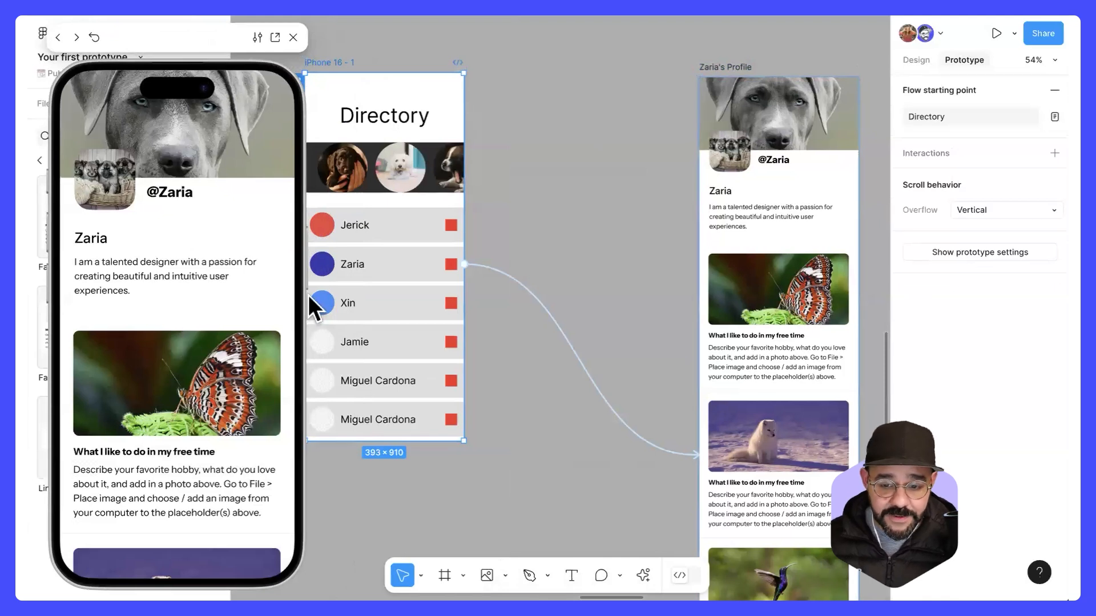
Step: Try the Move out and Push animations on the connection between the second entry and the profile frame
{"action": "left_click", "coordinate": [640, 280]}
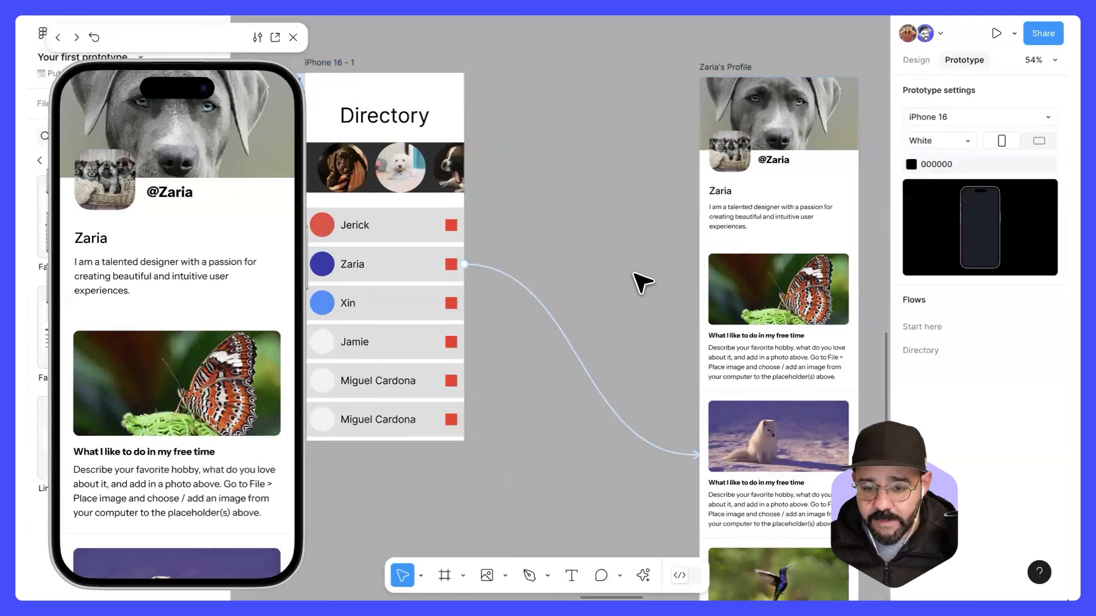
{"action": "left_click", "coordinate": [580, 357]}
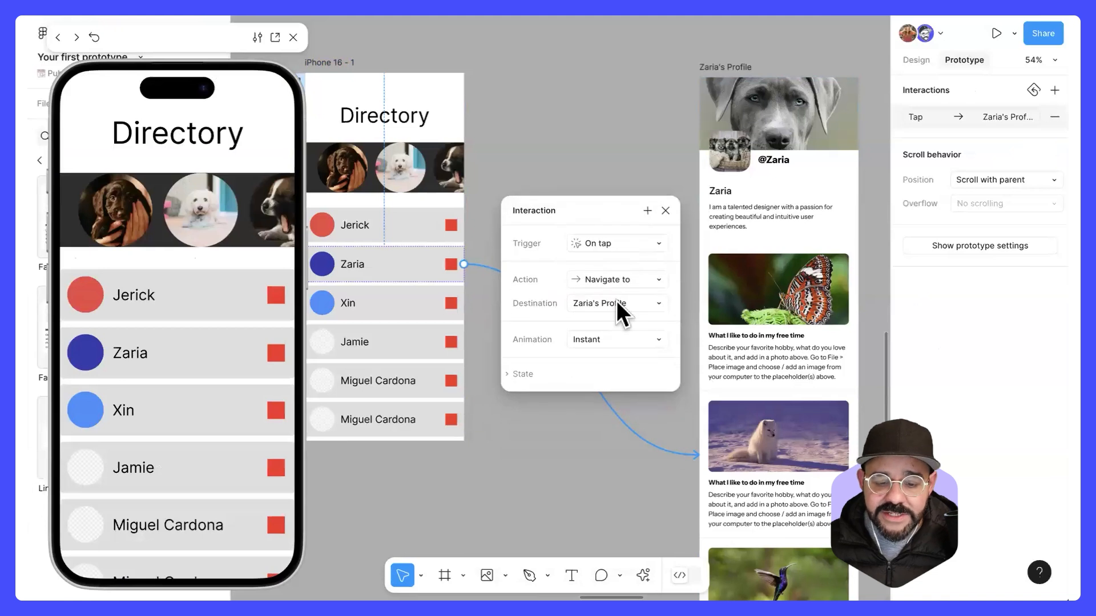
{"action": "left_click", "coordinate": [637, 338]}
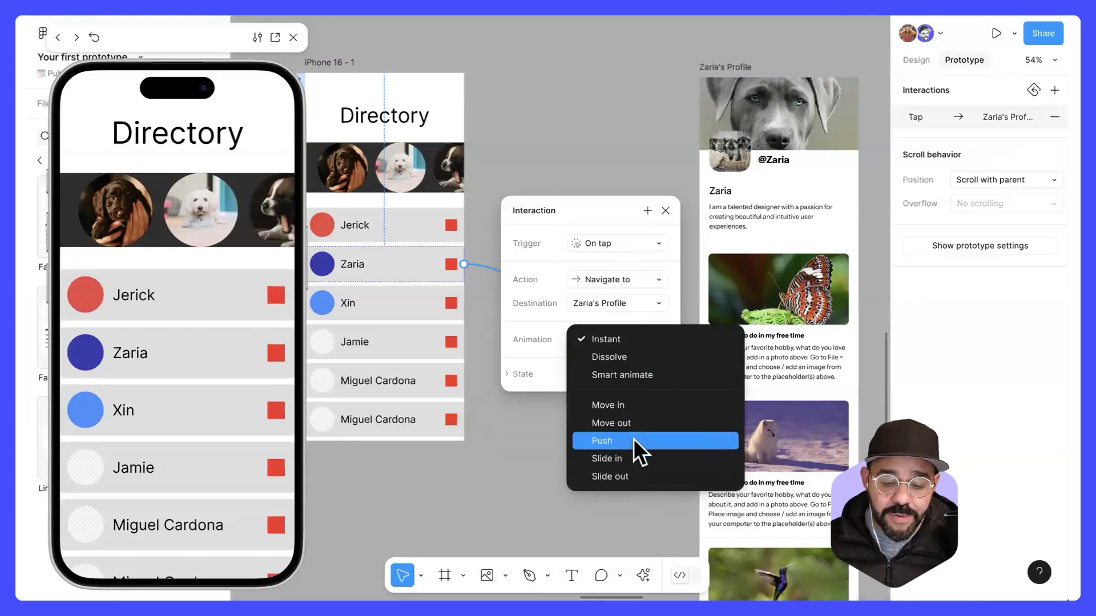
{"action": "left_click", "coordinate": [627, 424]}
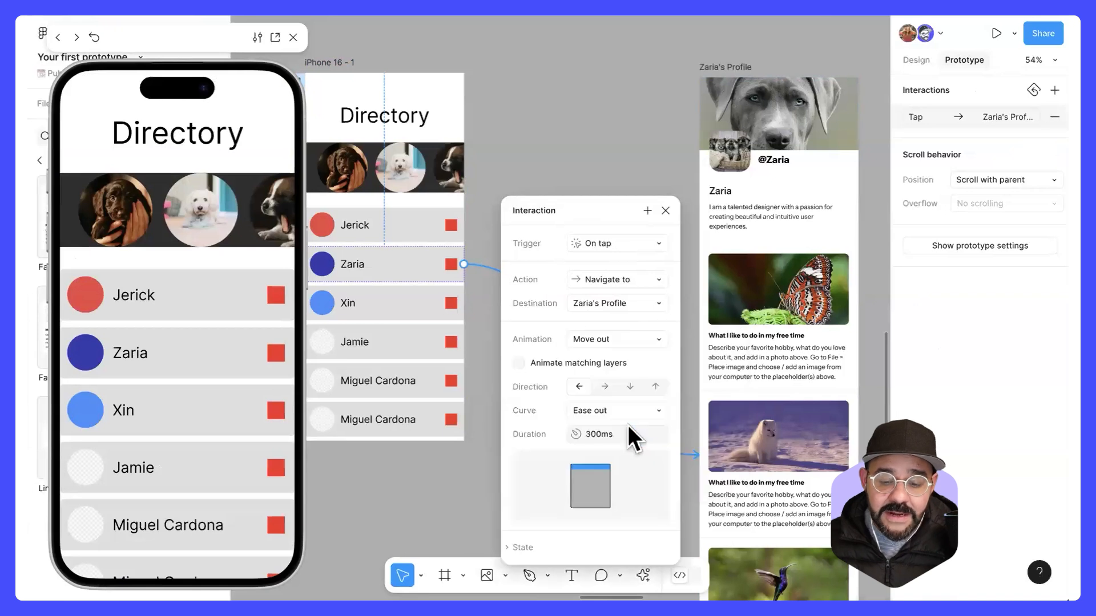
{"action": "left_click_drag", "start_coordinate": [619, 210], "coordinate": [615, 122]}
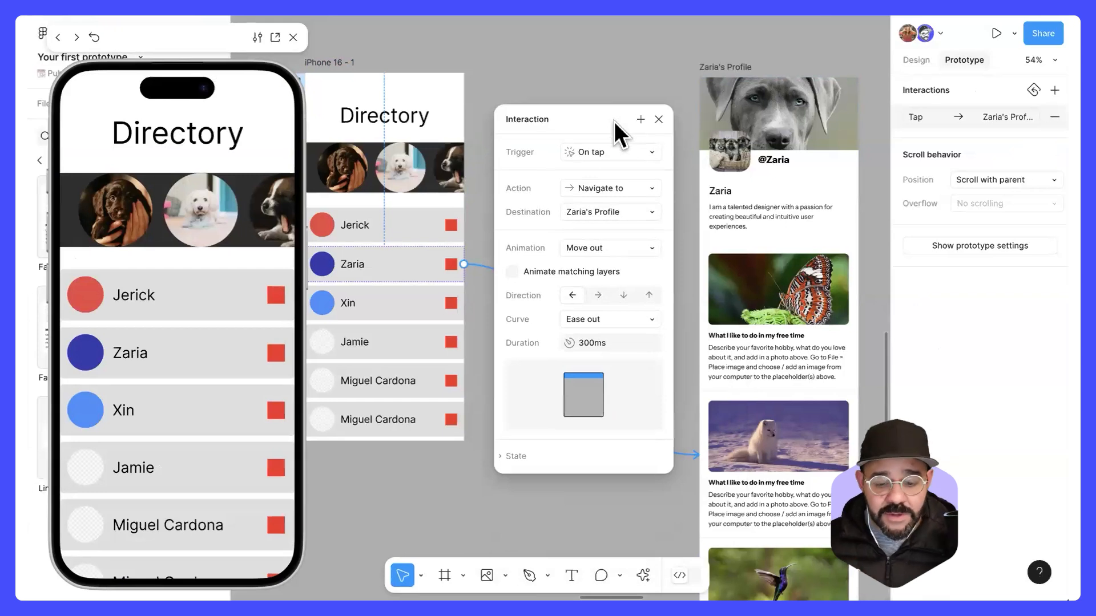
{"action": "mouse_move", "coordinate": [571, 399]}
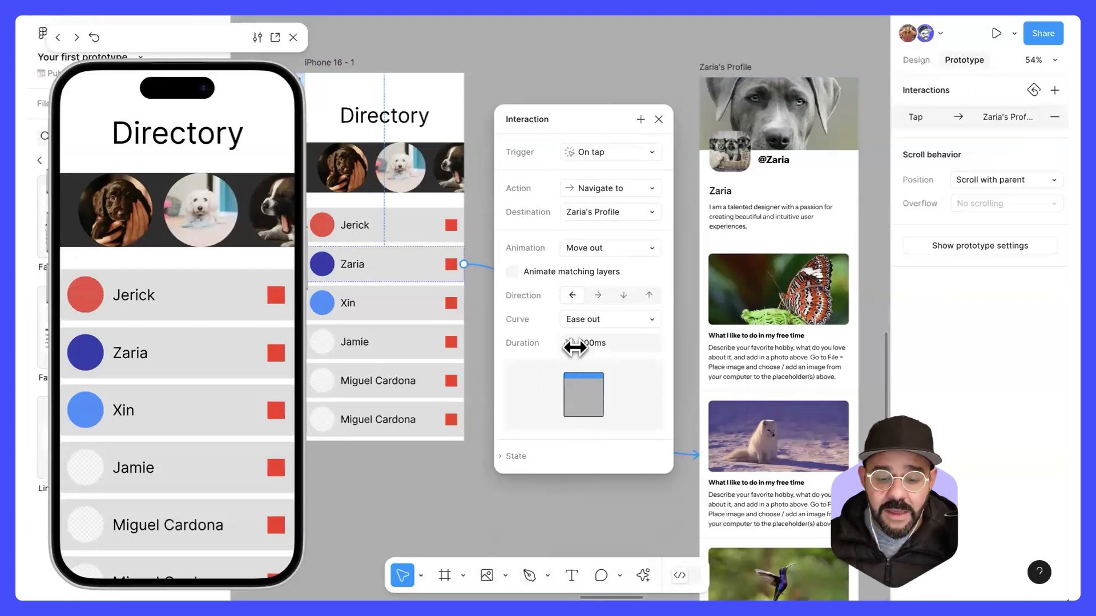
{"action": "left_click", "coordinate": [615, 248]}
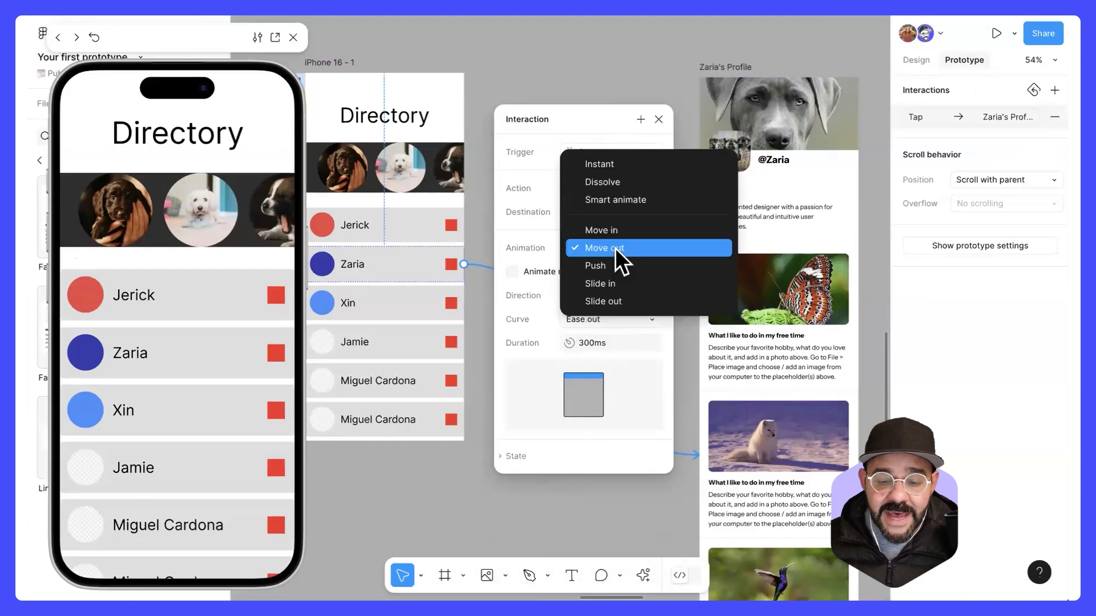
{"action": "left_click", "coordinate": [621, 265]}
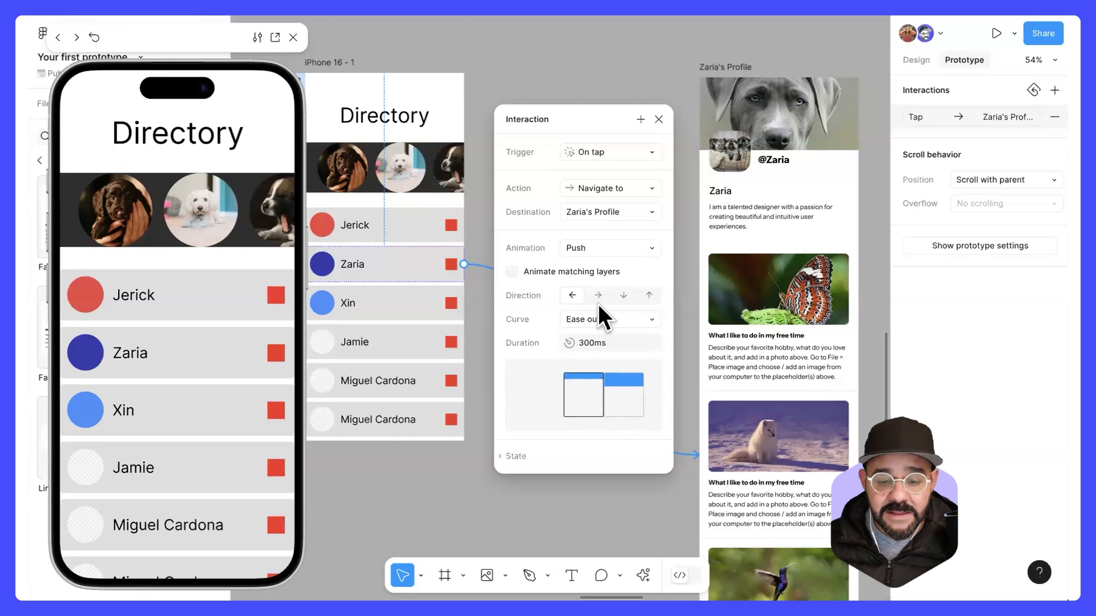
Step: Set the connection's animation to Slide in with an Ease in and out curve, and test it in the preview
{"action": "left_click", "coordinate": [606, 249]}
{"action": "left_click", "coordinate": [649, 264]}
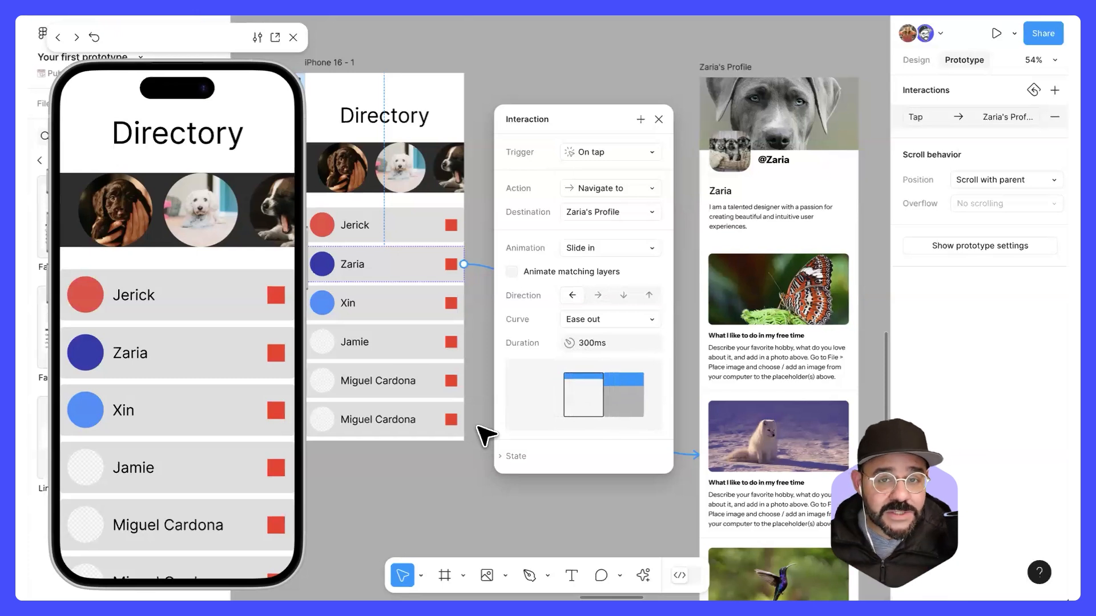
{"action": "left_click", "coordinate": [632, 317]}
{"action": "left_click", "coordinate": [644, 337]}
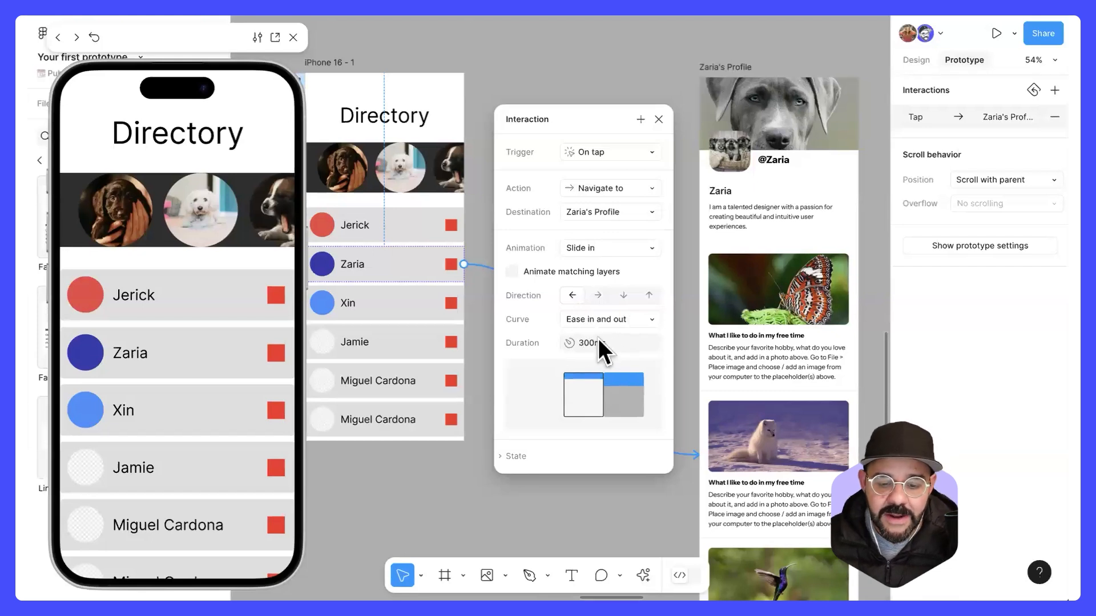
{"action": "left_click", "coordinate": [161, 350]}
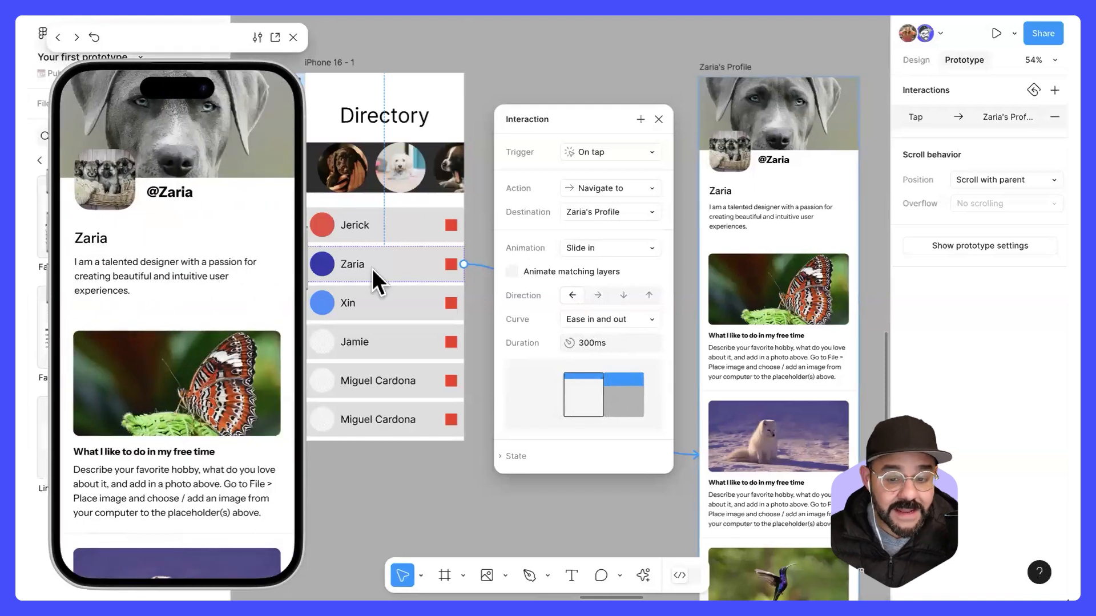
{"action": "left_click", "coordinate": [657, 118]}
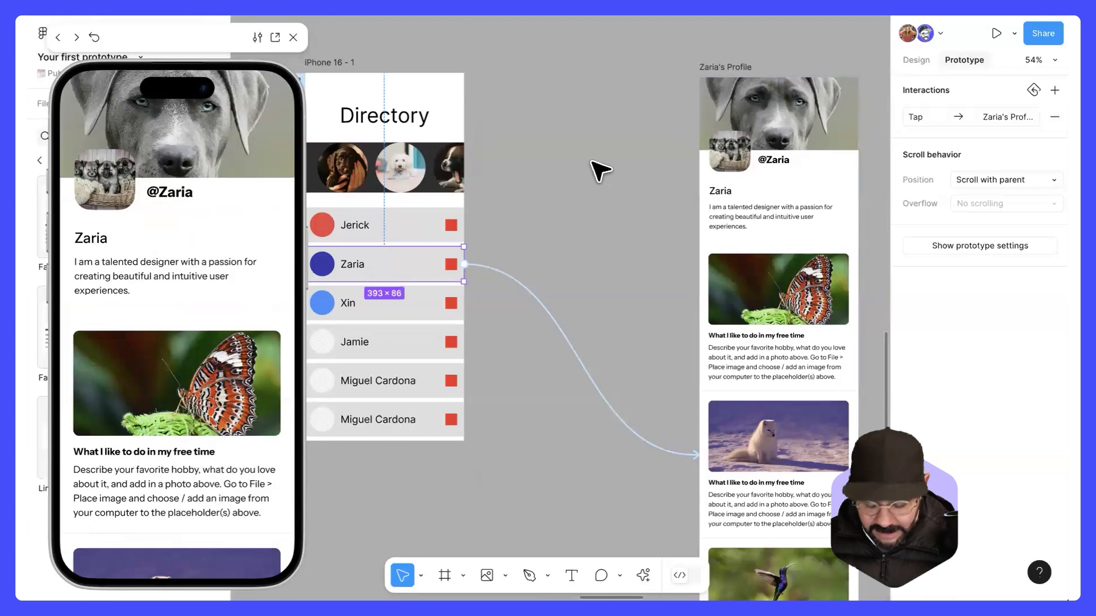
Step: Draw a small angled path with the Pen tool between the Directory and profile frames, and set its stroke weight to 18
{"action": "key", "text": "p"}
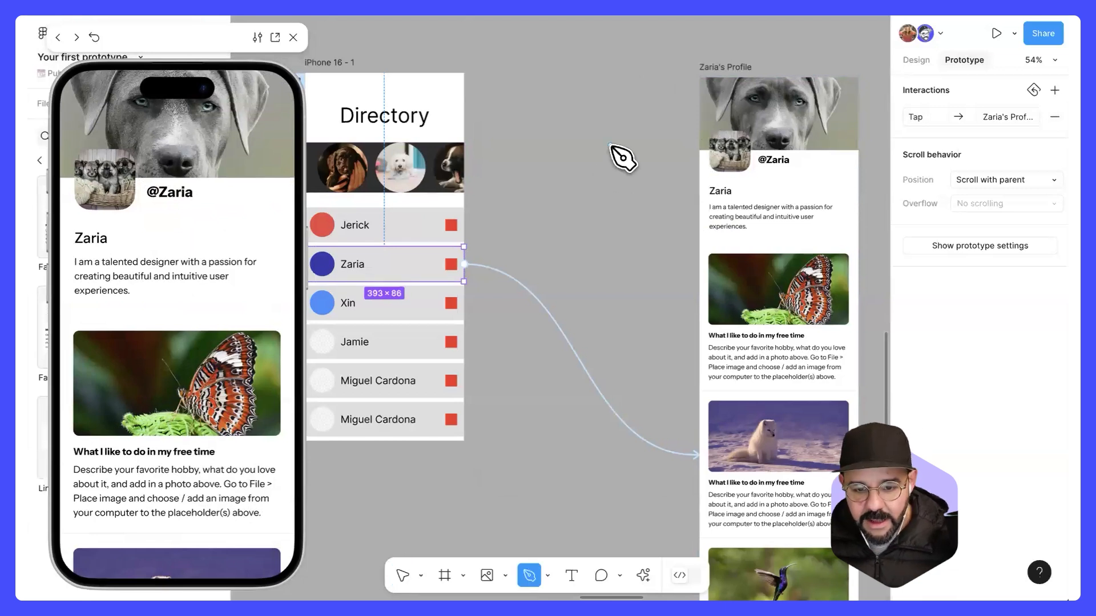
{"action": "left_click", "coordinate": [588, 145]}
{"action": "left_click", "coordinate": [599, 135]}
{"action": "left_click", "coordinate": [610, 145]}
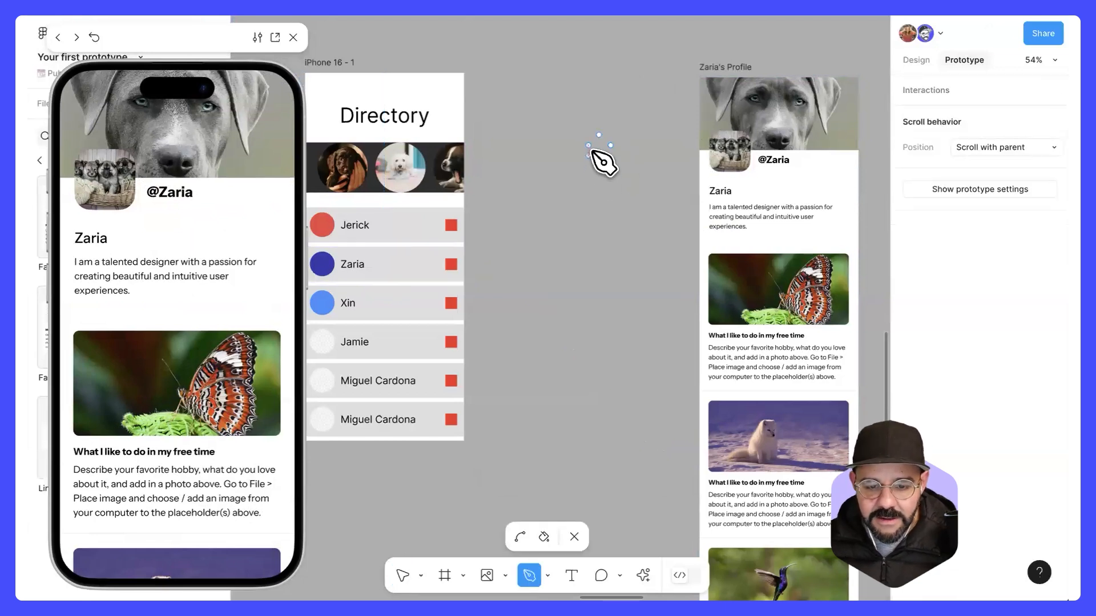
{"action": "key", "text": "Escape"}
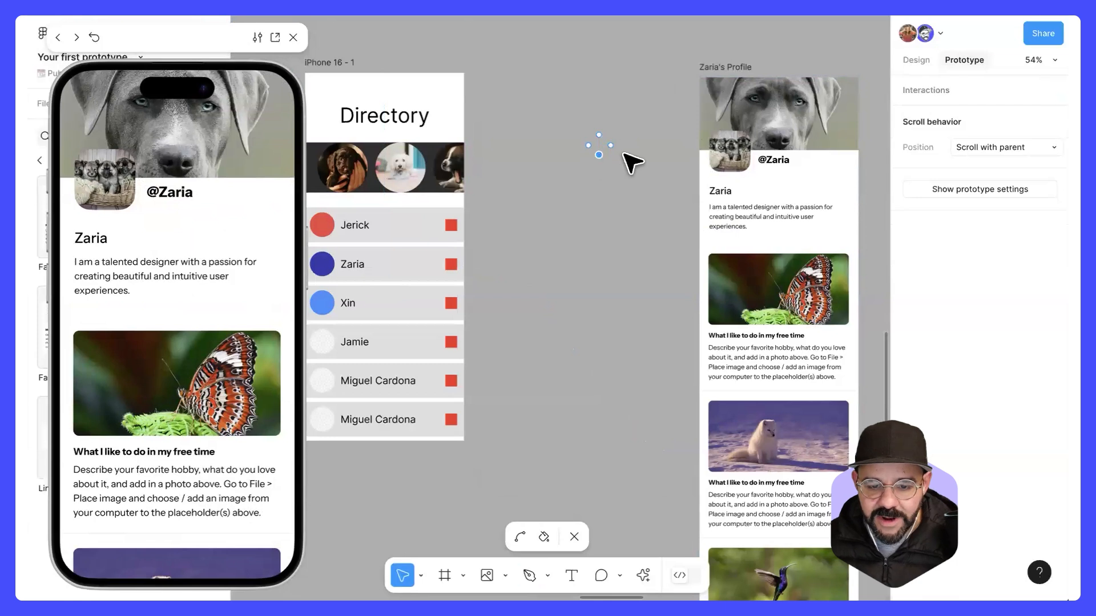
{"action": "left_click", "coordinate": [916, 59]}
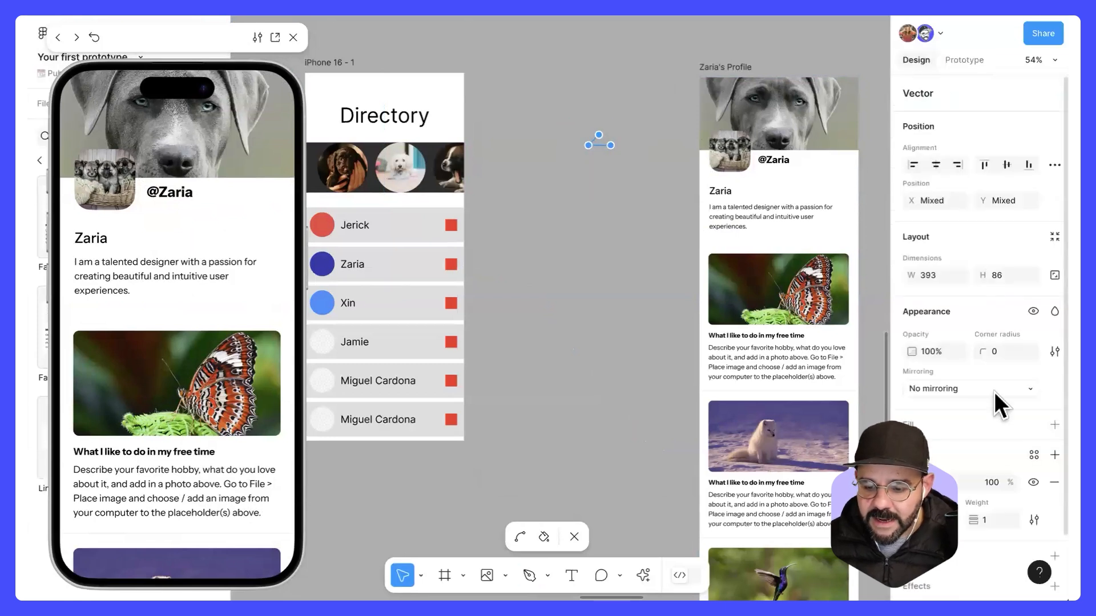
{"action": "left_click_drag", "start_coordinate": [974, 518], "coordinate": [988, 517]}
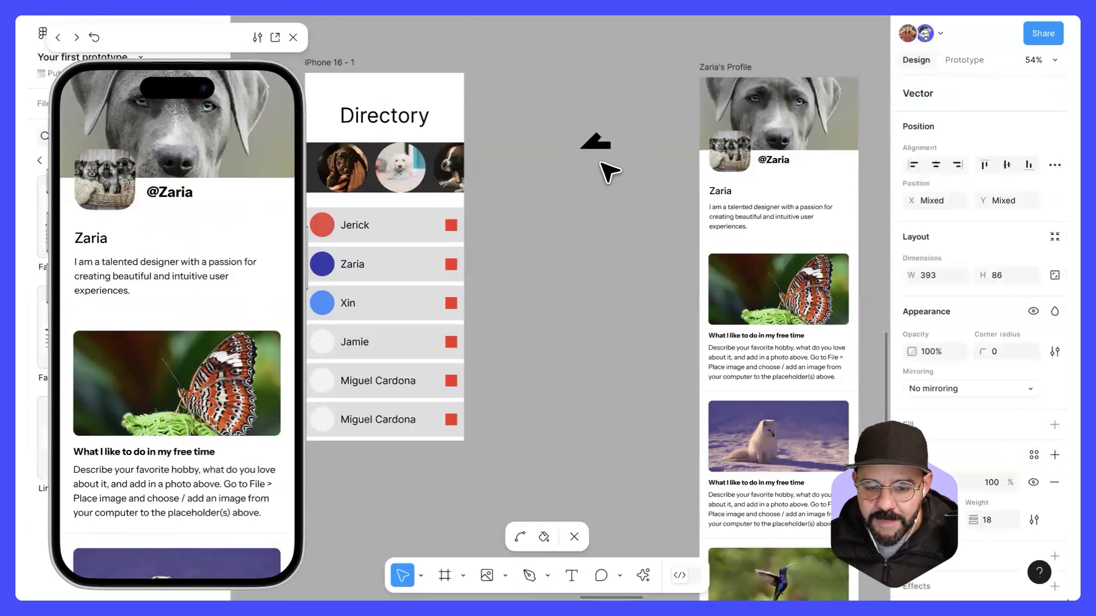
Step: Delete the angled trial path drawn between the two frames
{"action": "scroll", "coordinate": [602, 142], "scroll_direction": "up", "scroll_amount": 5}
{"action": "key", "text": "Escape"}
{"action": "left_click_drag", "start_coordinate": [502, 88], "coordinate": [653, 203]}
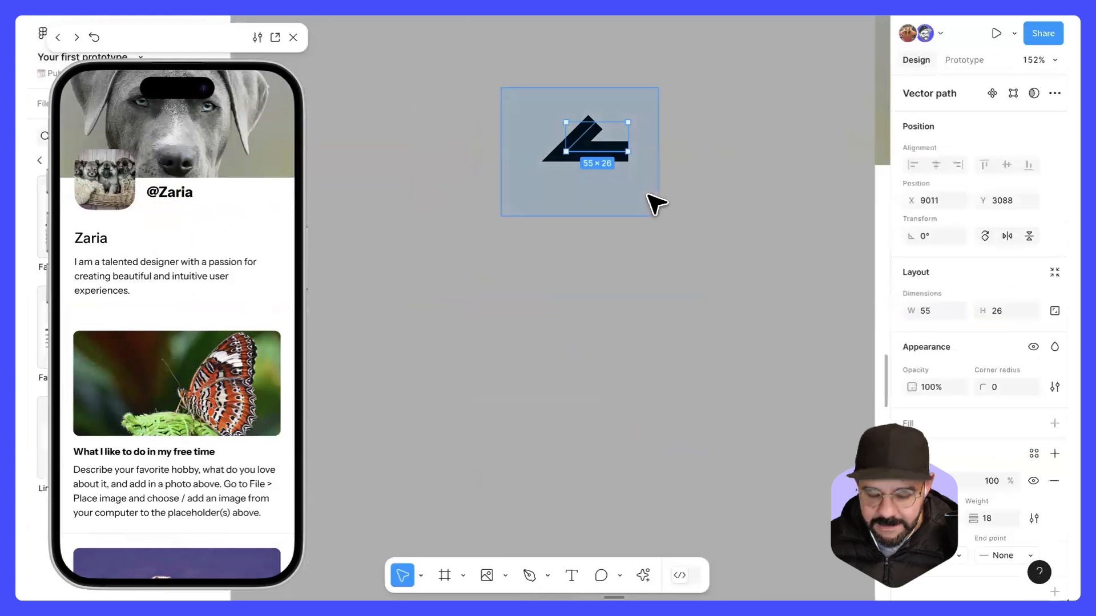
{"action": "key", "text": "Delete"}
Step: Draw an arrow pointing left, about 50.5 × 57, with the Pen tool on the empty canvas
{"action": "key", "text": "p"}
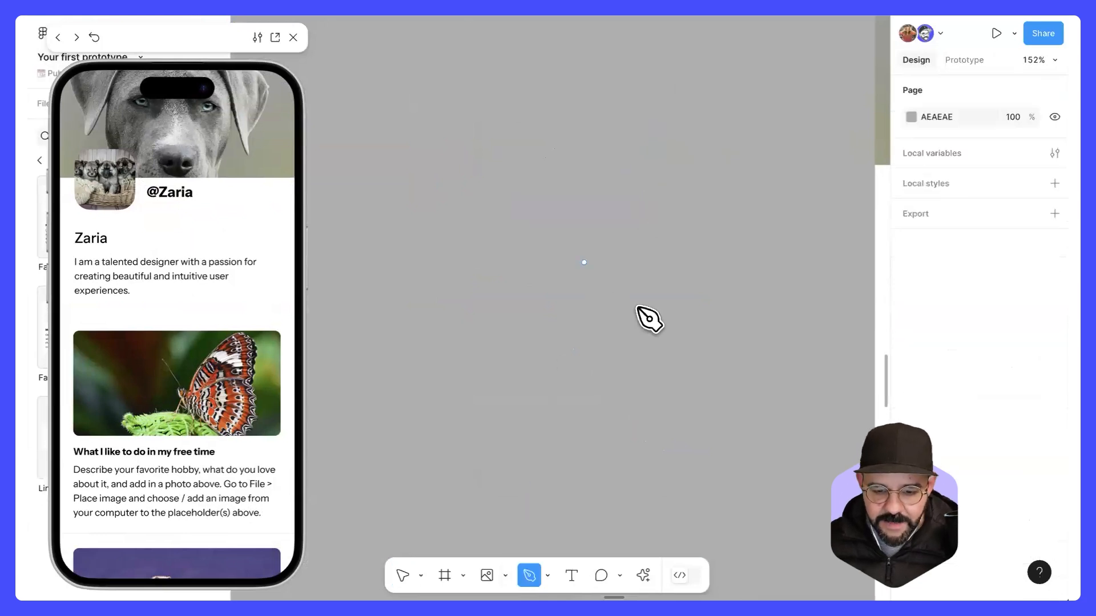
{"action": "left_click", "coordinate": [666, 229]}
{"action": "left_click", "coordinate": [609, 229]}
{"action": "left_click", "coordinate": [641, 197]}
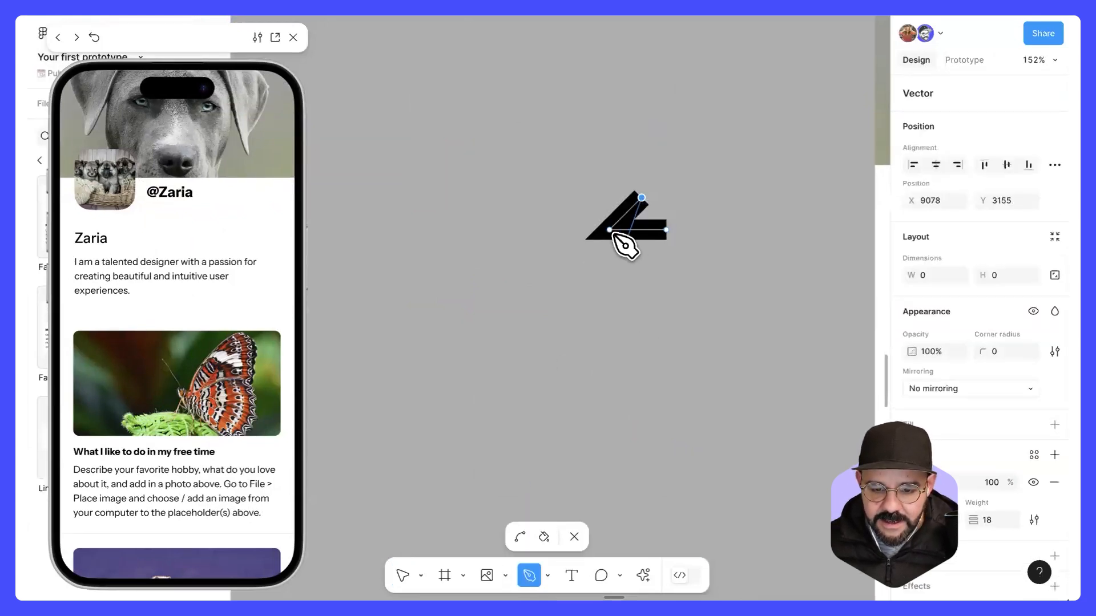
{"action": "left_click", "coordinate": [642, 261]}
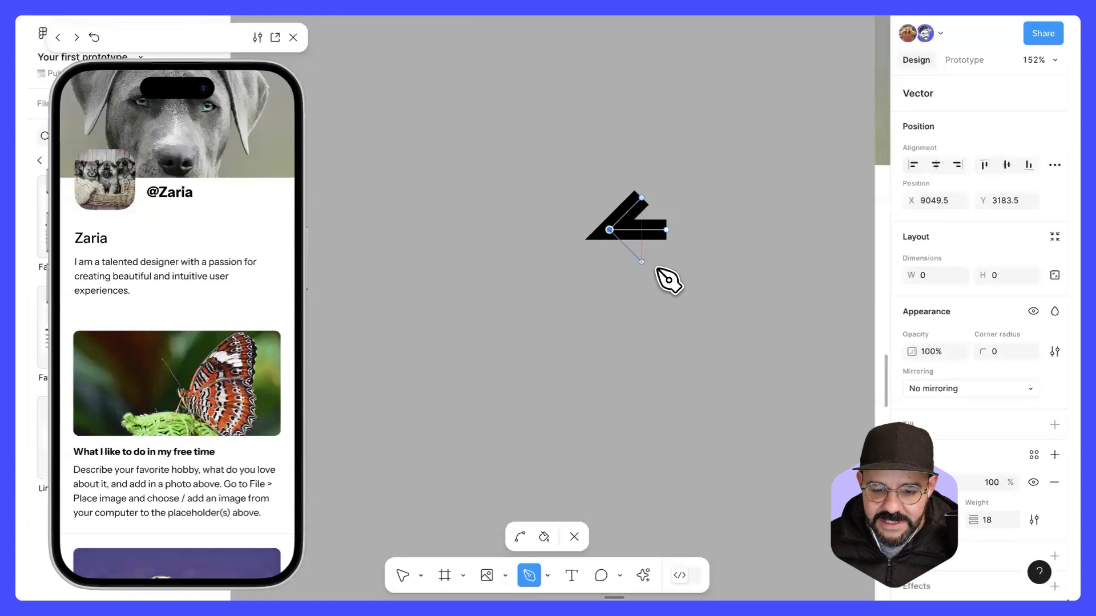
{"action": "key", "text": "Escape"}
{"action": "key", "text": "Escape"}
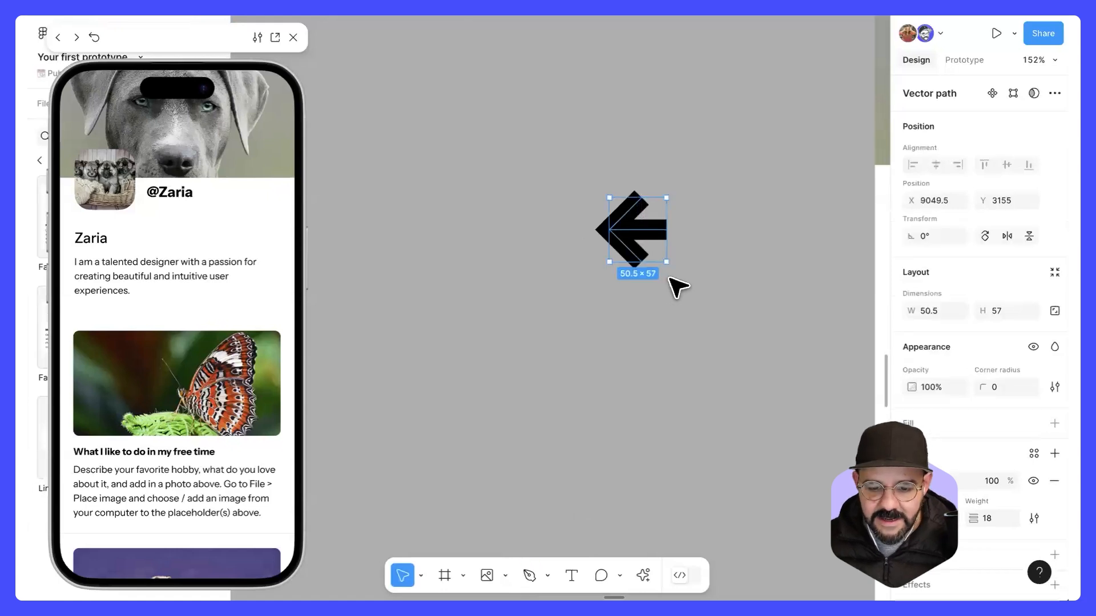
Step: Place the arrow on the profile frame's cover image and add a prototype connection from it to the iPhone 16 - 1 frame
{"action": "scroll", "coordinate": [676, 286], "scroll_direction": "down", "scroll_amount": 5}
{"action": "left_click_drag", "start_coordinate": [615, 280], "coordinate": [682, 186]}
{"action": "left_click", "coordinate": [964, 60]}
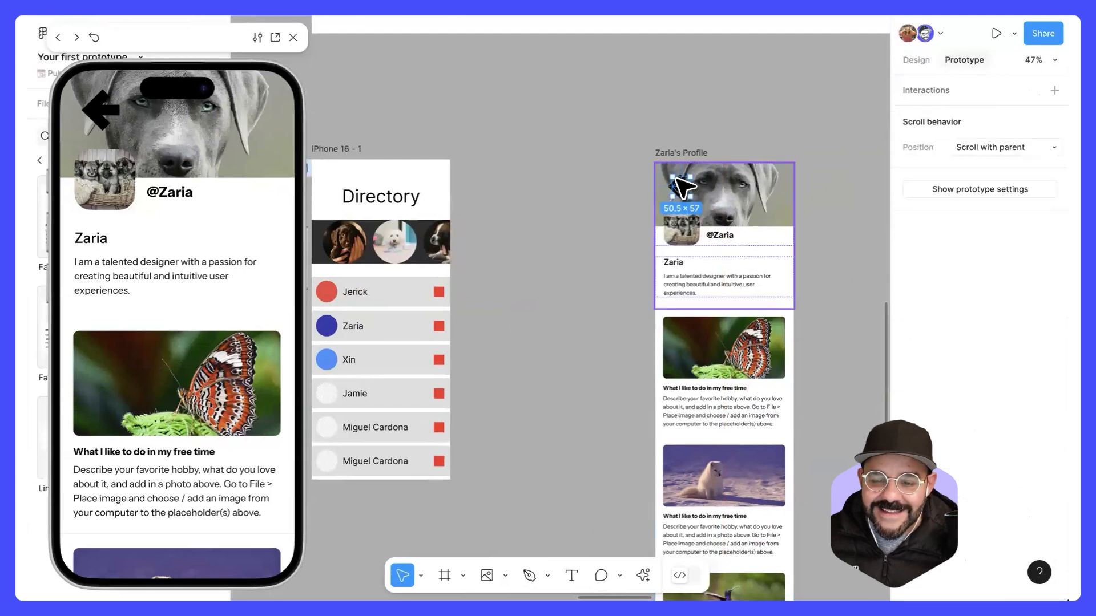
{"action": "left_click_drag", "start_coordinate": [610, 207], "coordinate": [457, 220]}
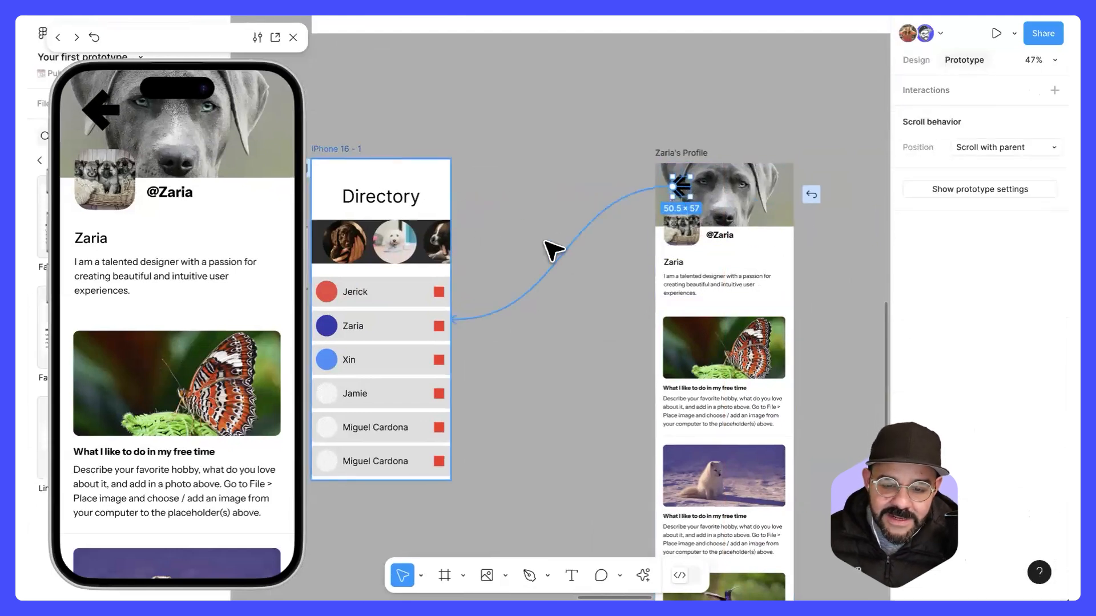
{"action": "left_click_drag", "start_coordinate": [497, 347], "coordinate": [591, 170]}
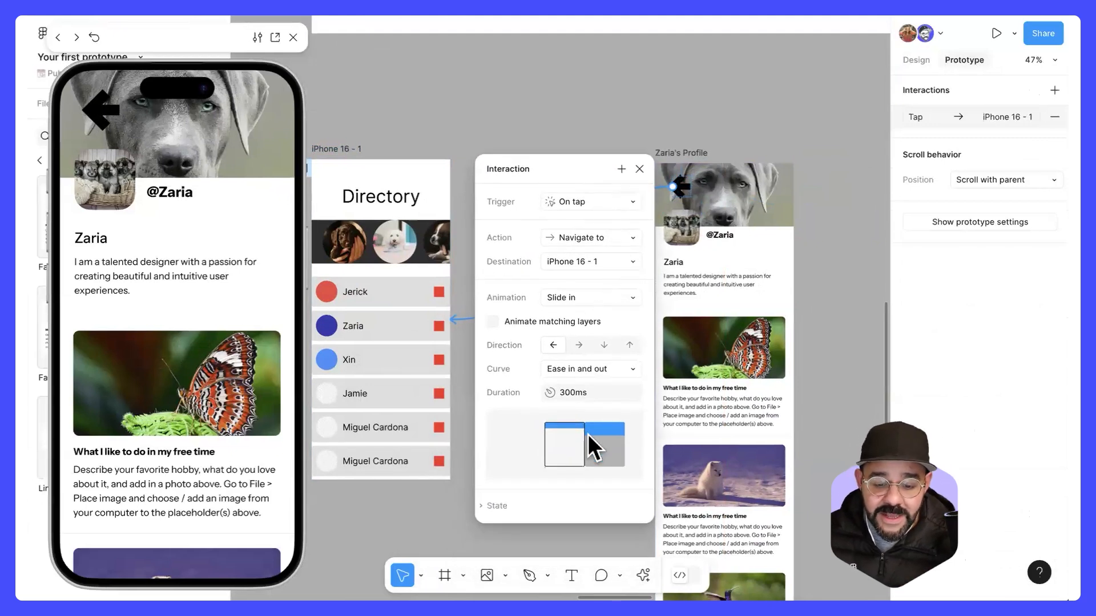
Step: Try the Slide out animation and the Slide in animation in both horizontal directions on the arrow's connection
{"action": "left_click", "coordinate": [581, 297]}
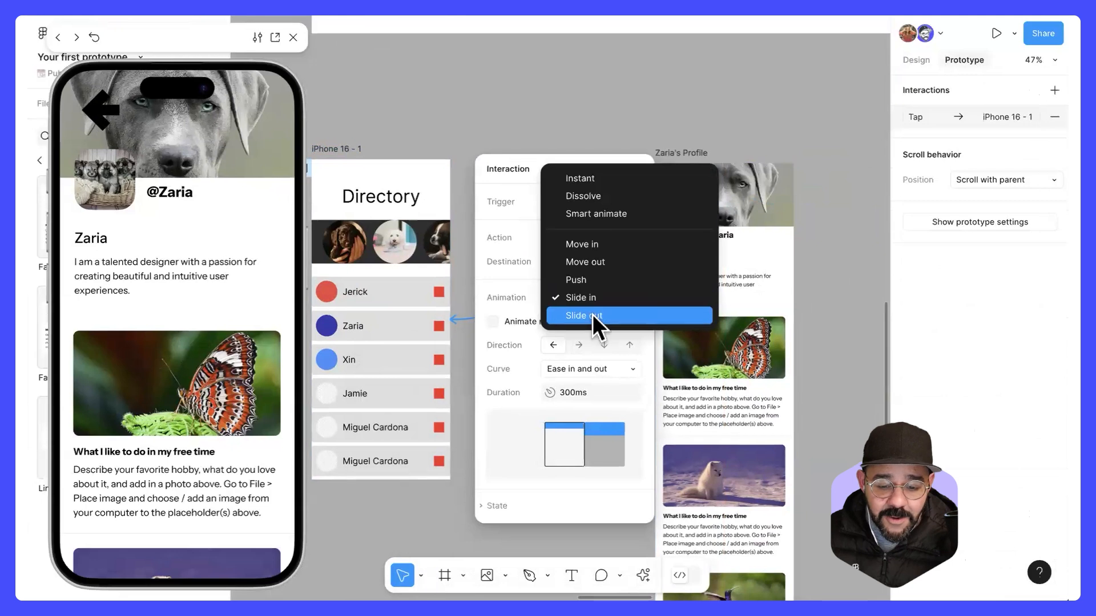
{"action": "left_click", "coordinate": [592, 314]}
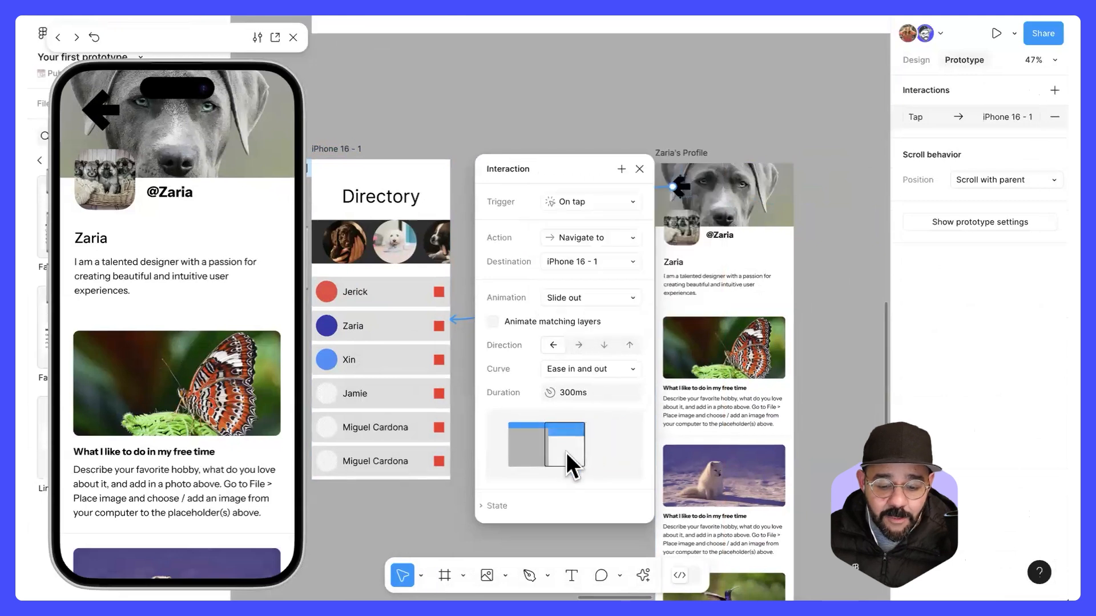
{"action": "left_click", "coordinate": [580, 297]}
{"action": "left_click", "coordinate": [583, 283]}
{"action": "left_click", "coordinate": [578, 345]}
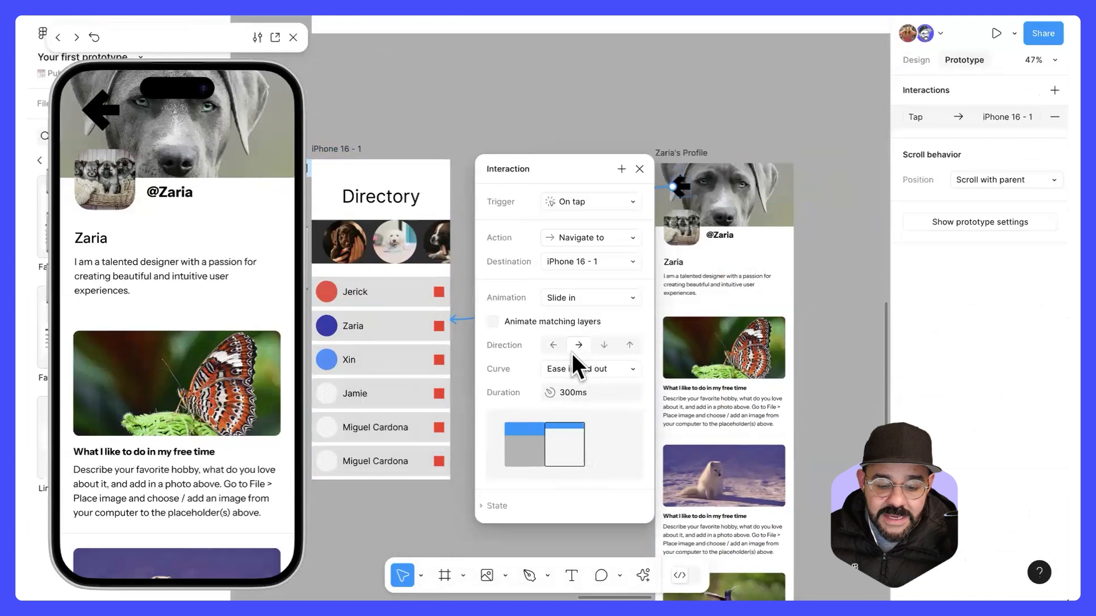
{"action": "left_click", "coordinate": [555, 346]}
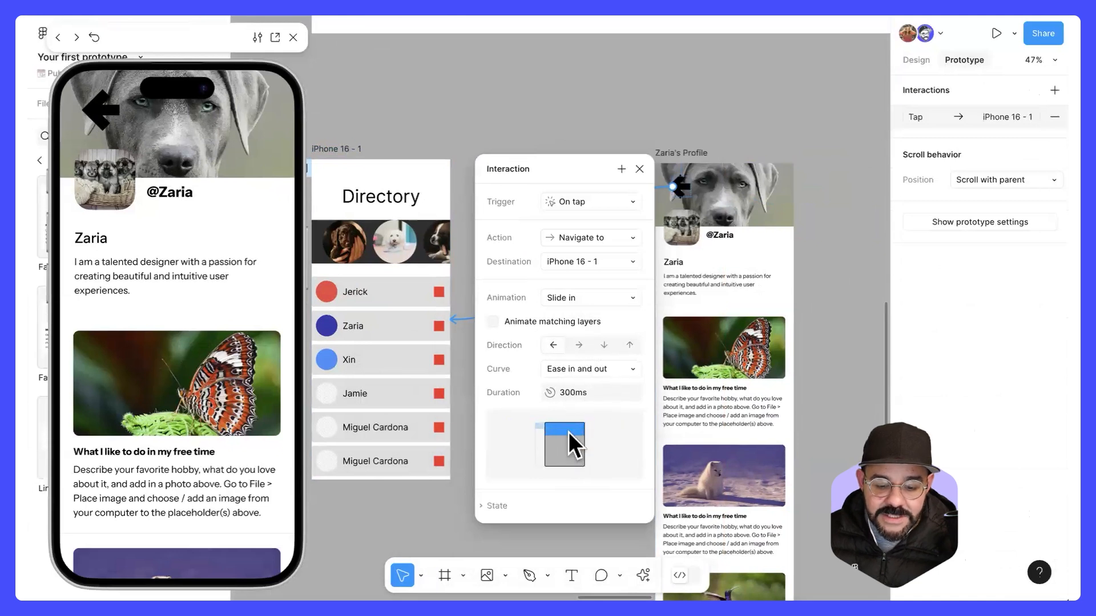
Step: Set the arrow connection's animation to Slide out with the direction pointing right, and close its details
{"action": "left_click", "coordinate": [583, 301]}
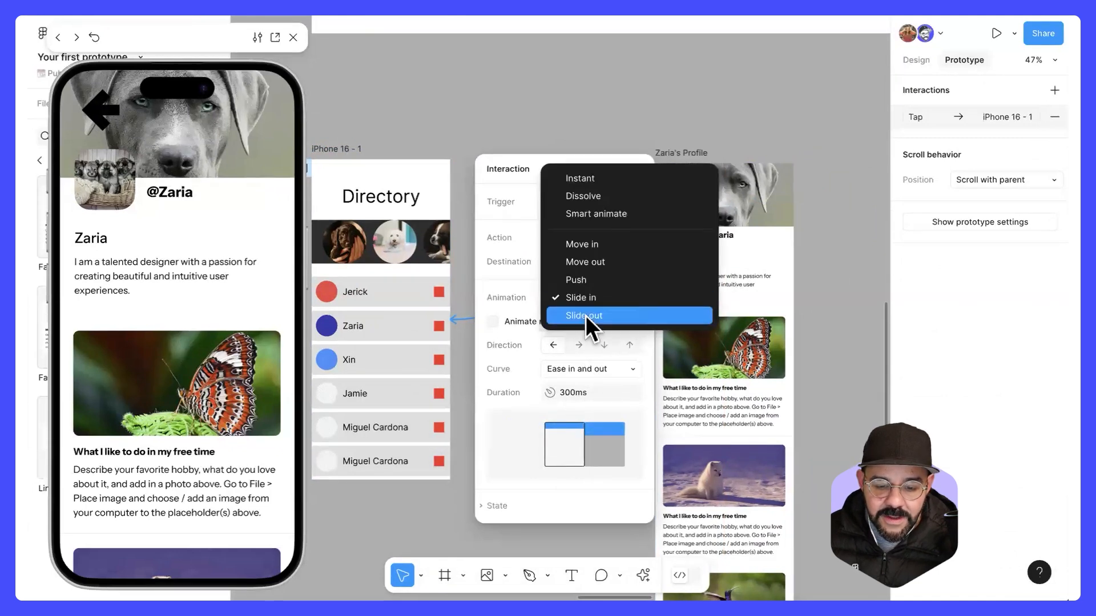
{"action": "left_click", "coordinate": [586, 315]}
{"action": "left_click", "coordinate": [579, 345]}
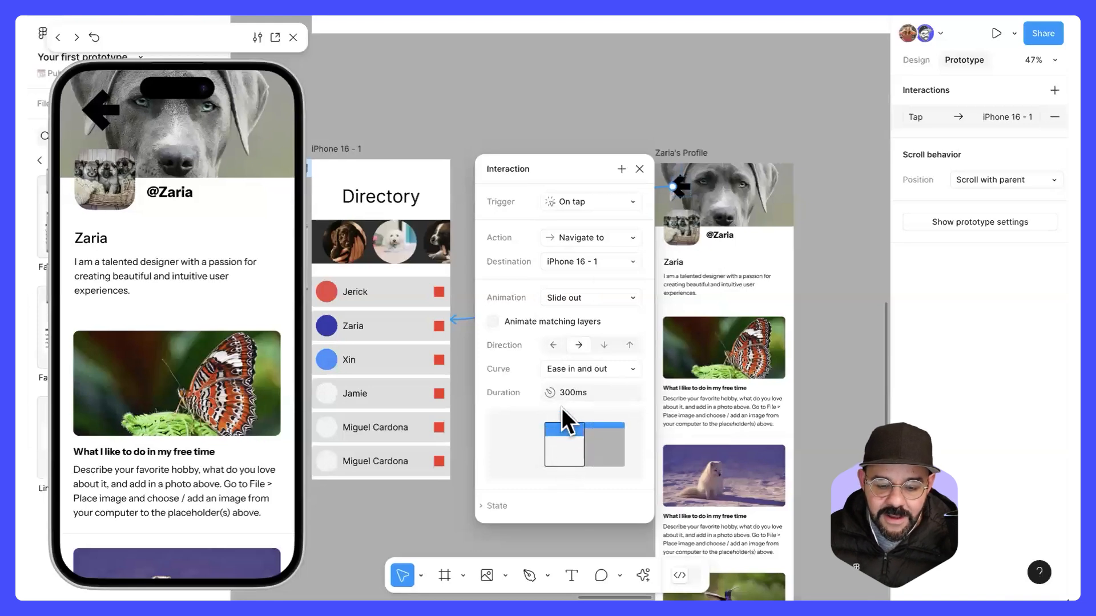
{"action": "left_click", "coordinate": [640, 169]}
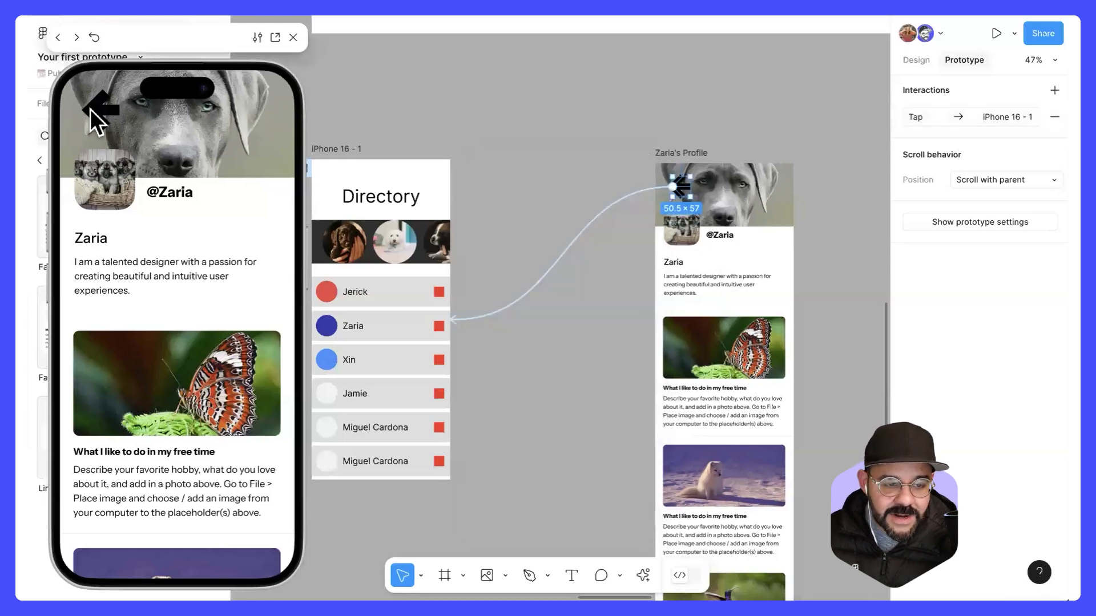
Step: Test navigating back and forth between the profile and Directory screens in the preview, and close it
{"action": "left_click", "coordinate": [90, 109]}
{"action": "left_click", "coordinate": [153, 348]}
{"action": "left_click", "coordinate": [110, 117]}
{"action": "left_click", "coordinate": [154, 338]}
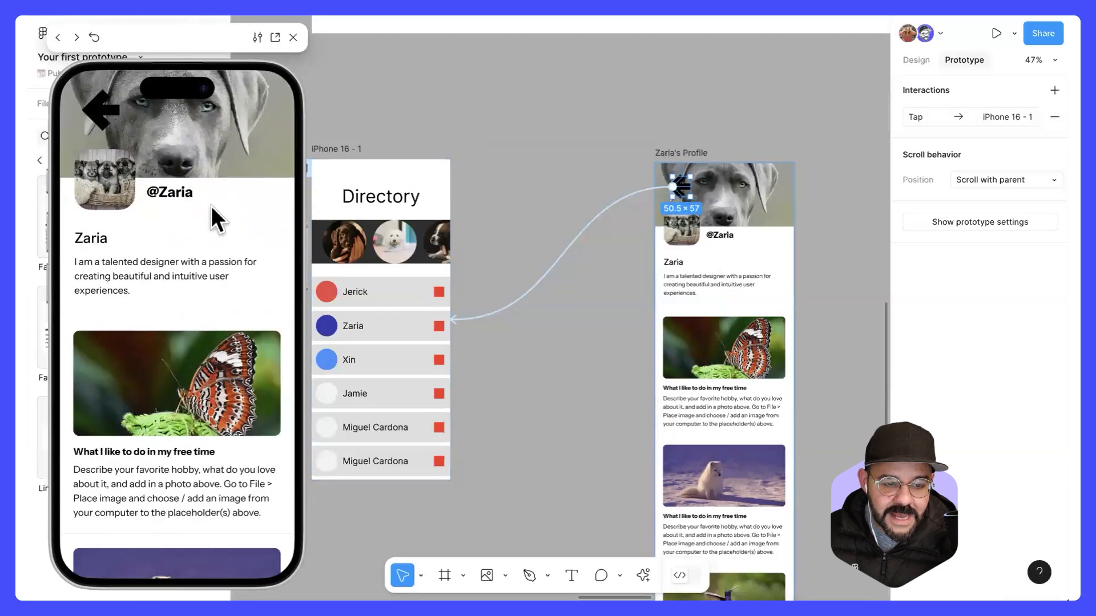
{"action": "left_click", "coordinate": [296, 38]}
{"action": "left_click", "coordinate": [558, 112]}
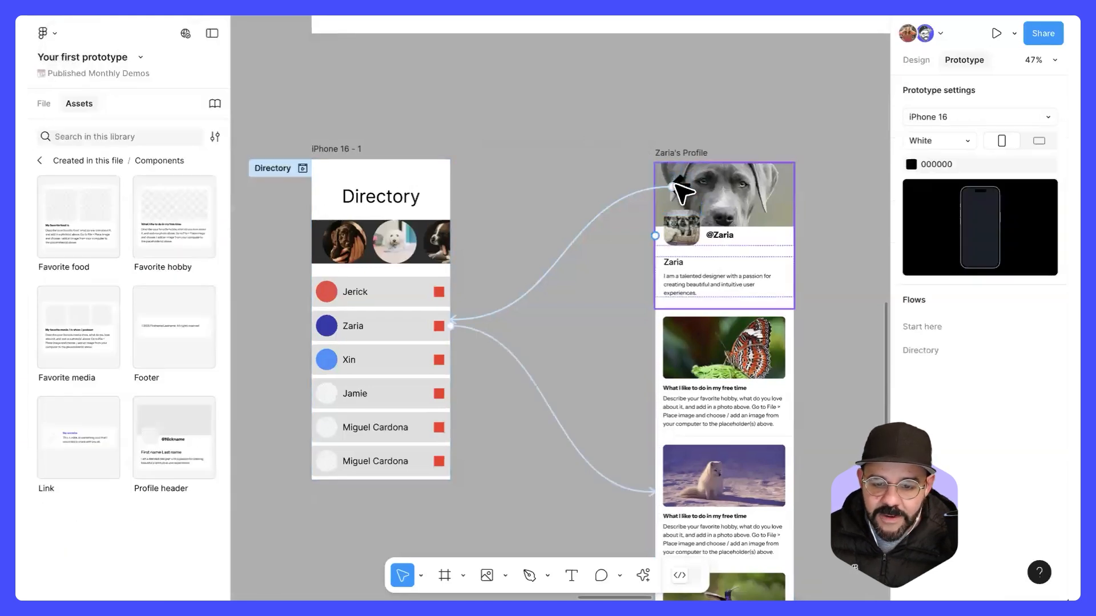
Step: Set the scroll position of the arrow on the profile cover to Fixed (stay in place)
{"action": "left_click", "coordinate": [680, 186]}
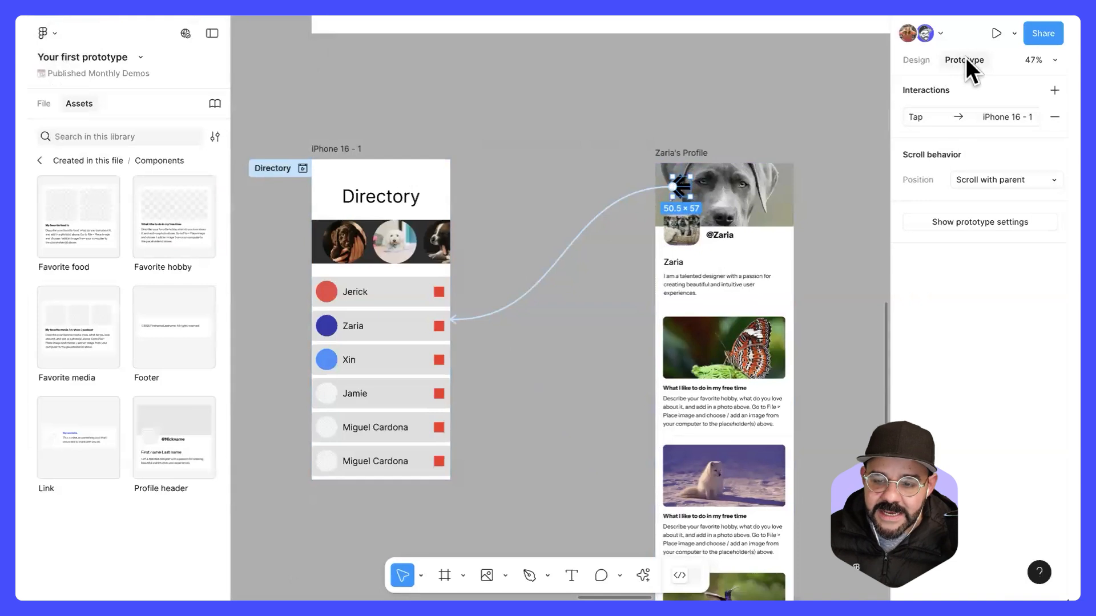
{"action": "left_click", "coordinate": [992, 179]}
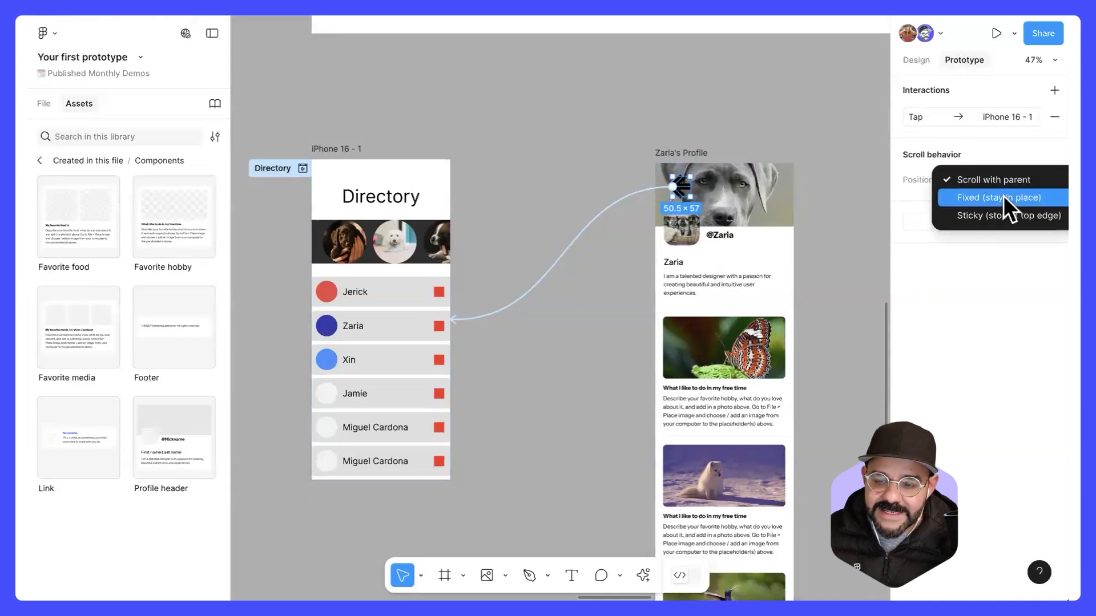
{"action": "left_click", "coordinate": [1003, 196]}
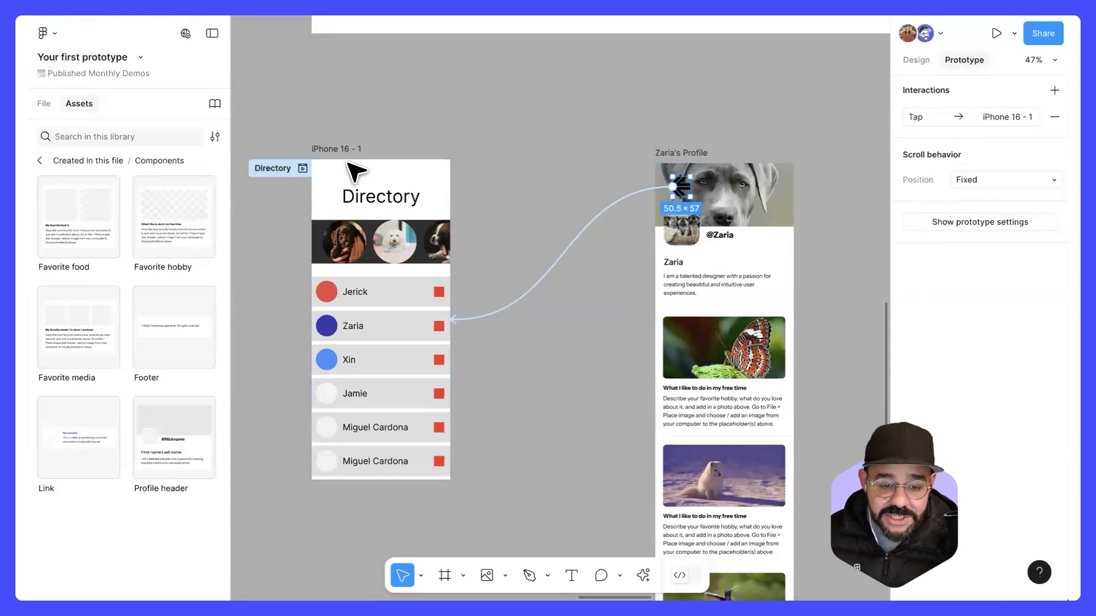
Step: Preview the Directory flow, scroll through the profile screen and test returning with the back arrow, and close the preview
{"action": "left_click", "coordinate": [302, 169]}
{"action": "scroll", "coordinate": [195, 195], "scroll_direction": "down", "scroll_amount": 5}
{"action": "scroll", "coordinate": [166, 371], "scroll_direction": "up", "scroll_amount": 5}
{"action": "left_click", "coordinate": [160, 357]}
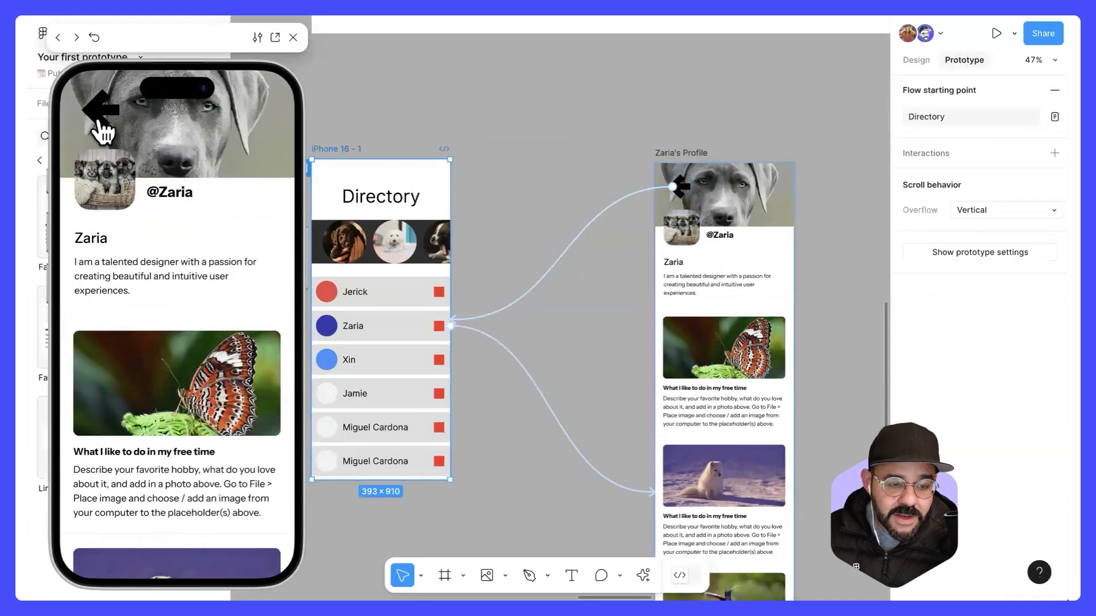
{"action": "scroll", "coordinate": [208, 174], "scroll_direction": "down", "scroll_amount": 3}
{"action": "scroll", "coordinate": [210, 183], "scroll_direction": "down", "scroll_amount": 5}
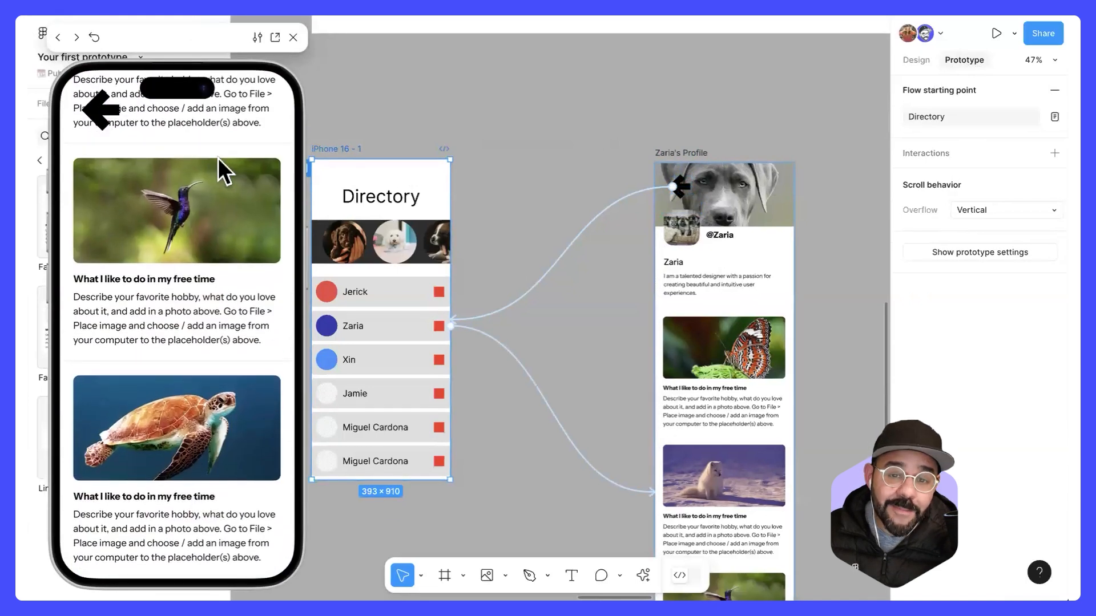
{"action": "scroll", "coordinate": [218, 158], "scroll_direction": "up", "scroll_amount": 8}
{"action": "left_click", "coordinate": [107, 126]}
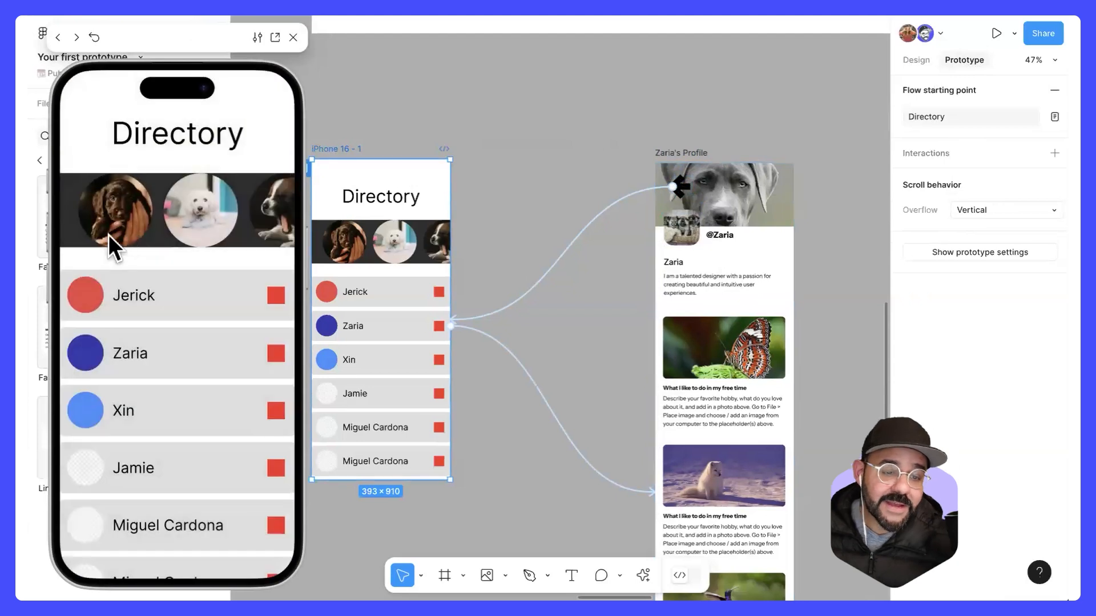
{"action": "left_click", "coordinate": [167, 364]}
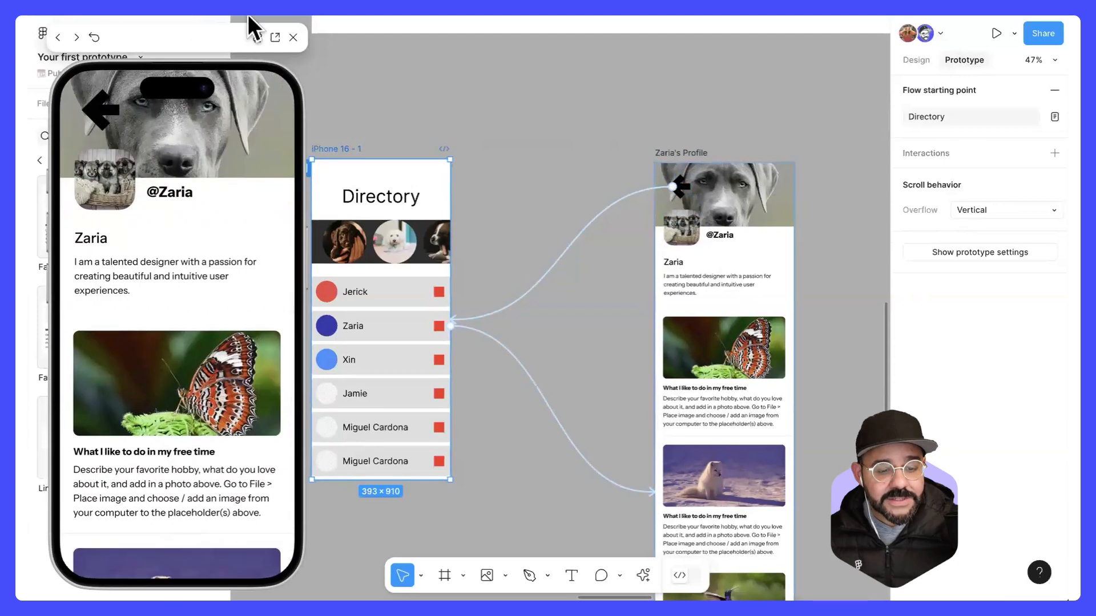
{"action": "left_click", "coordinate": [292, 37]}
Step: Move the profile frame closer to the Directory frame, and duplicate it with a wider gap to the right of the original
{"action": "left_click", "coordinate": [571, 166]}
{"action": "scroll", "coordinate": [576, 166], "scroll_direction": "down", "scroll_amount": 2}
{"action": "scroll", "coordinate": [582, 169], "scroll_direction": "down", "scroll_amount": 2}
{"action": "left_click_drag", "start_coordinate": [656, 159], "coordinate": [587, 156]}
{"action": "left_click_drag", "start_coordinate": [622, 118], "coordinate": [556, 117]}
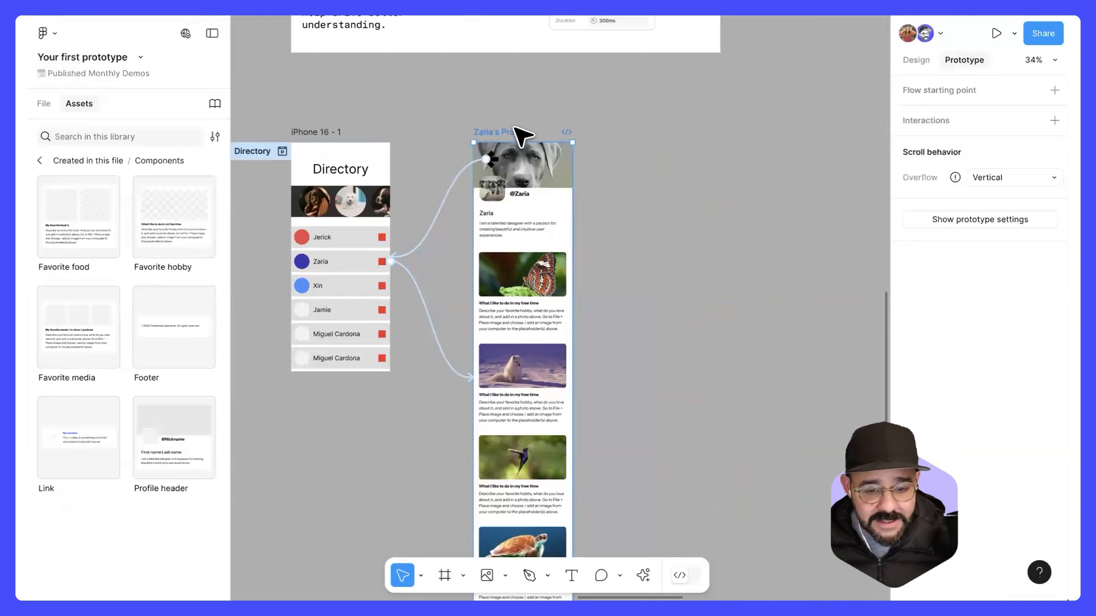
{"action": "key", "text": "super+d"}
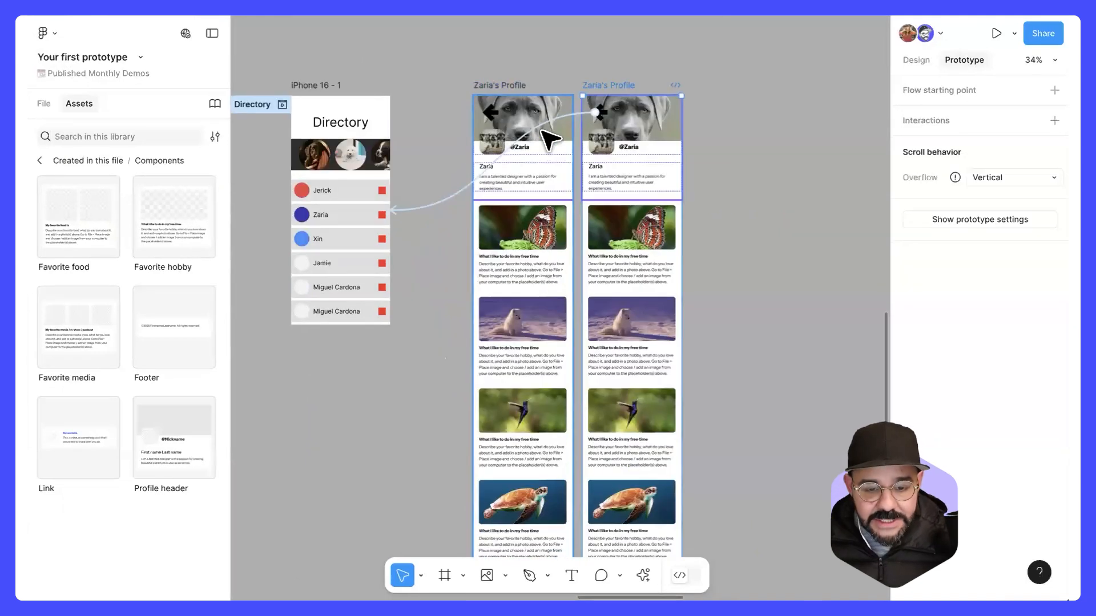
{"action": "left_click_drag", "start_coordinate": [611, 85], "coordinate": [674, 84]}
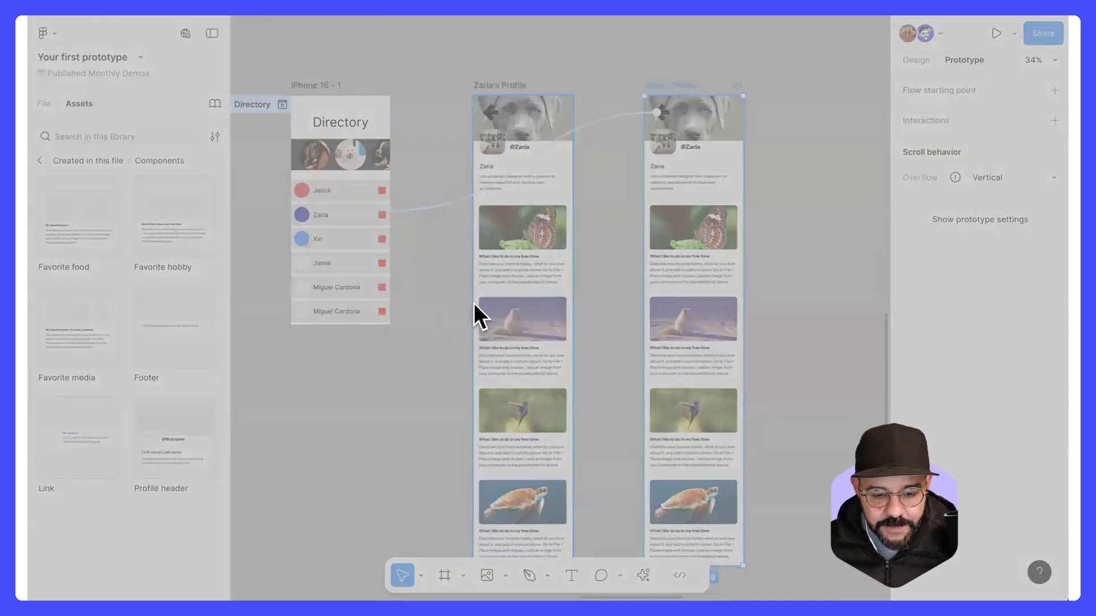
Step: Place new images on the second profile: the squirrel on the cover, the flamingo on the avatar and the turtle on the first hobby photo
{"action": "left_click", "coordinate": [758, 407]}
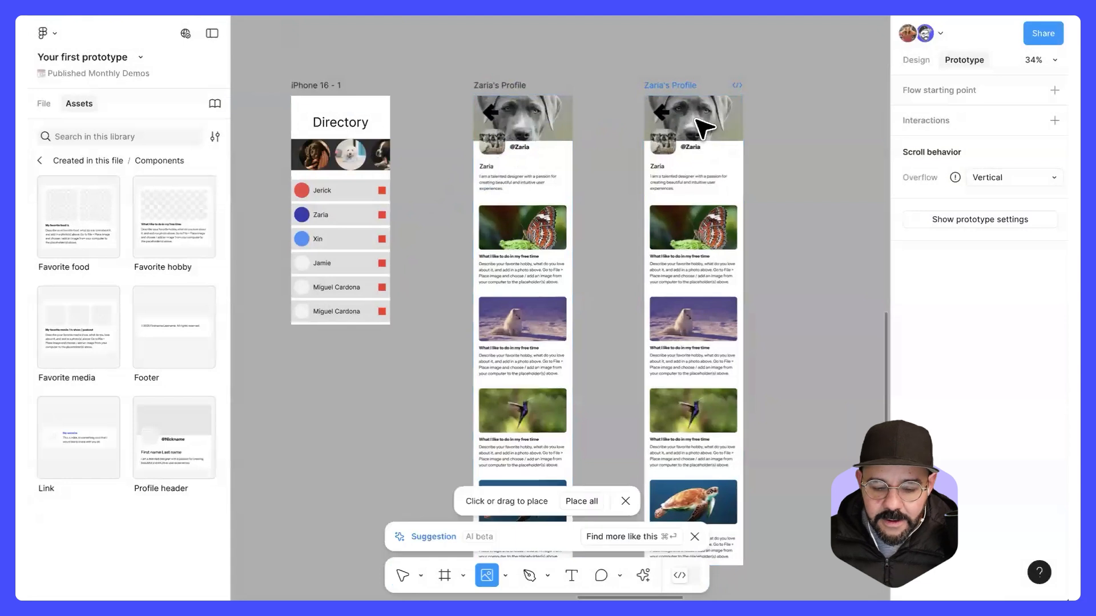
{"action": "scroll", "coordinate": [696, 119], "scroll_direction": "up", "scroll_amount": 5}
{"action": "left_click", "coordinate": [680, 127]}
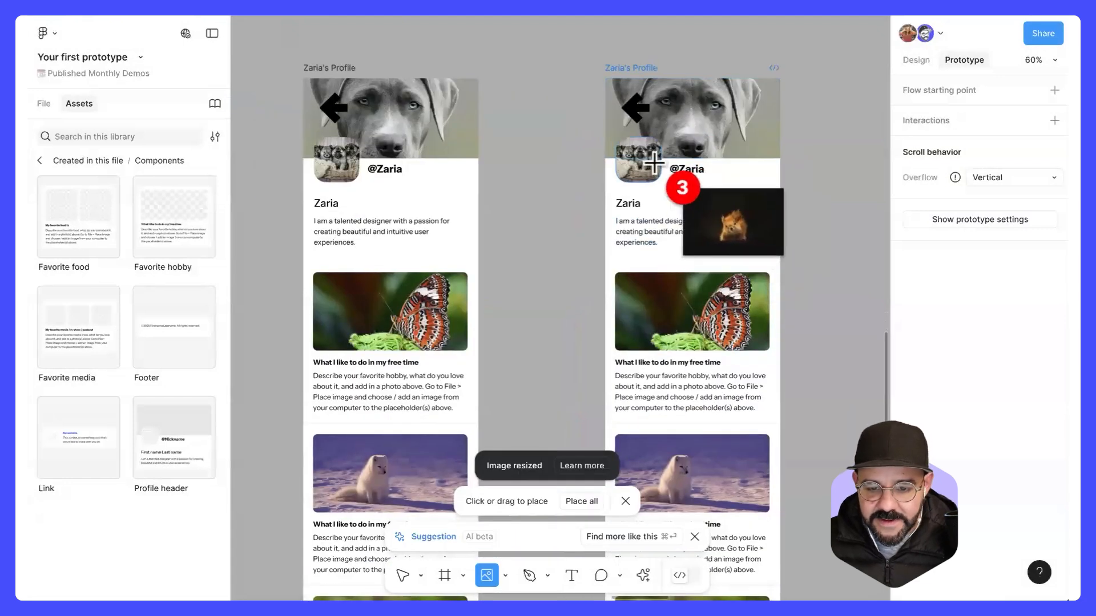
{"action": "left_click", "coordinate": [685, 136]}
{"action": "left_click", "coordinate": [652, 167]}
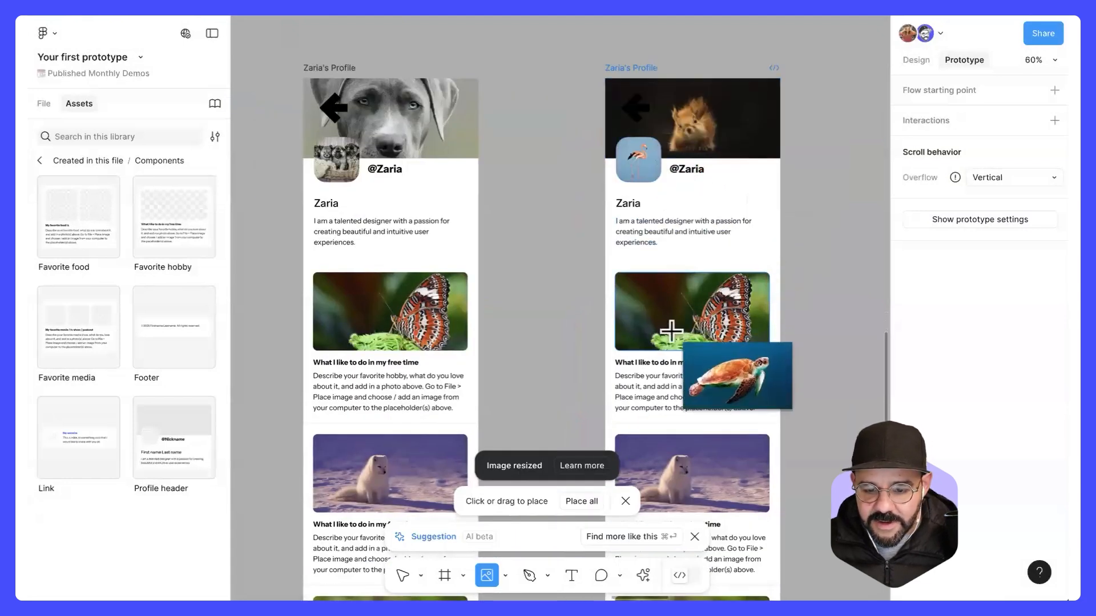
{"action": "left_click", "coordinate": [671, 331]}
Step: Replace the handle on the second profile with the new person's handle
{"action": "double_click", "coordinate": [690, 168]}
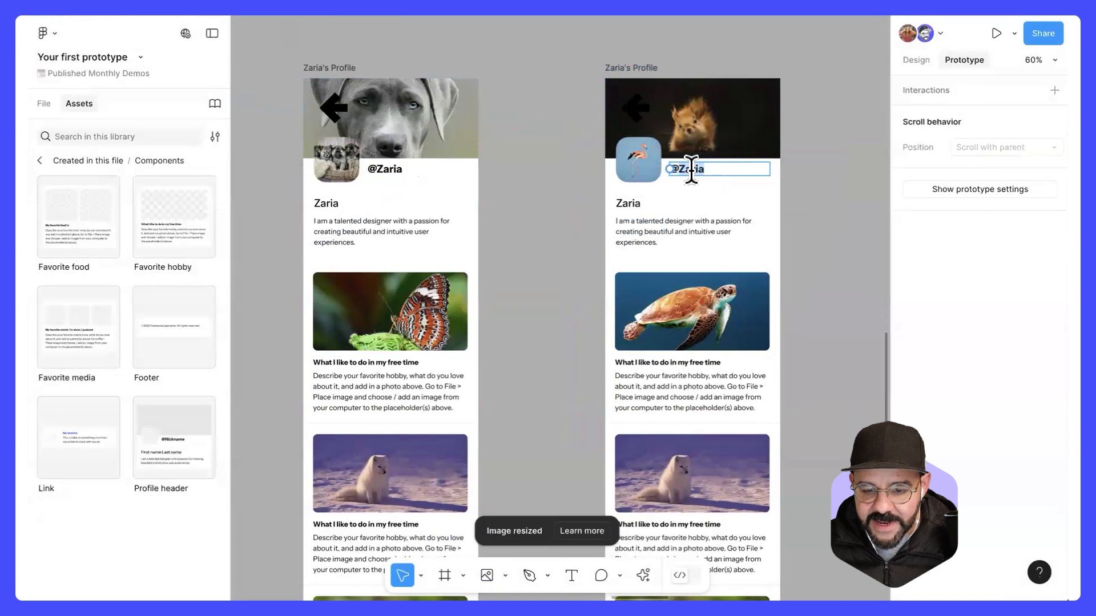
{"action": "type", "text": "@Alex"}
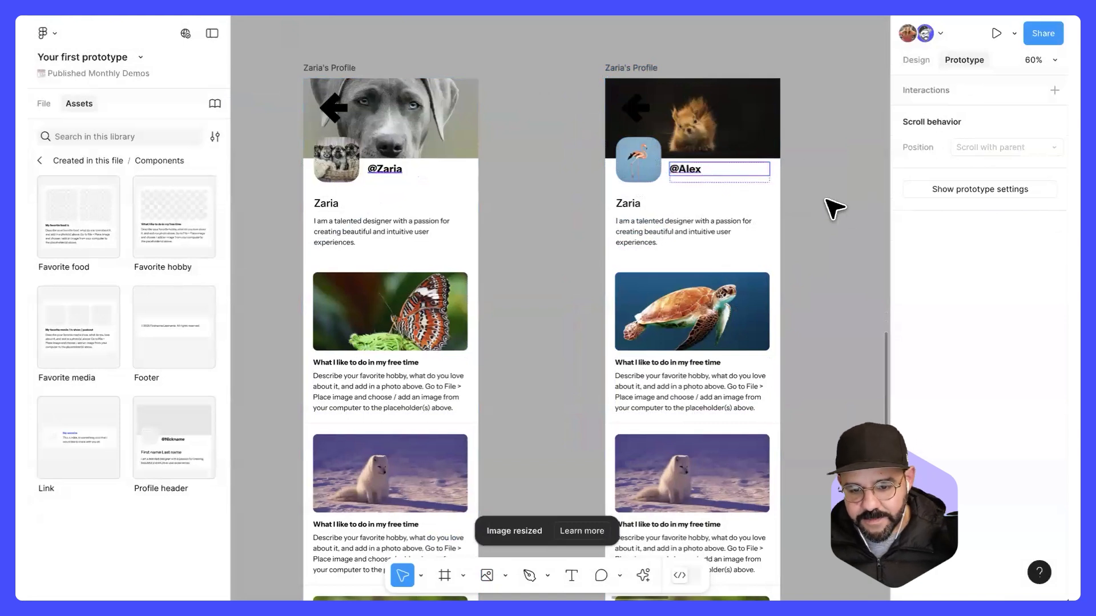
{"action": "left_click", "coordinate": [826, 200]}
{"action": "left_click_drag", "start_coordinate": [782, 192], "coordinate": [729, 197]}
Step: Change the name in the first row of the Directory screen to match the second profile
{"action": "scroll", "coordinate": [720, 197], "scroll_direction": "down", "scroll_amount": 5}
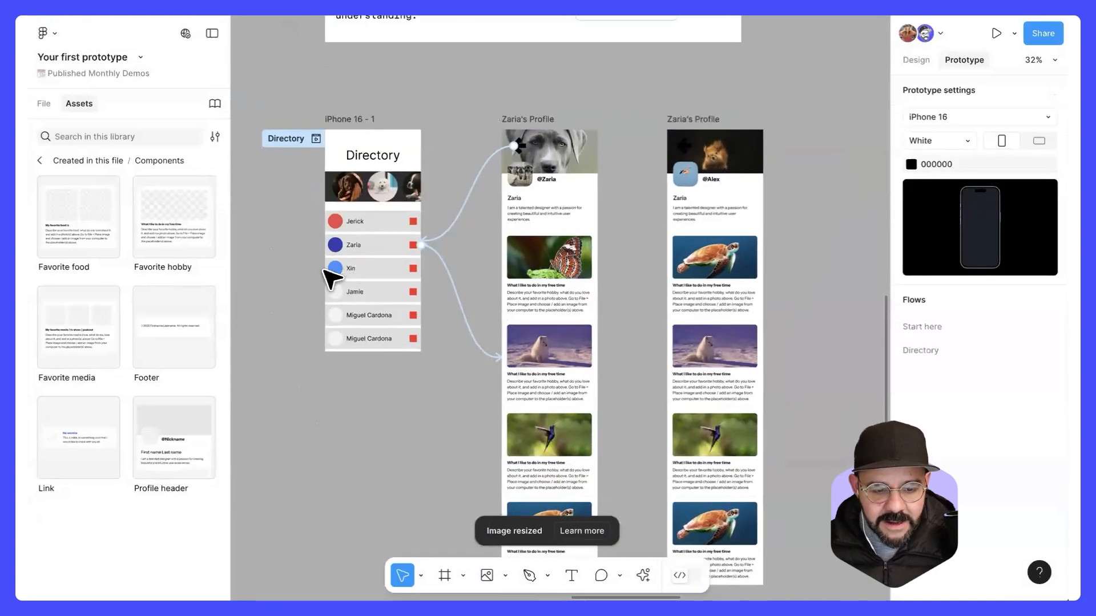
{"action": "scroll", "coordinate": [331, 279], "scroll_direction": "up", "scroll_amount": 4}
{"action": "left_click", "coordinate": [320, 239]}
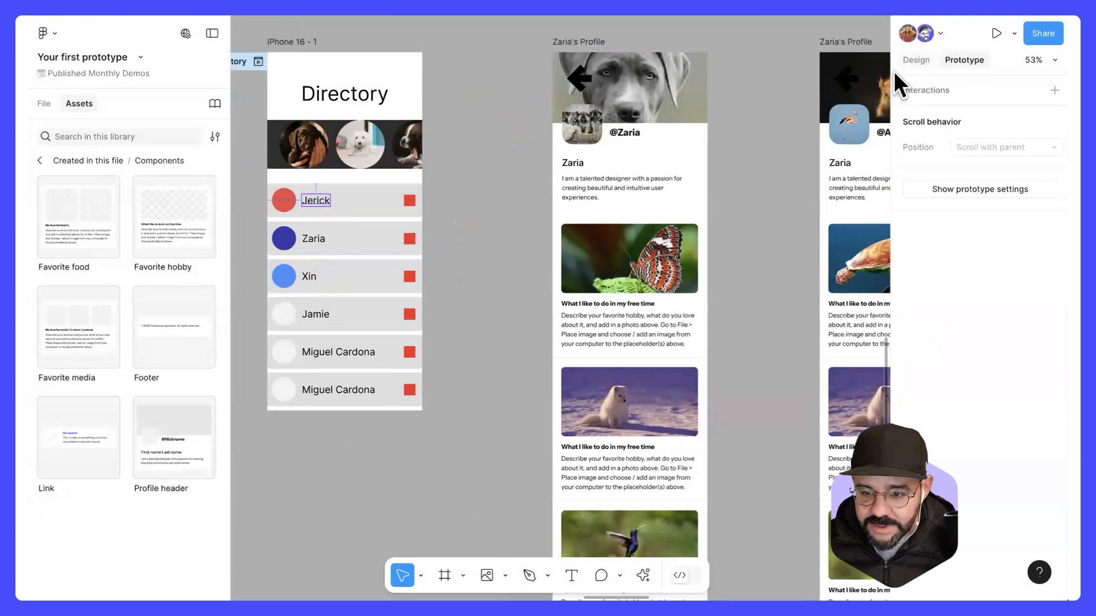
{"action": "left_click", "coordinate": [916, 59]}
{"action": "double_click", "coordinate": [309, 201]}
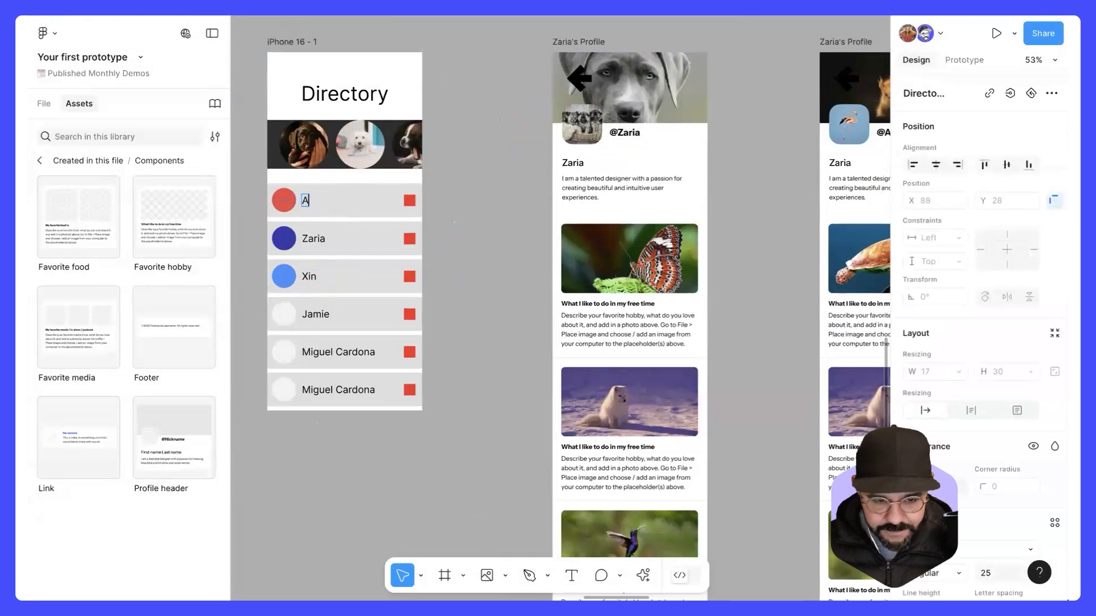
{"action": "left_click", "coordinate": [476, 178]}
{"action": "scroll", "coordinate": [422, 191], "scroll_direction": "down", "scroll_amount": 2}
Step: Link the first Directory row to the second profile, and connect that profile's back arrow to the Directory screen
{"action": "left_click", "coordinate": [352, 201]}
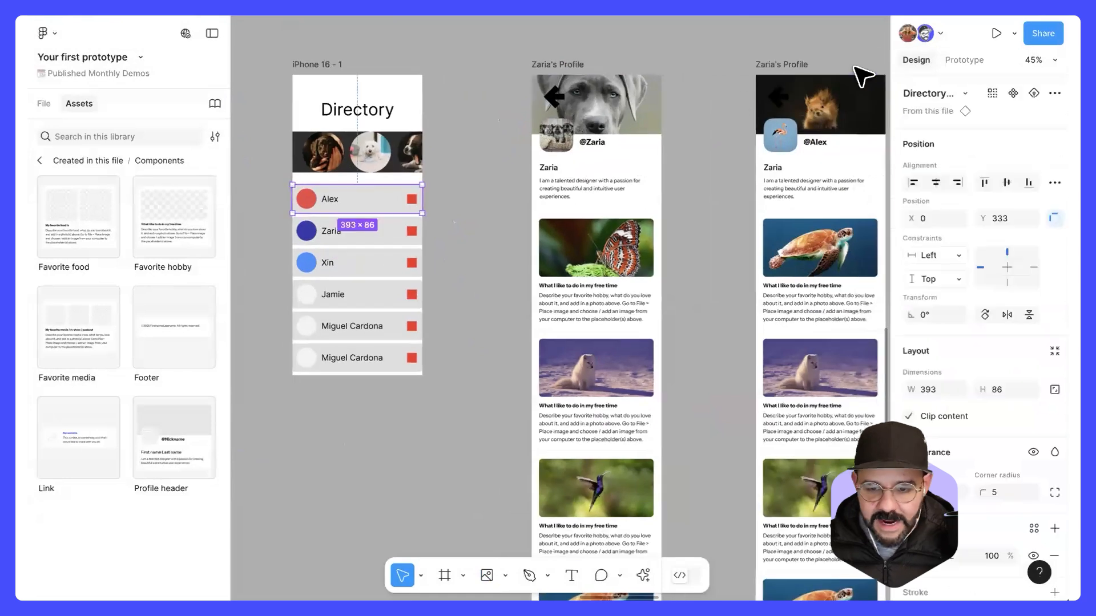
{"action": "left_click", "coordinate": [963, 60]}
{"action": "left_click_drag", "start_coordinate": [424, 200], "coordinate": [804, 208]}
{"action": "left_click", "coordinate": [736, 157]}
{"action": "scroll", "coordinate": [736, 157], "scroll_direction": "down", "scroll_amount": 2}
{"action": "scroll", "coordinate": [702, 166], "scroll_direction": "right", "scroll_amount": 2}
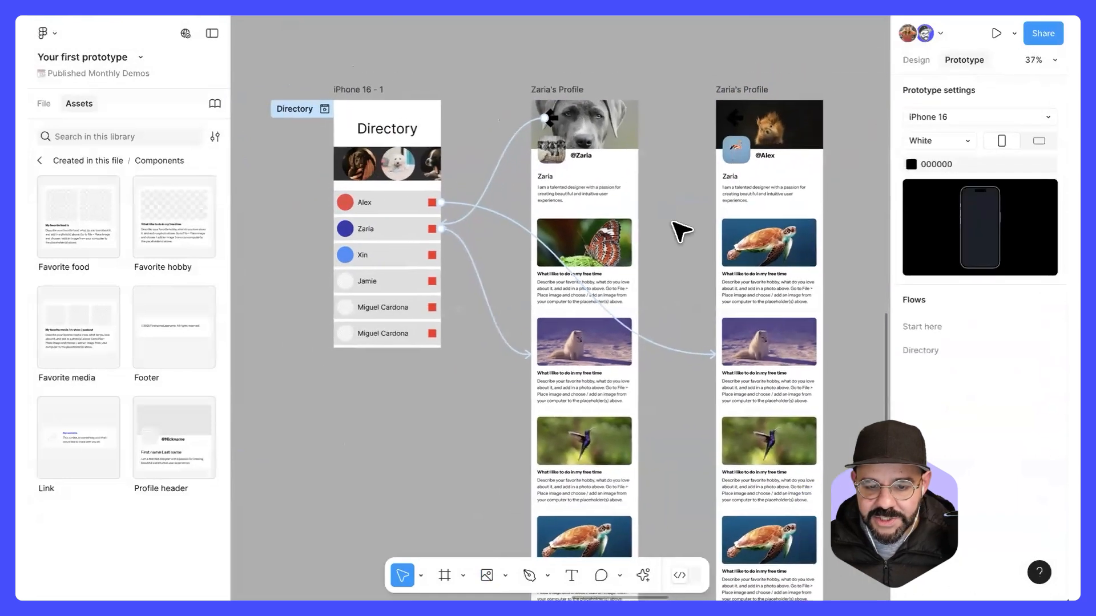
{"action": "left_click_drag", "start_coordinate": [727, 118], "coordinate": [428, 184]}
{"action": "left_click", "coordinate": [683, 54]}
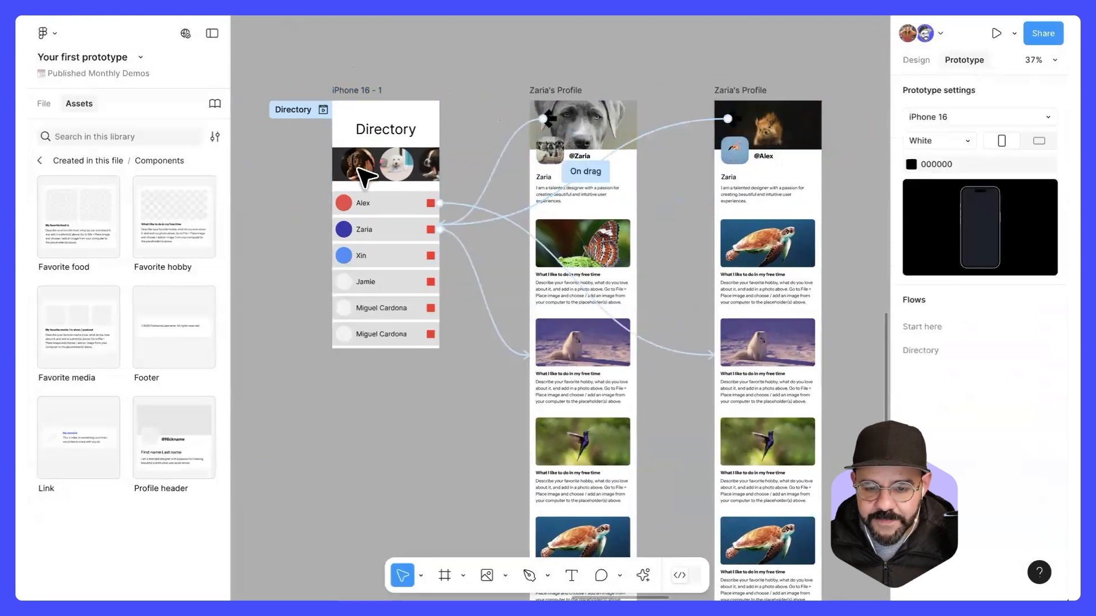
Step: Preview the Directory flow, open the second profile from the first row, and close the preview
{"action": "left_click", "coordinate": [323, 110]}
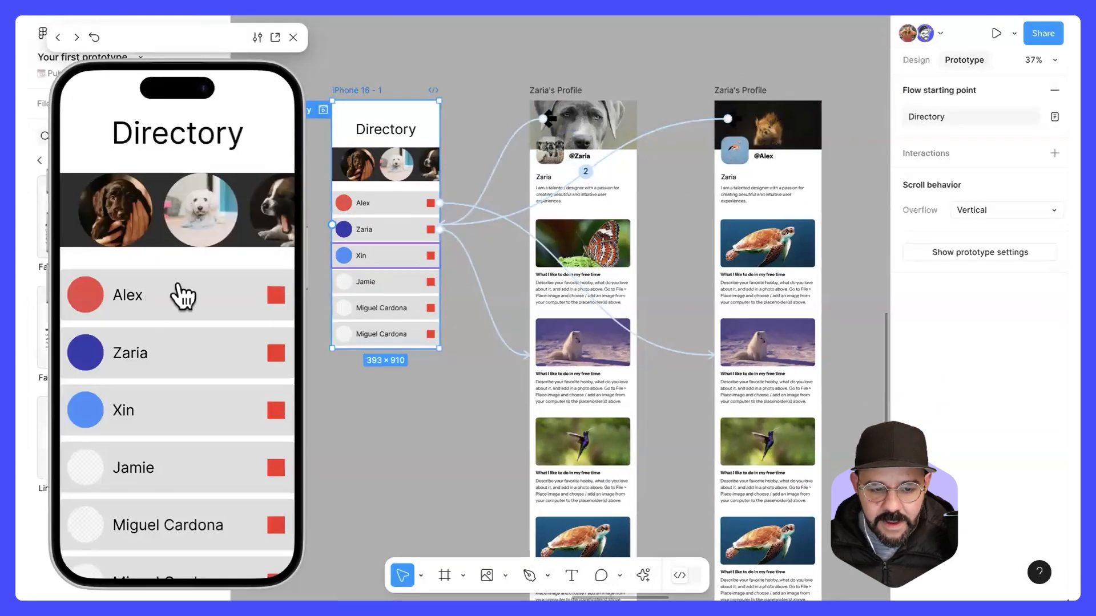
{"action": "left_click", "coordinate": [150, 300]}
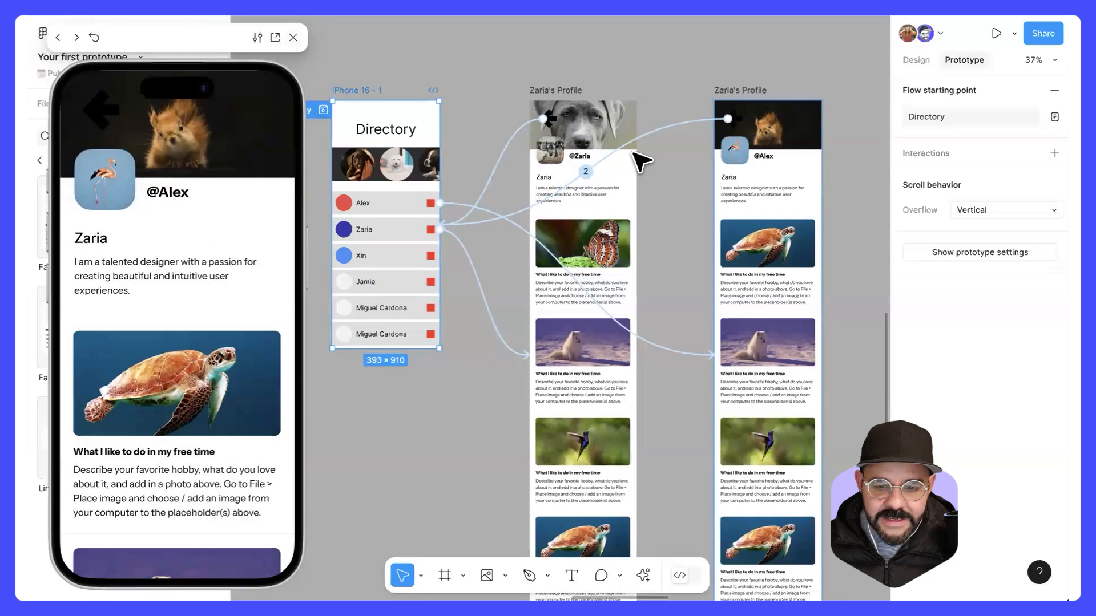
{"action": "key", "text": "Escape"}
Step: Set the animation of the first Directory row's link to Slide in with a leftward direction
{"action": "left_click", "coordinate": [679, 347]}
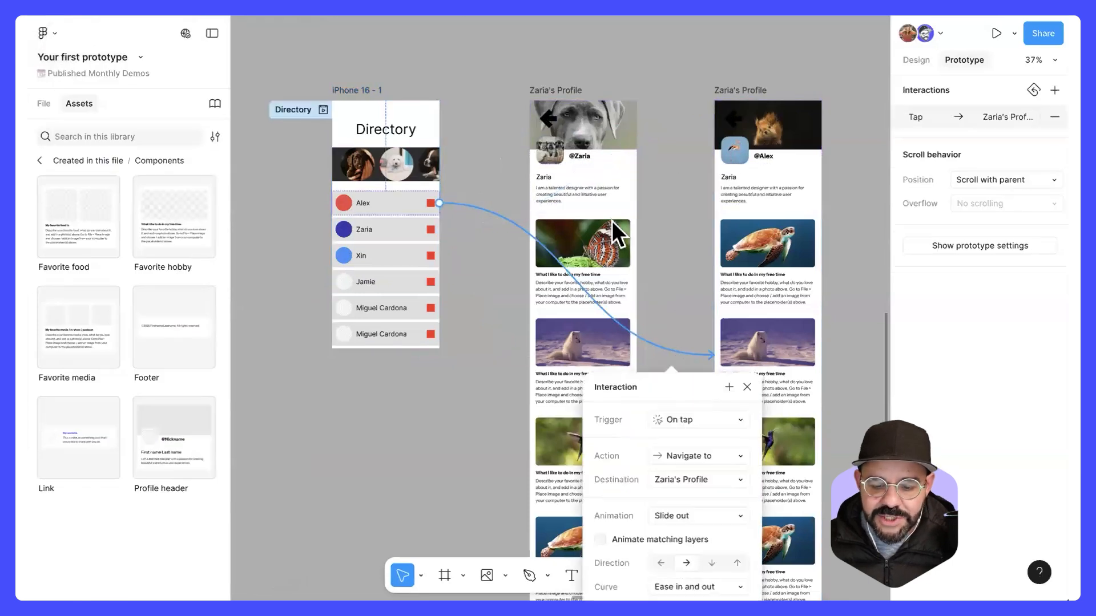
{"action": "left_click", "coordinate": [579, 245]}
{"action": "left_click", "coordinate": [580, 227]}
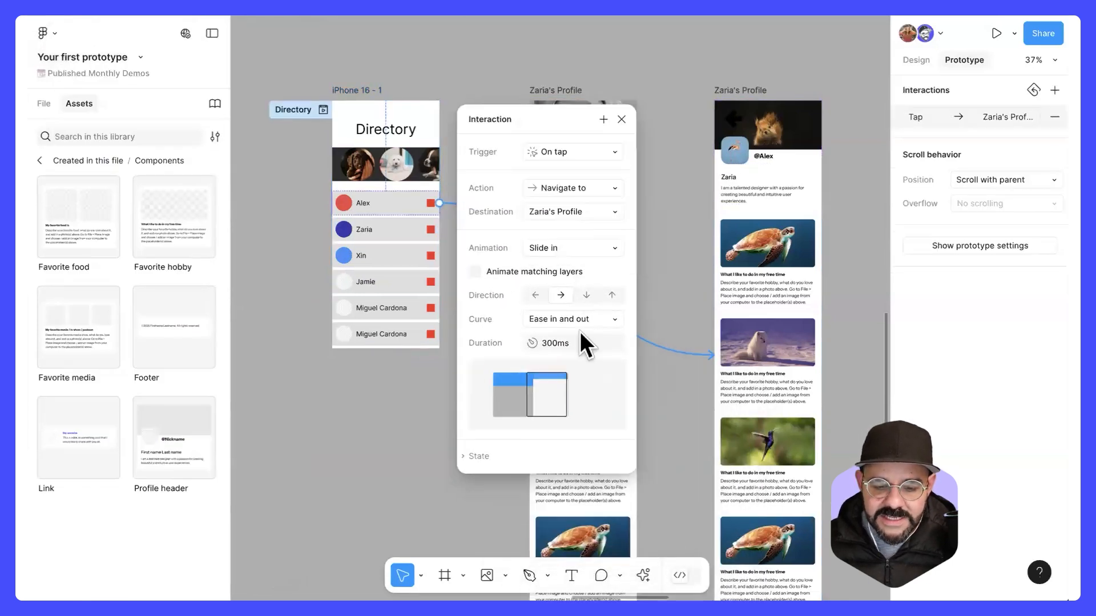
{"action": "left_click", "coordinate": [536, 295]}
{"action": "left_click", "coordinate": [622, 119]}
Step: Inspect the second profile's back arrow interaction, and test opening and leaving both profiles in the preview
{"action": "left_click", "coordinate": [685, 186]}
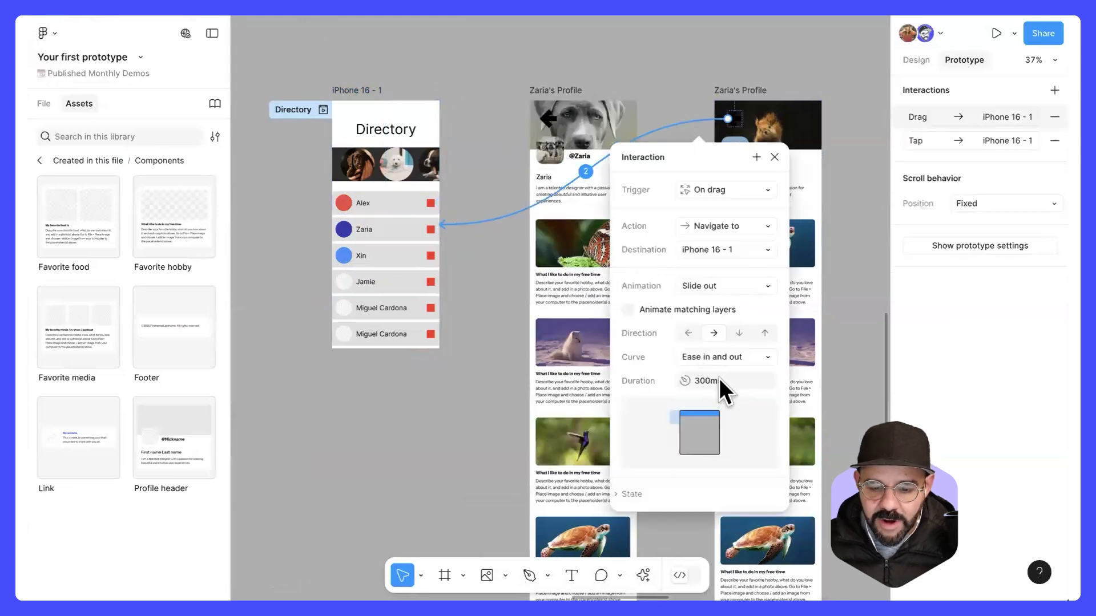
{"action": "left_click", "coordinate": [774, 158]}
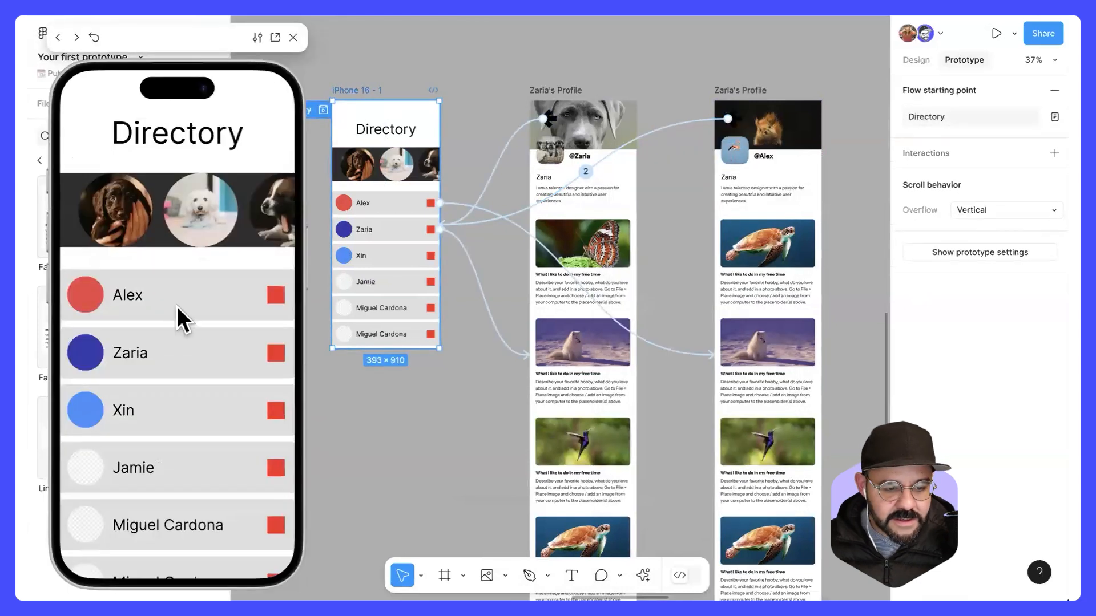
{"action": "left_click", "coordinate": [177, 307]}
{"action": "left_click", "coordinate": [104, 117]}
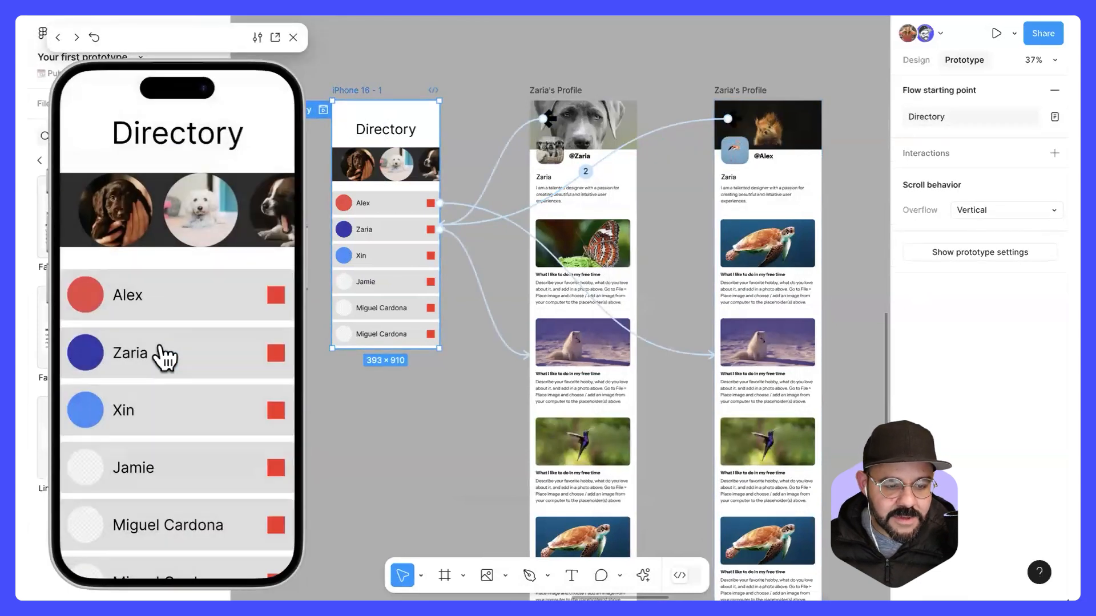
{"action": "left_click", "coordinate": [166, 349]}
{"action": "left_click", "coordinate": [104, 117]}
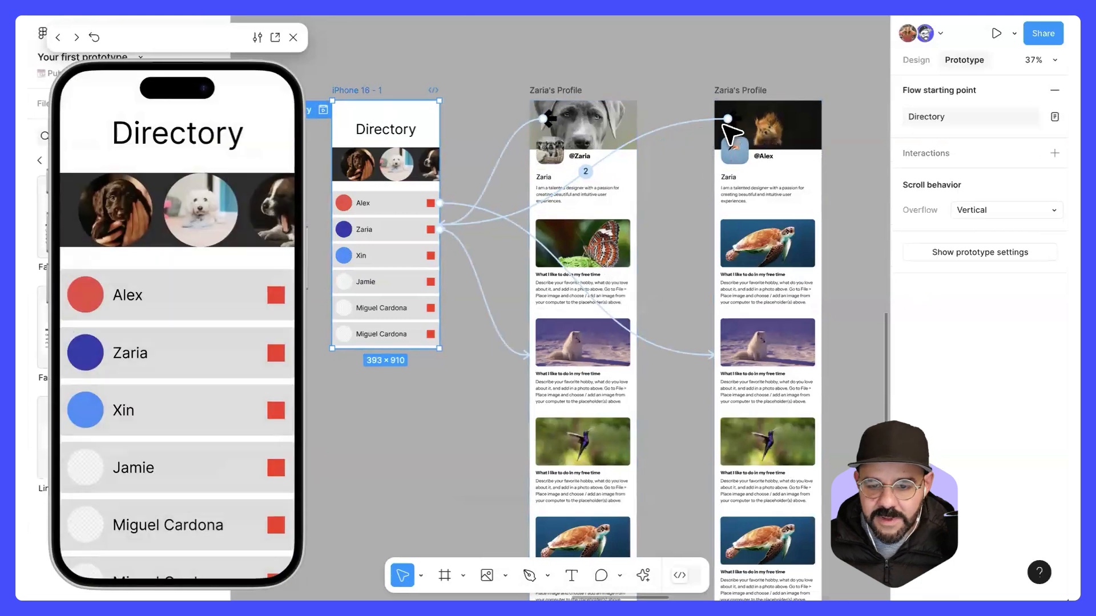
Step: Change the stroke color of the back arrow on the second profile to white
{"action": "left_click", "coordinate": [733, 119]}
{"action": "left_click", "coordinate": [917, 59]}
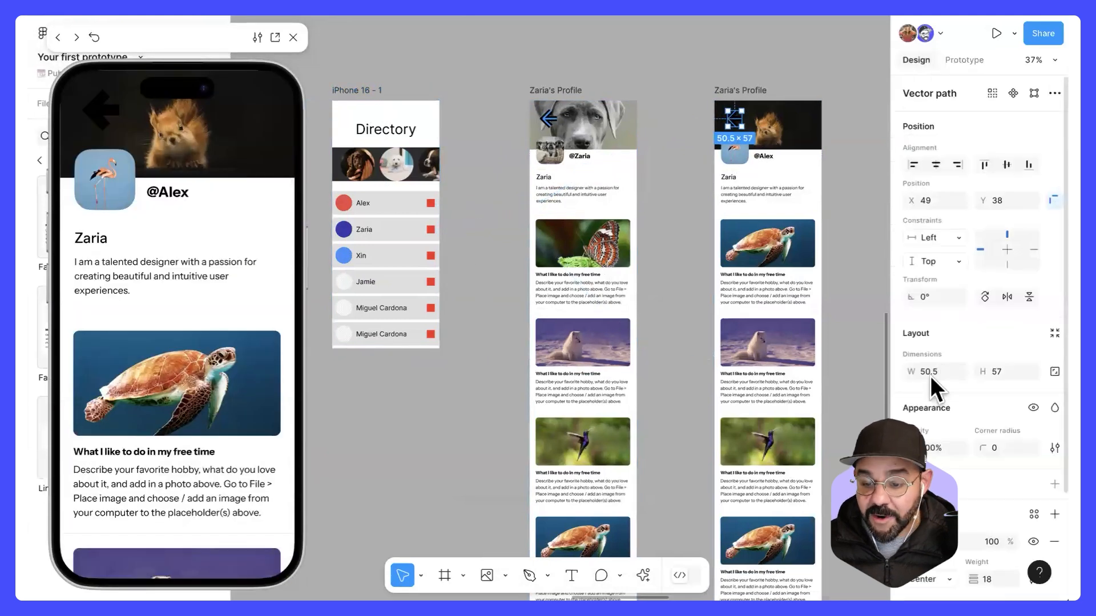
{"action": "left_click", "coordinate": [914, 542]}
{"action": "left_click", "coordinate": [725, 260]}
{"action": "left_click", "coordinate": [876, 202]}
{"action": "left_click", "coordinate": [360, 403]}
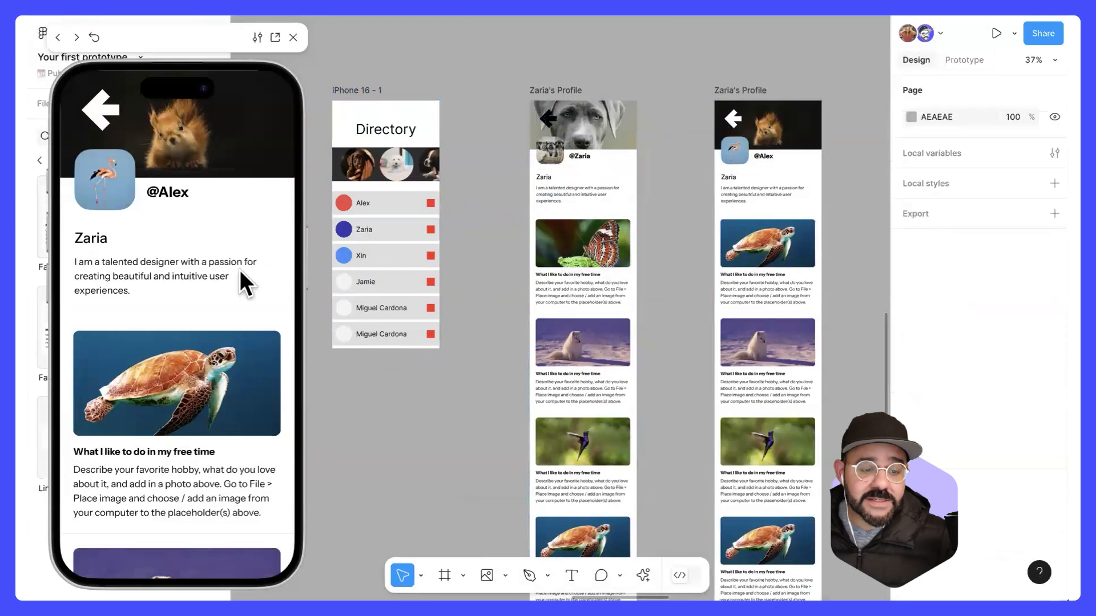
Step: Return to the Directory with the white arrow in the preview, open the other profile, and close the preview
{"action": "left_click", "coordinate": [115, 108]}
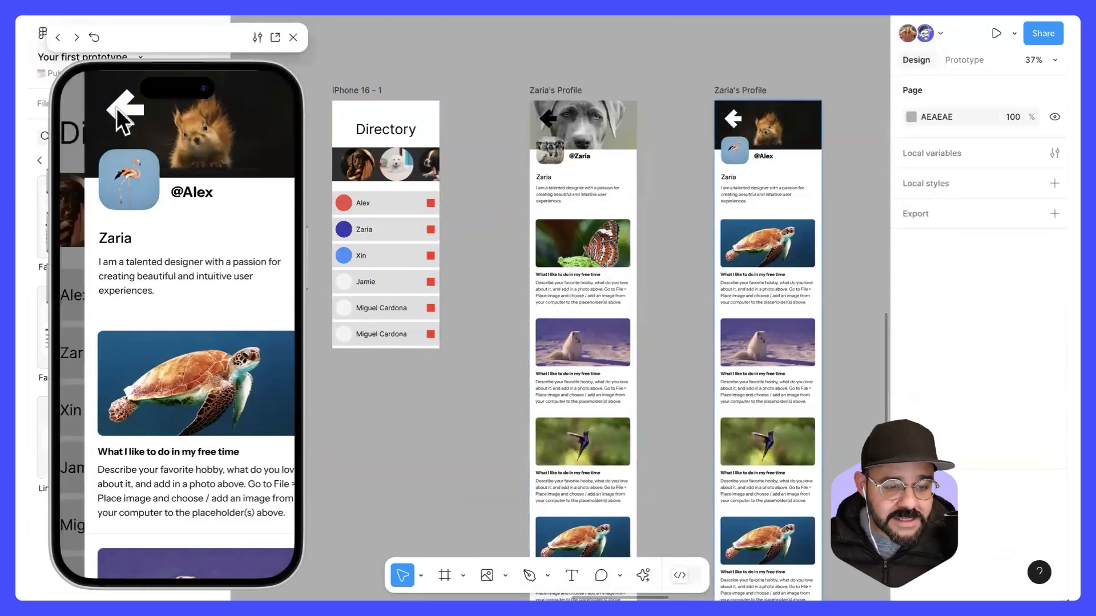
{"action": "left_click", "coordinate": [166, 347]}
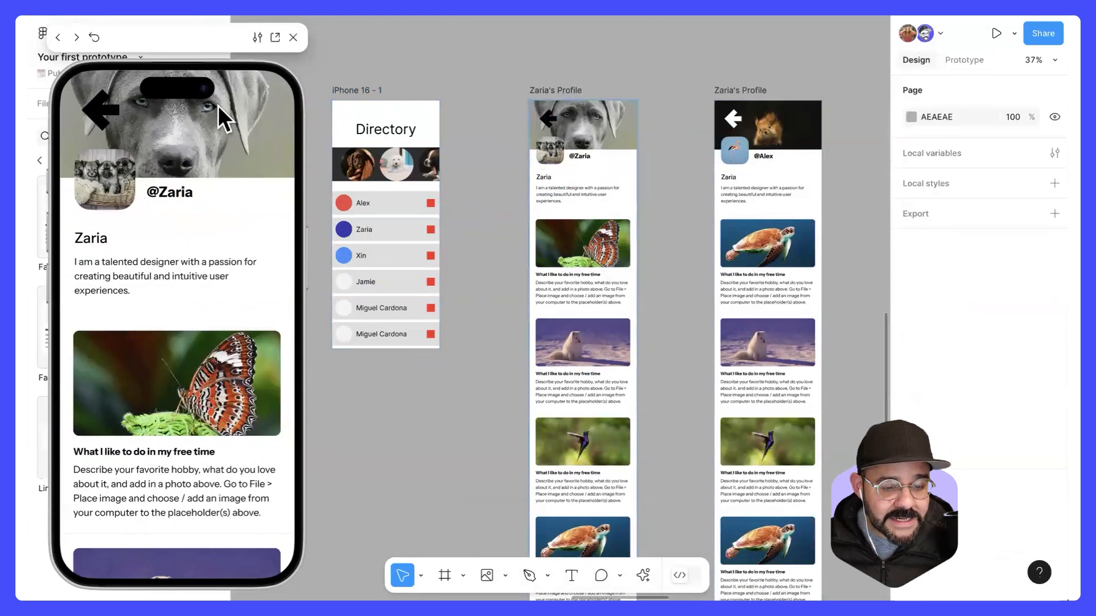
{"action": "key", "text": "shift+space"}
Step: Review the Interactive Flows and Sharing instruction slides on the canvas
{"action": "scroll", "coordinate": [510, 102], "scroll_direction": "down", "scroll_amount": 5}
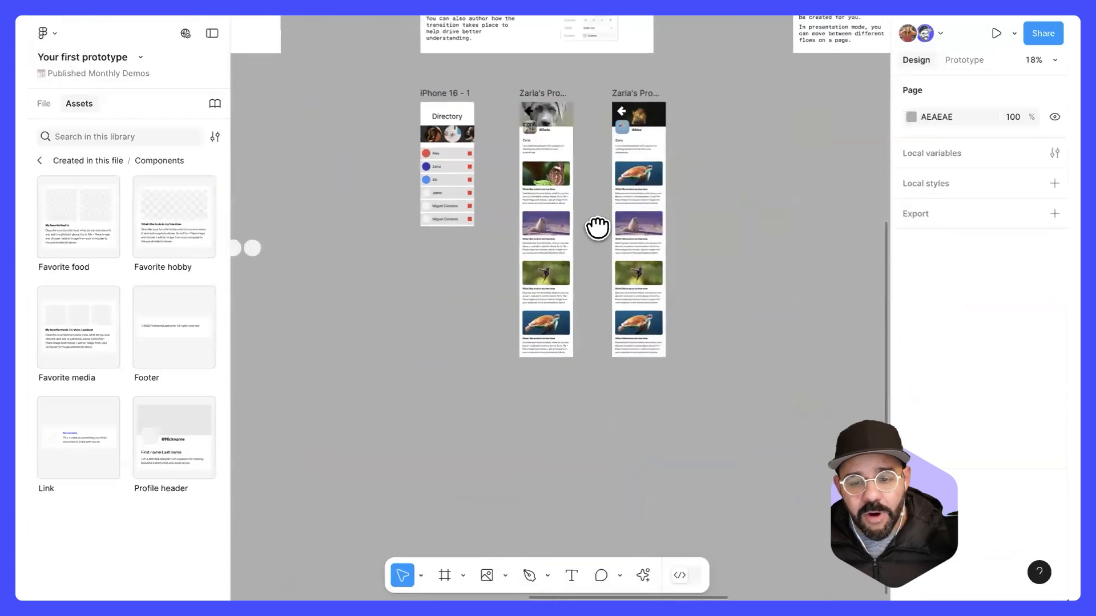
{"action": "left_click_drag", "start_coordinate": [597, 228], "coordinate": [438, 374]}
{"action": "left_click_drag", "start_coordinate": [742, 230], "coordinate": [366, 297]}
{"action": "left_click_drag", "start_coordinate": [458, 271], "coordinate": [606, 248]}
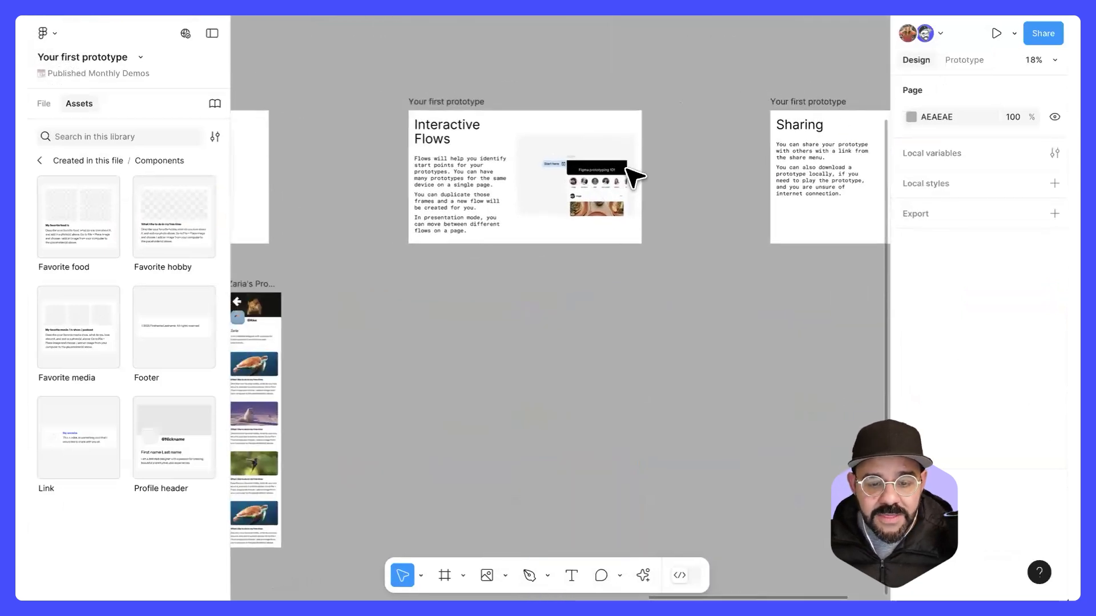
{"action": "scroll", "coordinate": [620, 180], "scroll_direction": "up", "scroll_amount": 4}
{"action": "scroll", "coordinate": [618, 185], "scroll_direction": "down", "scroll_amount": 3}
{"action": "scroll", "coordinate": [677, 223], "scroll_direction": "right", "scroll_amount": 5}
{"action": "scroll", "coordinate": [509, 237], "scroll_direction": "up", "scroll_amount": 4}
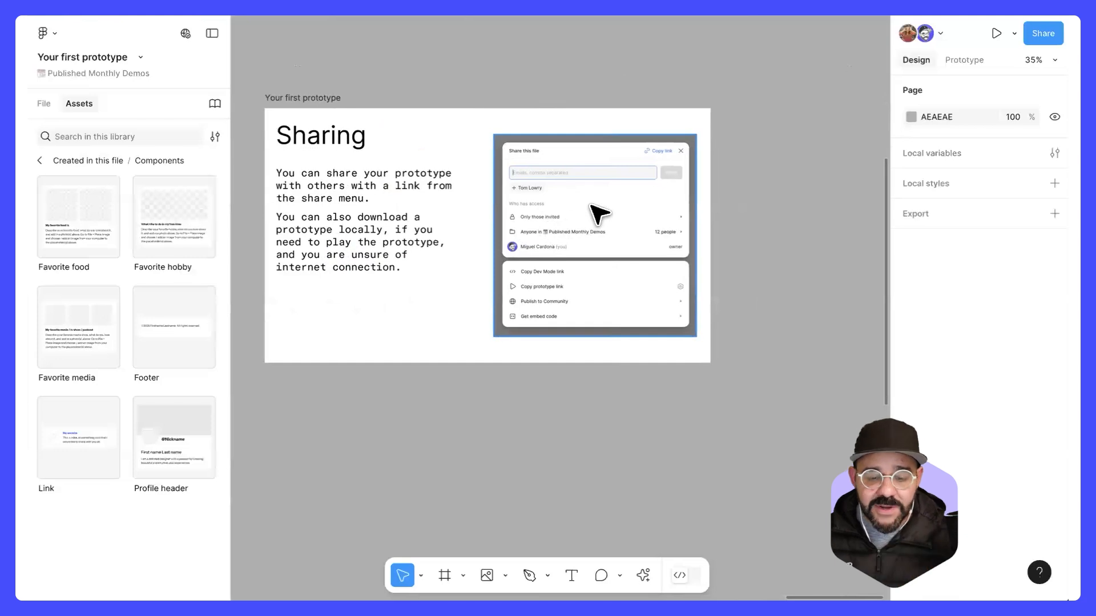
{"action": "scroll", "coordinate": [597, 215], "scroll_direction": "down", "scroll_amount": 3}
Step: Present the prototype in full view and open its sharing options
{"action": "left_click", "coordinate": [1014, 34]}
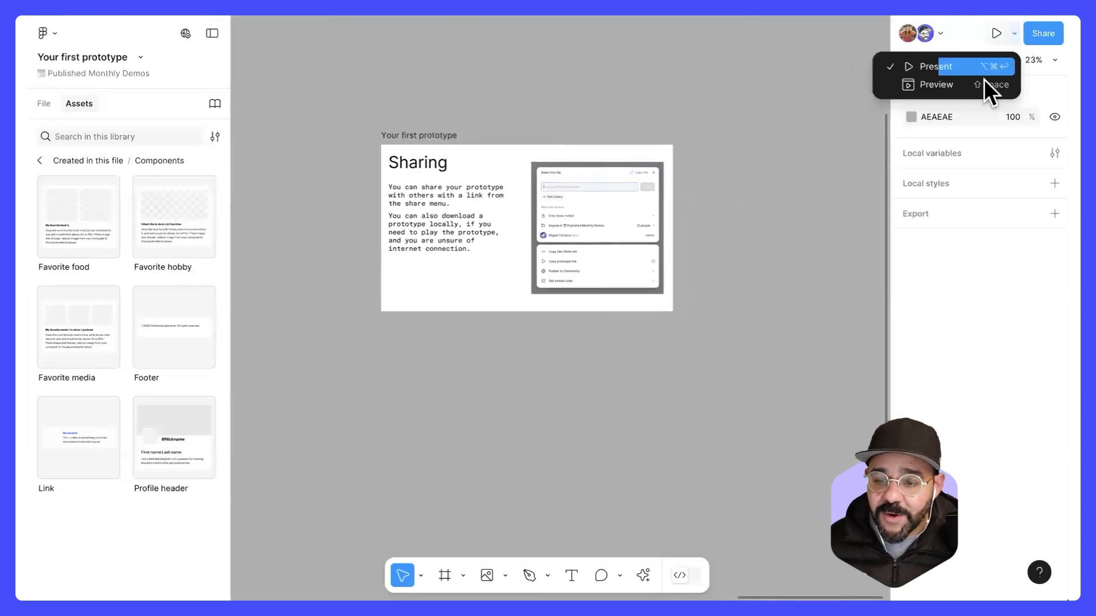
{"action": "left_click", "coordinate": [982, 65]}
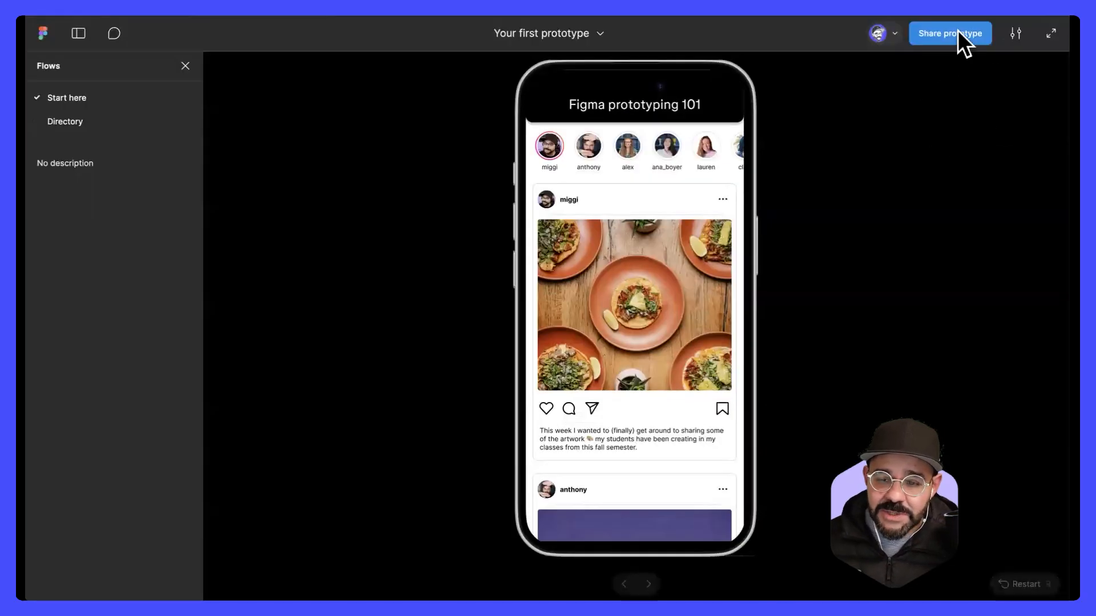
{"action": "left_click", "coordinate": [956, 33]}
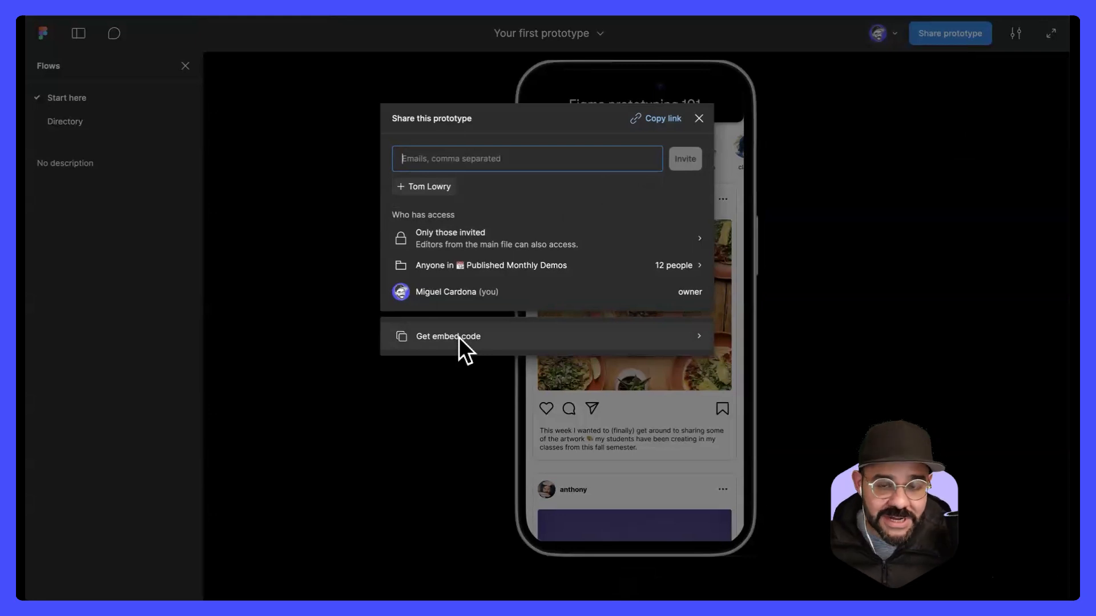
Step: Set who can access the prototype to Anyone, save the setting, and copy the prototype link
{"action": "left_click", "coordinate": [626, 242]}
{"action": "left_click", "coordinate": [581, 253]}
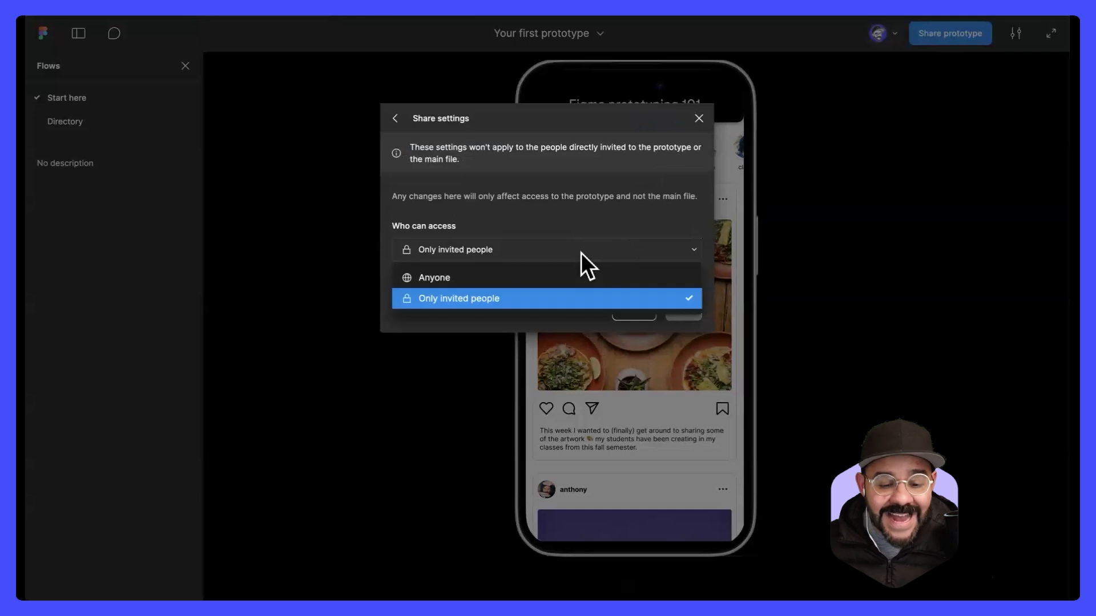
{"action": "left_click", "coordinate": [476, 279]}
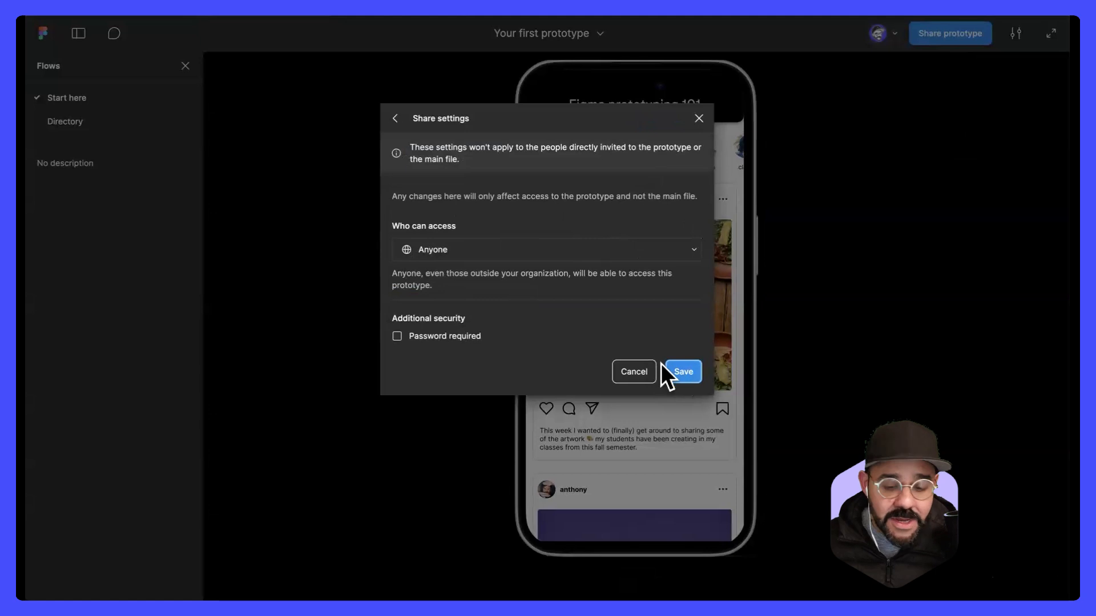
{"action": "left_click", "coordinate": [683, 372]}
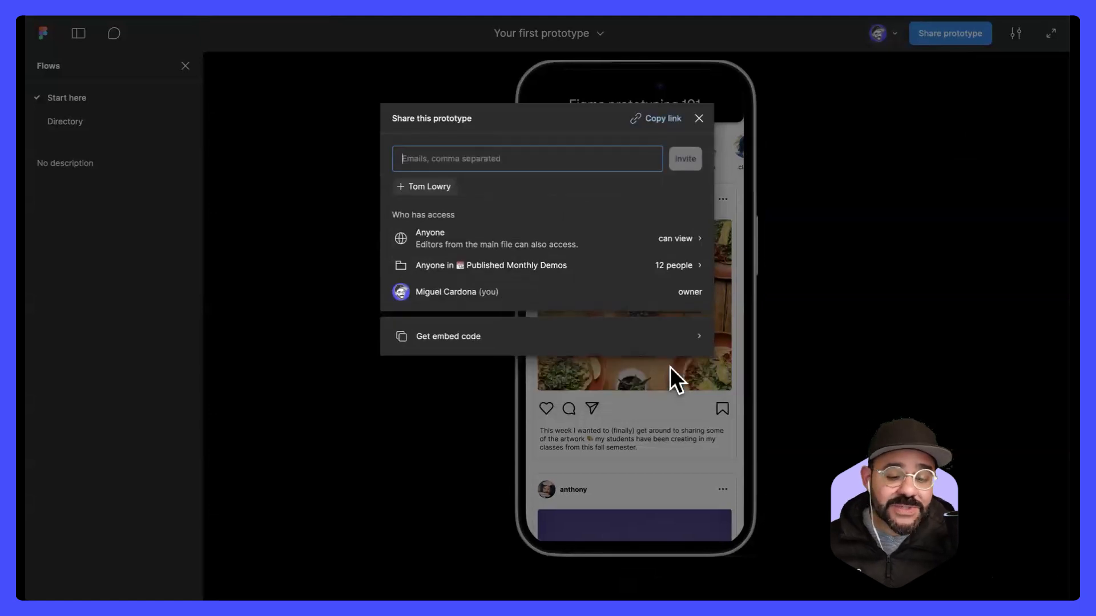
{"action": "left_click", "coordinate": [657, 118]}
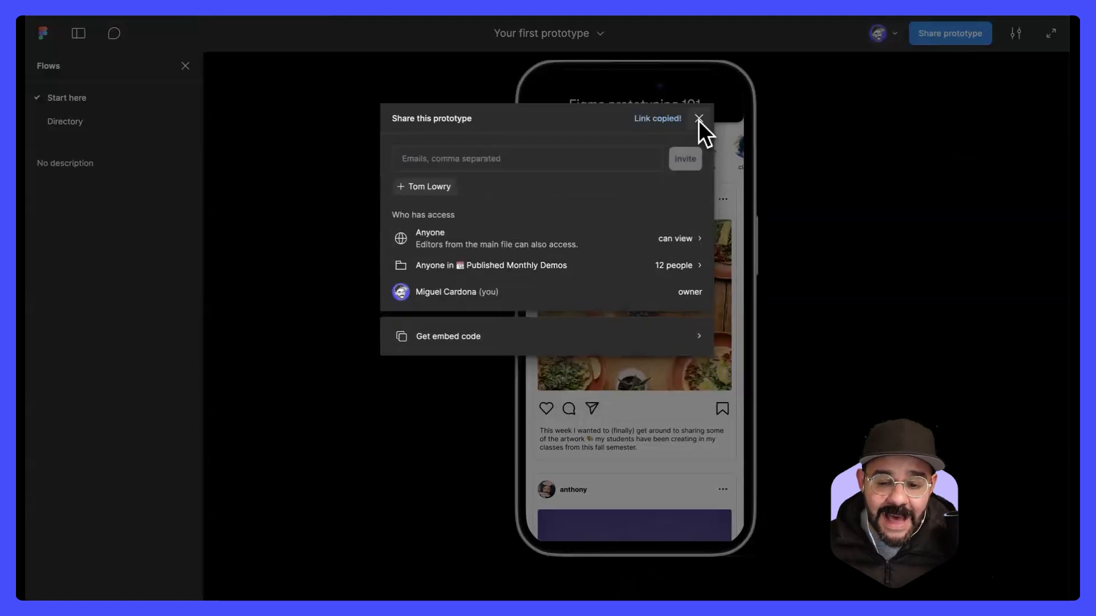
{"action": "left_click", "coordinate": [699, 118]}
Step: Swipe back and forth through the stories row in the presented prototype and open the first story
{"action": "left_click_drag", "start_coordinate": [708, 150], "coordinate": [463, 154]}
{"action": "left_click_drag", "start_coordinate": [573, 150], "coordinate": [670, 176]}
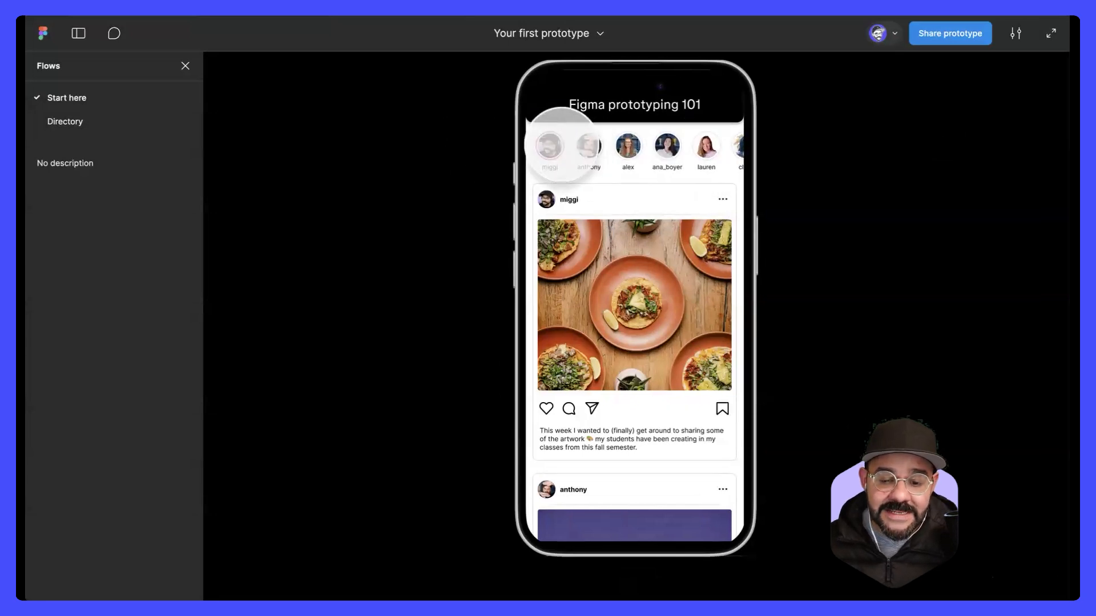
{"action": "left_click", "coordinate": [552, 147]}
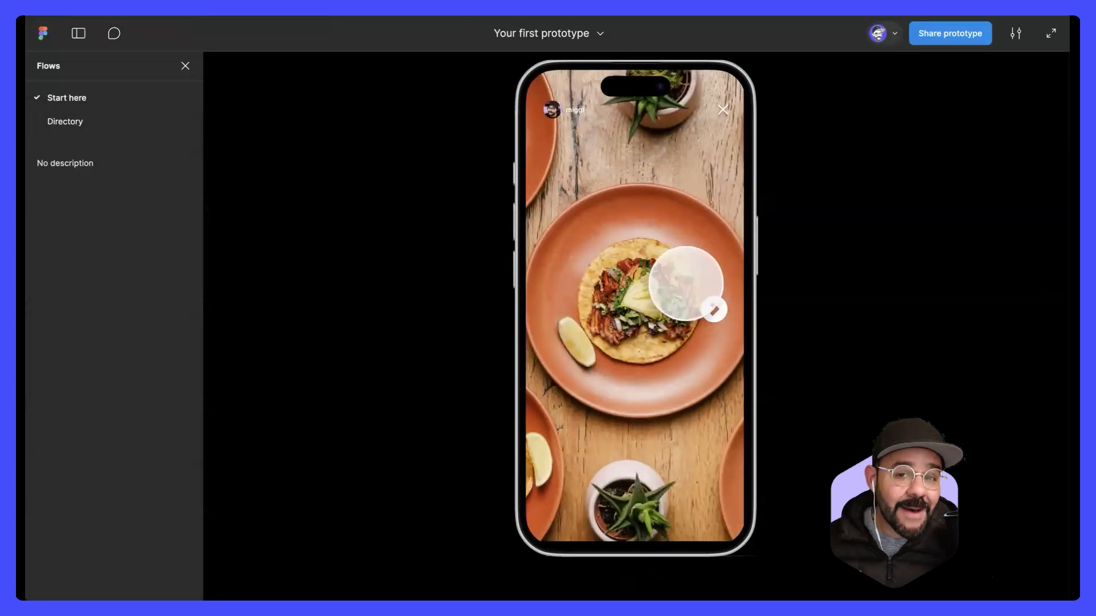
Step: Post the comment "I love this image here!" on the taco plate in the first story, and leave commenting
{"action": "key", "text": "c"}
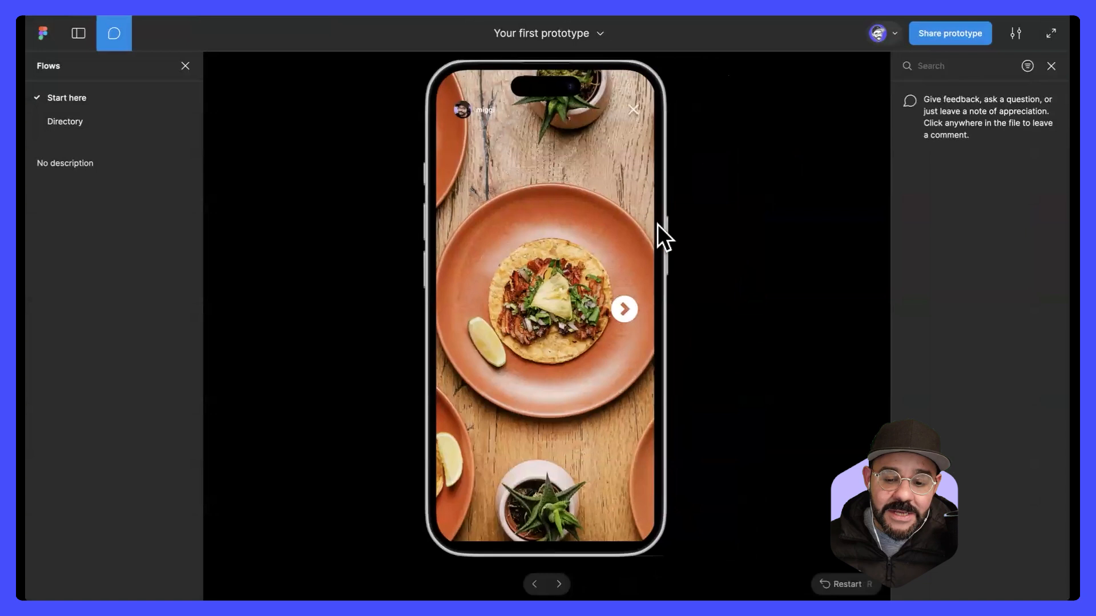
{"action": "left_click", "coordinate": [574, 233]}
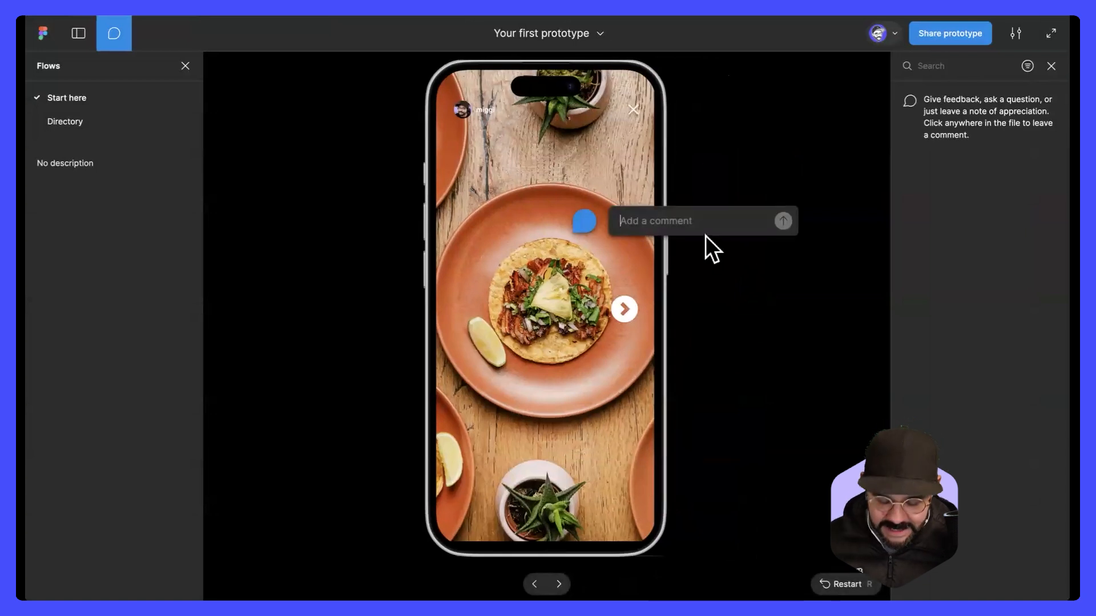
{"action": "type", "text": "I love this image here!"}
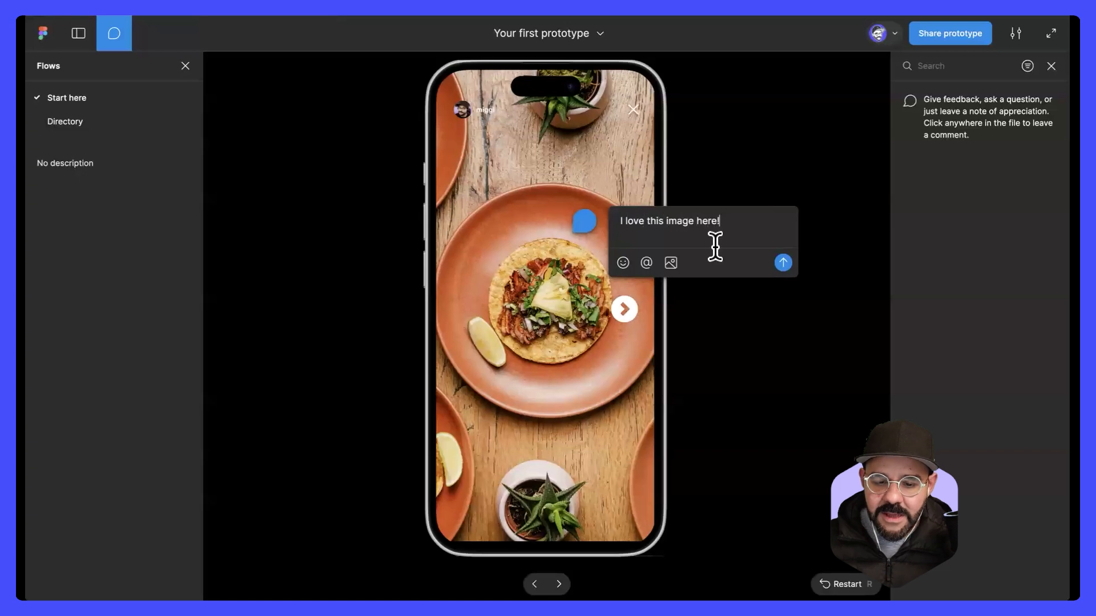
{"action": "left_click", "coordinate": [789, 263]}
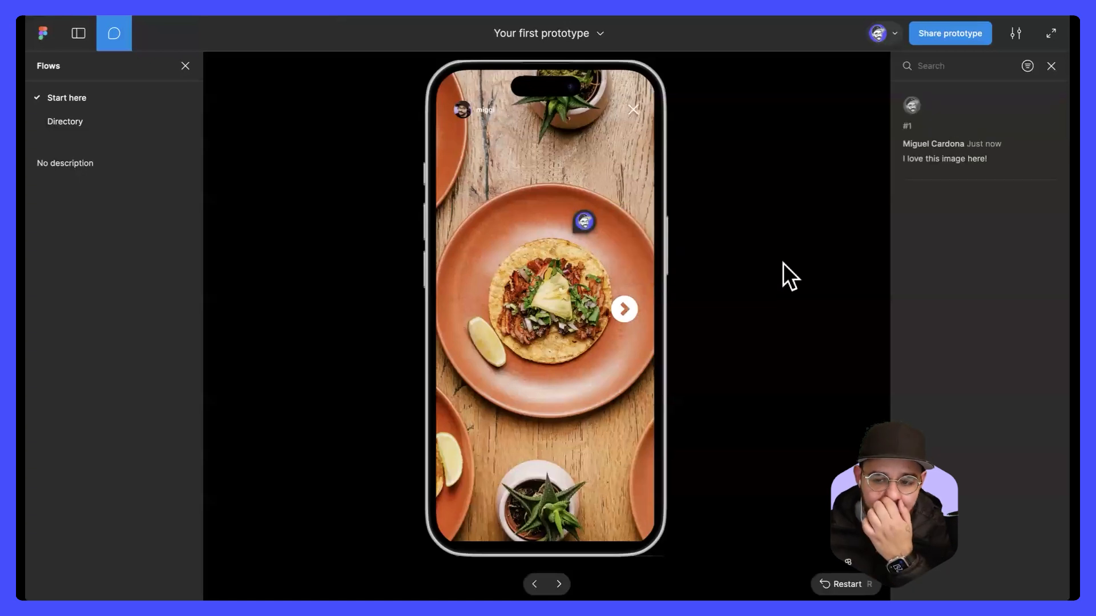
{"action": "key", "text": "Escape"}
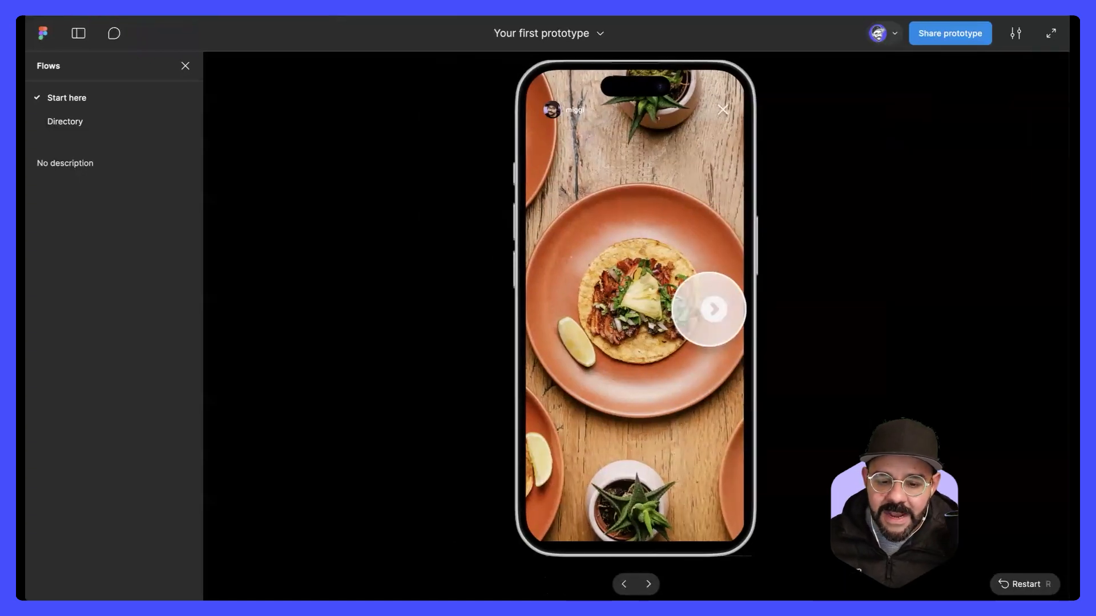
Step: Advance to the second story and start a comment on its dark plate, leaving it without text
{"action": "left_click", "coordinate": [713, 308]}
{"action": "key", "text": "c"}
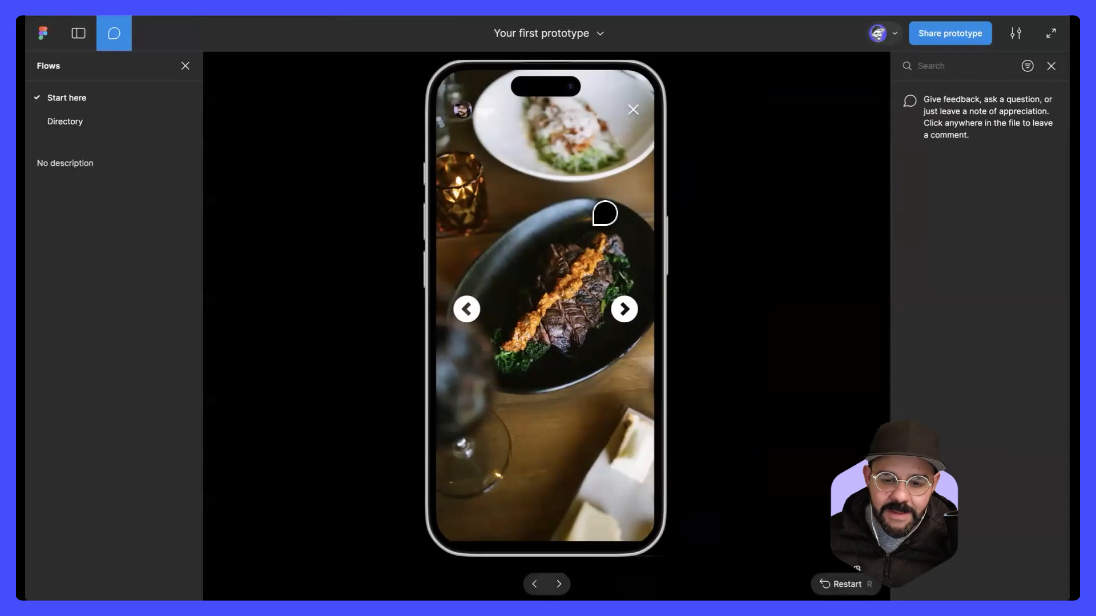
{"action": "left_click", "coordinate": [598, 226]}
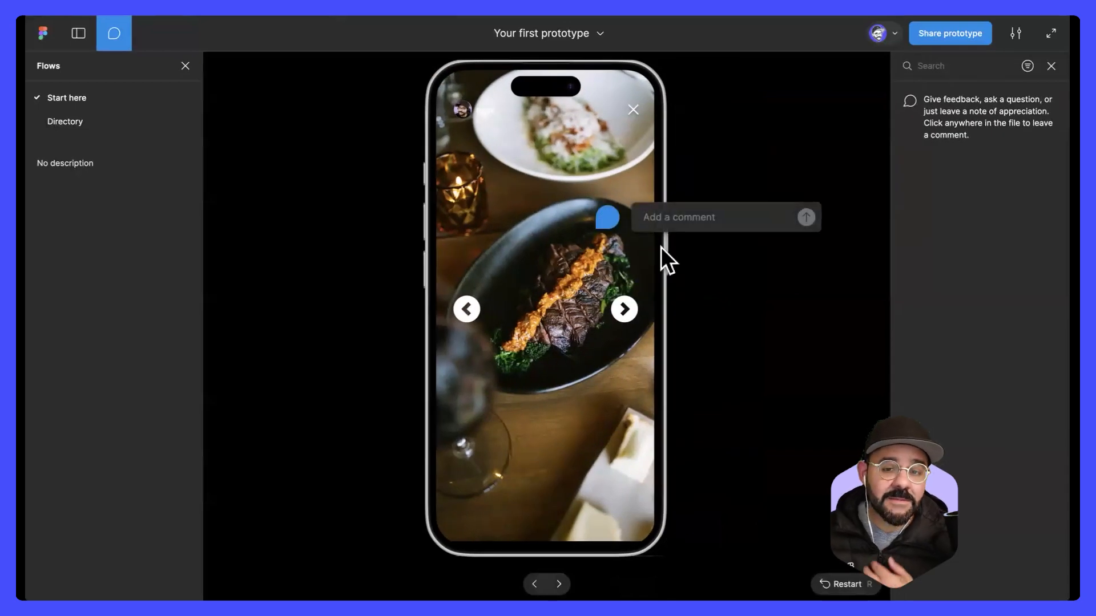
{"action": "key", "text": "Escape"}
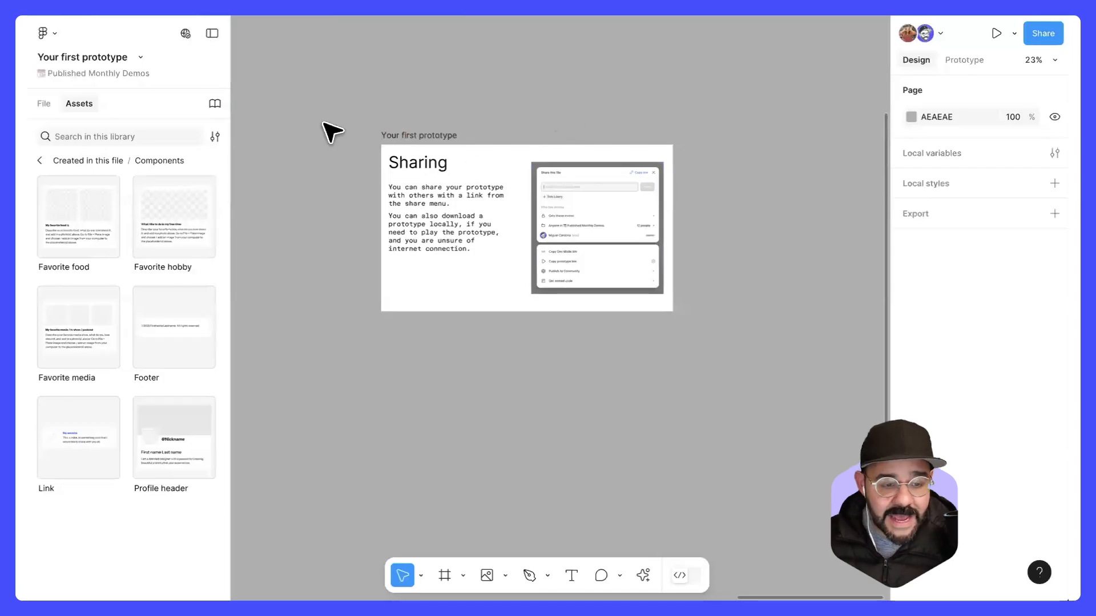
Step: Open the Q+A and Thank you page of the design file and read the attendees' question screenshots
{"action": "left_click", "coordinate": [47, 104]}
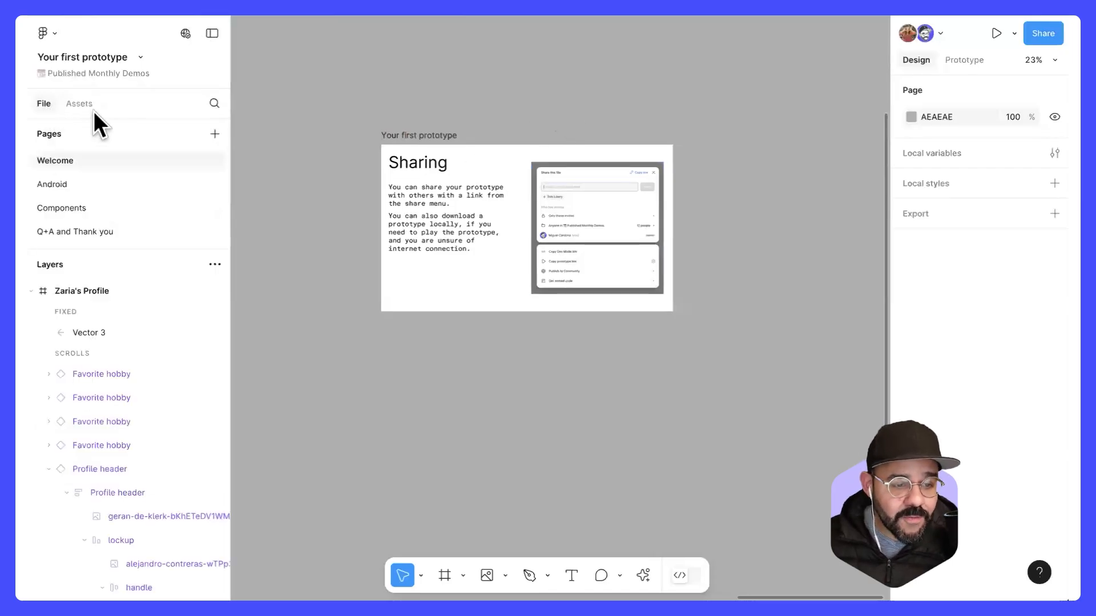
{"action": "left_click", "coordinate": [174, 233]}
{"action": "scroll", "coordinate": [403, 281], "scroll_direction": "down", "scroll_amount": 10}
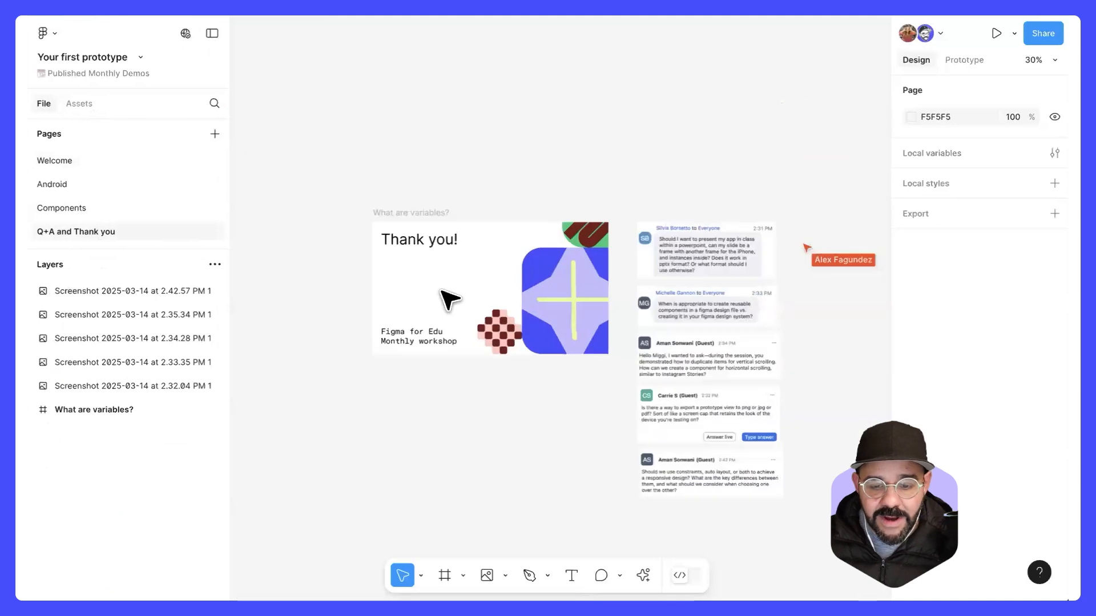
{"action": "scroll", "coordinate": [530, 302], "scroll_direction": "up", "scroll_amount": 5}
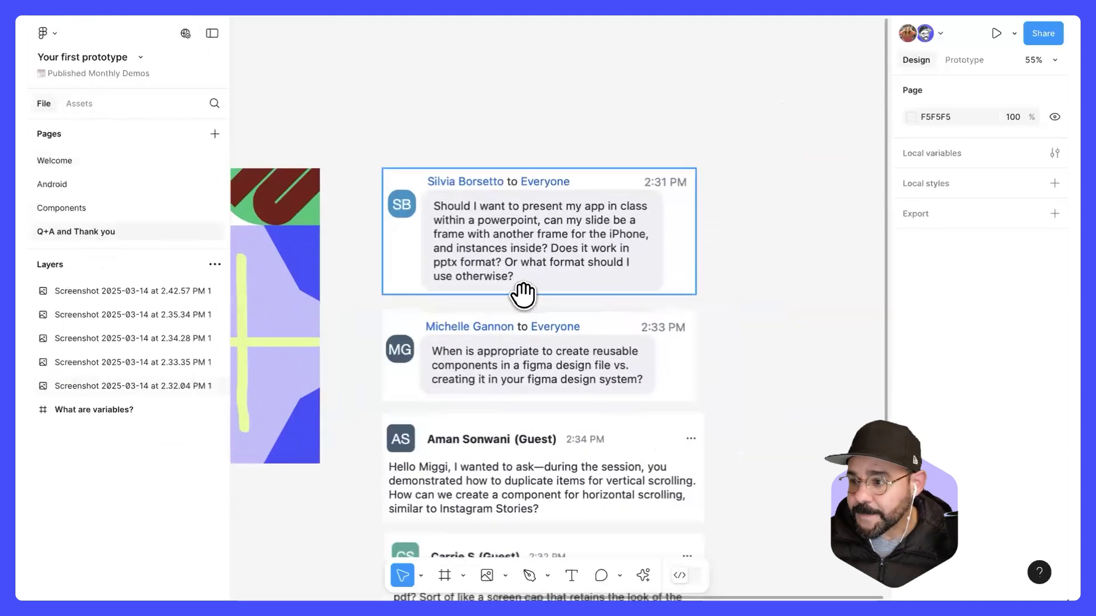
{"action": "left_click_drag", "start_coordinate": [524, 294], "coordinate": [587, 225]}
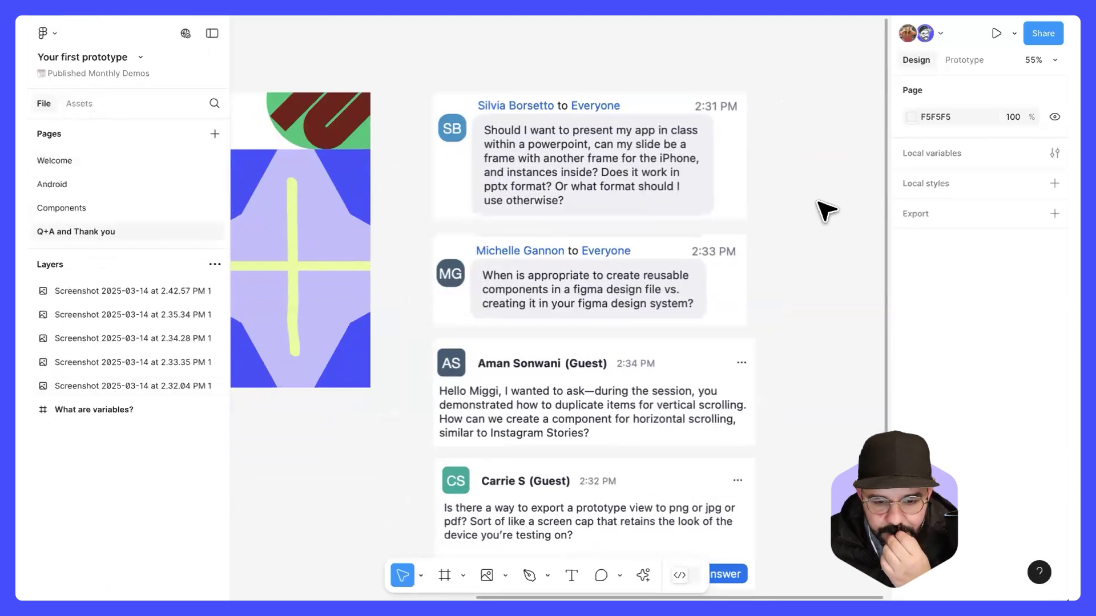
{"action": "scroll", "coordinate": [817, 233], "scroll_direction": "down", "scroll_amount": 1}
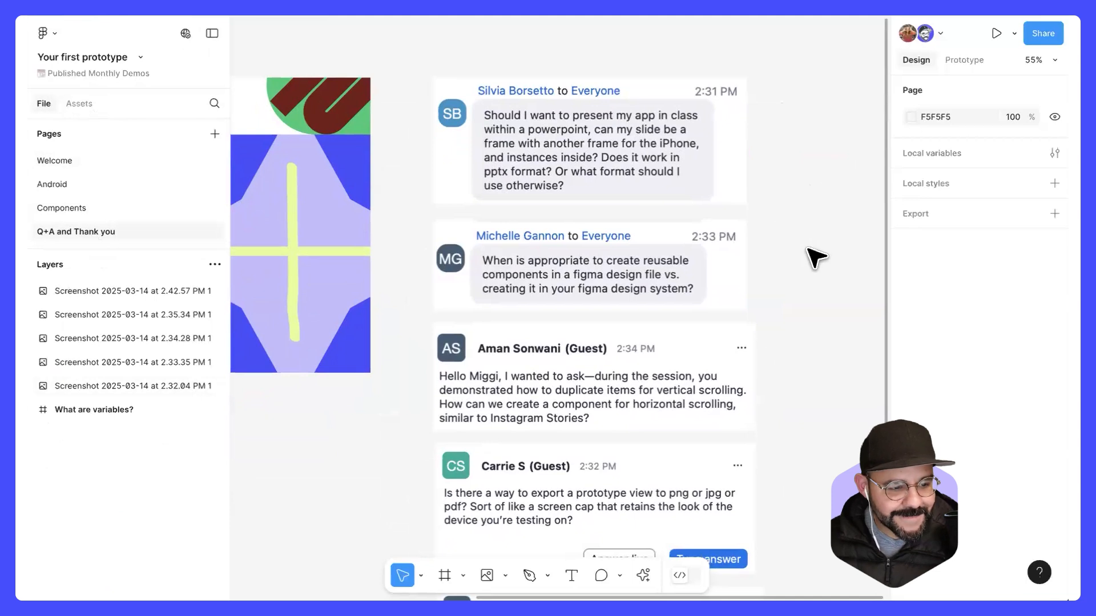
{"action": "scroll", "coordinate": [811, 261], "scroll_direction": "down", "scroll_amount": 1}
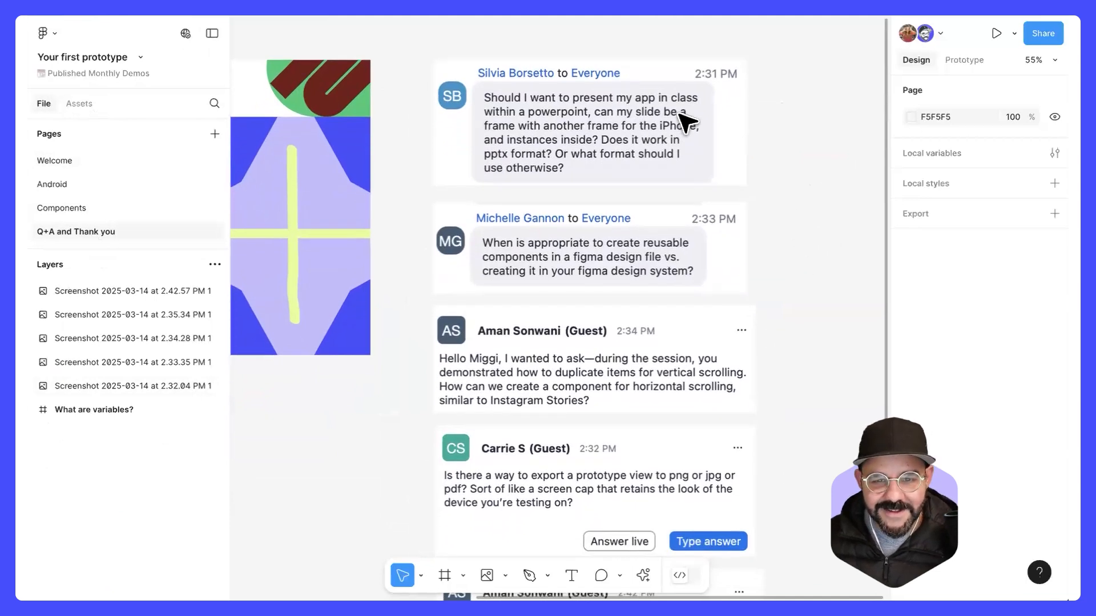
{"action": "scroll", "coordinate": [729, 182], "scroll_direction": "up", "scroll_amount": 3}
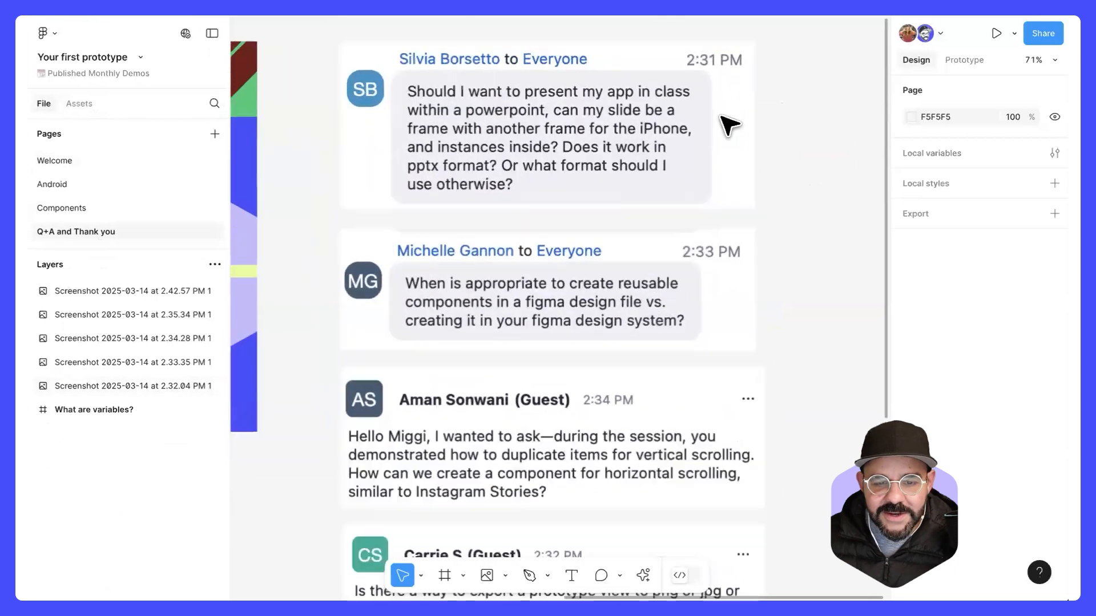
{"action": "left_click_drag", "start_coordinate": [740, 179], "coordinate": [759, 238]}
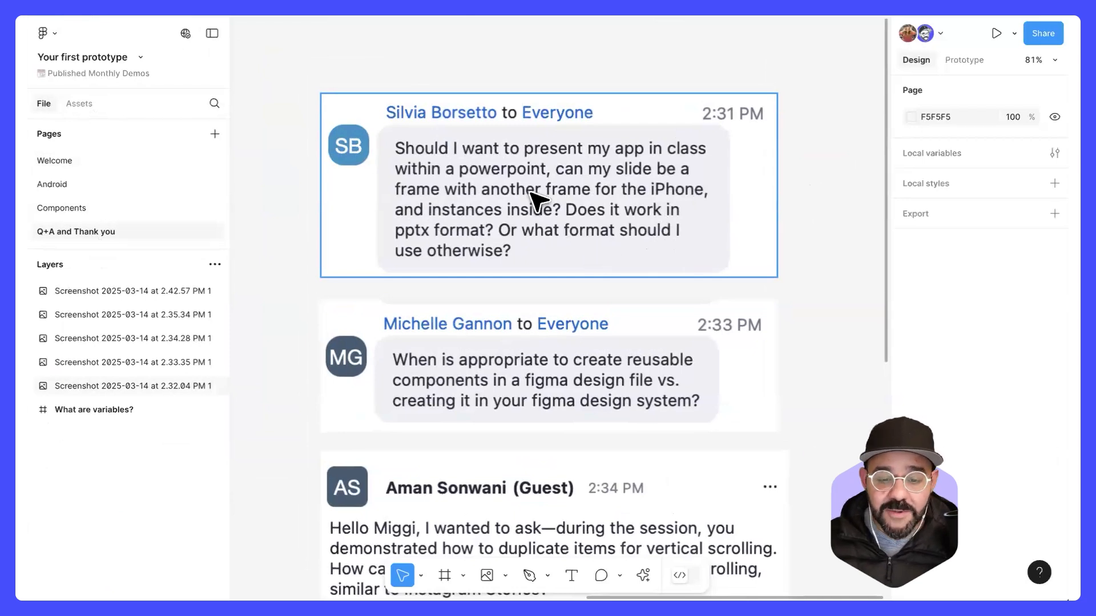
Step: Create a new Figma Slides file and add the Slide Deck Title slide from the Light slides template
{"action": "left_click", "coordinate": [87, 14]}
{"action": "left_click", "coordinate": [750, 91]}
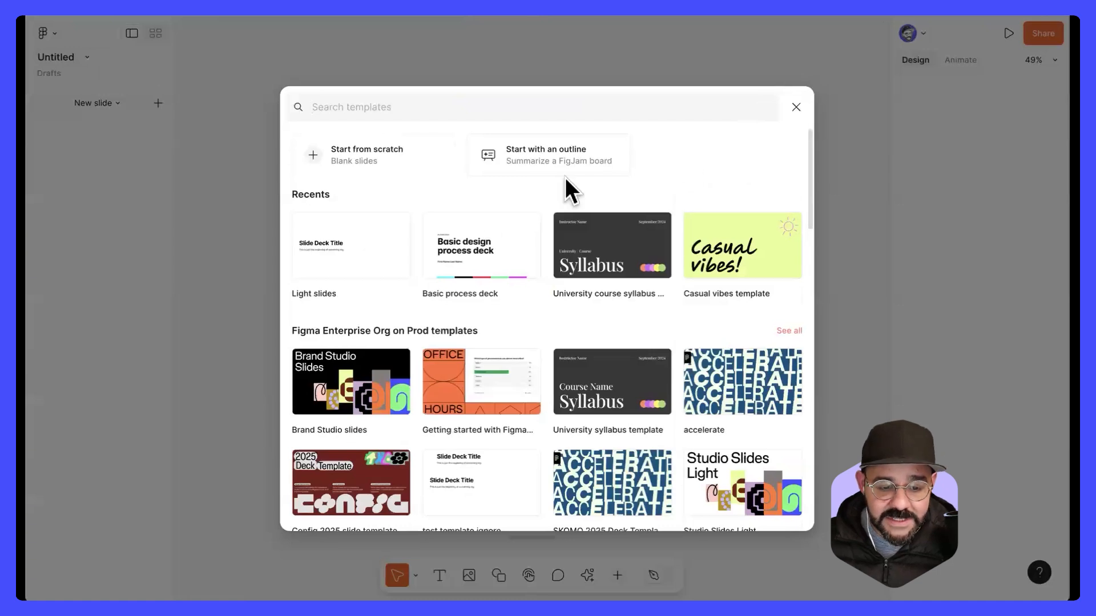
{"action": "left_click", "coordinate": [362, 243]}
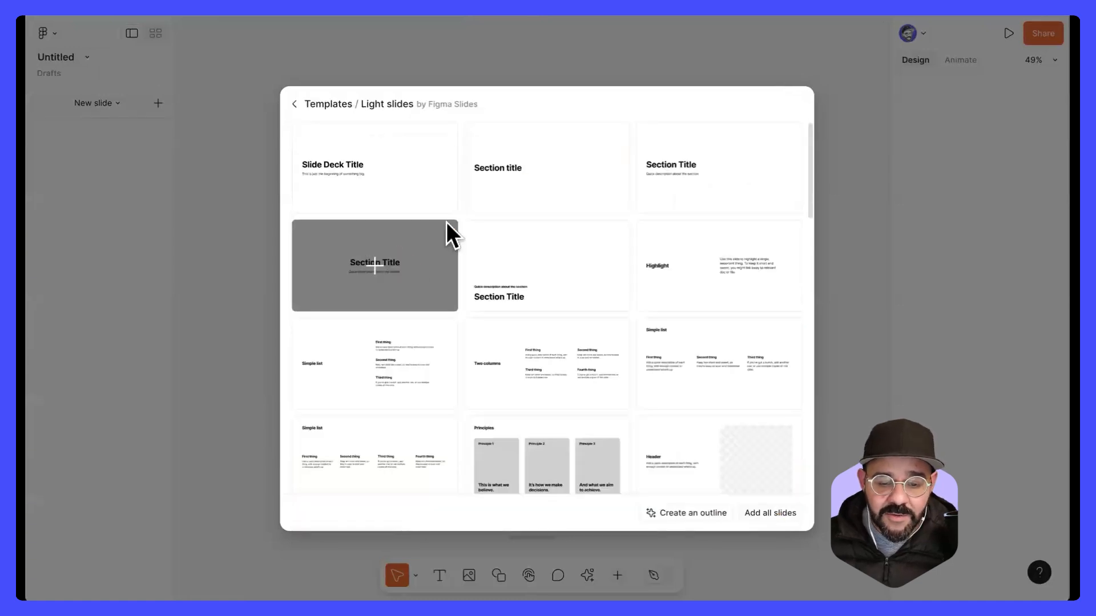
{"action": "left_click", "coordinate": [377, 176]}
Step: Embed the Welcome prototype from Your first prototype as a live interaction on the title slide
{"action": "left_click", "coordinate": [617, 575]}
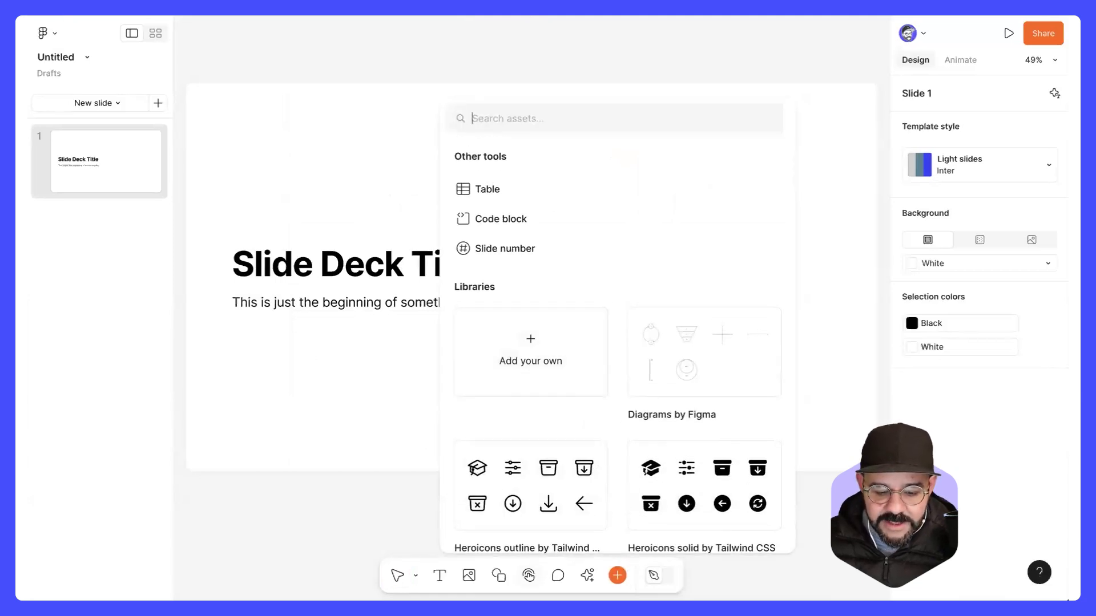
{"action": "left_click", "coordinate": [528, 575]}
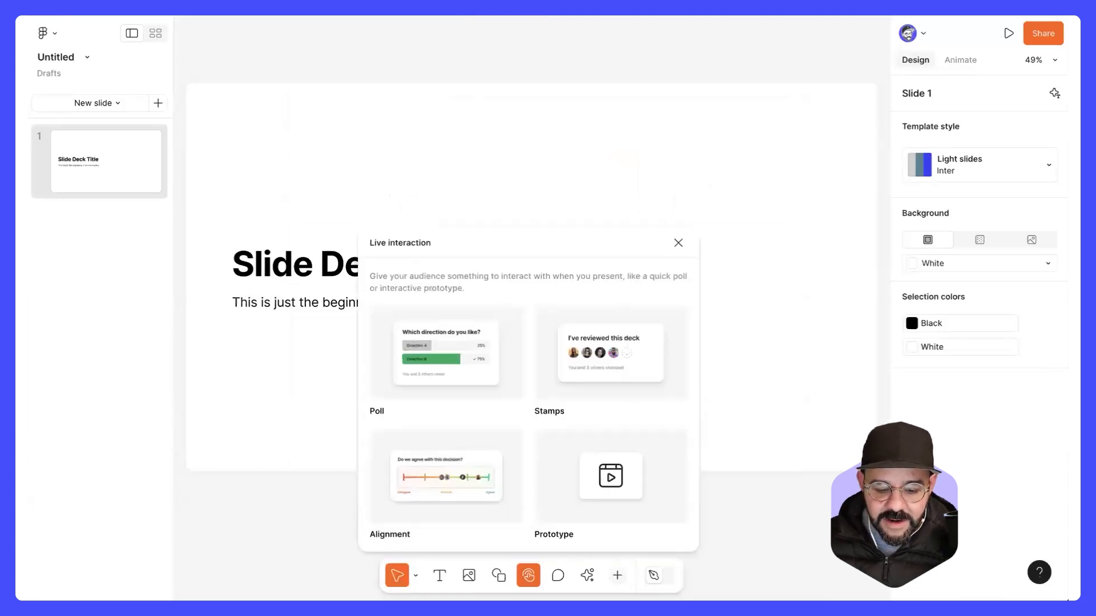
{"action": "left_click", "coordinate": [612, 473]}
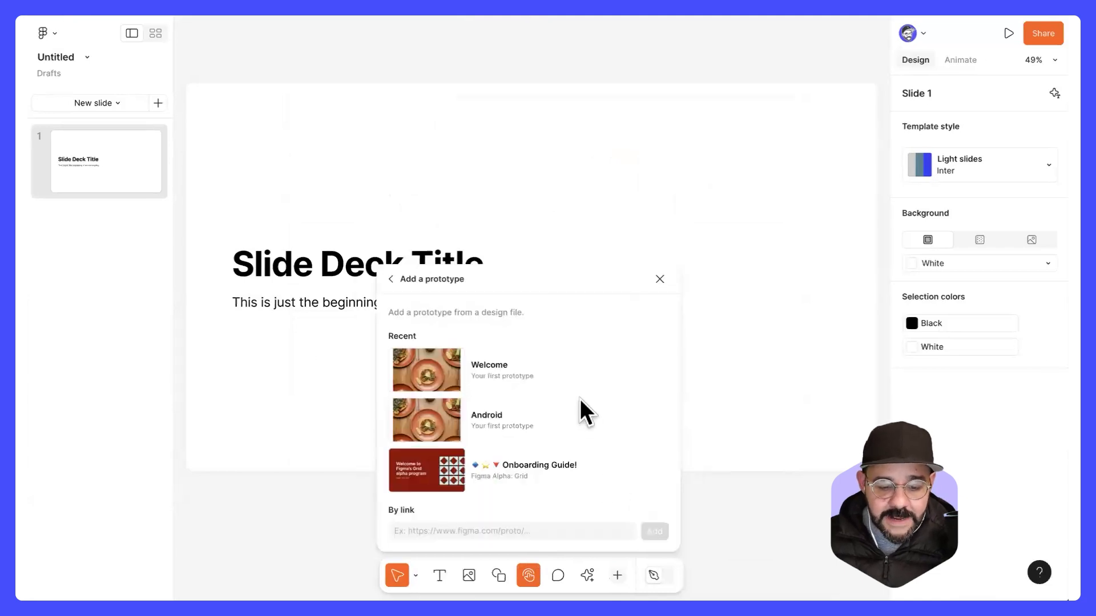
{"action": "left_click", "coordinate": [502, 370]}
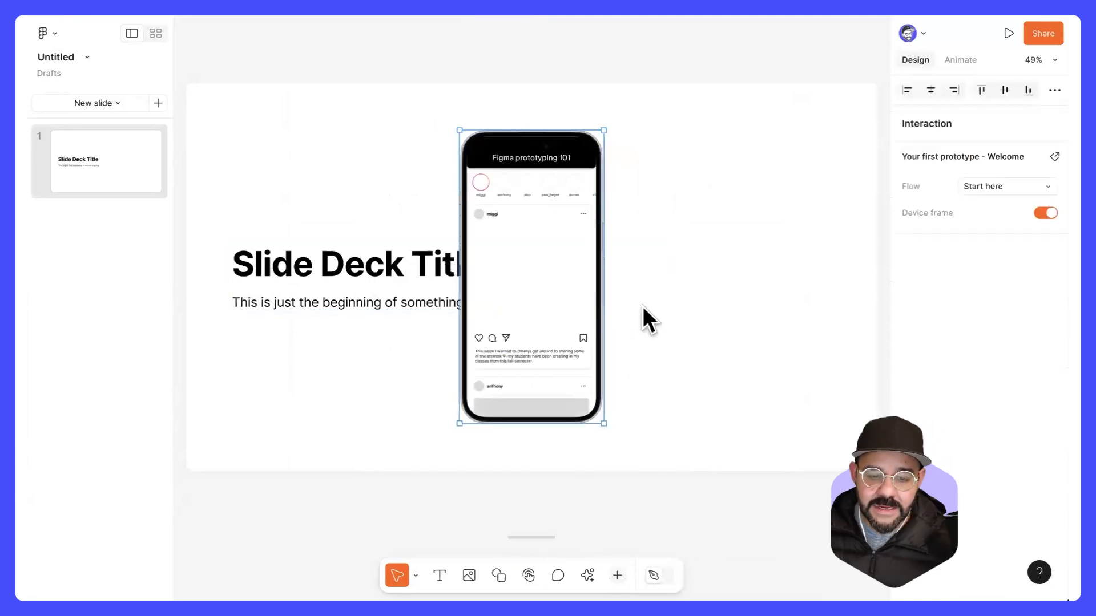
Step: Turn on the design tools for the slide and enlarge the embedded prototype to about 510 × 1038
{"action": "left_click", "coordinate": [655, 575]}
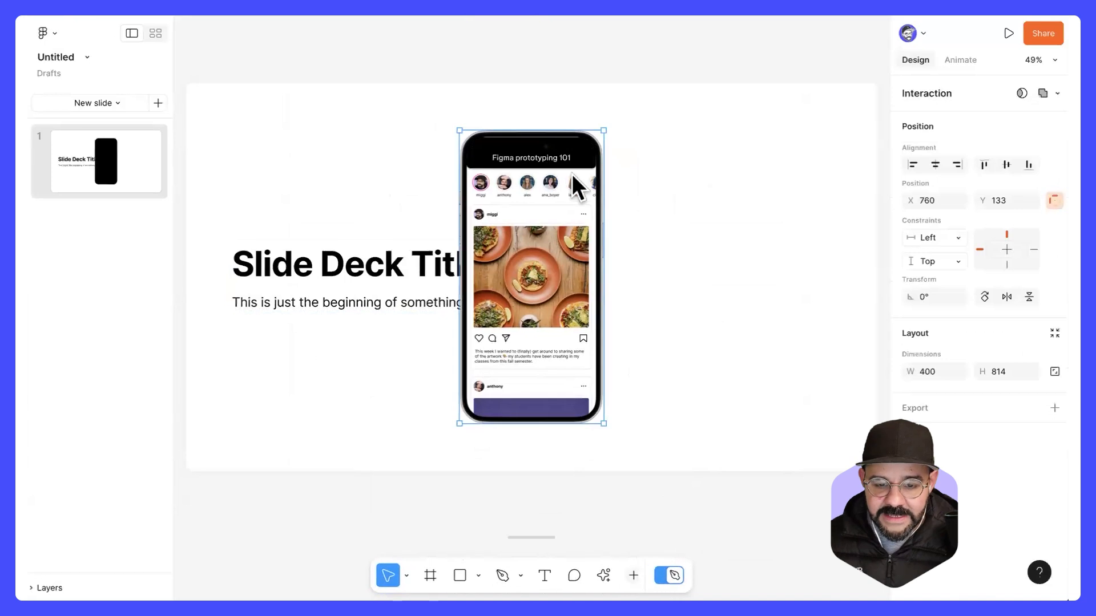
{"action": "left_click", "coordinate": [127, 141]}
{"action": "left_click", "coordinate": [539, 205]}
{"action": "scroll", "coordinate": [537, 308], "scroll_direction": "down", "scroll_amount": 5}
{"action": "scroll", "coordinate": [548, 365], "scroll_direction": "up", "scroll_amount": 5}
{"action": "left_click_drag", "start_coordinate": [603, 423], "coordinate": [635, 463]}
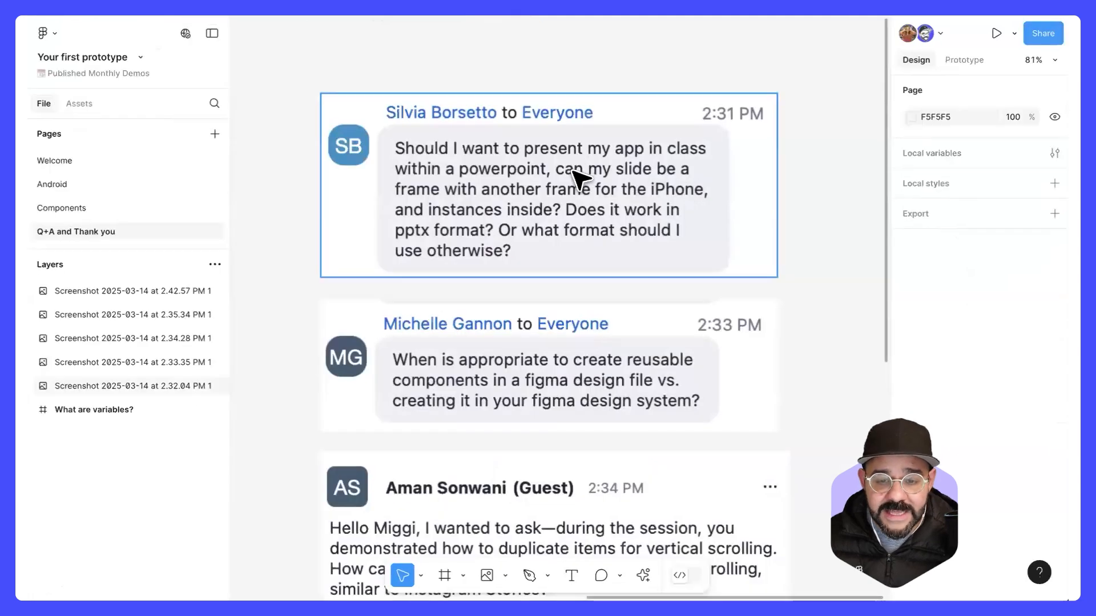
Step: On the Welcome page of Your first prototype, draw a frame about 610 × 529 below the Sharing slide, view its size presets, and delete it
{"action": "scroll", "coordinate": [576, 178], "scroll_direction": "down", "scroll_amount": 5}
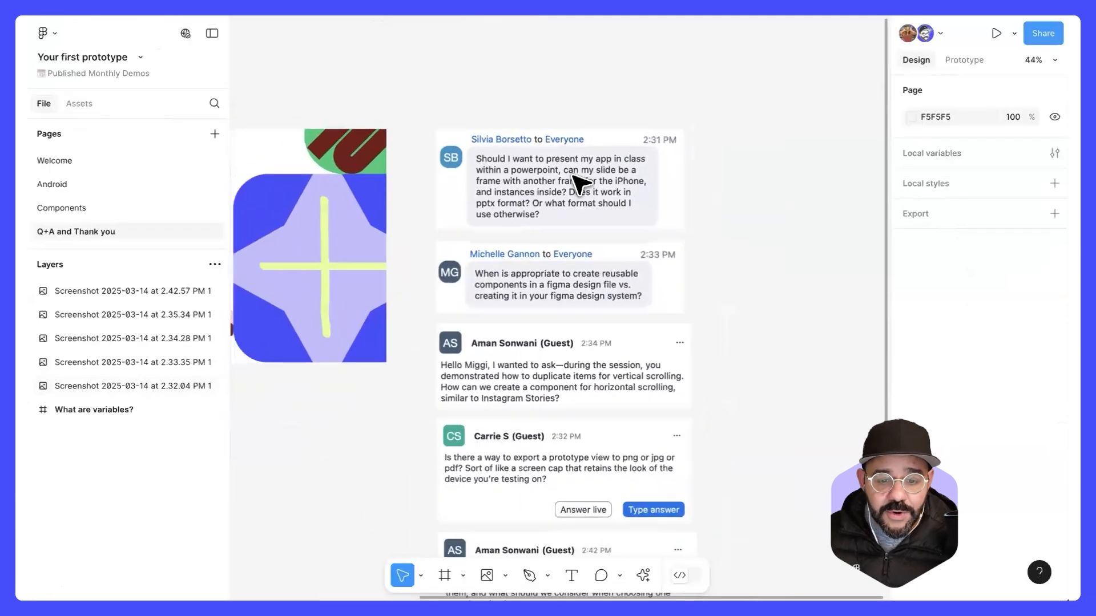
{"action": "left_click", "coordinate": [127, 162]}
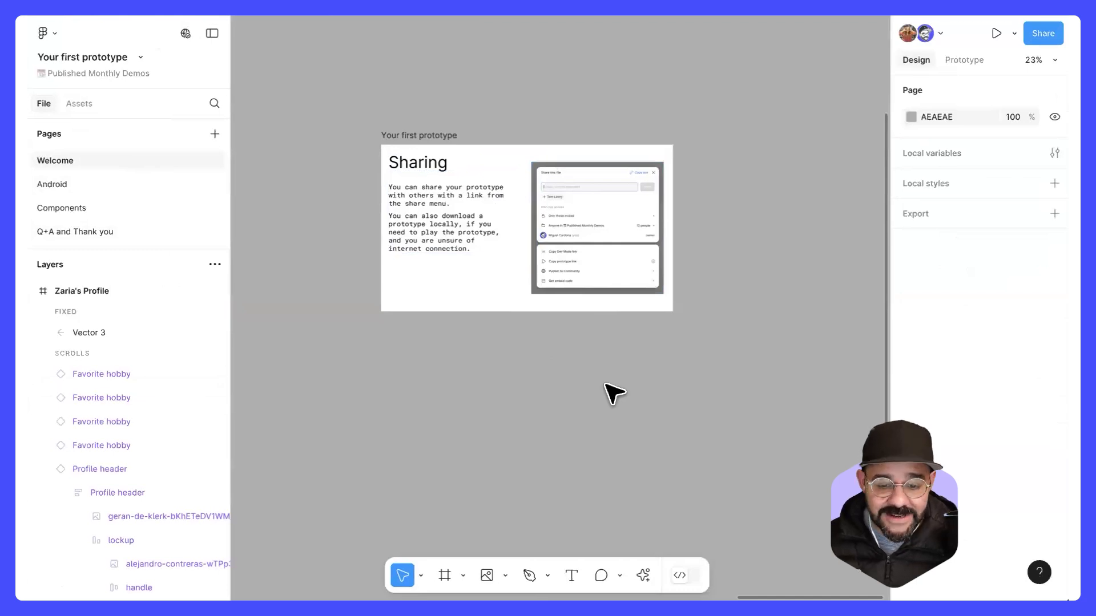
{"action": "scroll", "coordinate": [606, 384], "scroll_direction": "down", "scroll_amount": 2}
{"action": "scroll", "coordinate": [668, 281], "scroll_direction": "down", "scroll_amount": 5}
{"action": "key", "text": "f"}
{"action": "left_click_drag", "start_coordinate": [409, 292], "coordinate": [486, 360]}
{"action": "left_click", "coordinate": [932, 91]}
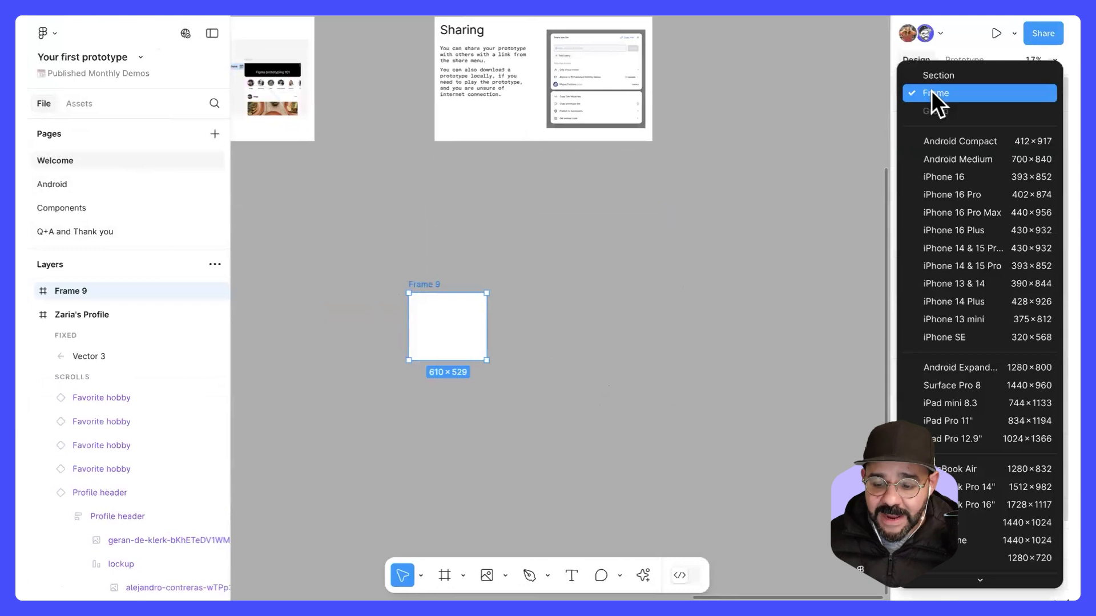
{"action": "left_click", "coordinate": [473, 317]}
{"action": "key", "text": "Delete"}
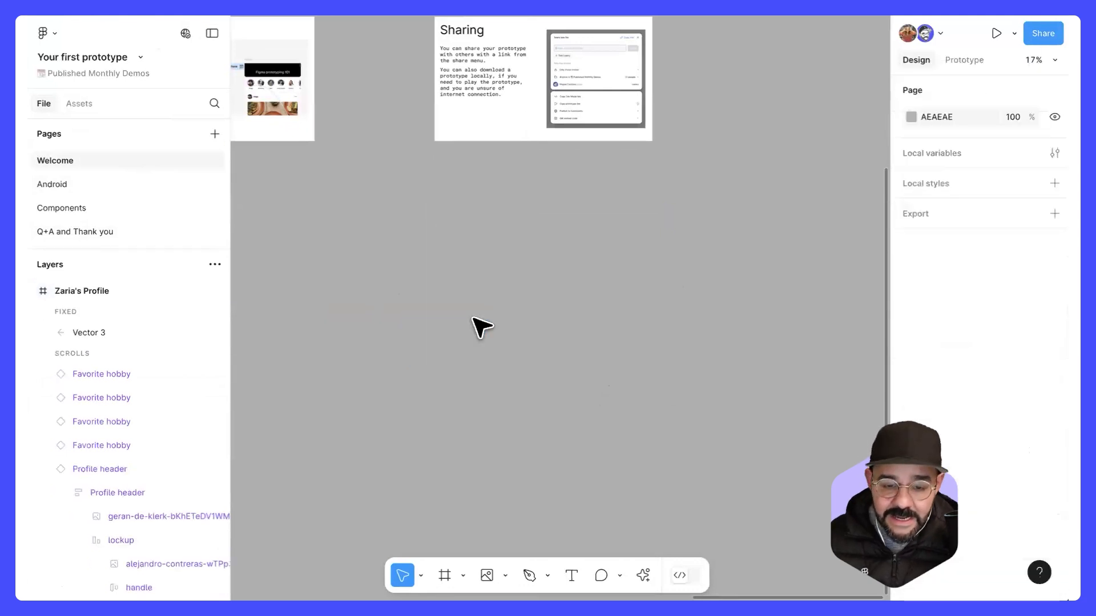
{"action": "scroll", "coordinate": [509, 345], "scroll_direction": "up", "scroll_amount": 5}
{"action": "scroll", "coordinate": [560, 217], "scroll_direction": "up", "scroll_amount": 5, "text": "ctrl"}
{"action": "scroll", "coordinate": [559, 217], "scroll_direction": "up", "scroll_amount": 2, "text": "ctrl"}
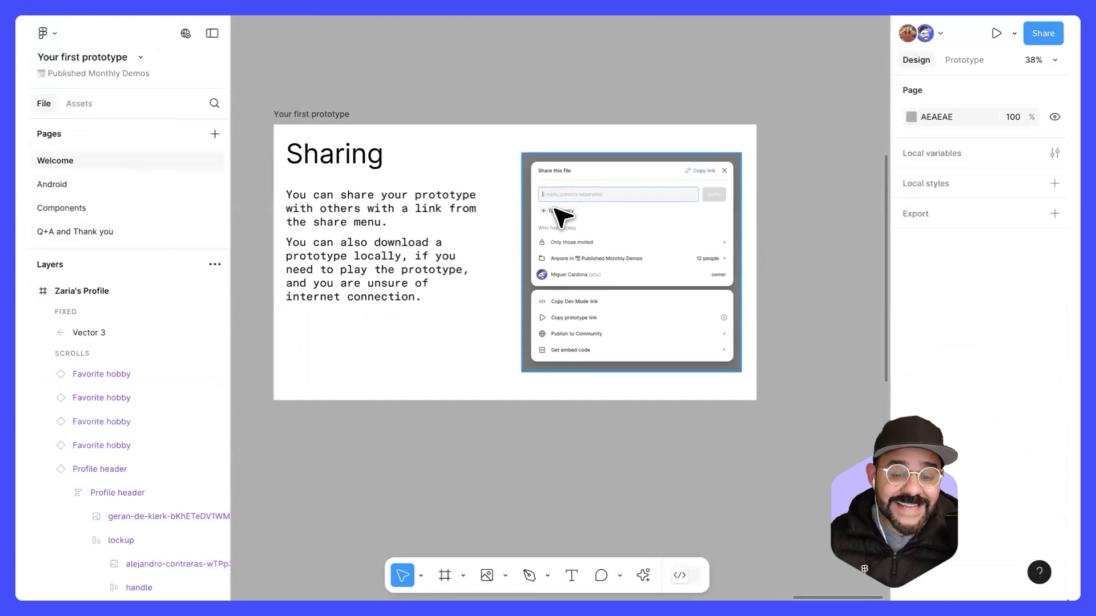
Step: Switch back to the slide deck, expand its layers, and slightly enlarge the Embed layer from its upper-right corner
{"action": "left_click", "coordinate": [491, 15]}
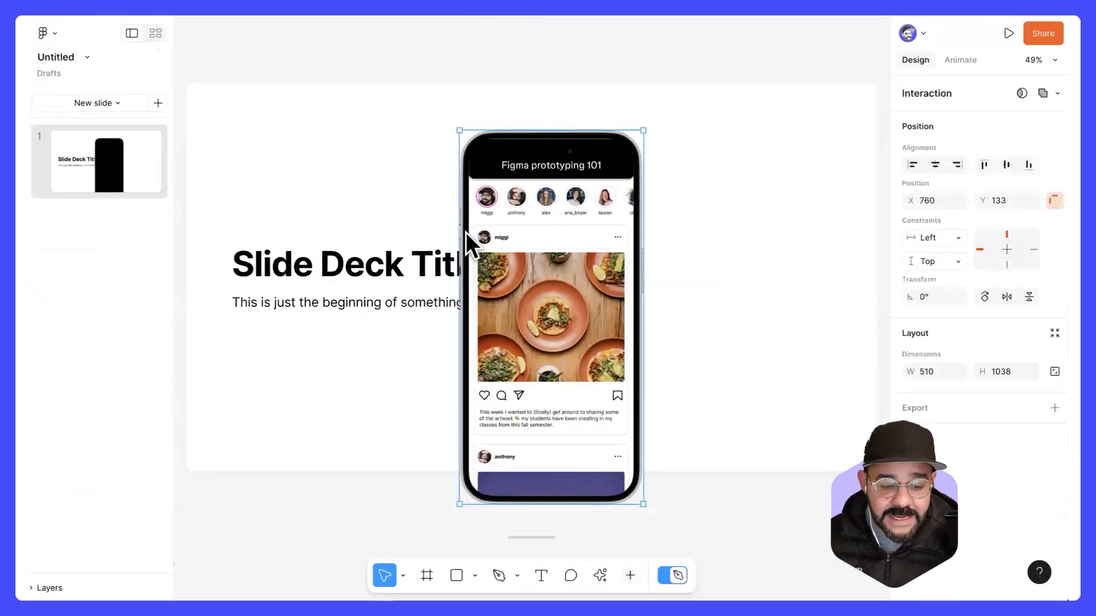
{"action": "left_click", "coordinate": [48, 588]}
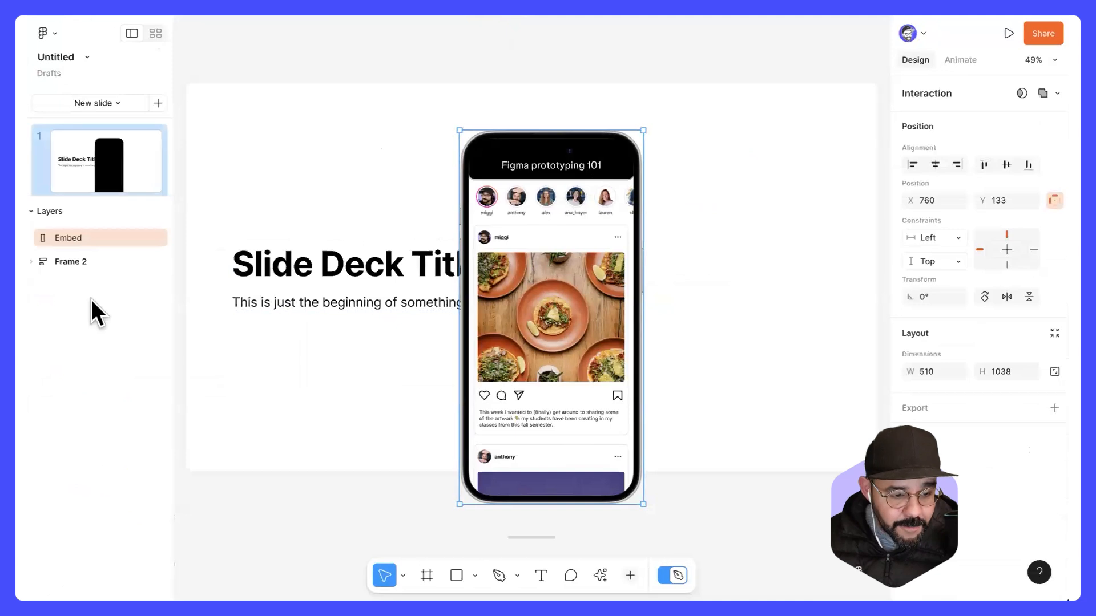
{"action": "left_click", "coordinate": [80, 264]}
{"action": "left_click", "coordinate": [80, 238]}
{"action": "scroll", "coordinate": [492, 161], "scroll_direction": "up", "scroll_amount": 1}
{"action": "scroll", "coordinate": [502, 160], "scroll_direction": "down", "scroll_amount": 1}
{"action": "left_click_drag", "start_coordinate": [643, 132], "coordinate": [660, 116]}
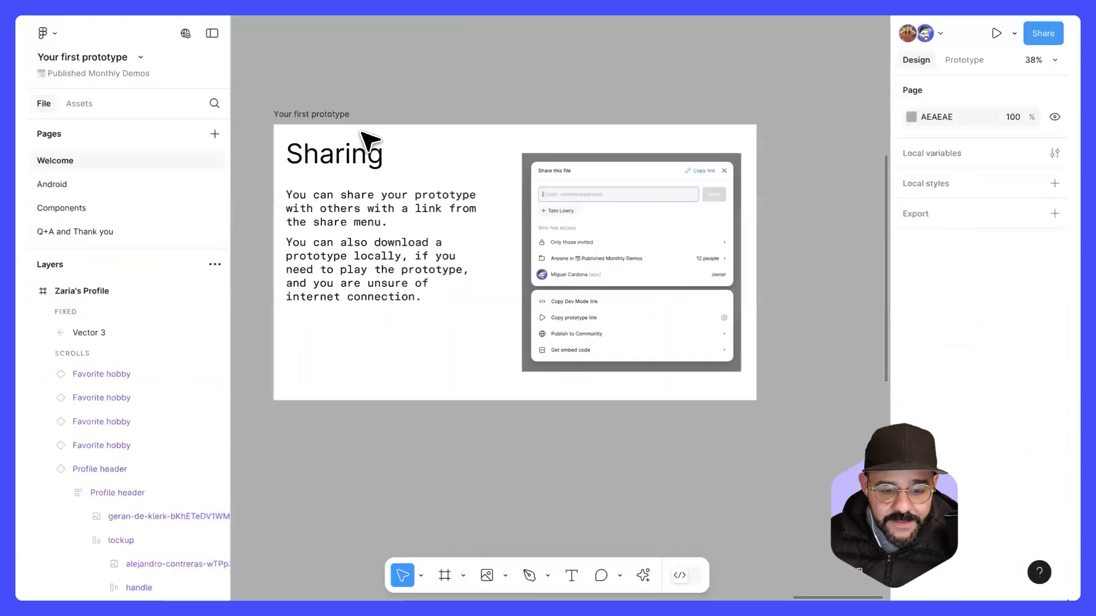
Step: Return to the Q+A and Thank you page and select the question screenshot about when to create reusable components
{"action": "left_click", "coordinate": [135, 228]}
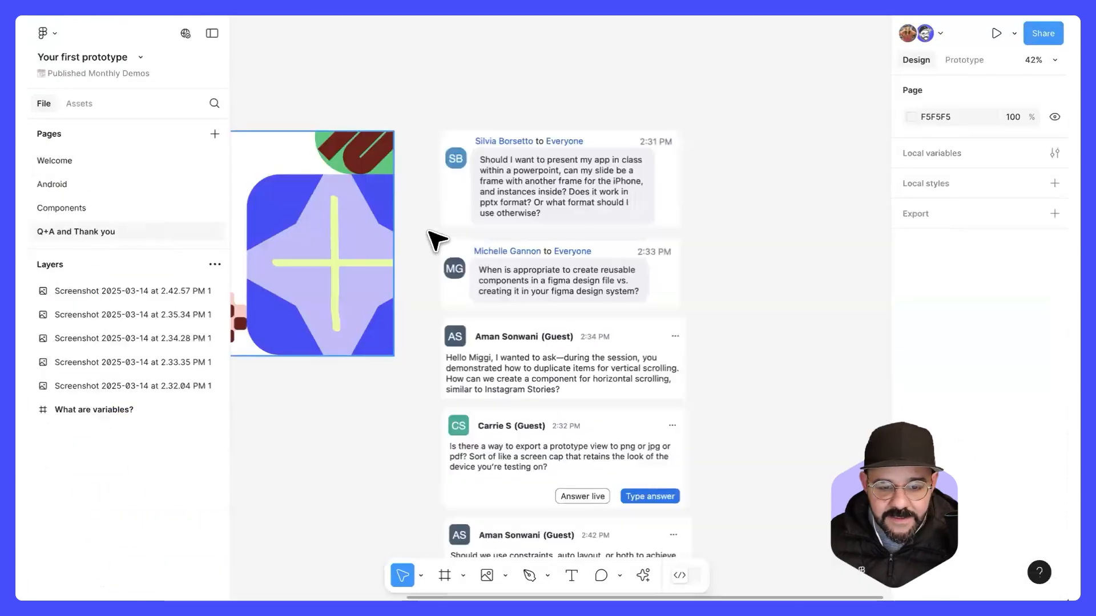
{"action": "scroll", "coordinate": [538, 288], "scroll_direction": "down", "scroll_amount": 1}
{"action": "scroll", "coordinate": [540, 288], "scroll_direction": "up", "scroll_amount": 5}
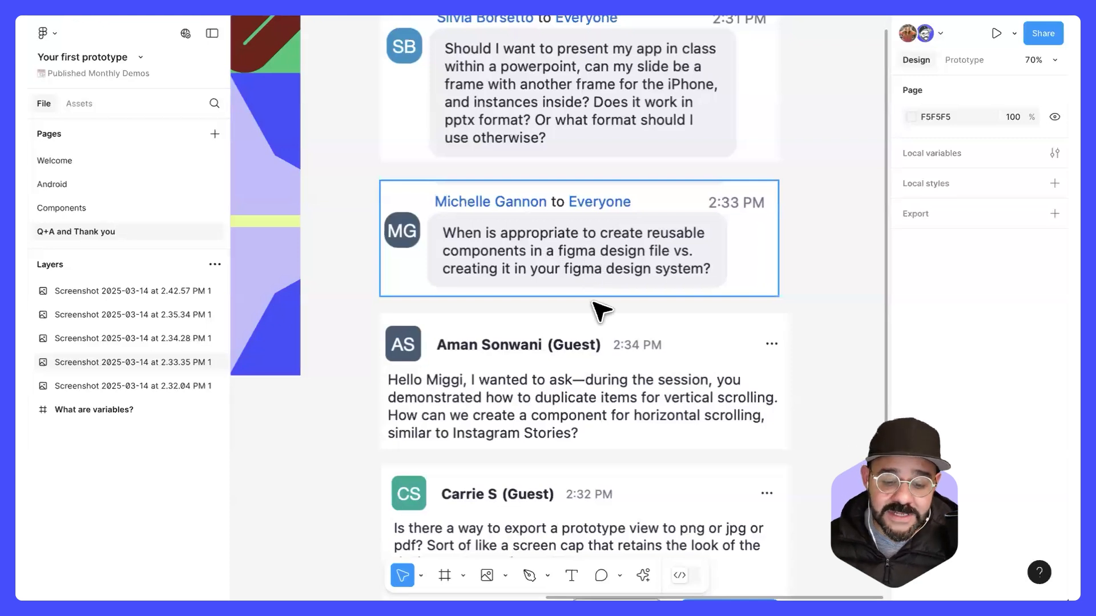
{"action": "left_click", "coordinate": [658, 254]}
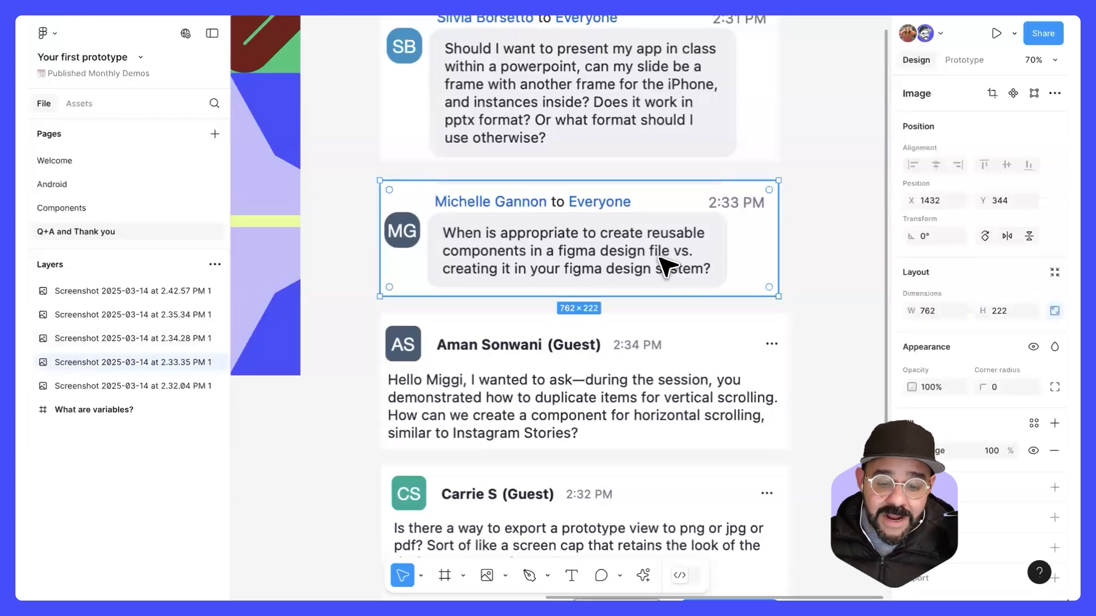
Step: Enlarge the question screenshot about creating reusable components to about 781 × 228
{"action": "left_click_drag", "start_coordinate": [778, 252], "coordinate": [787, 257]}
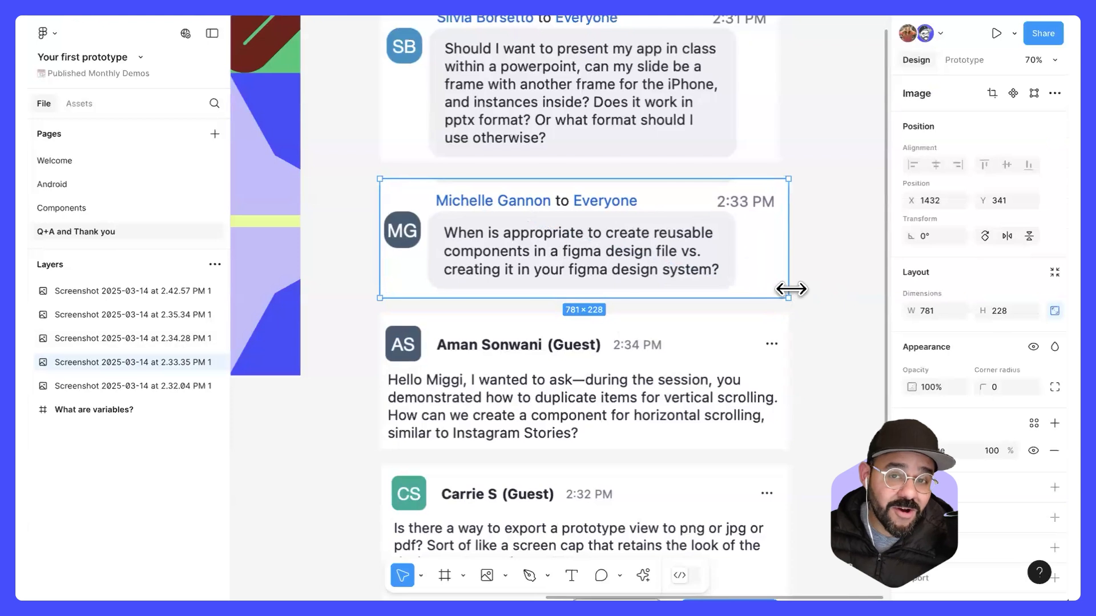
{"action": "scroll", "coordinate": [793, 291], "scroll_direction": "down", "scroll_amount": 1}
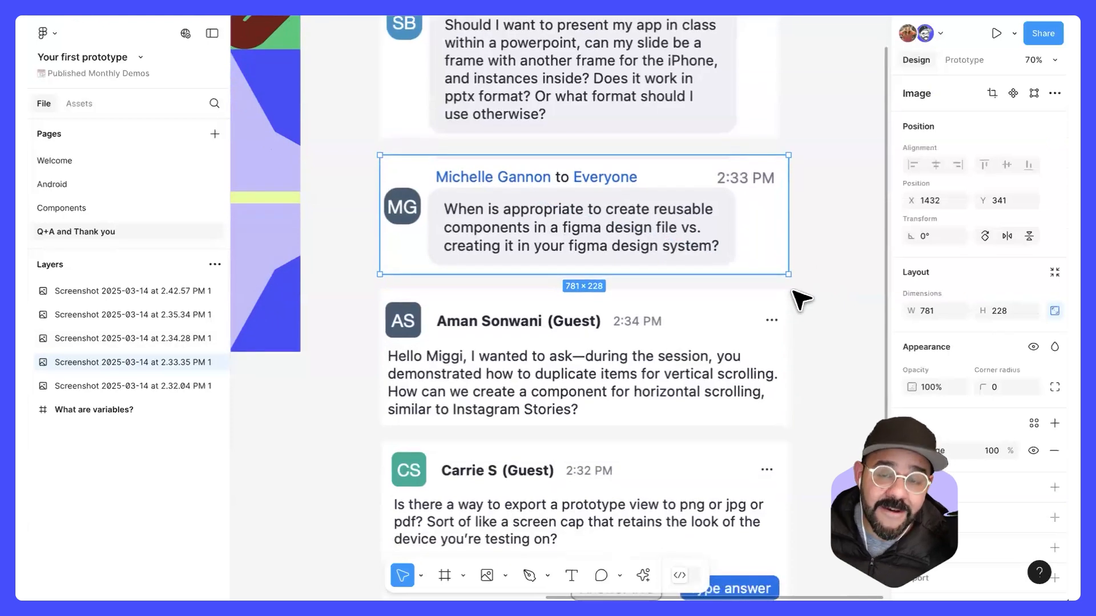
{"action": "scroll", "coordinate": [801, 297], "scroll_direction": "down", "scroll_amount": 5}
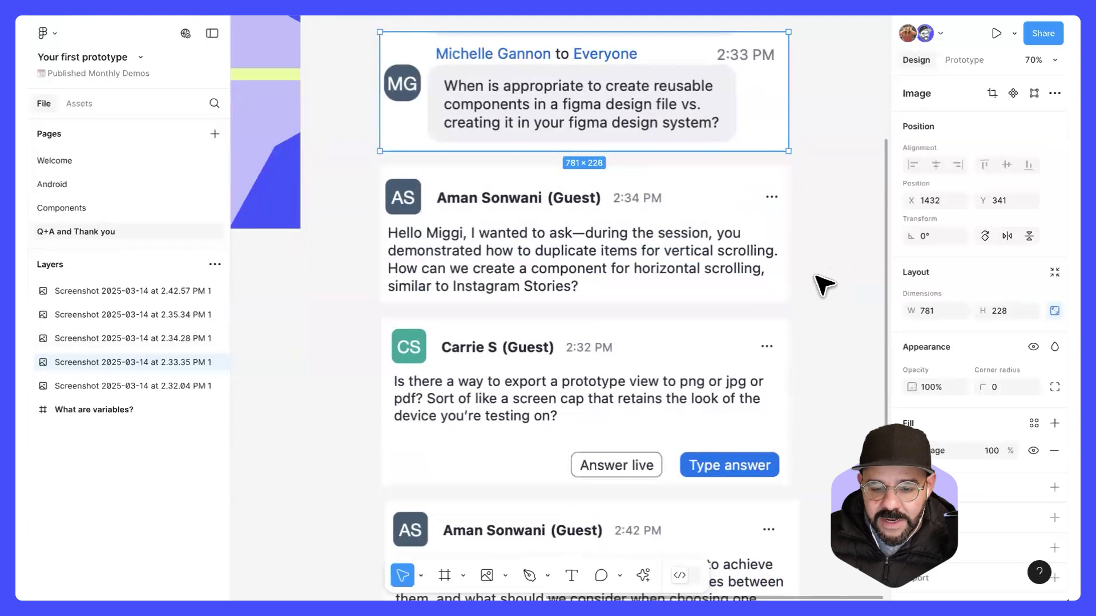
Step: Select the question about horizontal scrolling and read on to the one about constraints versus auto layout
{"action": "left_click", "coordinate": [644, 284]}
{"action": "scroll", "coordinate": [587, 279], "scroll_direction": "down", "scroll_amount": 3}
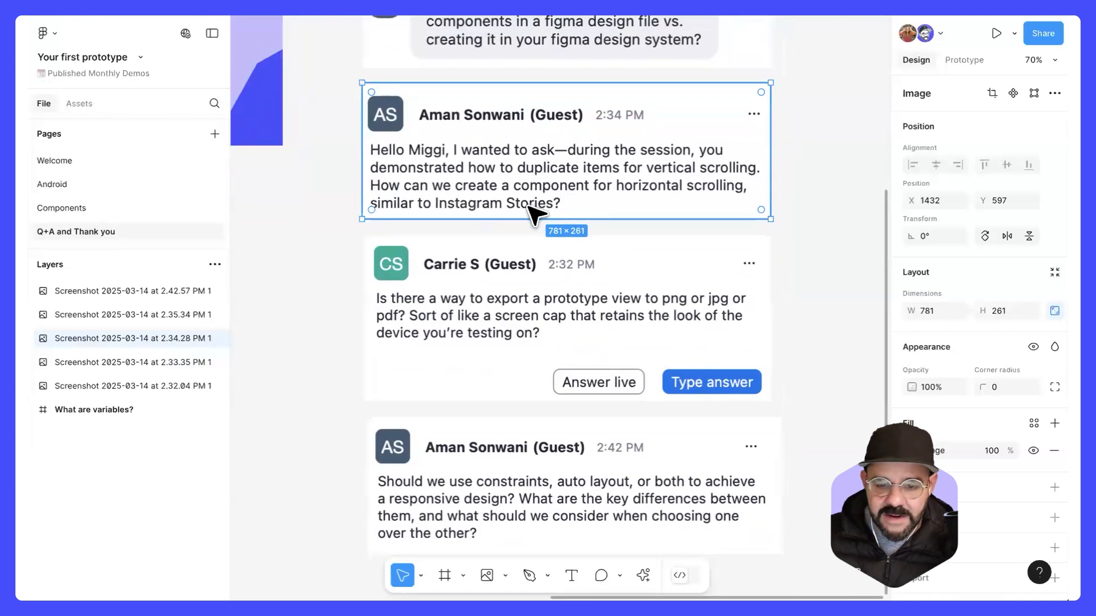
{"action": "scroll", "coordinate": [513, 245], "scroll_direction": "down", "scroll_amount": 5}
{"action": "scroll", "coordinate": [504, 341], "scroll_direction": "up", "scroll_amount": 2, "text": "ctrl"}
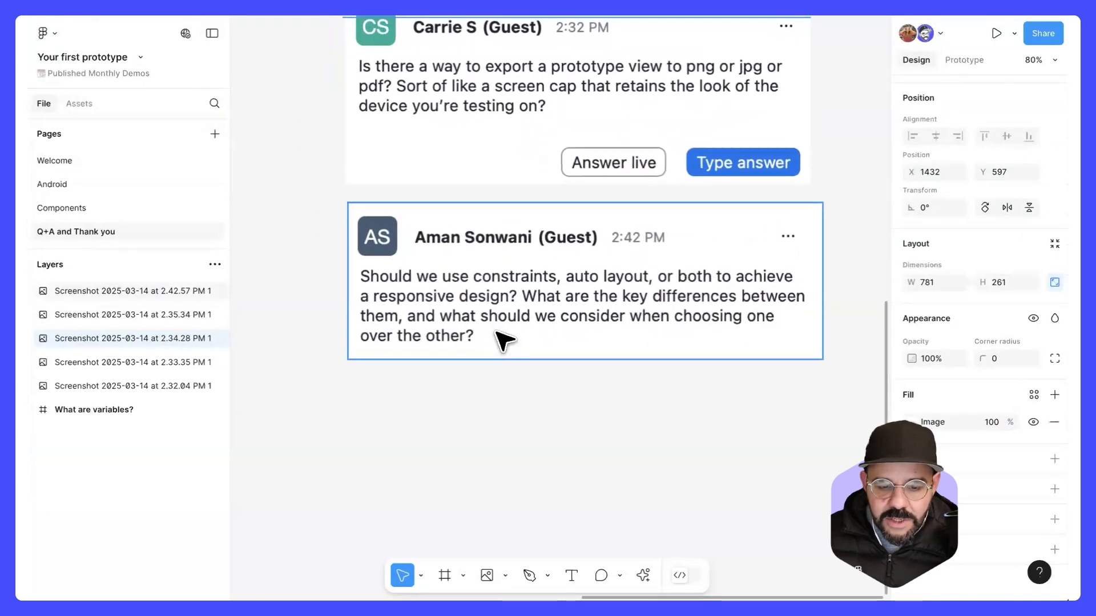
{"action": "left_click_drag", "start_coordinate": [617, 376], "coordinate": [596, 371]}
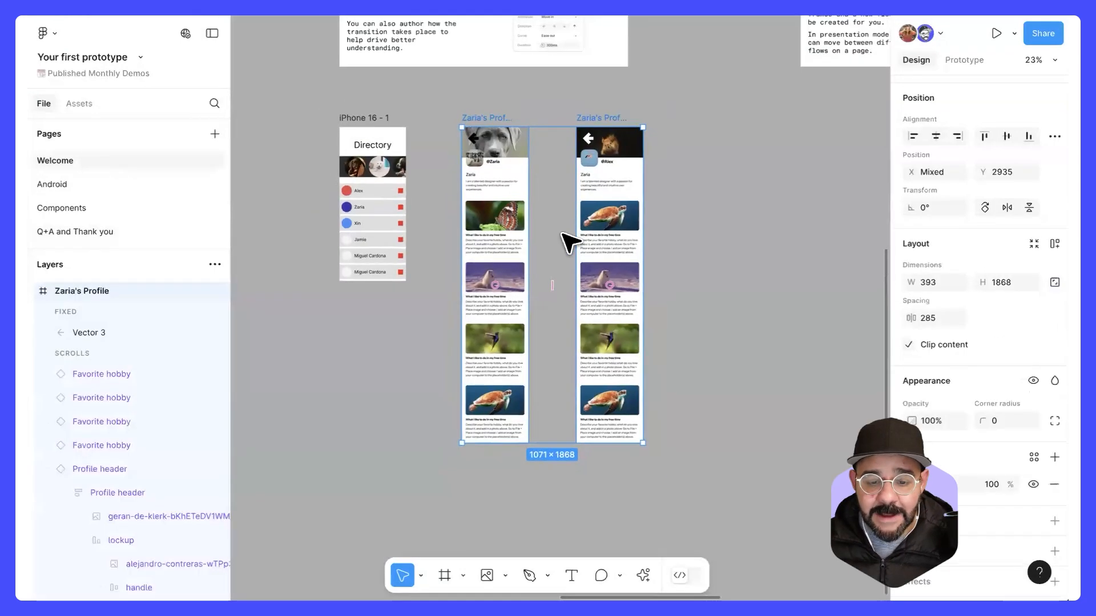
Step: On the Welcome page, move the first Favorite hobby card out of the second Zaria's Profile frame onto the empty canvas beside it
{"action": "left_click", "coordinate": [618, 222]}
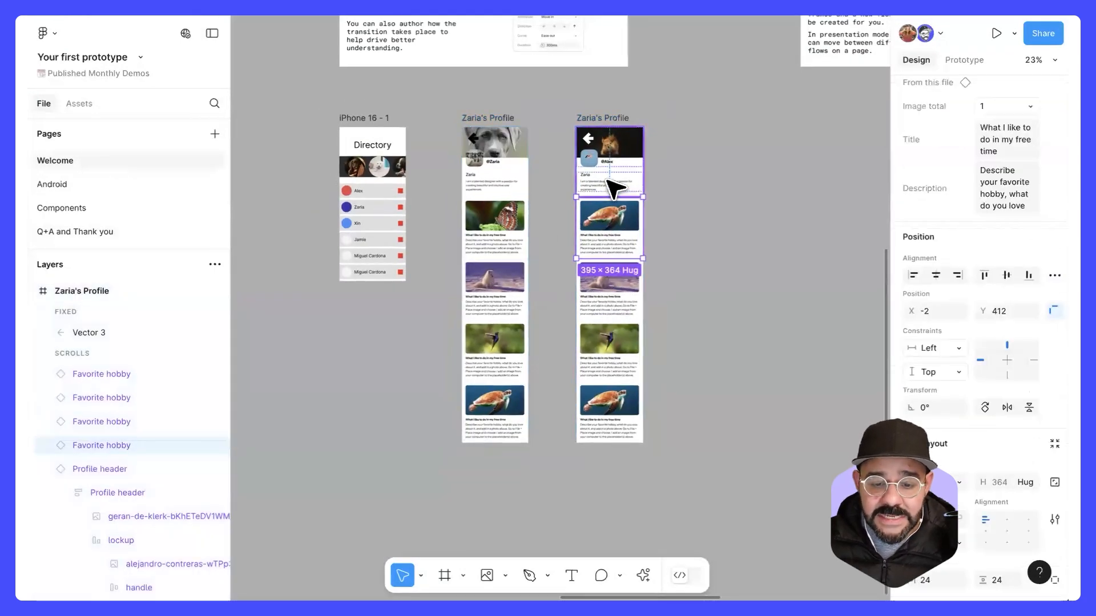
{"action": "left_click_drag", "start_coordinate": [609, 234], "coordinate": [739, 237]}
{"action": "left_click_drag", "start_coordinate": [661, 287], "coordinate": [612, 285]}
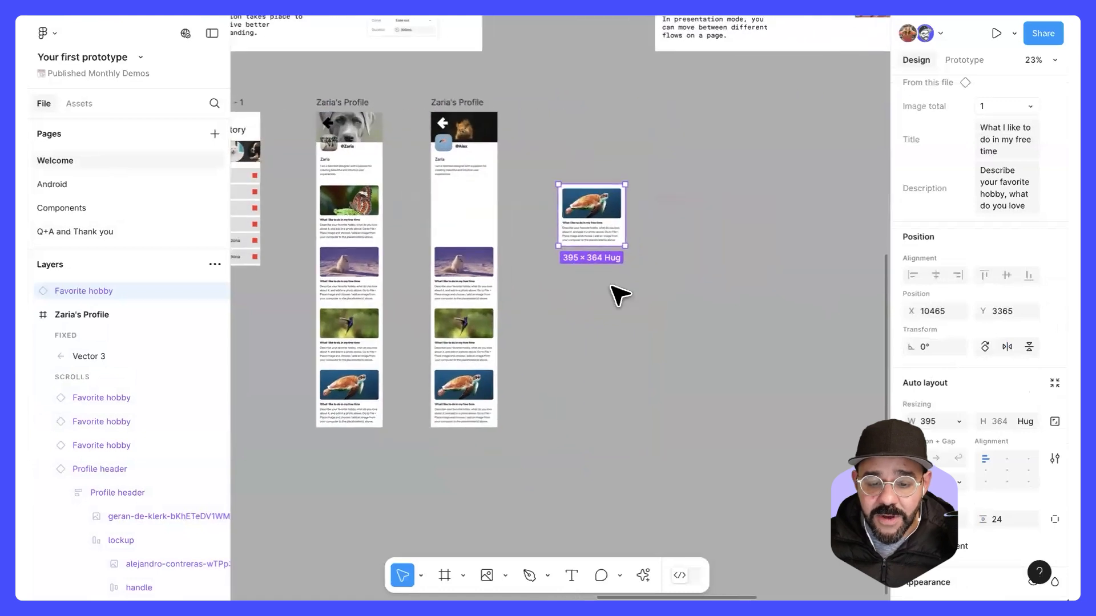
Step: Move the loose Favorite hobby card further out and duplicate it downward into a gapless stack of four cards
{"action": "scroll", "coordinate": [611, 286], "scroll_direction": "up", "scroll_amount": 5}
{"action": "left_click_drag", "start_coordinate": [573, 154], "coordinate": [691, 274]}
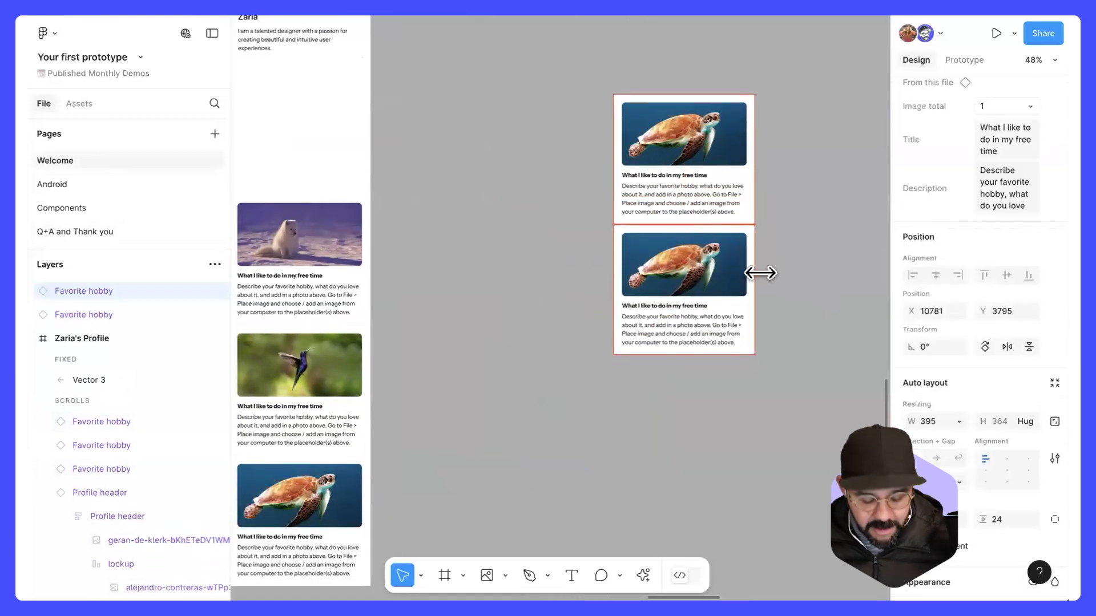
{"action": "key", "text": "super+d"}
{"action": "key", "text": "super+d"}
{"action": "left_click_drag", "start_coordinate": [691, 328], "coordinate": [576, 377]}
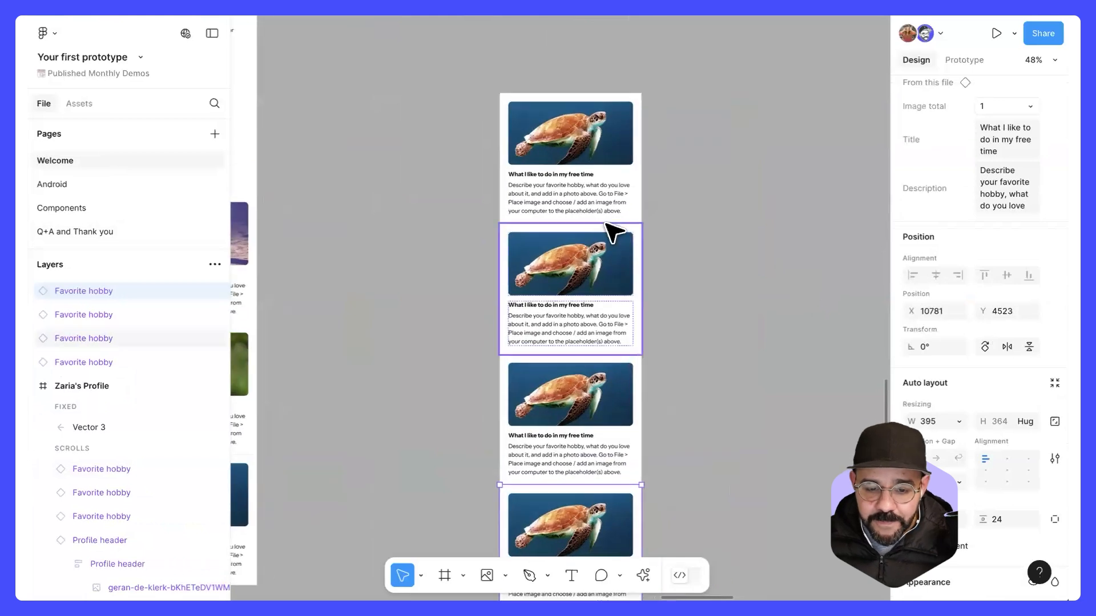
Step: Try replacing the top card's description with filler lines asdasdas, d, asd, as and da plus empty lines, then undo the text edit
{"action": "scroll", "coordinate": [605, 226], "scroll_direction": "up", "scroll_amount": 4}
{"action": "double_click", "coordinate": [548, 180], "text": "super"}
{"action": "type", "text": "asdasdas d asd as da"}
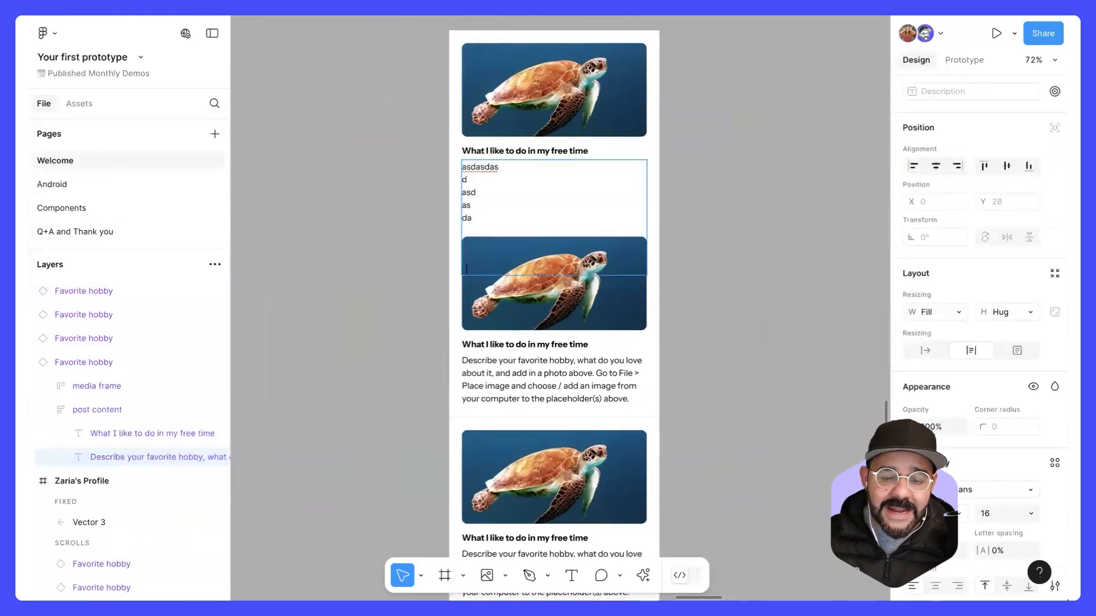
{"action": "key", "text": "Return"}
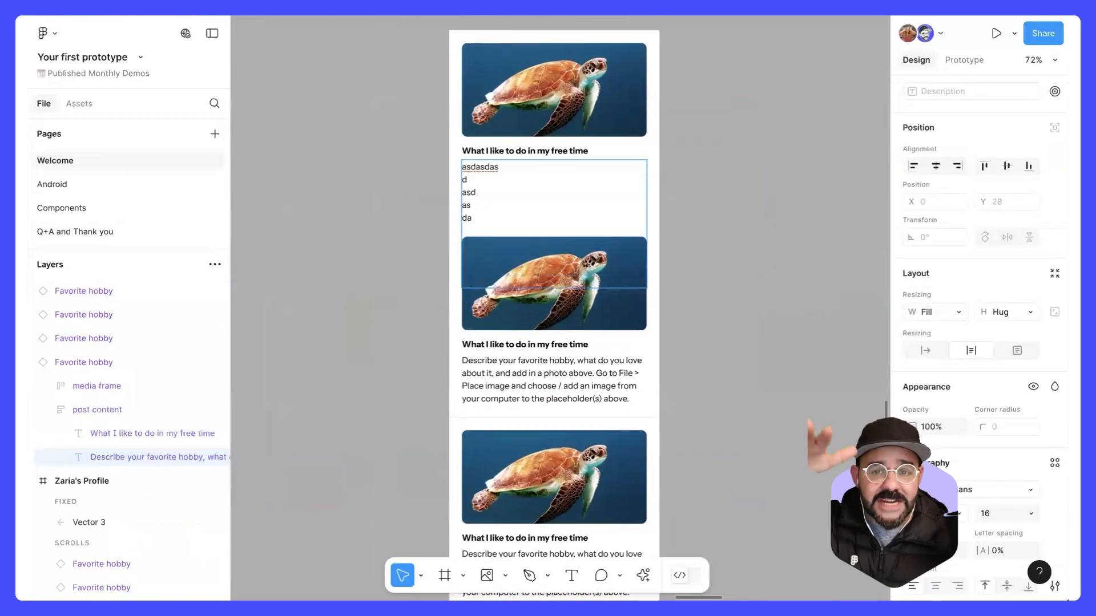
{"action": "key", "text": "BackSpace"}
{"action": "key", "text": "BackSpace"}
{"action": "key", "text": "BackSpace"}
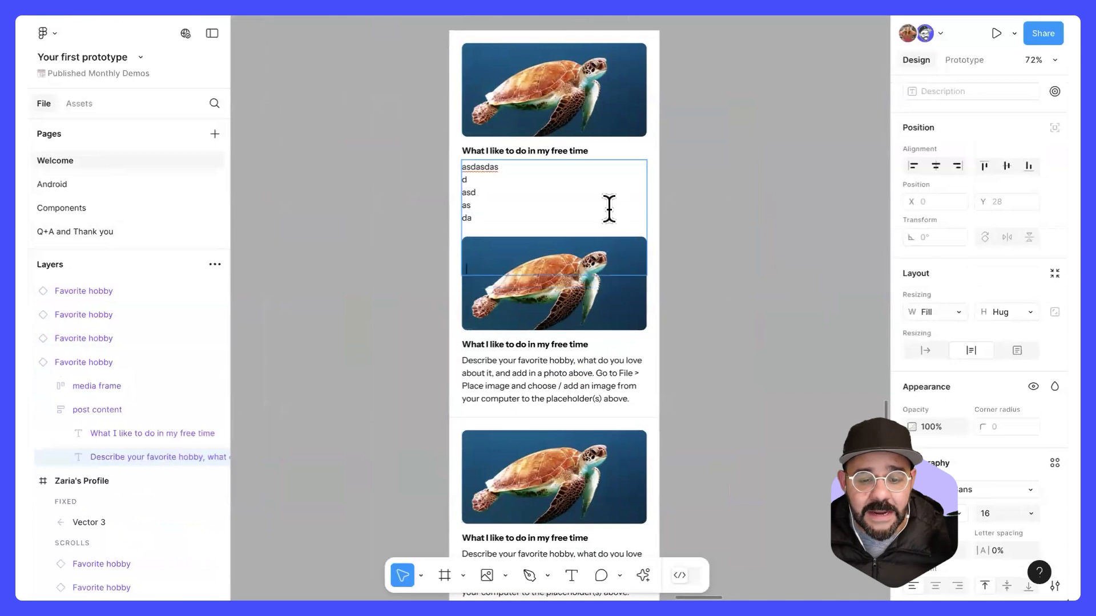
{"action": "key", "text": "BackSpace"}
{"action": "key", "text": "BackSpace"}
{"action": "key", "text": "BackSpace"}
{"action": "key", "text": "BackSpace"}
{"action": "key", "text": "BackSpace"}
{"action": "key", "text": "BackSpace"}
{"action": "key", "text": "BackSpace"}
{"action": "key", "text": "BackSpace"}
{"action": "key", "text": "BackSpace"}
{"action": "key", "text": "BackSpace"}
{"action": "key", "text": "BackSpace"}
{"action": "key", "text": "BackSpace"}
{"action": "key", "text": "BackSpace"}
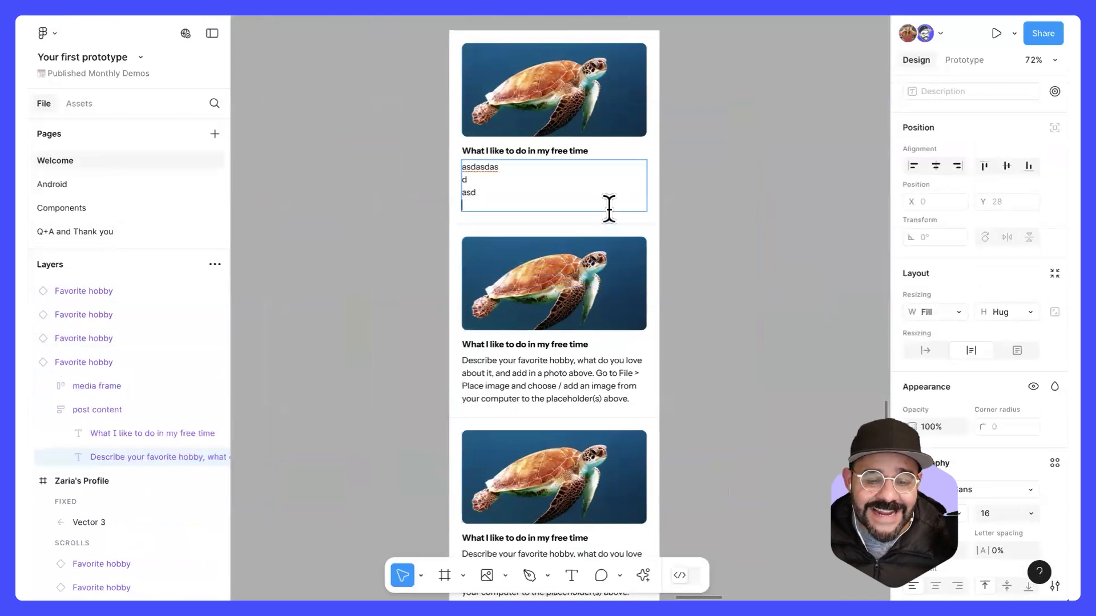
{"action": "key", "text": "ctrl+z"}
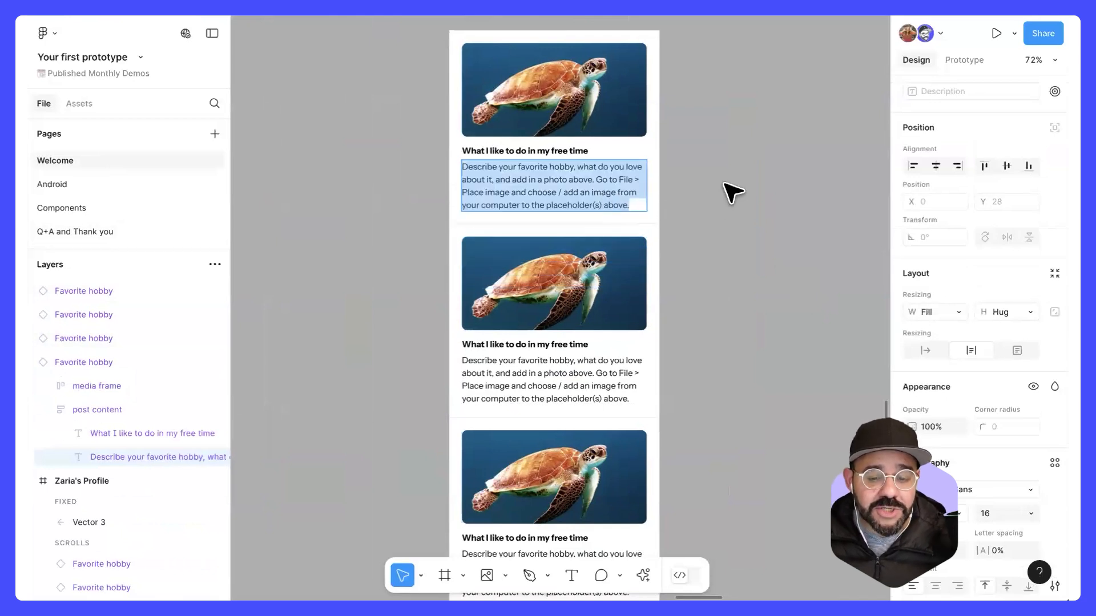
{"action": "key", "text": "Escape"}
{"action": "left_click", "coordinate": [692, 183]}
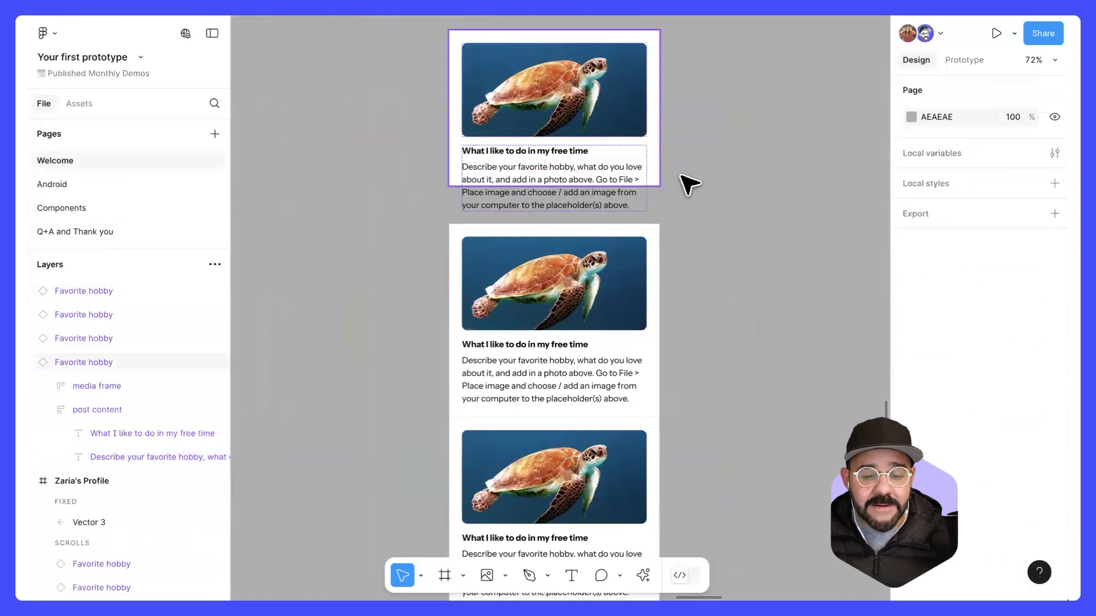
Step: Undo the top card's resizing and the last duplication, going back to a stack of three cards
{"action": "key", "text": "ctrl+z"}
{"action": "key", "text": "ctrl+z"}
{"action": "key", "text": "ctrl+z"}
{"action": "key", "text": "ctrl+z"}
Step: Select all three stacked Favorite hobby cards and wrap them in a vertical auto layout frame
{"action": "left_click", "coordinate": [601, 174]}
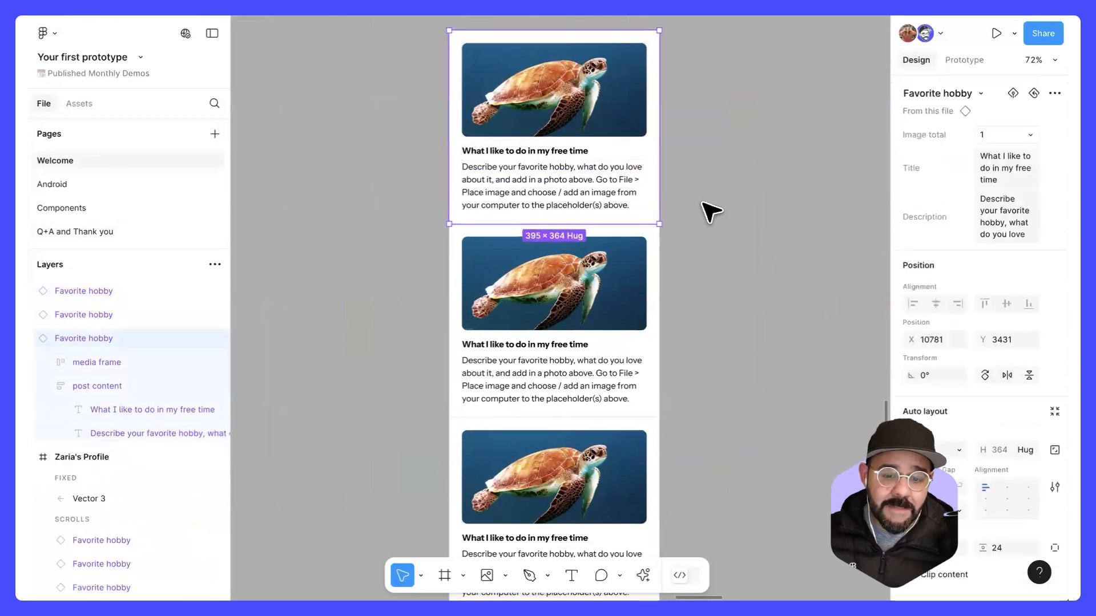
{"action": "scroll", "coordinate": [711, 214], "scroll_direction": "down", "scroll_amount": 4}
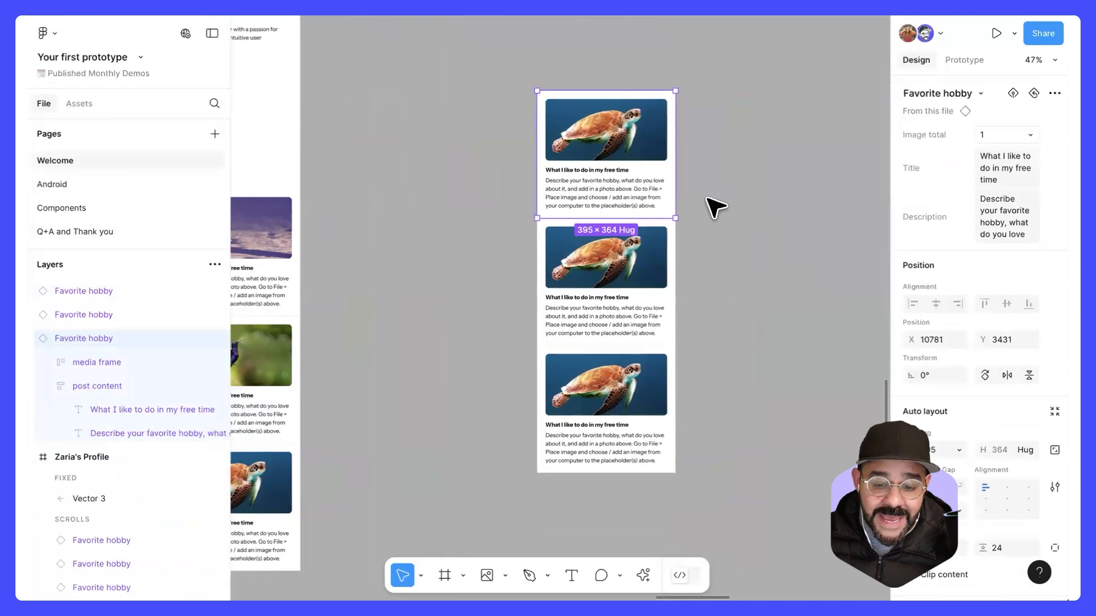
{"action": "left_click", "coordinate": [712, 208]}
{"action": "left_click", "coordinate": [656, 183]}
{"action": "left_click", "coordinate": [667, 228], "text": "shift"}
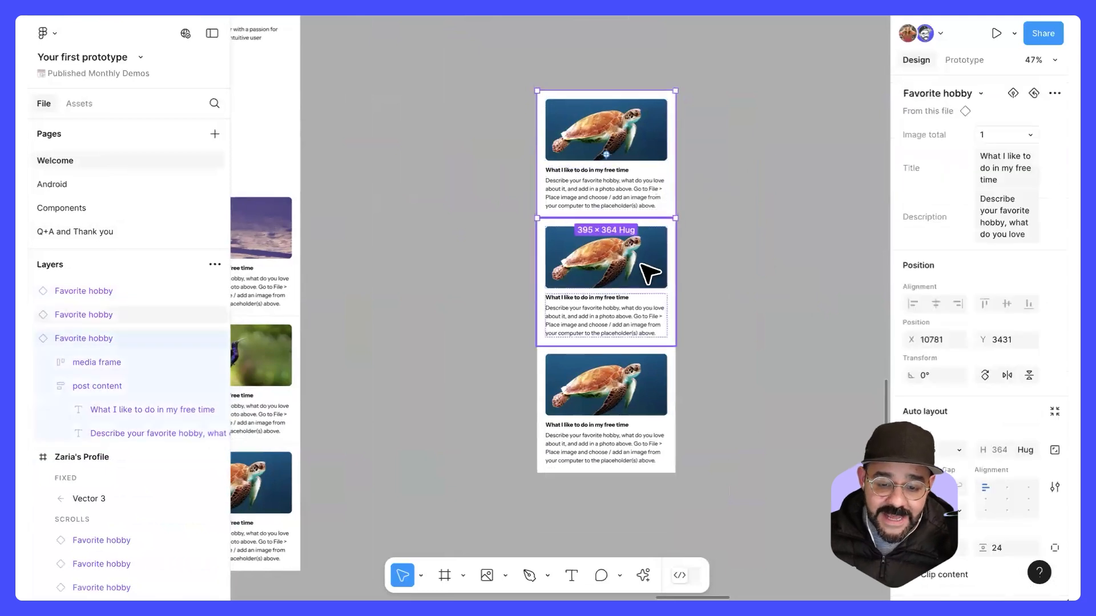
{"action": "left_click", "coordinate": [624, 408], "text": "shift"}
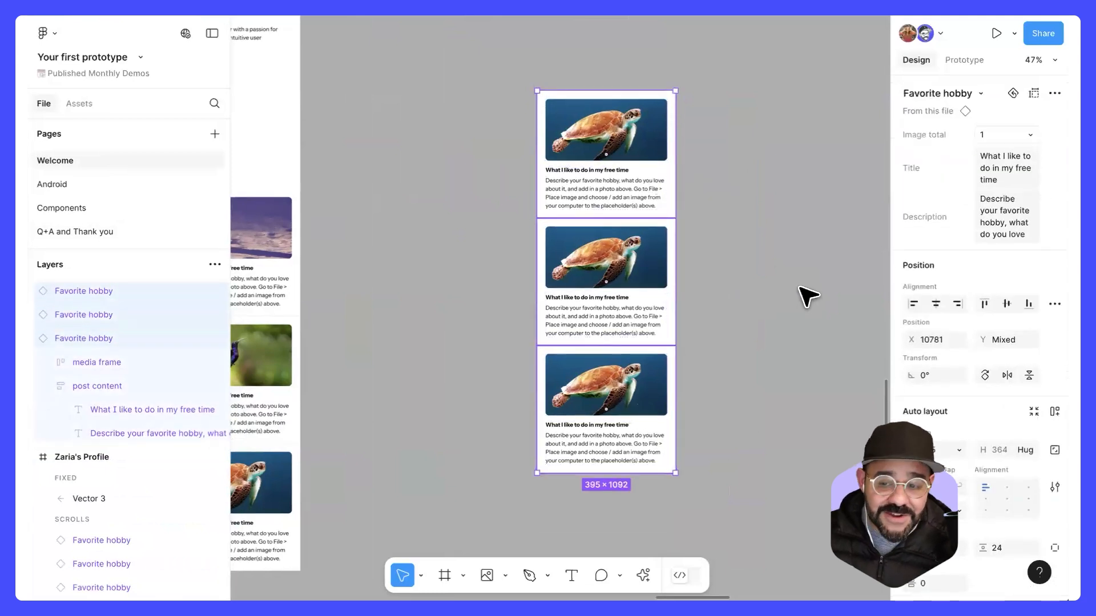
{"action": "key", "text": "shift+a"}
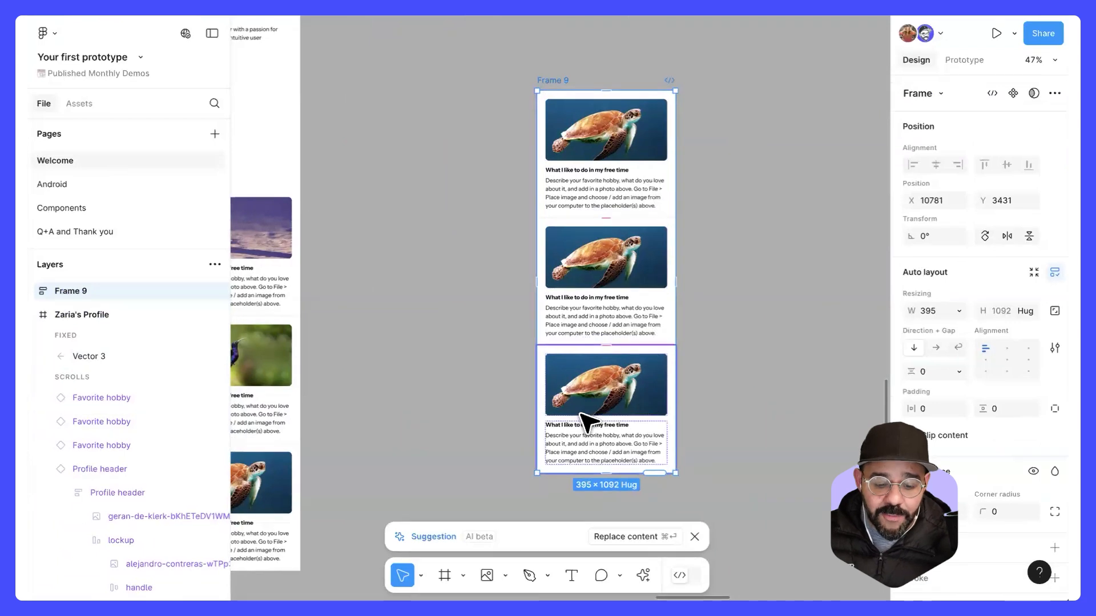
Step: Lengthen the top card's description by pasting the placeholder text four more times after the existing paragraph
{"action": "double_click", "coordinate": [624, 192]}
{"action": "key", "text": "super+c"}
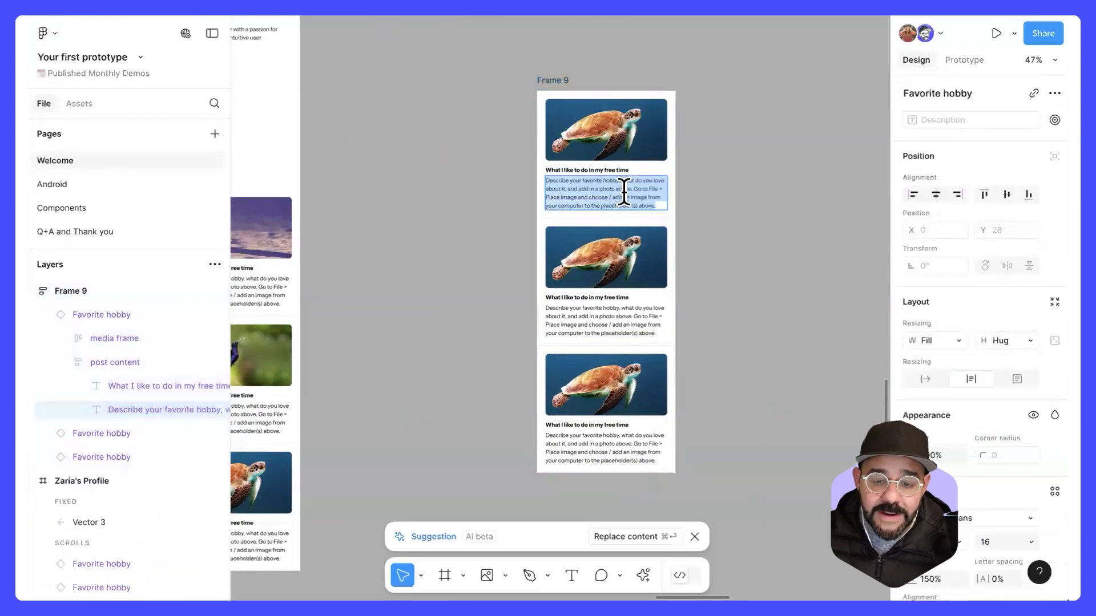
{"action": "scroll", "coordinate": [624, 192], "scroll_direction": "up", "scroll_amount": 3}
{"action": "key", "text": "Right"}
{"action": "key", "text": "super+v"}
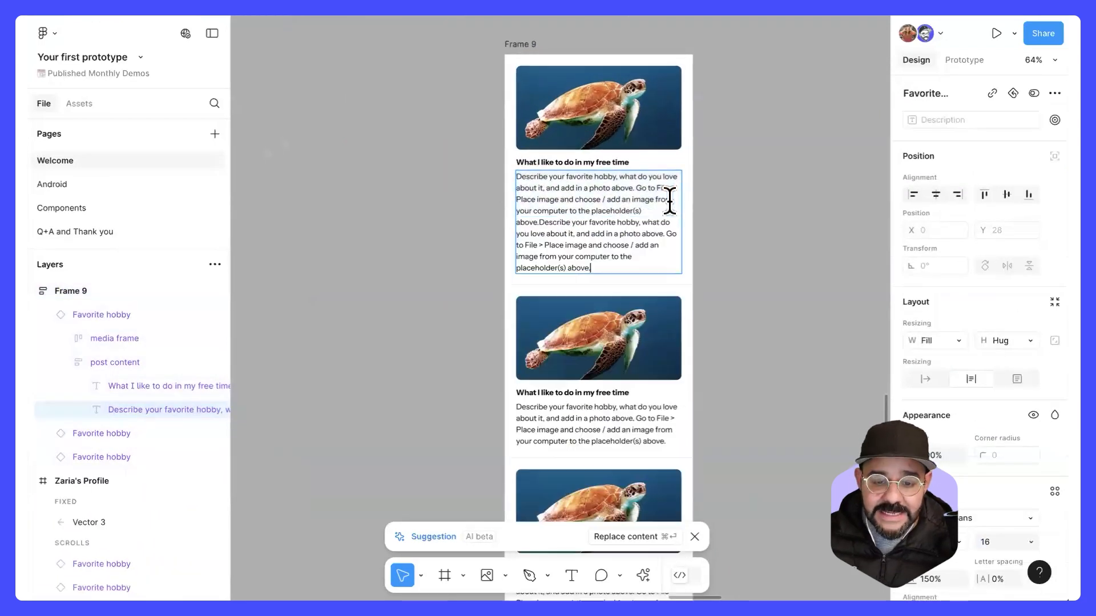
{"action": "scroll", "coordinate": [672, 211], "scroll_direction": "down", "scroll_amount": 3}
{"action": "scroll", "coordinate": [679, 297], "scroll_direction": "down", "scroll_amount": 2}
{"action": "key", "text": "super+v"}
{"action": "key", "text": "super+v"}
{"action": "key", "text": "super+v"}
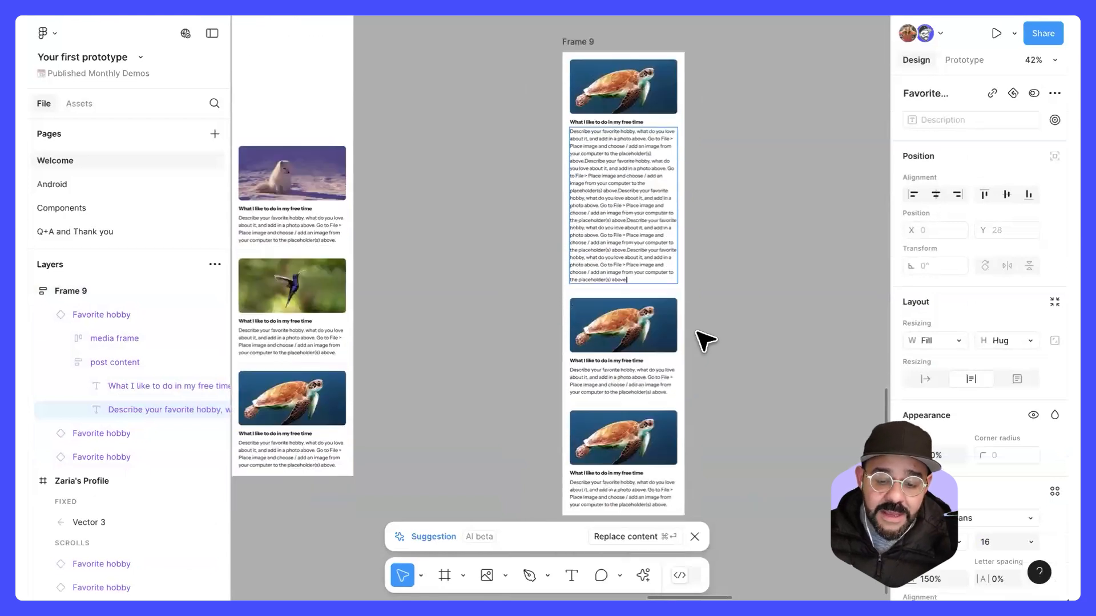
{"action": "left_click", "coordinate": [752, 314]}
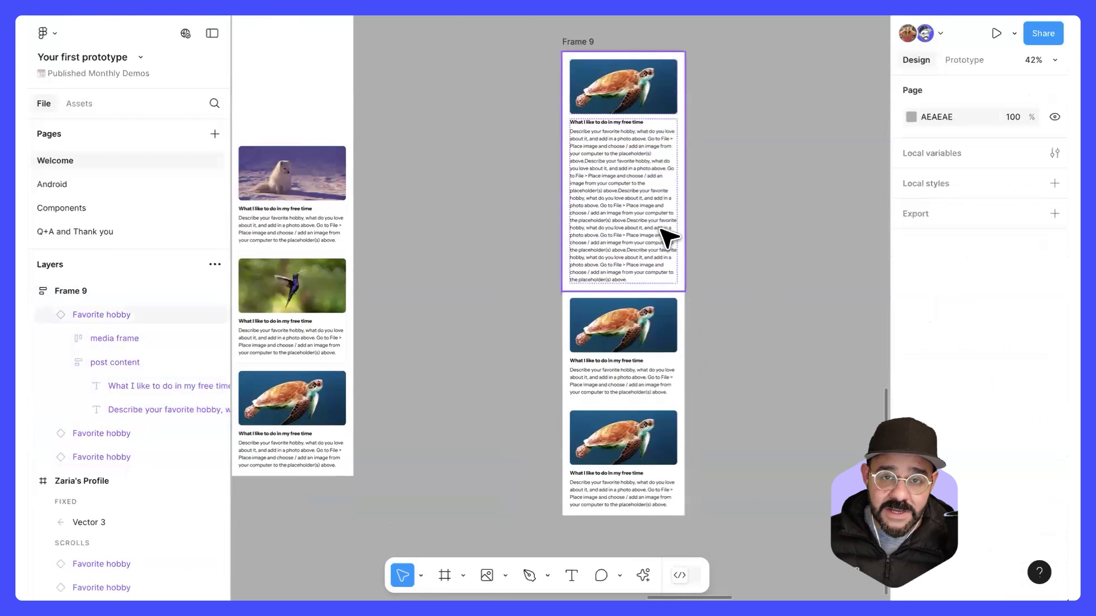
Step: Narrow the auto layout frame holding the three cards from its right edge and deselect it
{"action": "left_click_drag", "start_coordinate": [741, 194], "coordinate": [687, 205]}
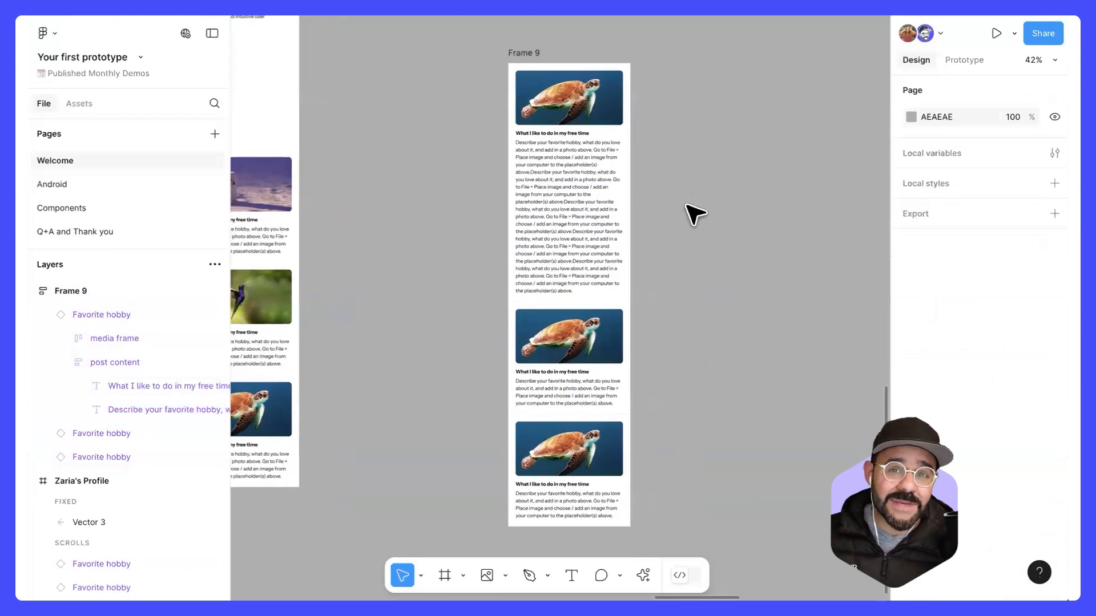
{"action": "scroll", "coordinate": [660, 174], "scroll_direction": "up", "scroll_amount": 2}
{"action": "scroll", "coordinate": [643, 179], "scroll_direction": "up", "scroll_amount": 1}
{"action": "left_click", "coordinate": [497, 93]}
{"action": "left_click_drag", "start_coordinate": [616, 178], "coordinate": [593, 178]}
{"action": "left_click", "coordinate": [656, 159]}
{"action": "scroll", "coordinate": [577, 183], "scroll_direction": "up", "scroll_amount": 3}
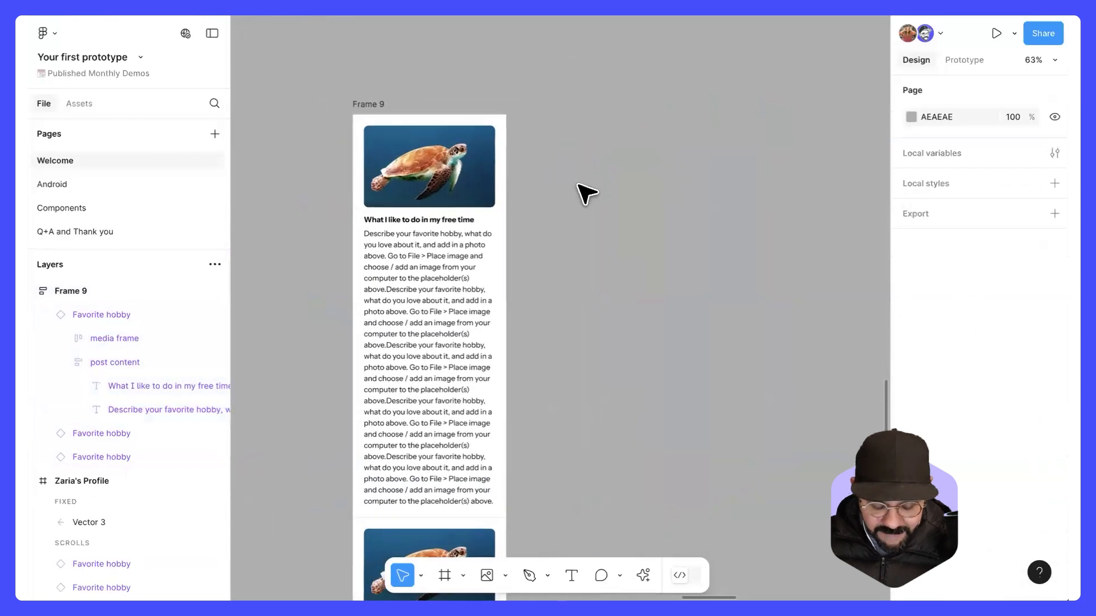
Step: Draw a circle about 126 × 126 beside the auto layout frame and fill it with red E22C2C
{"action": "key", "text": "o"}
{"action": "left_click_drag", "start_coordinate": [554, 136], "coordinate": [613, 194]}
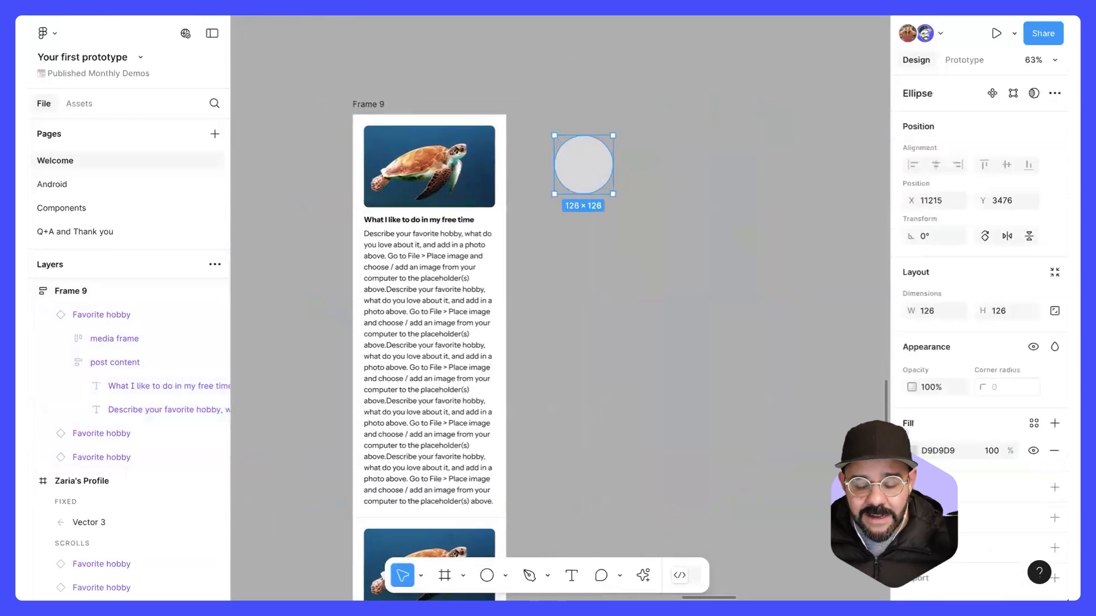
{"action": "left_click", "coordinate": [912, 450]}
{"action": "left_click", "coordinate": [851, 289]}
{"action": "left_click", "coordinate": [631, 190]}
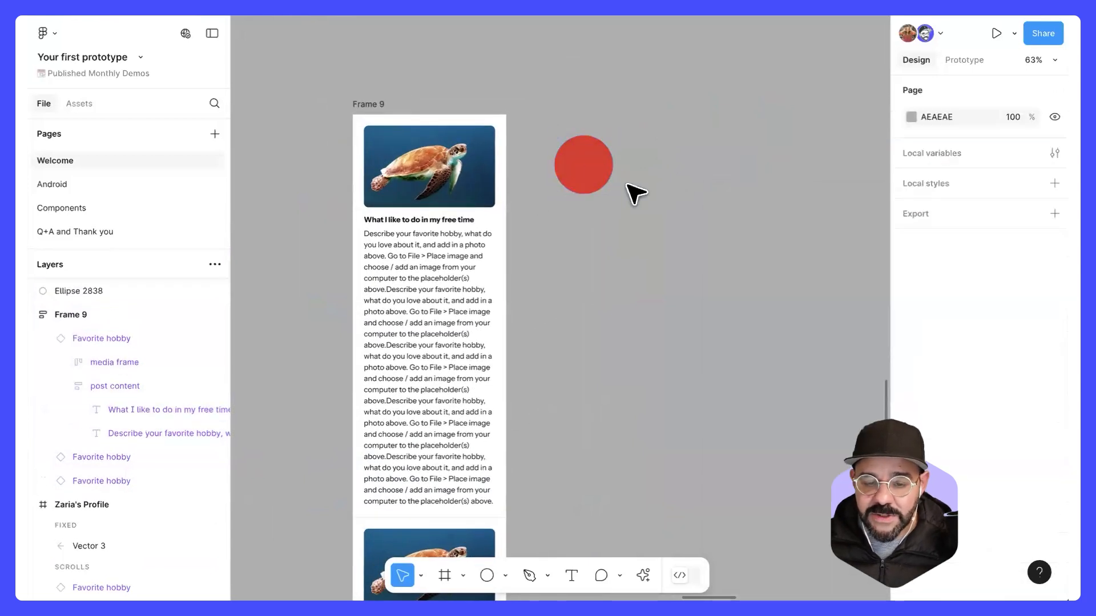
Step: Place the red circle over the top card's image inside Frame 9, ignoring auto layout, and widen the frame
{"action": "left_click", "coordinate": [594, 171]}
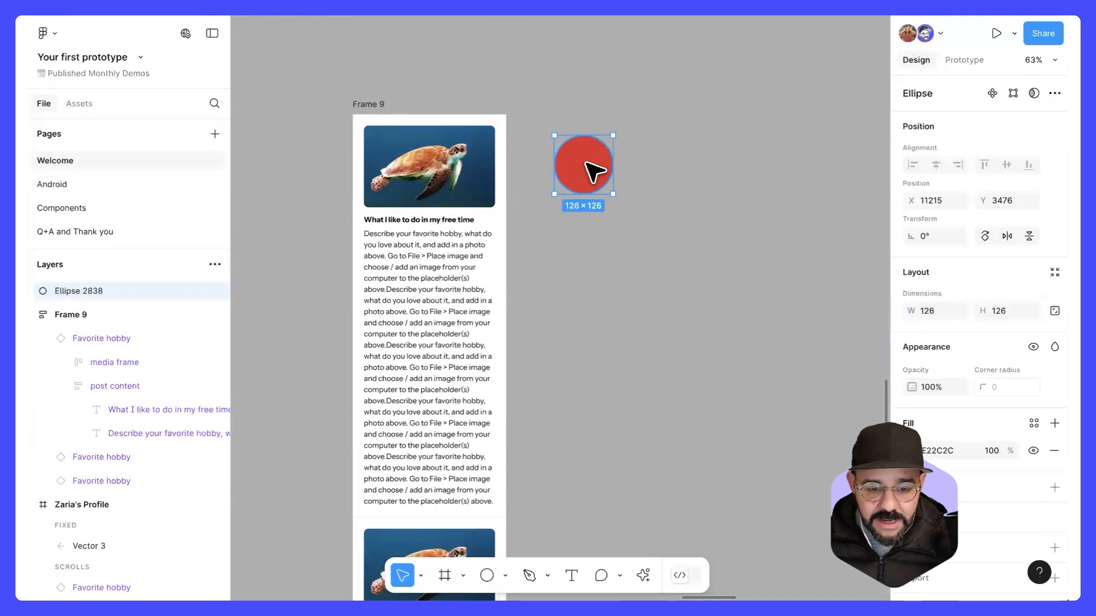
{"action": "left_click_drag", "start_coordinate": [594, 171], "coordinate": [452, 171]}
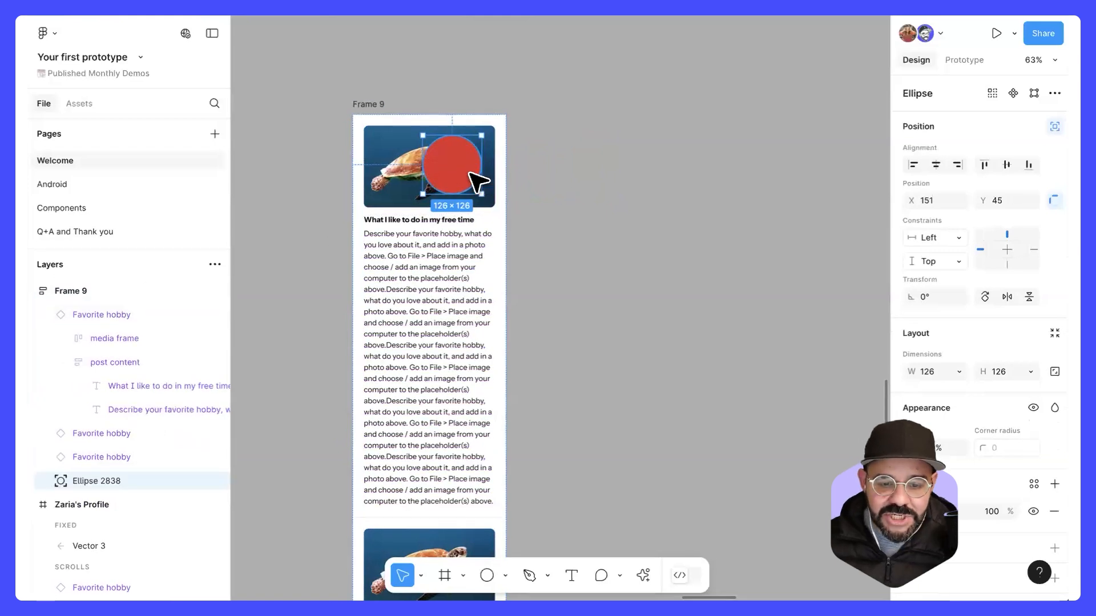
{"action": "left_click_drag", "start_coordinate": [470, 172], "coordinate": [464, 185]}
{"action": "left_click", "coordinate": [411, 114]}
{"action": "left_click_drag", "start_coordinate": [533, 178], "coordinate": [600, 191]}
Step: Move the red circle to the upper-right corner of the frame at about X 393, Y 24, and constrain it to the right
{"action": "left_click", "coordinate": [465, 194]}
{"action": "left_click_drag", "start_coordinate": [464, 181], "coordinate": [575, 163]}
{"action": "left_click", "coordinate": [1033, 249]}
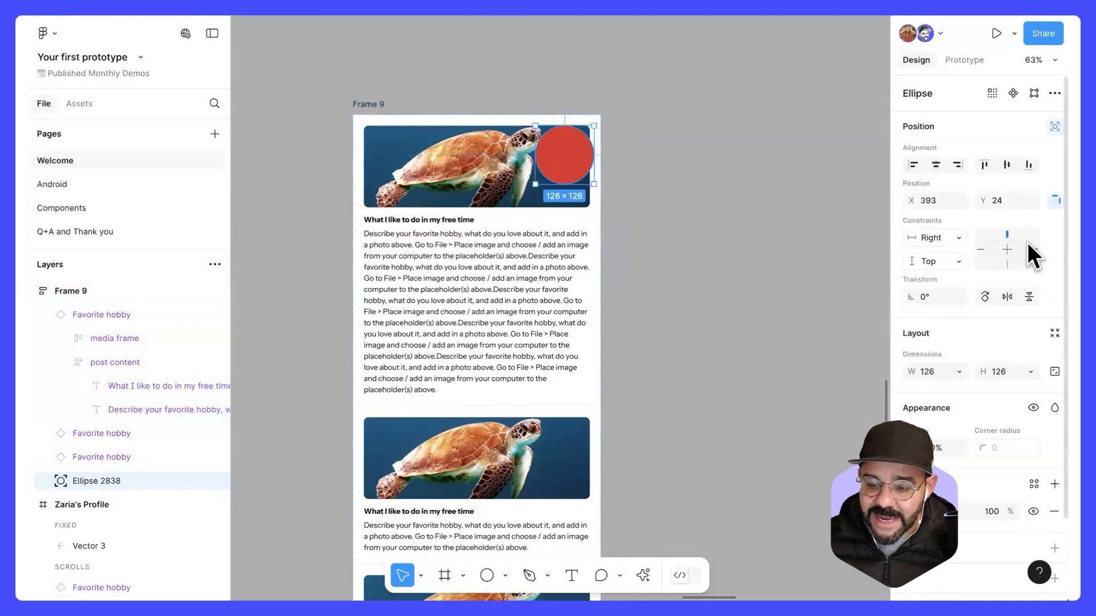
Step: Widen Frame 9 to about 560 and move the red circle over the middle of the top image, at about X 231, Y 8
{"action": "left_click", "coordinate": [382, 108]}
{"action": "mouse_move", "coordinate": [601, 277]}
{"action": "left_mouse_down"}
{"action": "mouse_move", "coordinate": [498, 276]}
{"action": "mouse_move", "coordinate": [643, 286]}
{"action": "mouse_move", "coordinate": [552, 285]}
{"action": "mouse_move", "coordinate": [609, 283]}
{"action": "left_mouse_up"}
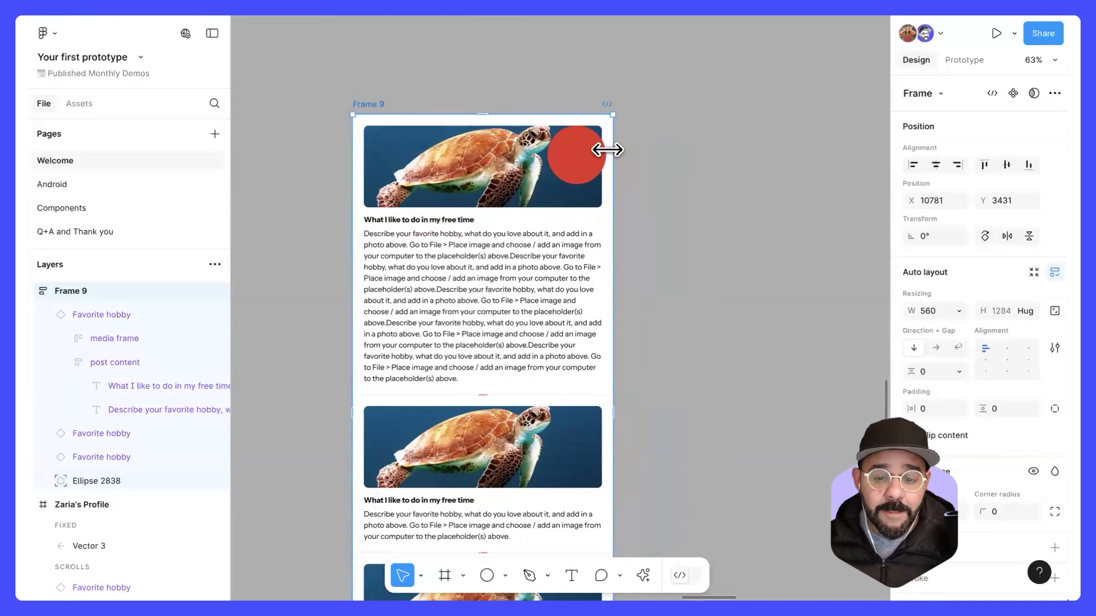
{"action": "left_click", "coordinate": [592, 170]}
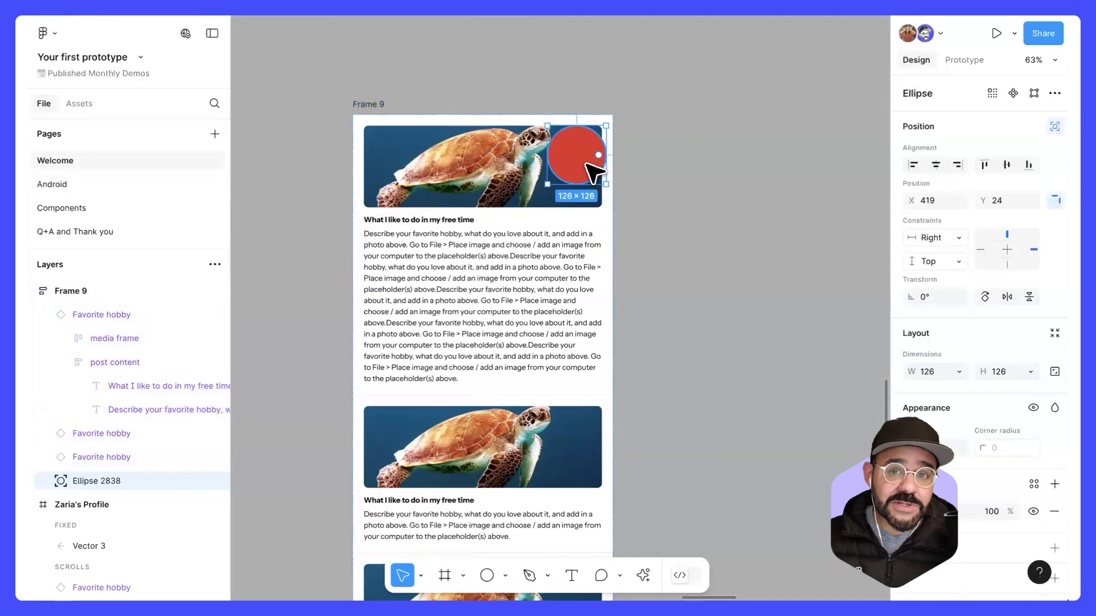
{"action": "left_click_drag", "start_coordinate": [594, 171], "coordinate": [501, 166]}
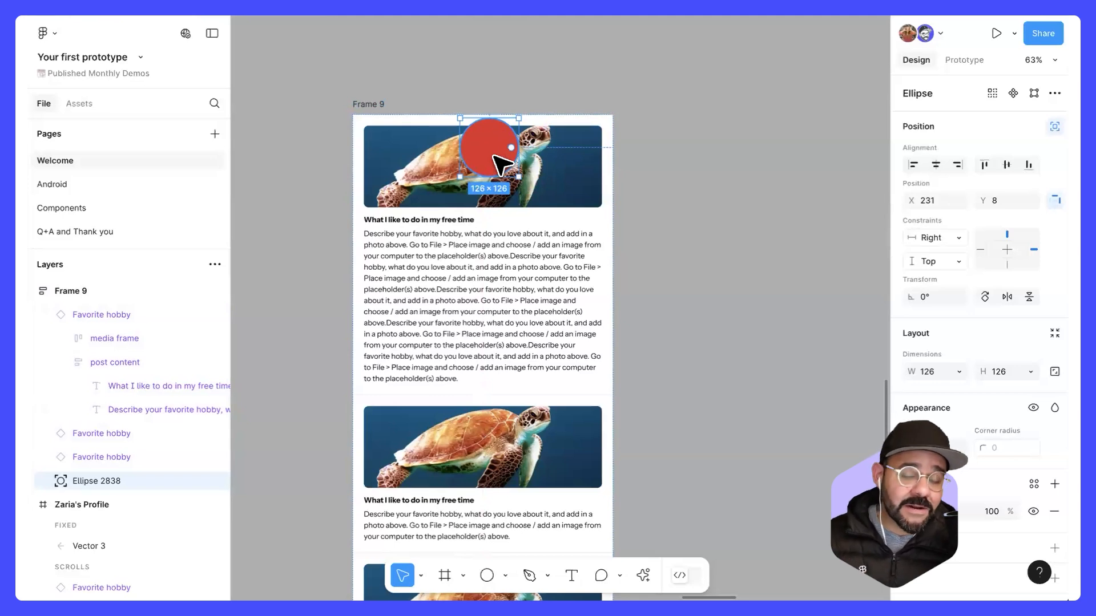
Step: Shrink the red circle to about 71 × 71 and place it over the top image's lower-right corner, at about X 477, Y 157
{"action": "left_click_drag", "start_coordinate": [504, 134], "coordinate": [536, 130]}
{"action": "left_click_drag", "start_coordinate": [513, 202], "coordinate": [512, 204]}
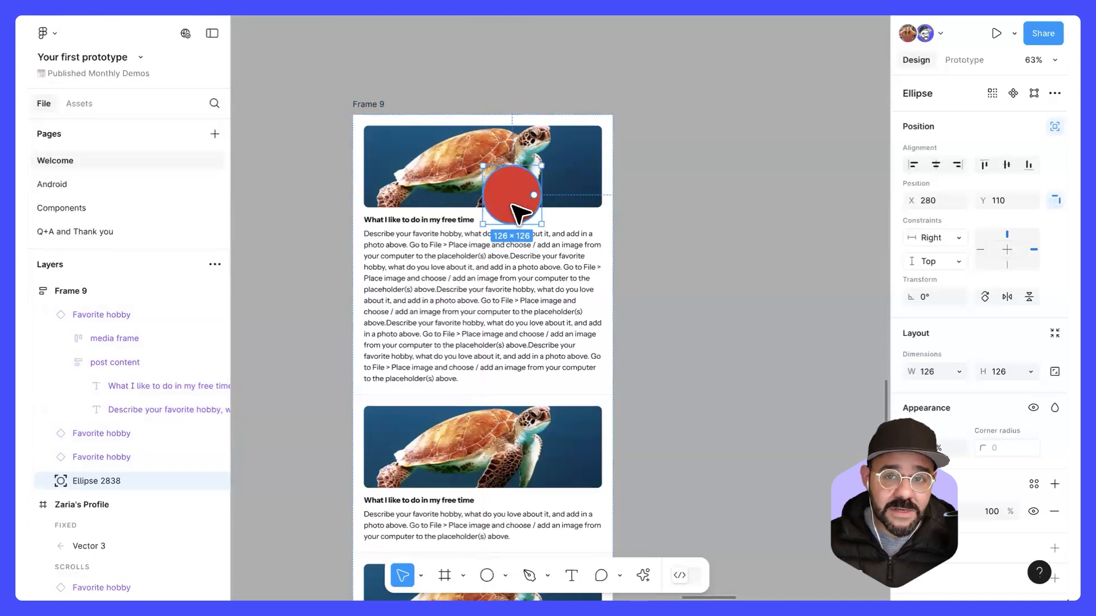
{"action": "left_click_drag", "start_coordinate": [512, 204], "coordinate": [605, 203]}
Step: On the Android page, widen the Android Medium - 1 frame to about 775 and select the name text in the first directory row
{"action": "left_click", "coordinate": [145, 183]}
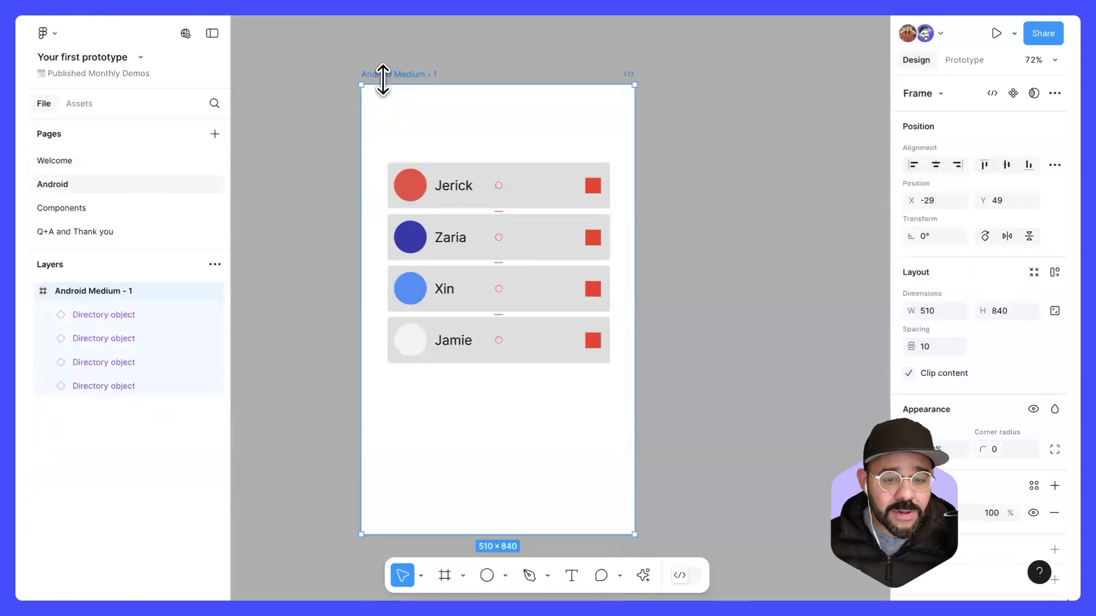
{"action": "left_click_drag", "start_coordinate": [632, 148], "coordinate": [776, 155]}
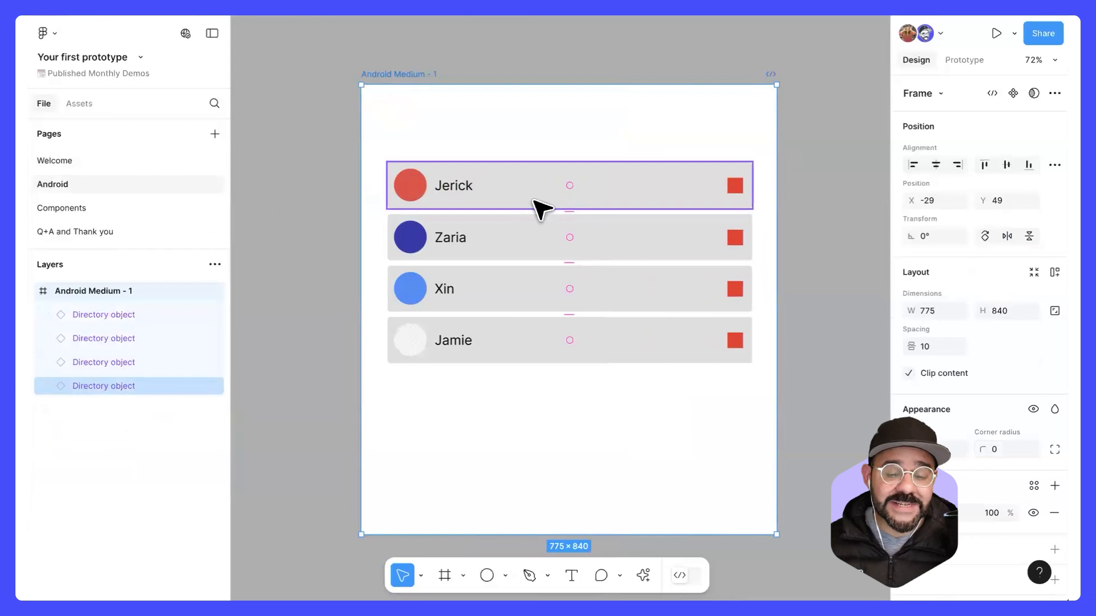
{"action": "double_click", "coordinate": [470, 190]}
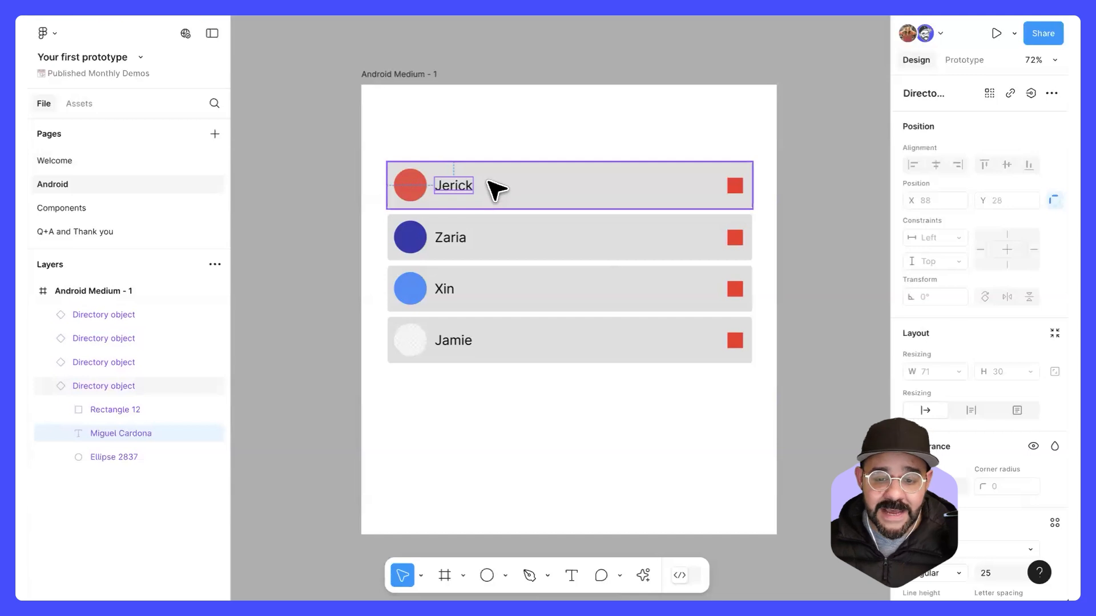
{"action": "scroll", "coordinate": [495, 194], "scroll_direction": "down", "scroll_amount": 3}
Step: Revisit the Welcome page and bring up the Thank you slide on the Q+A and Thank you page with nothing selected
{"action": "left_click", "coordinate": [178, 161]}
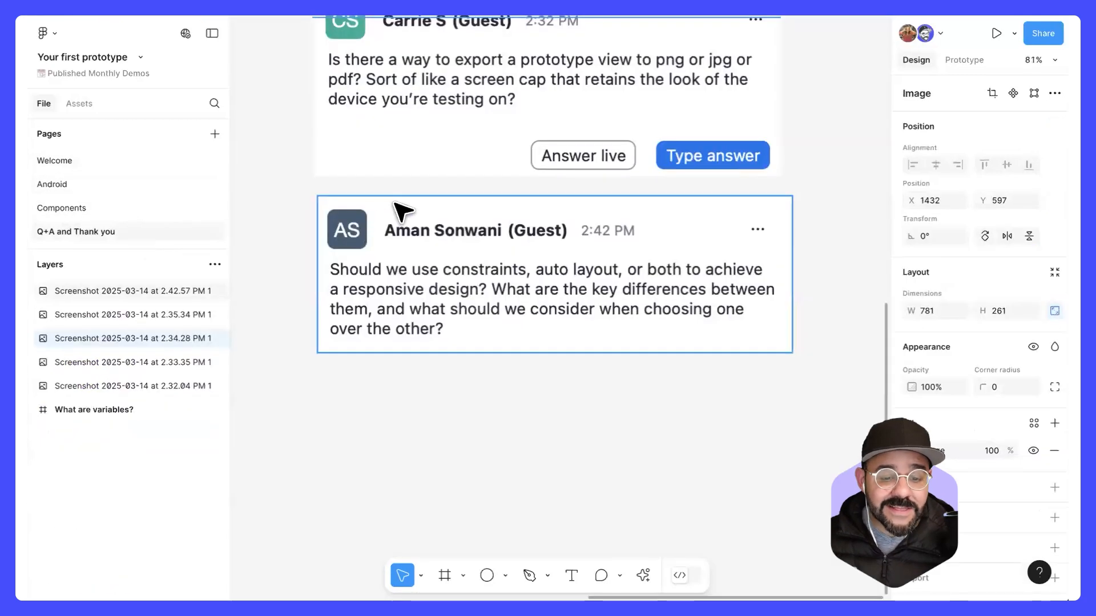
{"action": "scroll", "coordinate": [398, 212], "scroll_direction": "down", "scroll_amount": 3}
{"action": "left_click_drag", "start_coordinate": [535, 277], "coordinate": [592, 316]}
{"action": "scroll", "coordinate": [592, 324], "scroll_direction": "up", "scroll_amount": 2}
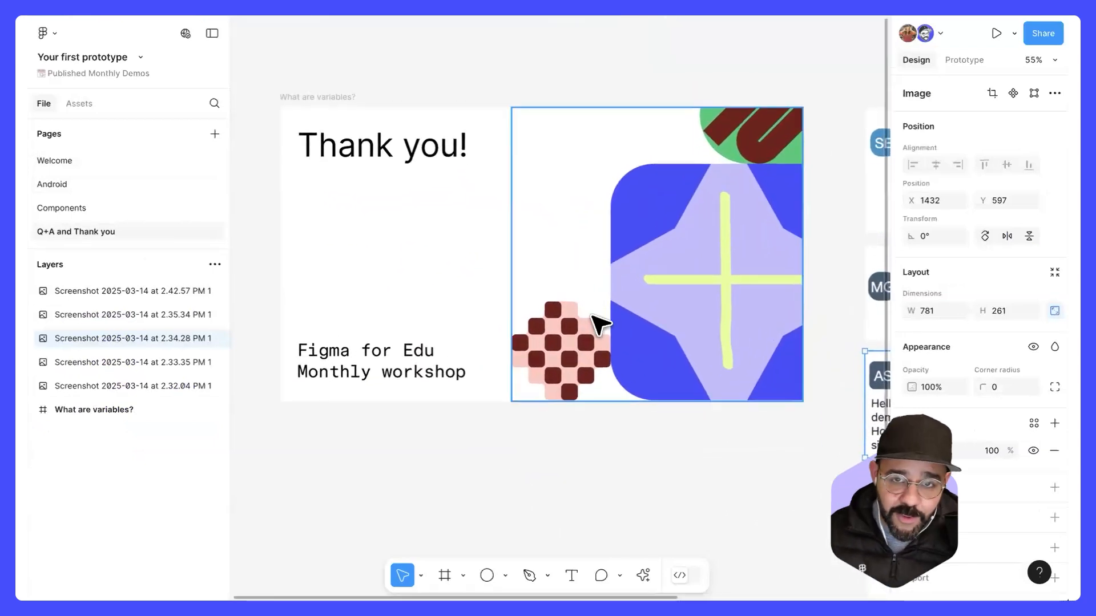
{"action": "left_click", "coordinate": [578, 427]}
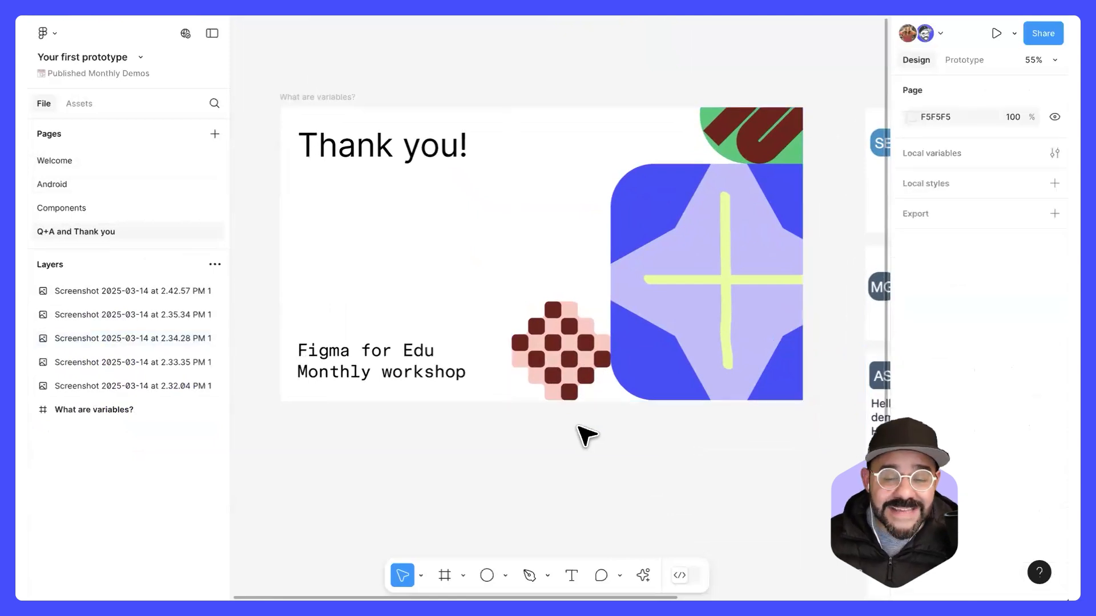